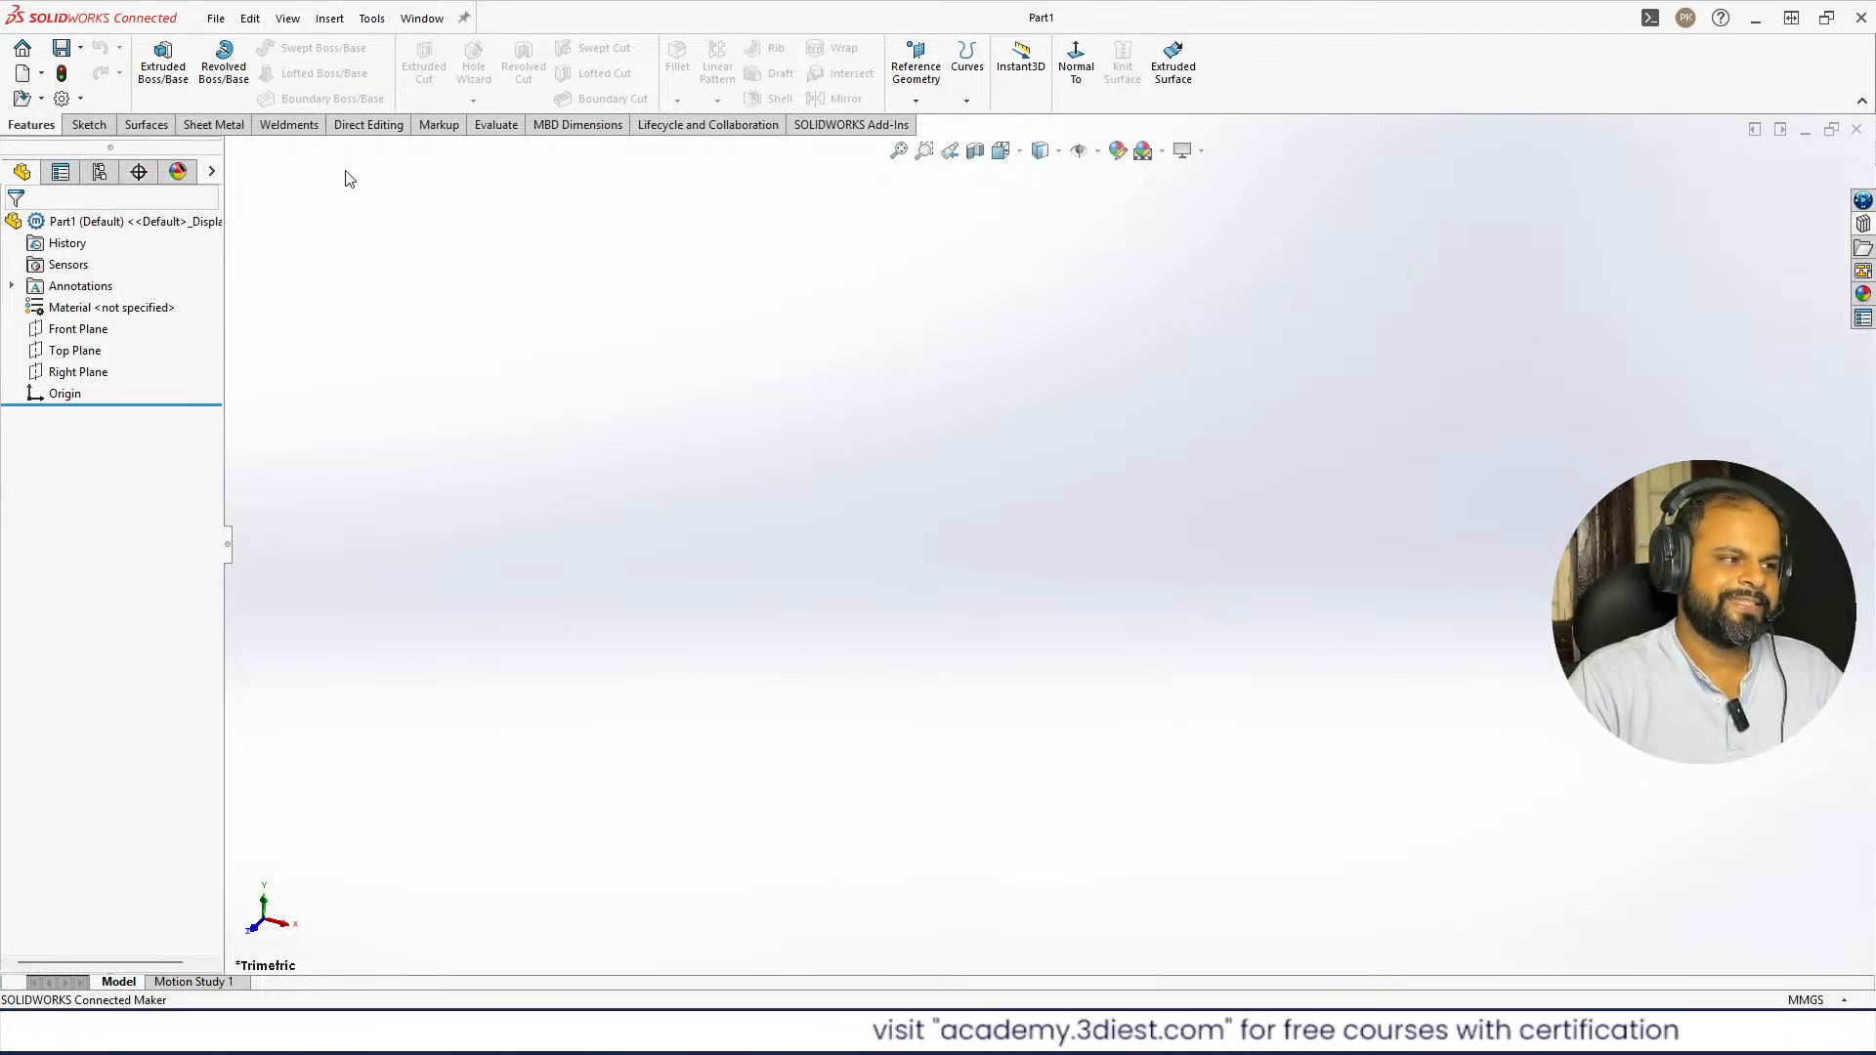
pyautogui.click(90, 130)
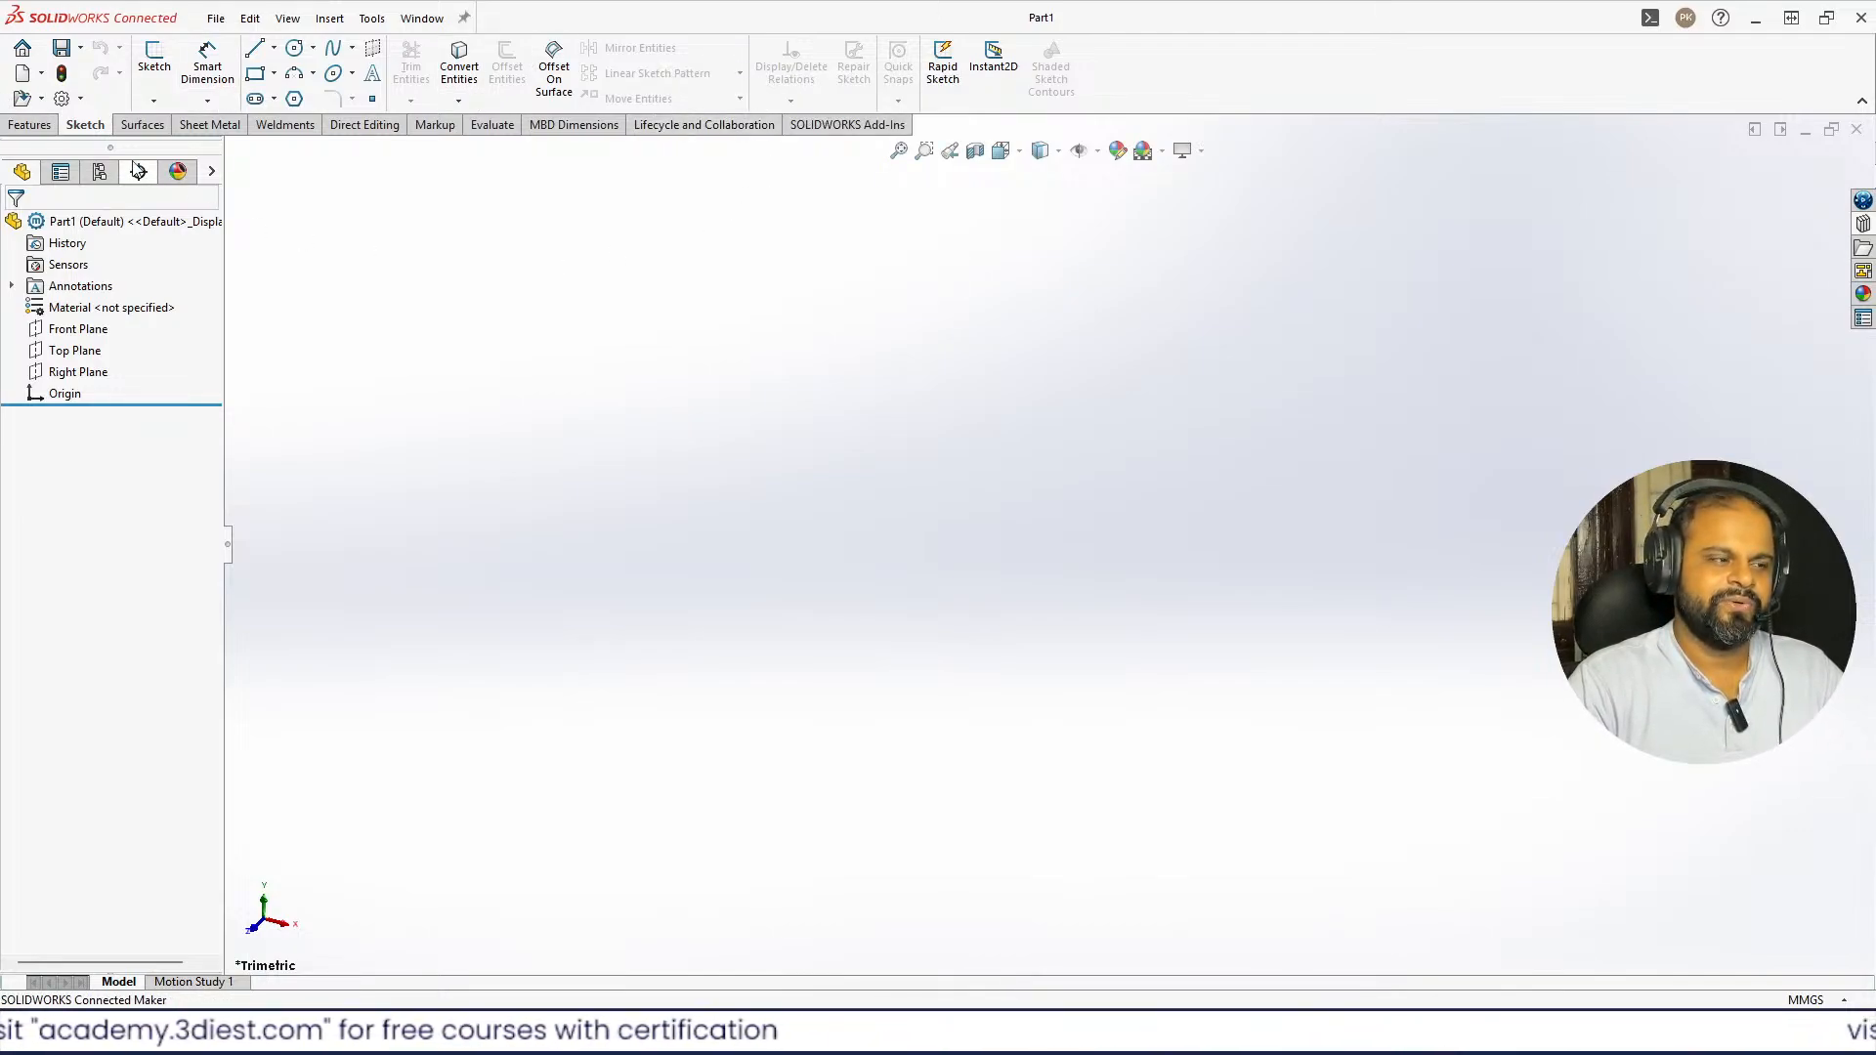
pyautogui.click(154, 73)
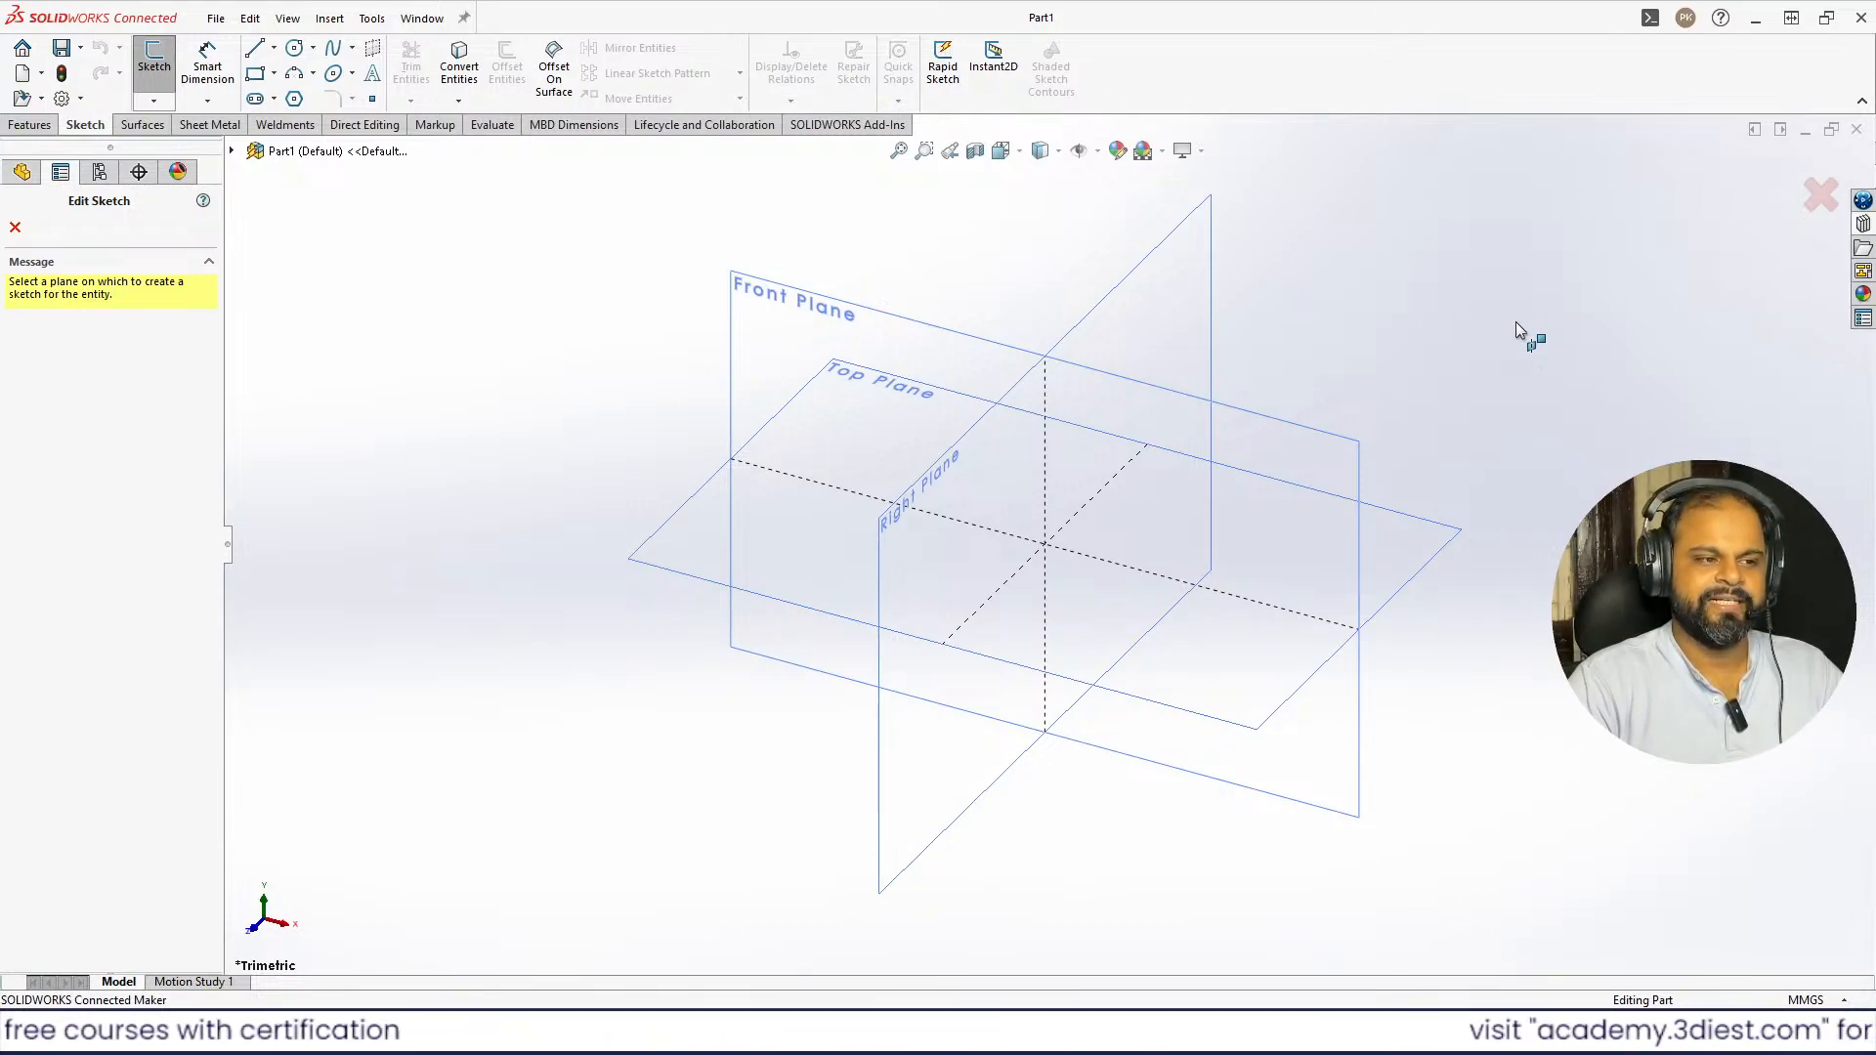
pyautogui.click(866, 335)
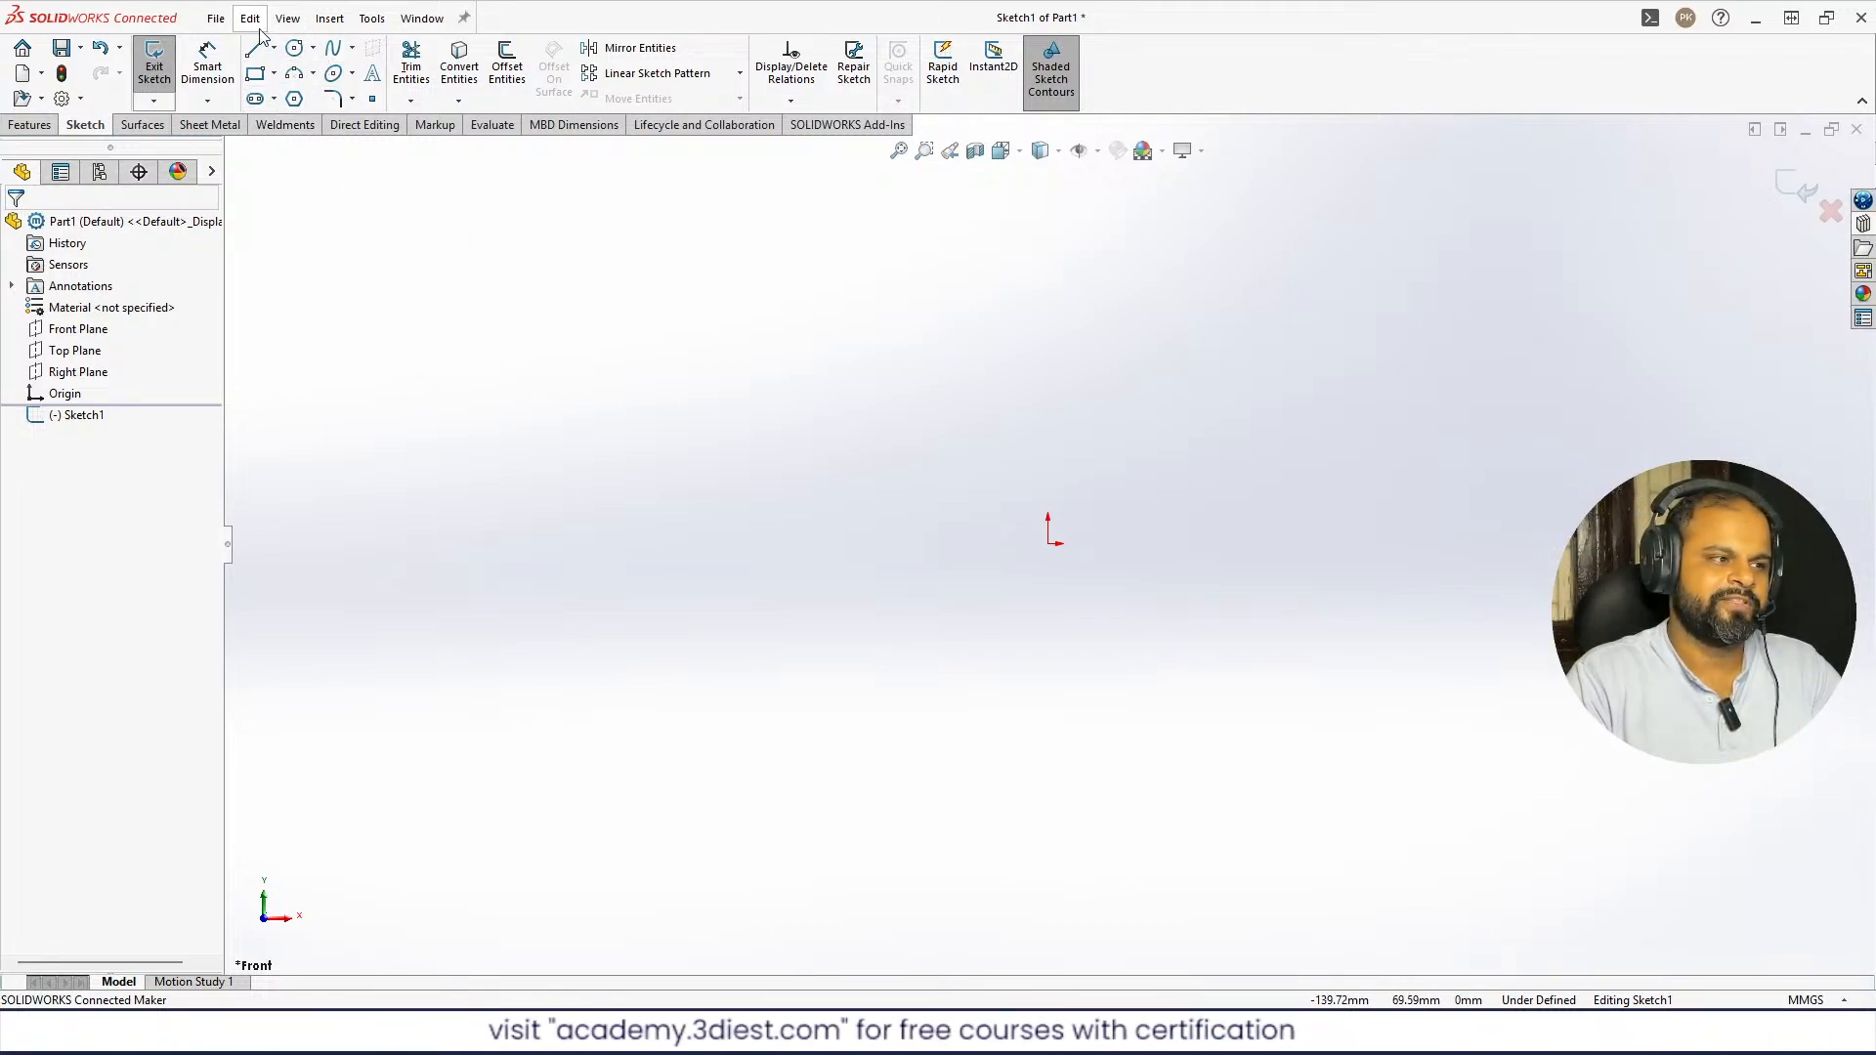
pyautogui.click(1801, 195)
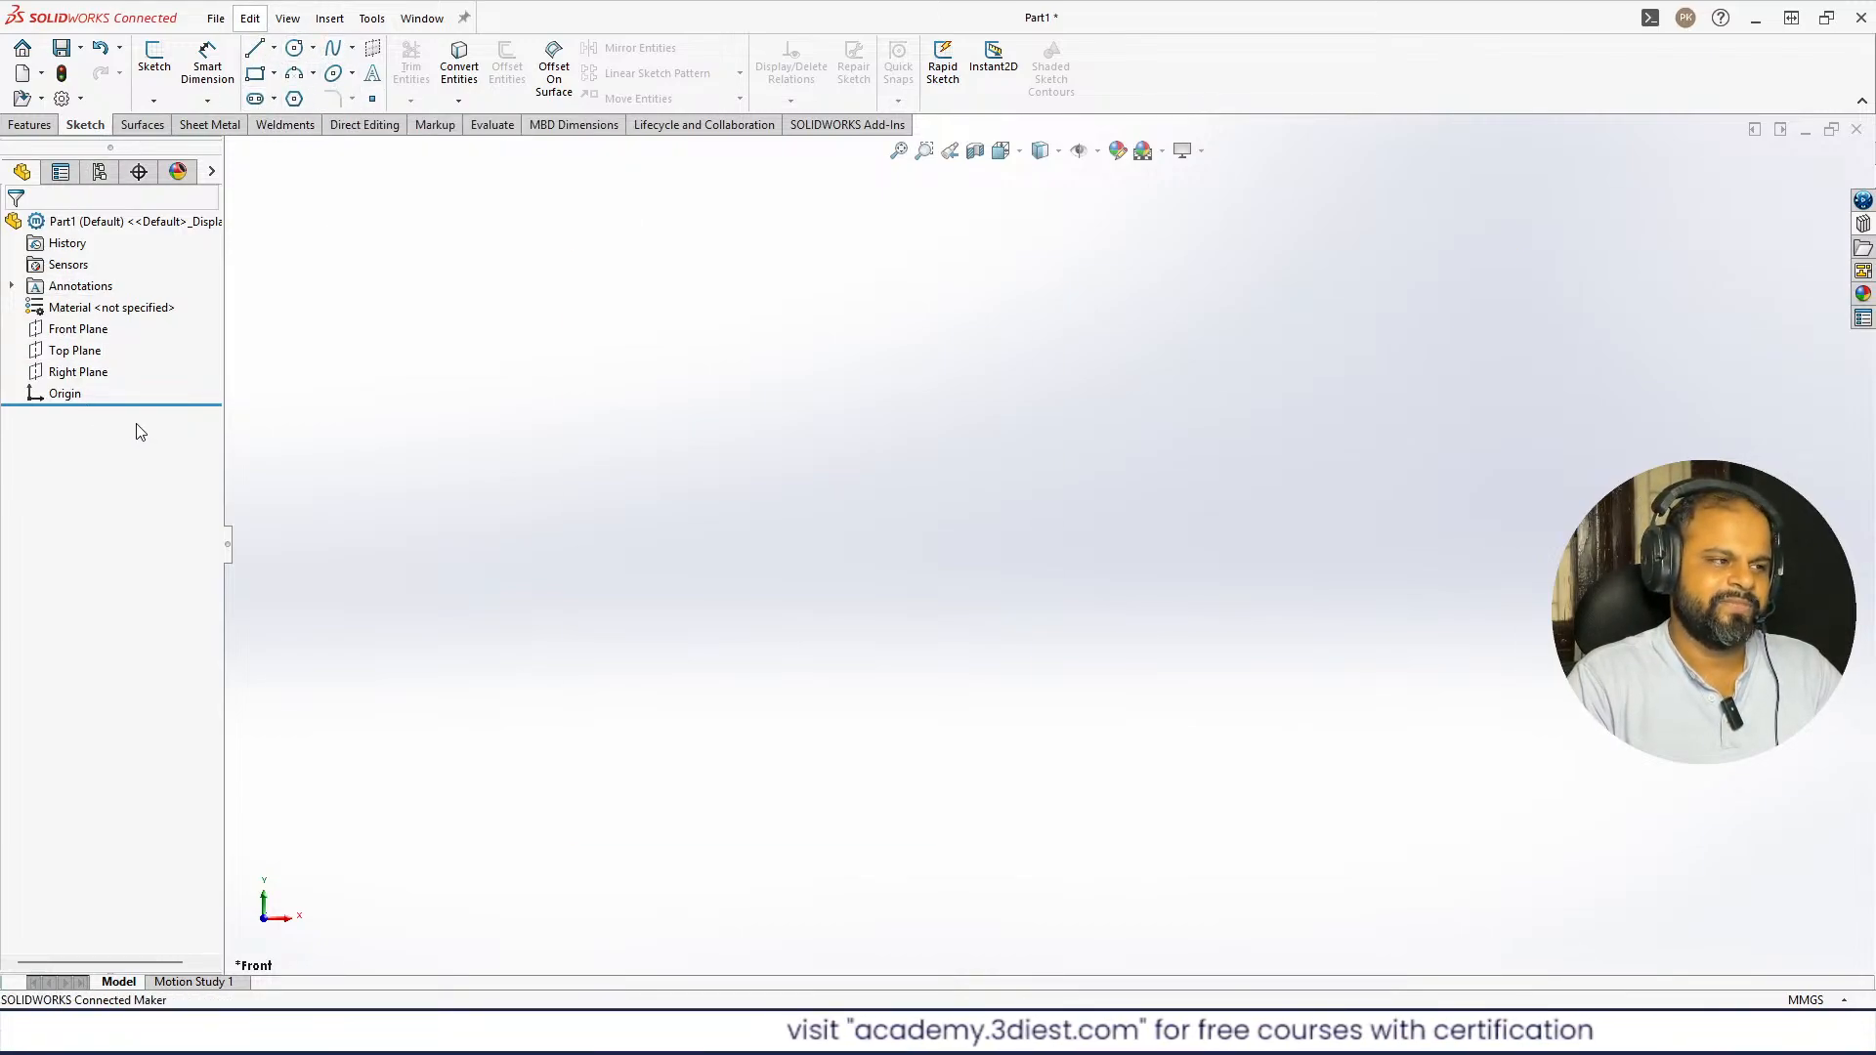
# - Start a new sketch on the Front Plane
pyautogui.click(154, 64)
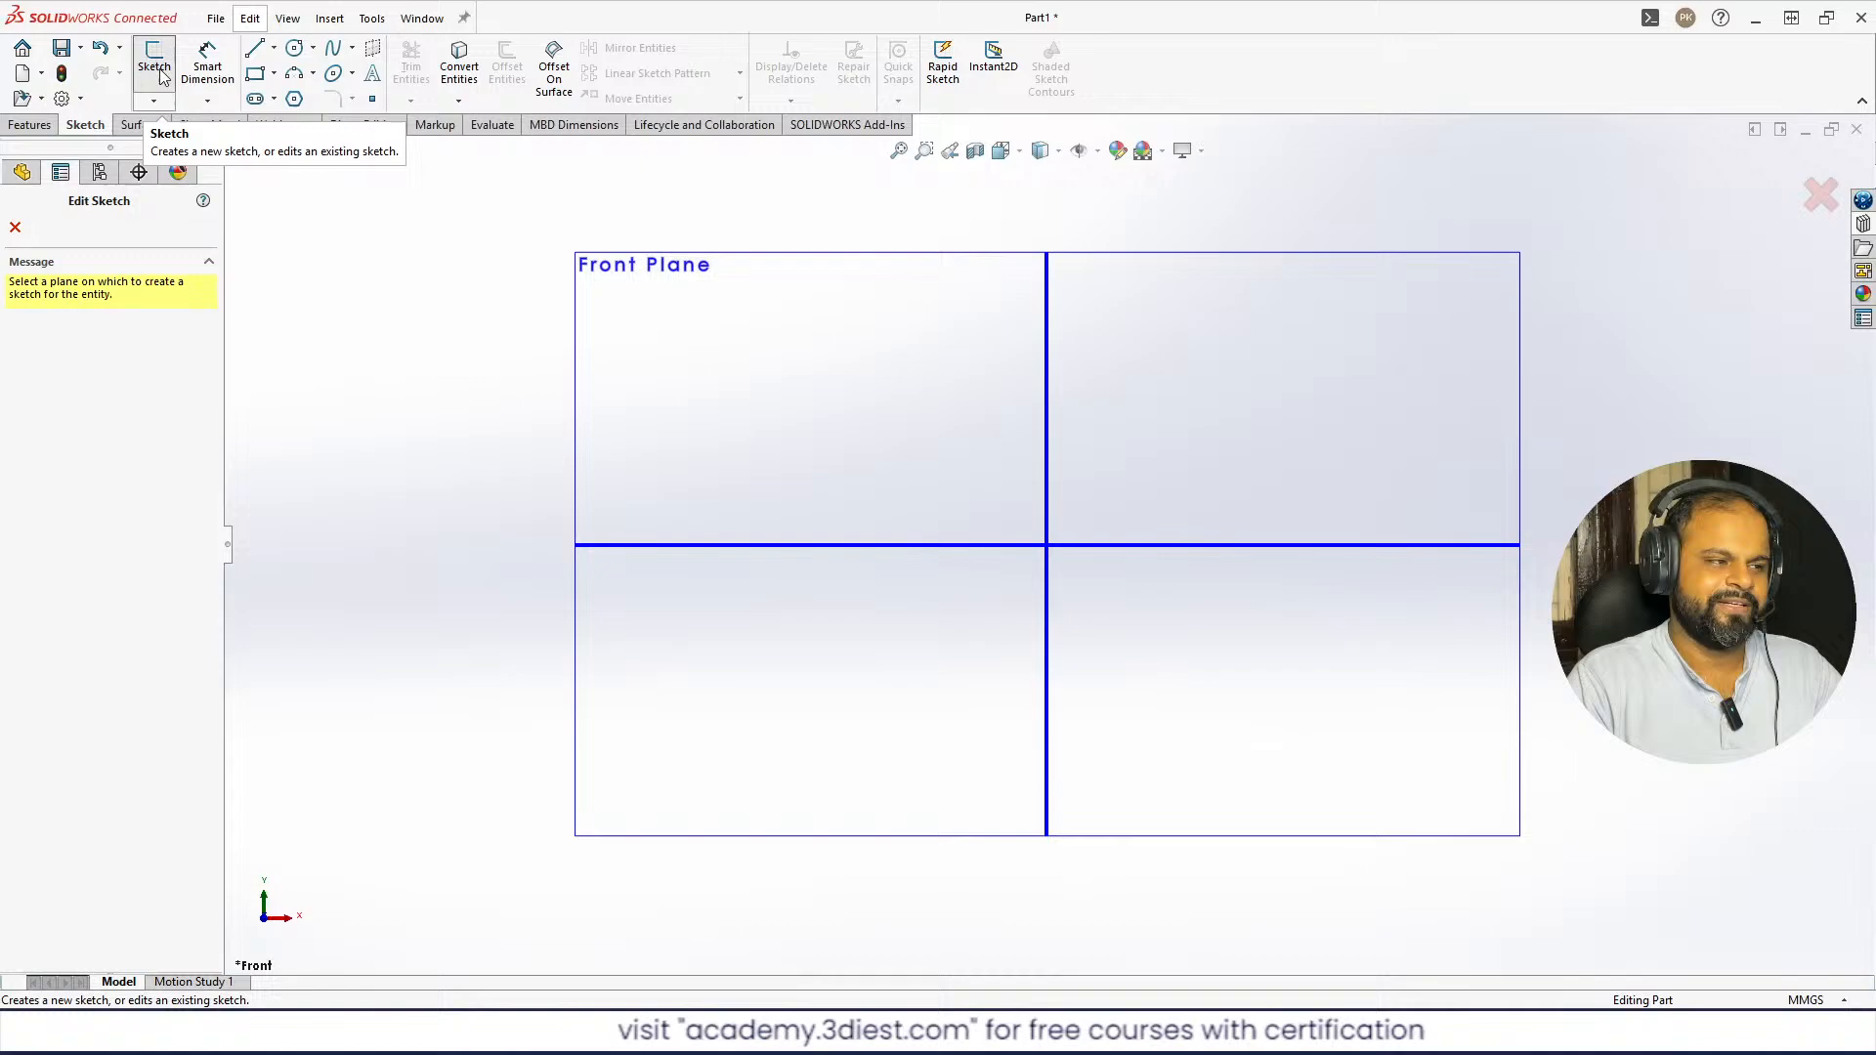
pyautogui.click(675, 368)
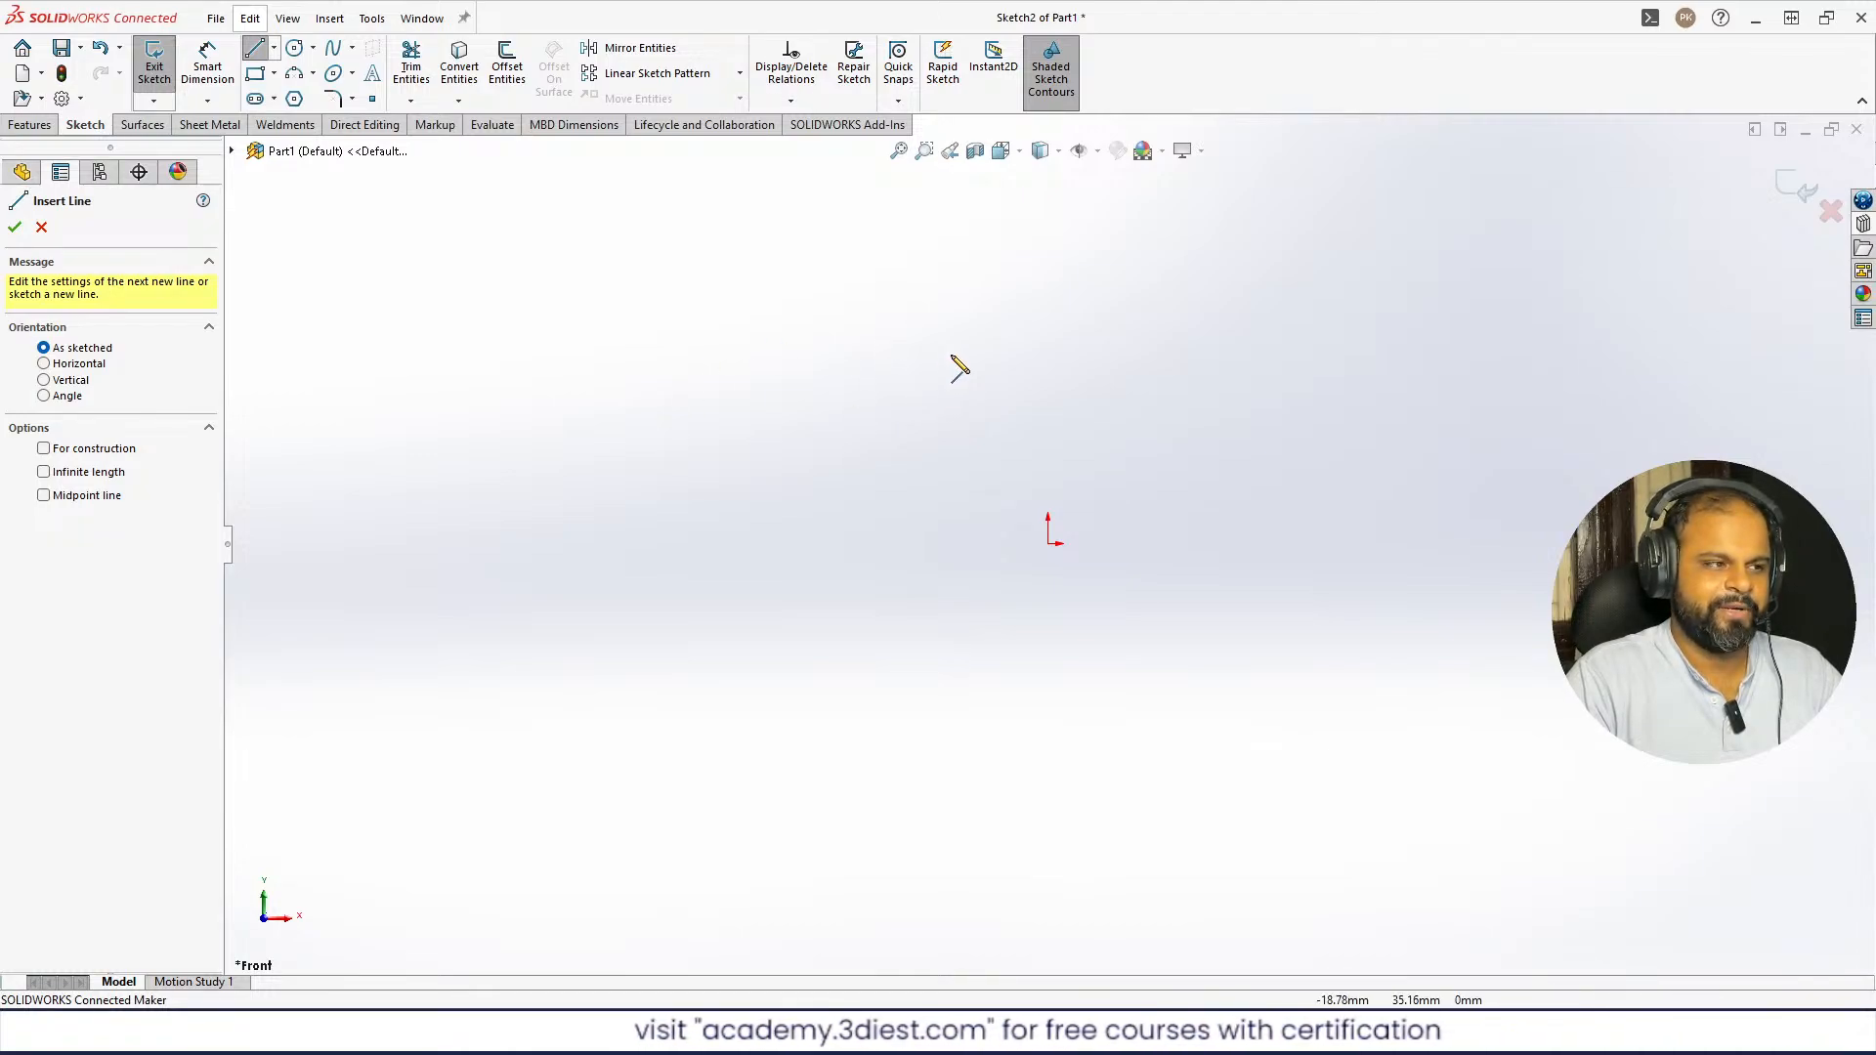
pyautogui.click(888, 363)
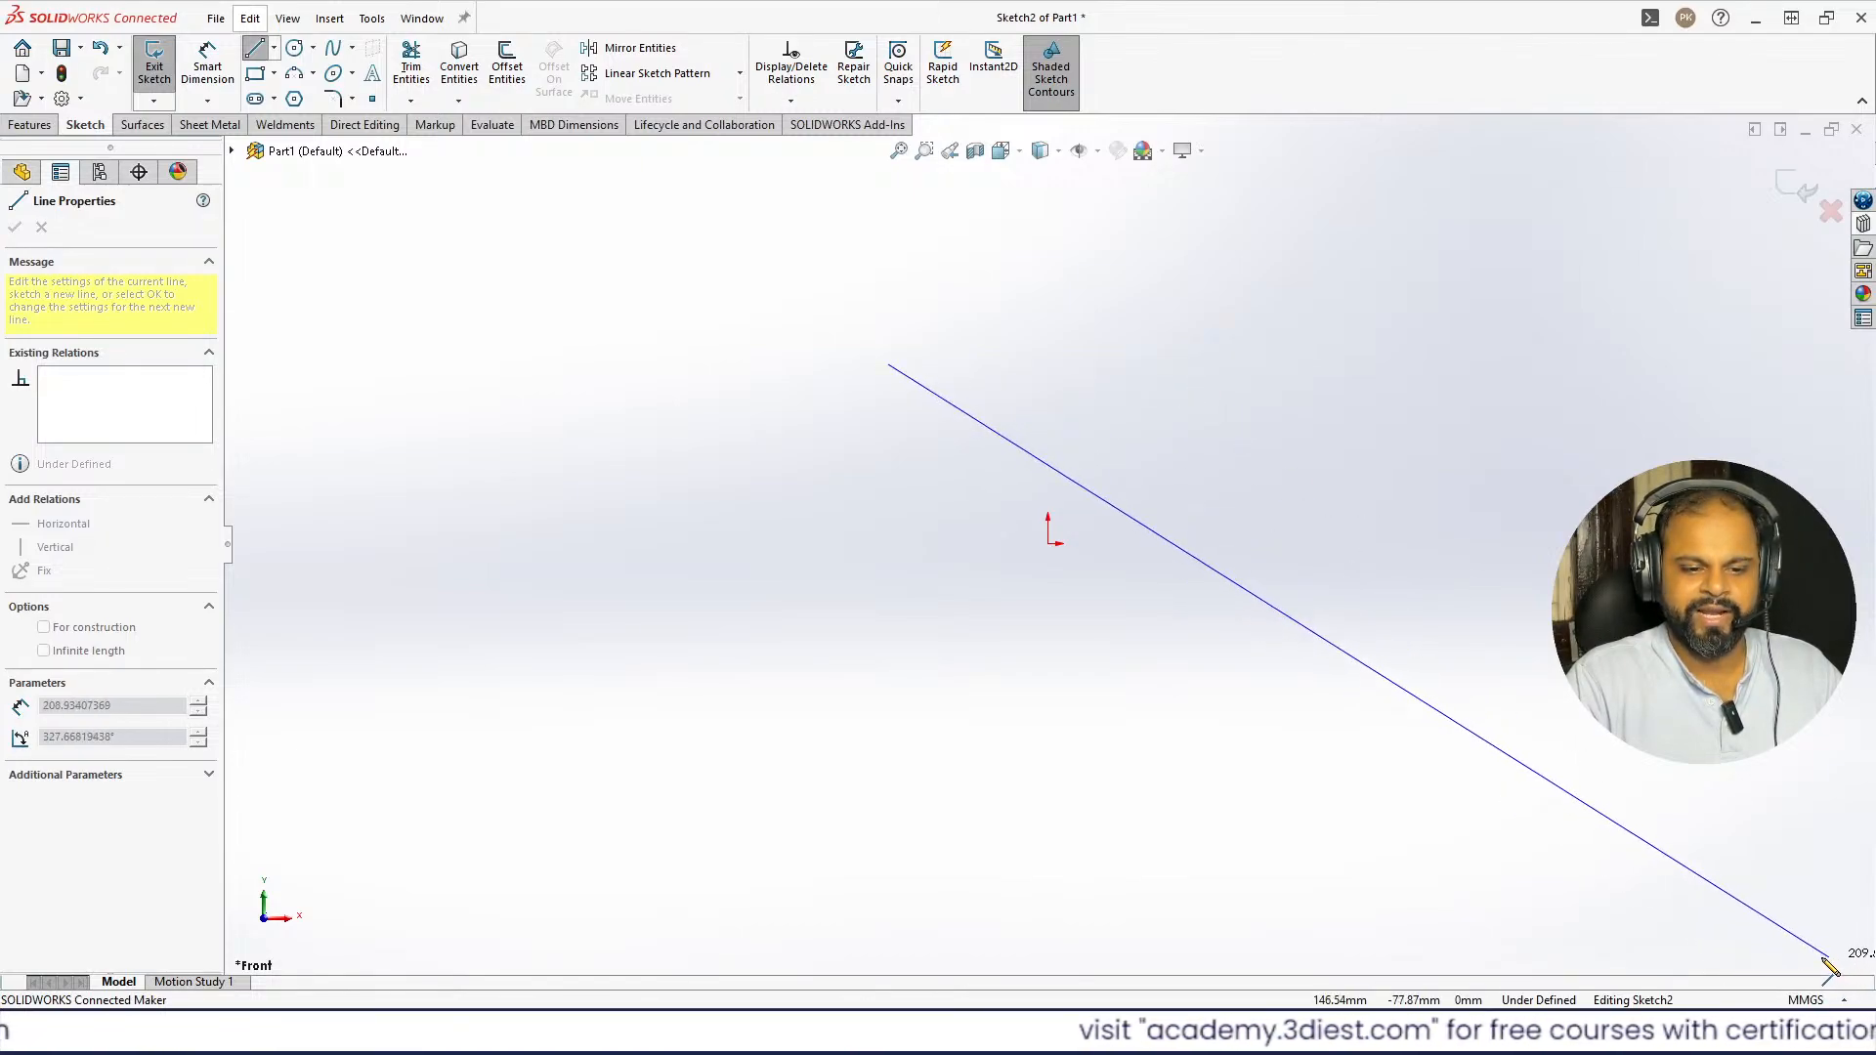
pyautogui.click(1803, 1000)
pyautogui.press('Escape')
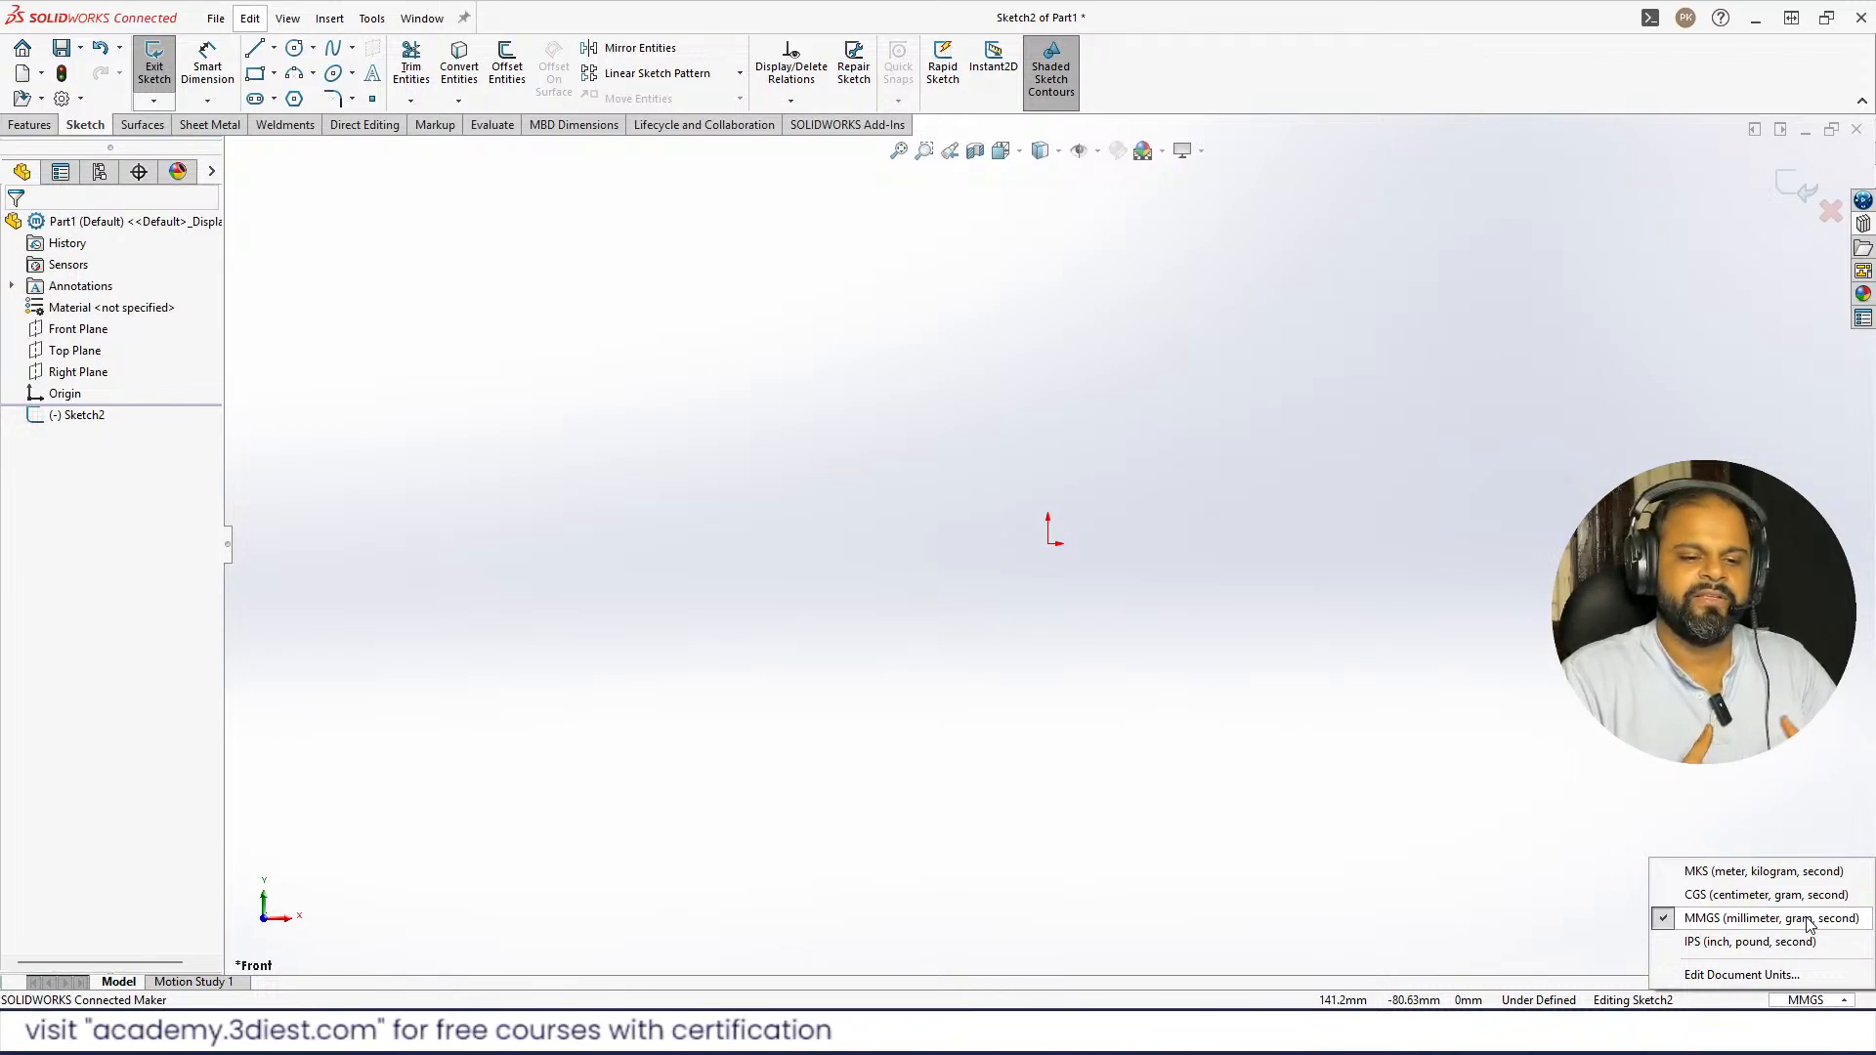
pyautogui.click(1020, 346)
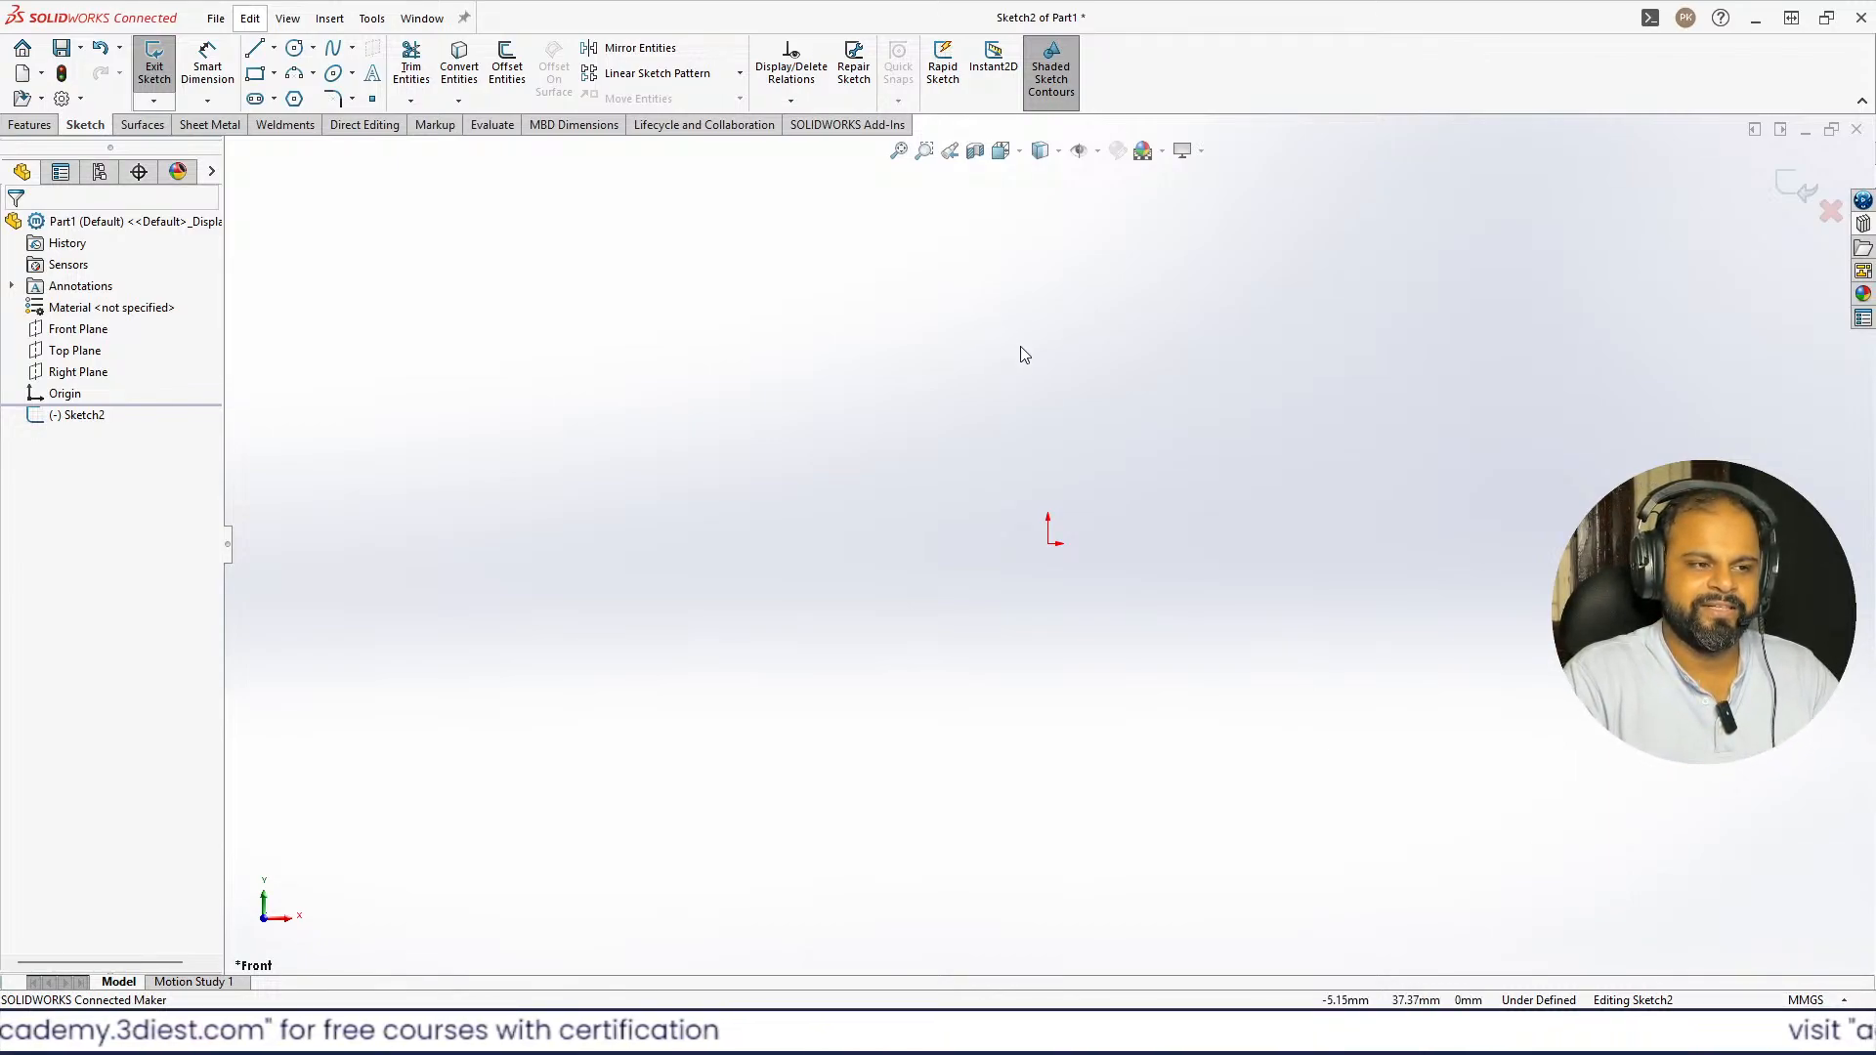
# - Sketch a closed triangle from the origin using three lines, with sides about 71 to 72 mm long
pyautogui.click(1047, 544)
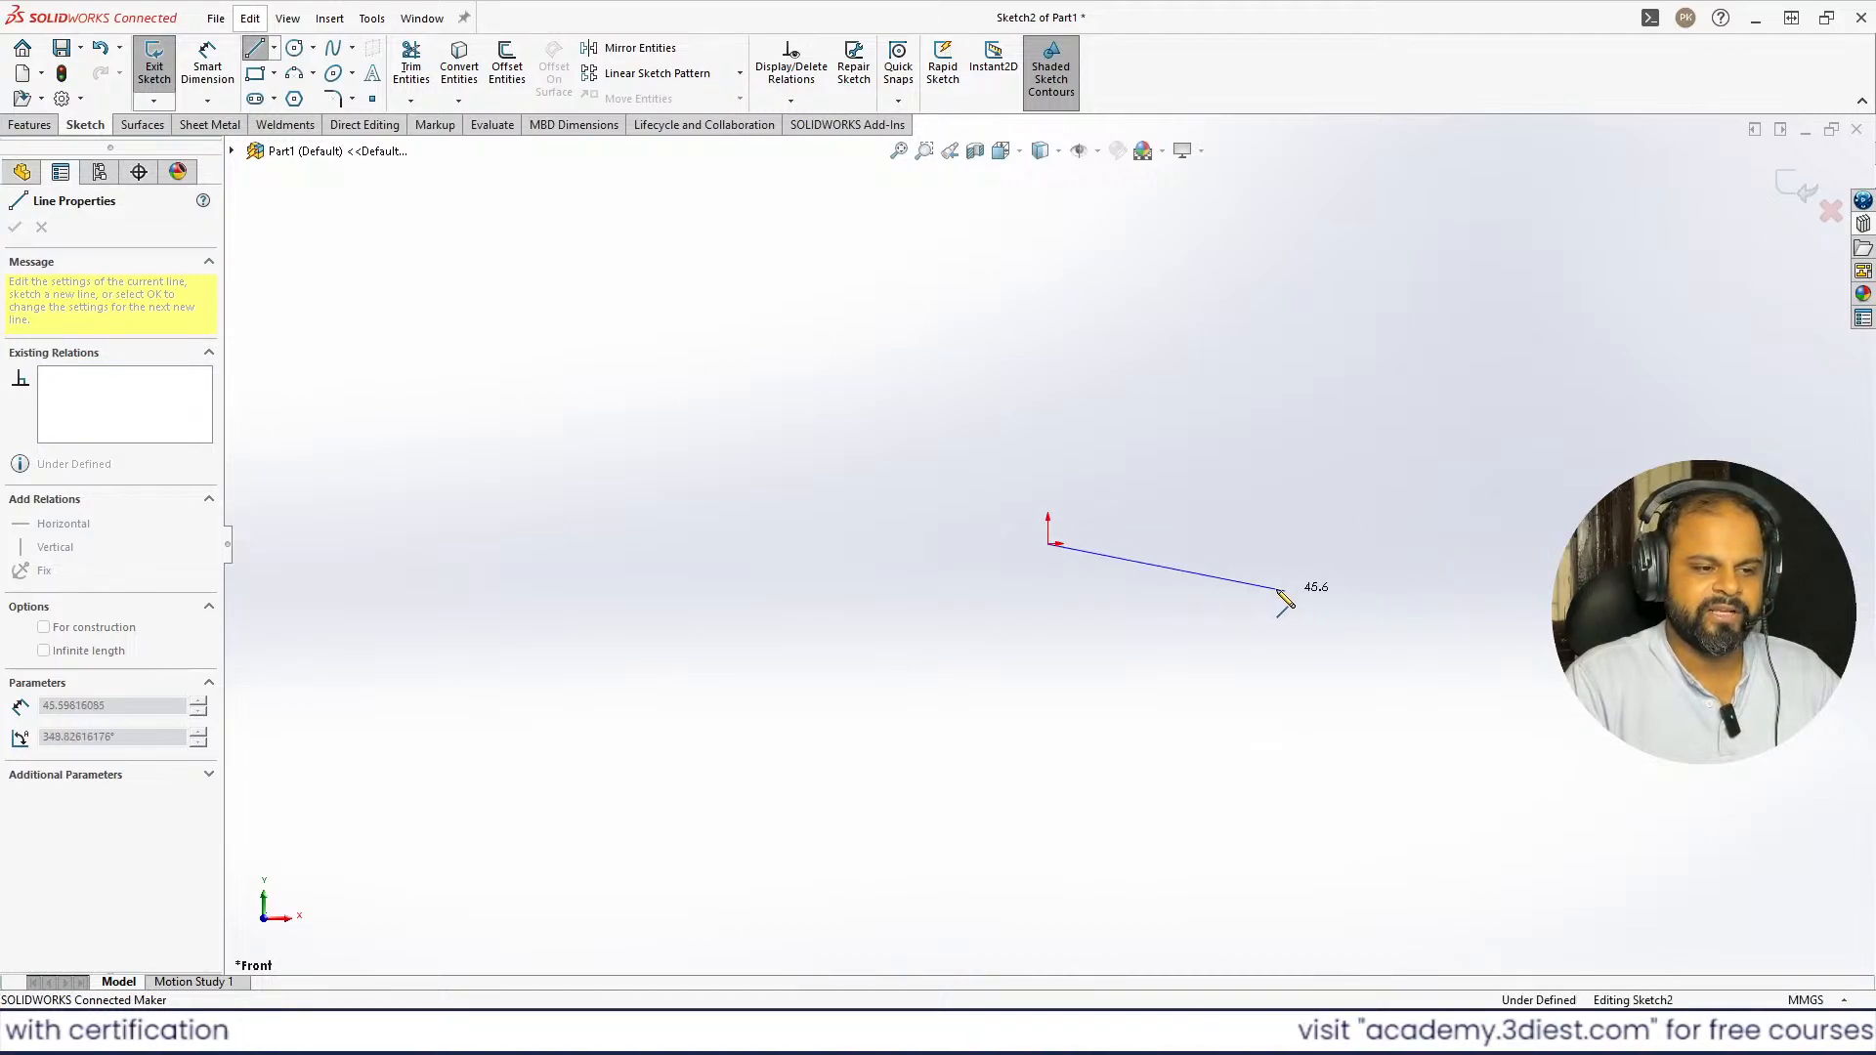
pyautogui.click(1287, 249)
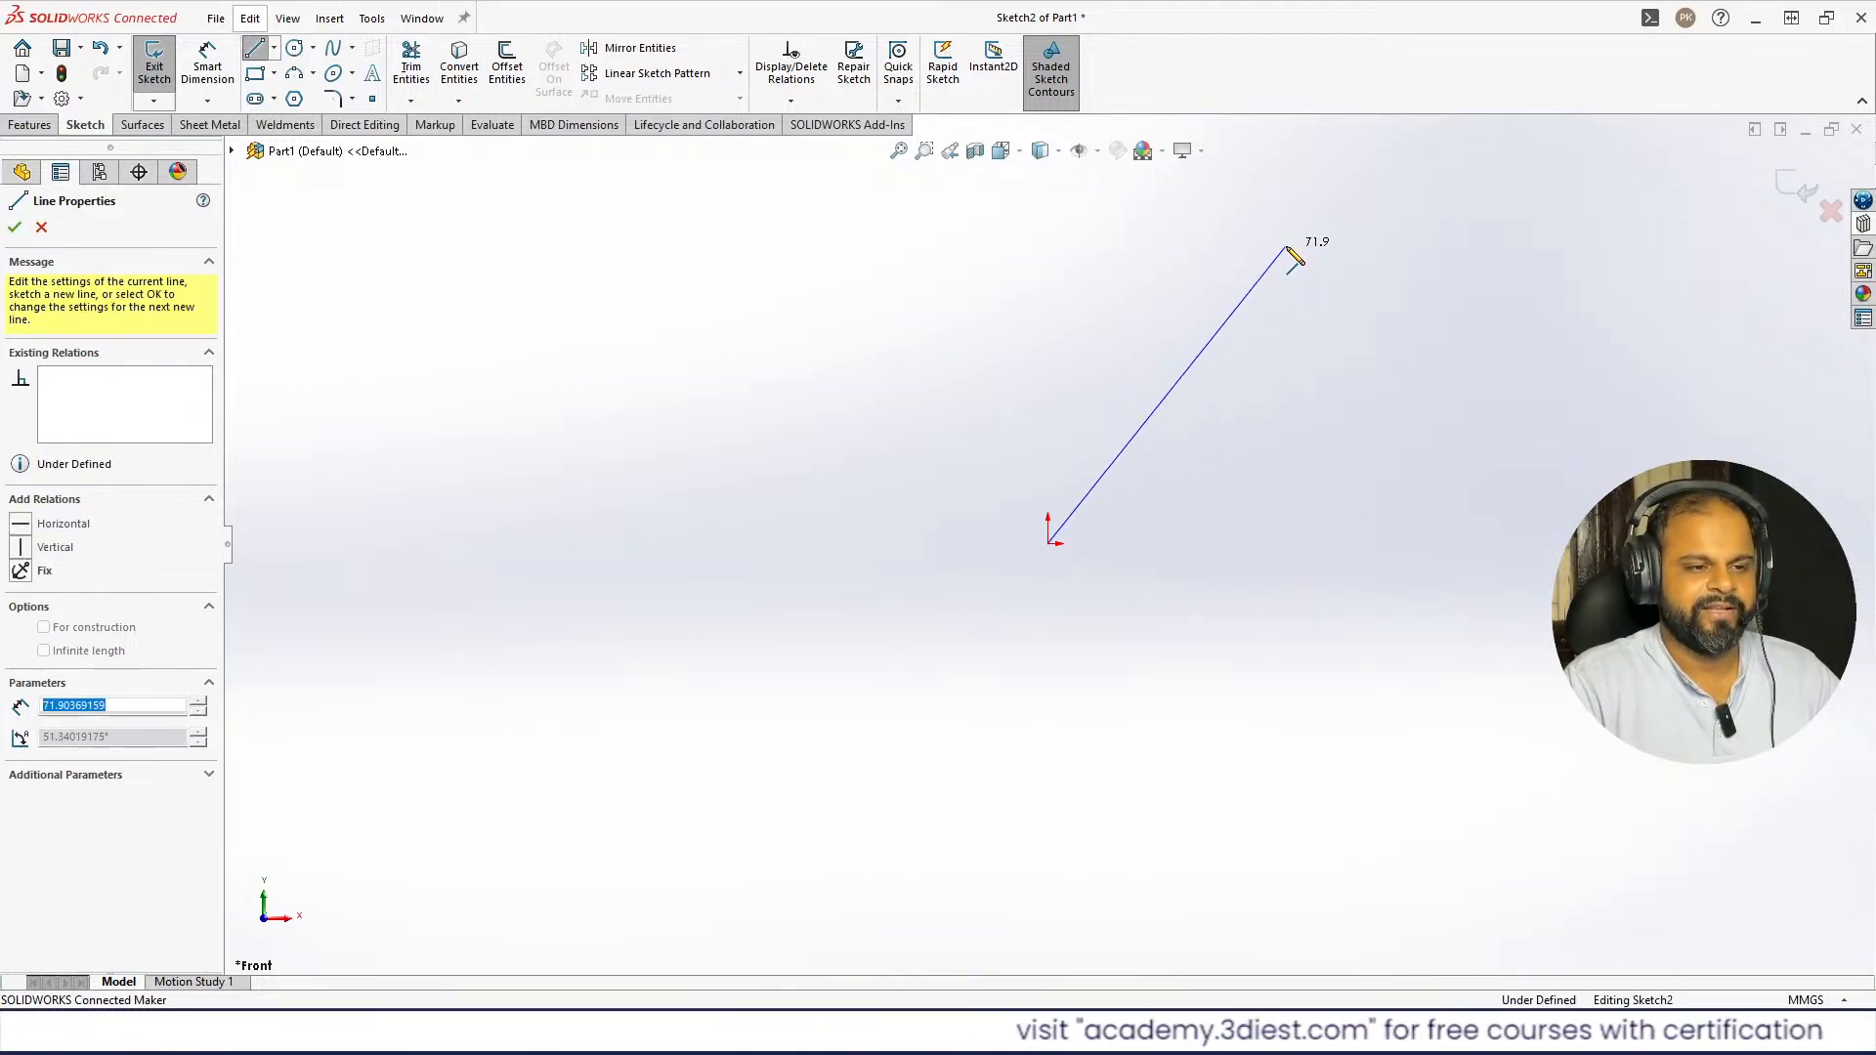
pyautogui.click(1421, 598)
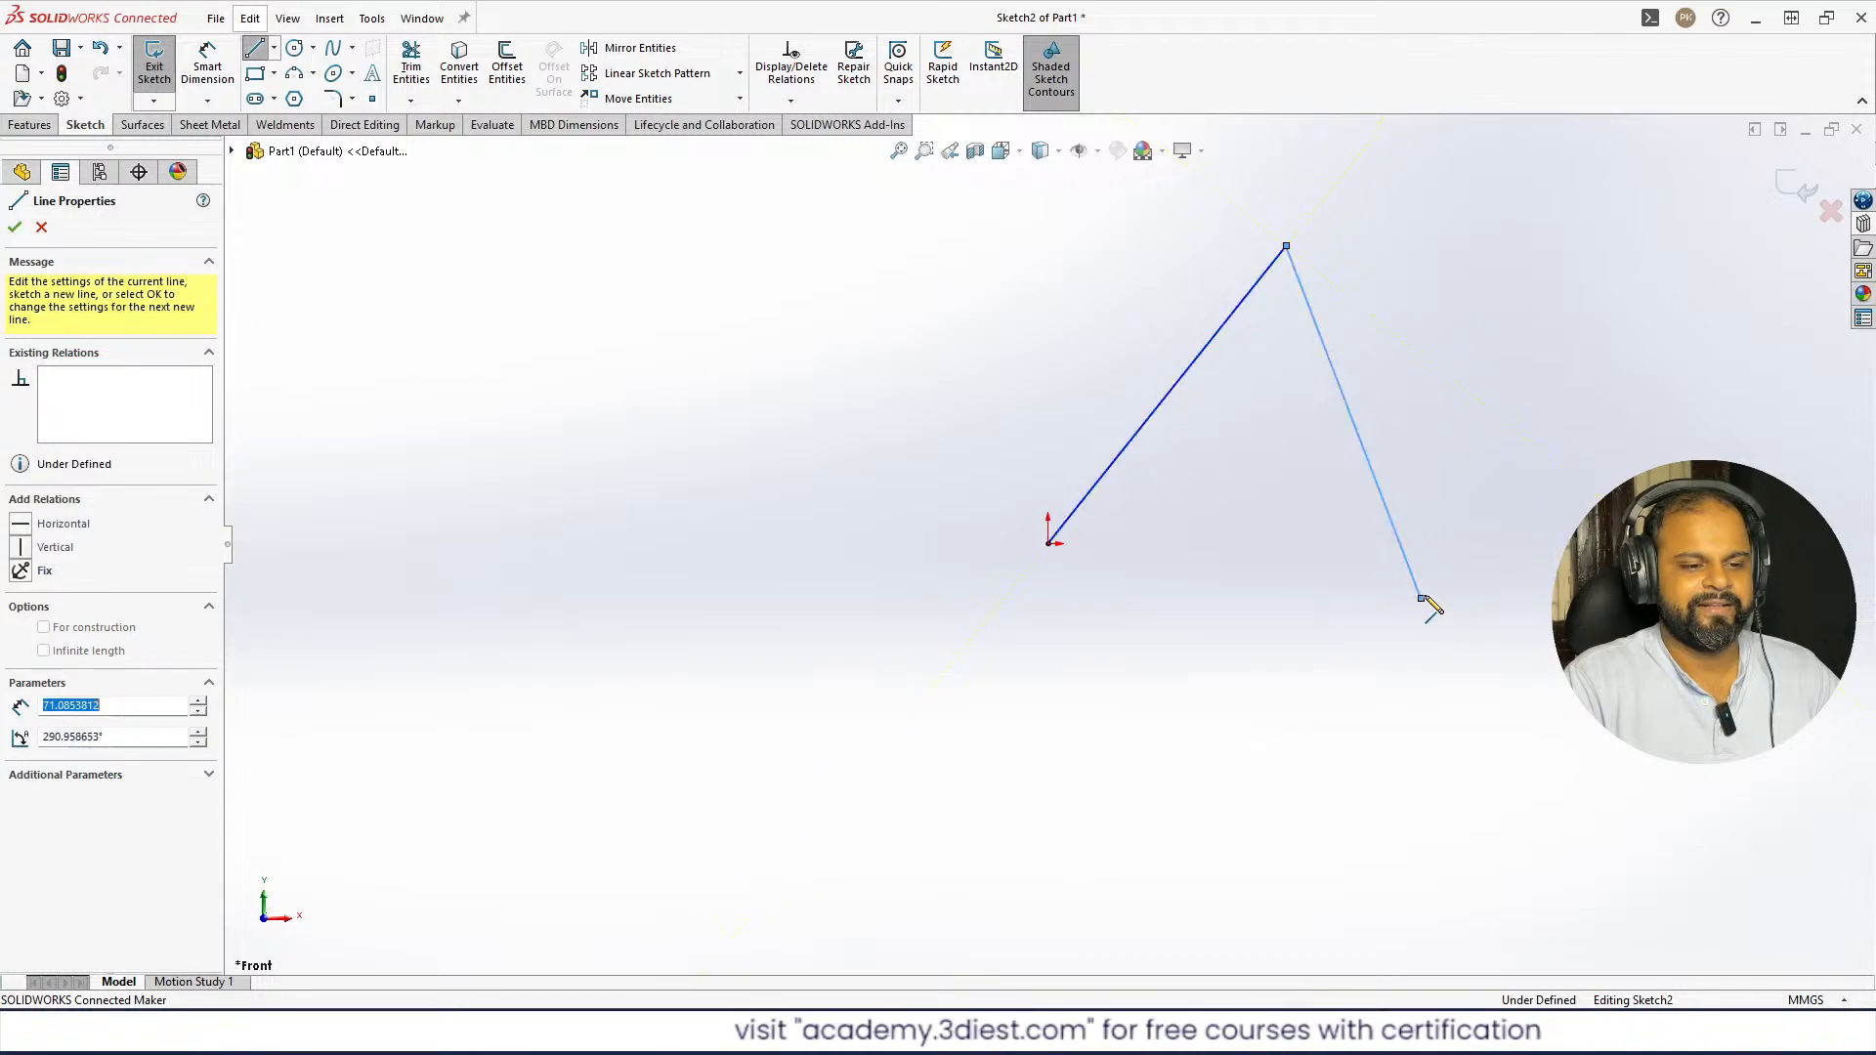
pyautogui.click(1048, 544)
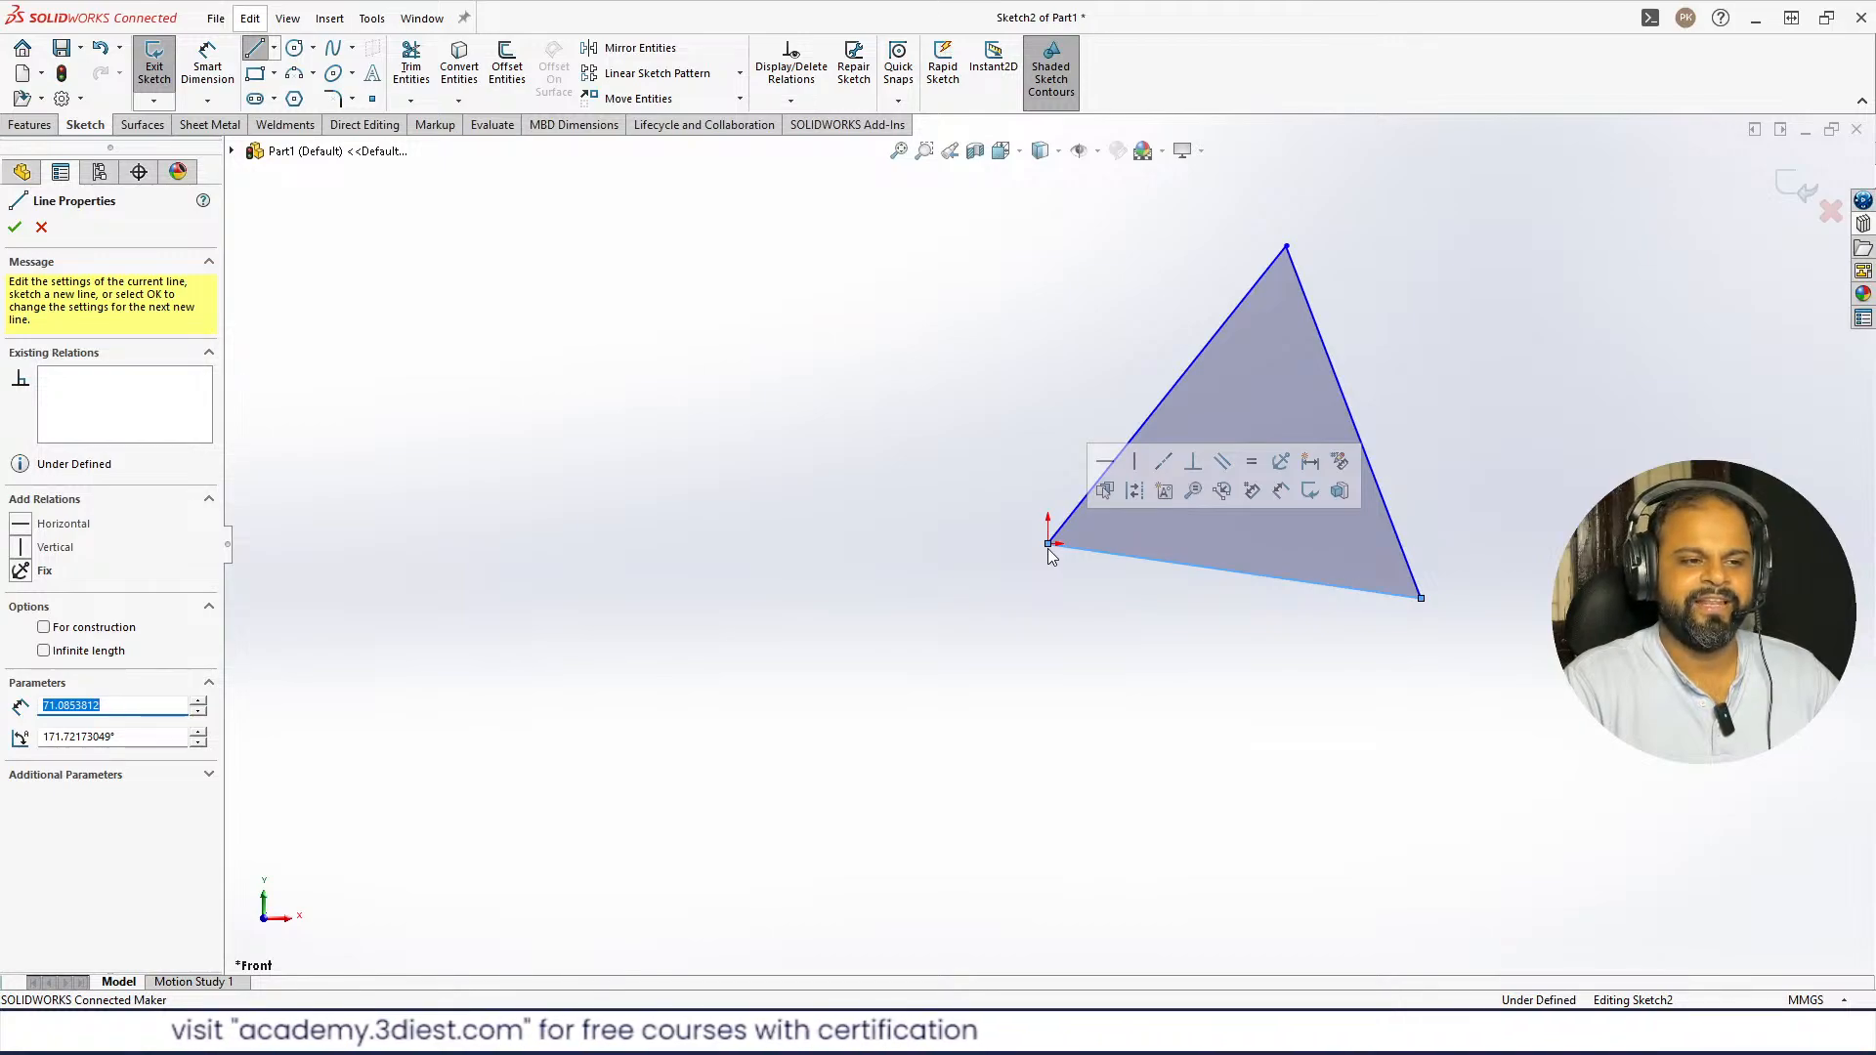
pyautogui.press('Escape')
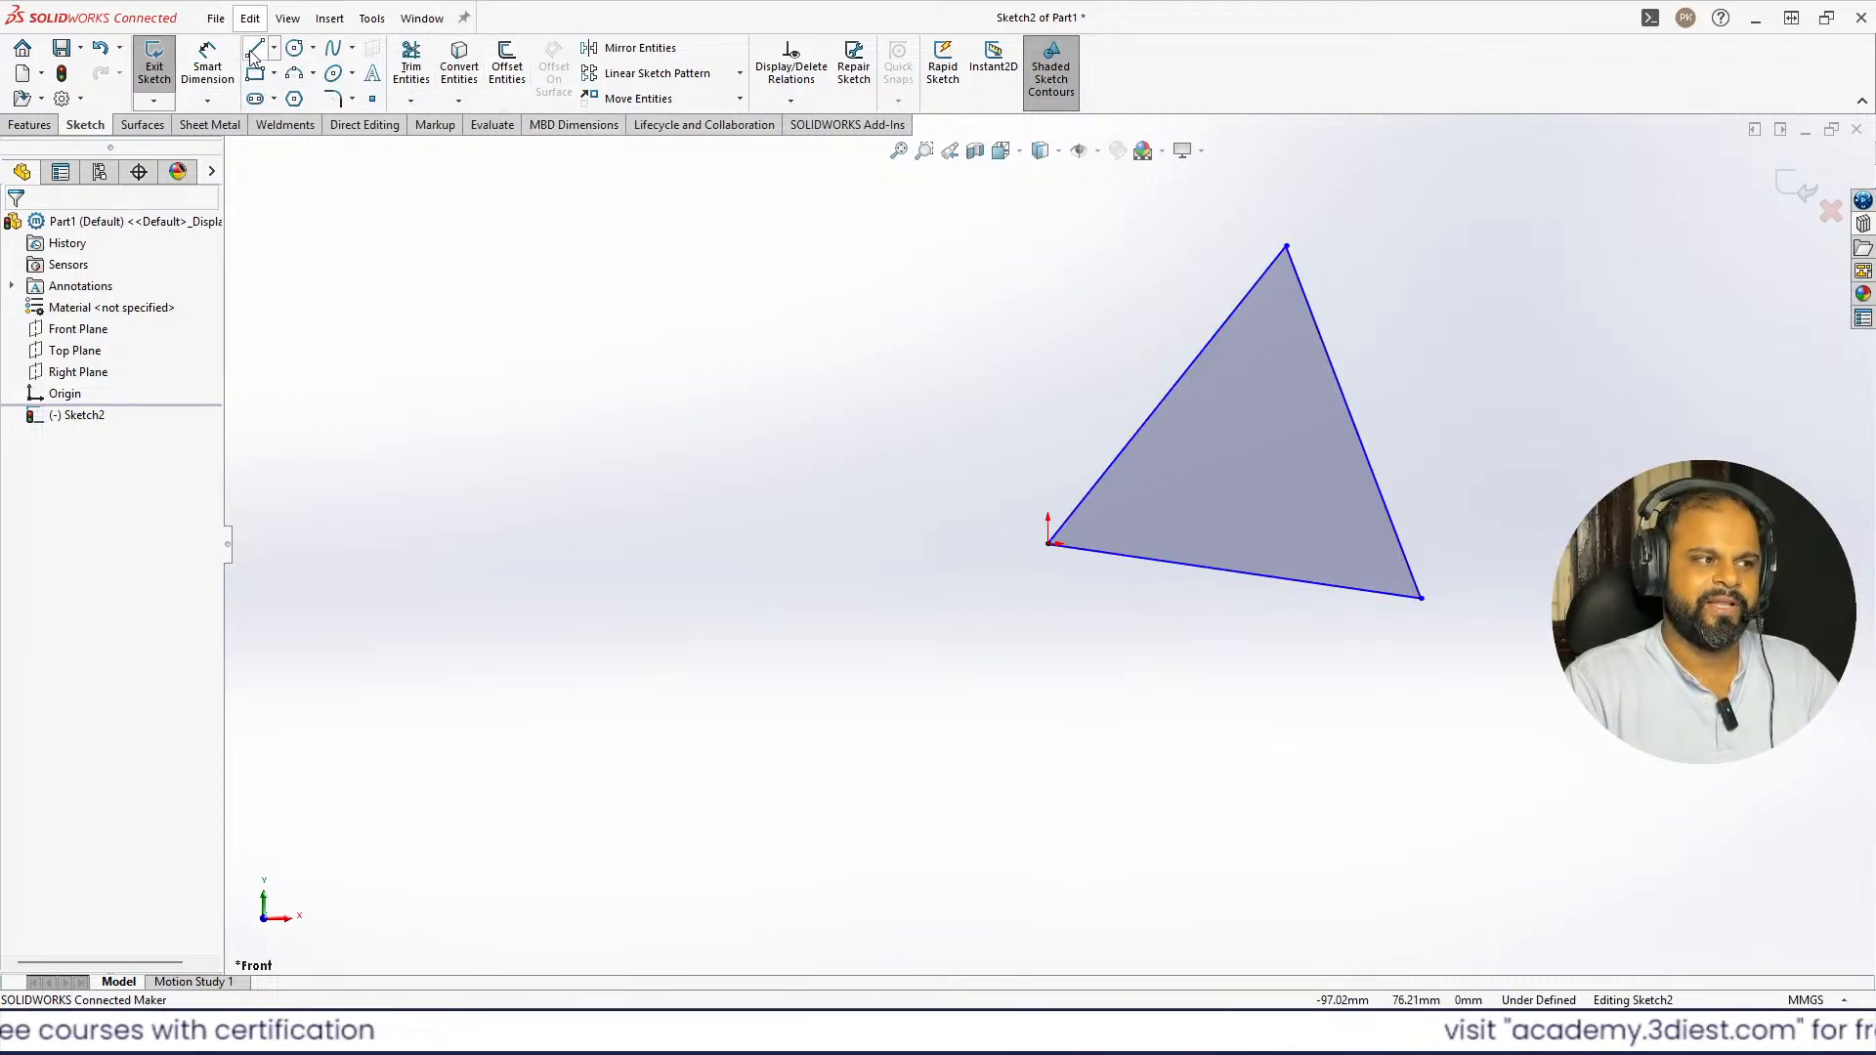
# - Sketch a four-sided line outline beside the triangle and close it by merging its open end with the starting corner
pyautogui.click(589, 509)
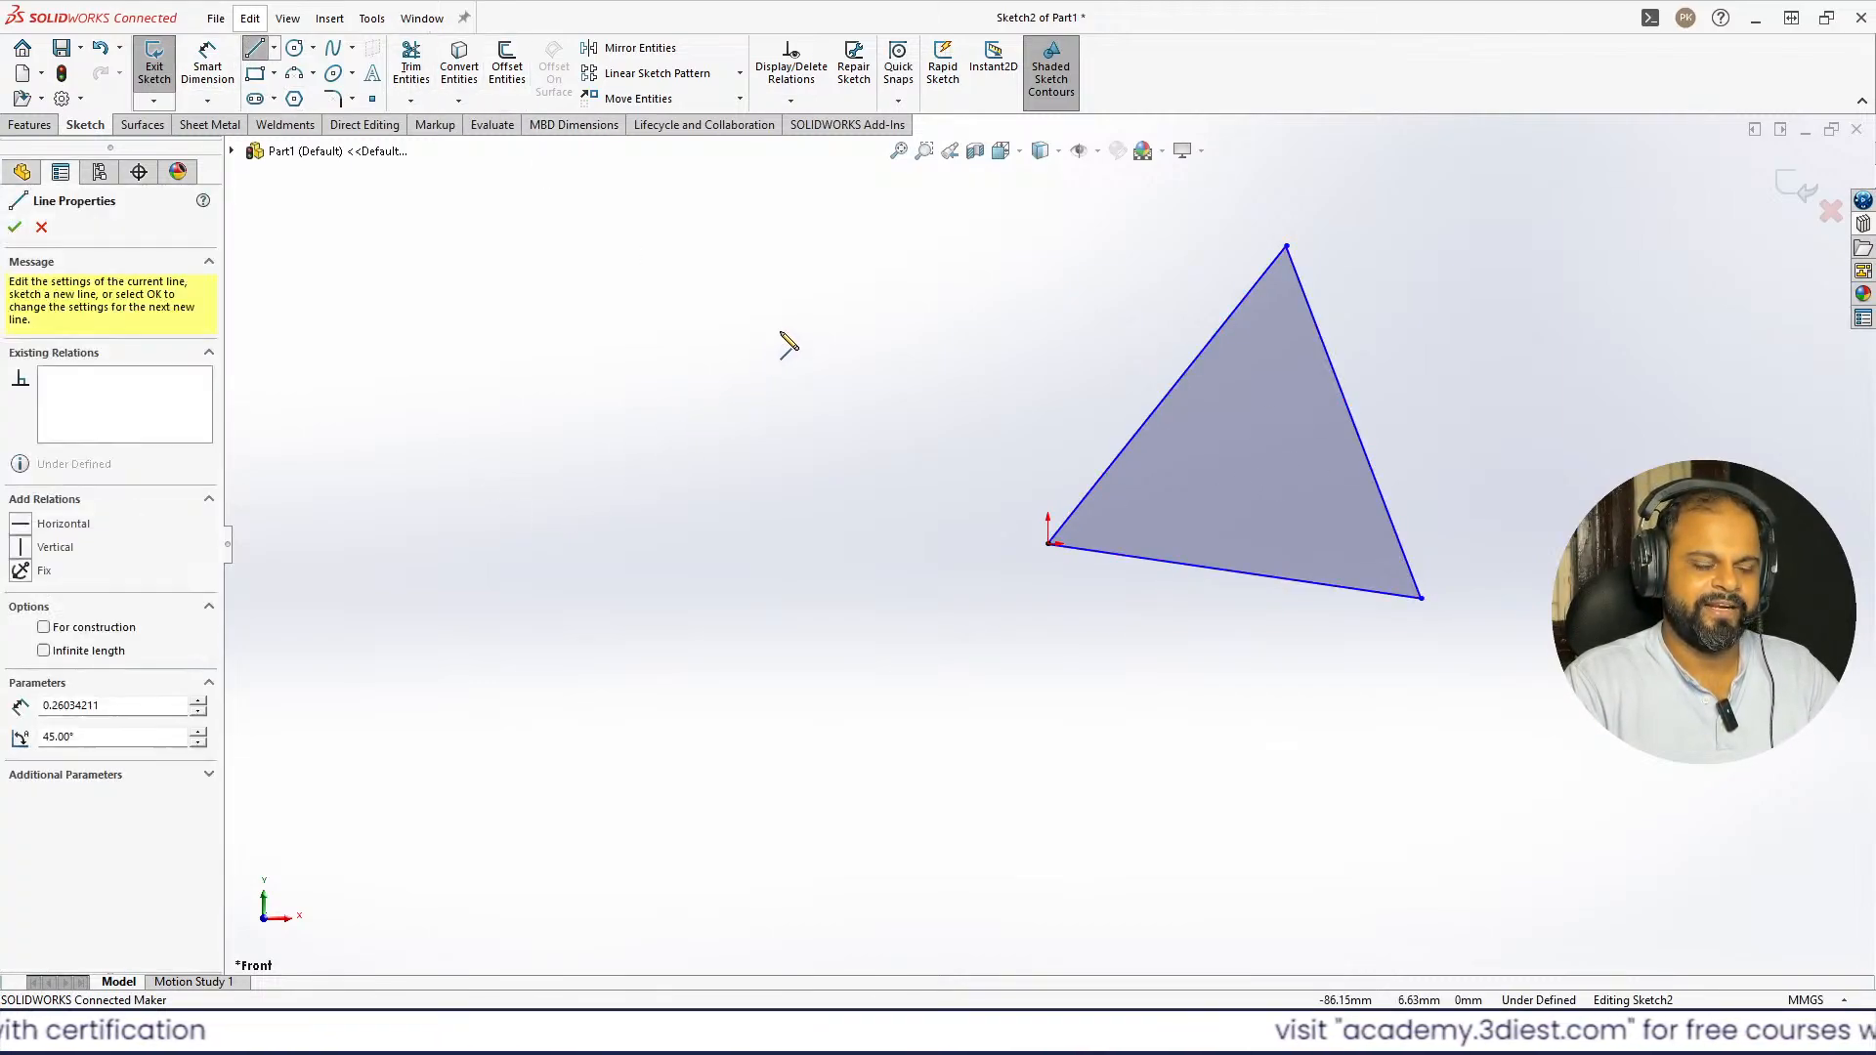
pyautogui.click(826, 296)
pyautogui.click(965, 579)
pyautogui.click(664, 674)
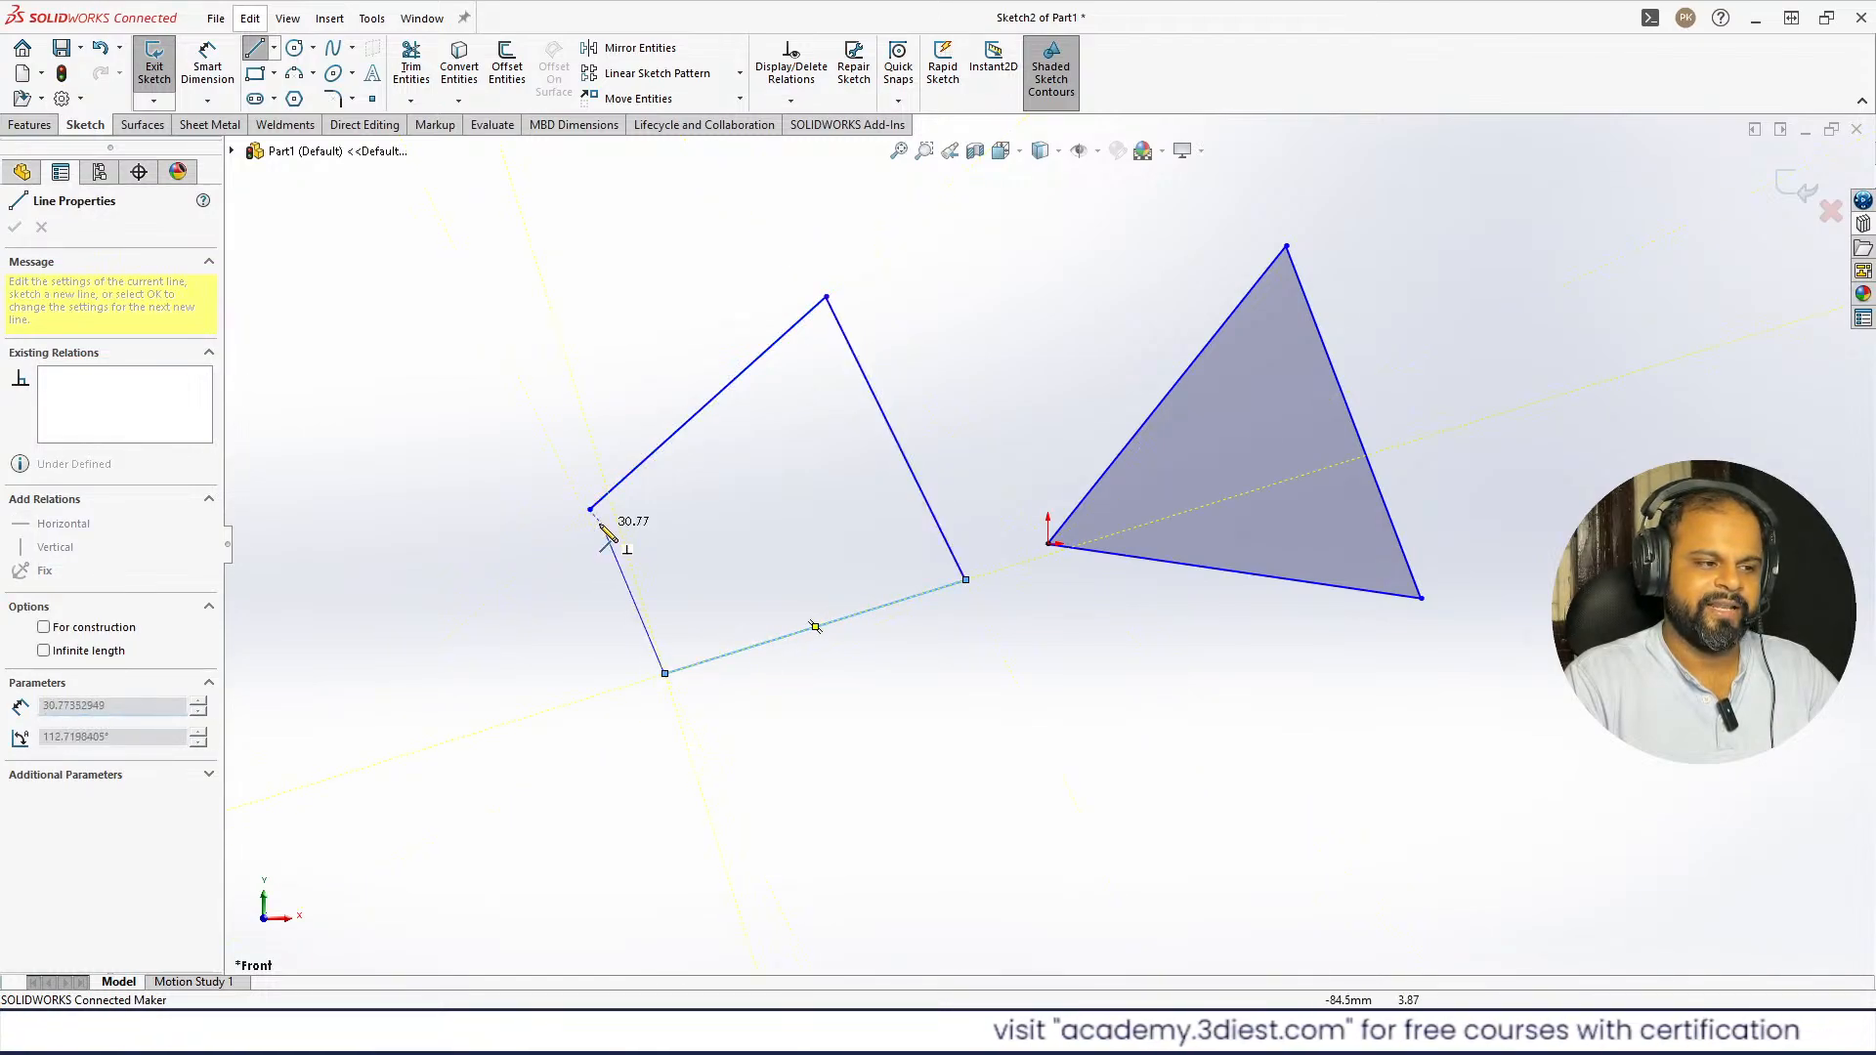
pyautogui.doubleClick(598, 521)
pyautogui.press('Escape')
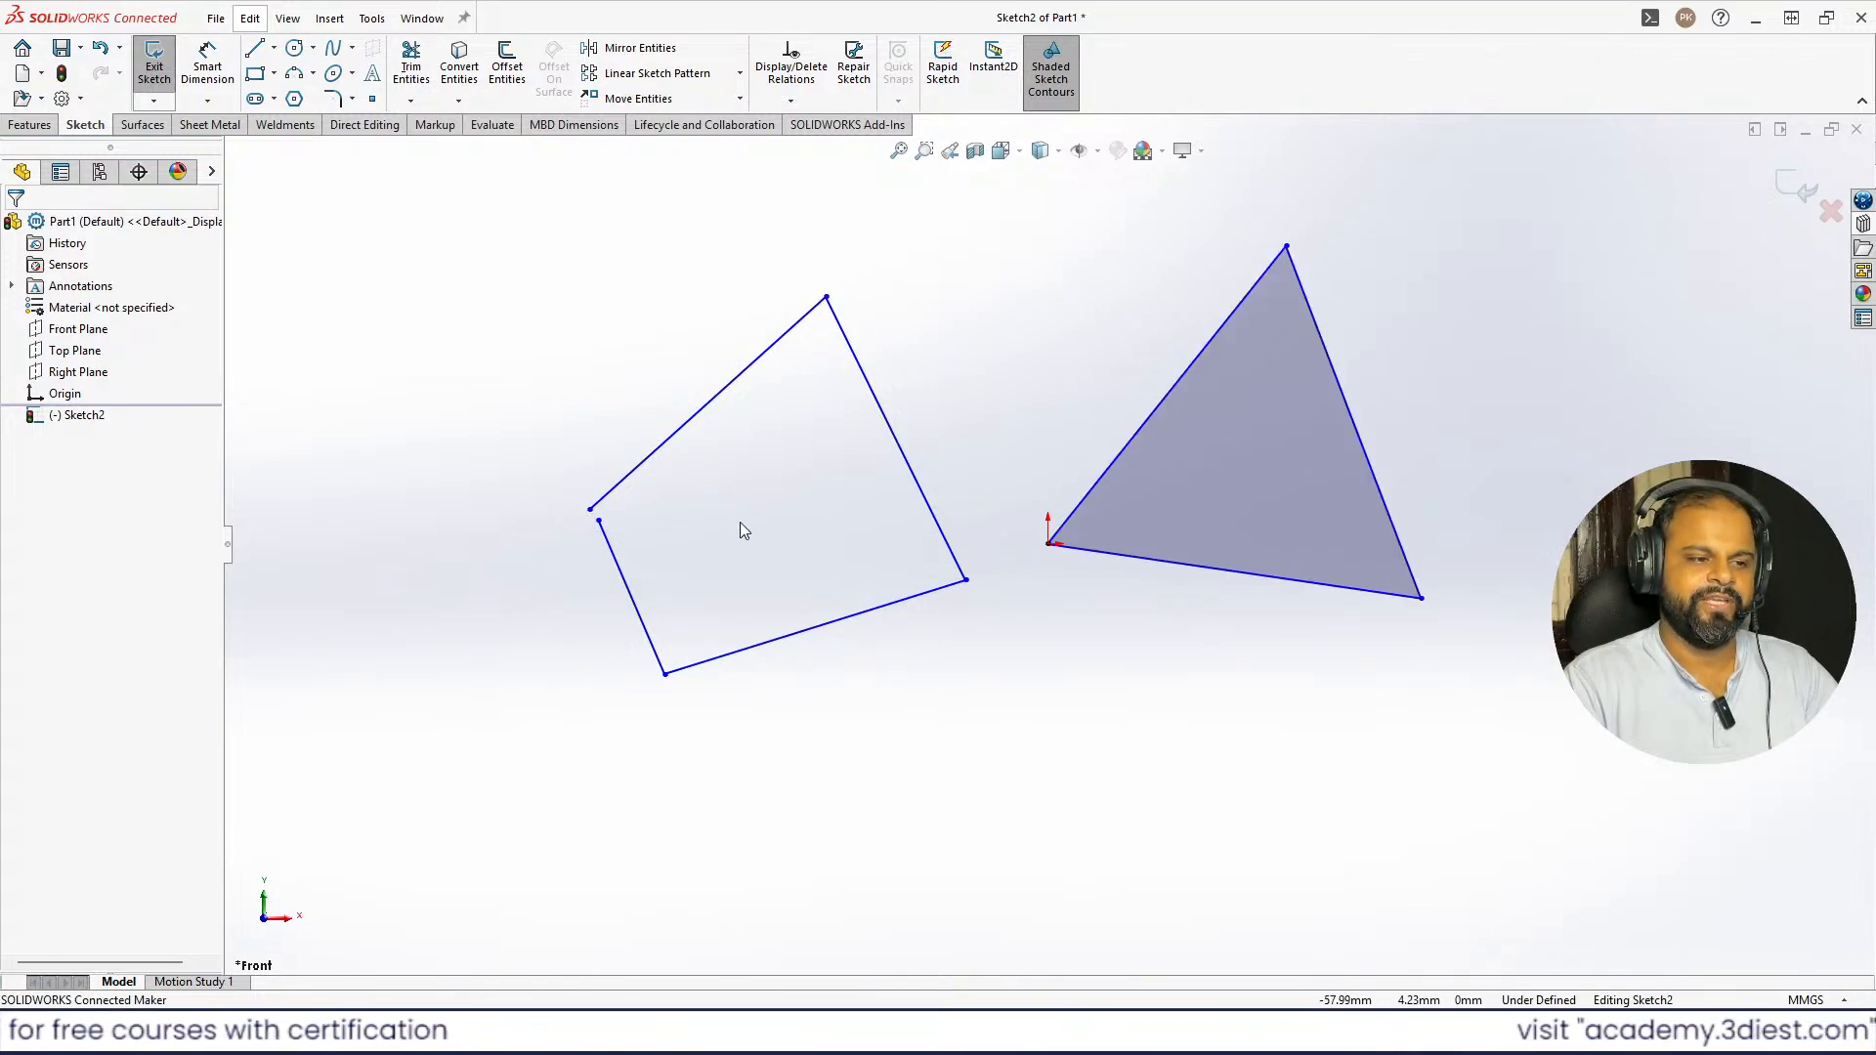
pyautogui.moveTo(598, 523); pyautogui.dragTo(563, 542)
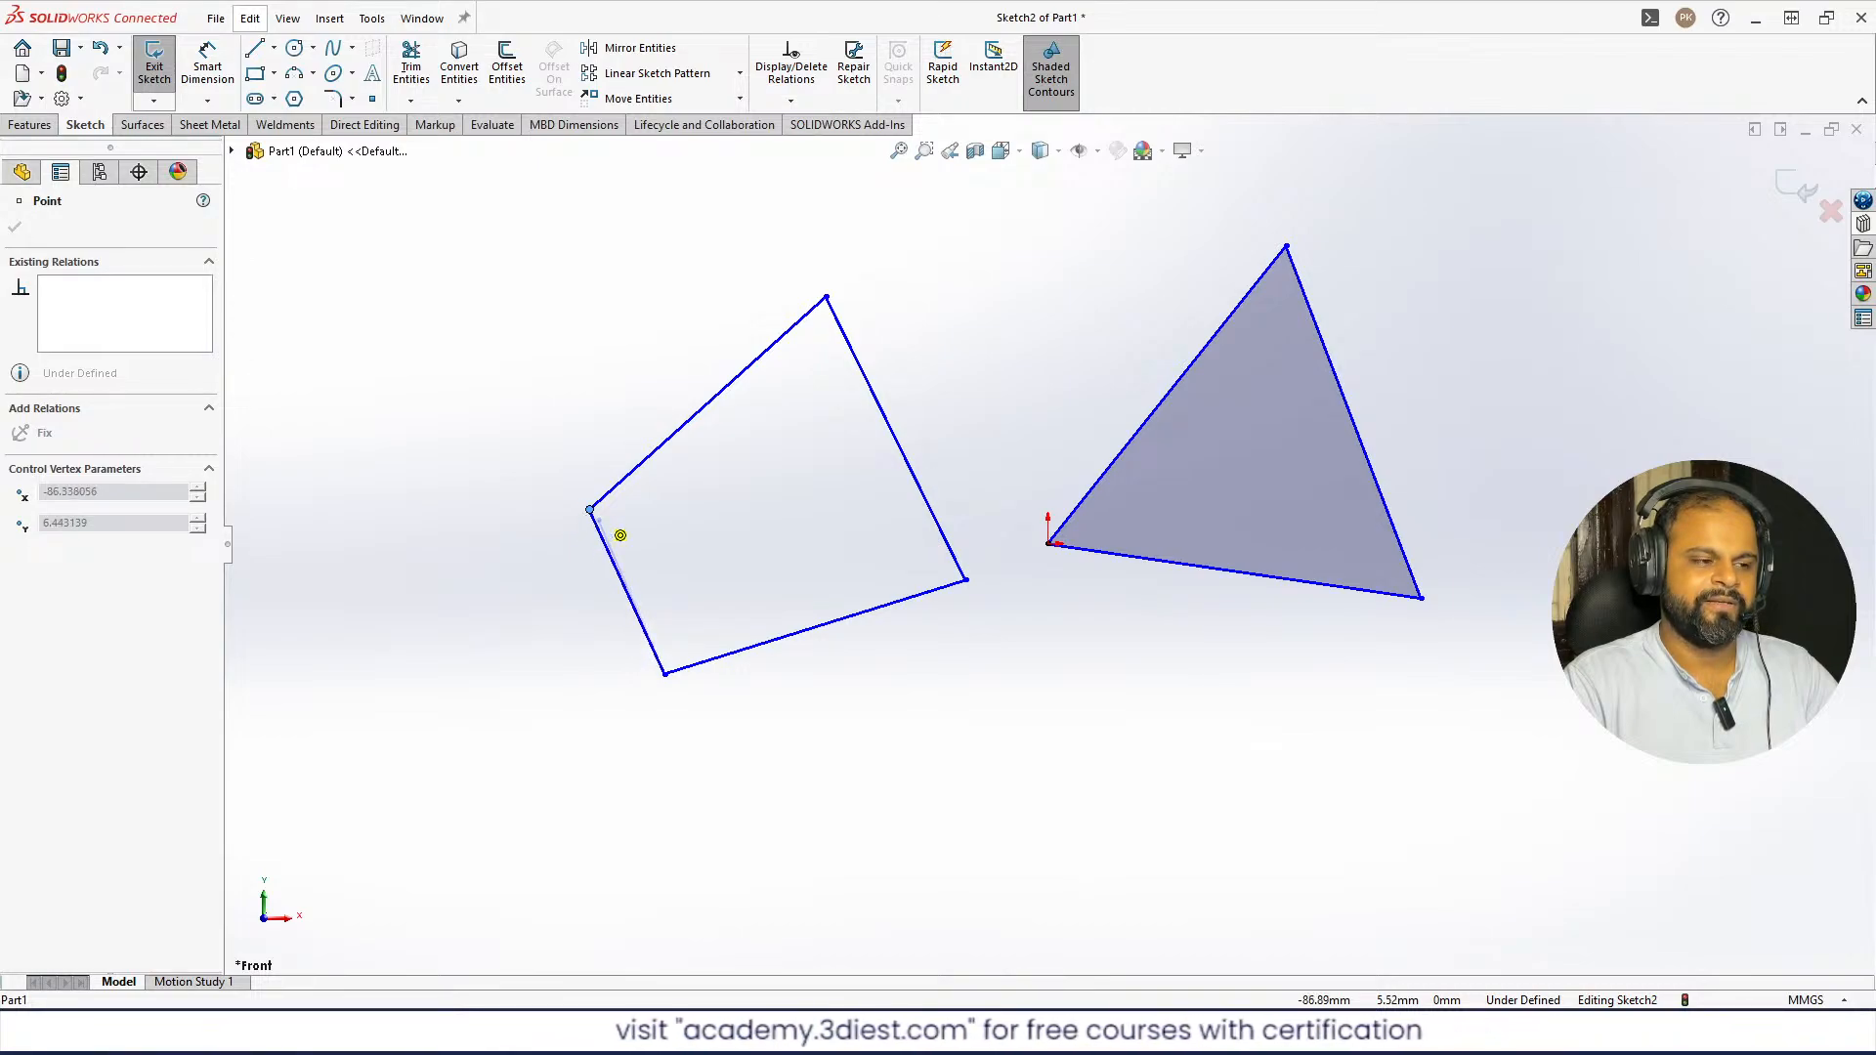
pyautogui.moveTo(592, 512); pyautogui.dragTo(590, 510)
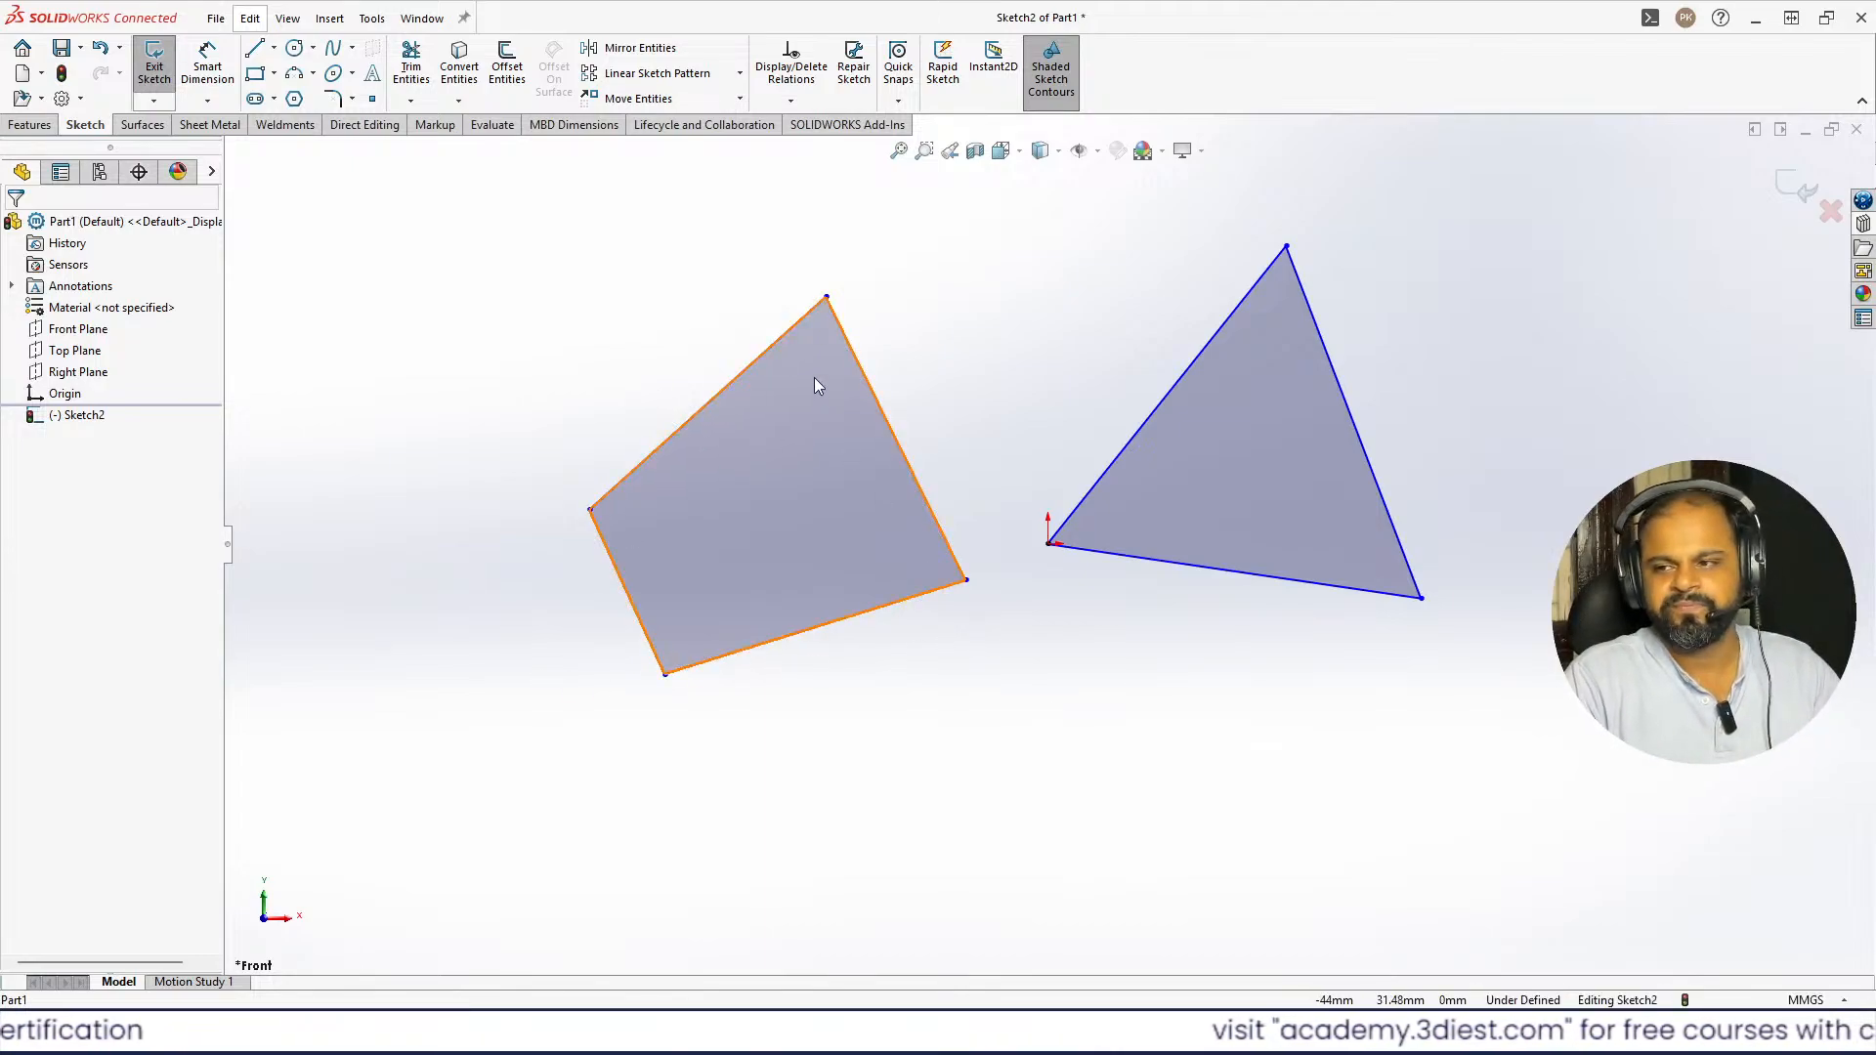
pyautogui.scroll(4, 1148, 455)
pyautogui.scroll(-3, 1124, 494)
pyautogui.scroll(-2, 1036, 576)
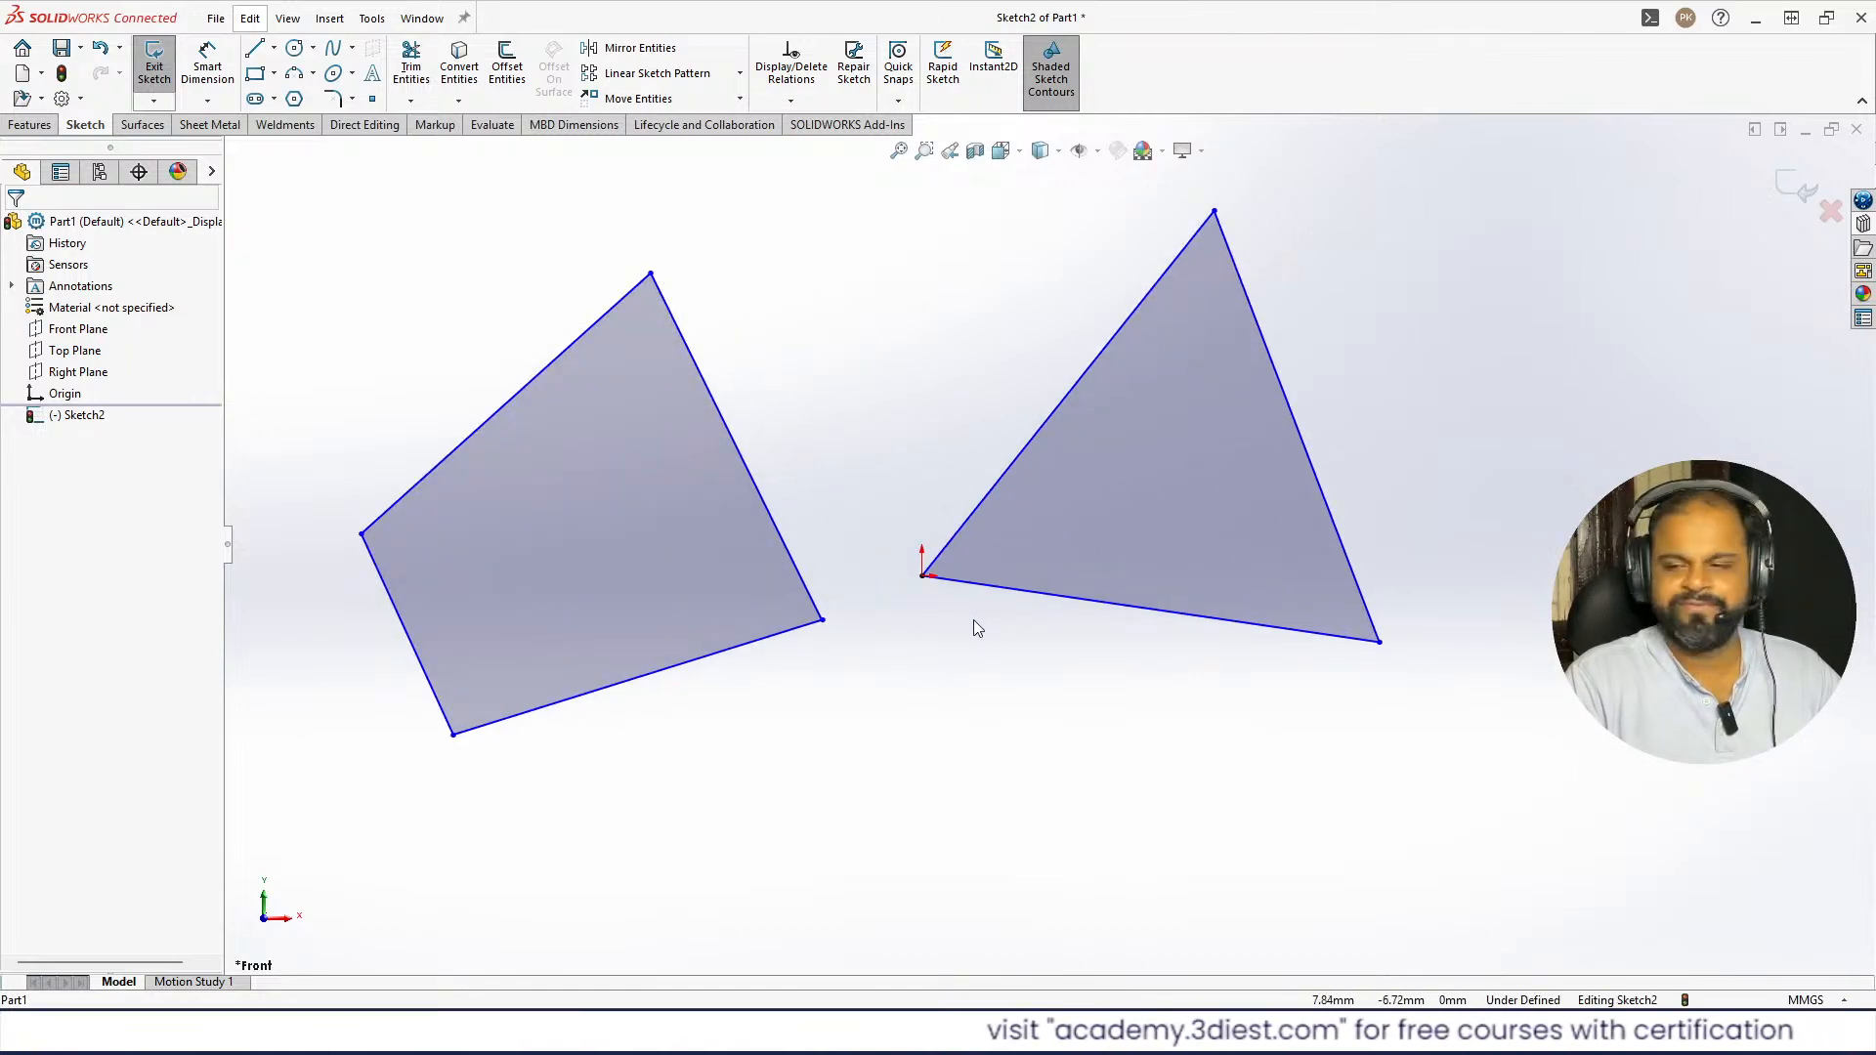
pyautogui.scroll(5, 1344, 537)
pyautogui.scroll(-4, 974, 519)
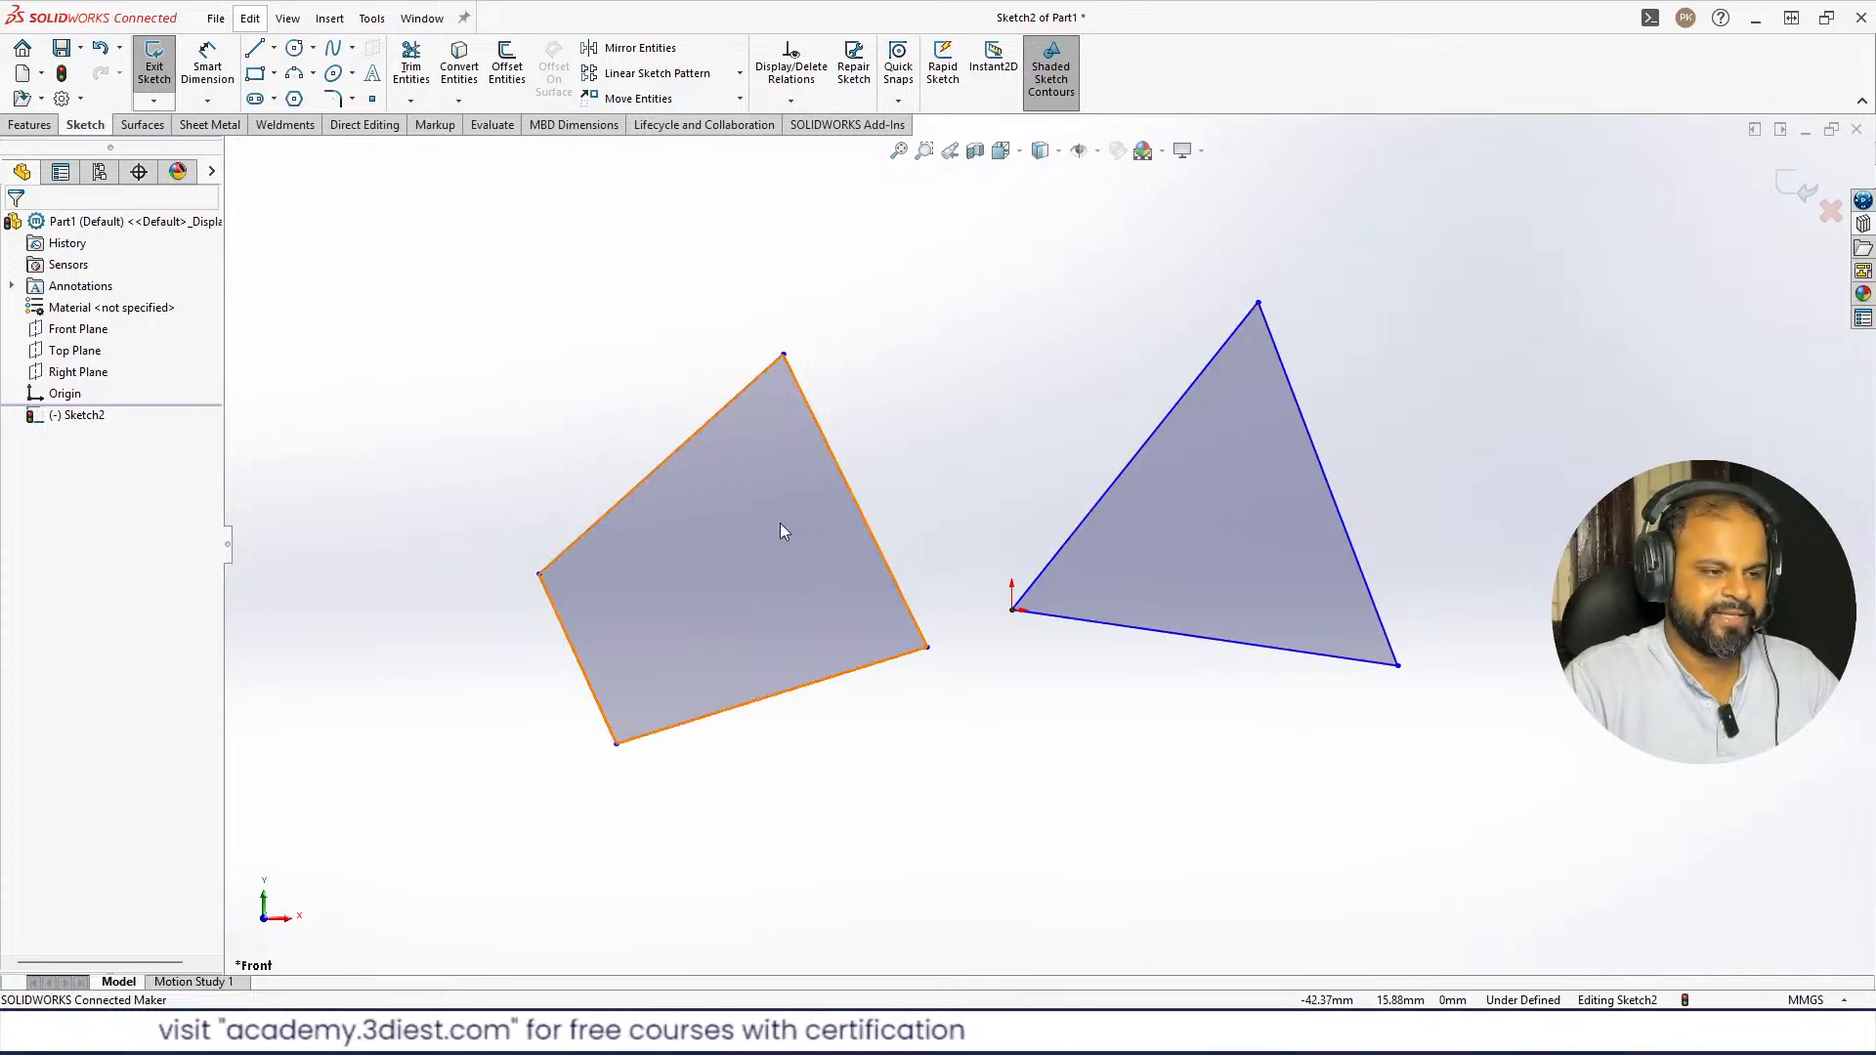
pyautogui.scroll(3, 1074, 527)
pyautogui.scroll(-3, 782, 616)
pyautogui.scroll(3, 1363, 484)
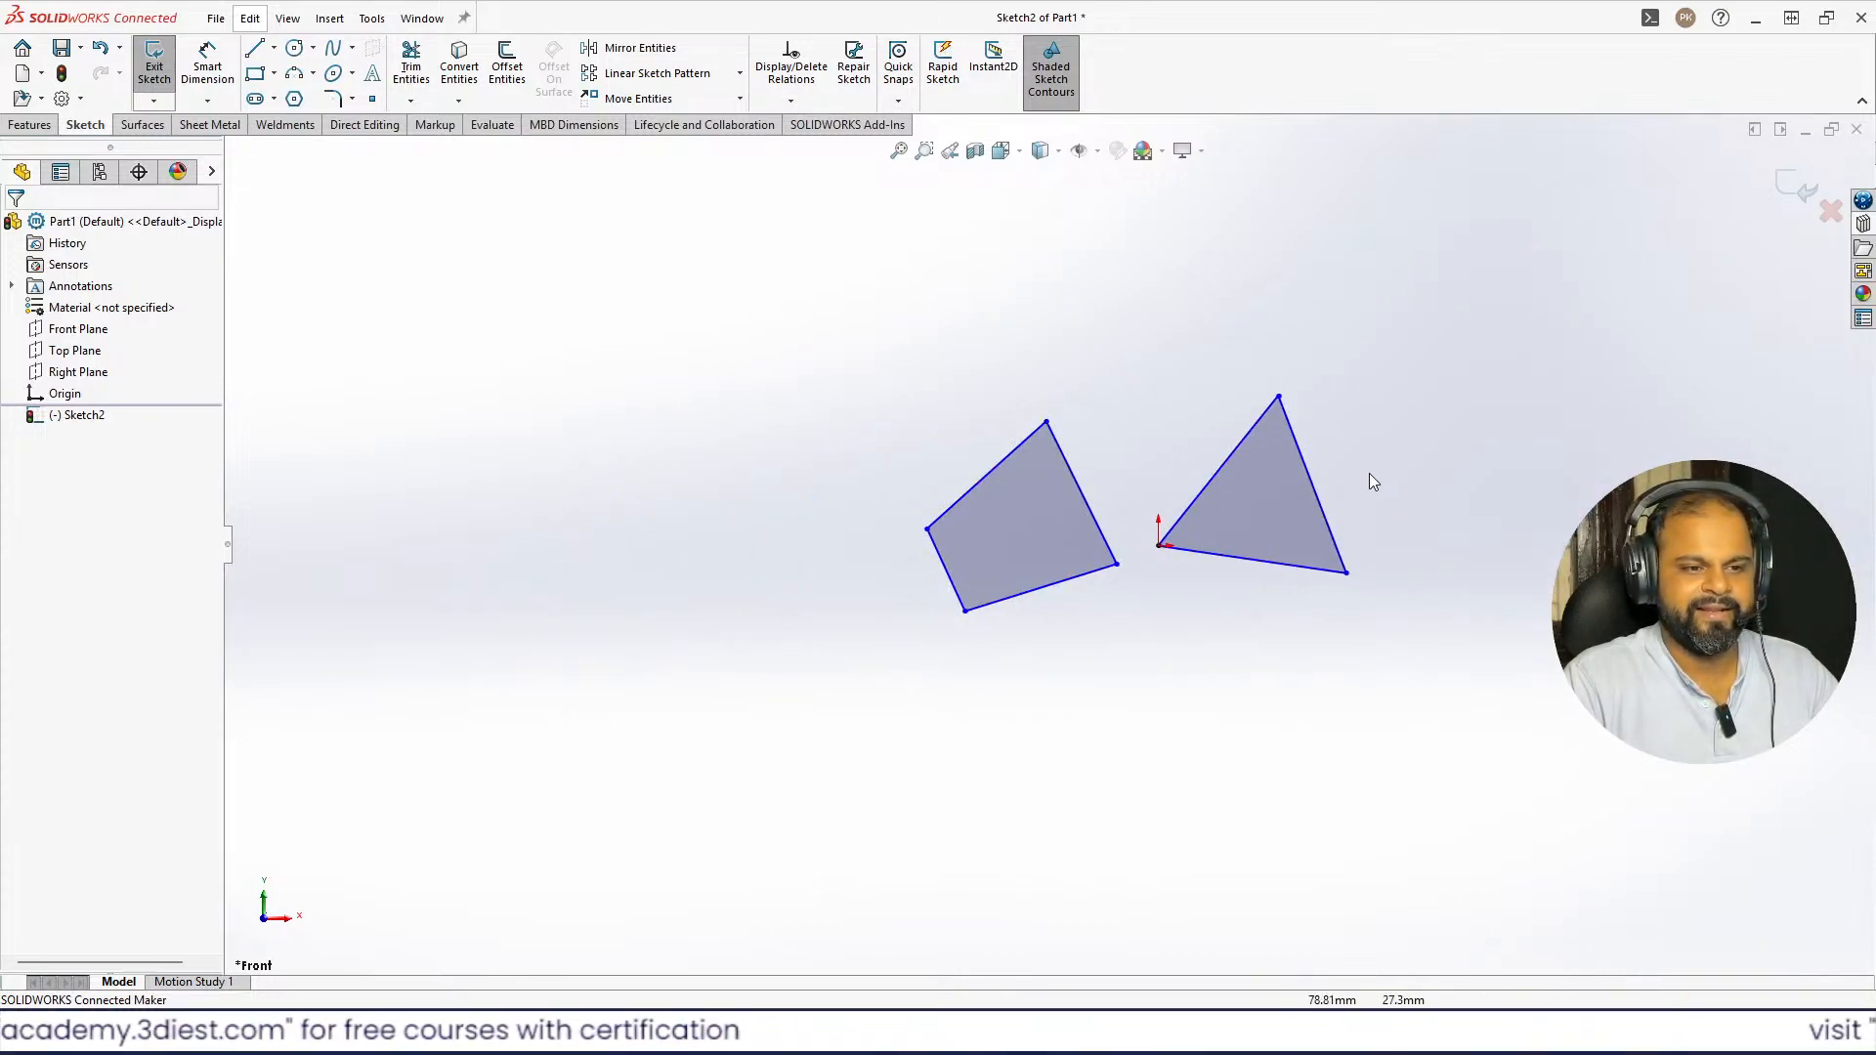
pyautogui.scroll(-3, 1010, 487)
pyautogui.scroll(3, 1075, 517)
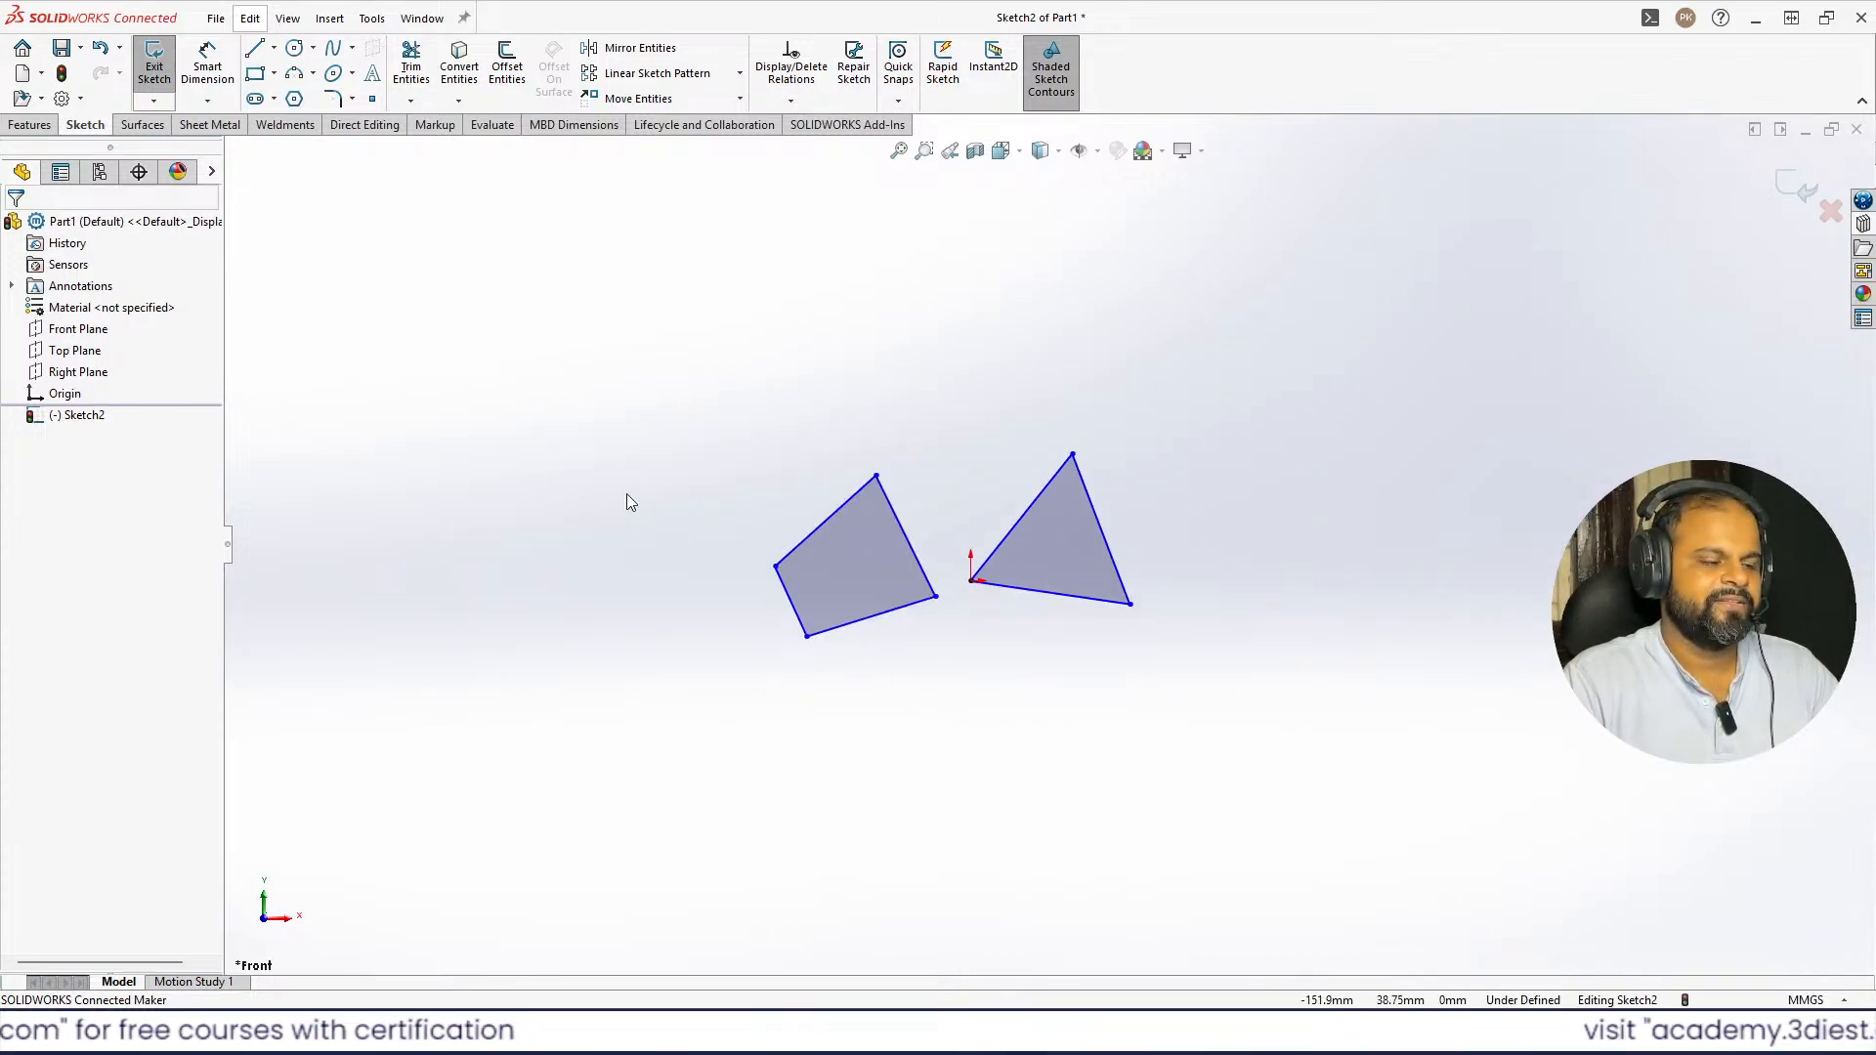
pyautogui.scroll(-3, 854, 664)
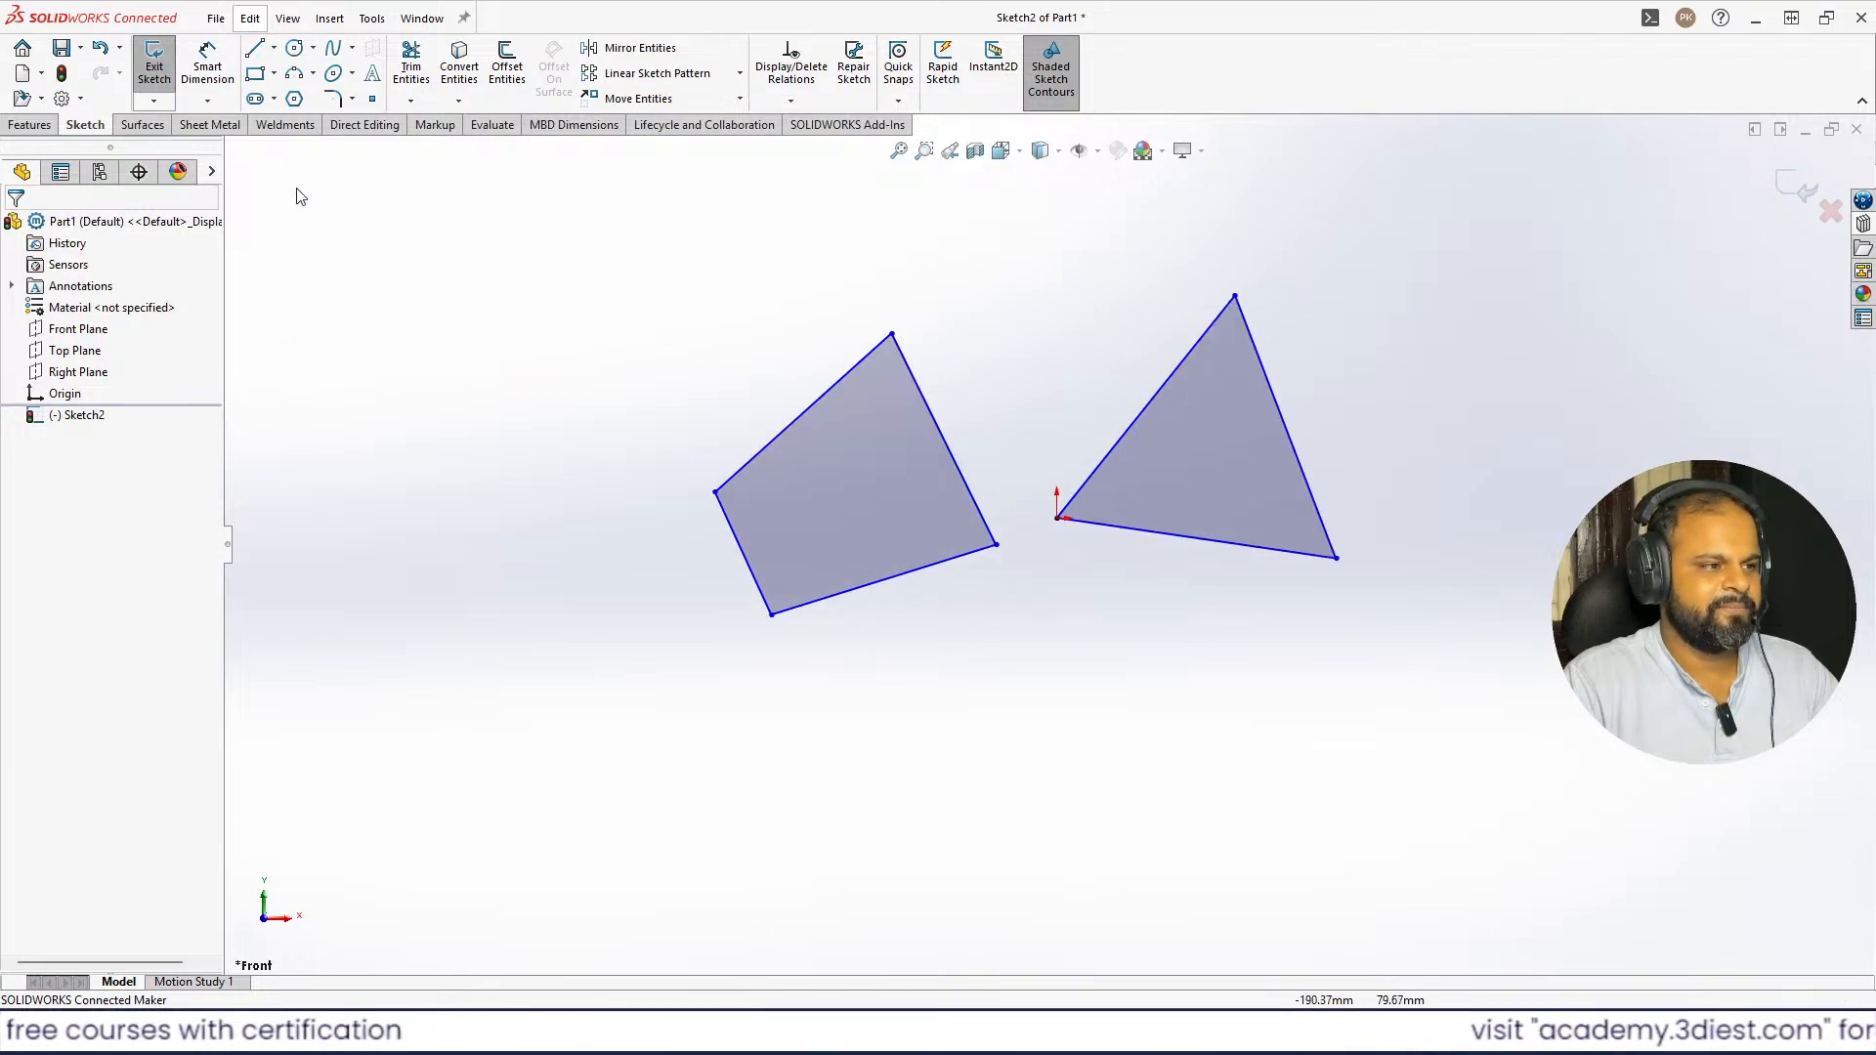
# - Draw a centerline across the four-sided outline, from its upper-left side to its bottom side
pyautogui.click(275, 48)
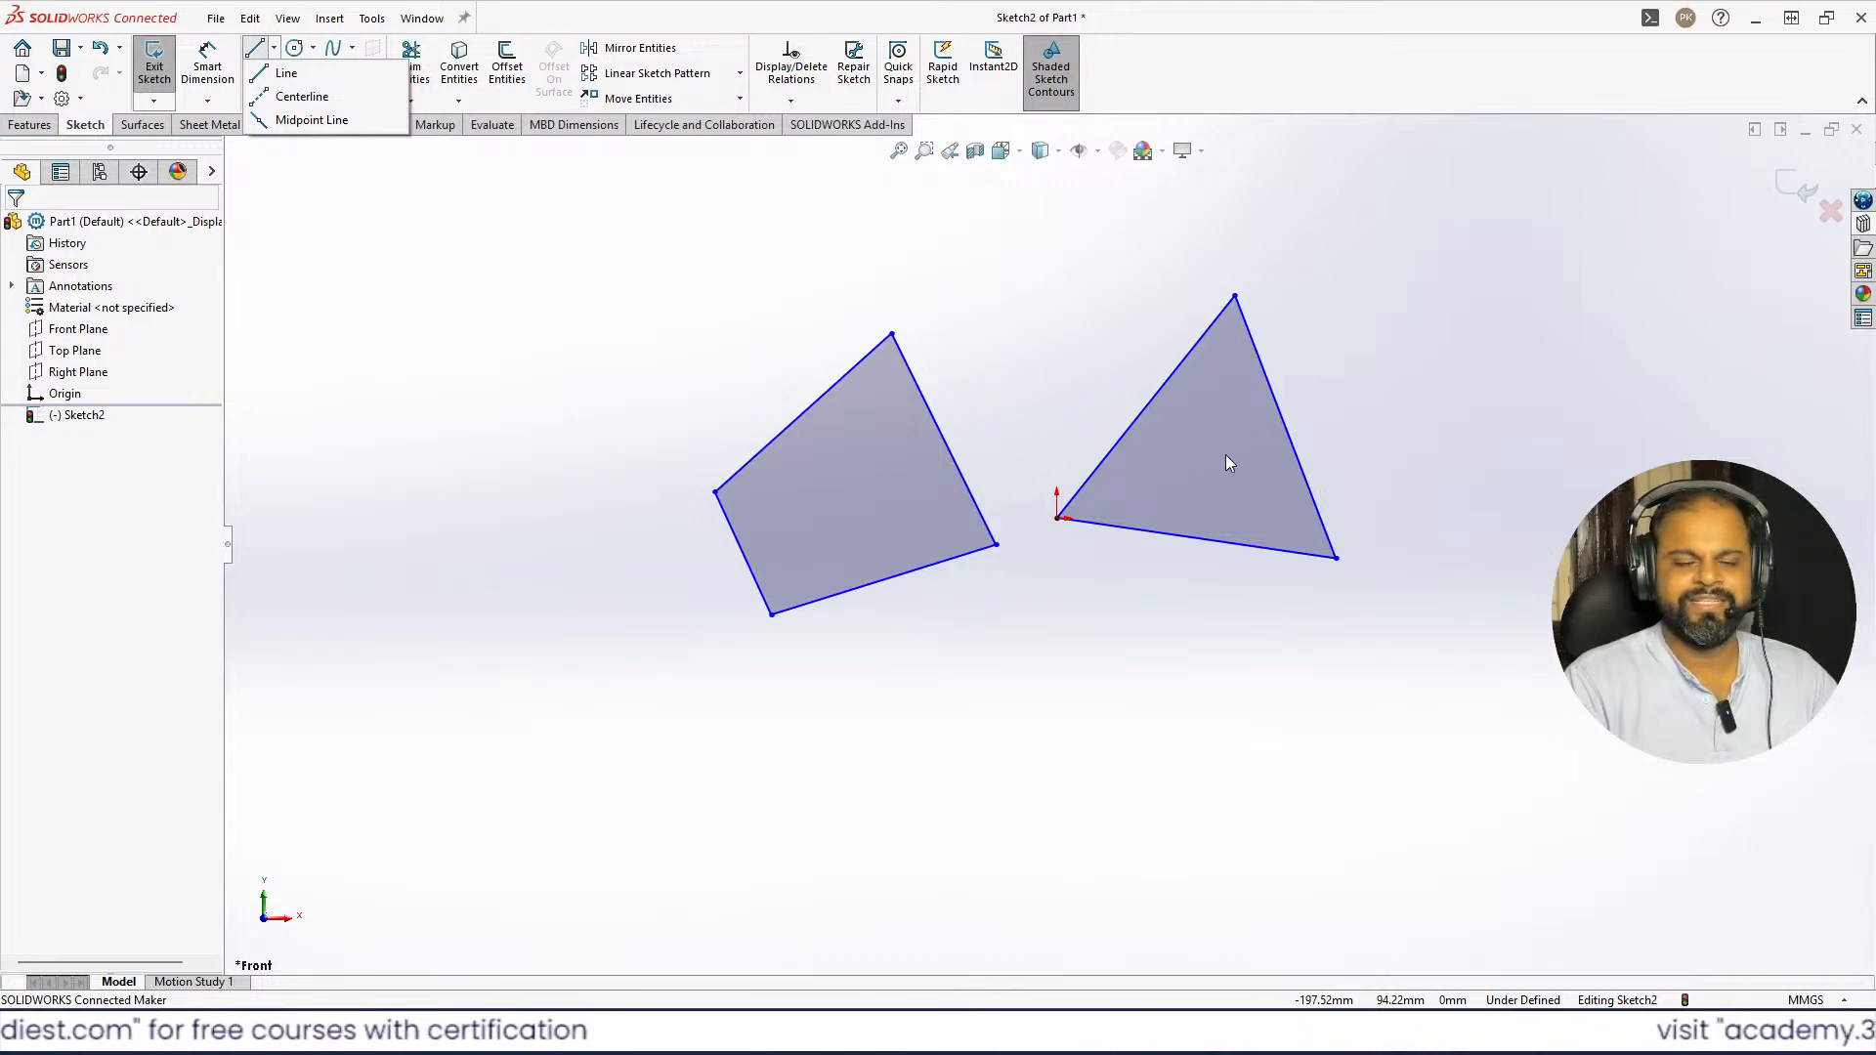
pyautogui.click(277, 51)
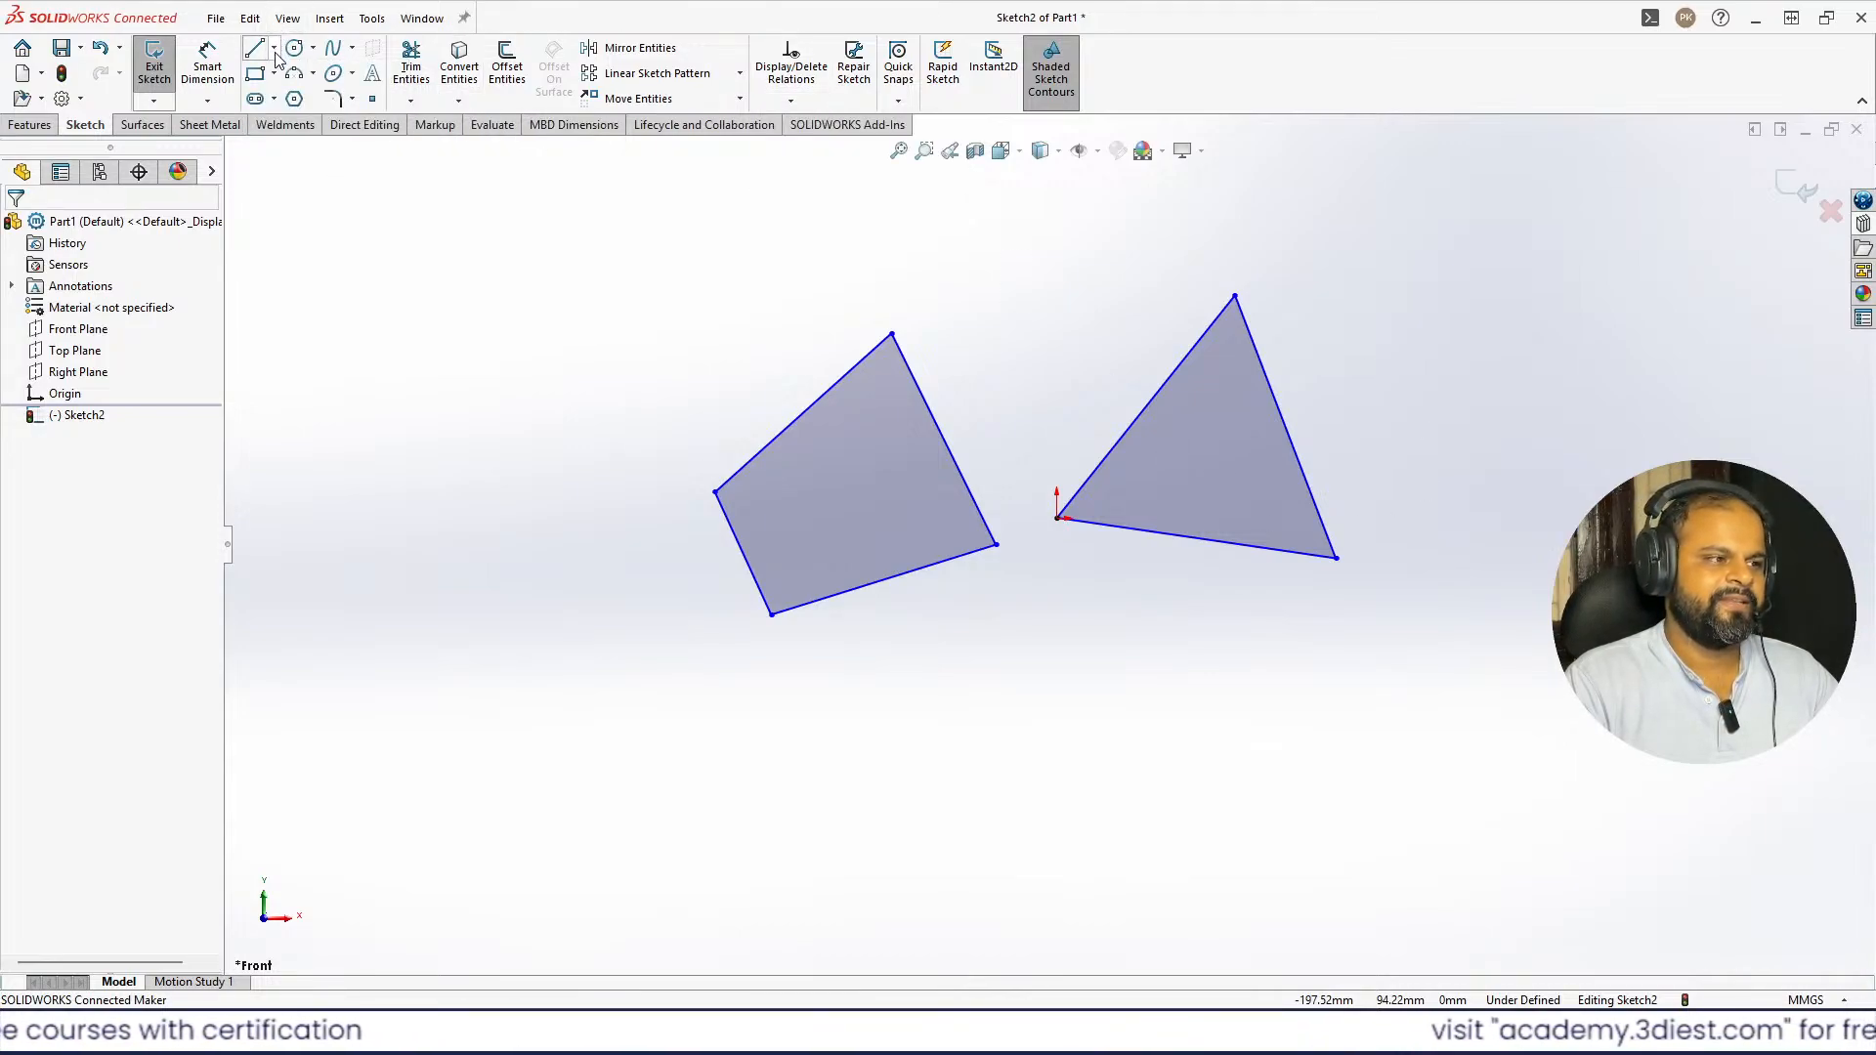
pyautogui.click(278, 51)
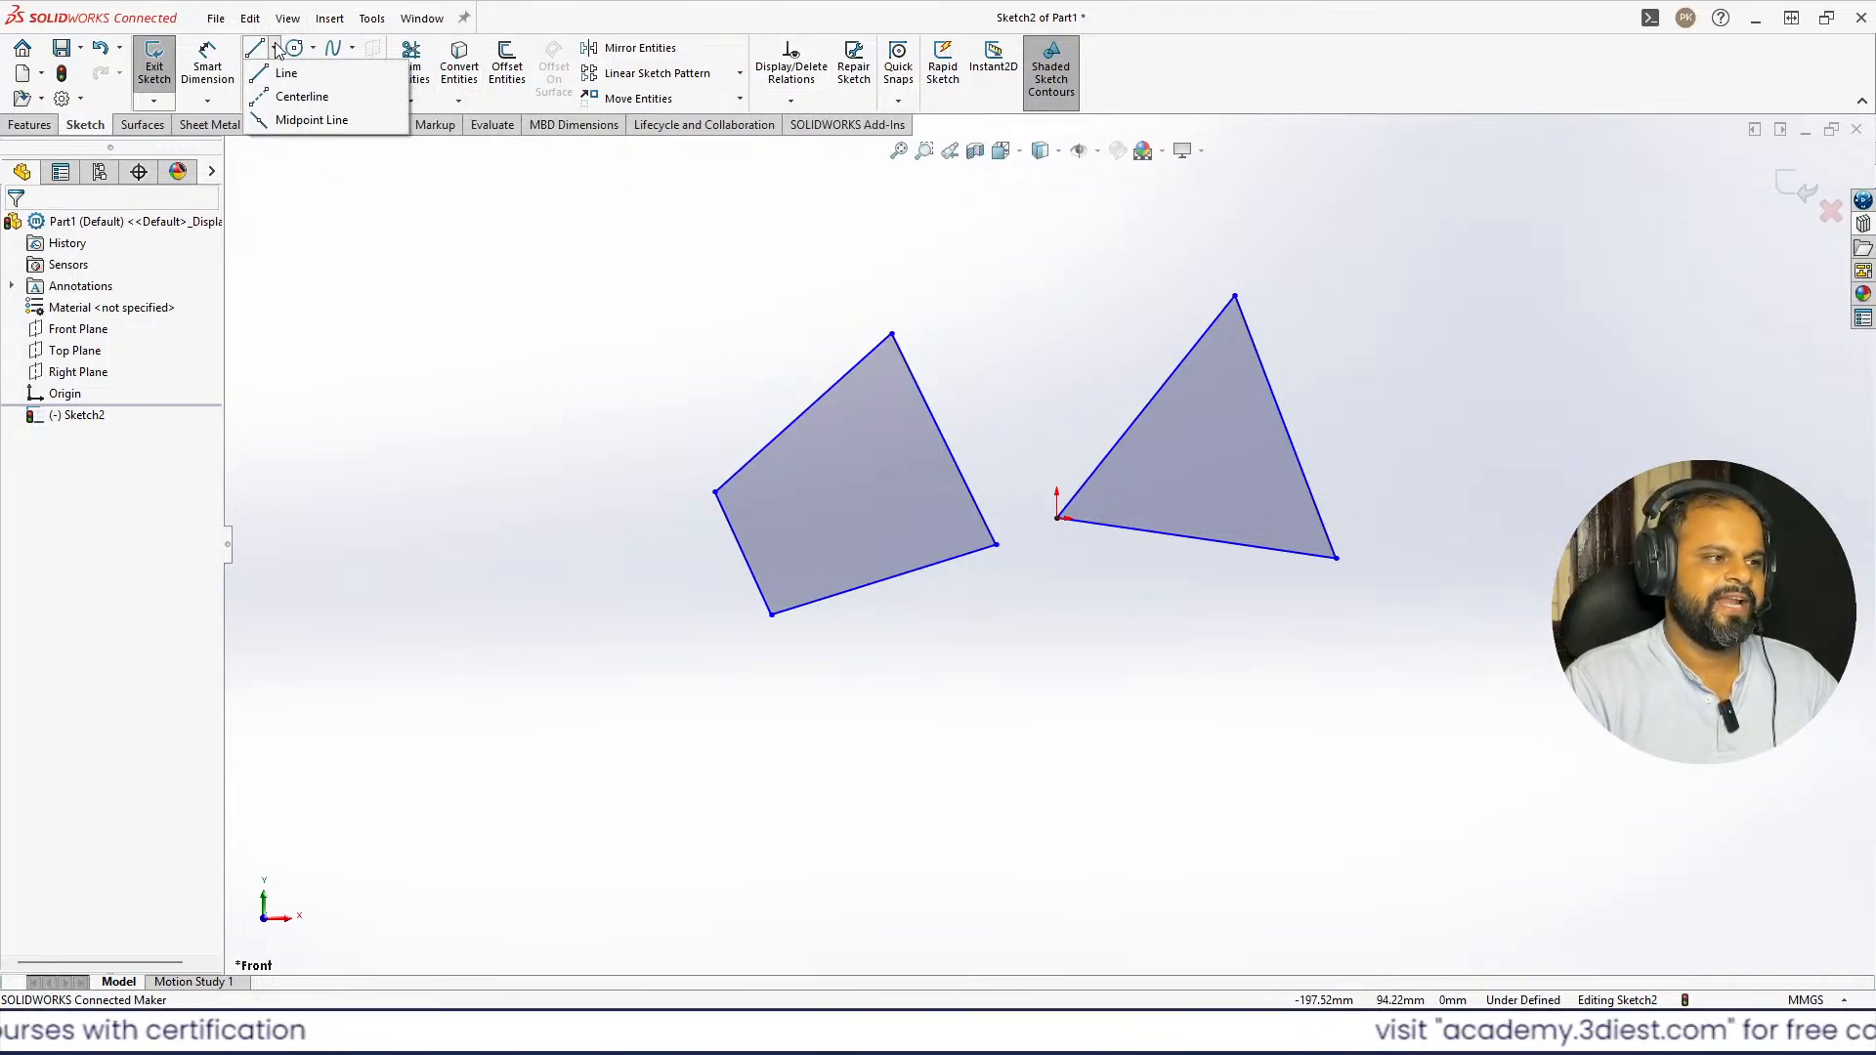
pyautogui.click(293, 97)
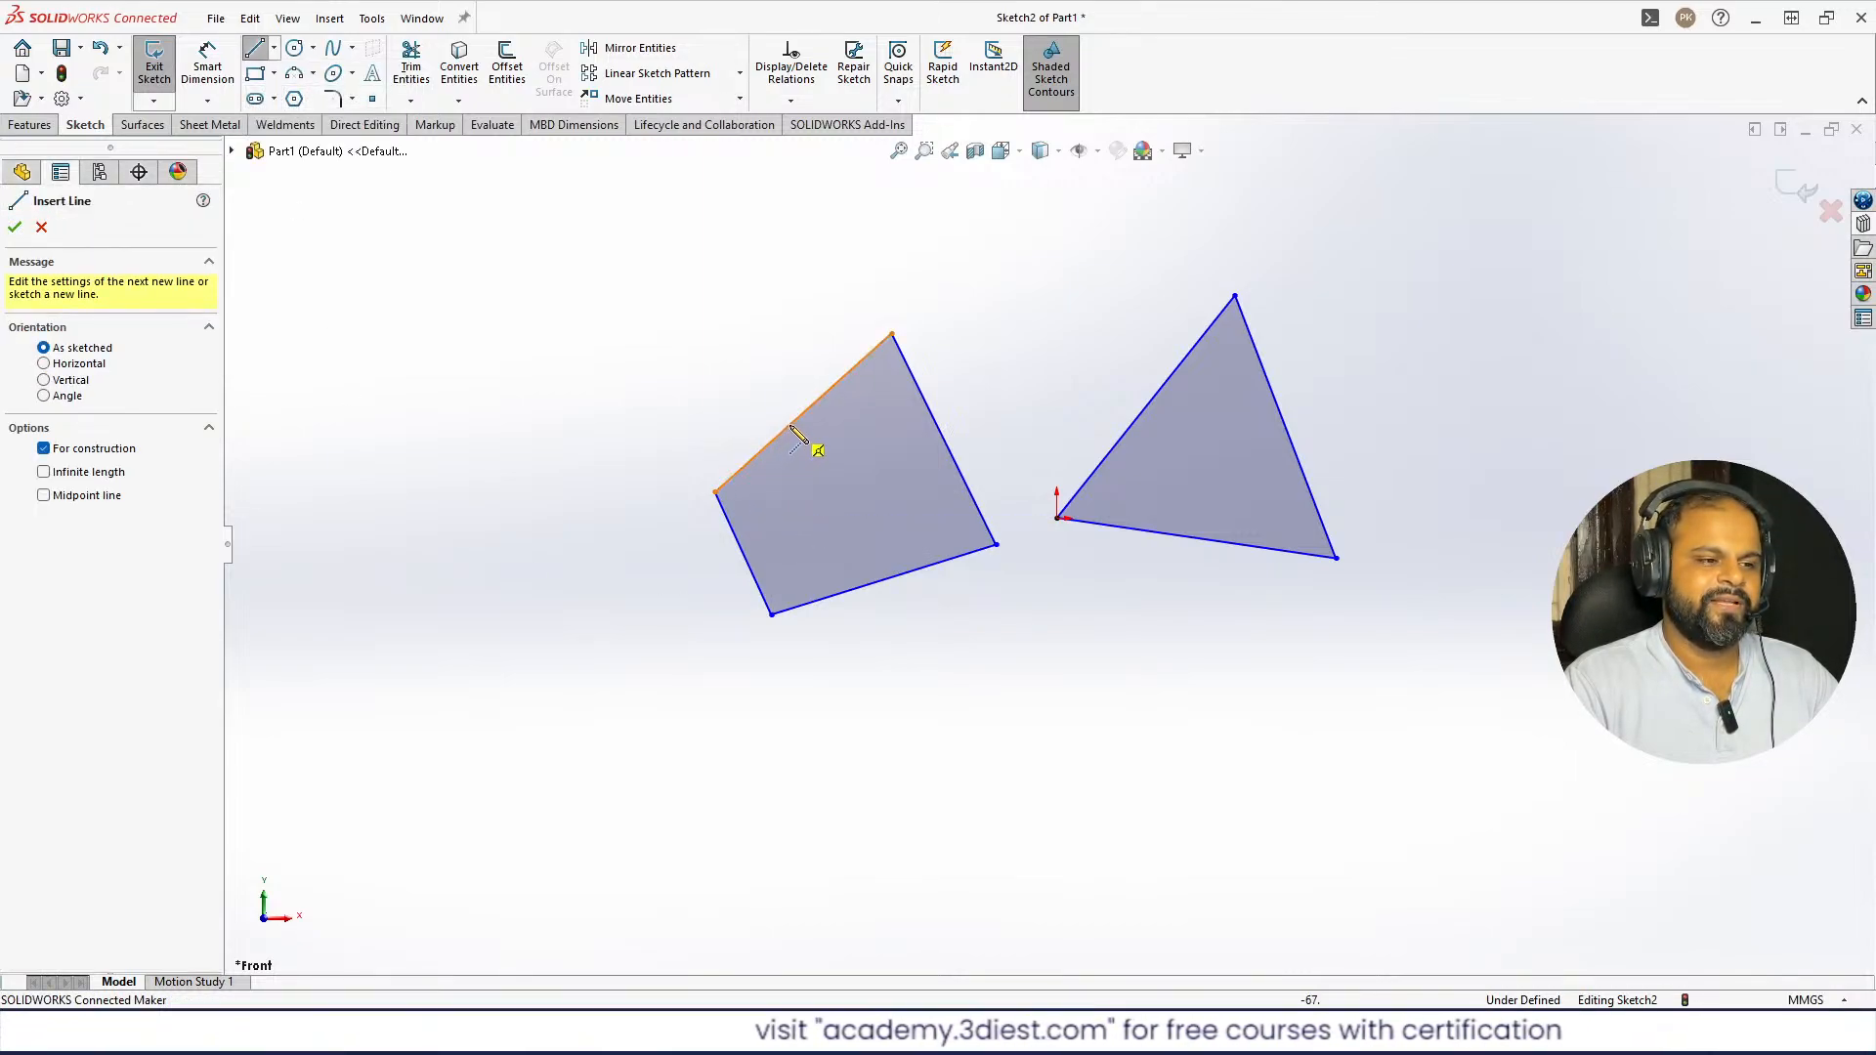
pyautogui.click(820, 447)
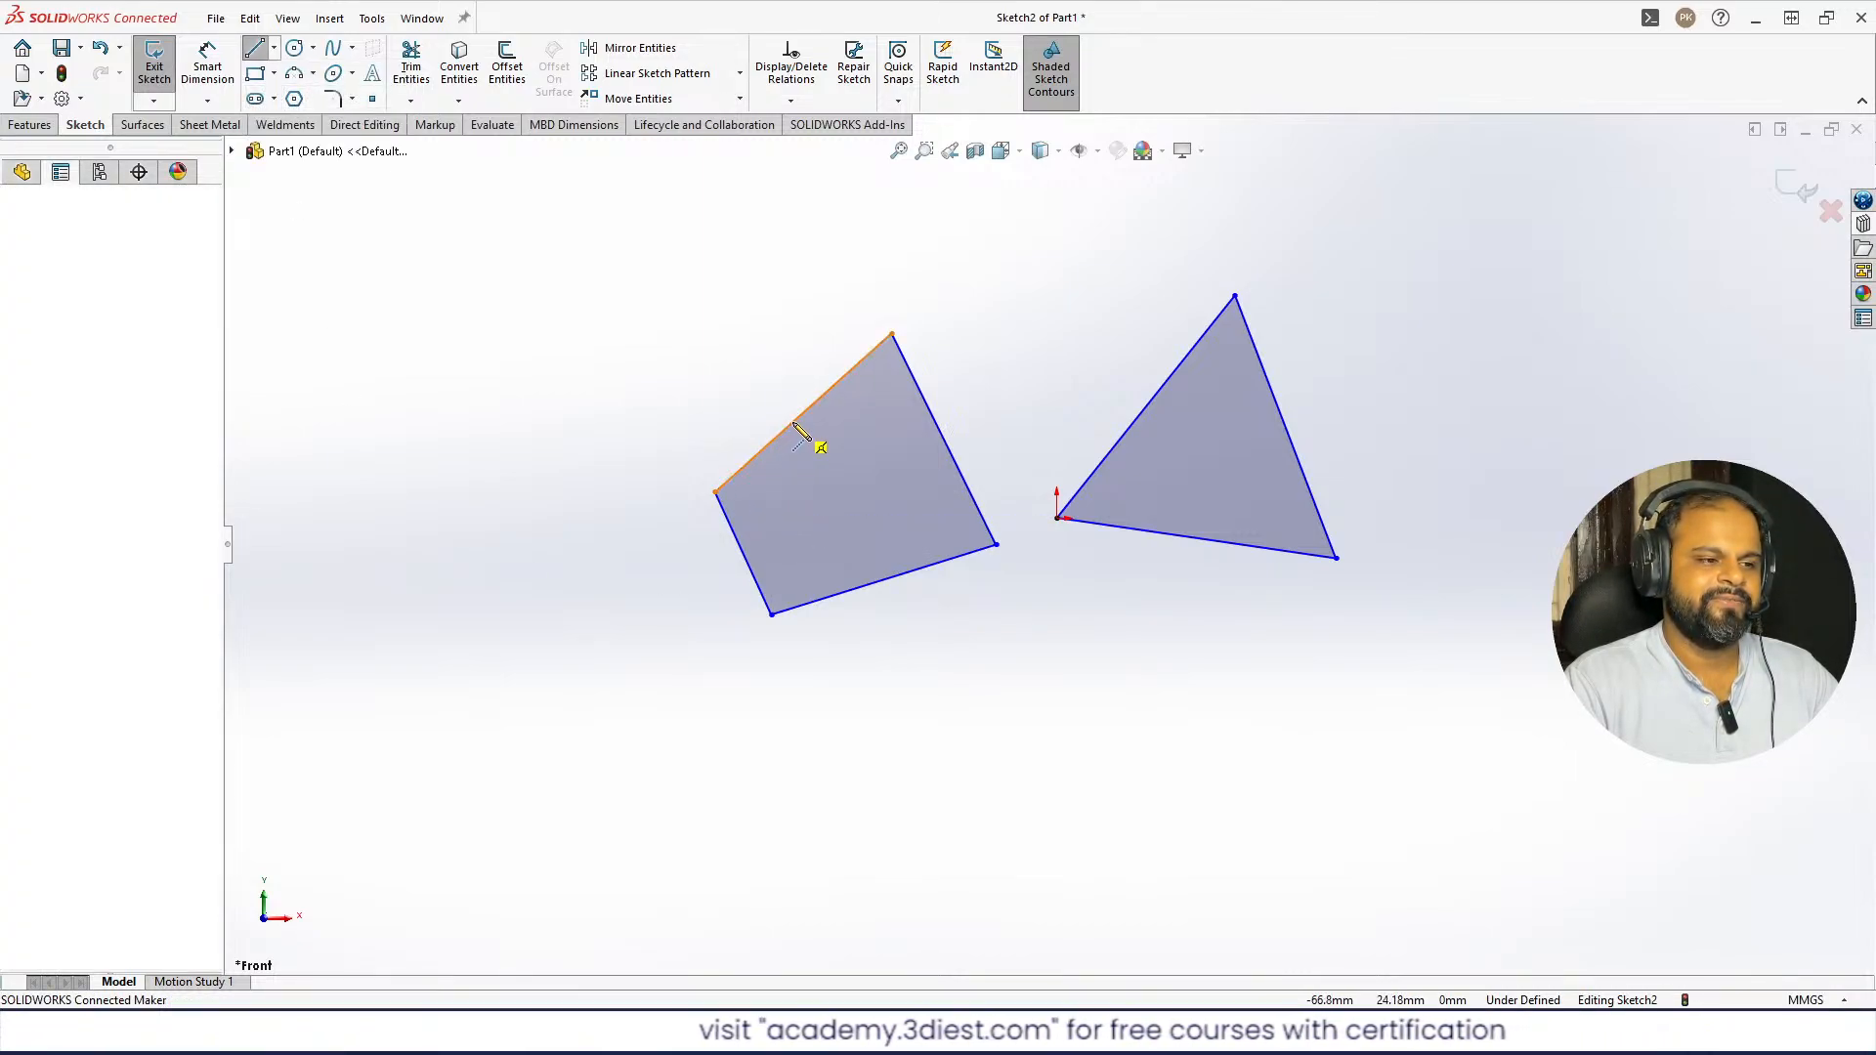
pyautogui.click(883, 579)
pyautogui.press('Escape')
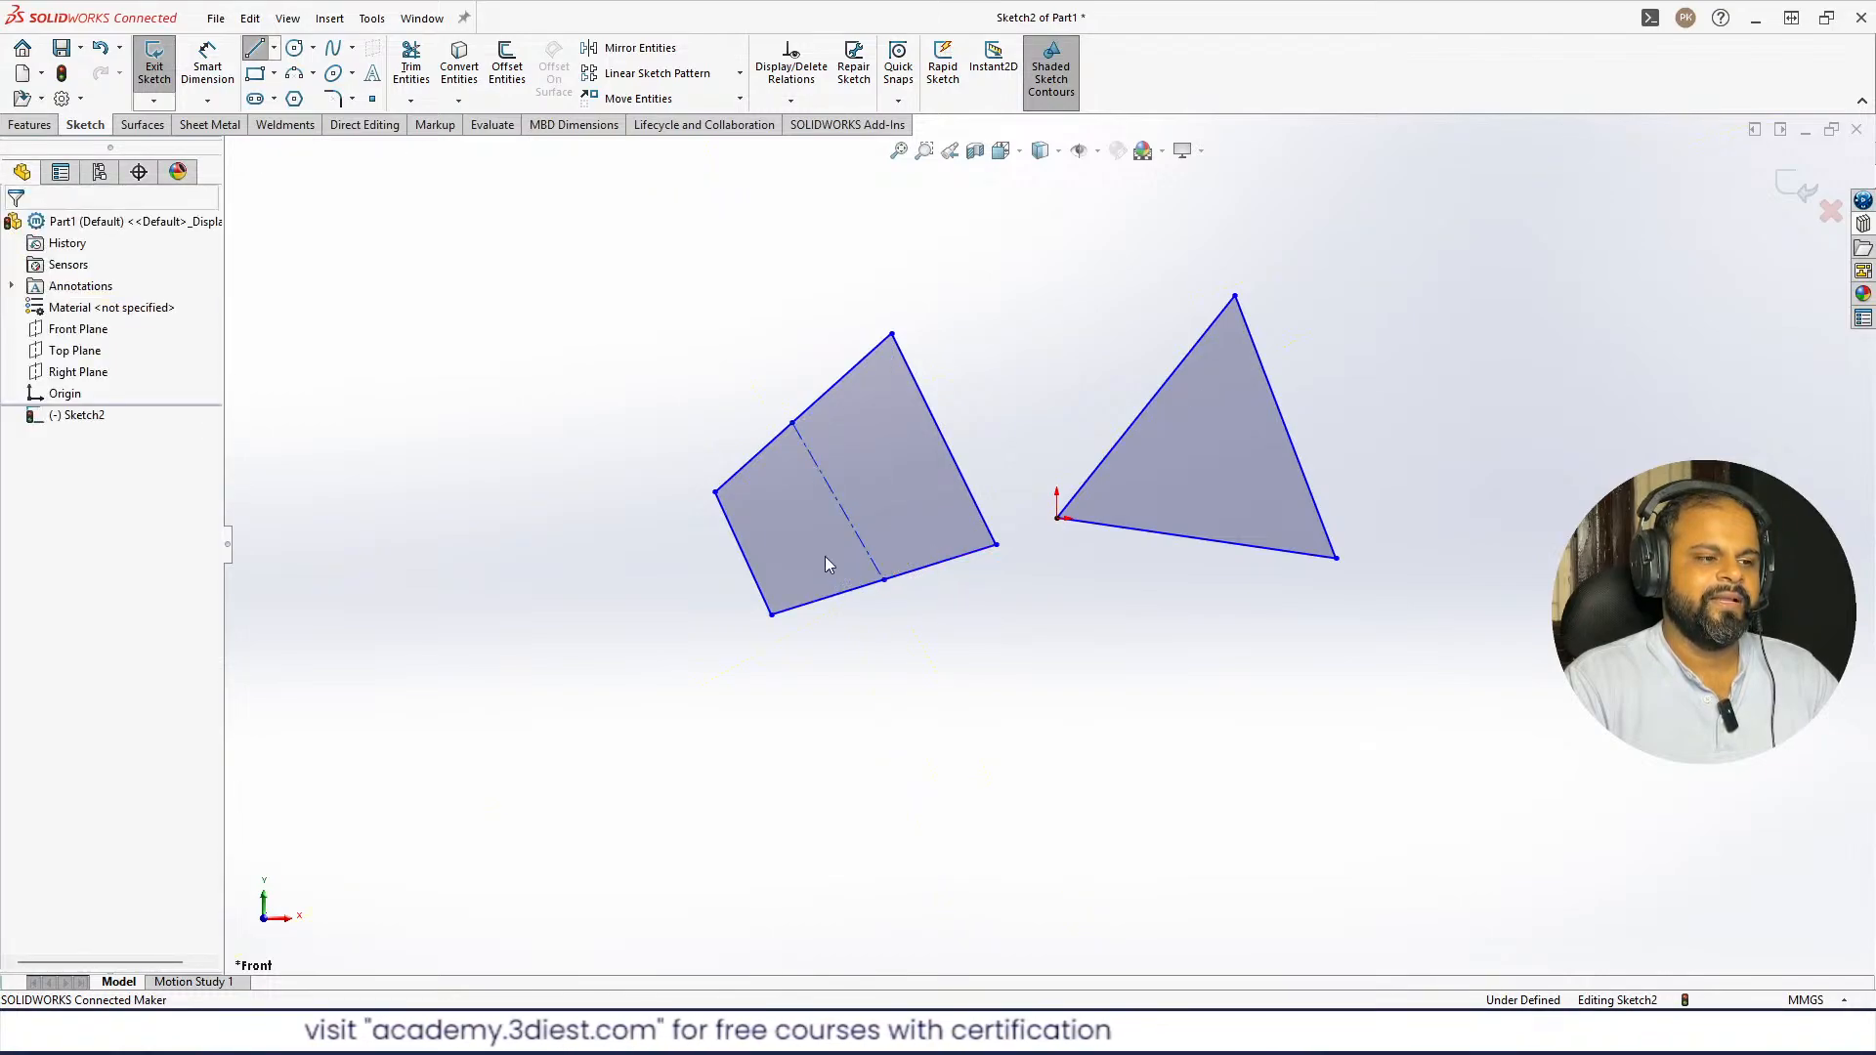
pyautogui.scroll(-4, 823, 532)
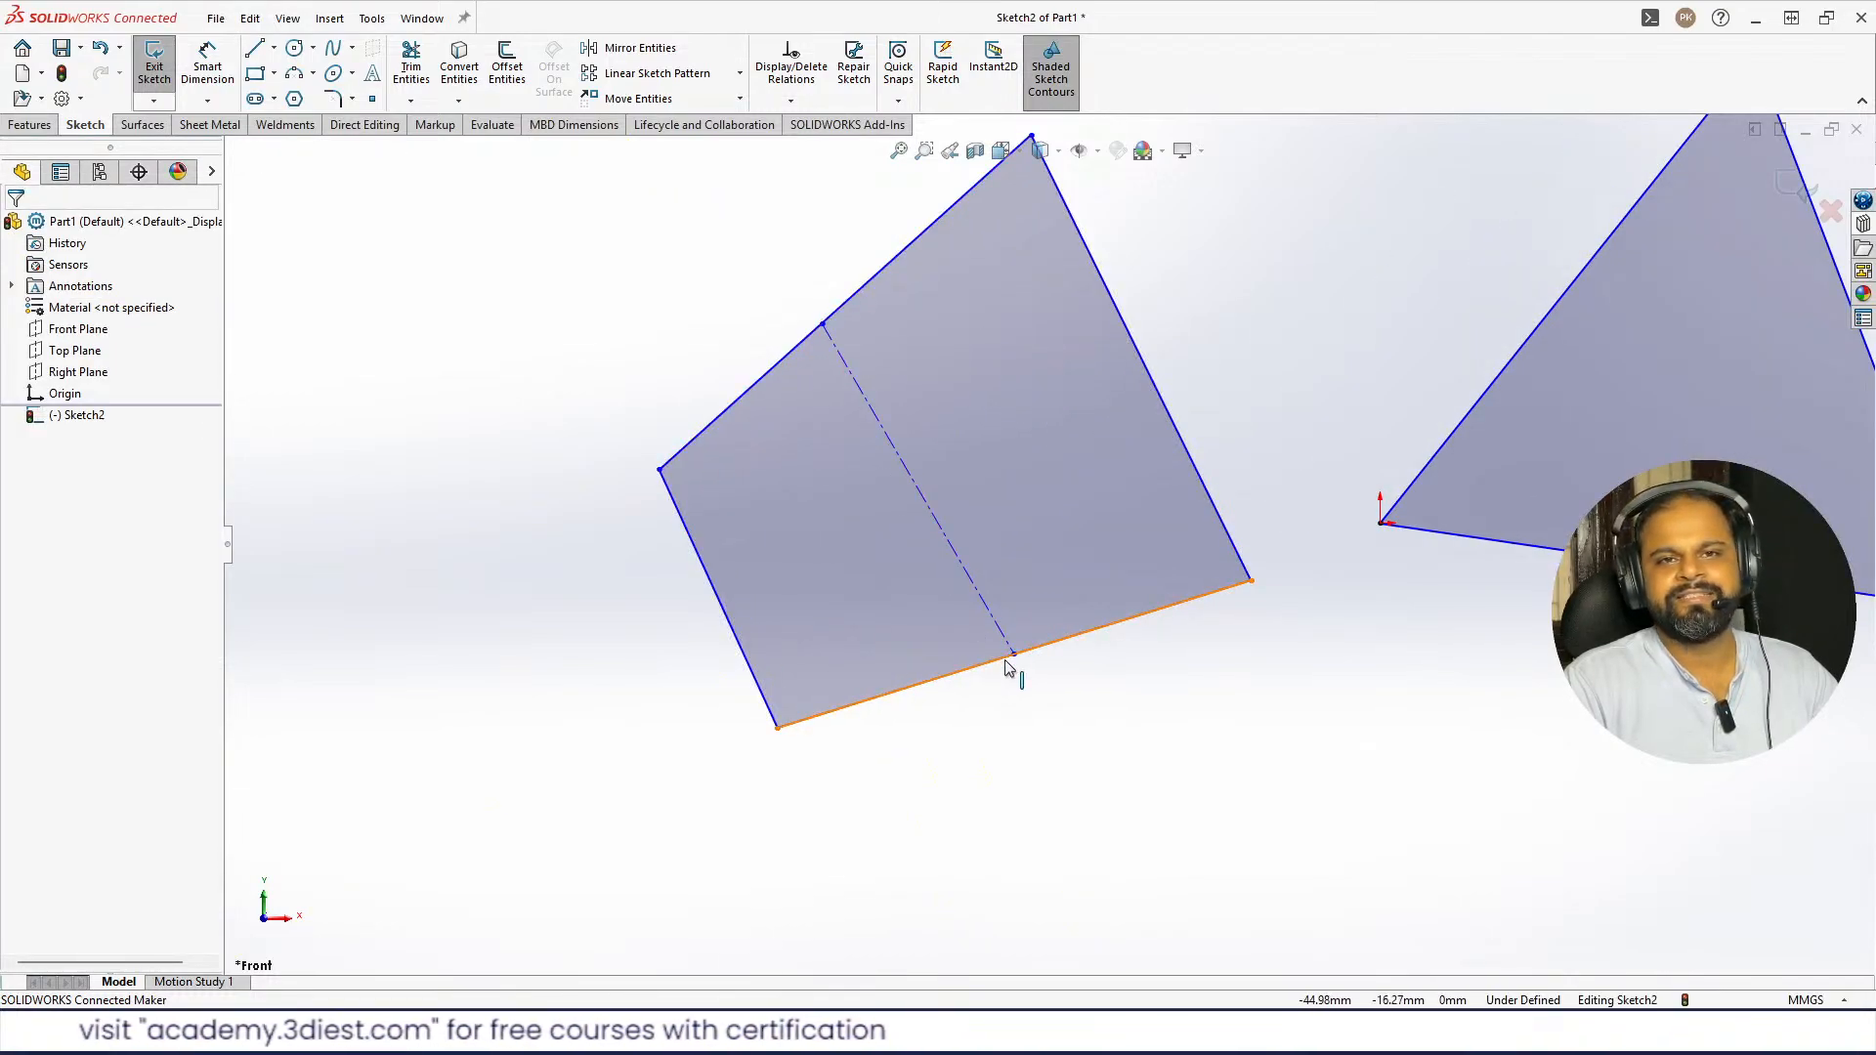
pyautogui.scroll(3, 1048, 544)
pyautogui.scroll(-2, 1153, 420)
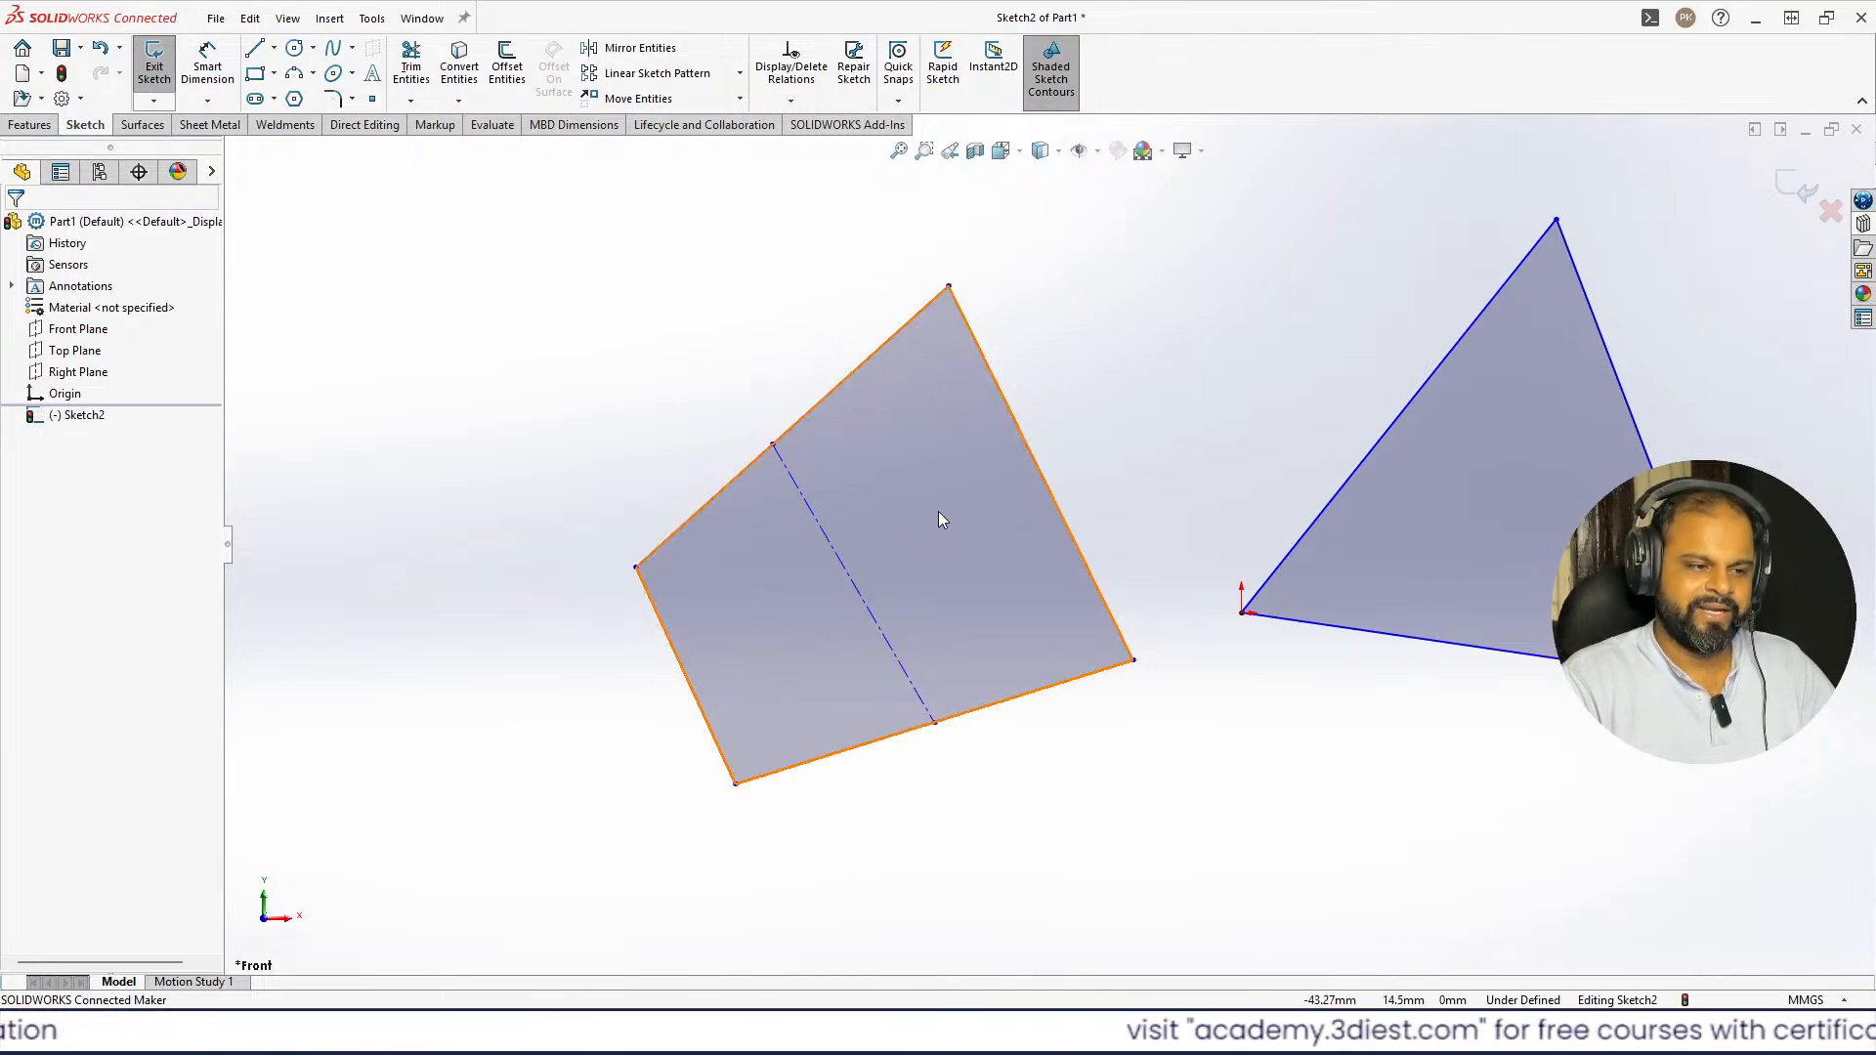
pyautogui.click(859, 594)
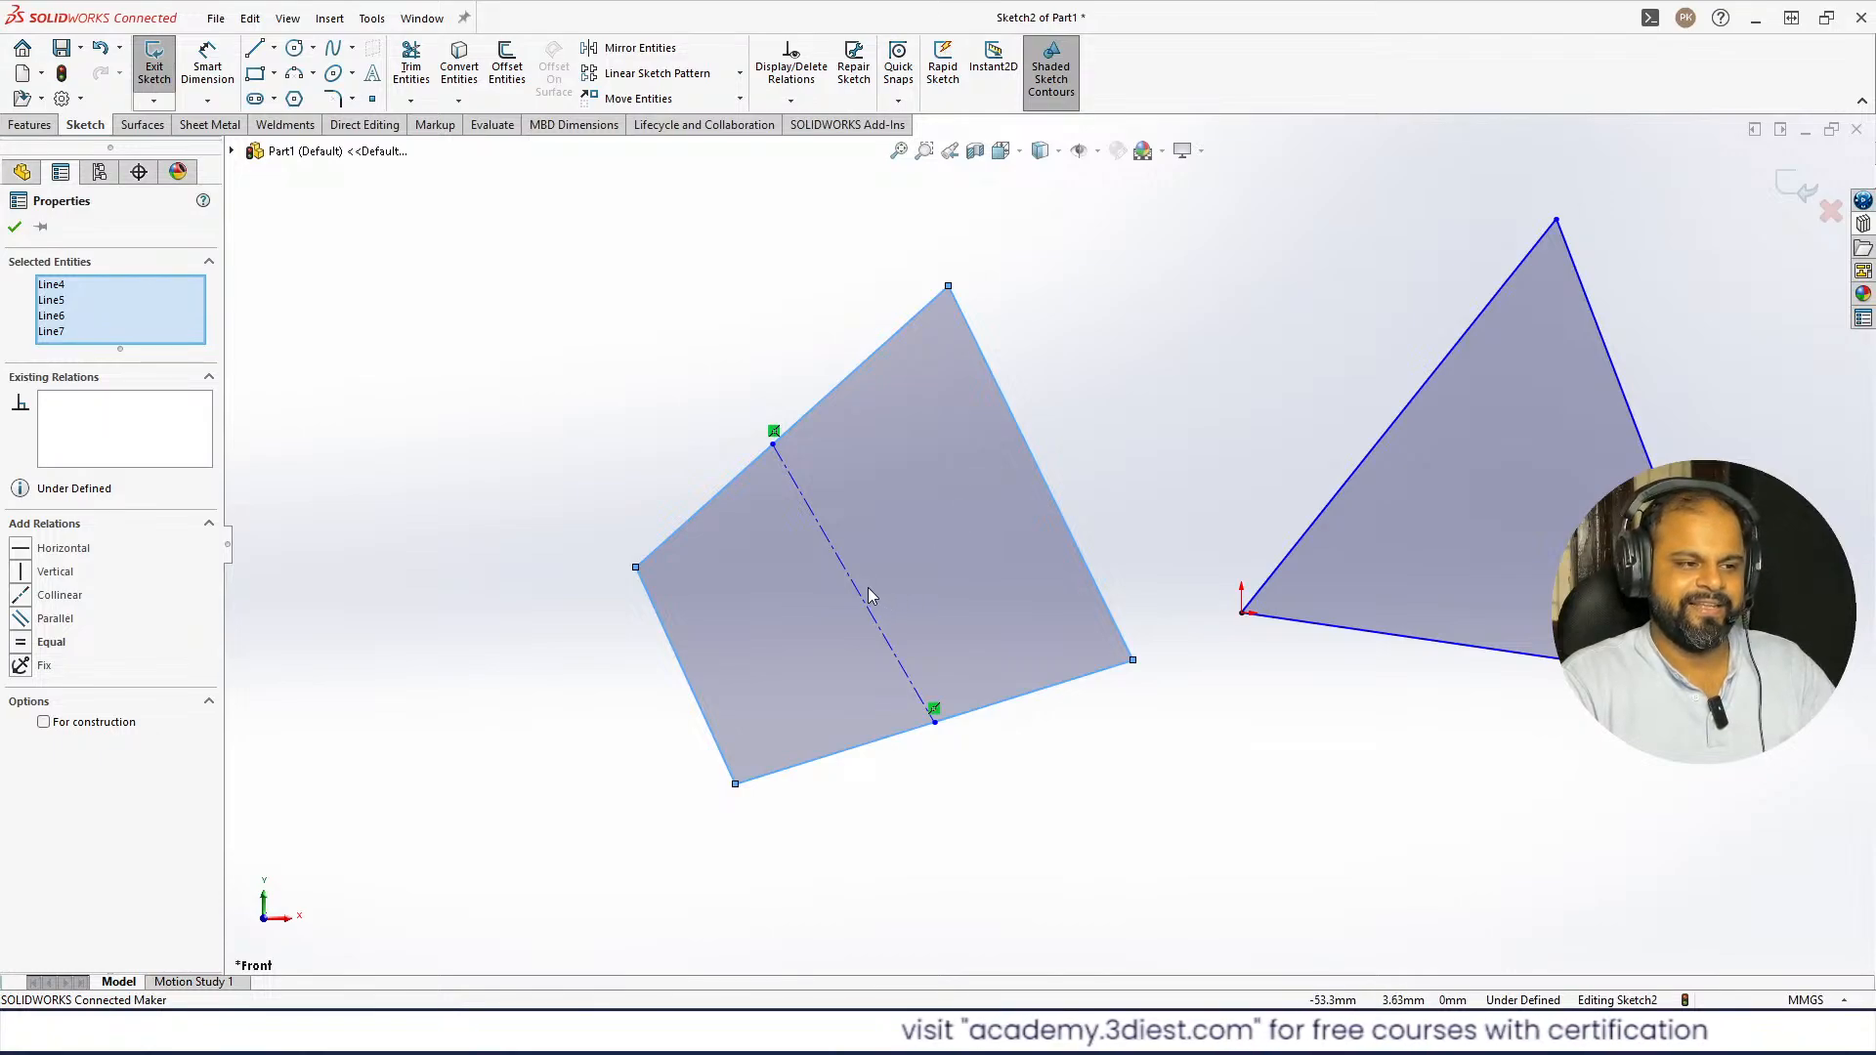
pyautogui.press('Escape')
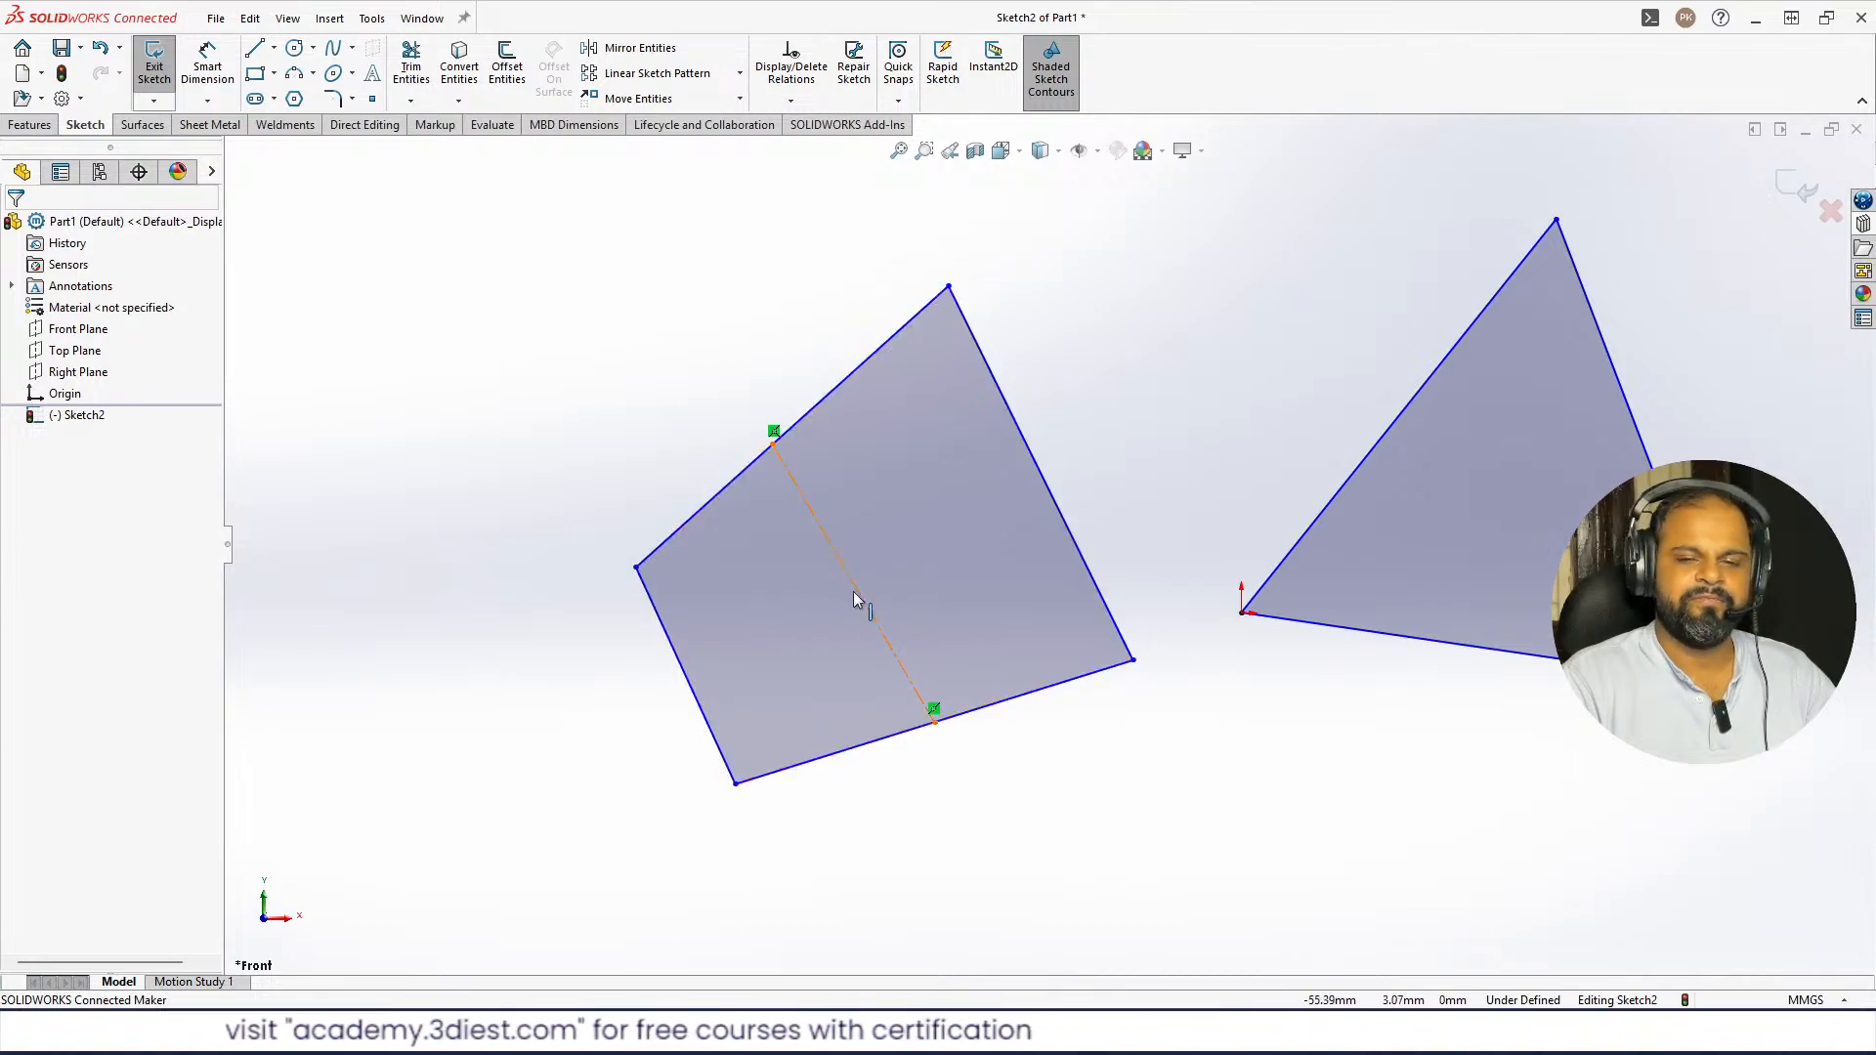
# - Draw a solid line about 41 mm long across the triangle, from its upper-left side to its bottom side
pyautogui.click(273, 47)
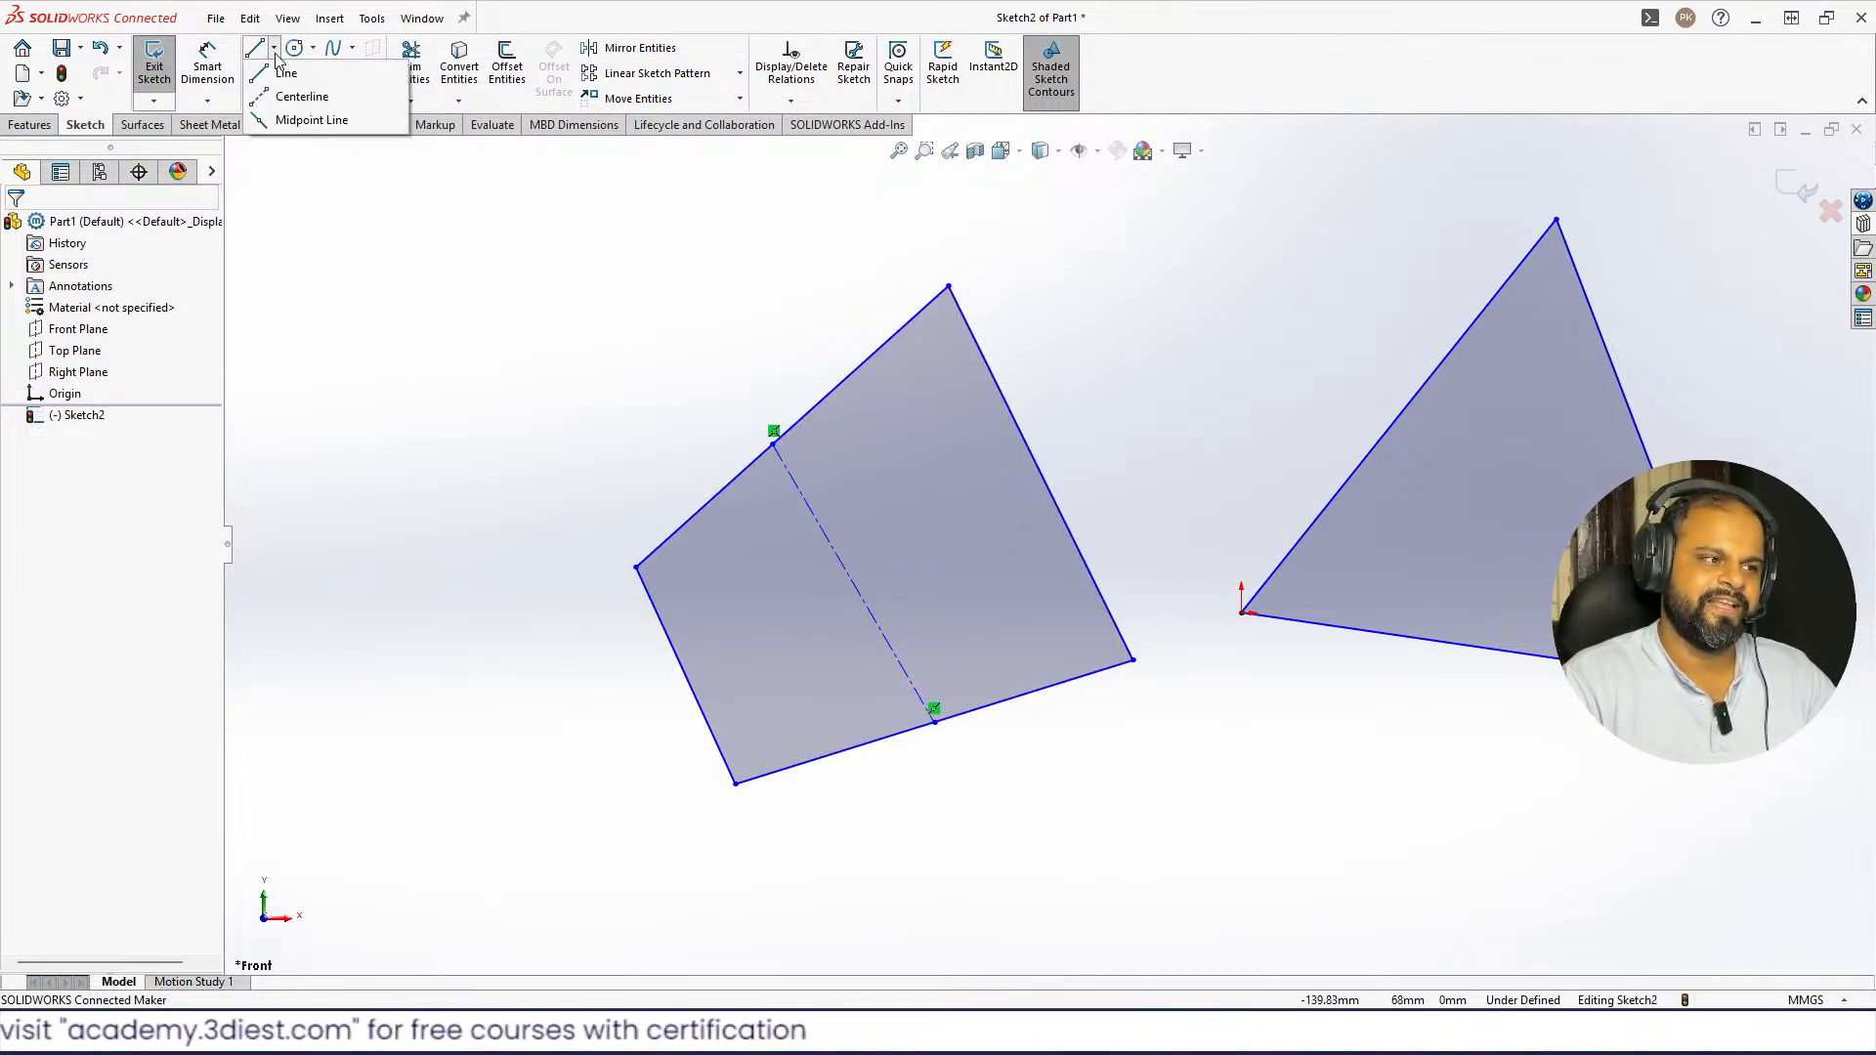
pyautogui.click(286, 74)
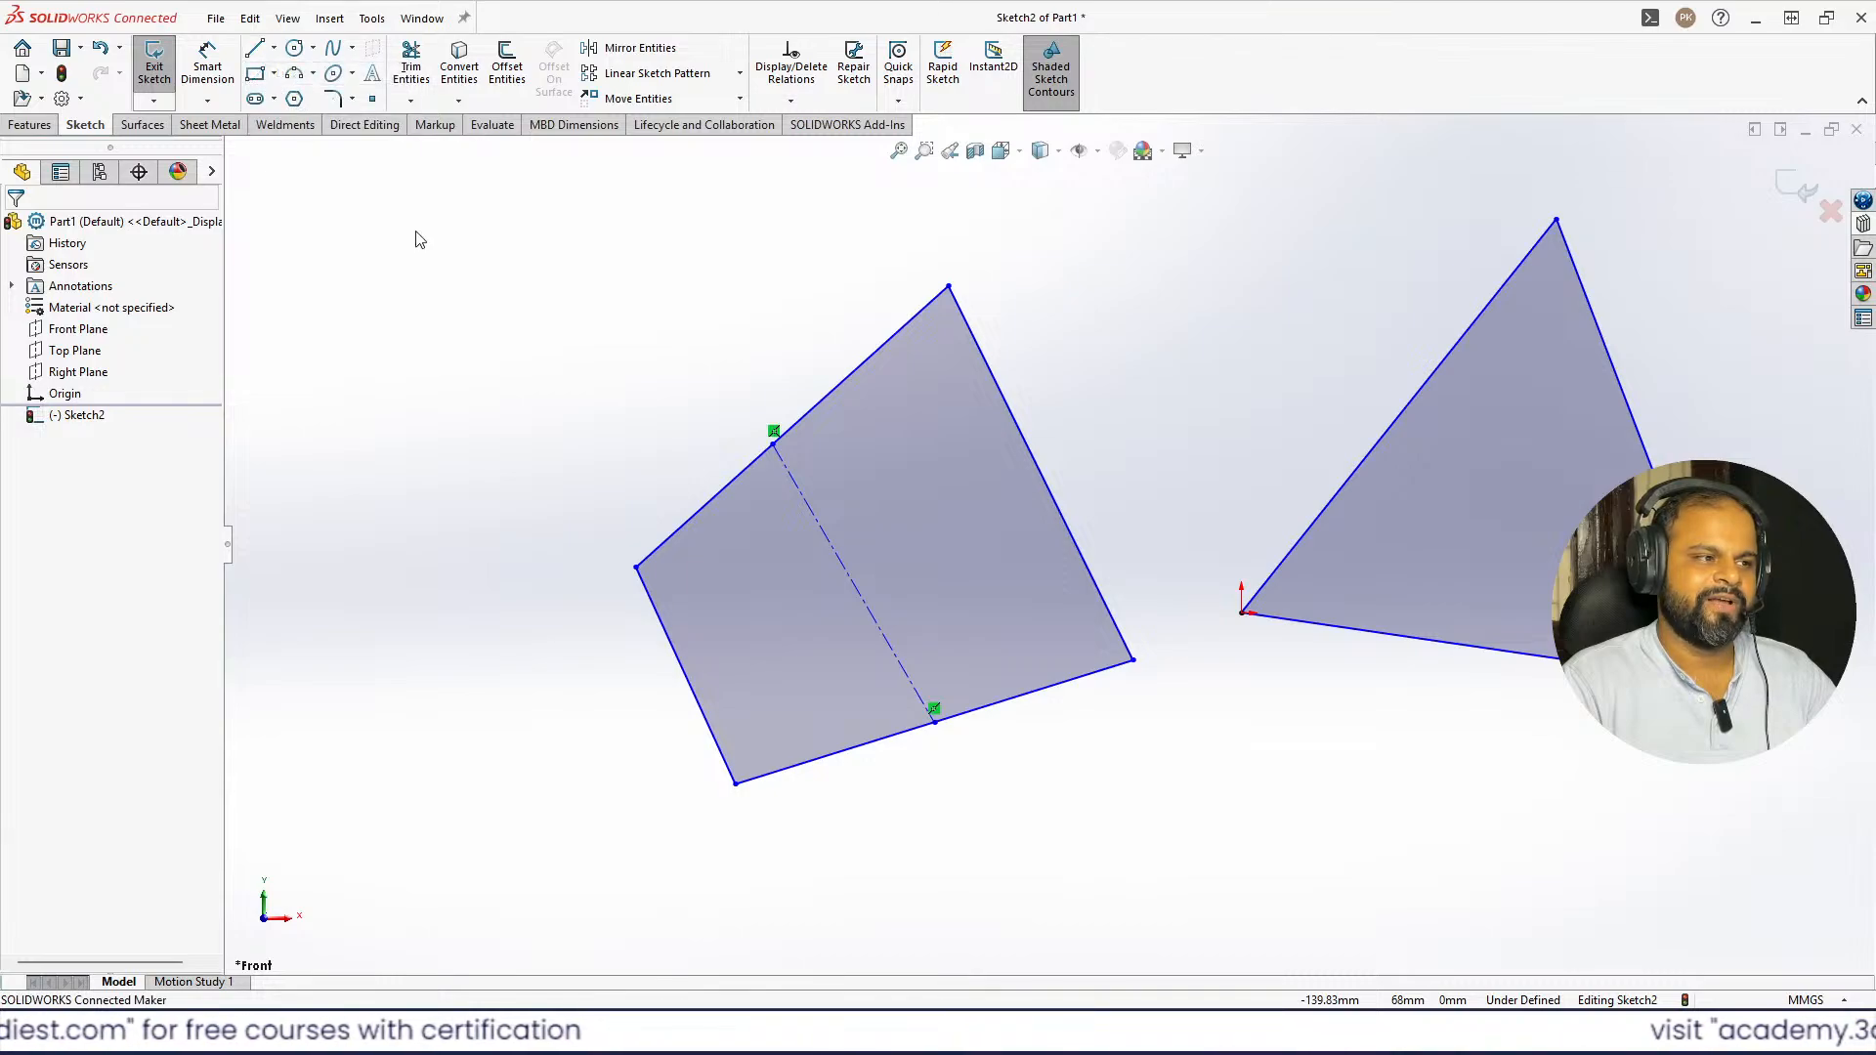
pyautogui.click(1412, 405)
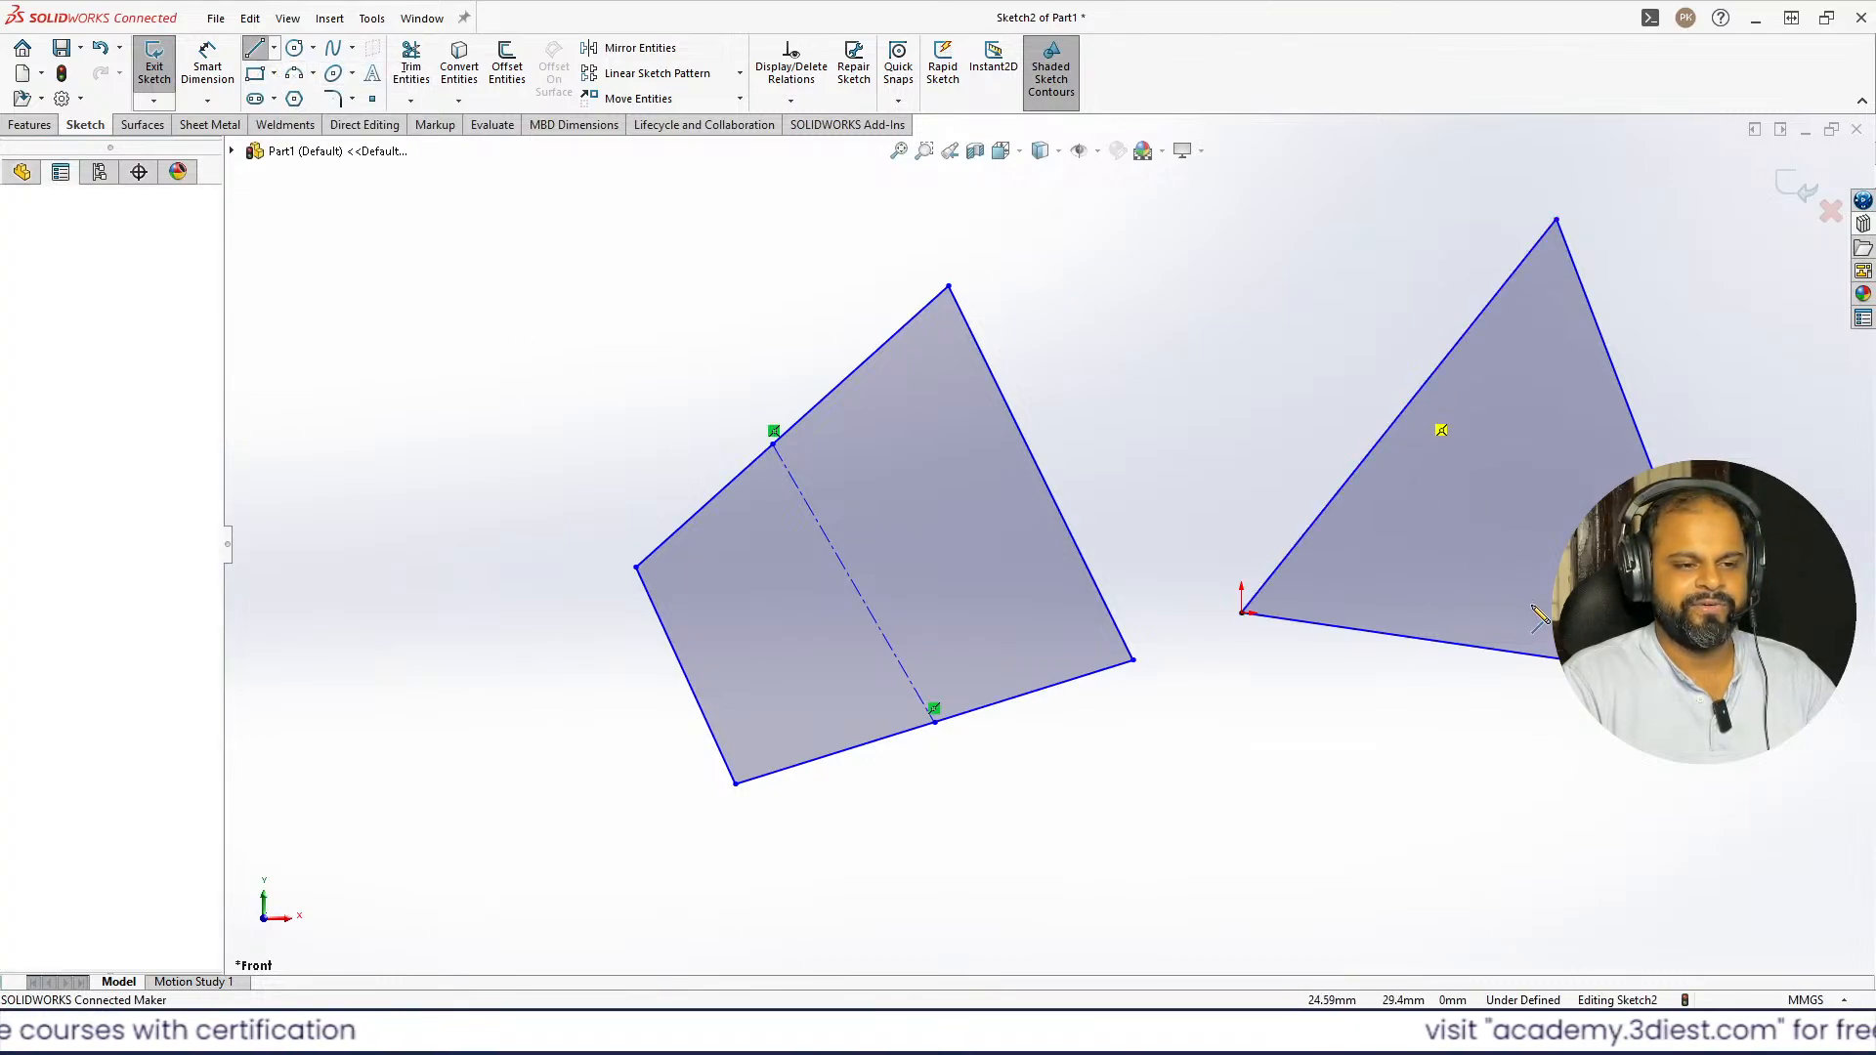
pyautogui.click(1546, 658)
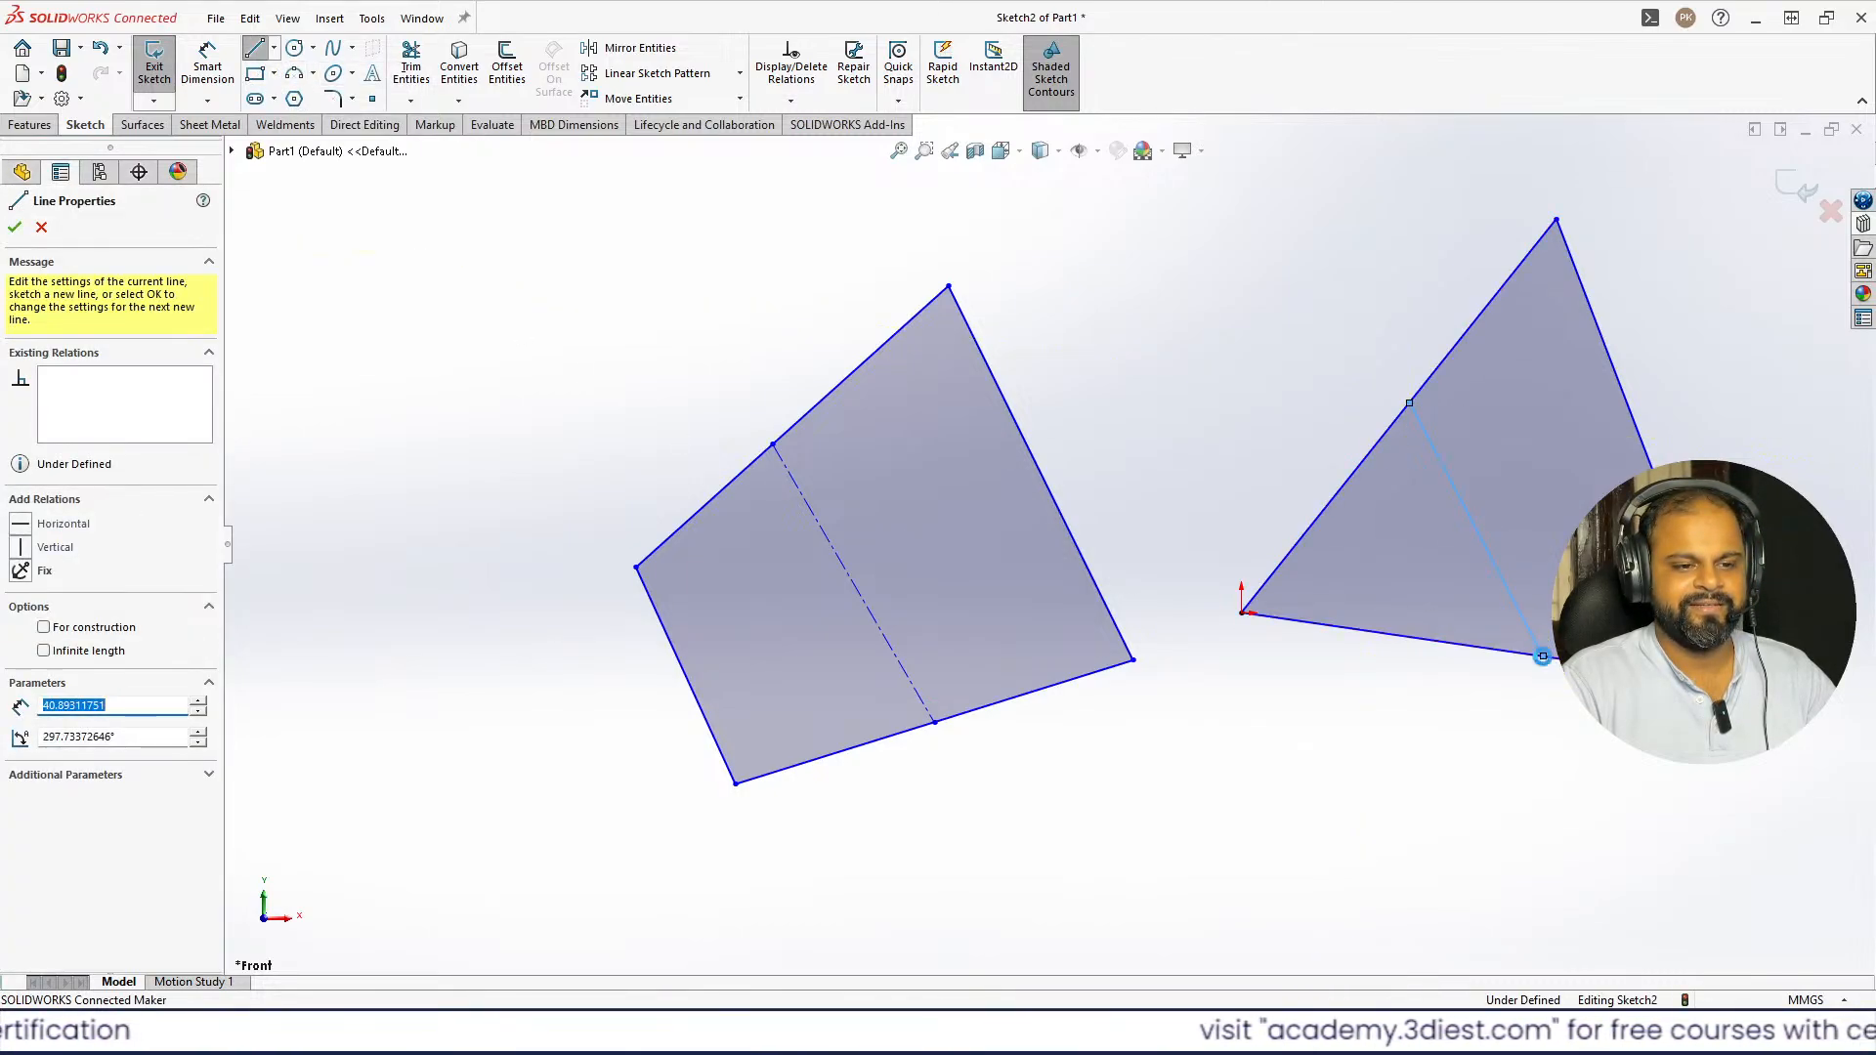
pyautogui.press('Escape')
pyautogui.click(1473, 567)
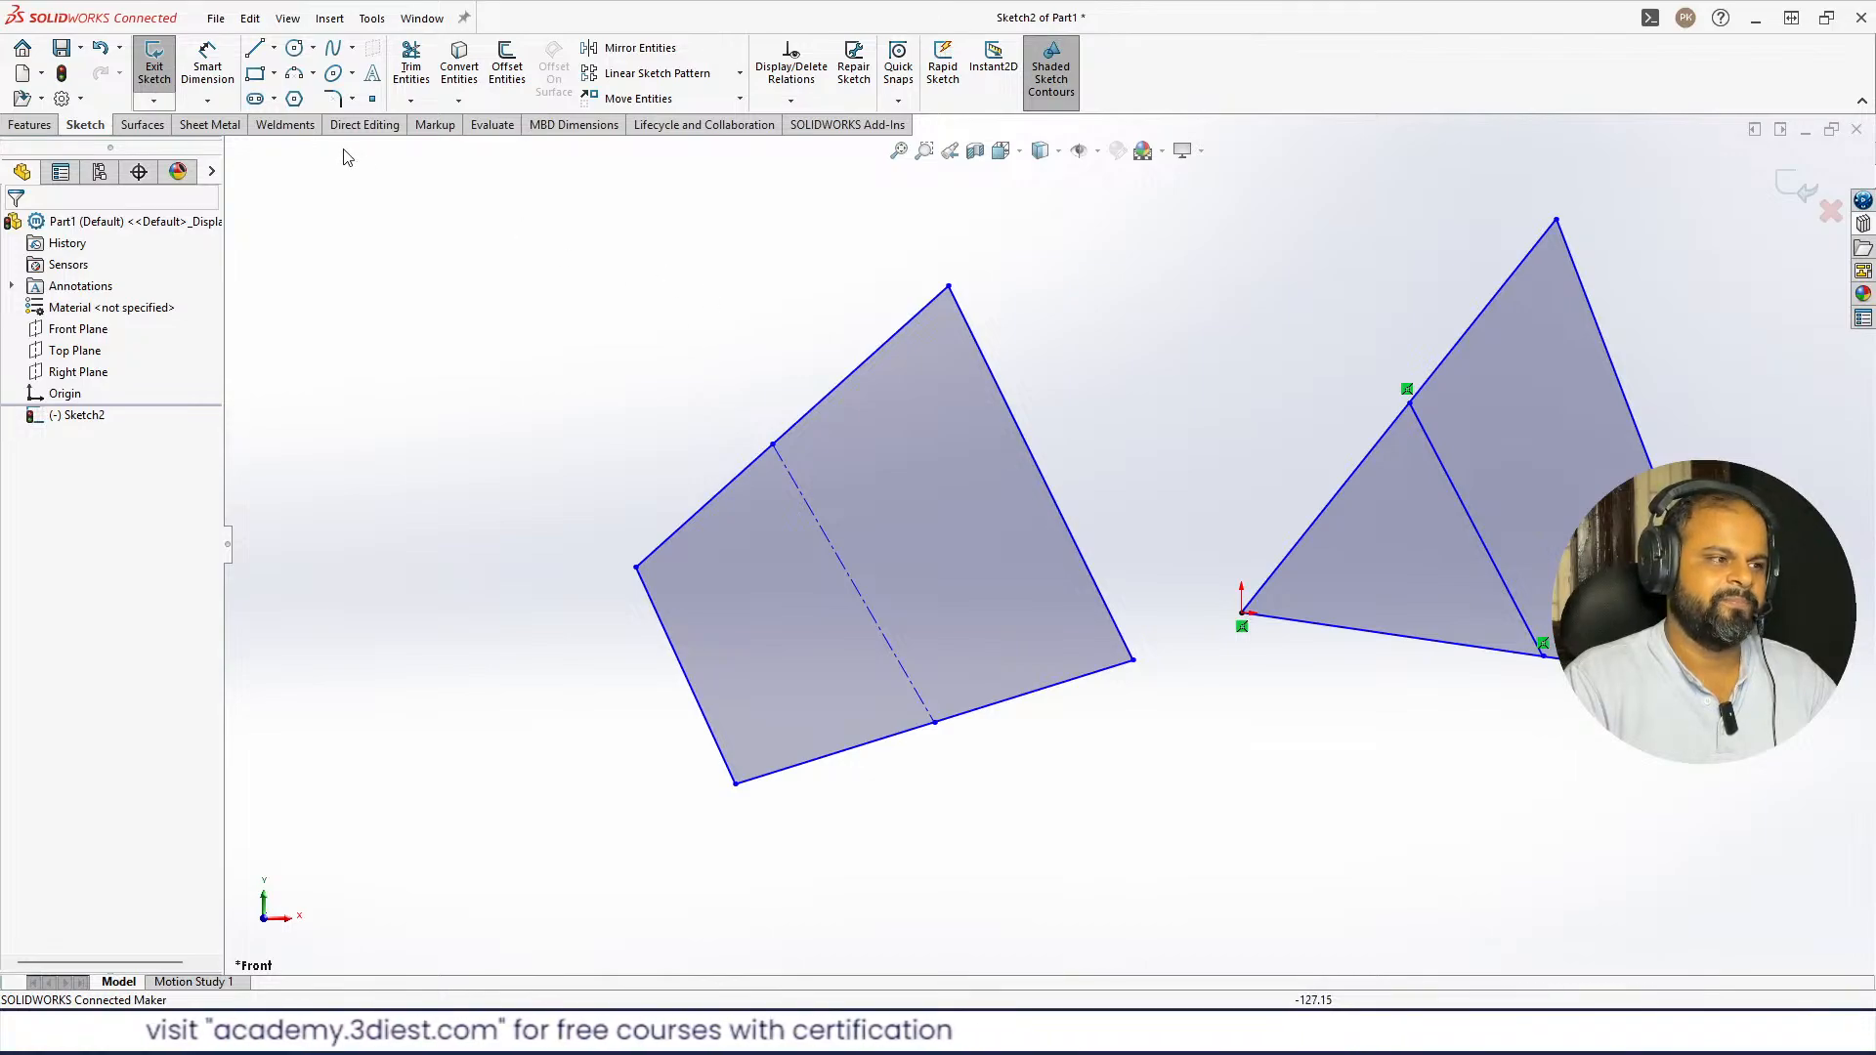
# - Draw a midpoint line about 117 mm long, centred on the four-sided outline's lower-left side and ending on its right side
pyautogui.click(273, 48)
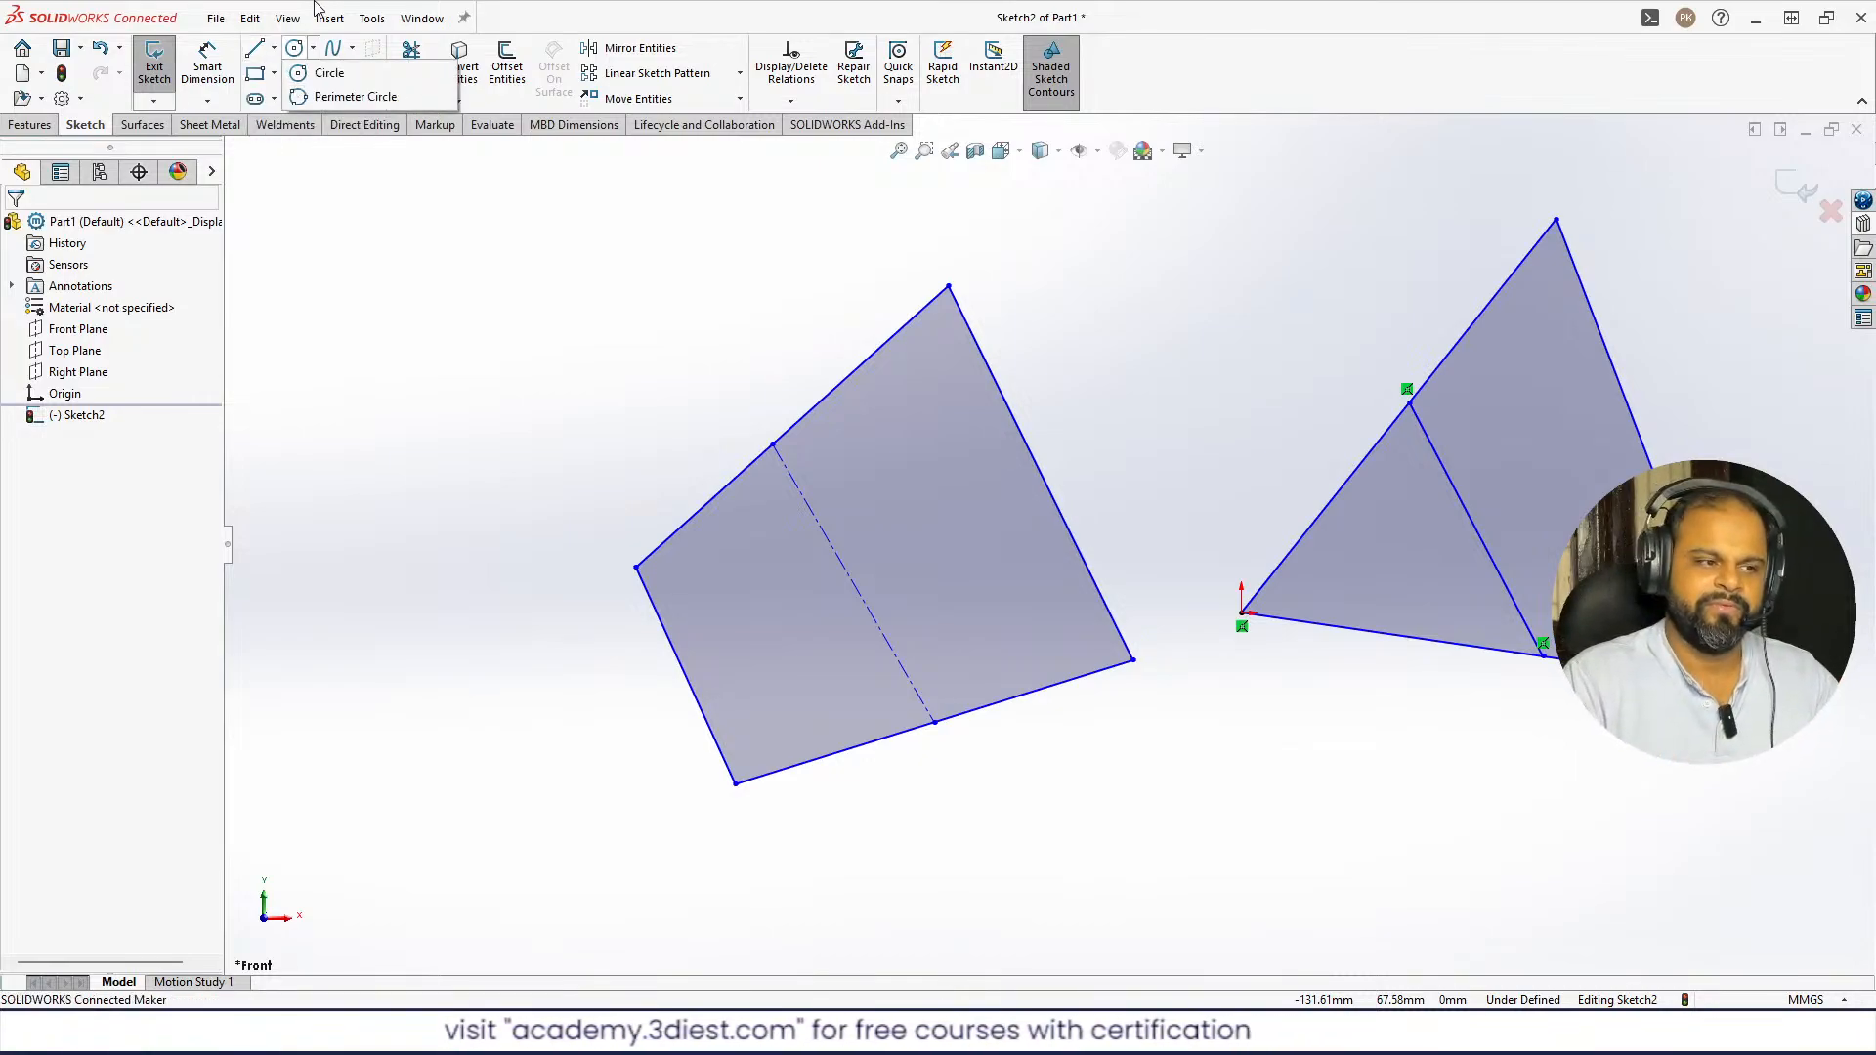
pyautogui.moveTo(275, 51)
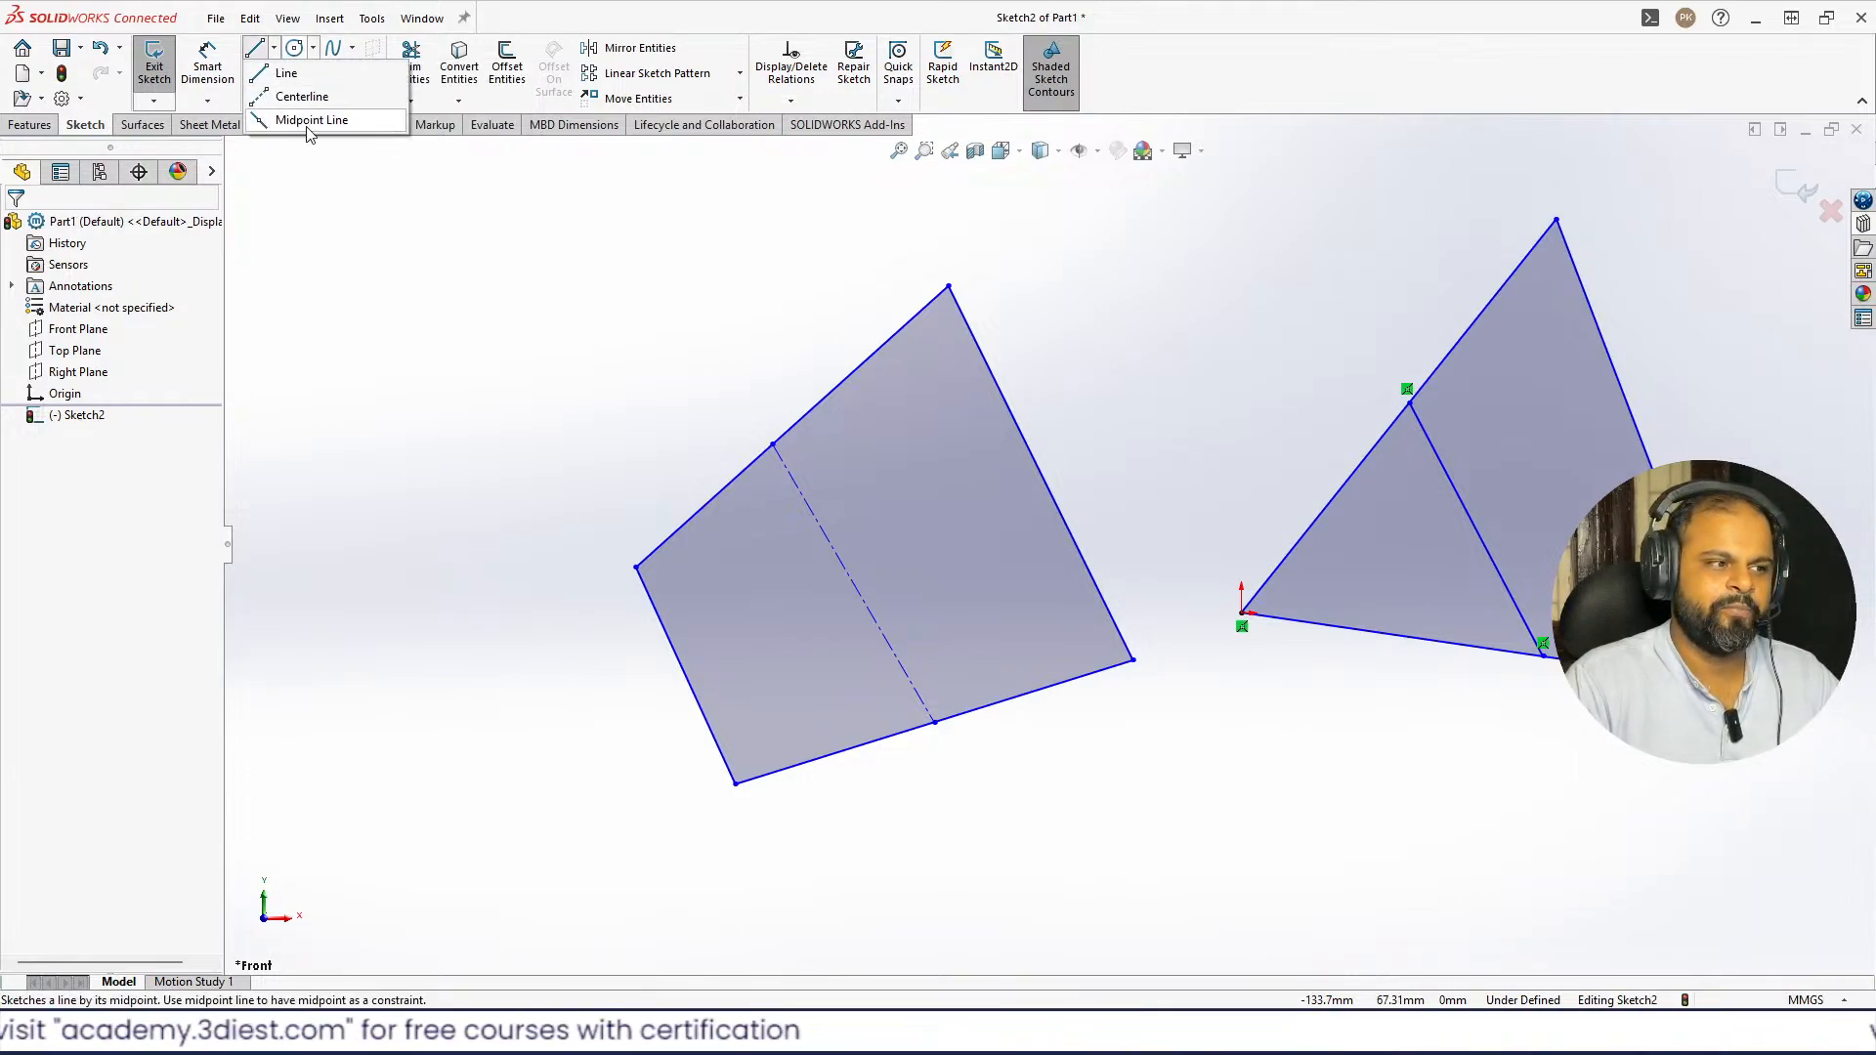
pyautogui.click(309, 121)
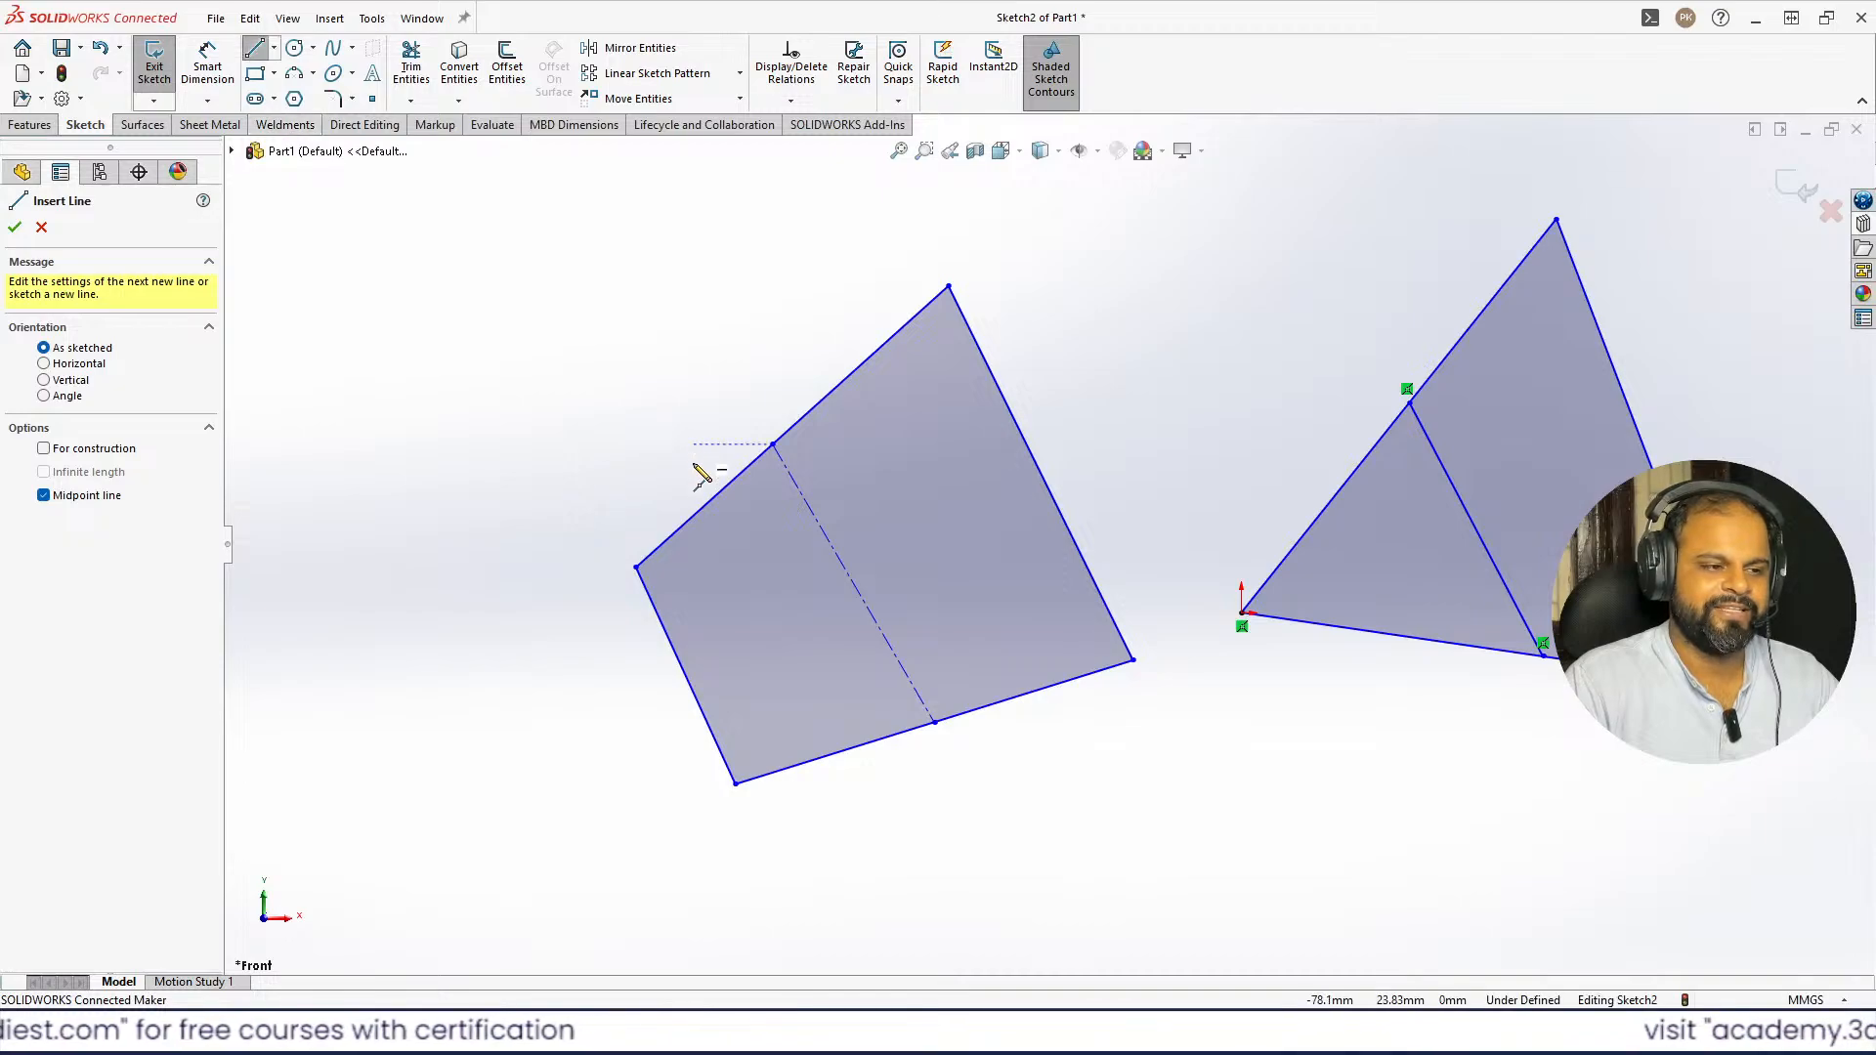
pyautogui.click(686, 674)
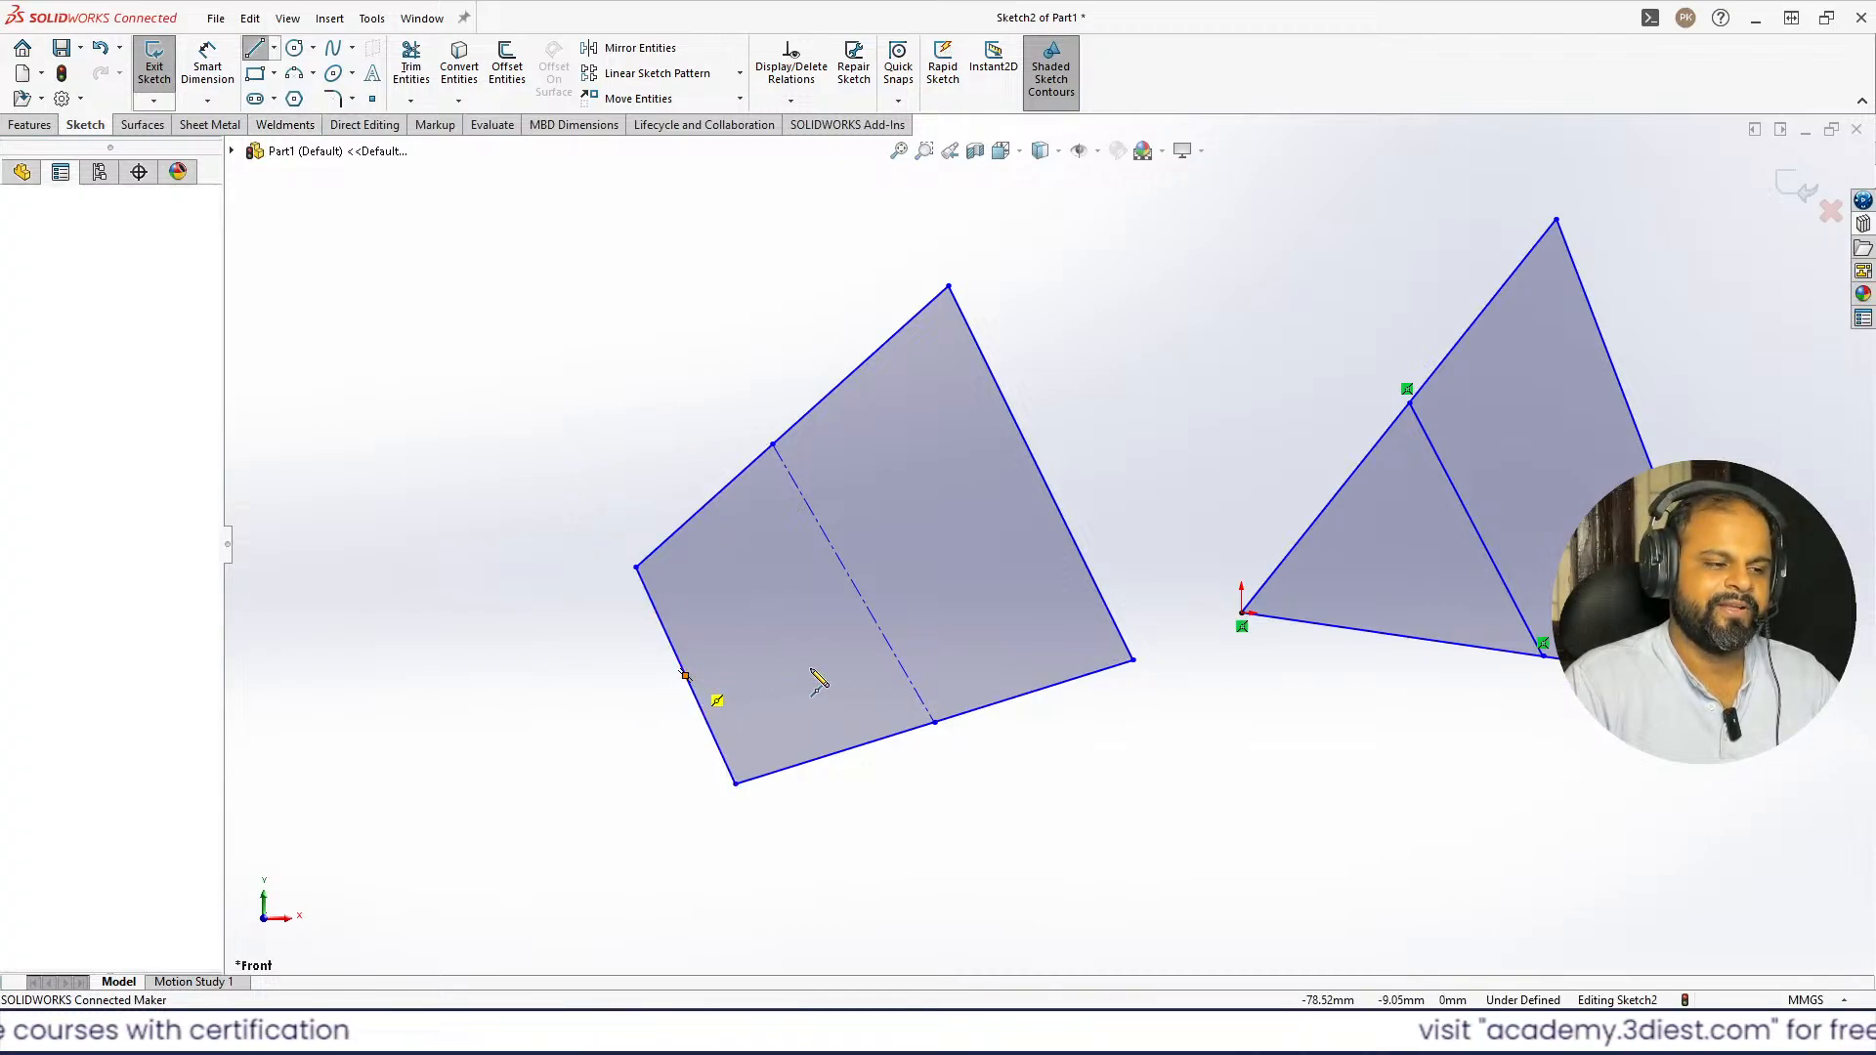
pyautogui.click(1041, 474)
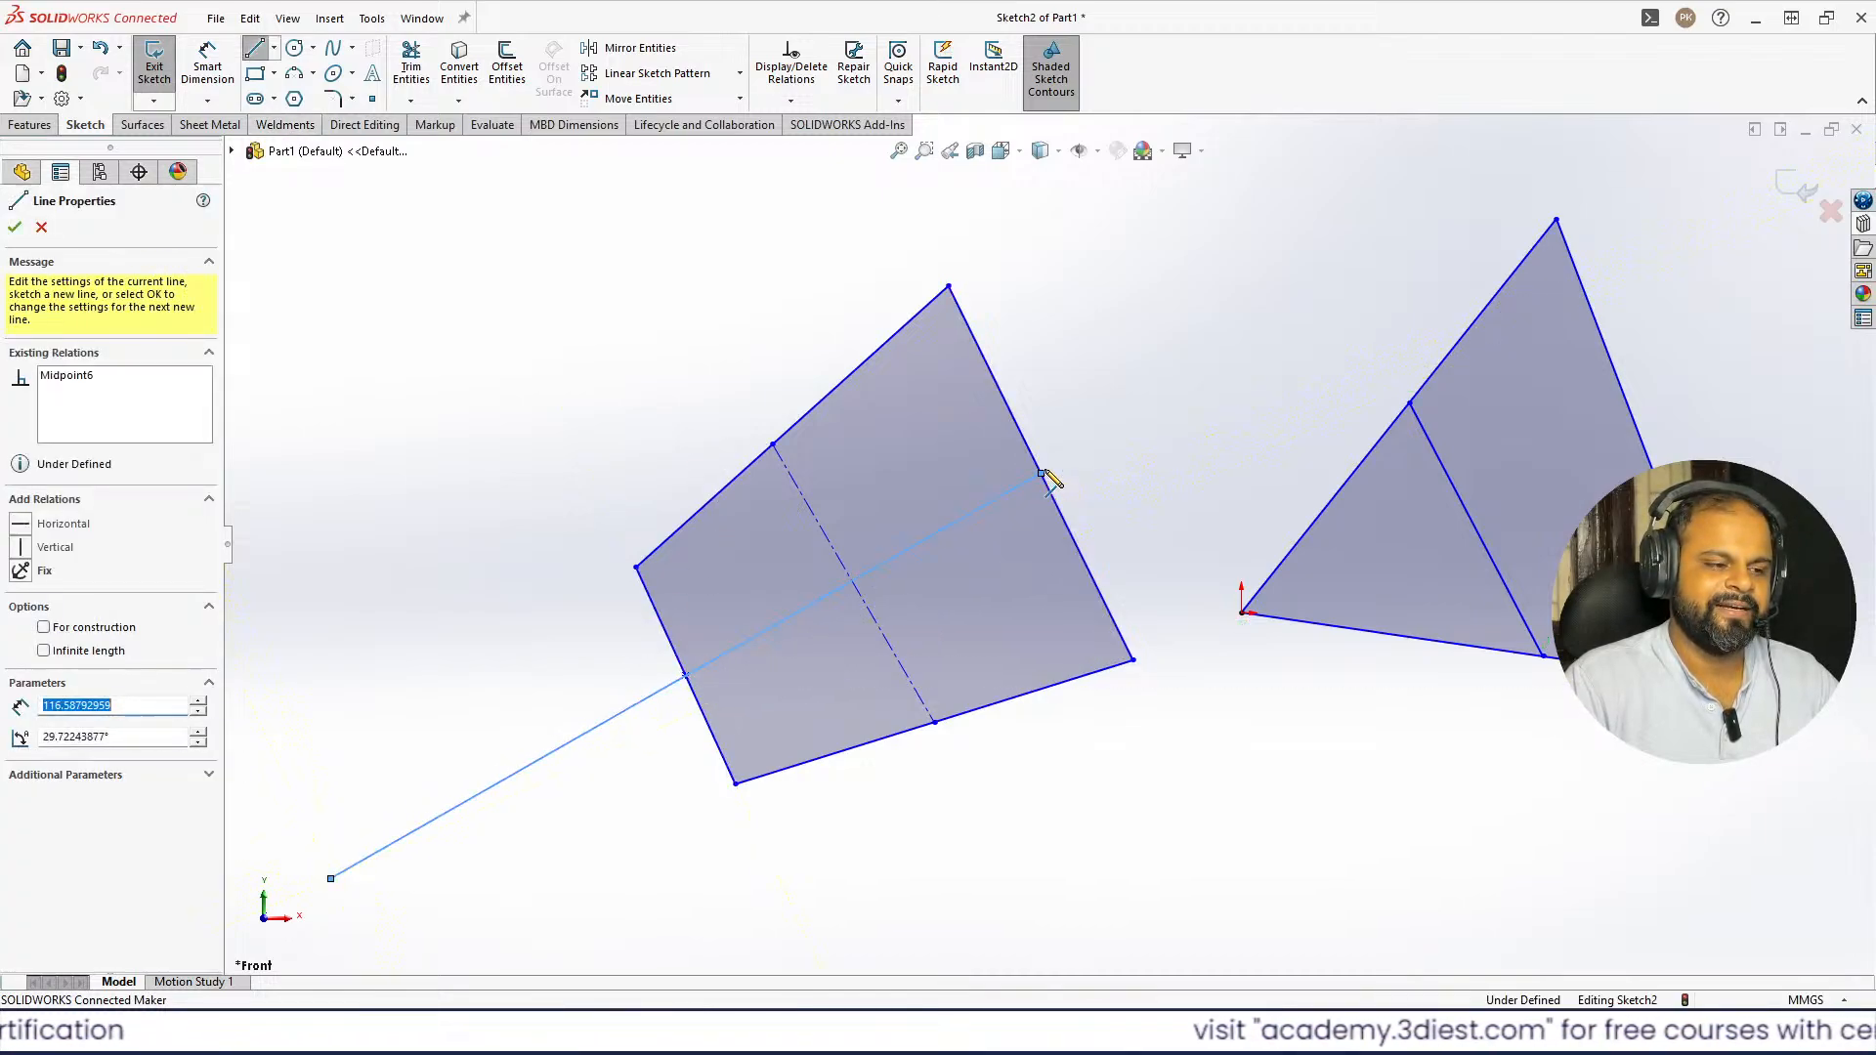
pyautogui.press('Escape')
# - Delete the midpoint line that crosses the four-sided outline
pyautogui.scroll(2, 1046, 542)
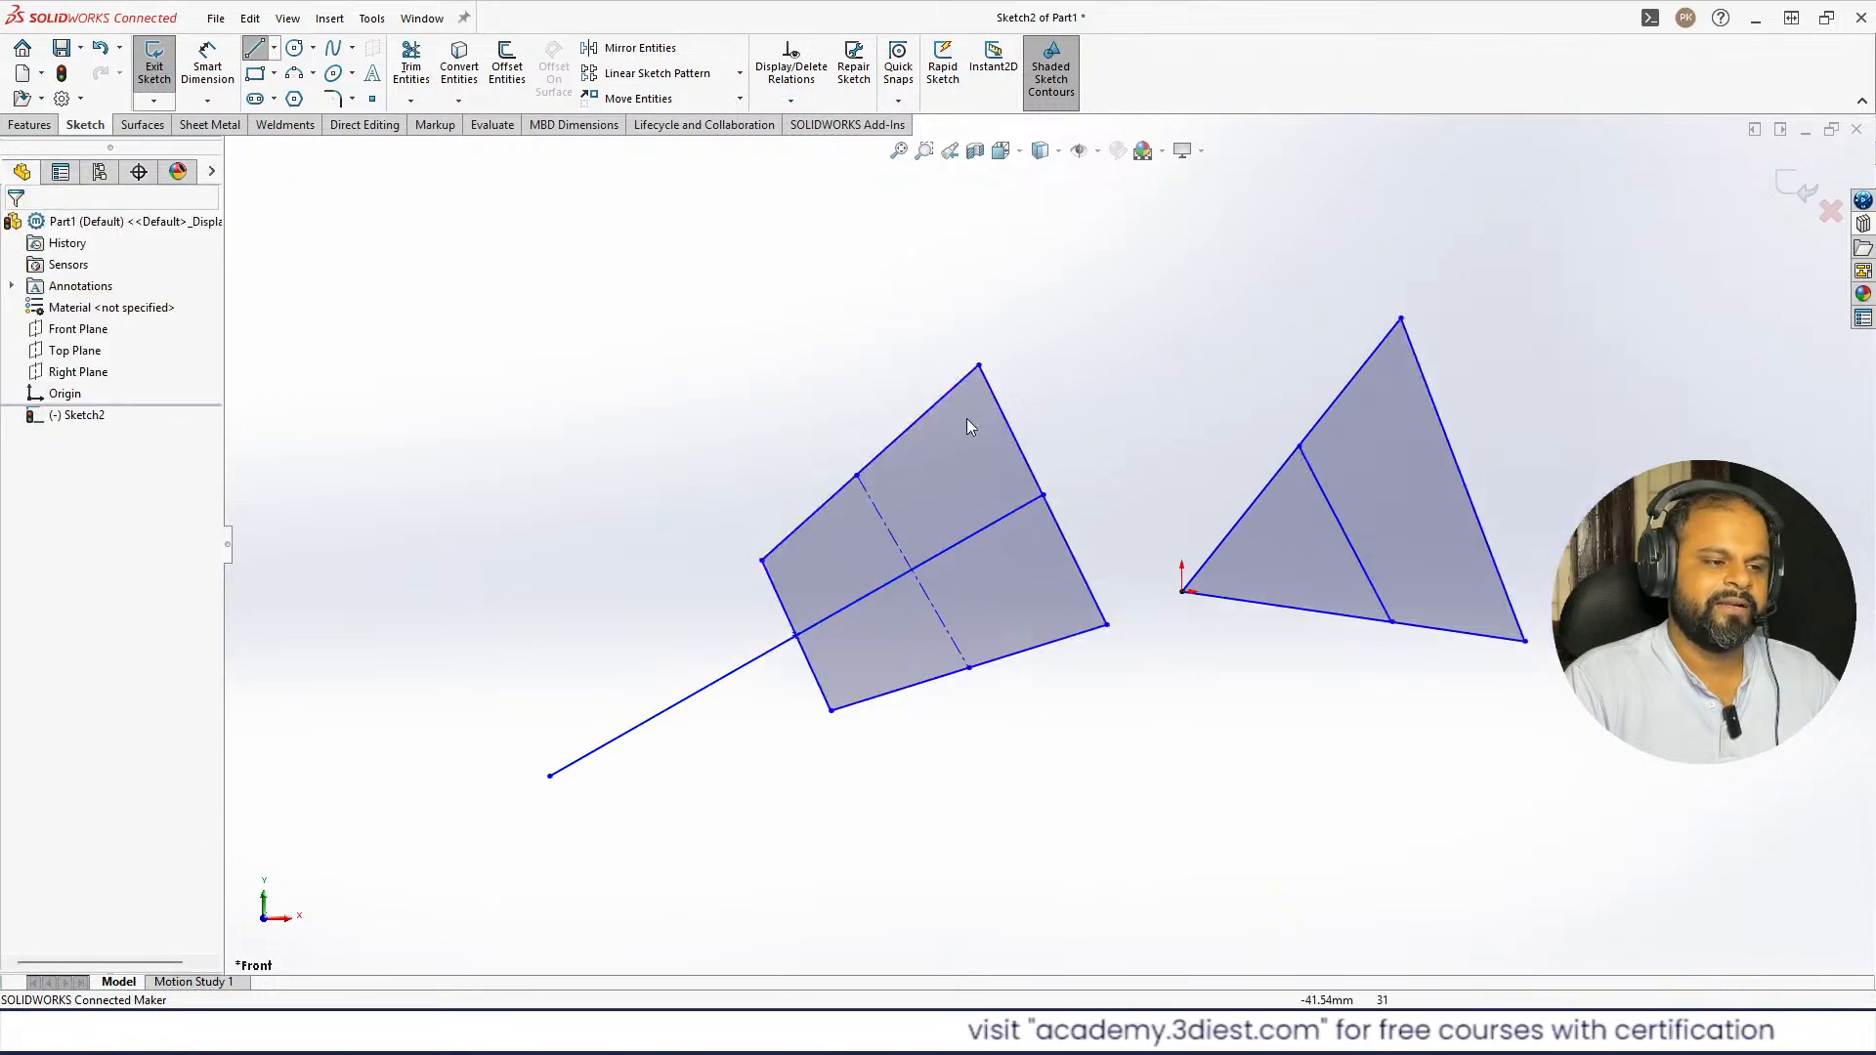
pyautogui.click(748, 672)
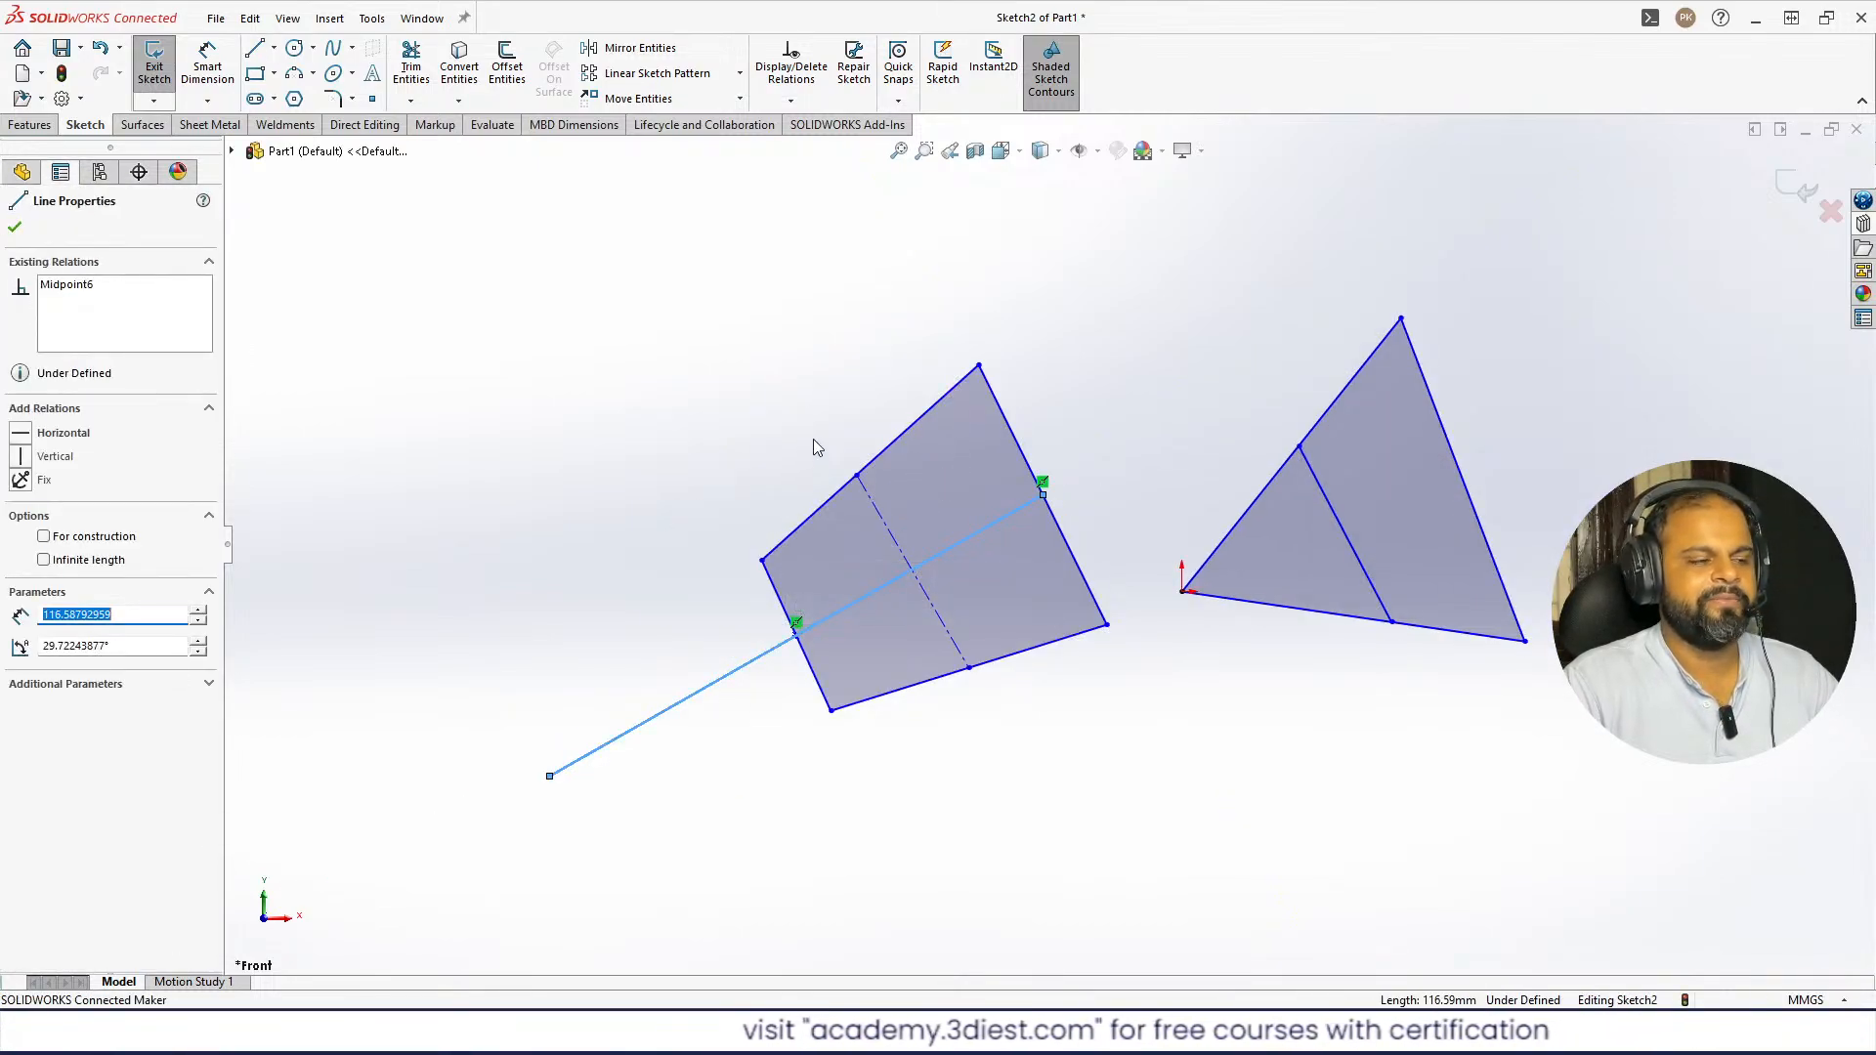
pyautogui.press('Delete')
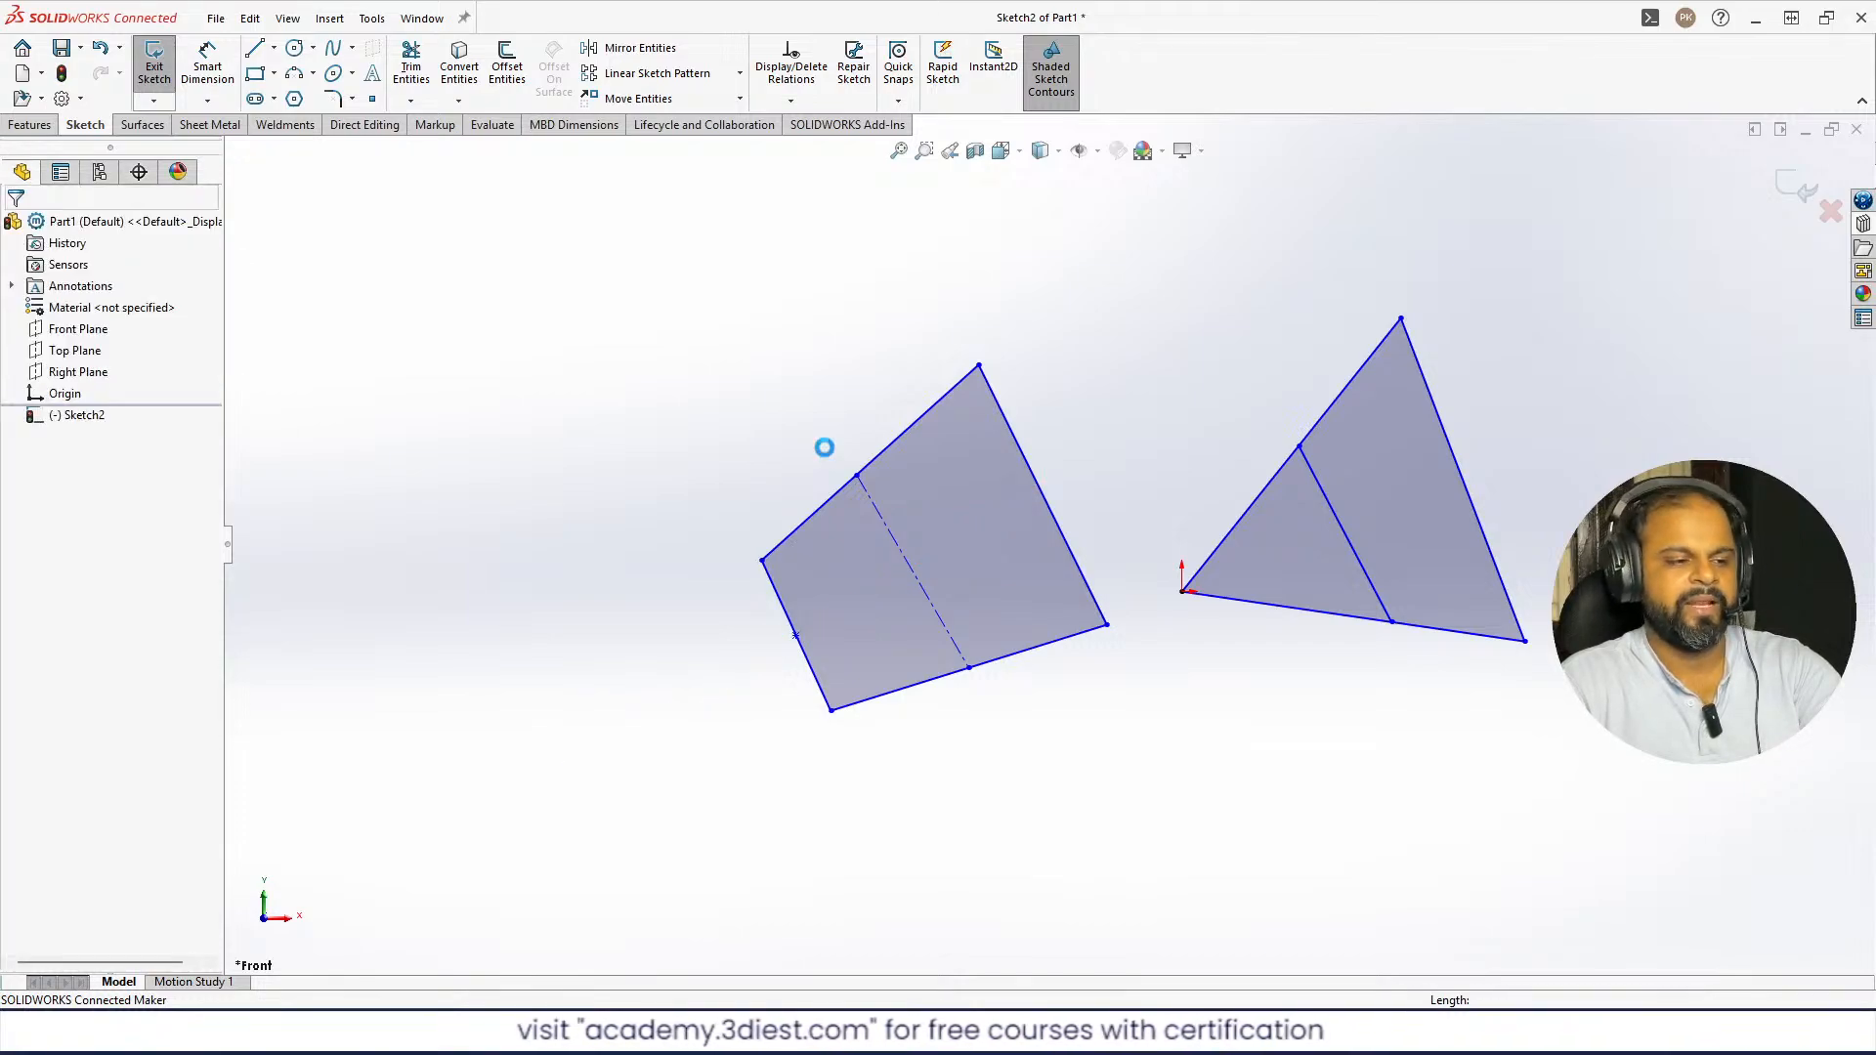
# - Draw a free-standing midpoint line about 85 mm long, sloping at about 33°, to the left of the four-sided outline
pyautogui.click(274, 49)
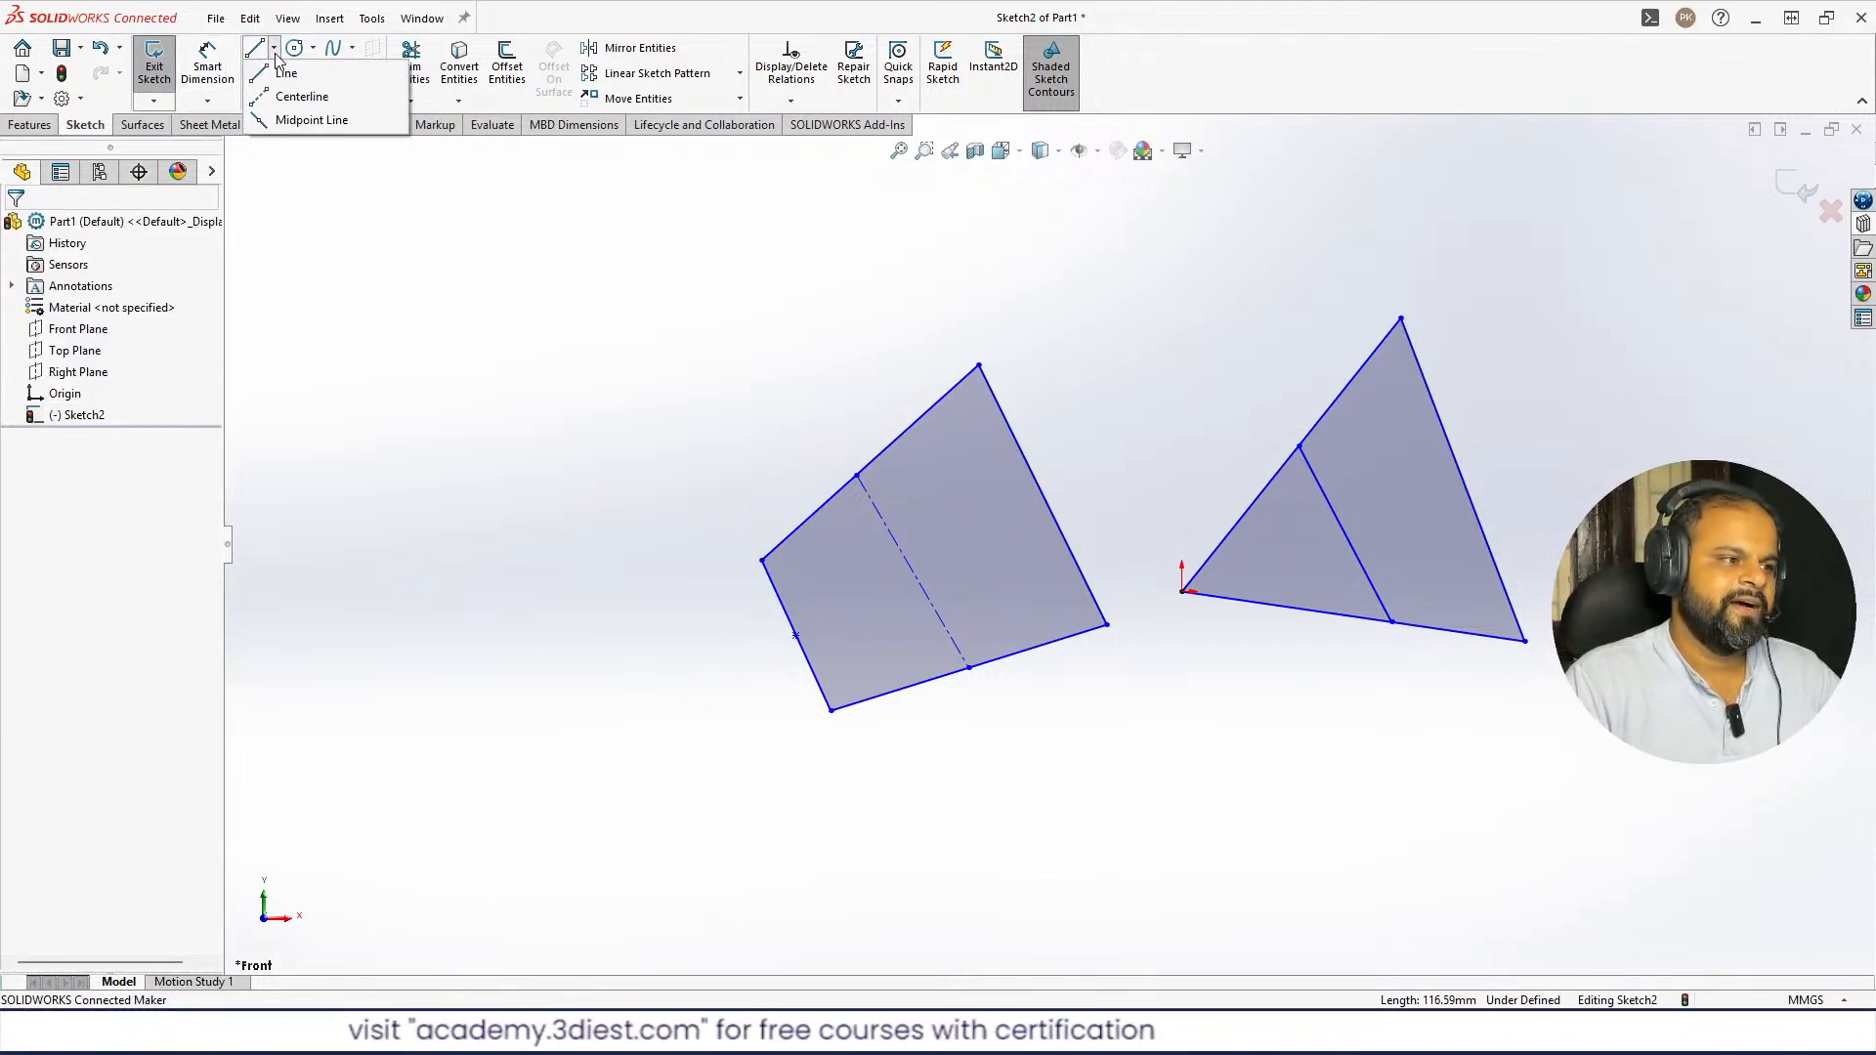
pyautogui.click(303, 119)
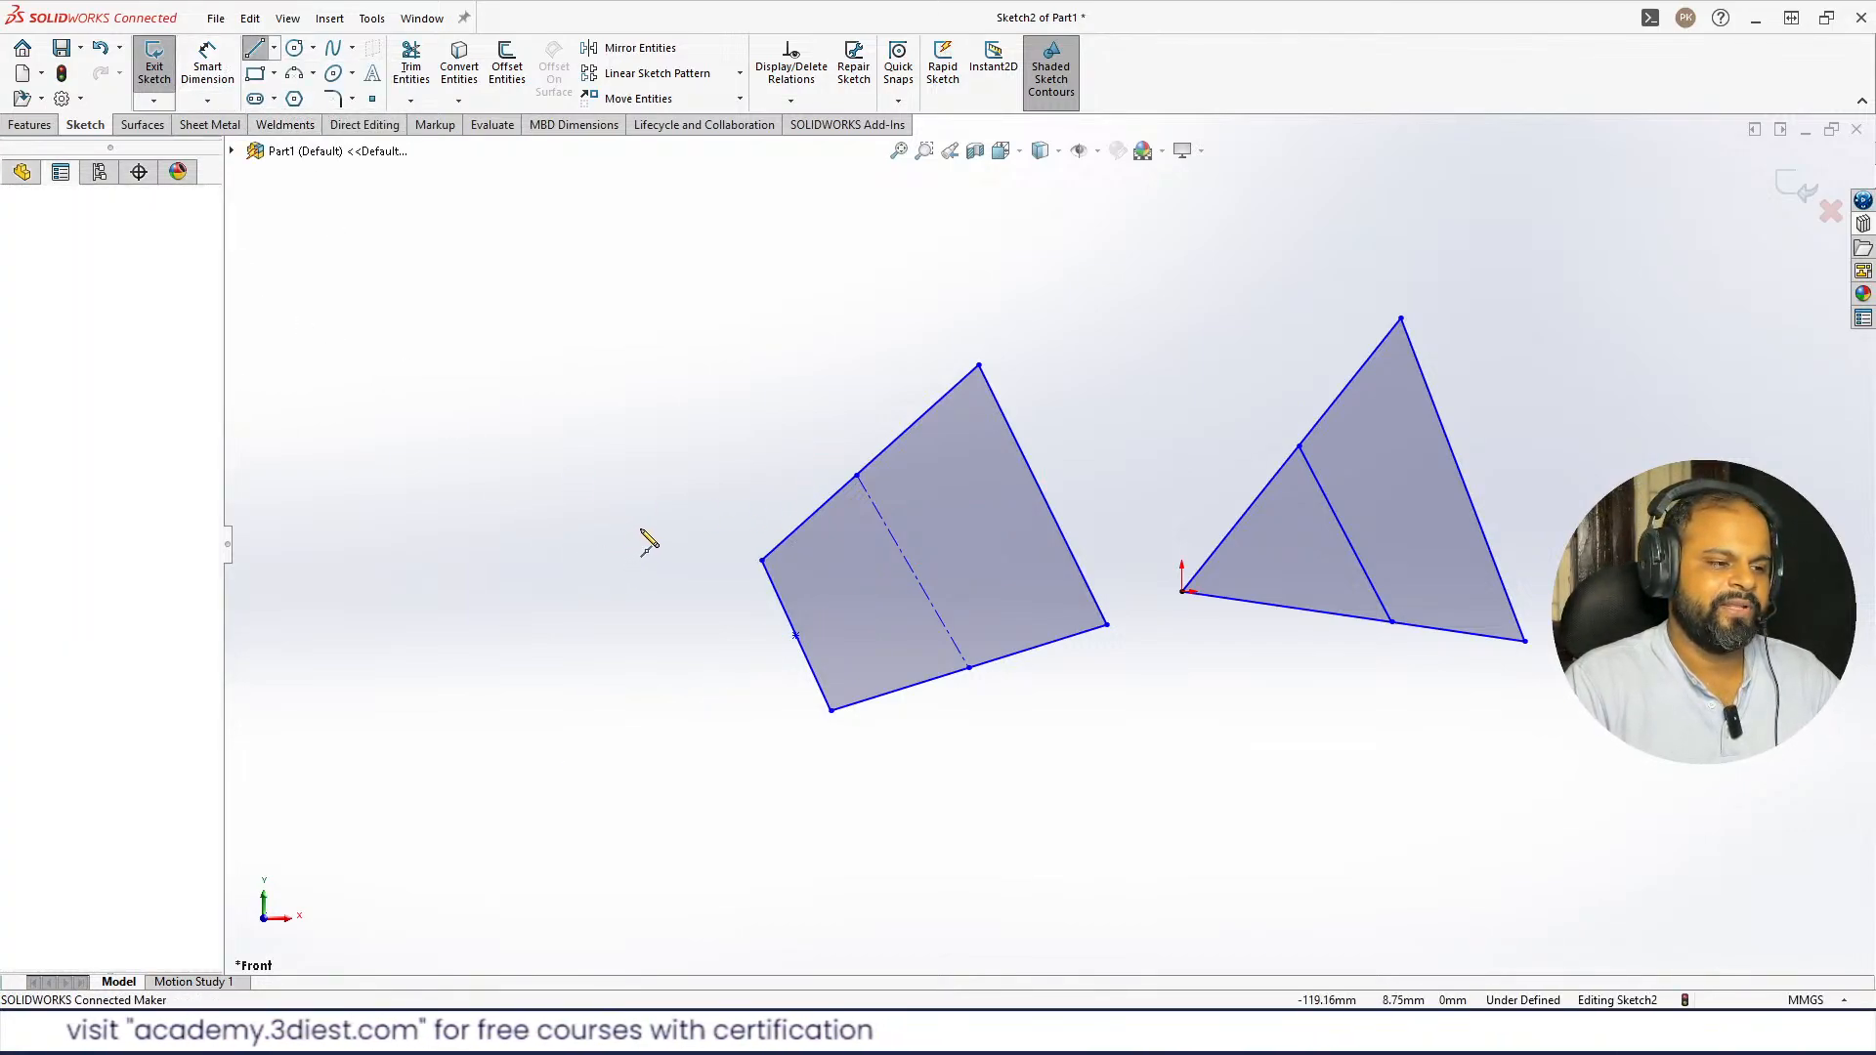
pyautogui.click(600, 549)
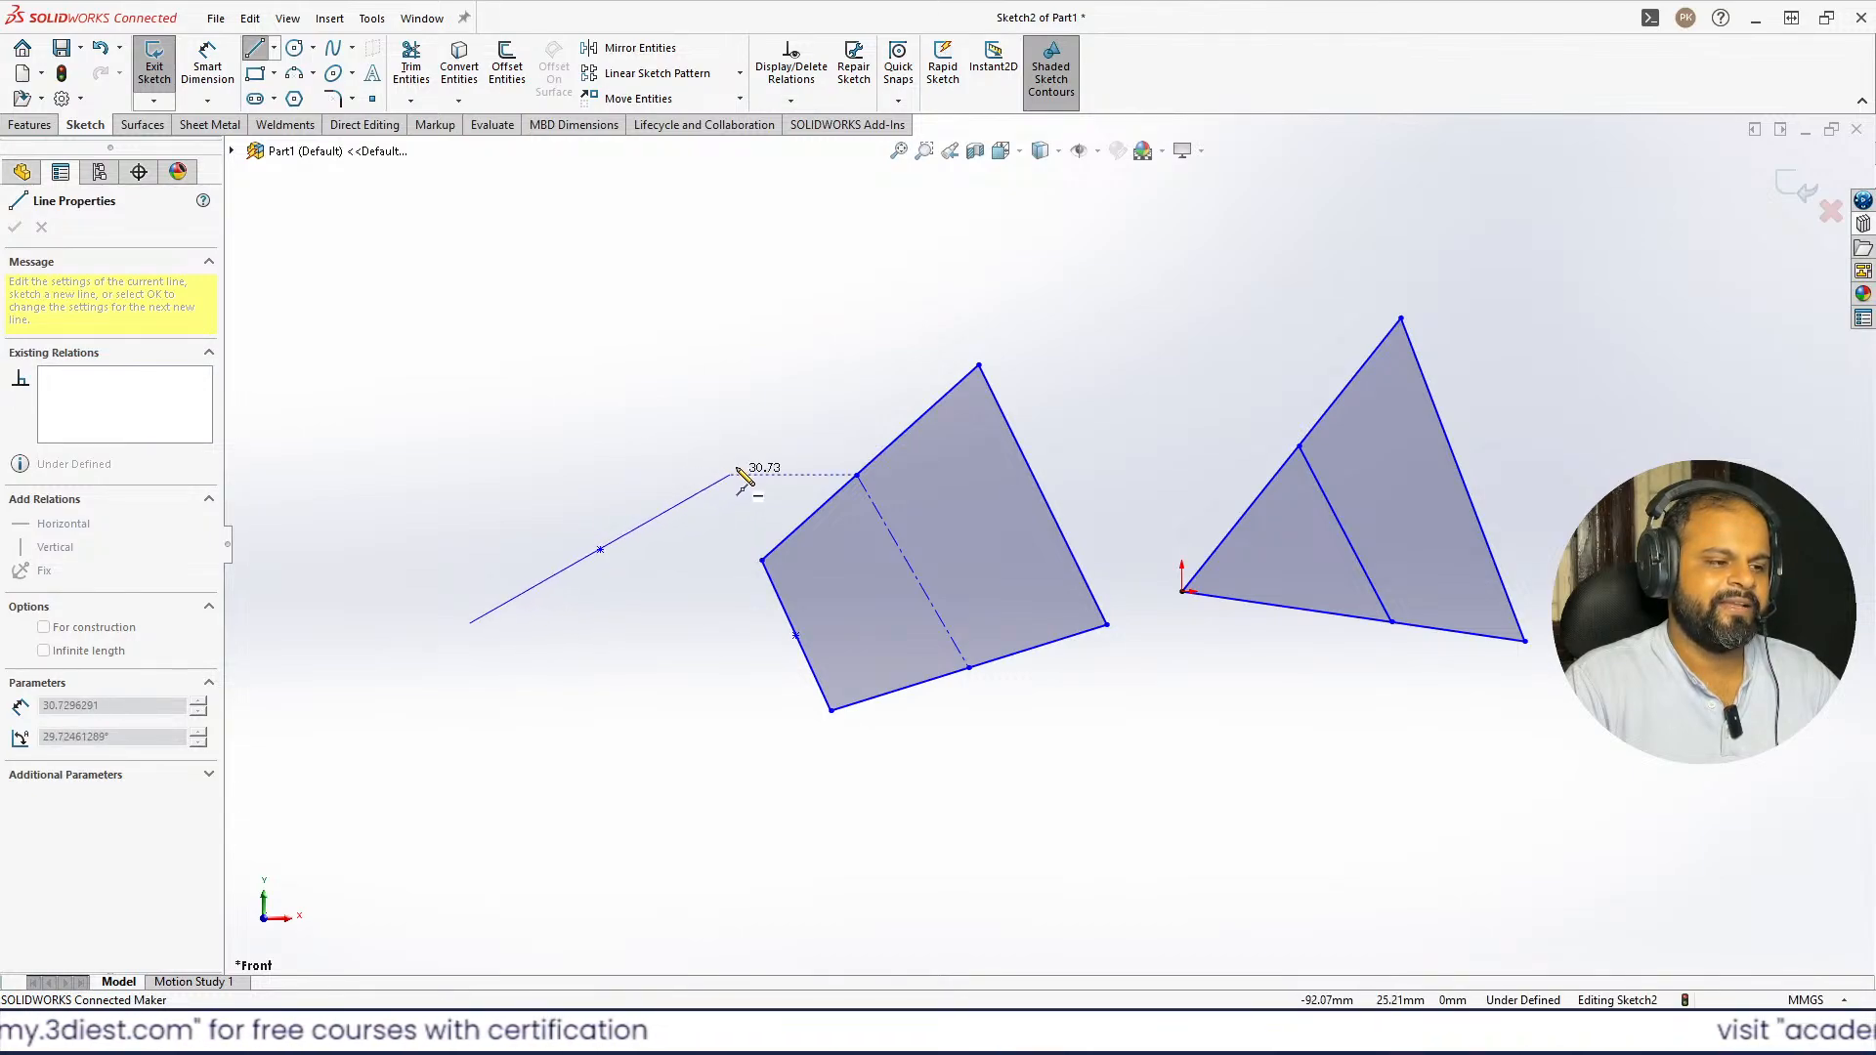
pyautogui.click(775, 435)
pyautogui.press('Escape')
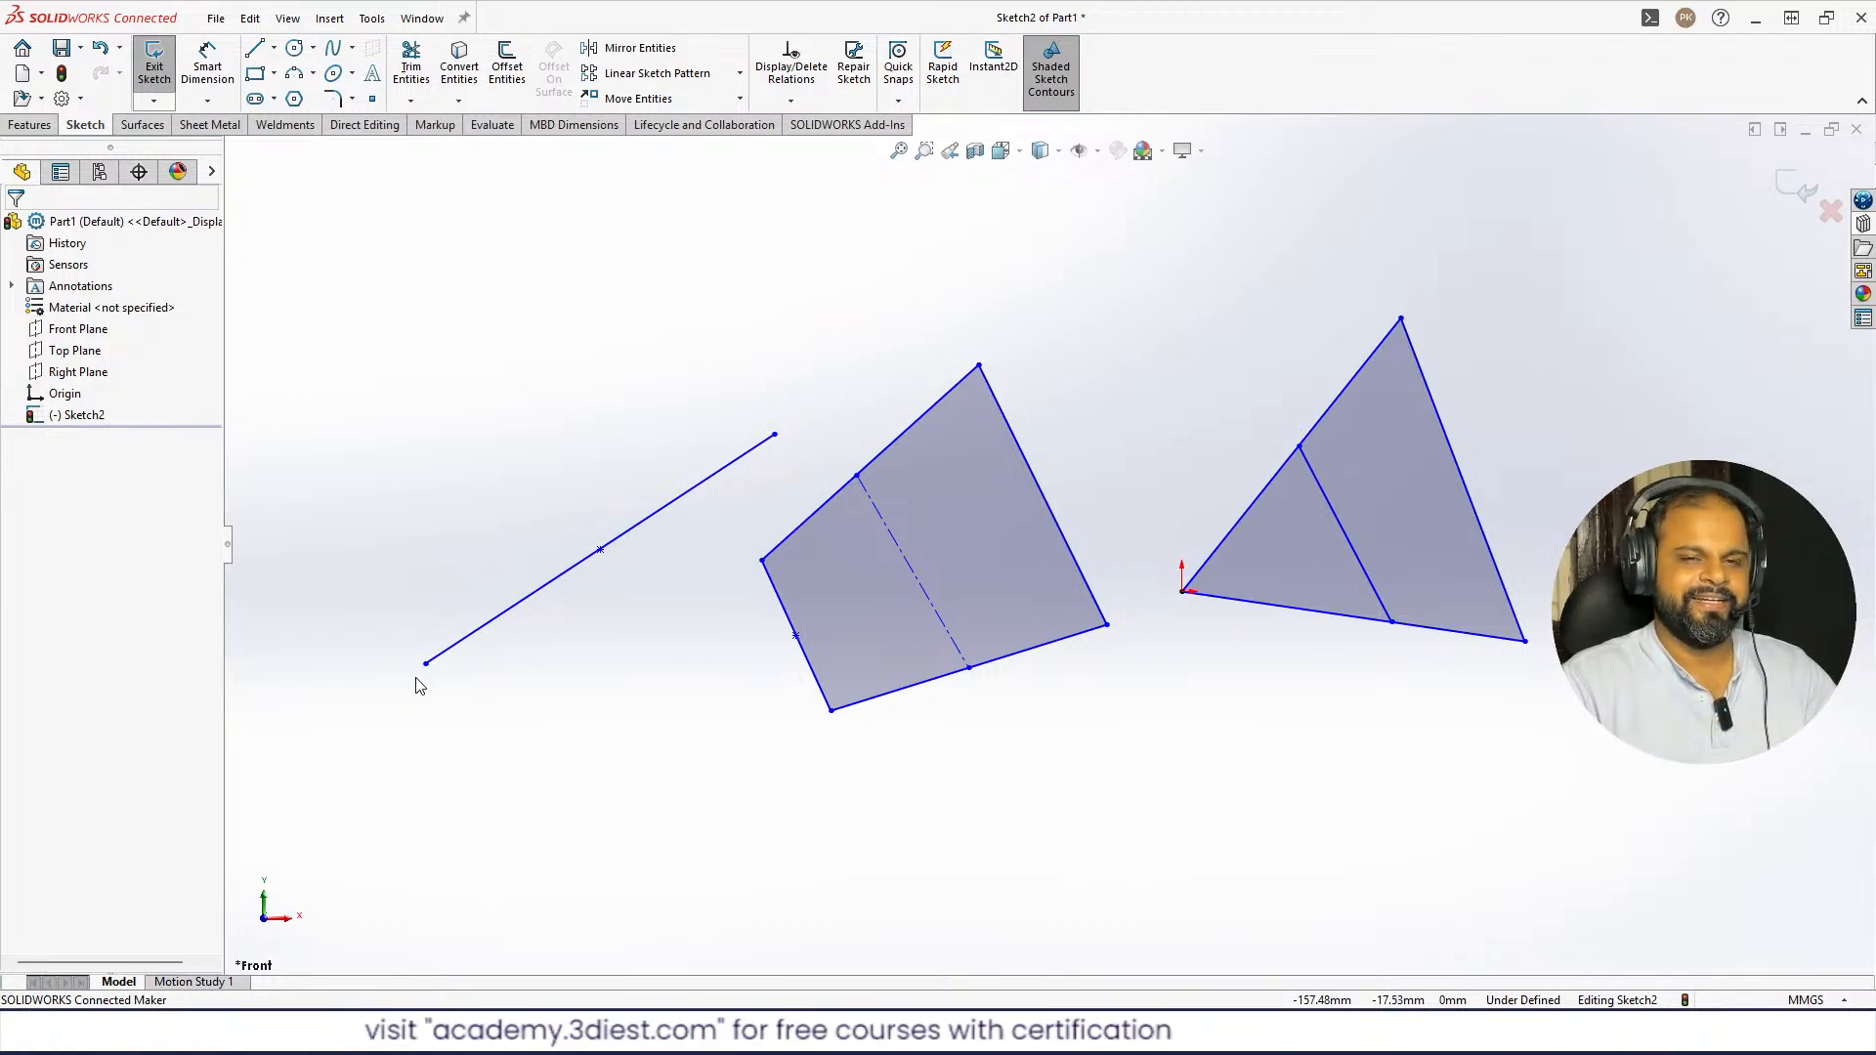
pyautogui.click(488, 631)
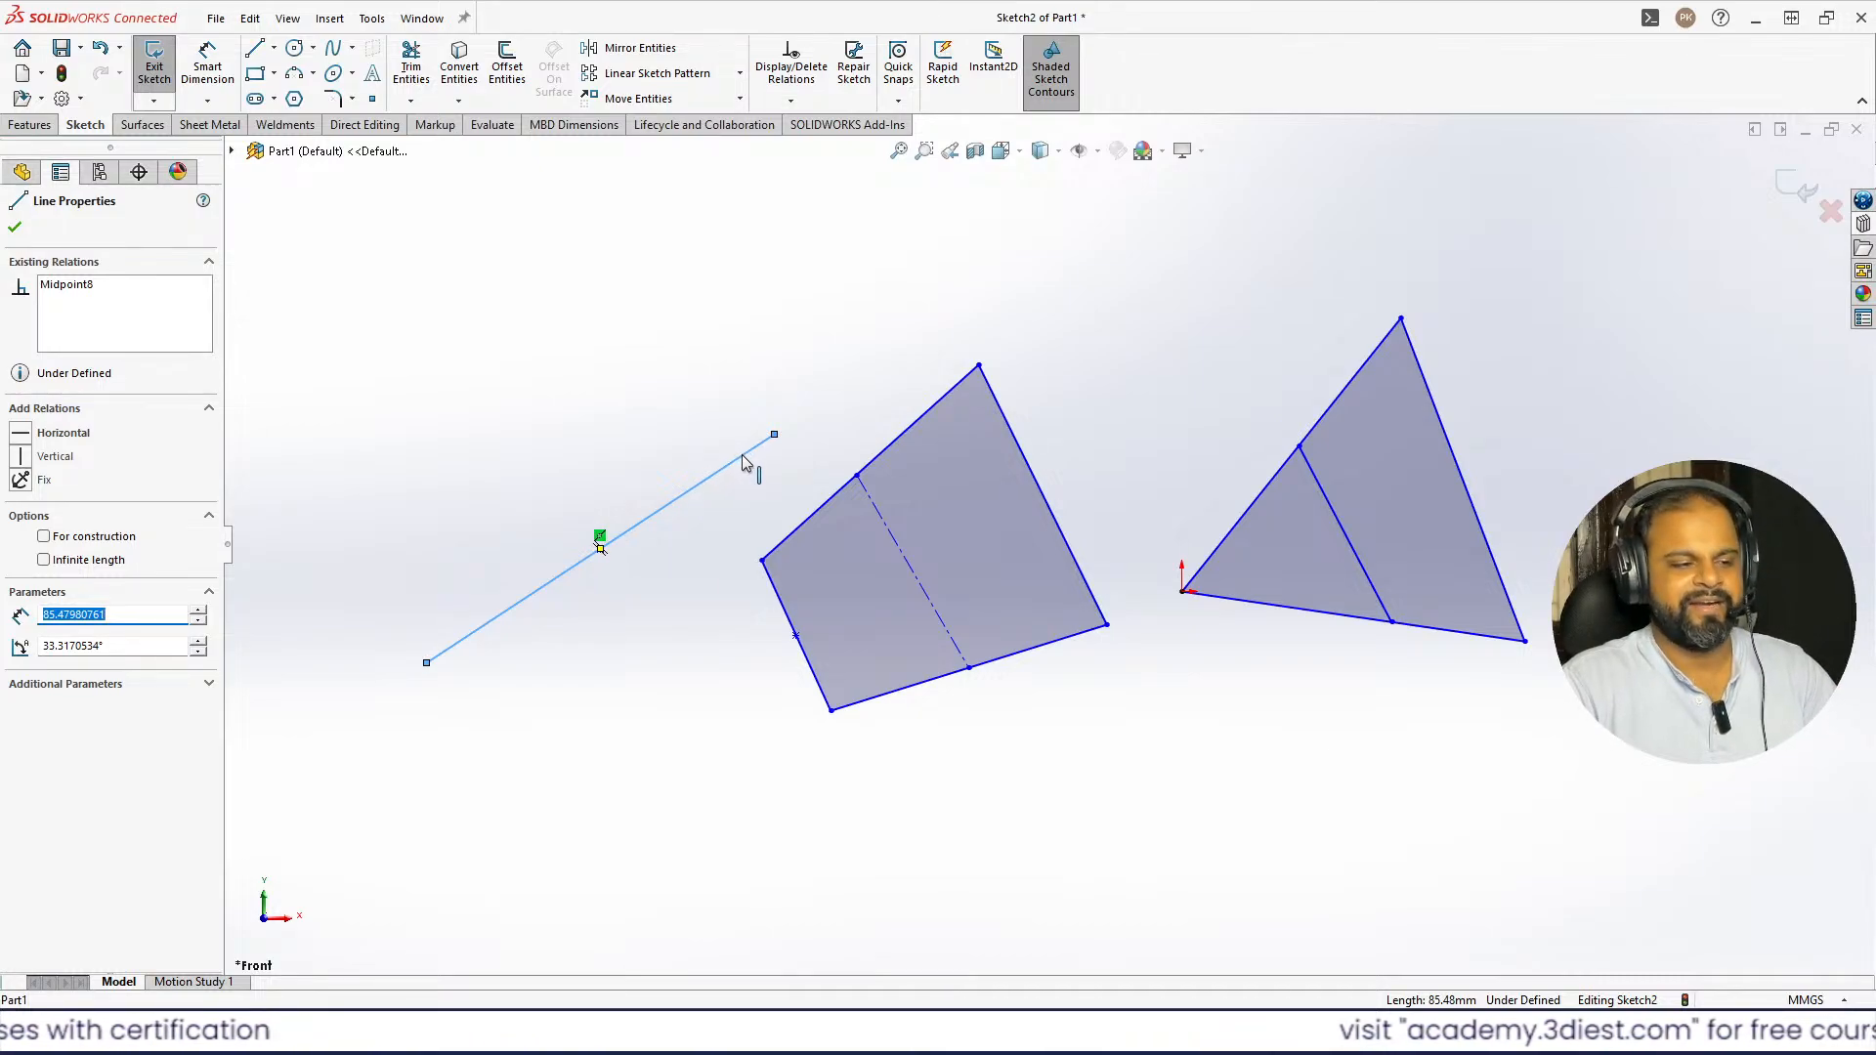
pyautogui.press('Escape')
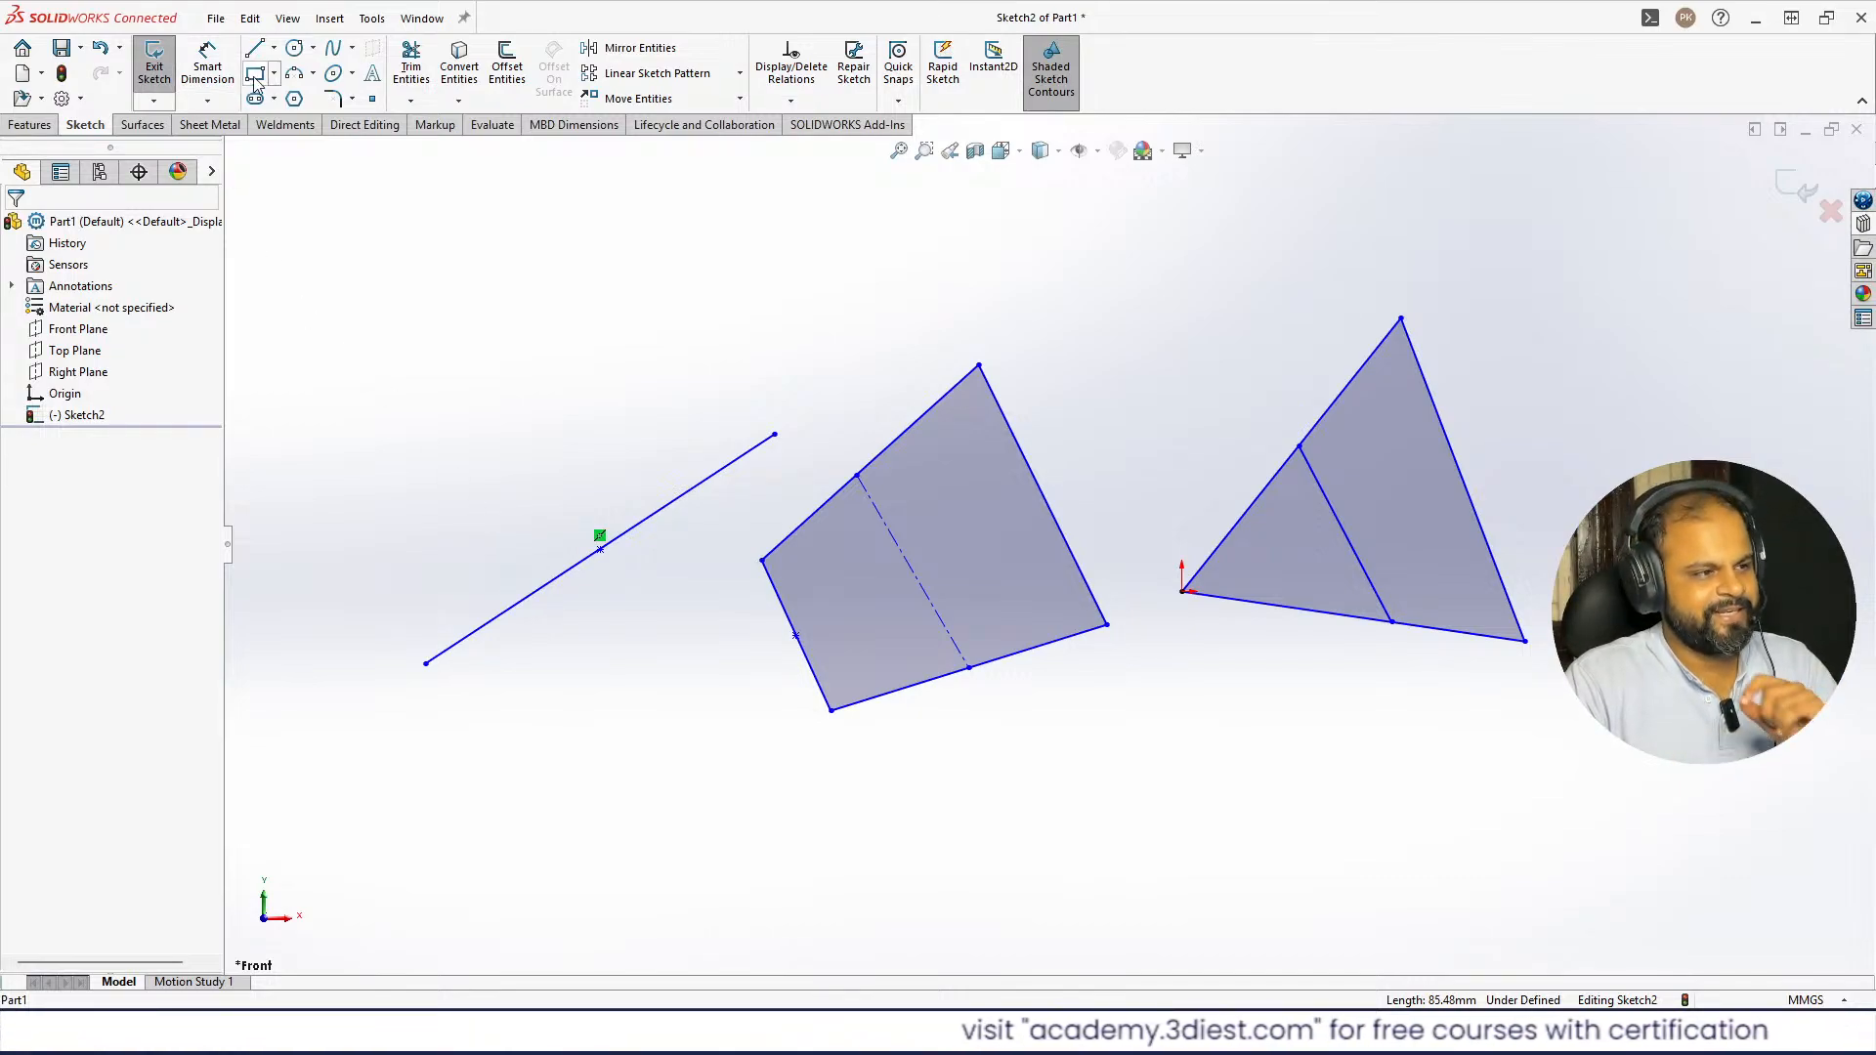
pyautogui.click(274, 47)
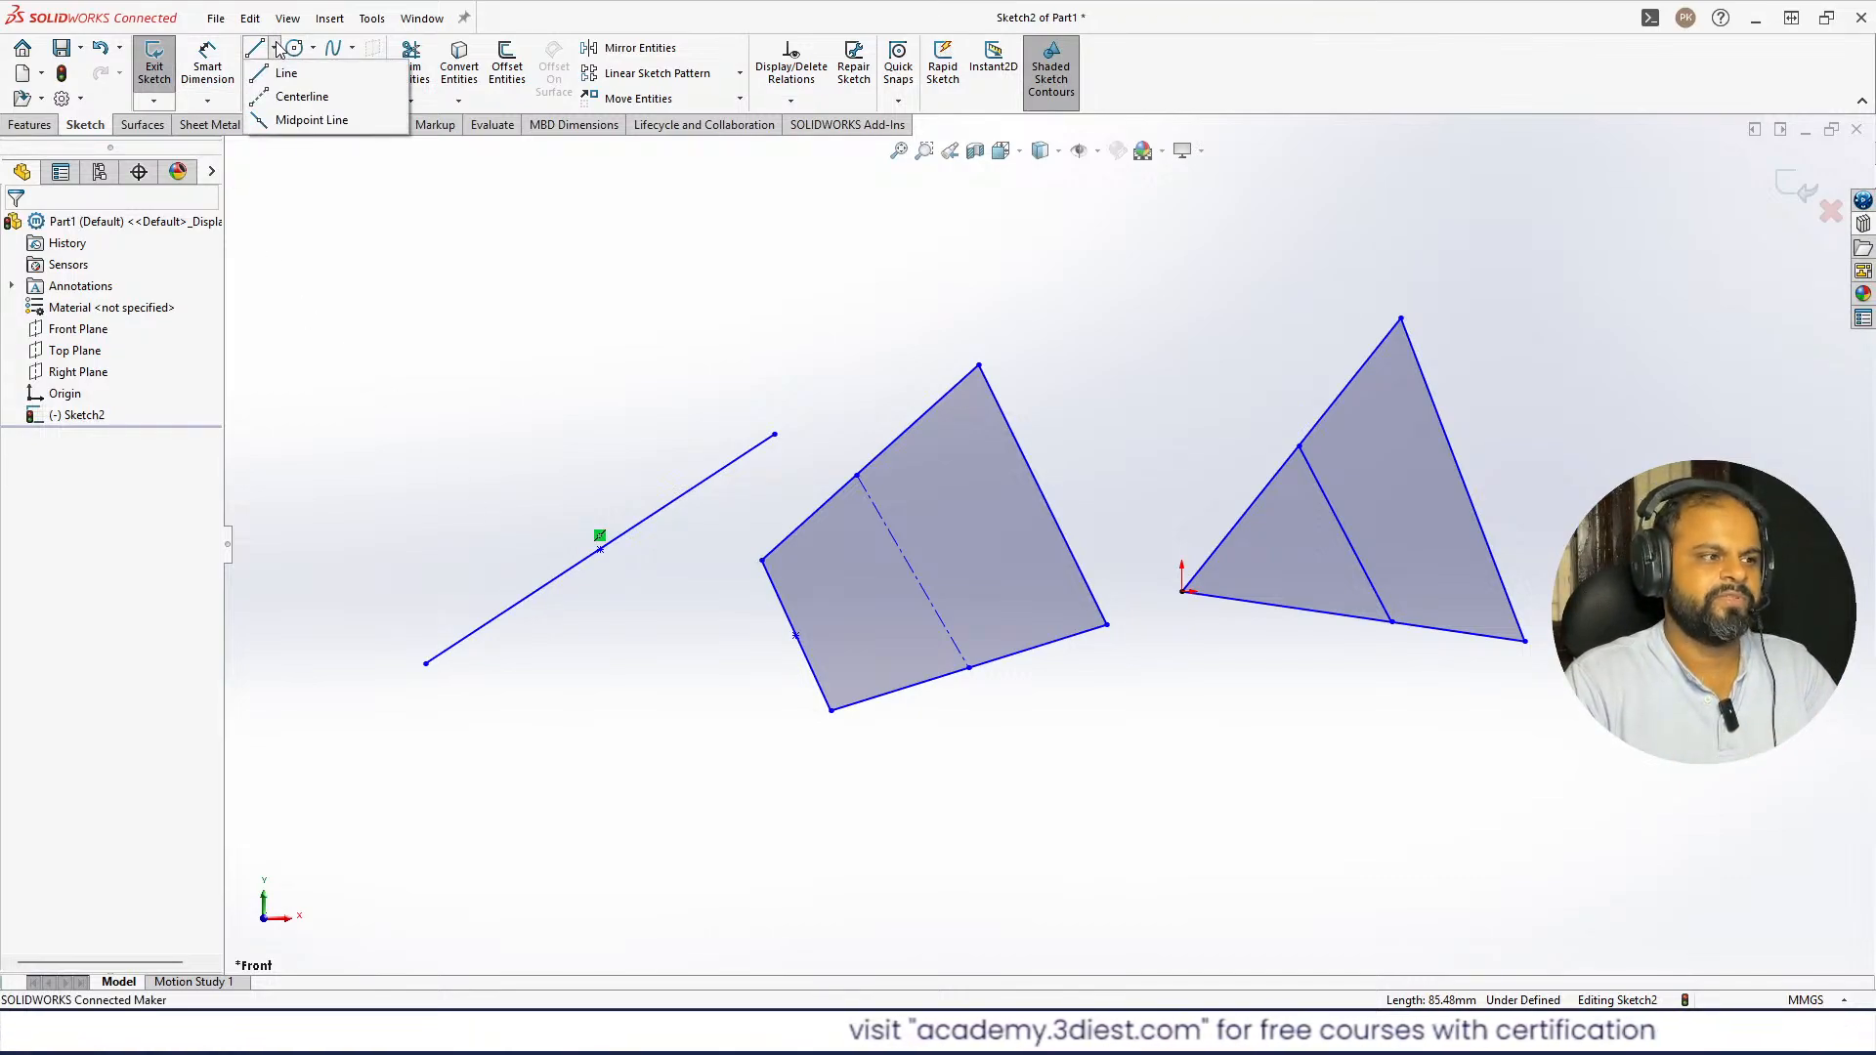
pyautogui.click(310, 120)
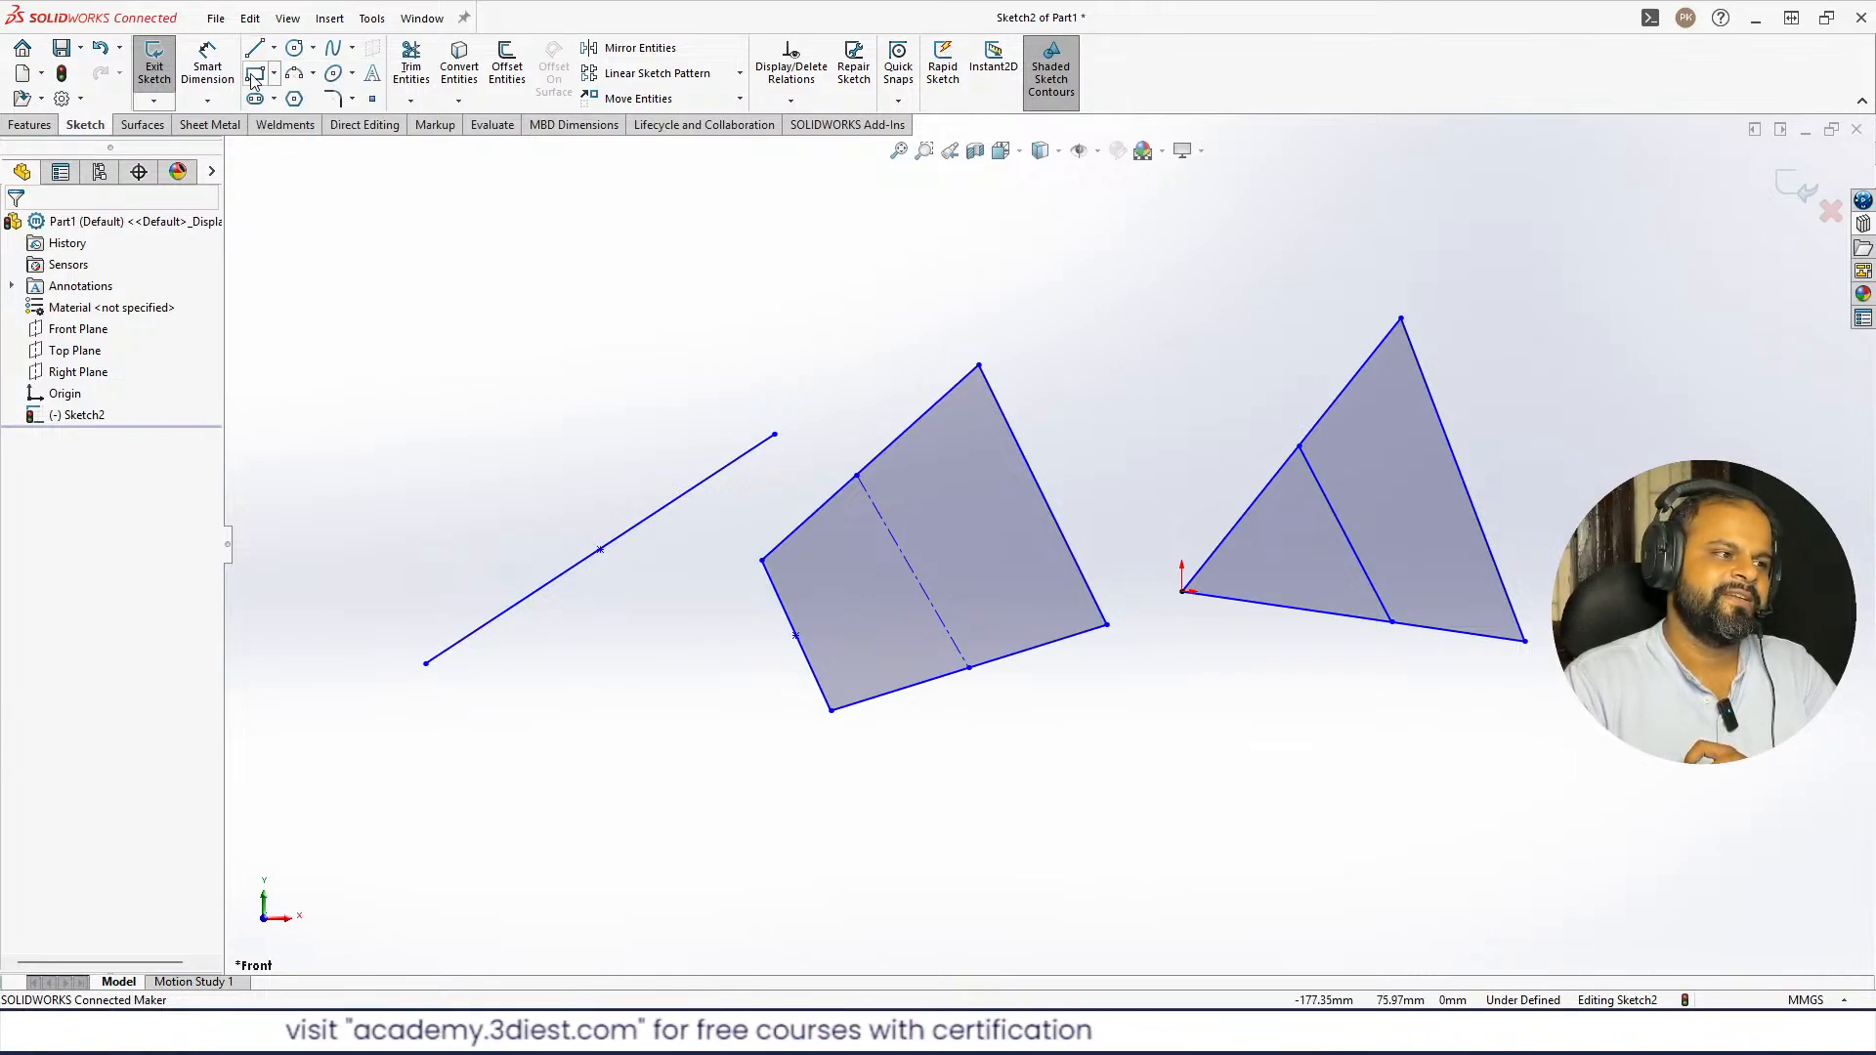
pyautogui.click(276, 50)
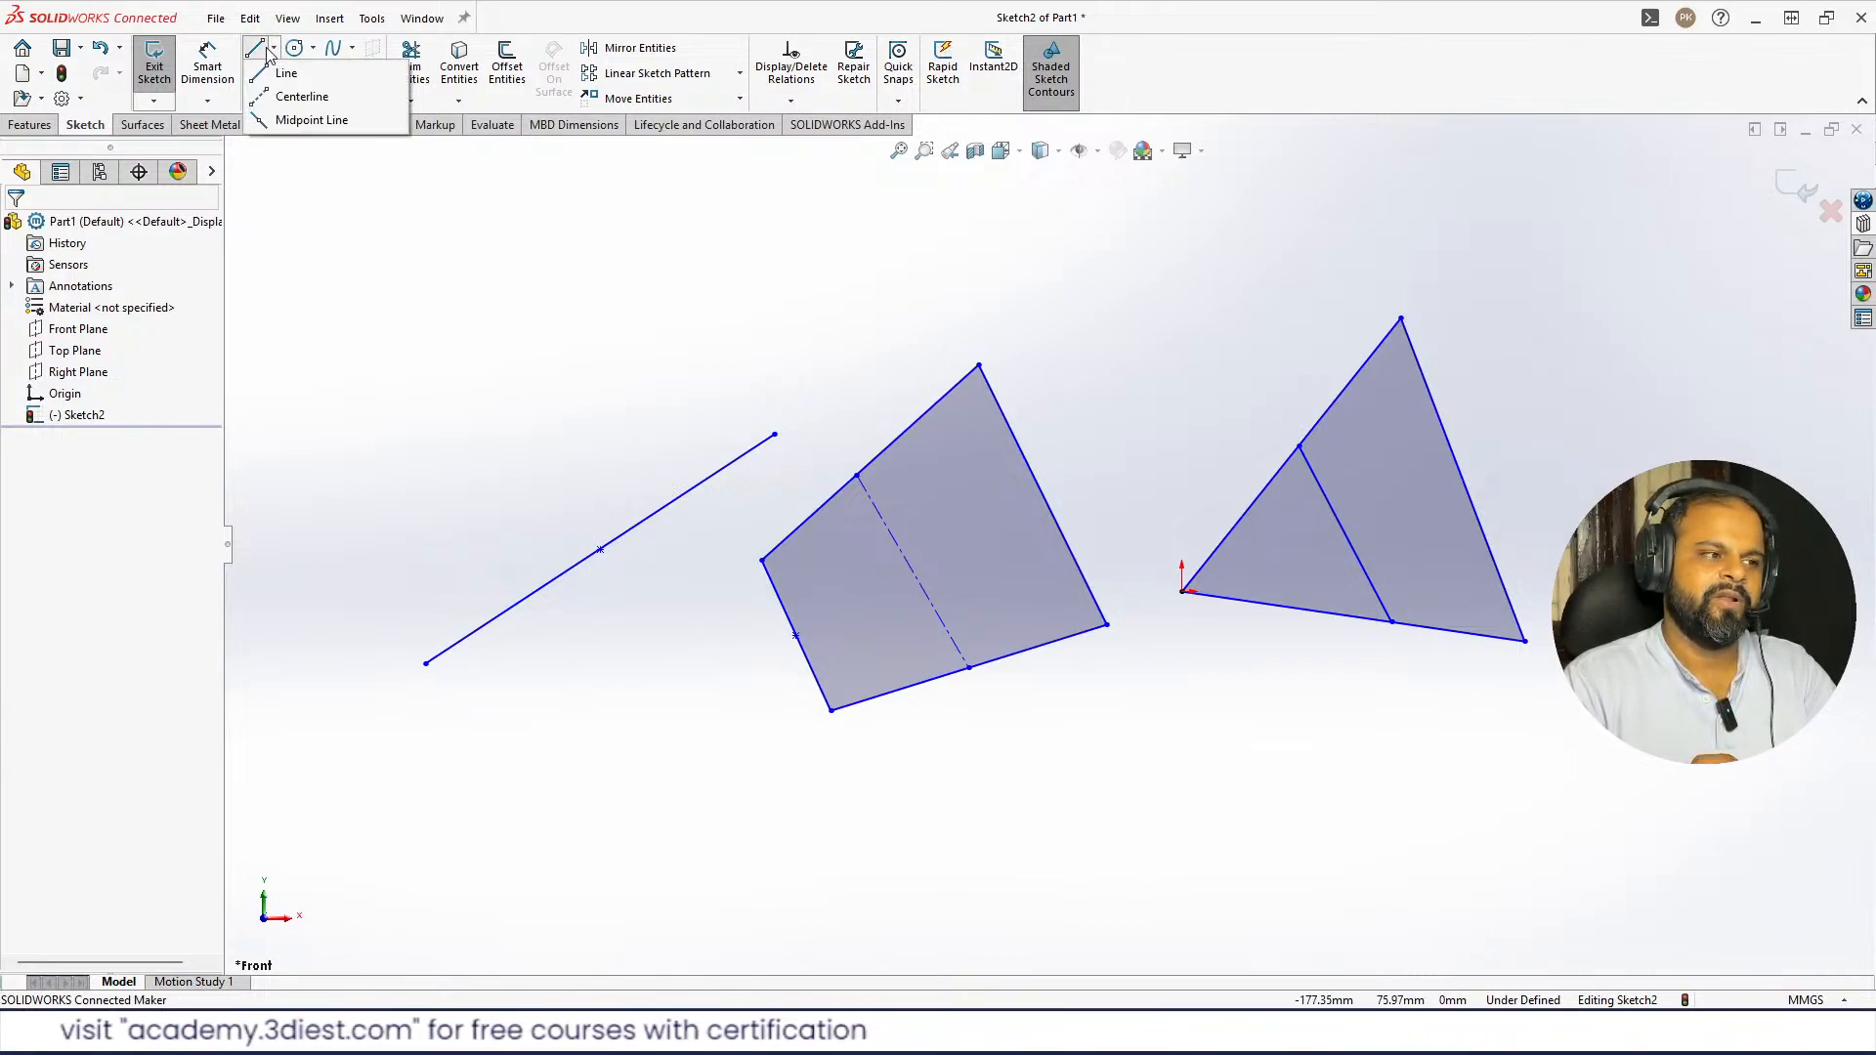
pyautogui.click(366, 362)
pyautogui.scroll(5, 813, 463)
pyautogui.scroll(-5, 1341, 549)
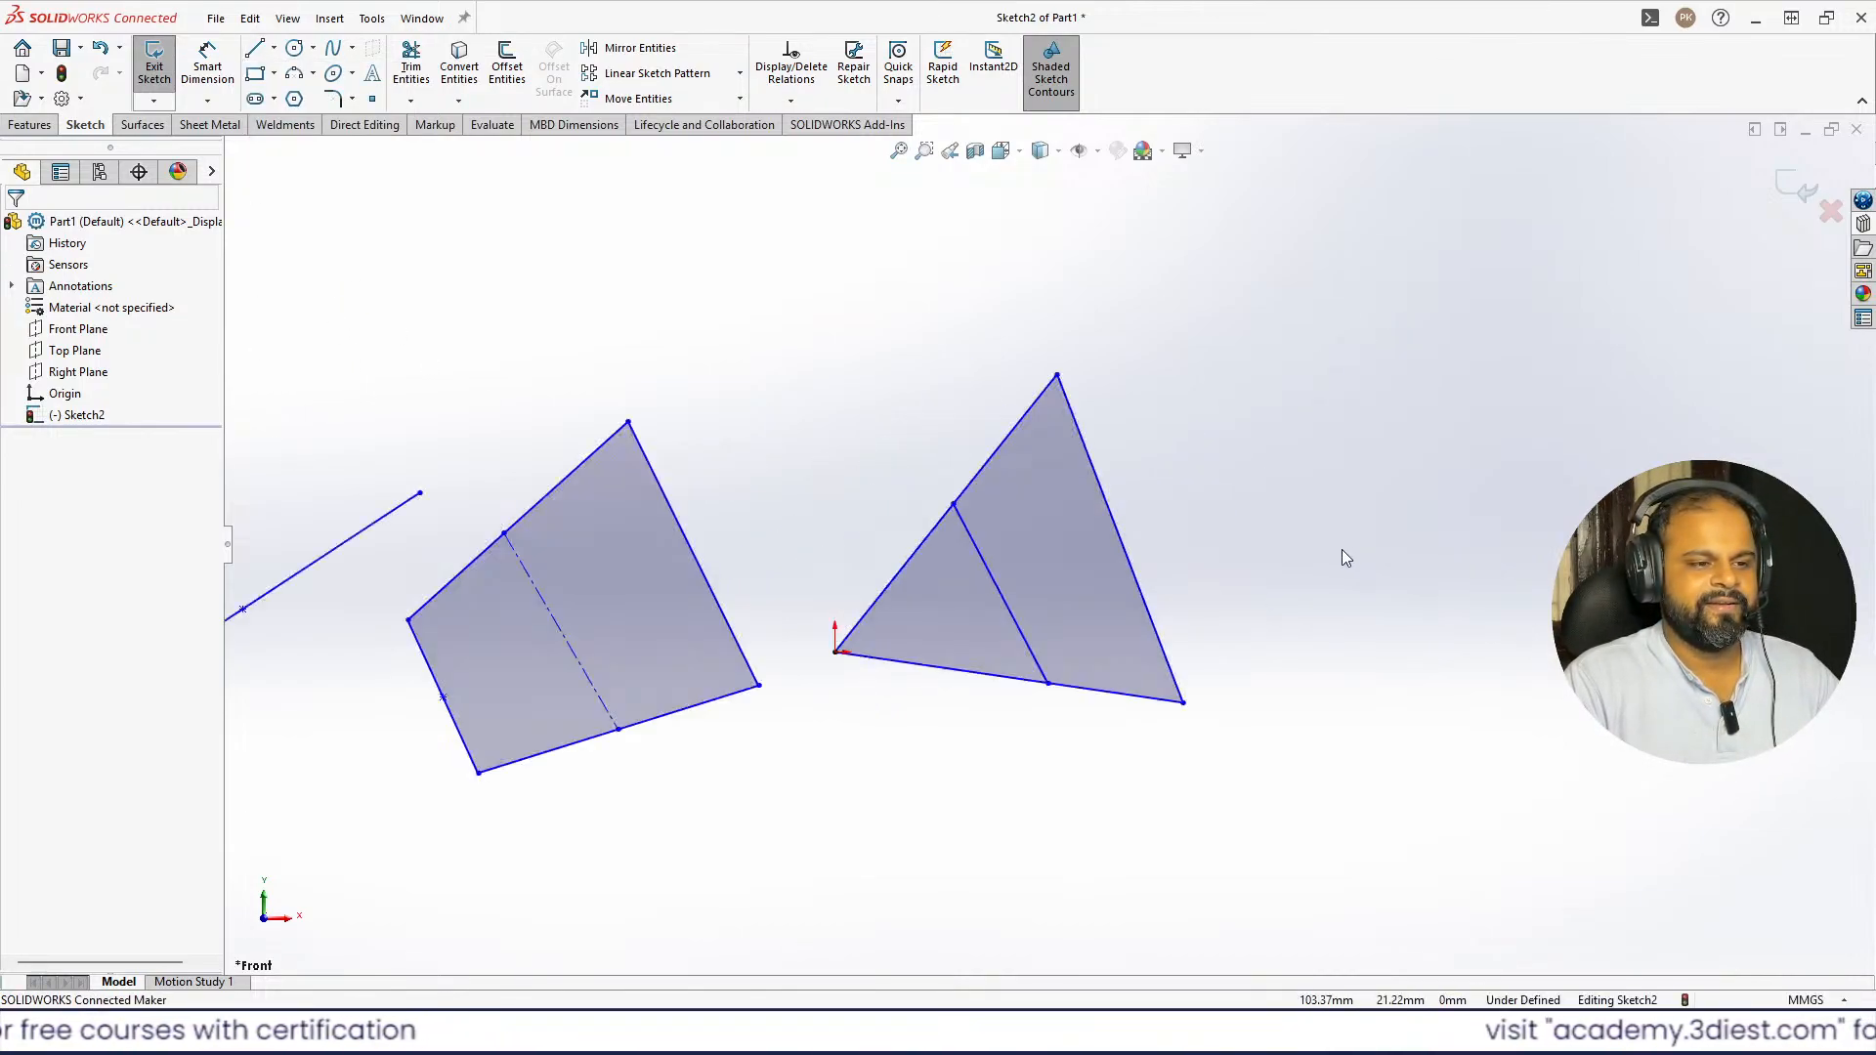
pyautogui.scroll(3, 1153, 399)
pyautogui.scroll(-3, 1006, 640)
pyautogui.scroll(2, 1045, 539)
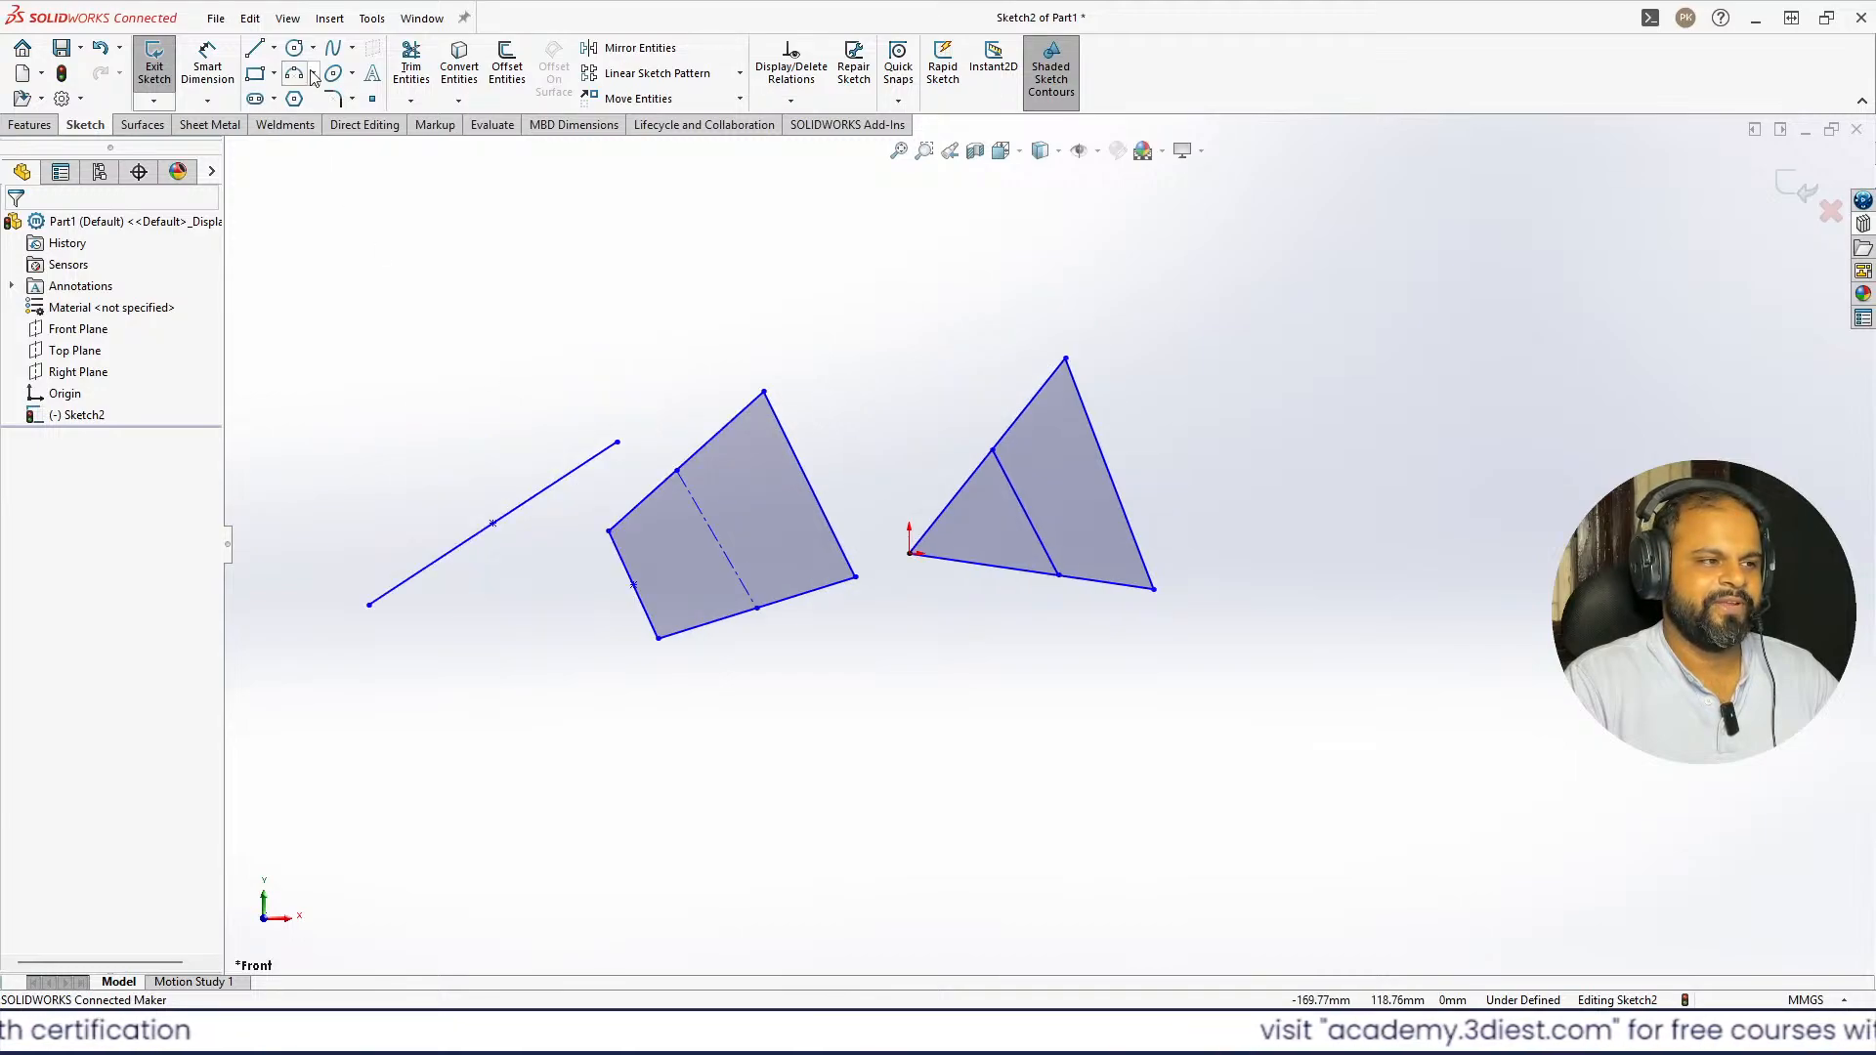
pyautogui.click(312, 47)
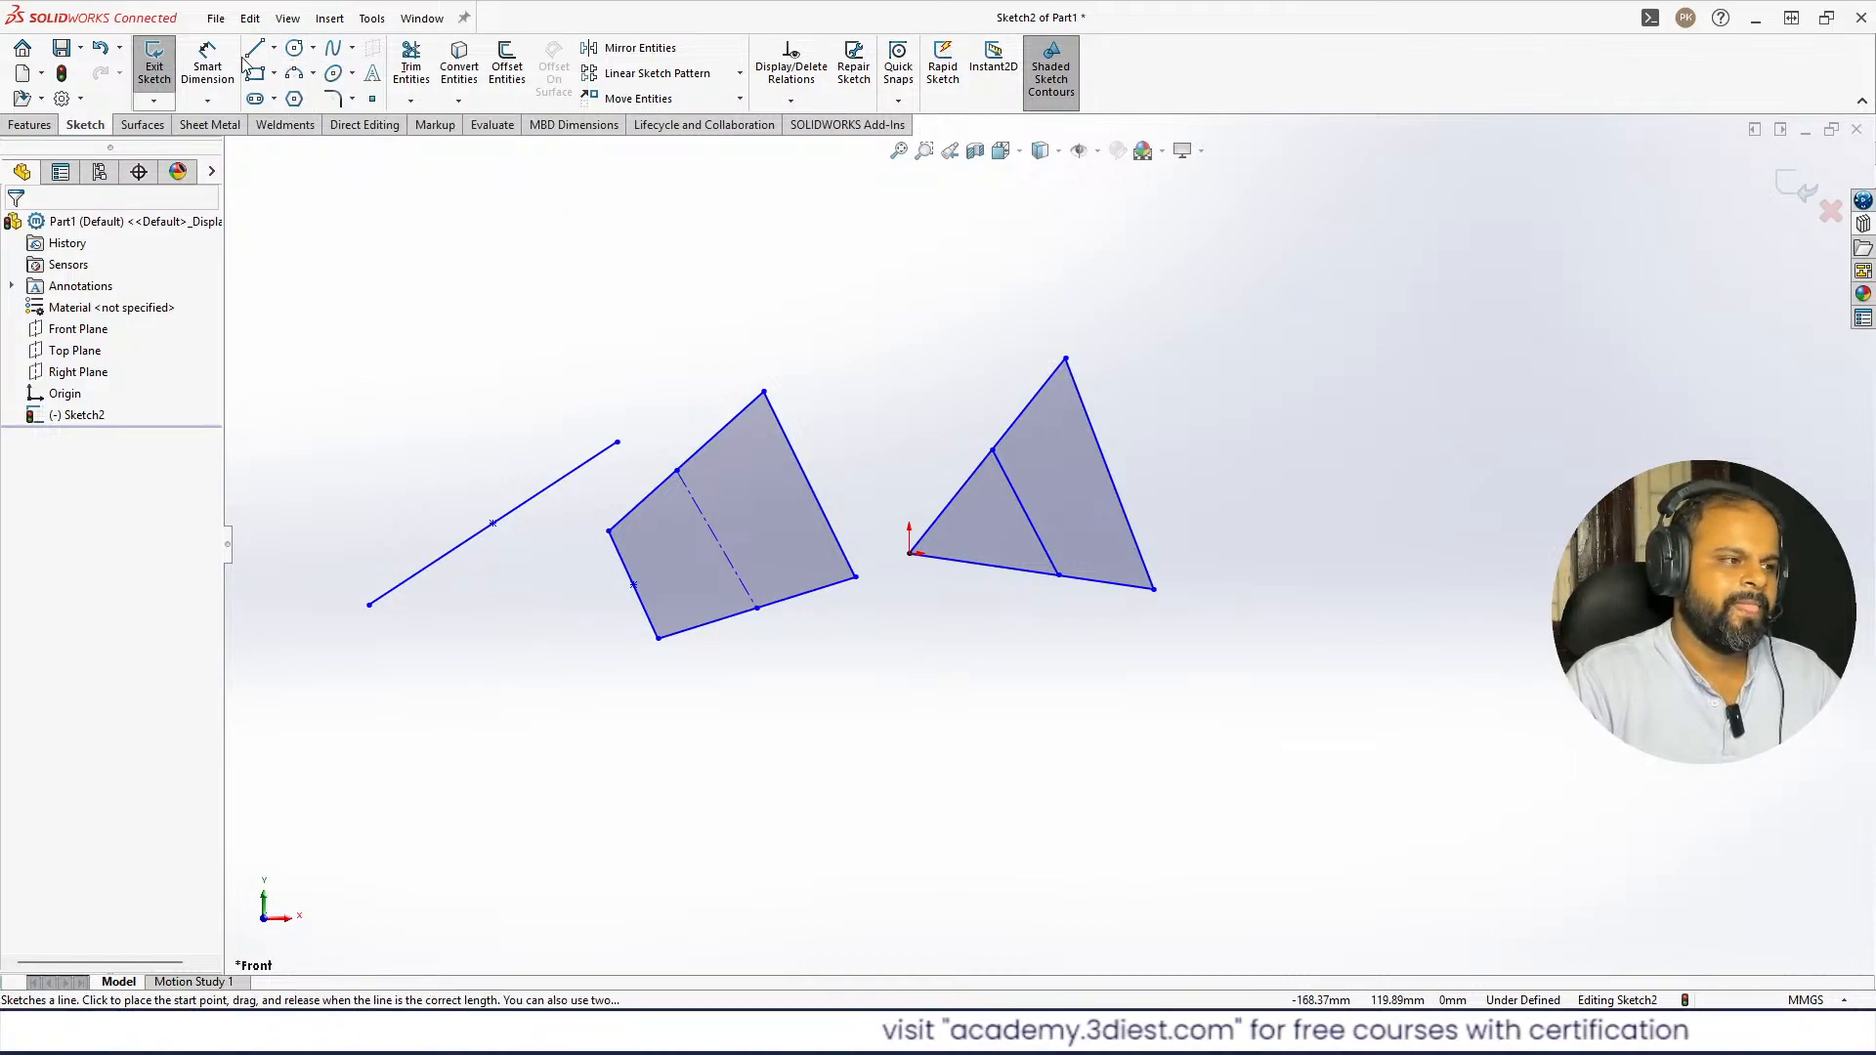
pyautogui.click(275, 73)
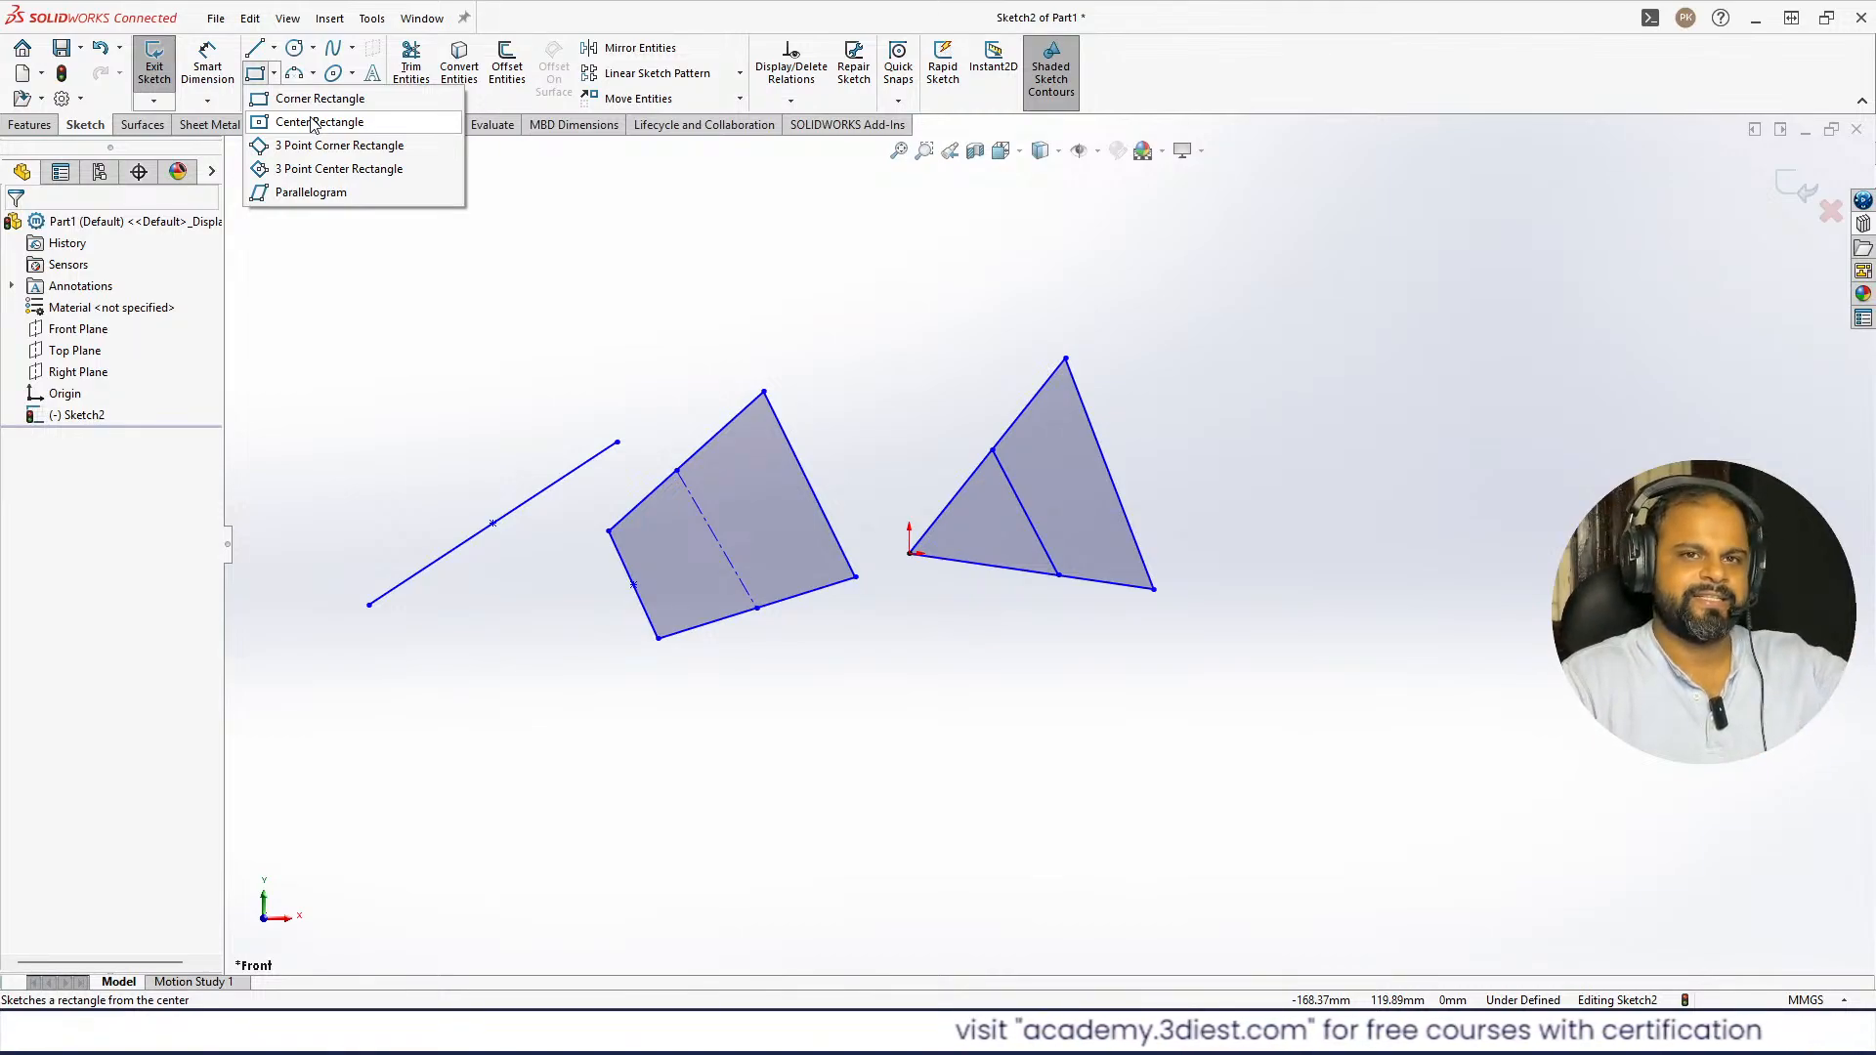
pyautogui.click(375, 271)
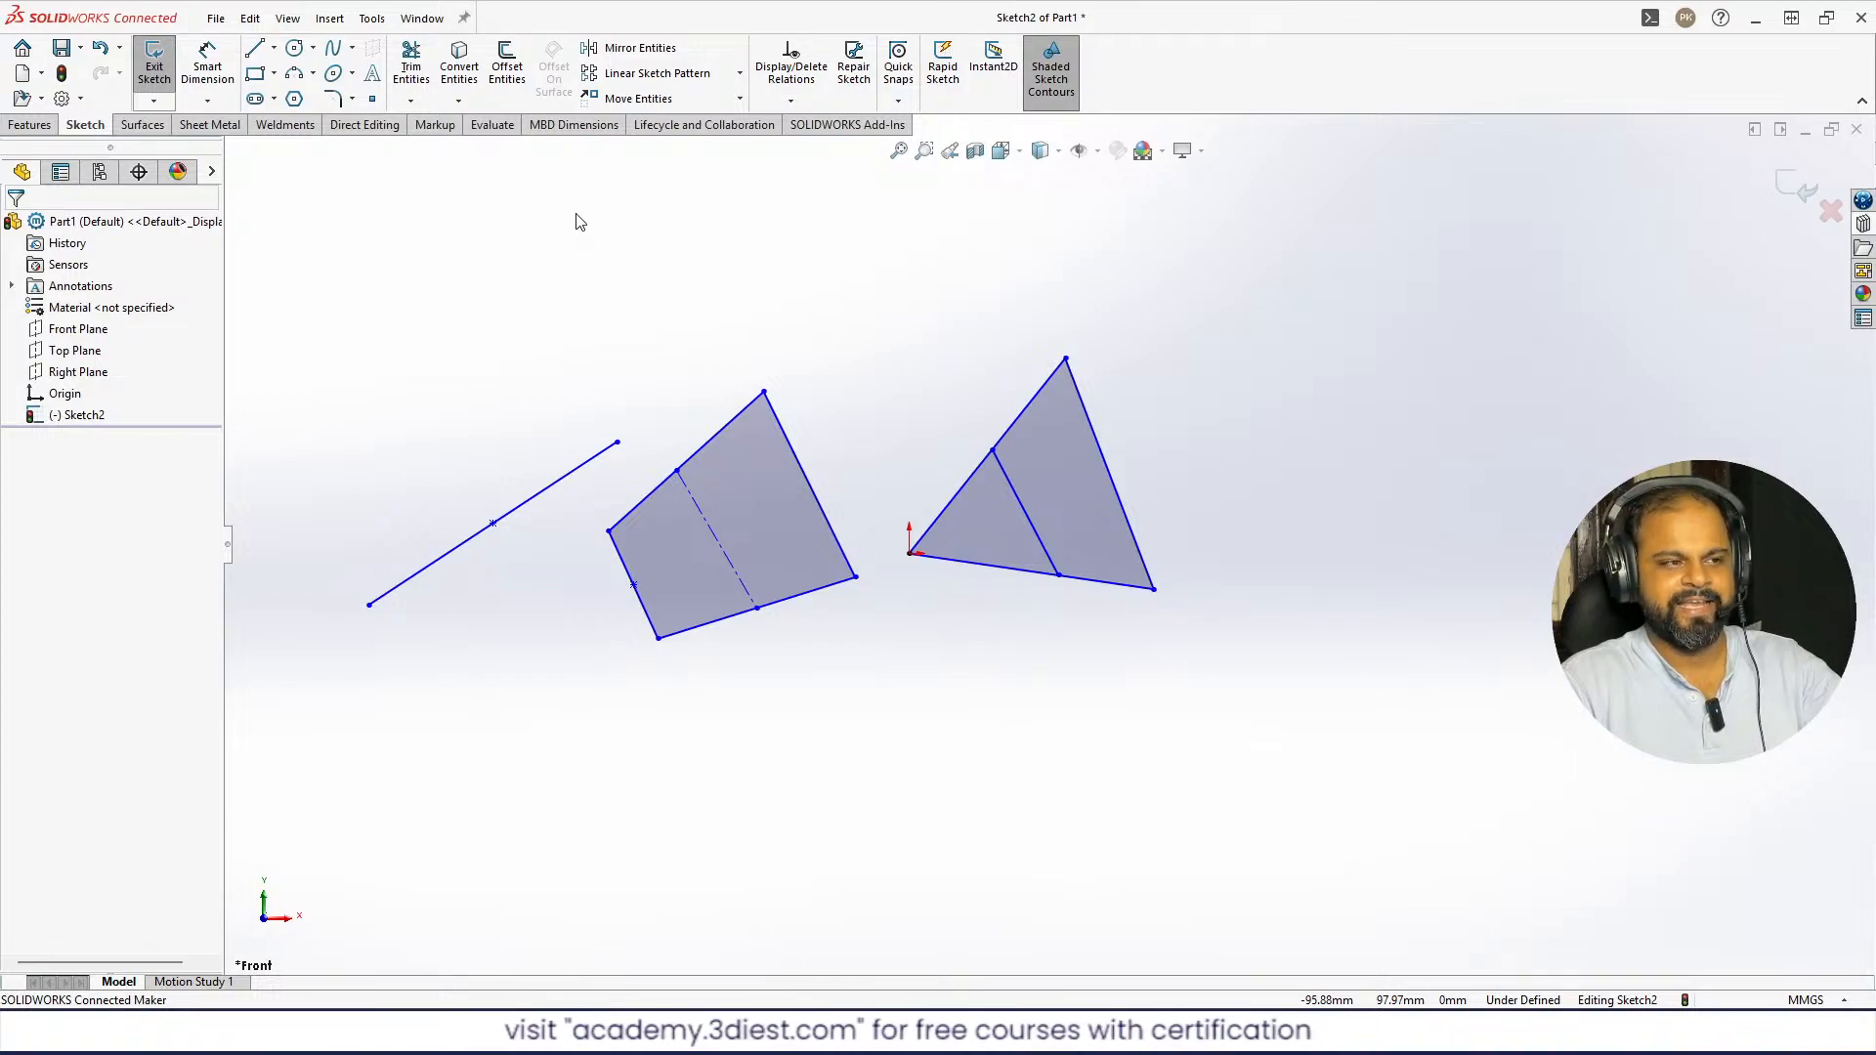
pyautogui.click(275, 74)
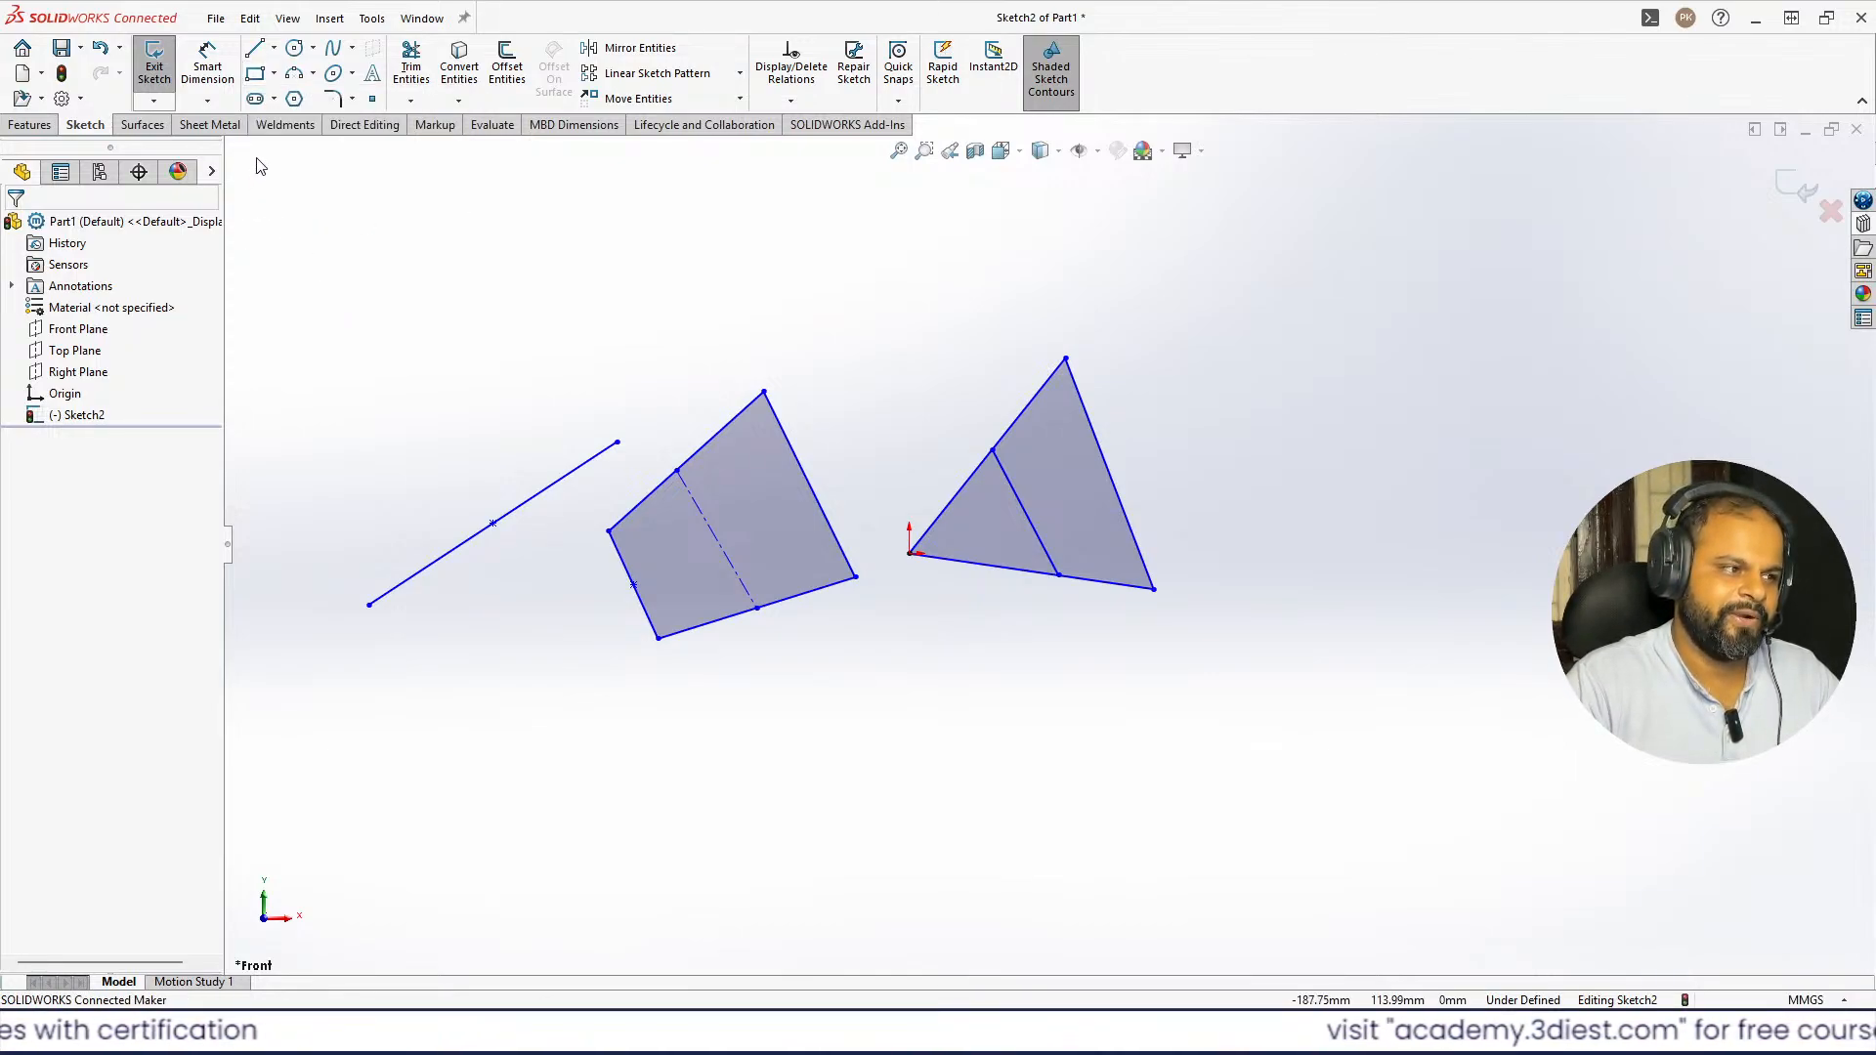
pyautogui.click(313, 74)
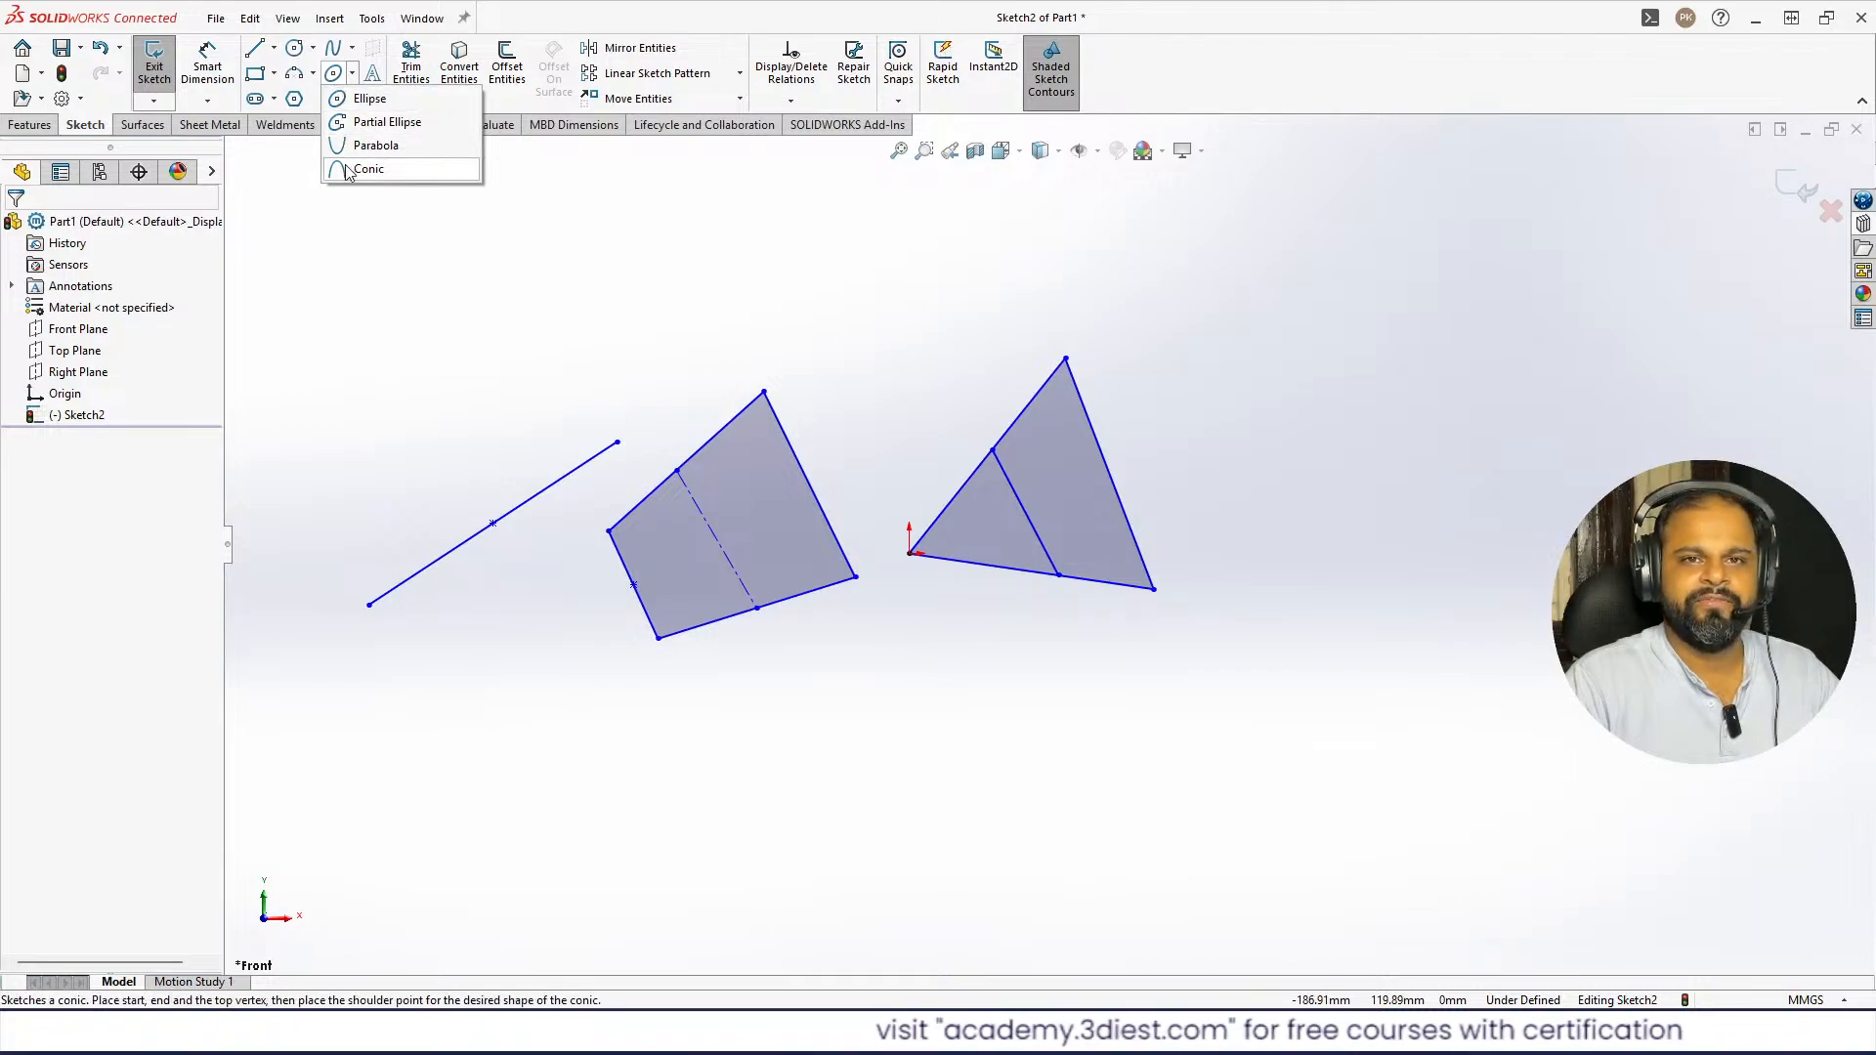
pyautogui.click(350, 49)
pyautogui.click(349, 49)
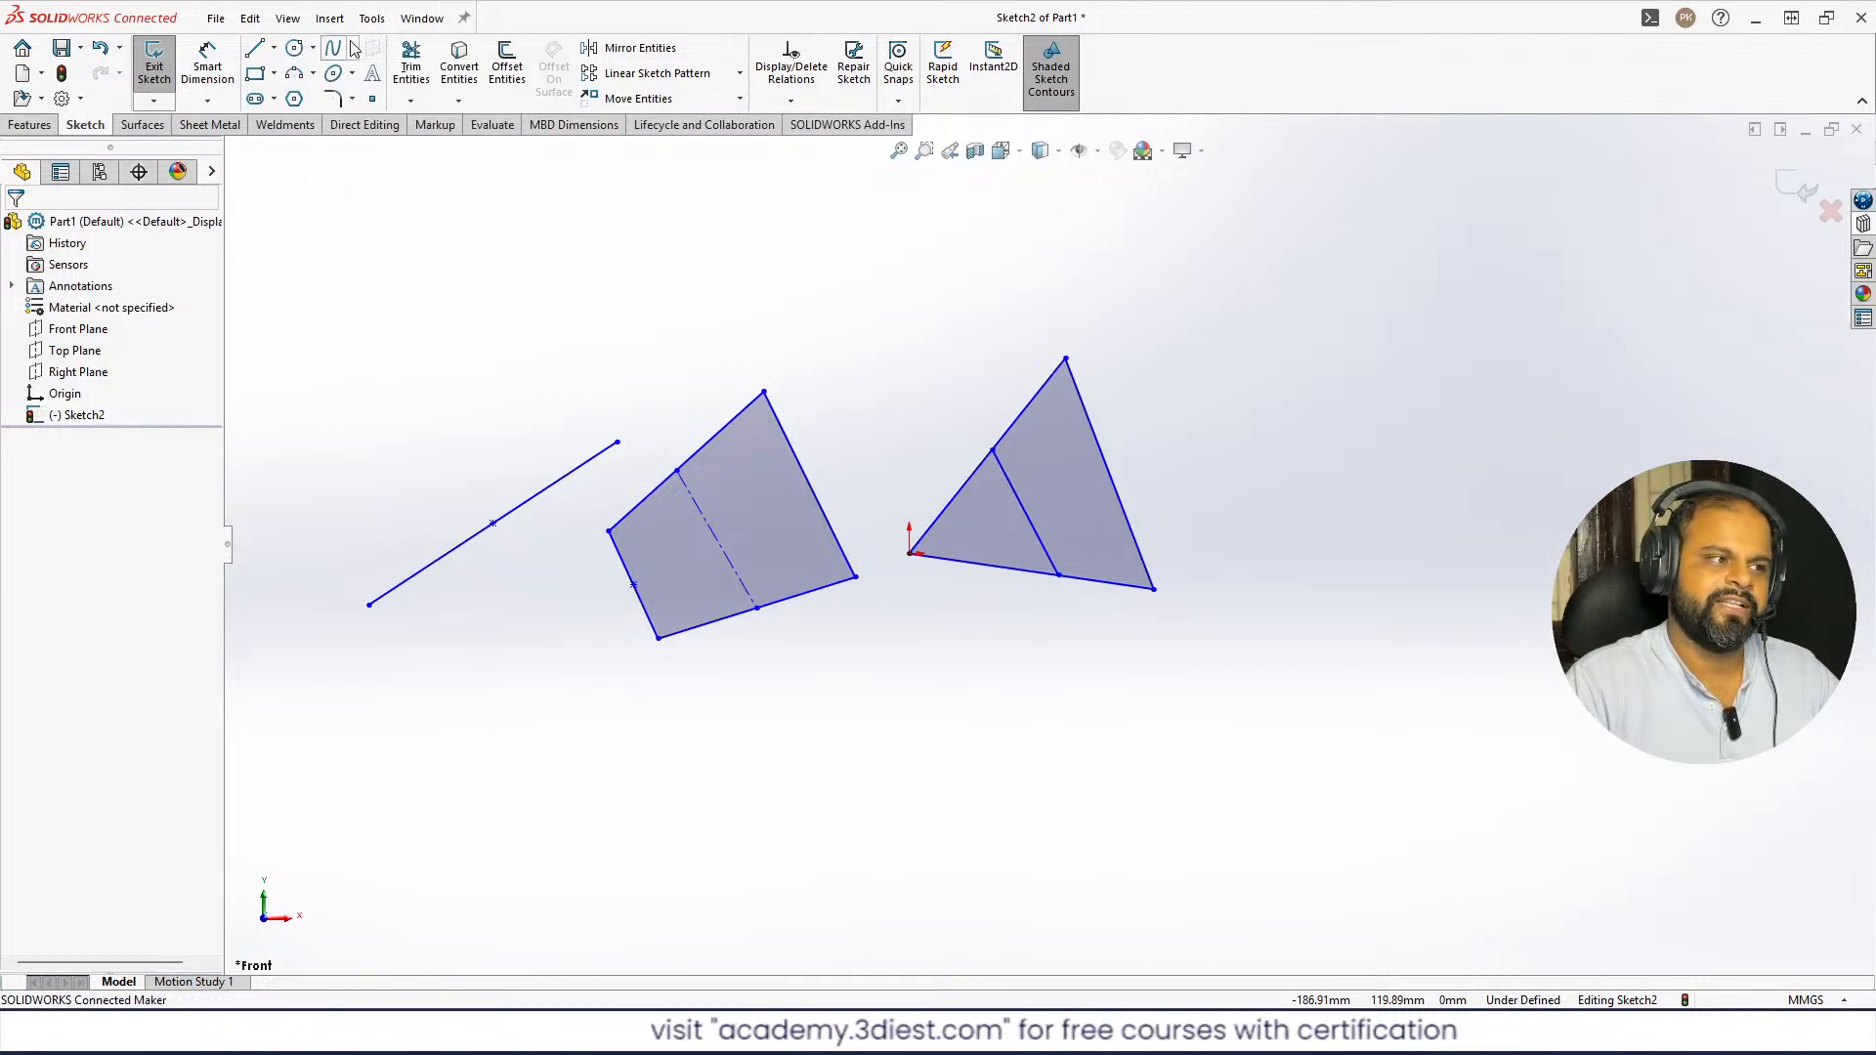
# - Draw a closed free-form spline through eight points to the right of the triangle, ending on its start point
pyautogui.click(352, 55)
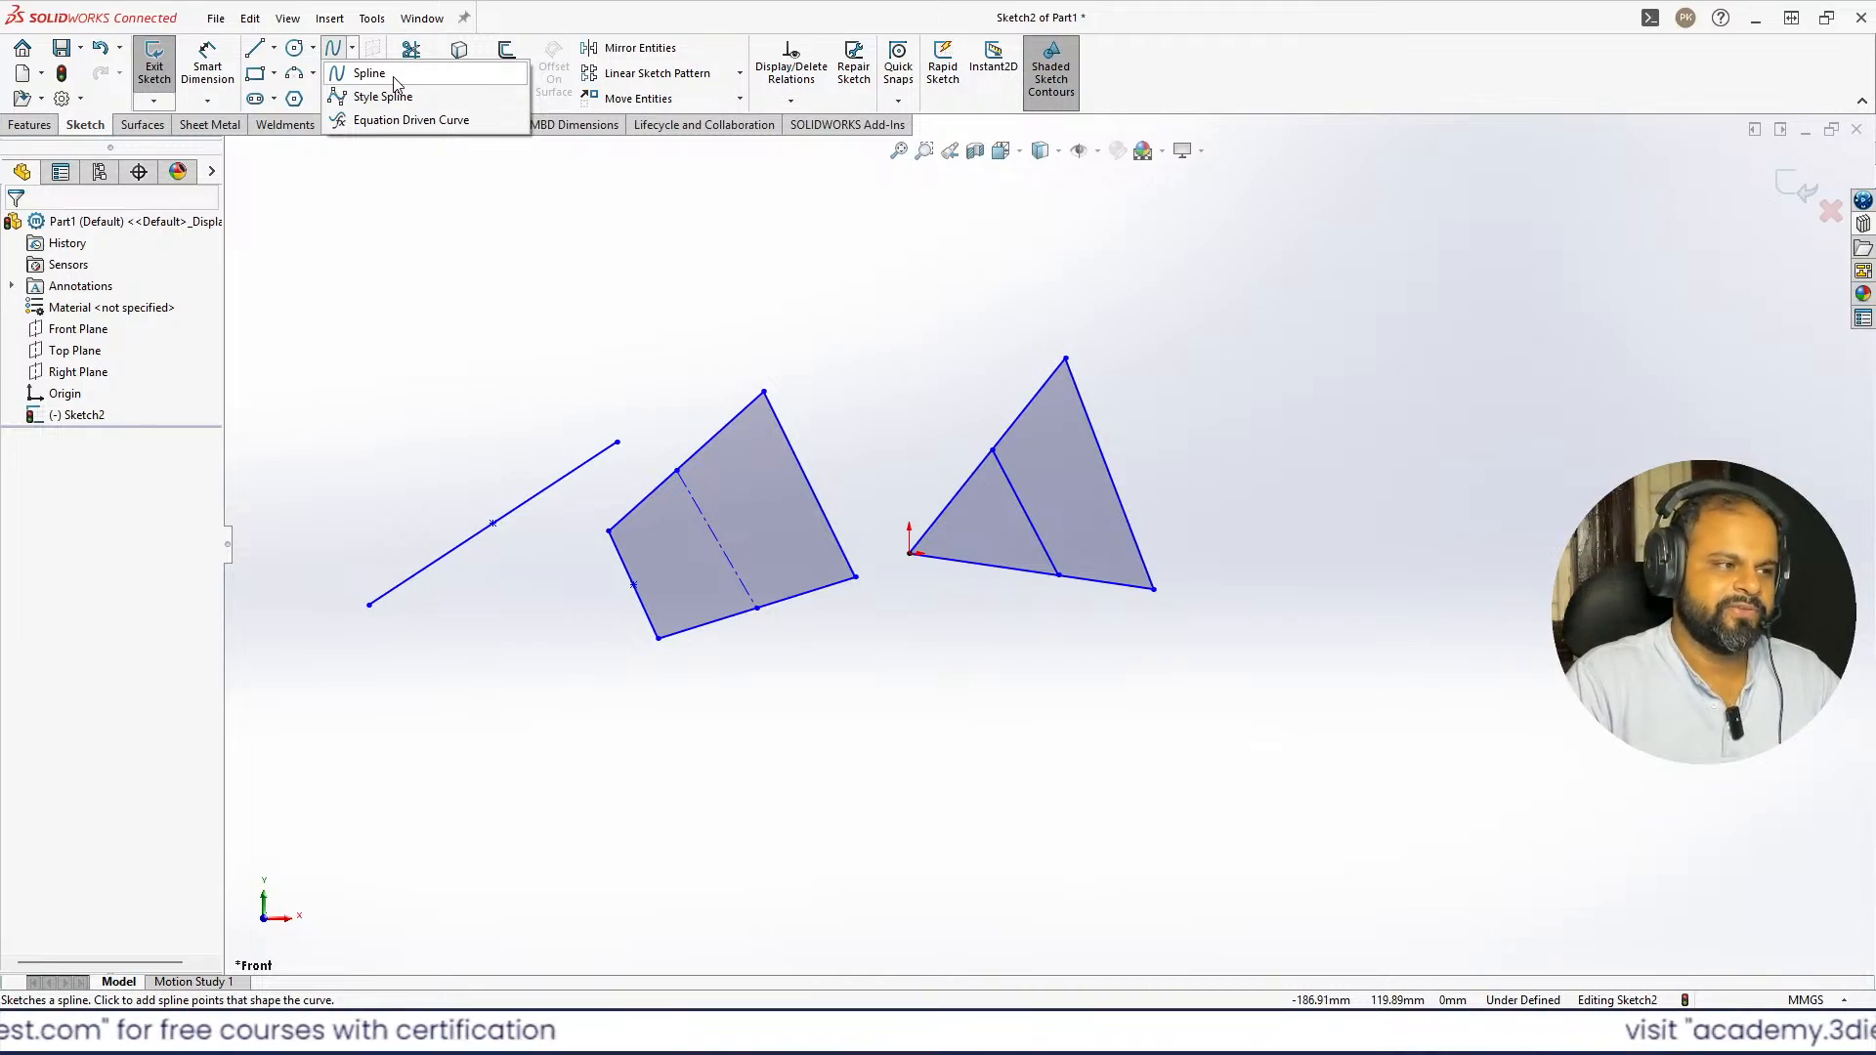
pyautogui.click(383, 88)
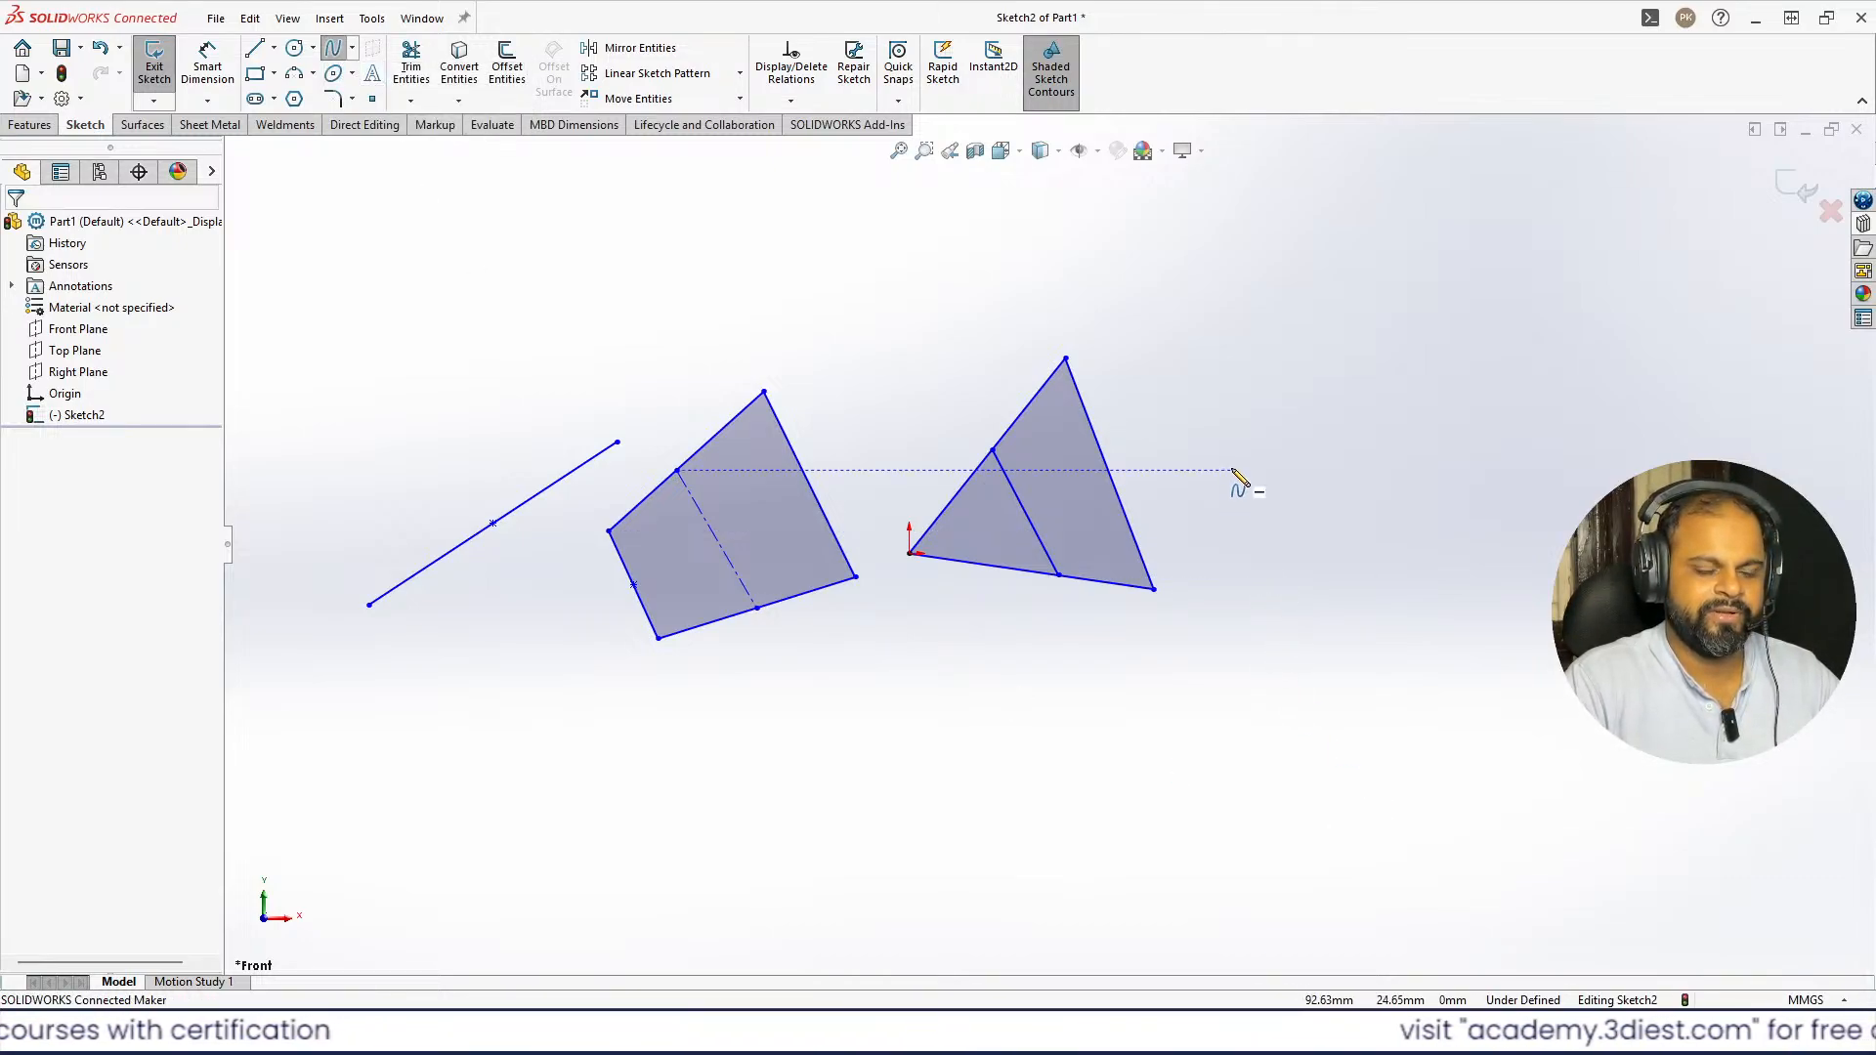
pyautogui.click(1257, 470)
pyautogui.click(1353, 351)
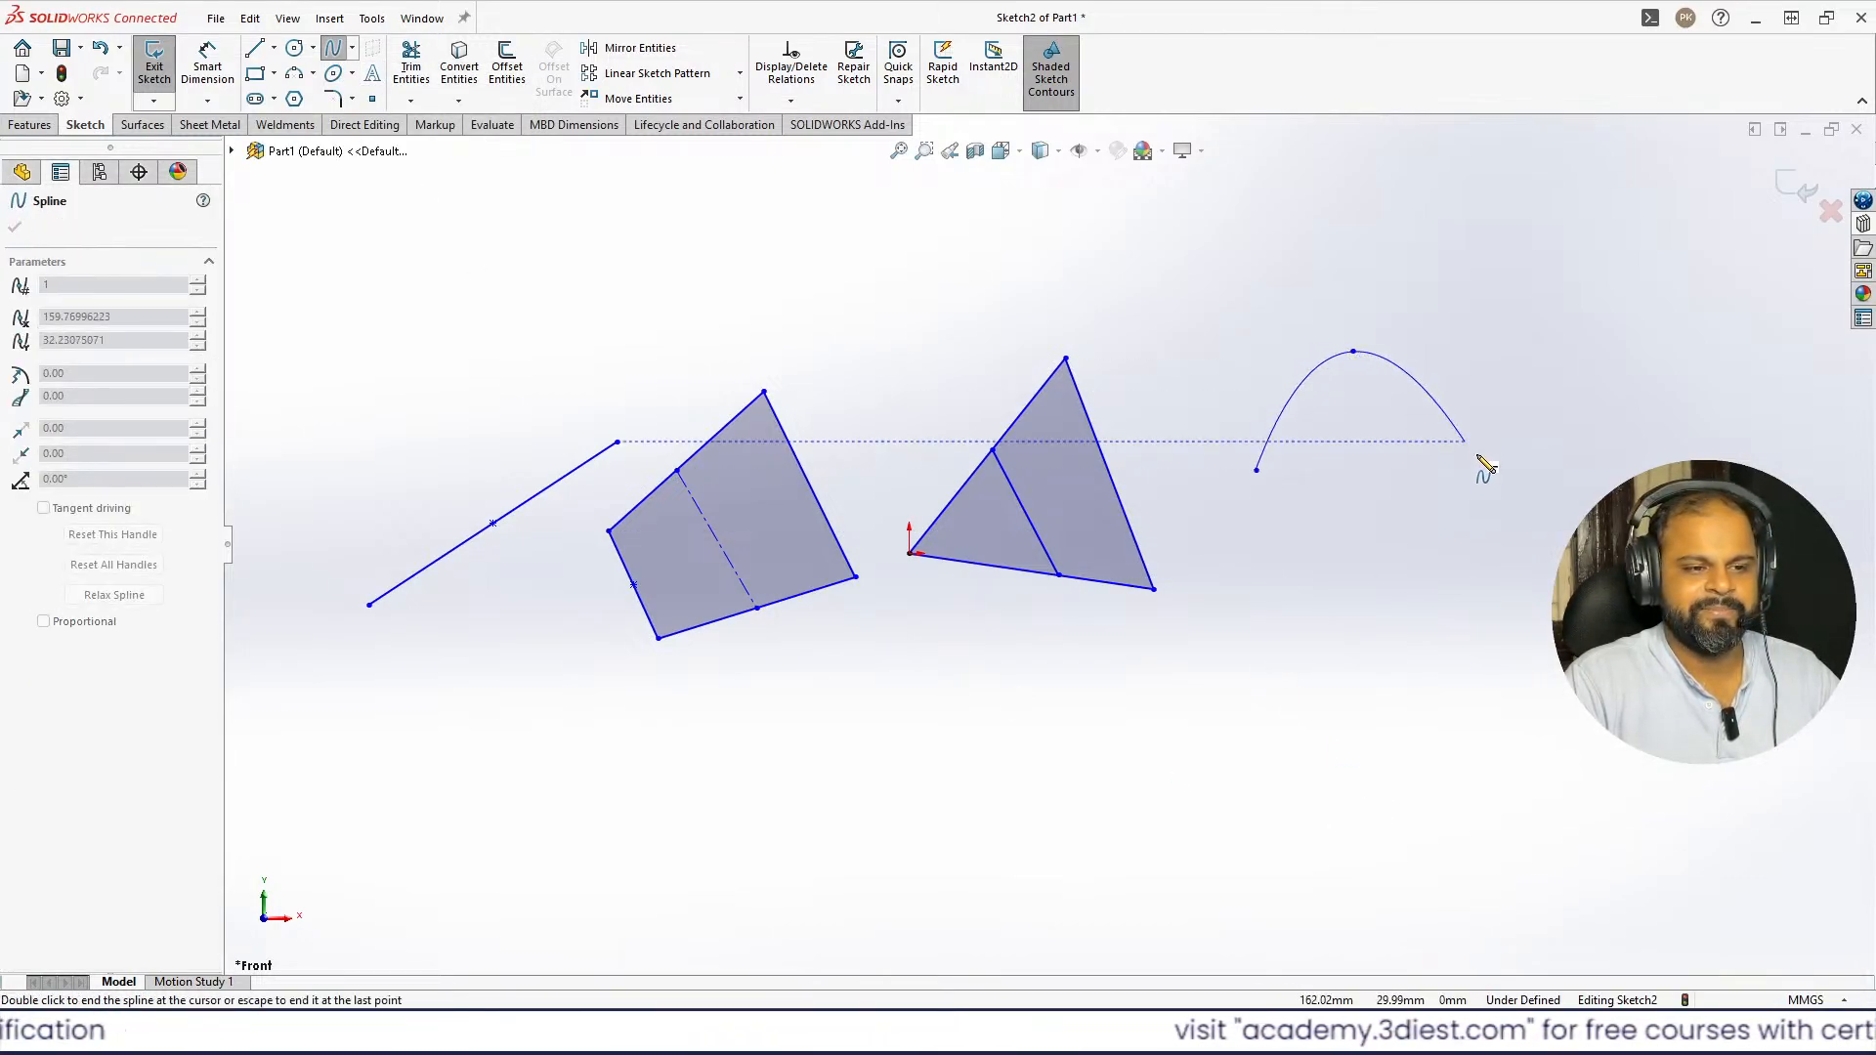
pyautogui.click(1492, 475)
pyautogui.click(1550, 342)
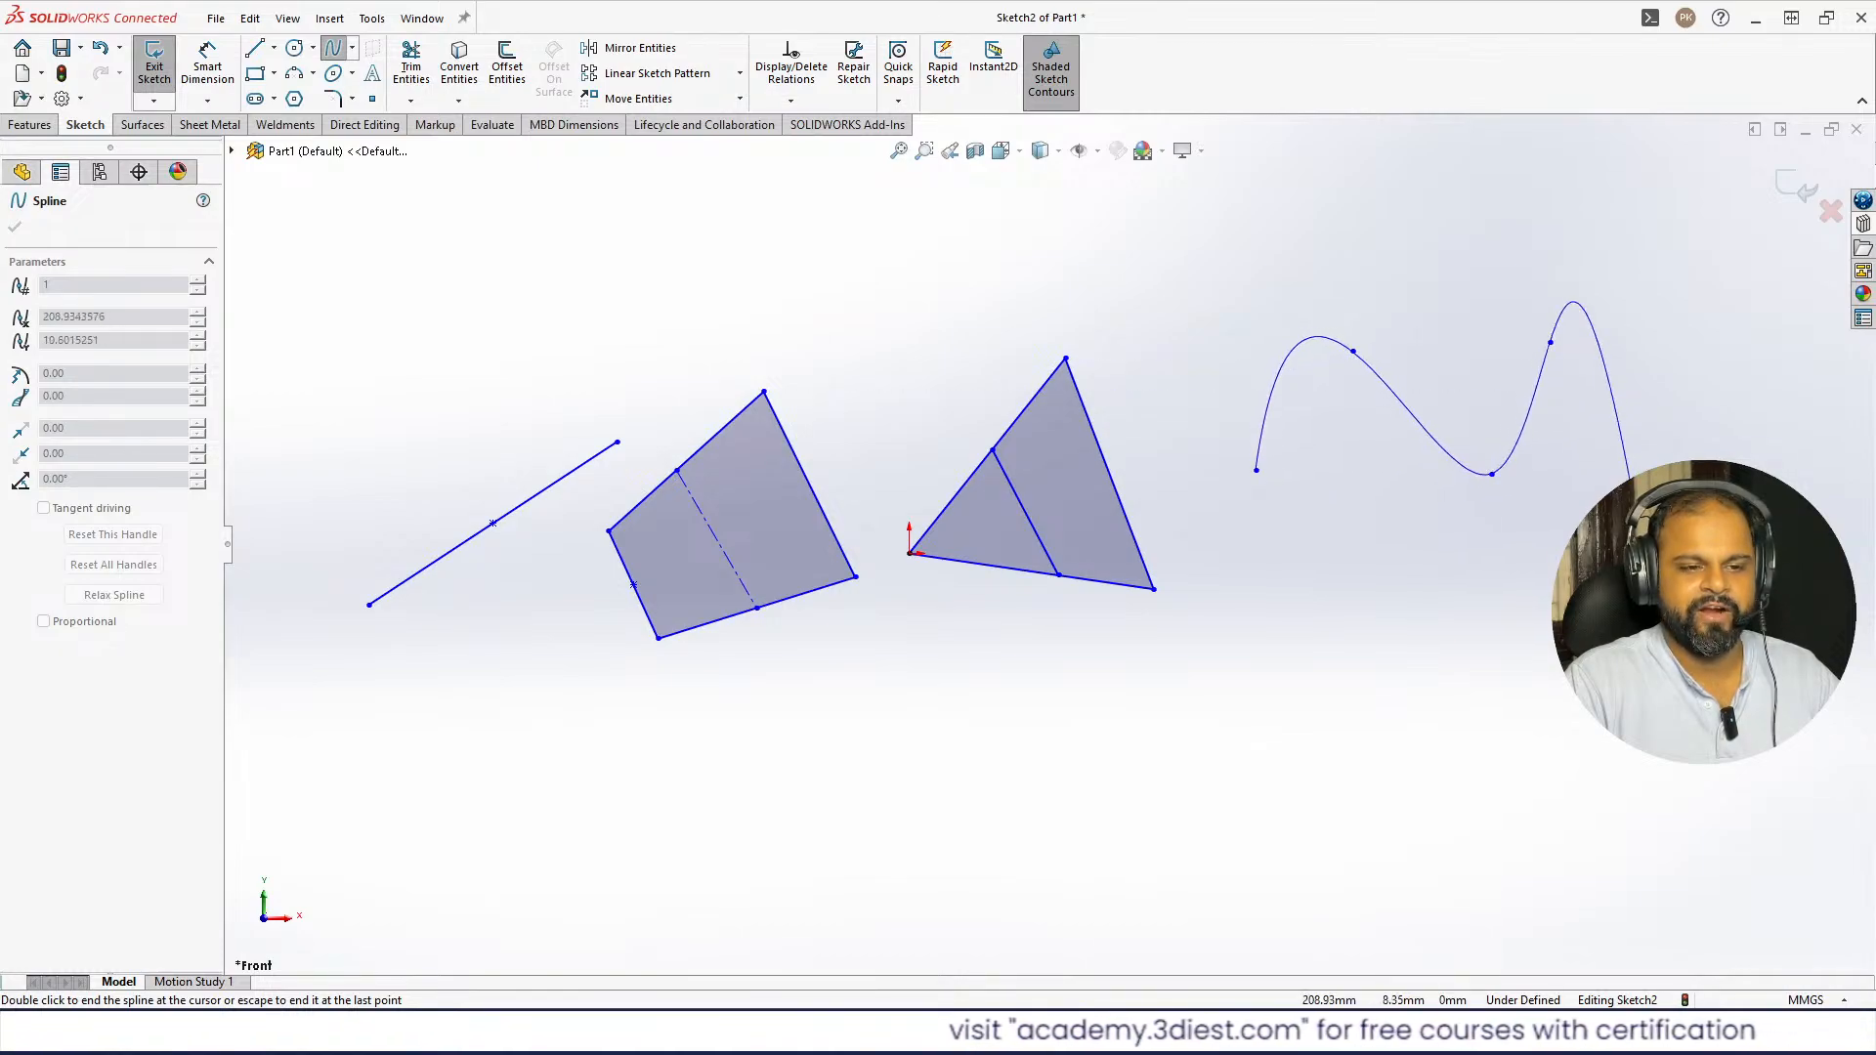
pyautogui.click(1642, 561)
pyautogui.click(1403, 703)
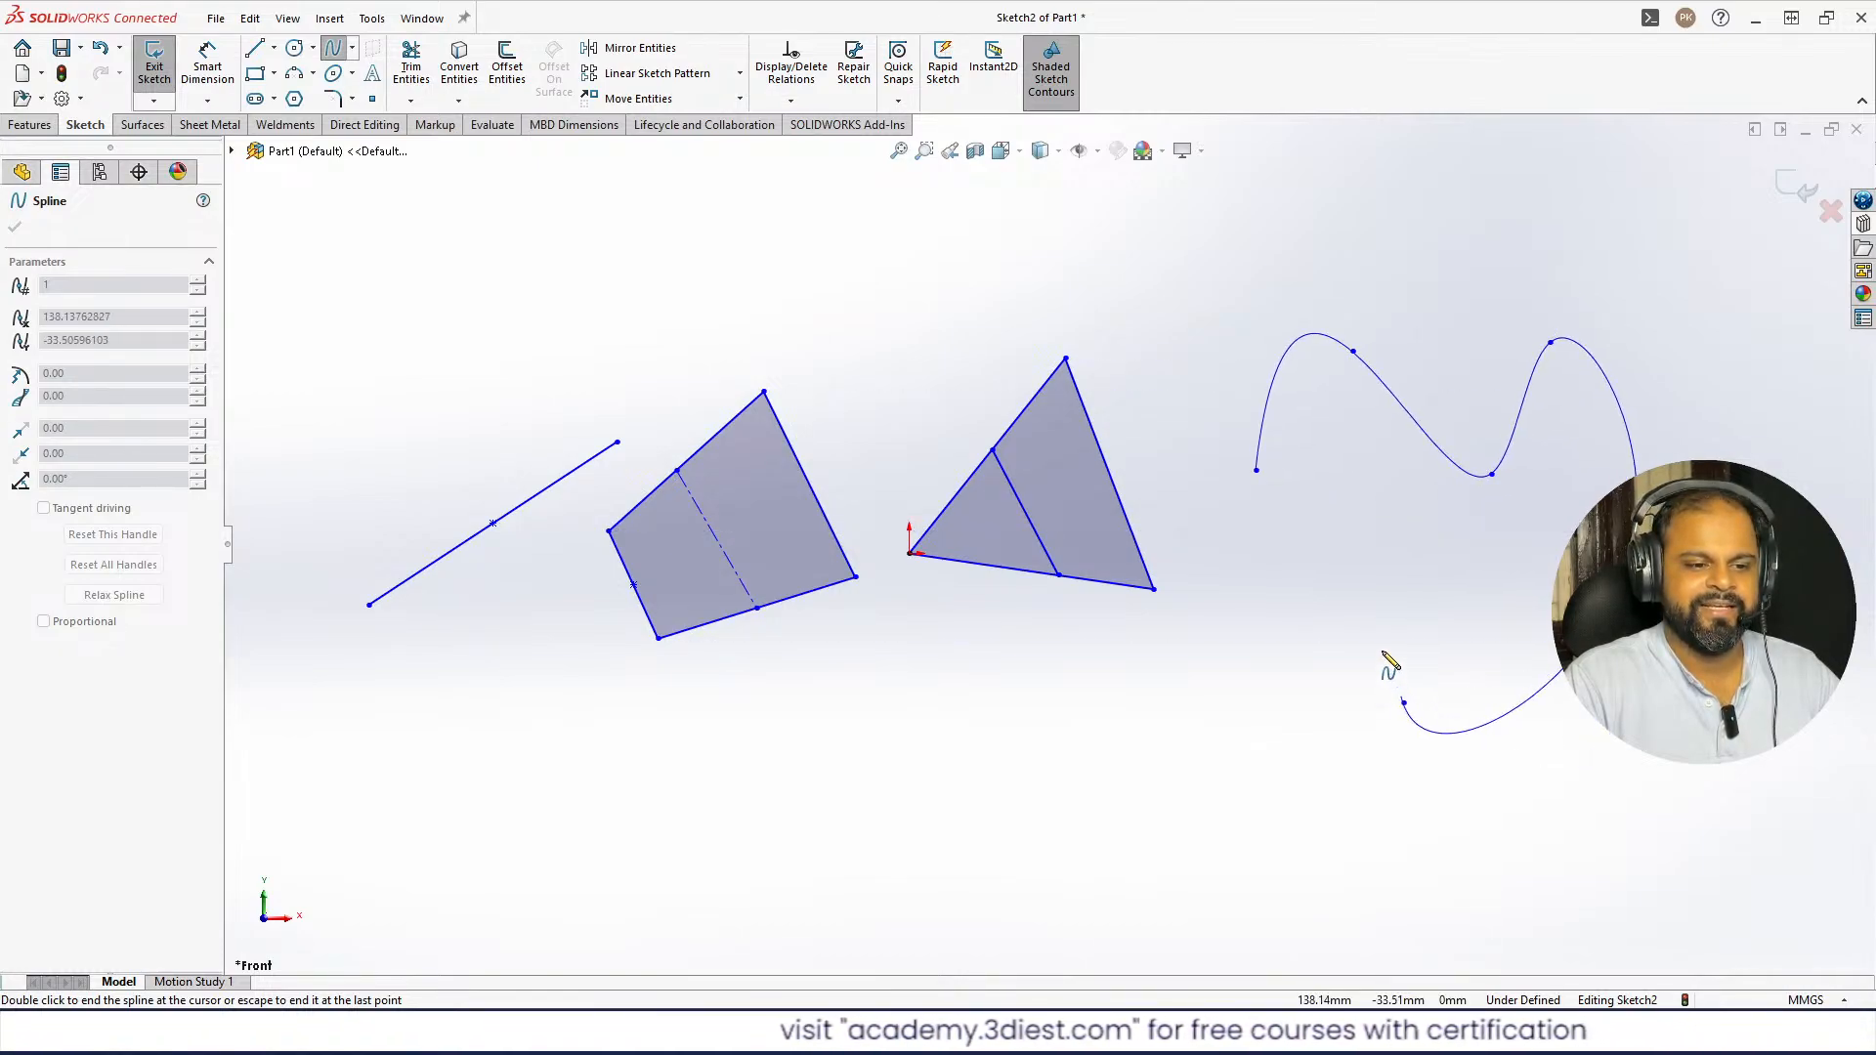
pyautogui.click(1396, 574)
pyautogui.click(1288, 553)
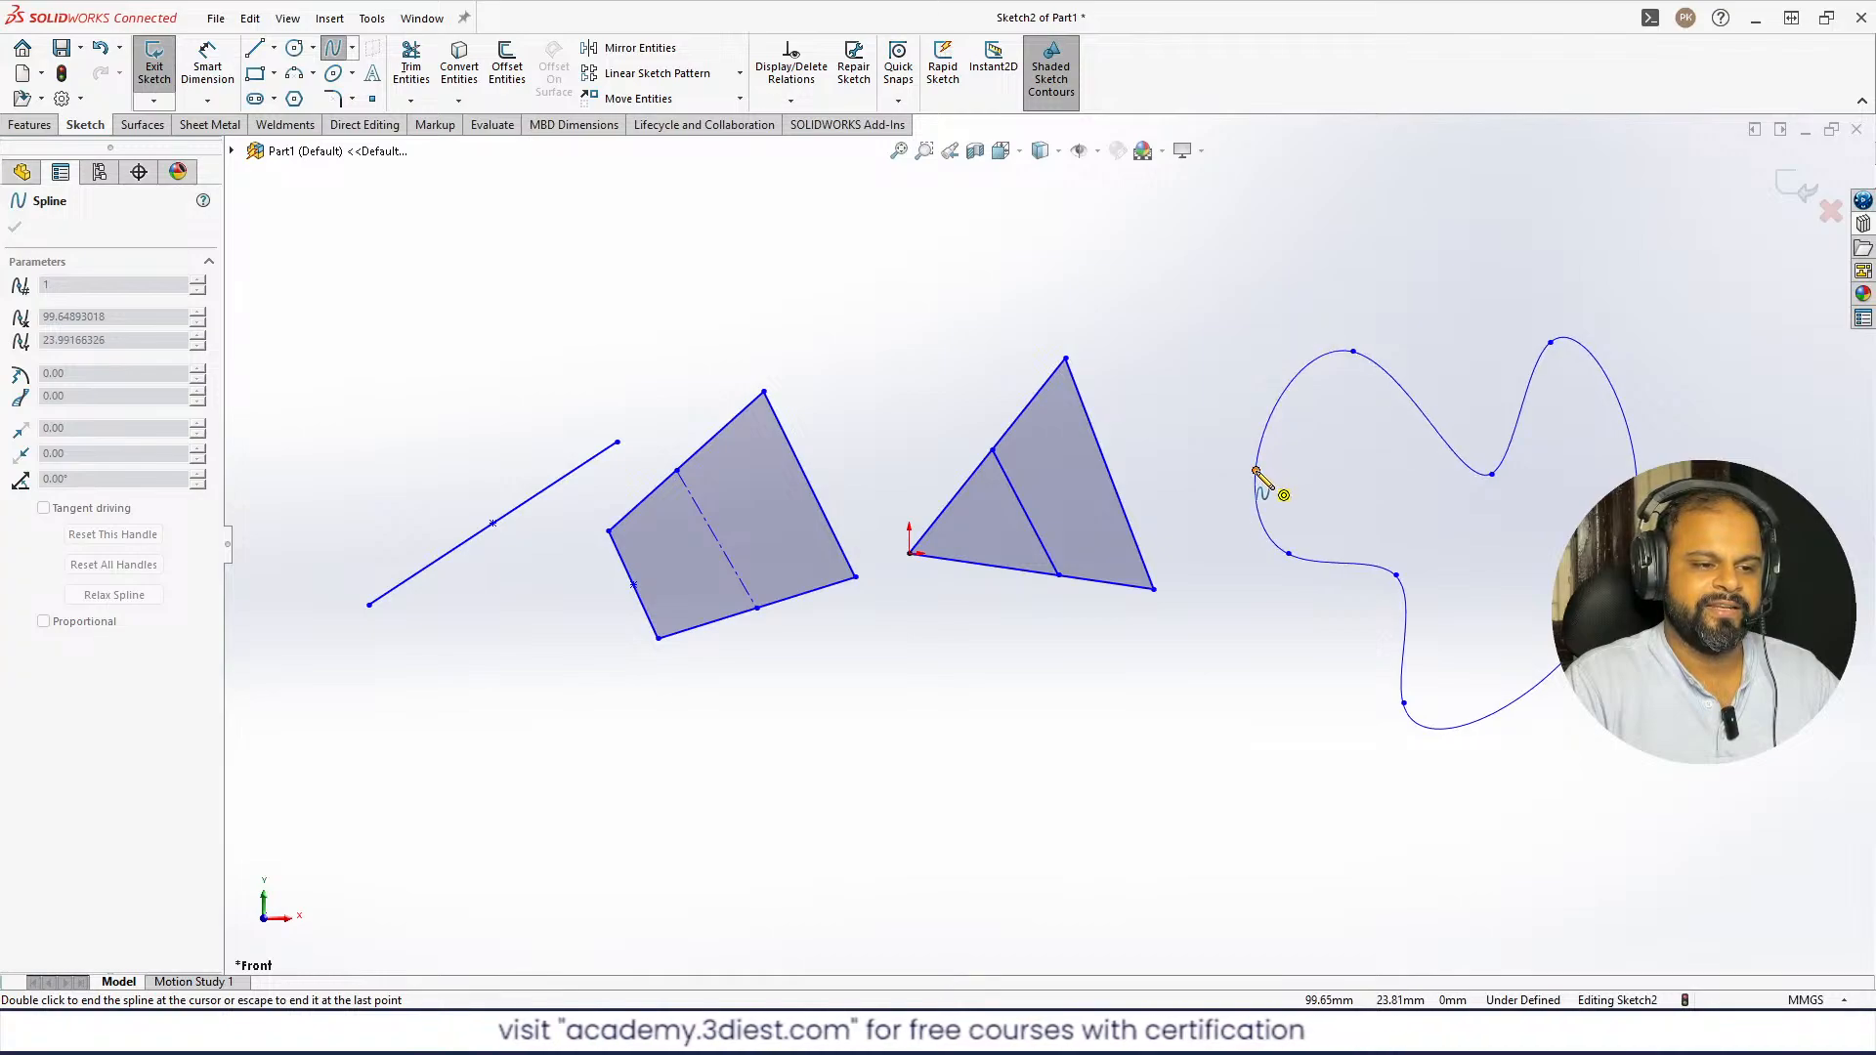
pyautogui.click(1256, 470)
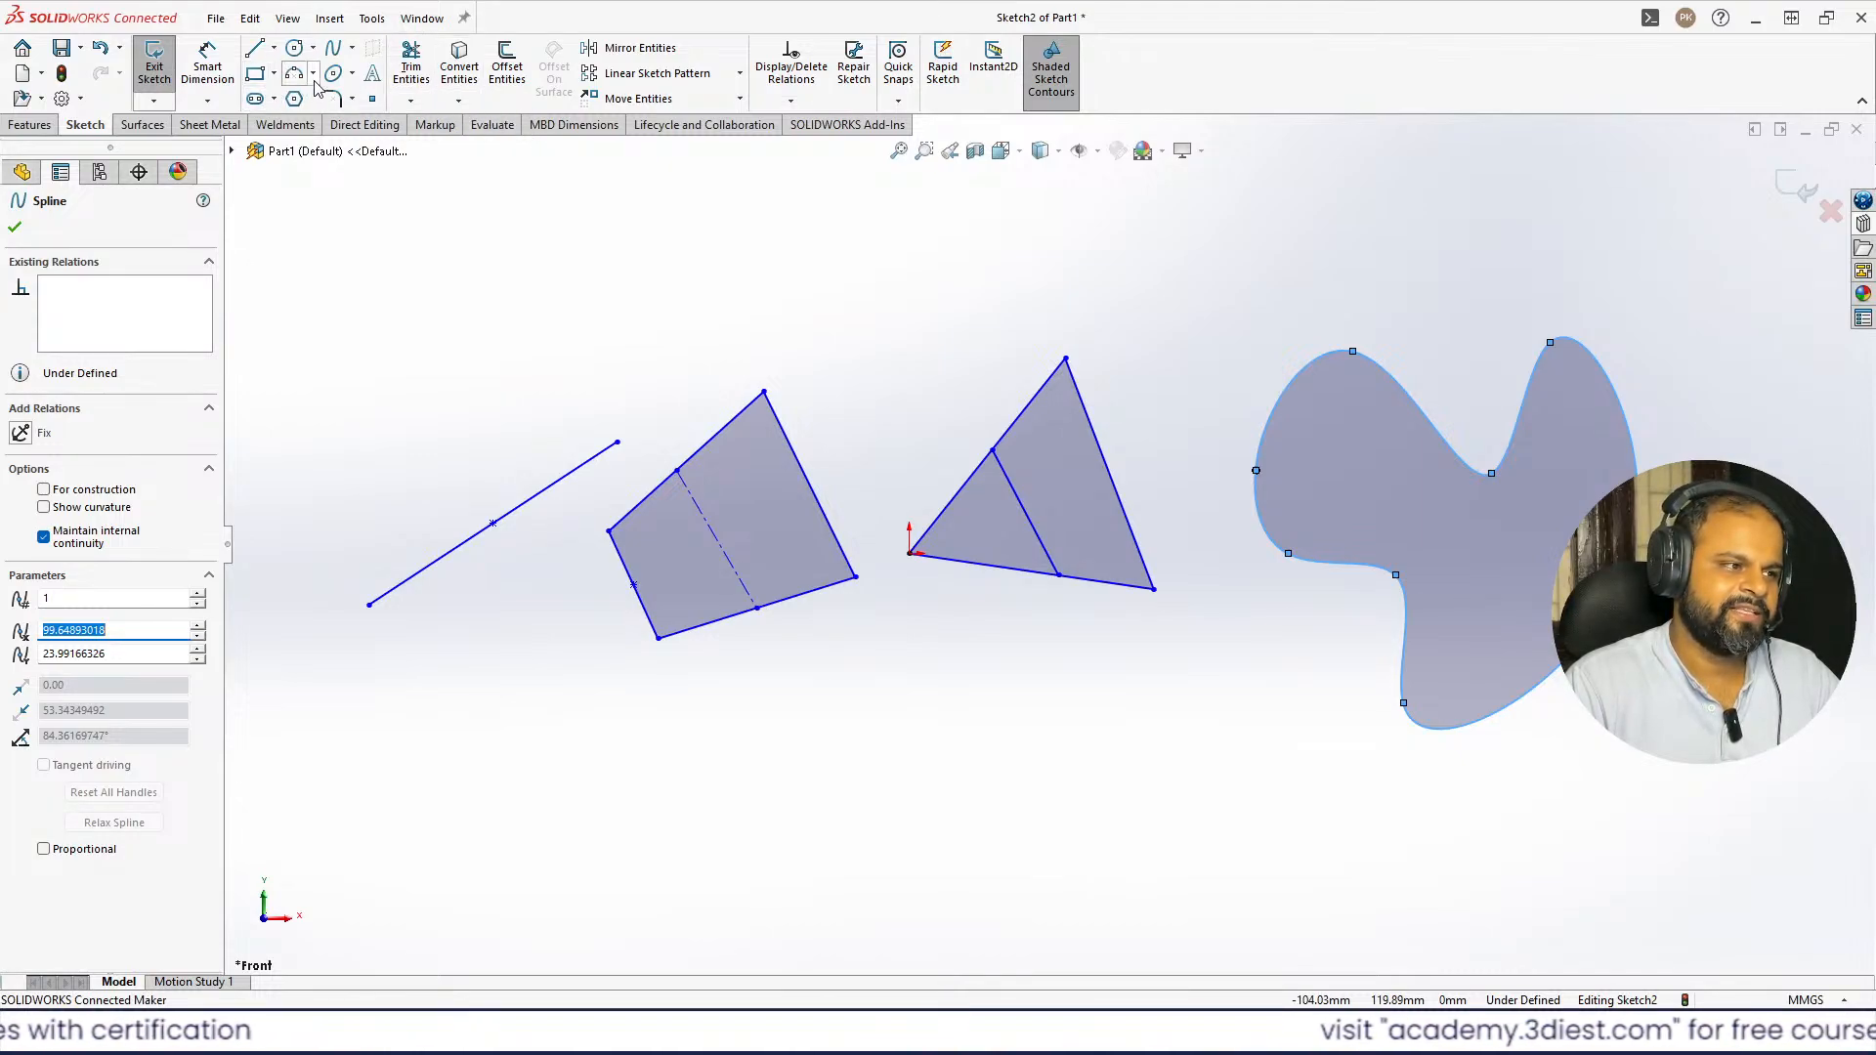
pyautogui.click(353, 74)
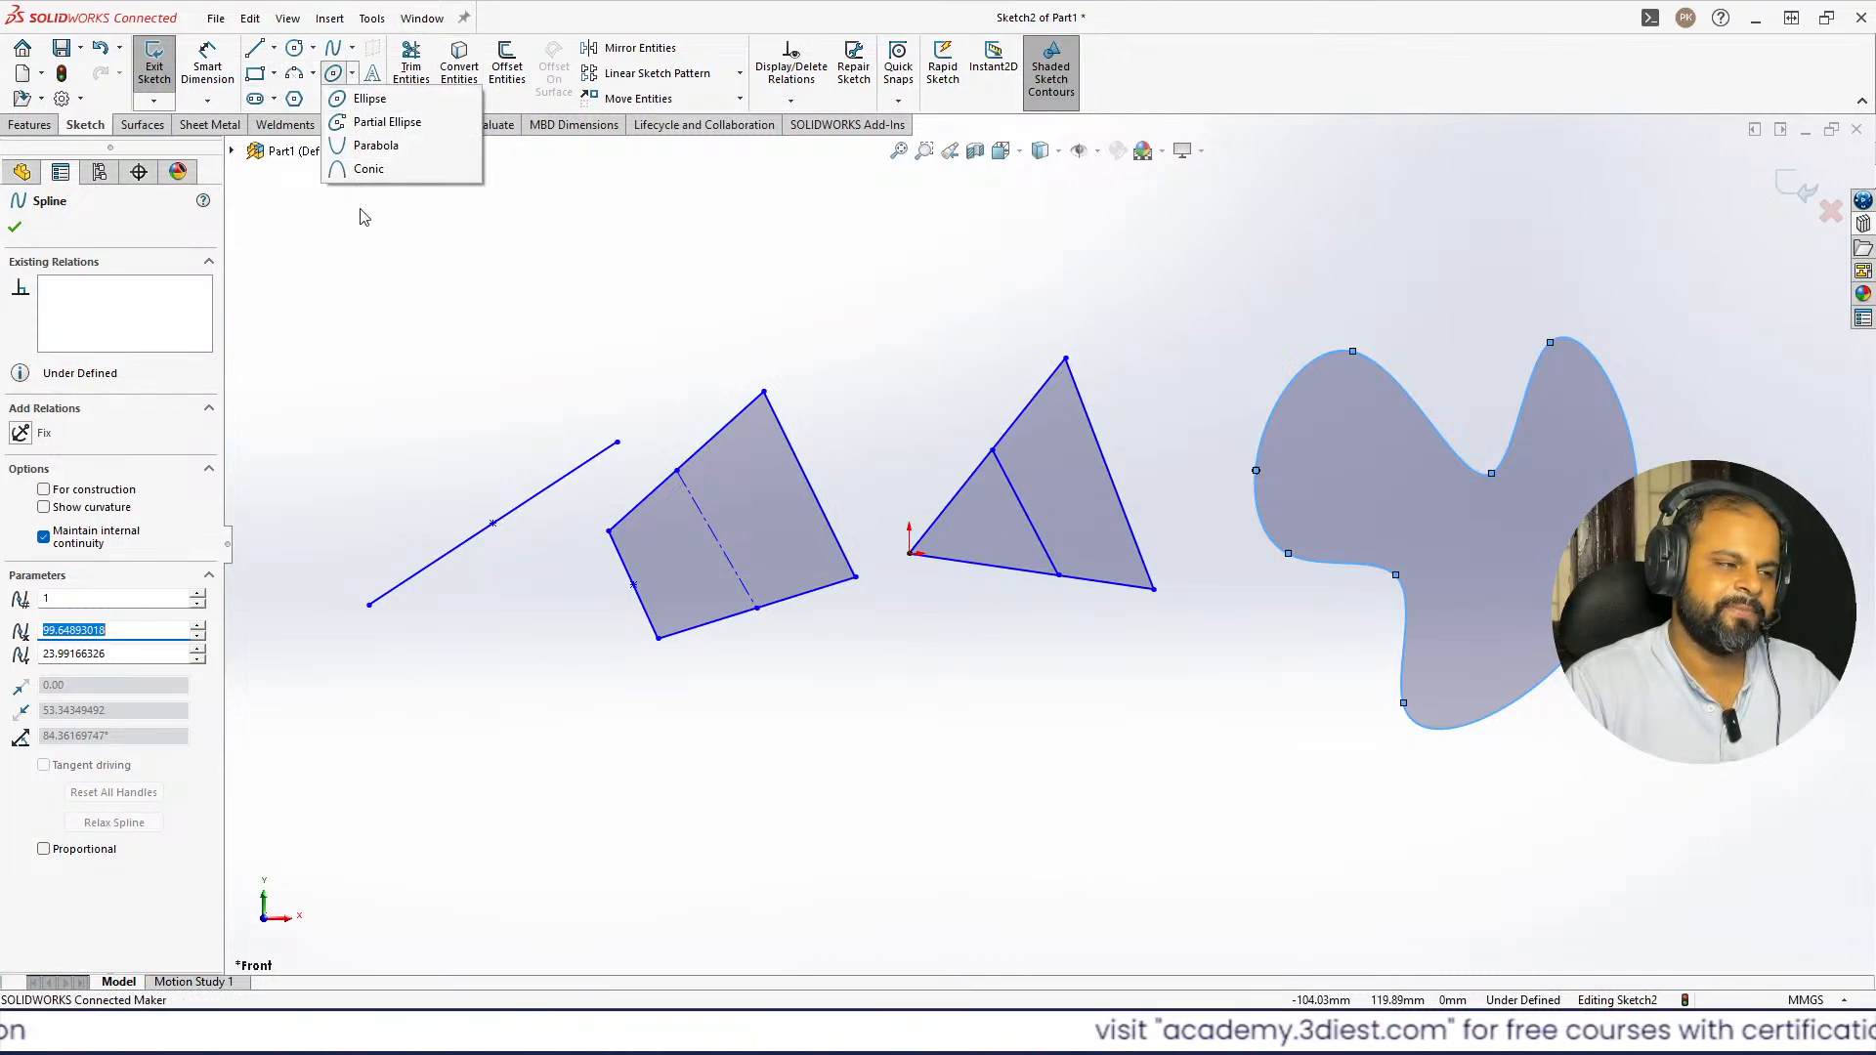
pyautogui.click(377, 280)
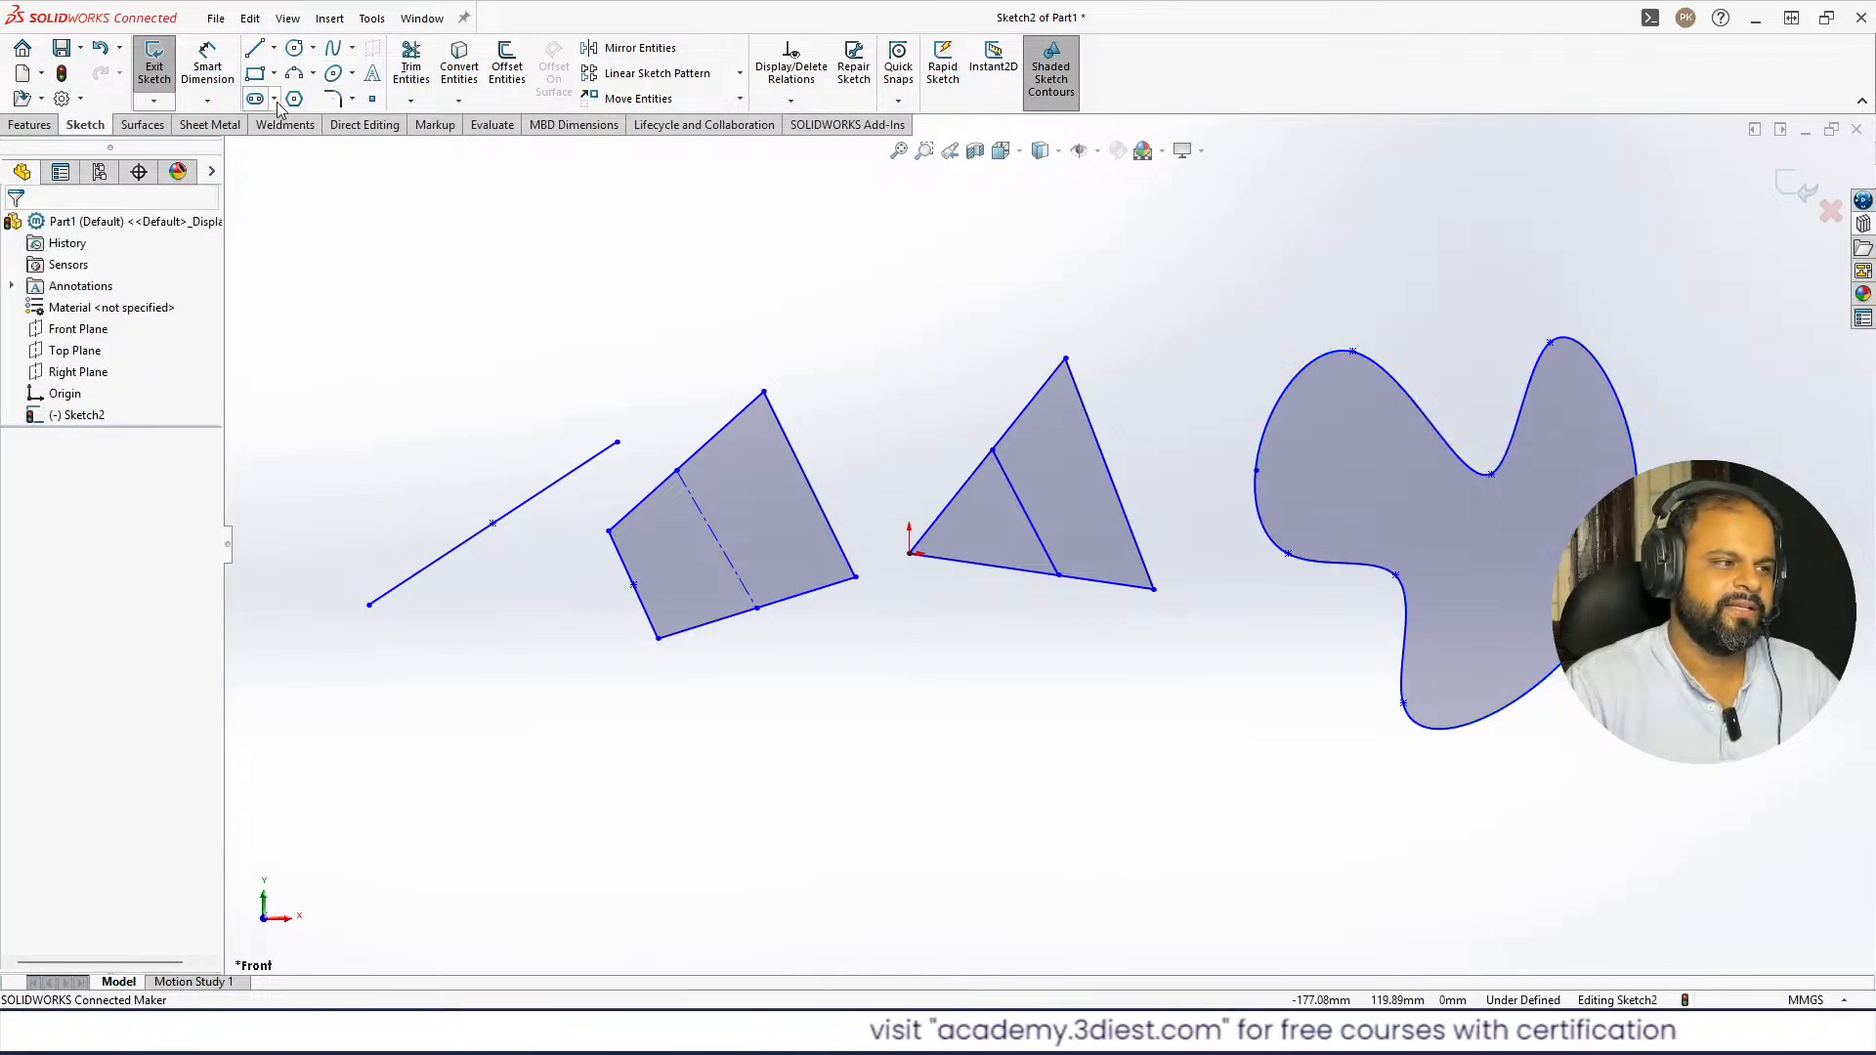
# - Draw a horizontal straight slot with a centreline about 55 mm long above the sloping midpoint line
pyautogui.click(274, 98)
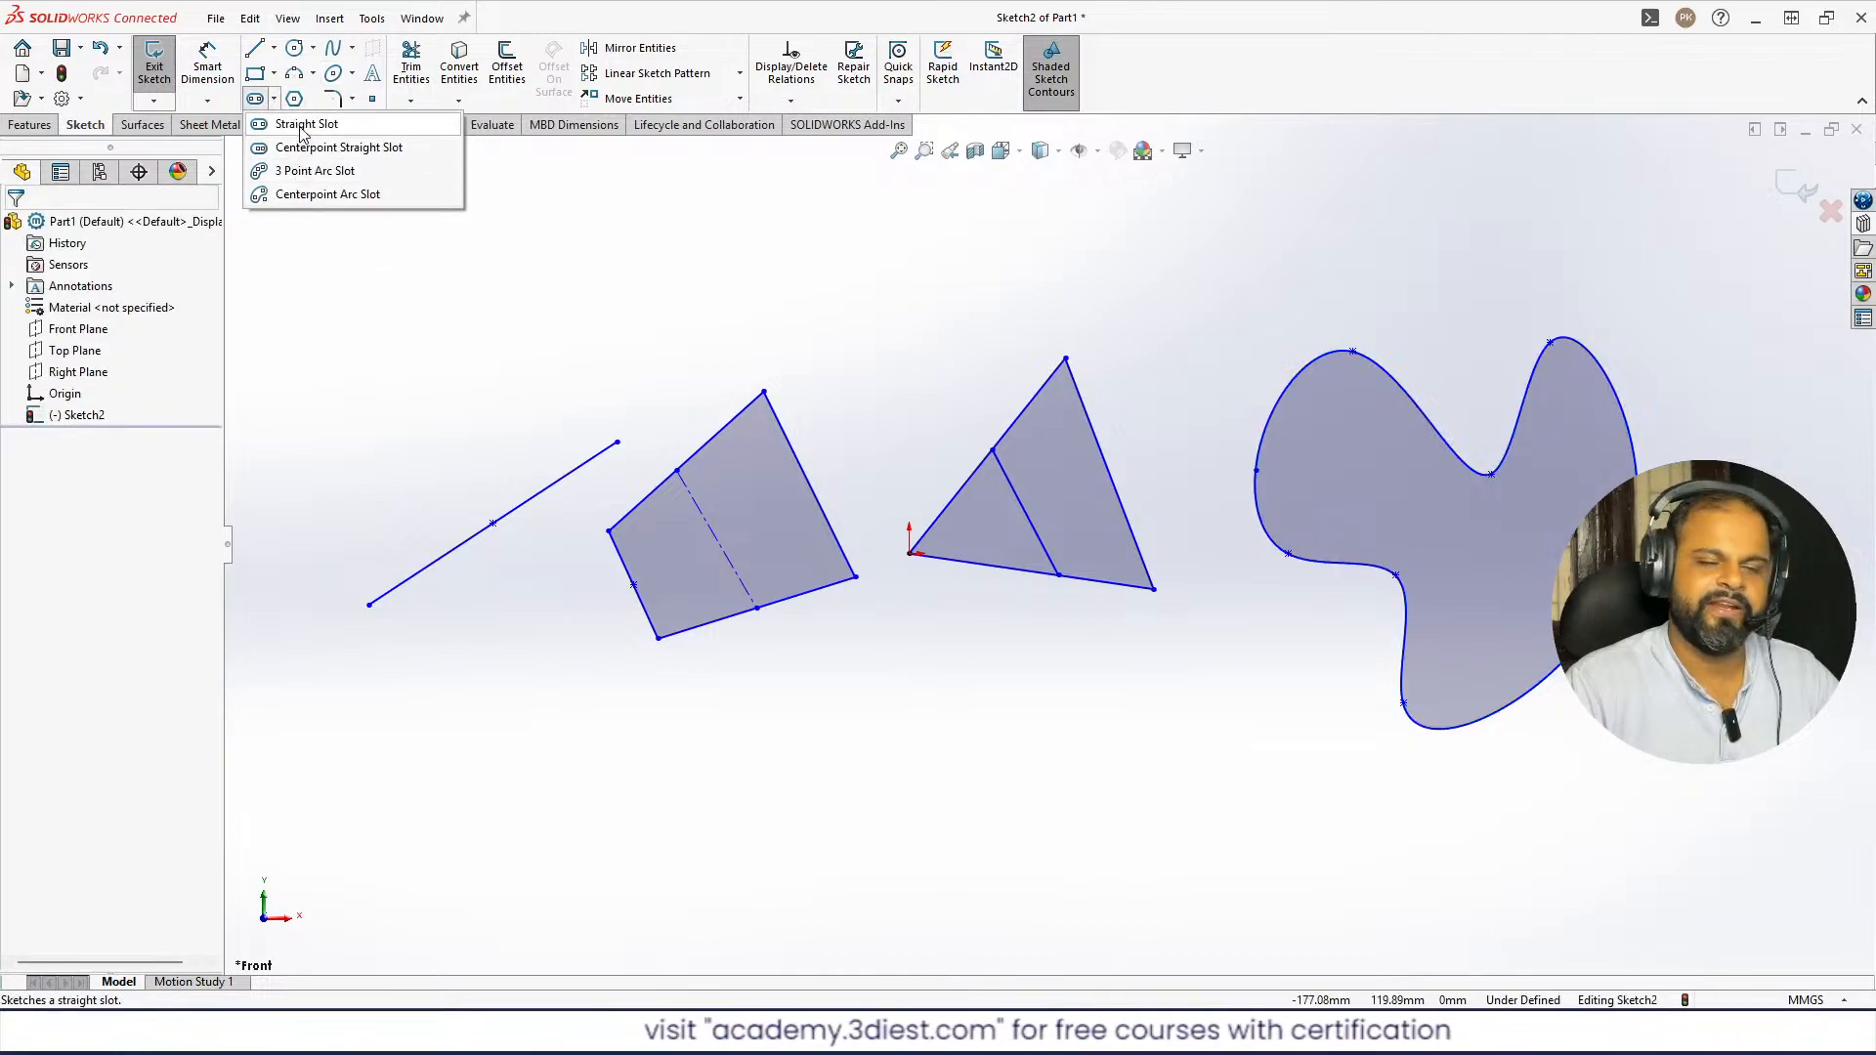
pyautogui.click(302, 125)
pyautogui.click(468, 281)
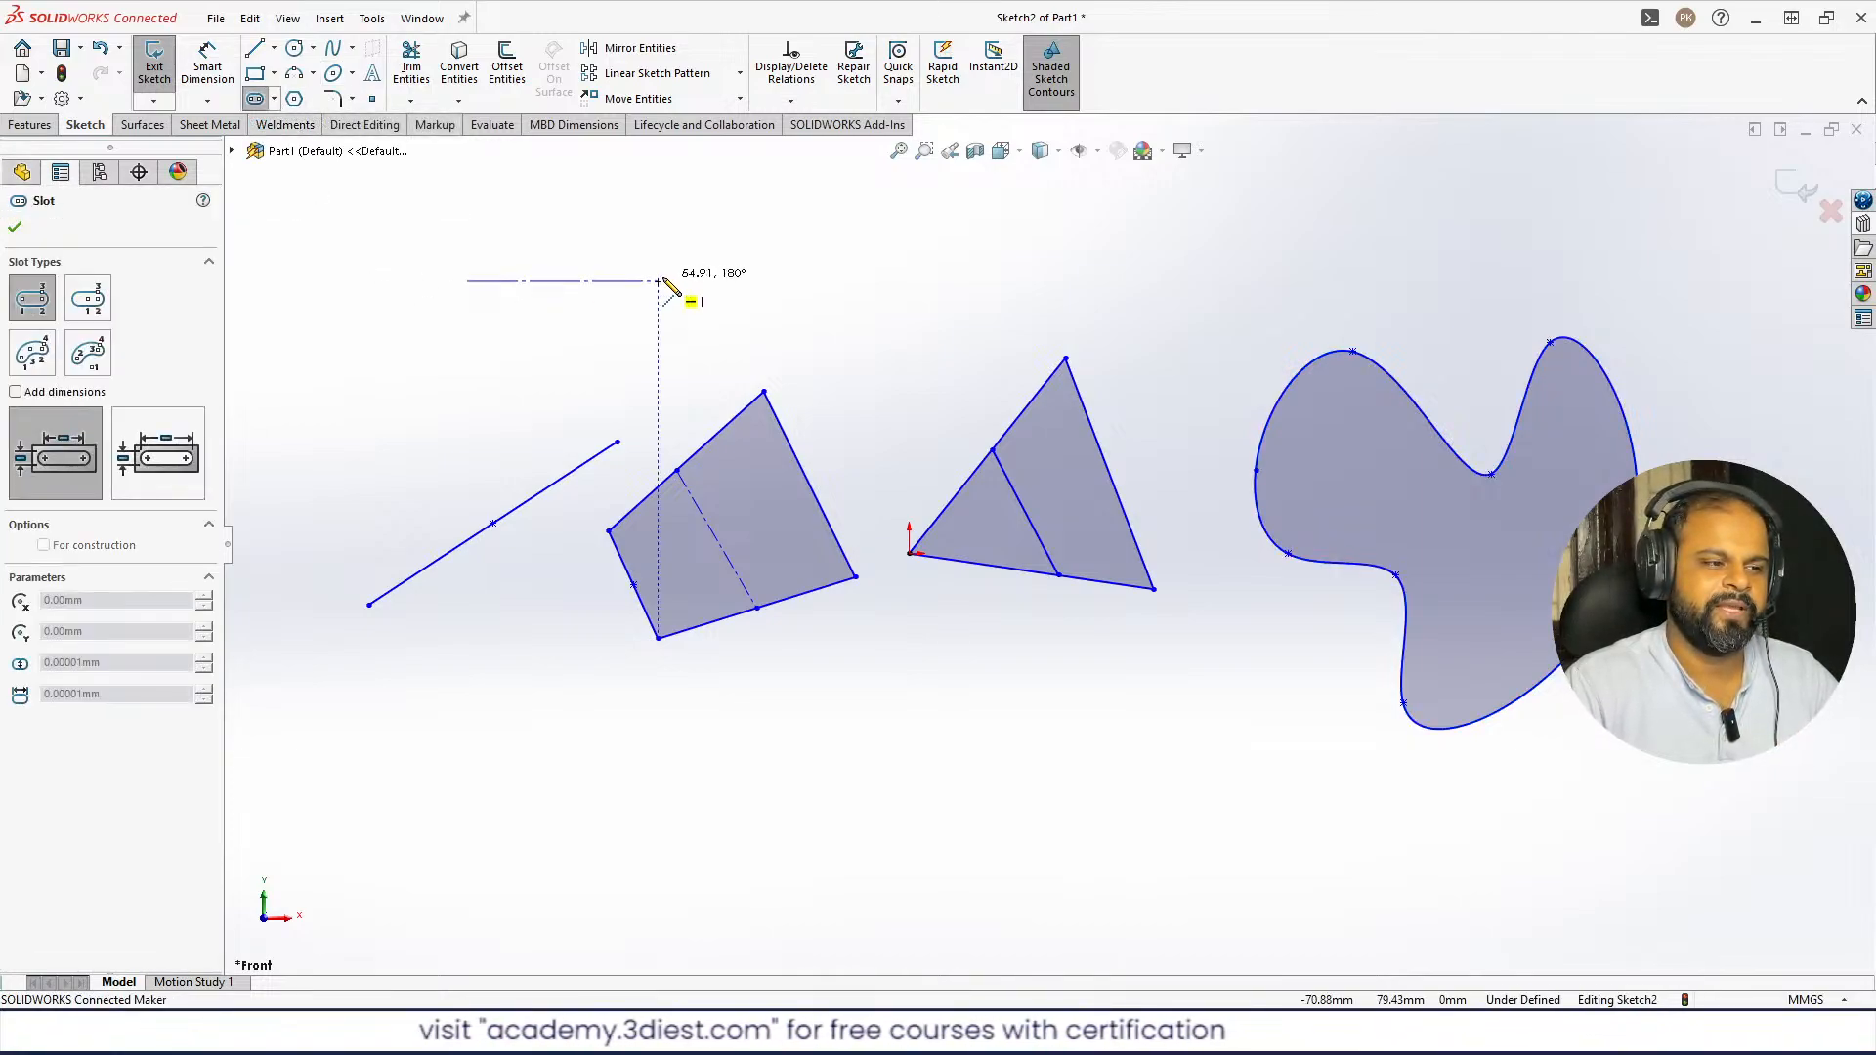
pyautogui.click(658, 281)
pyautogui.click(648, 323)
pyautogui.press('Escape')
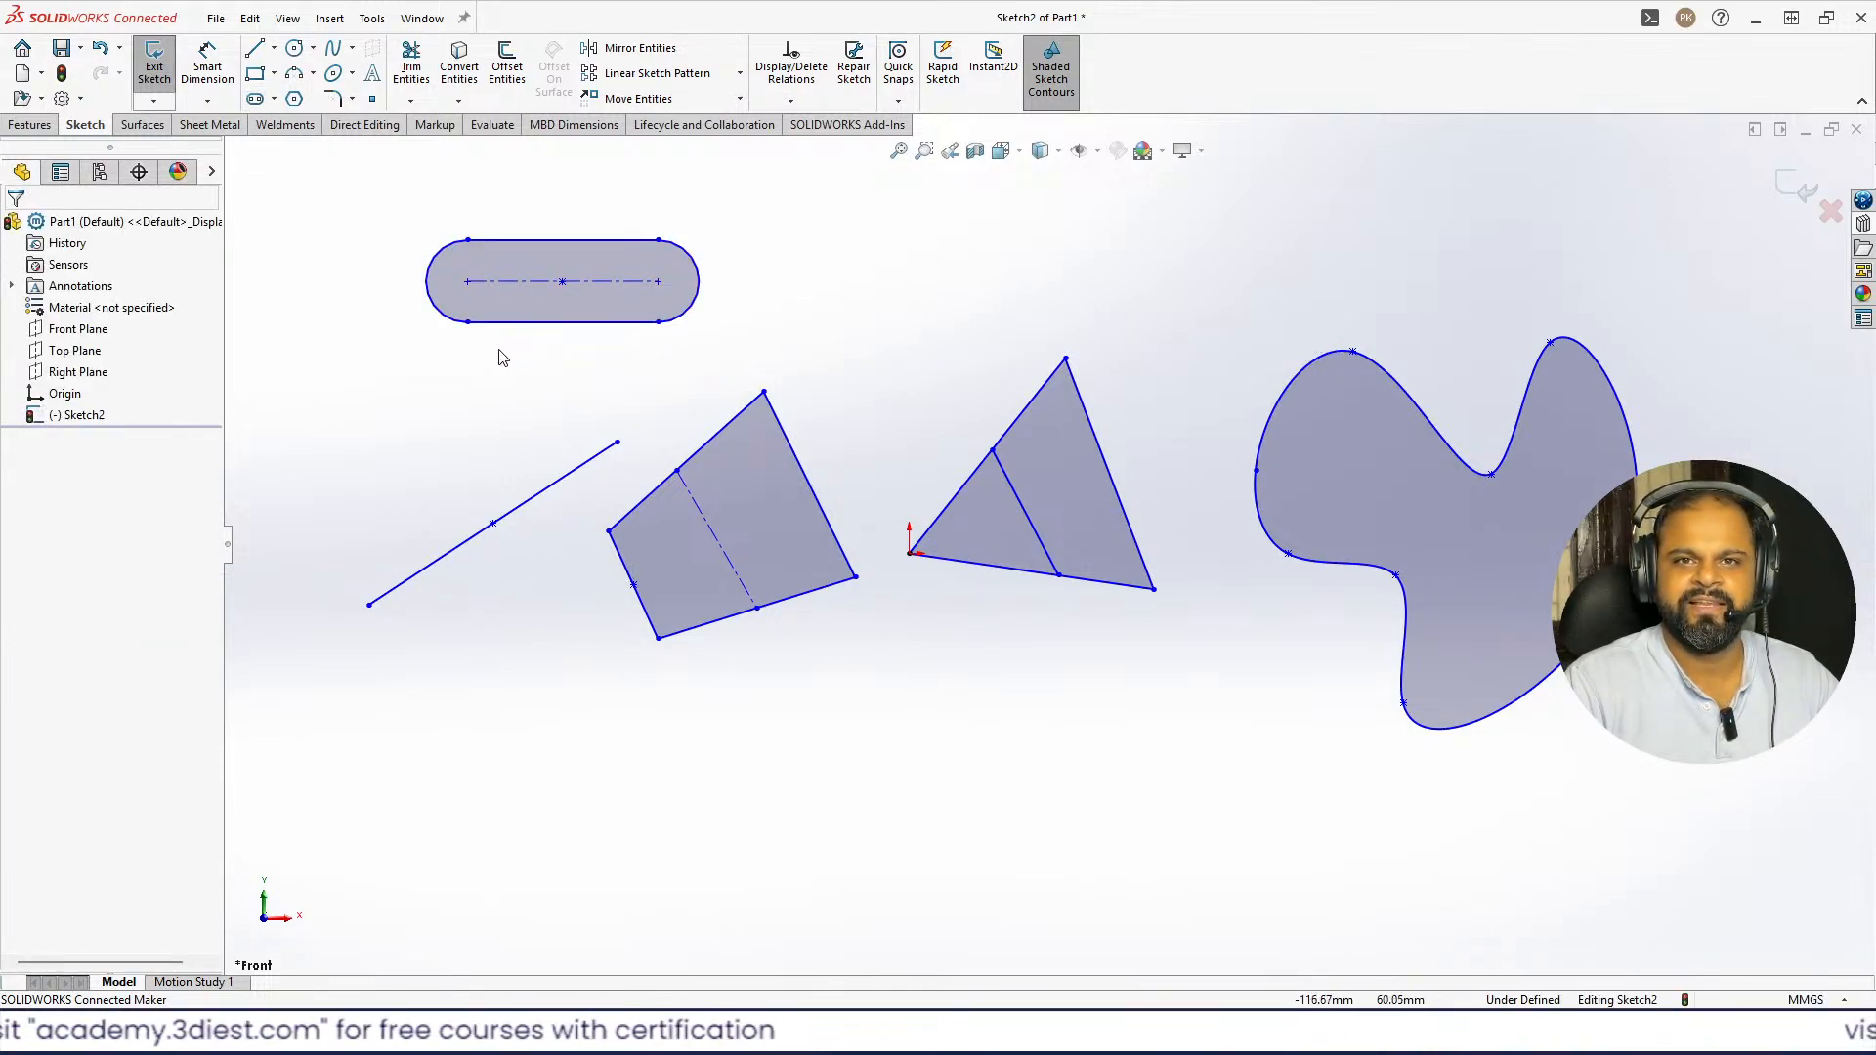
pyautogui.click(274, 100)
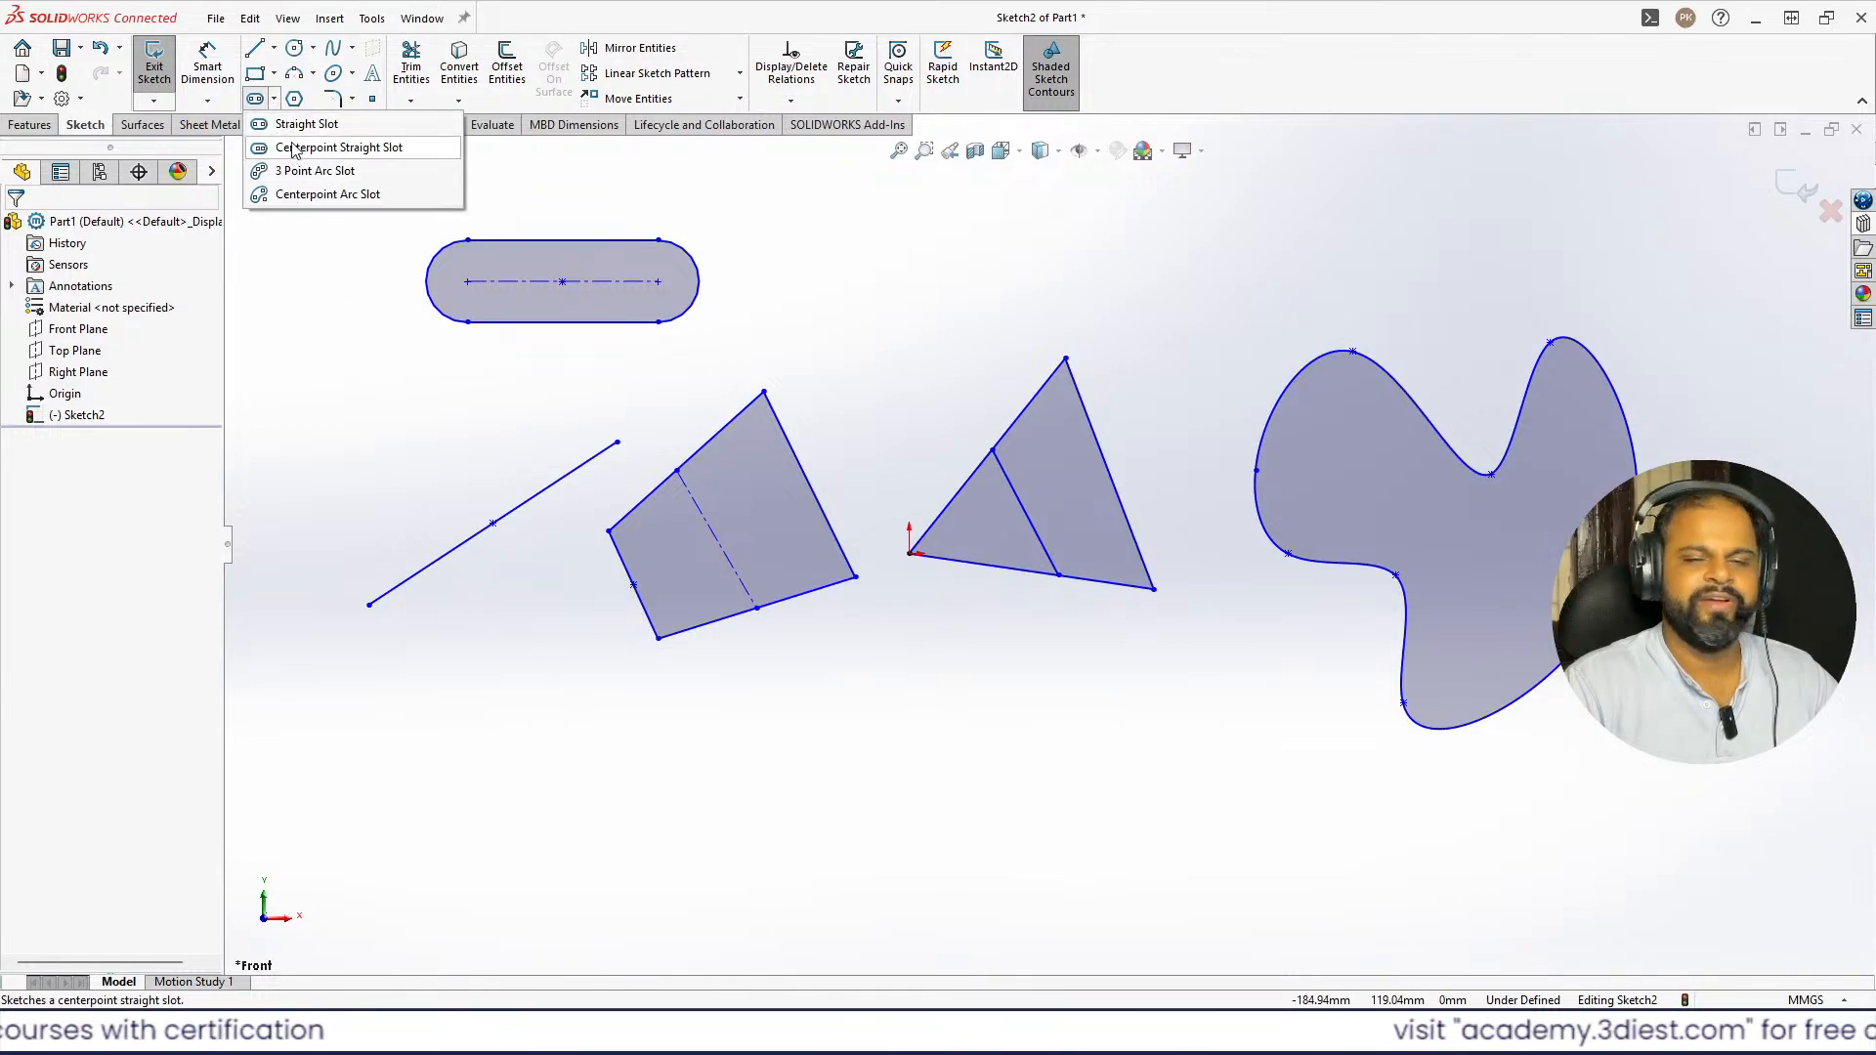
pyautogui.click(595, 284)
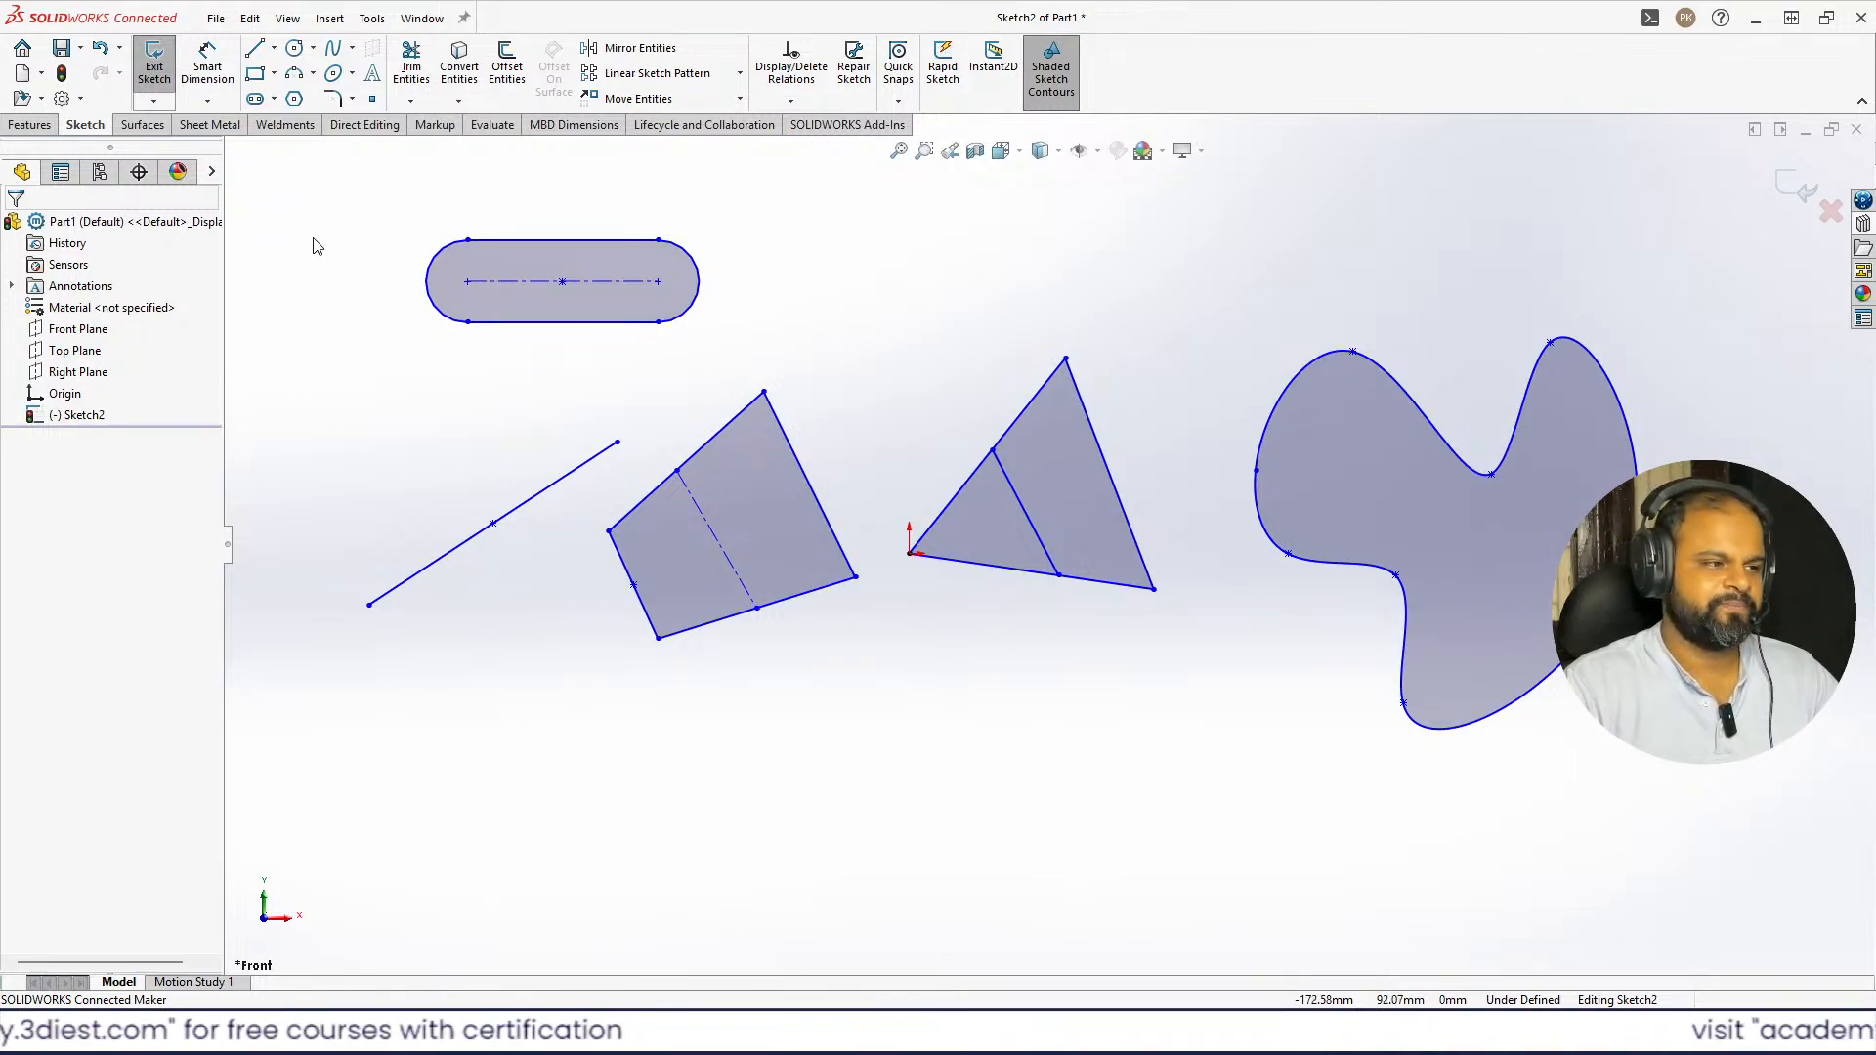
pyautogui.click(275, 100)
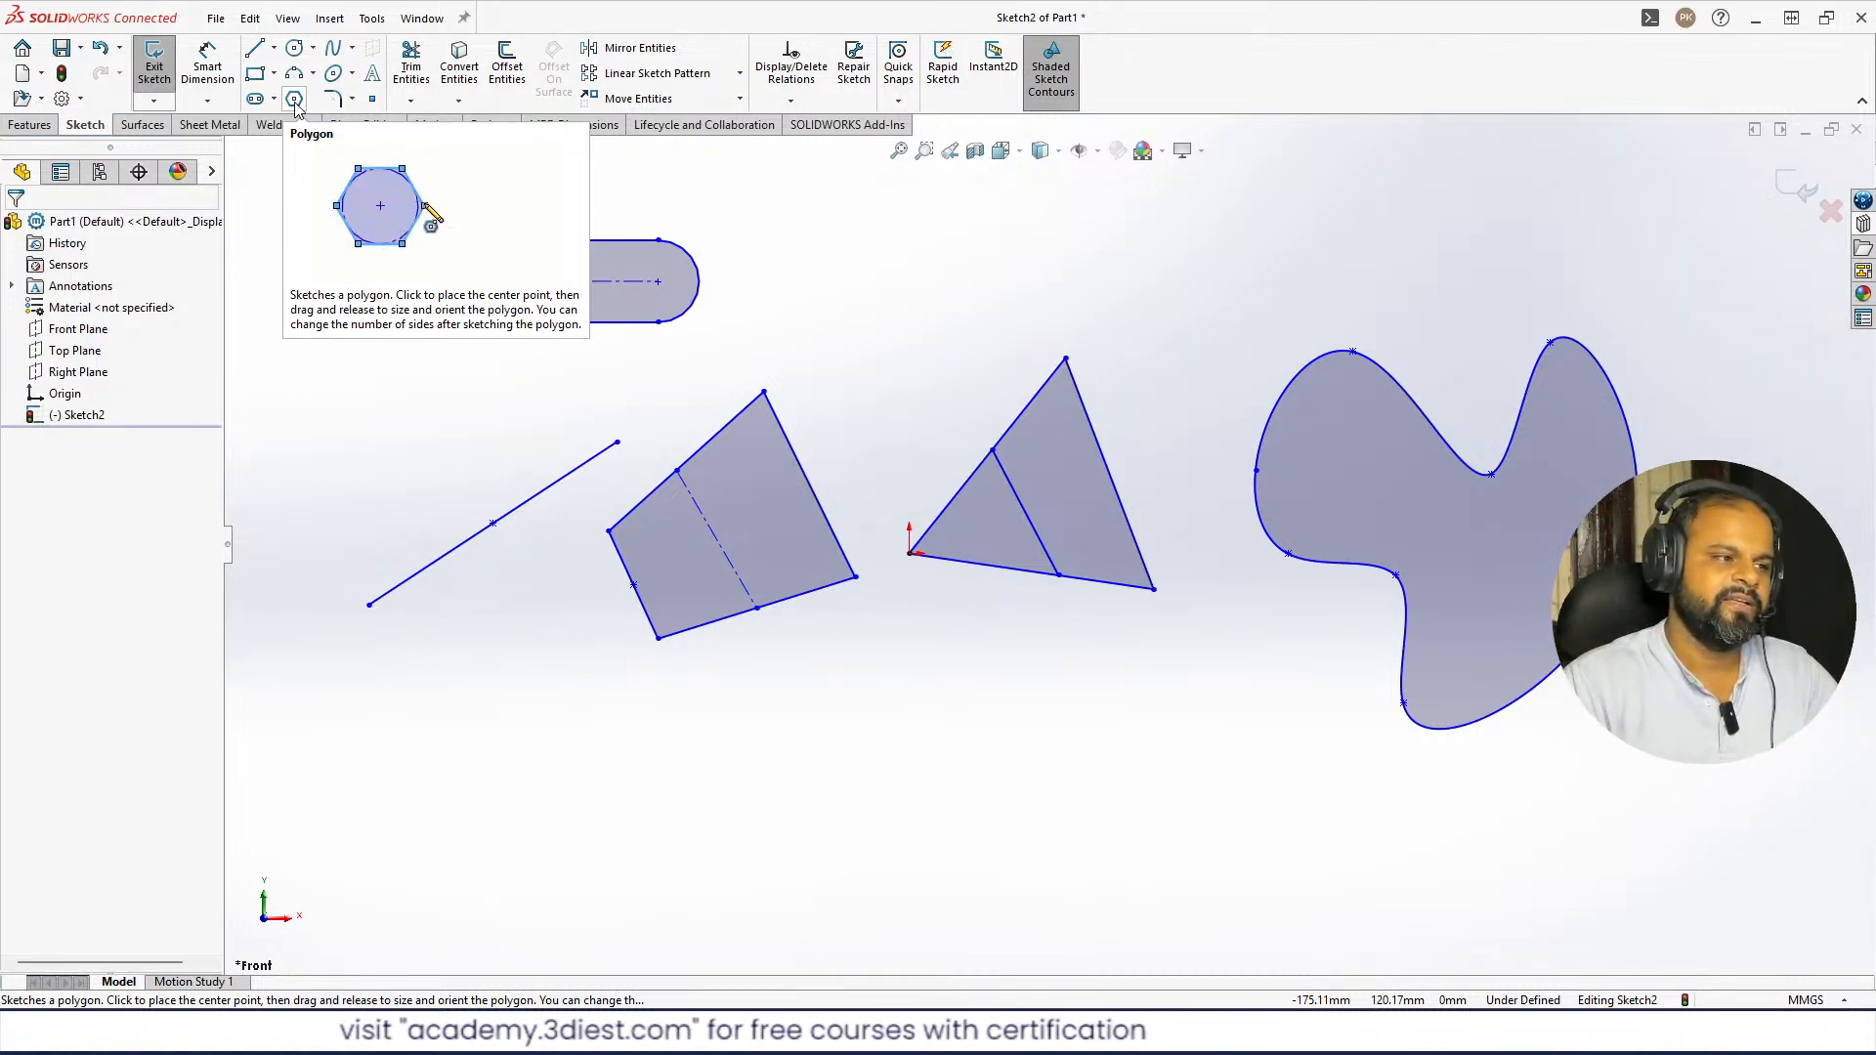
# - Draw an eight-sided polygon with an inscribed circle about 88 mm in diameter below the triangle
pyautogui.click(295, 99)
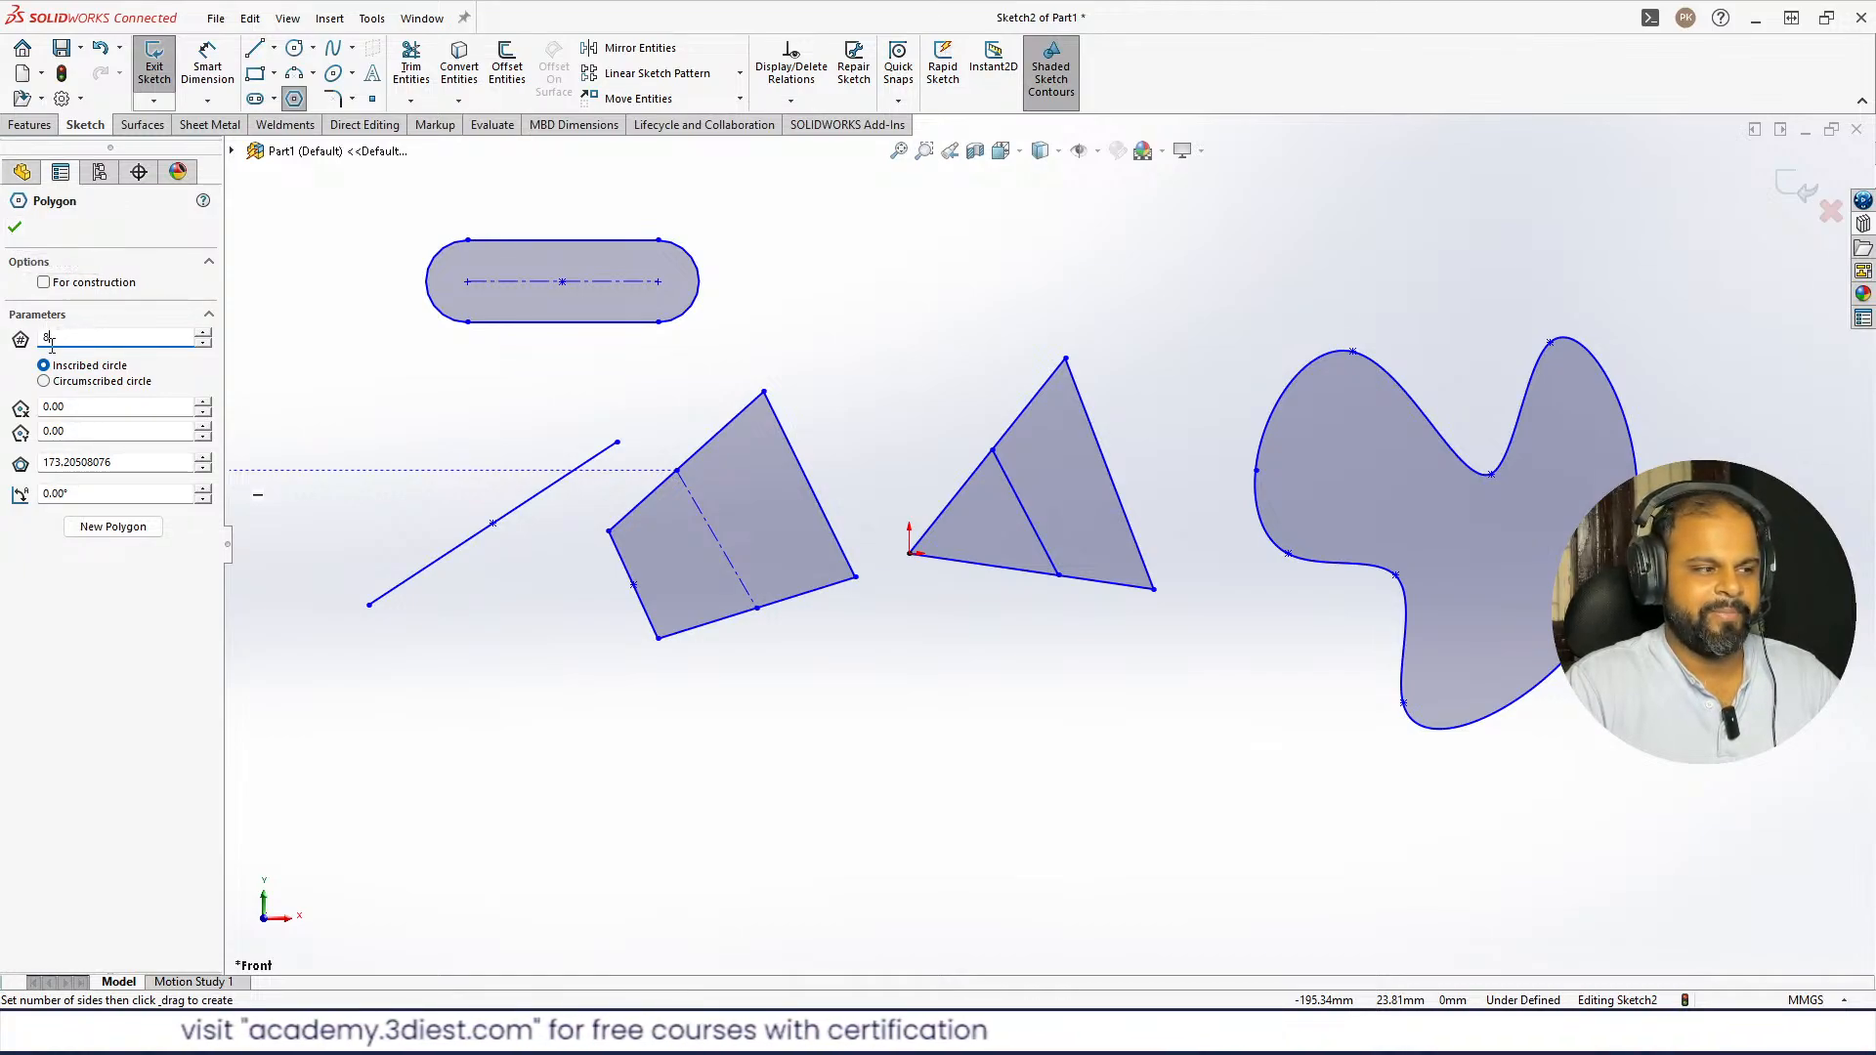
pyautogui.click(15, 228)
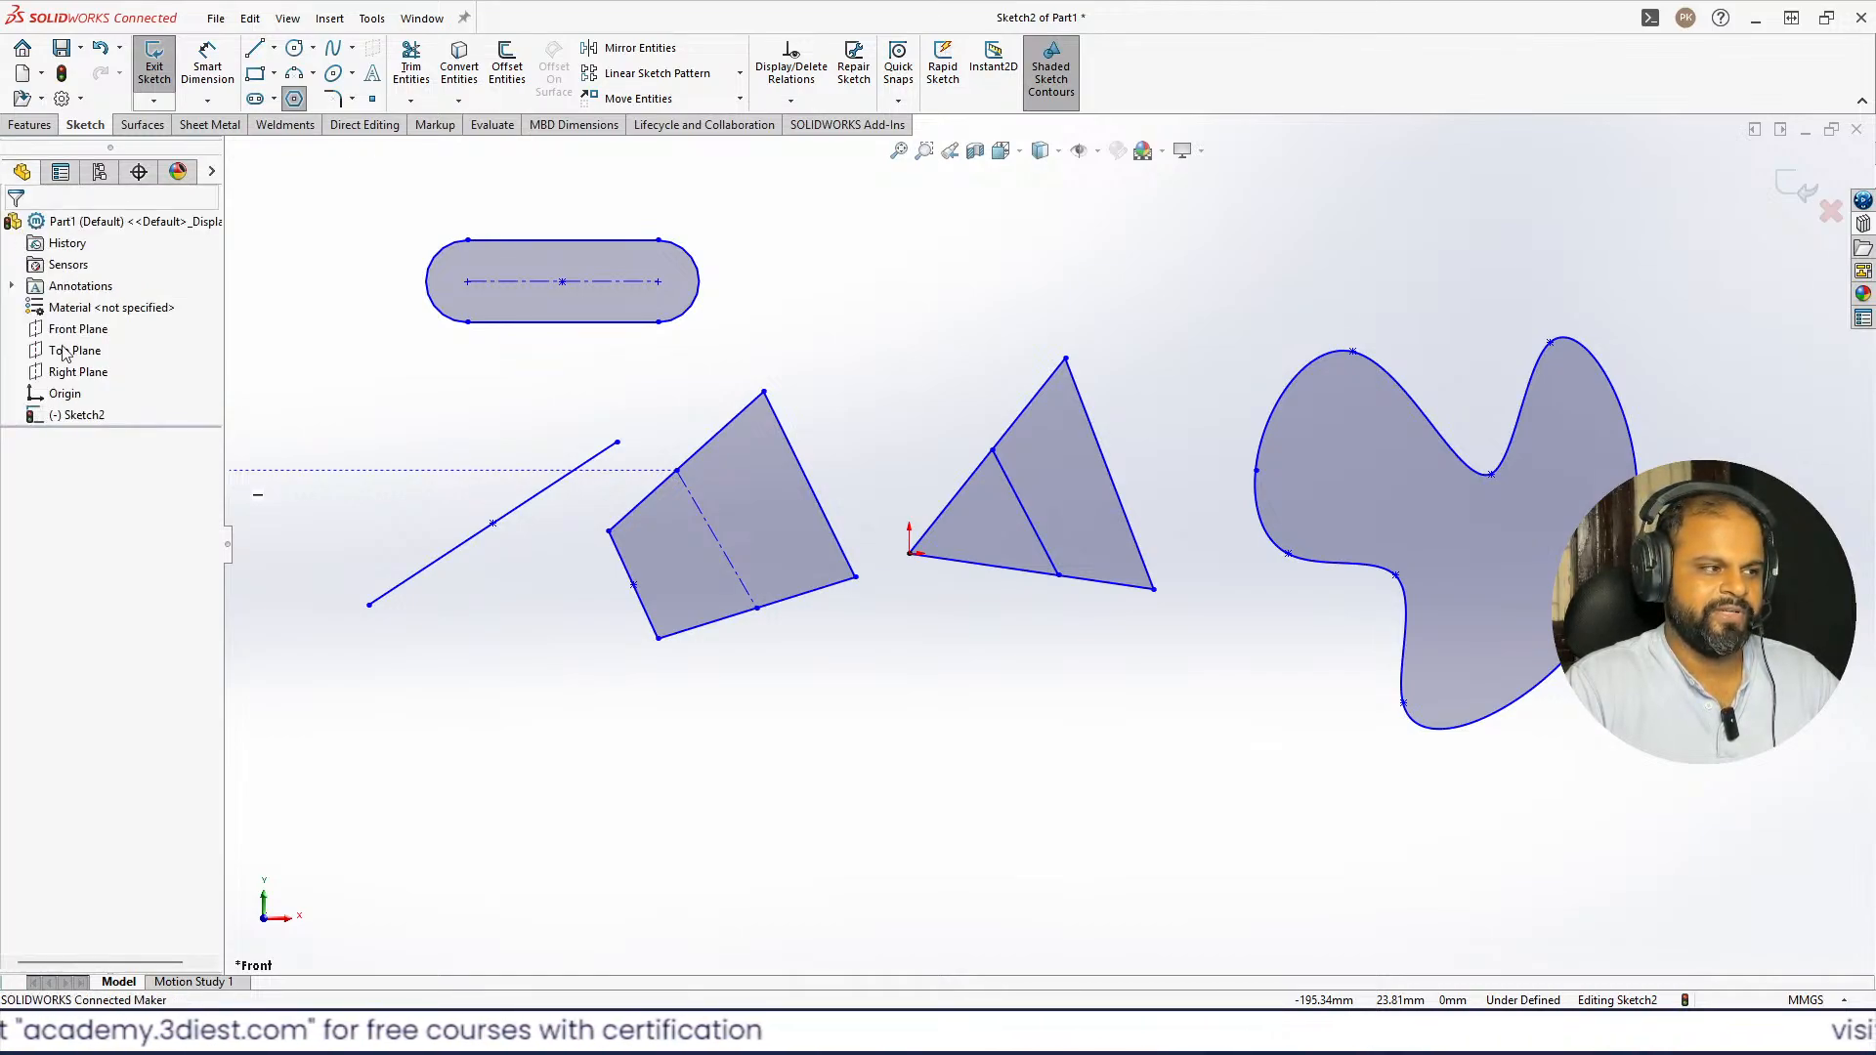
pyautogui.scroll(4, 1001, 578)
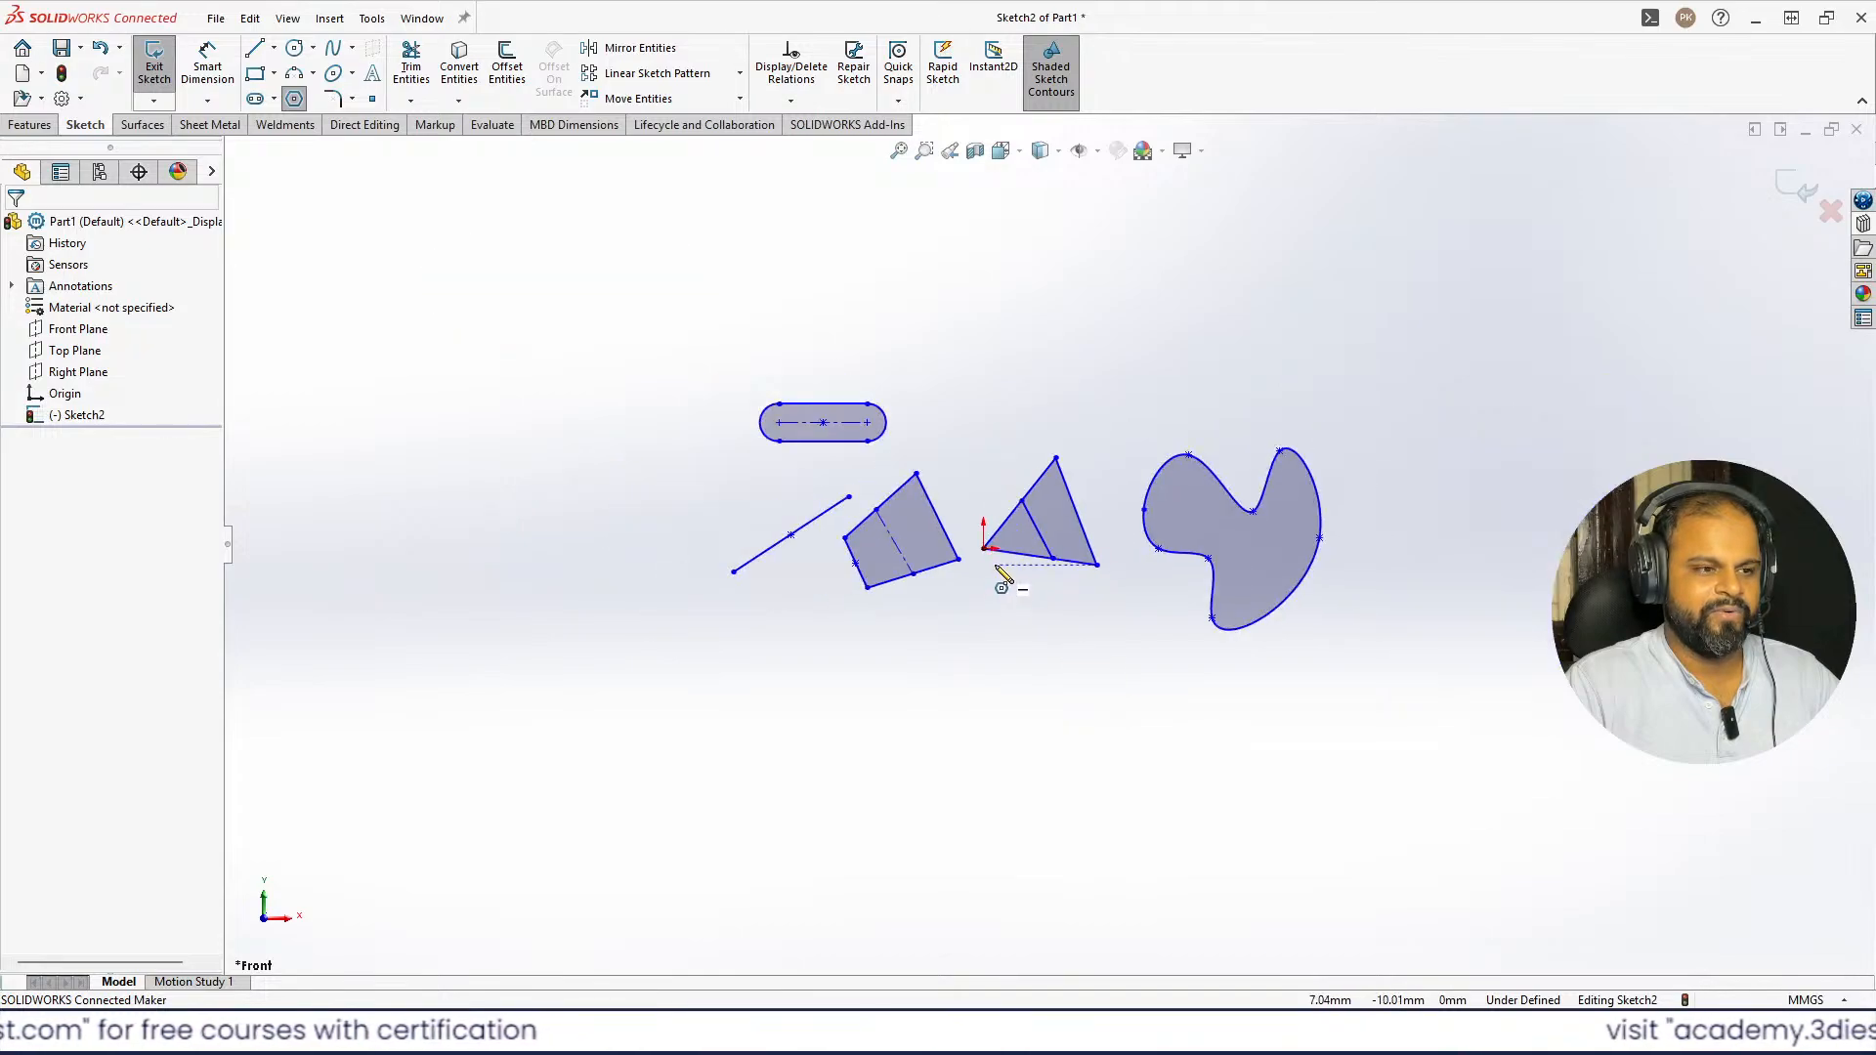
pyautogui.scroll(-2, 1047, 736)
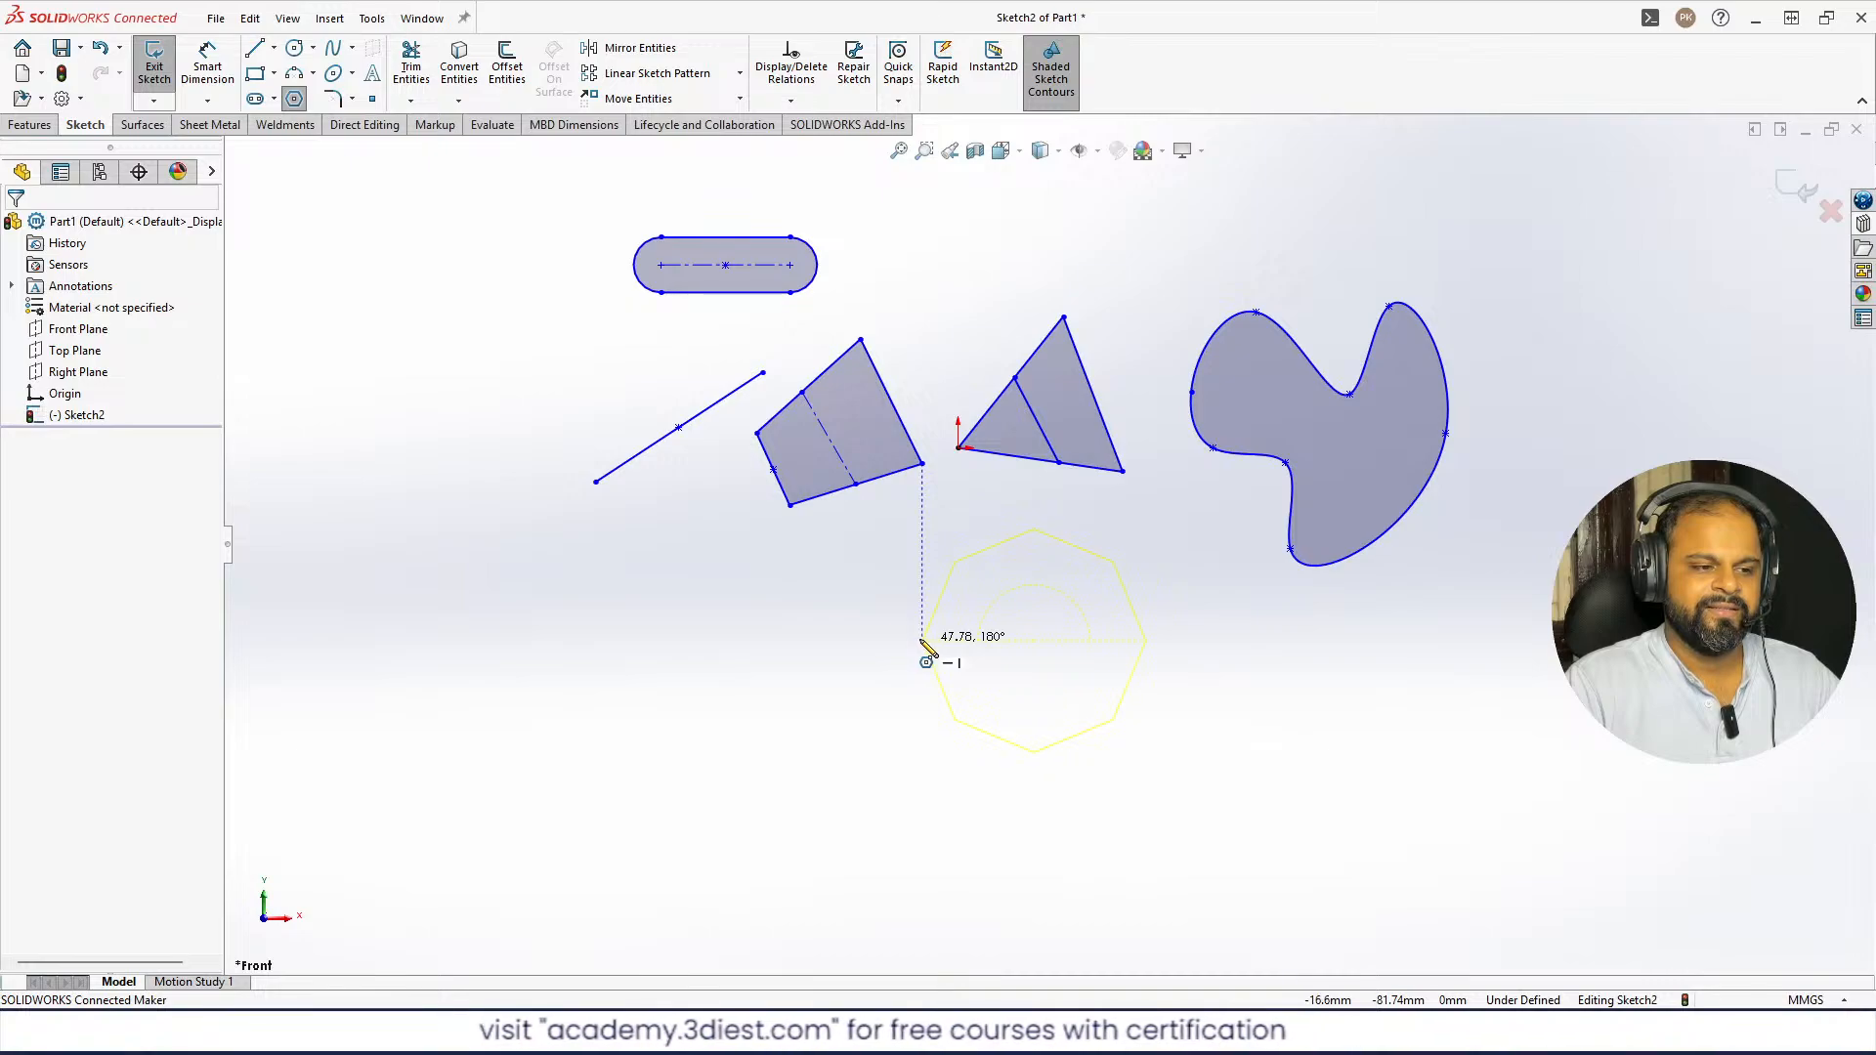
pyautogui.click(922, 641)
pyautogui.scroll(-3, 1116, 684)
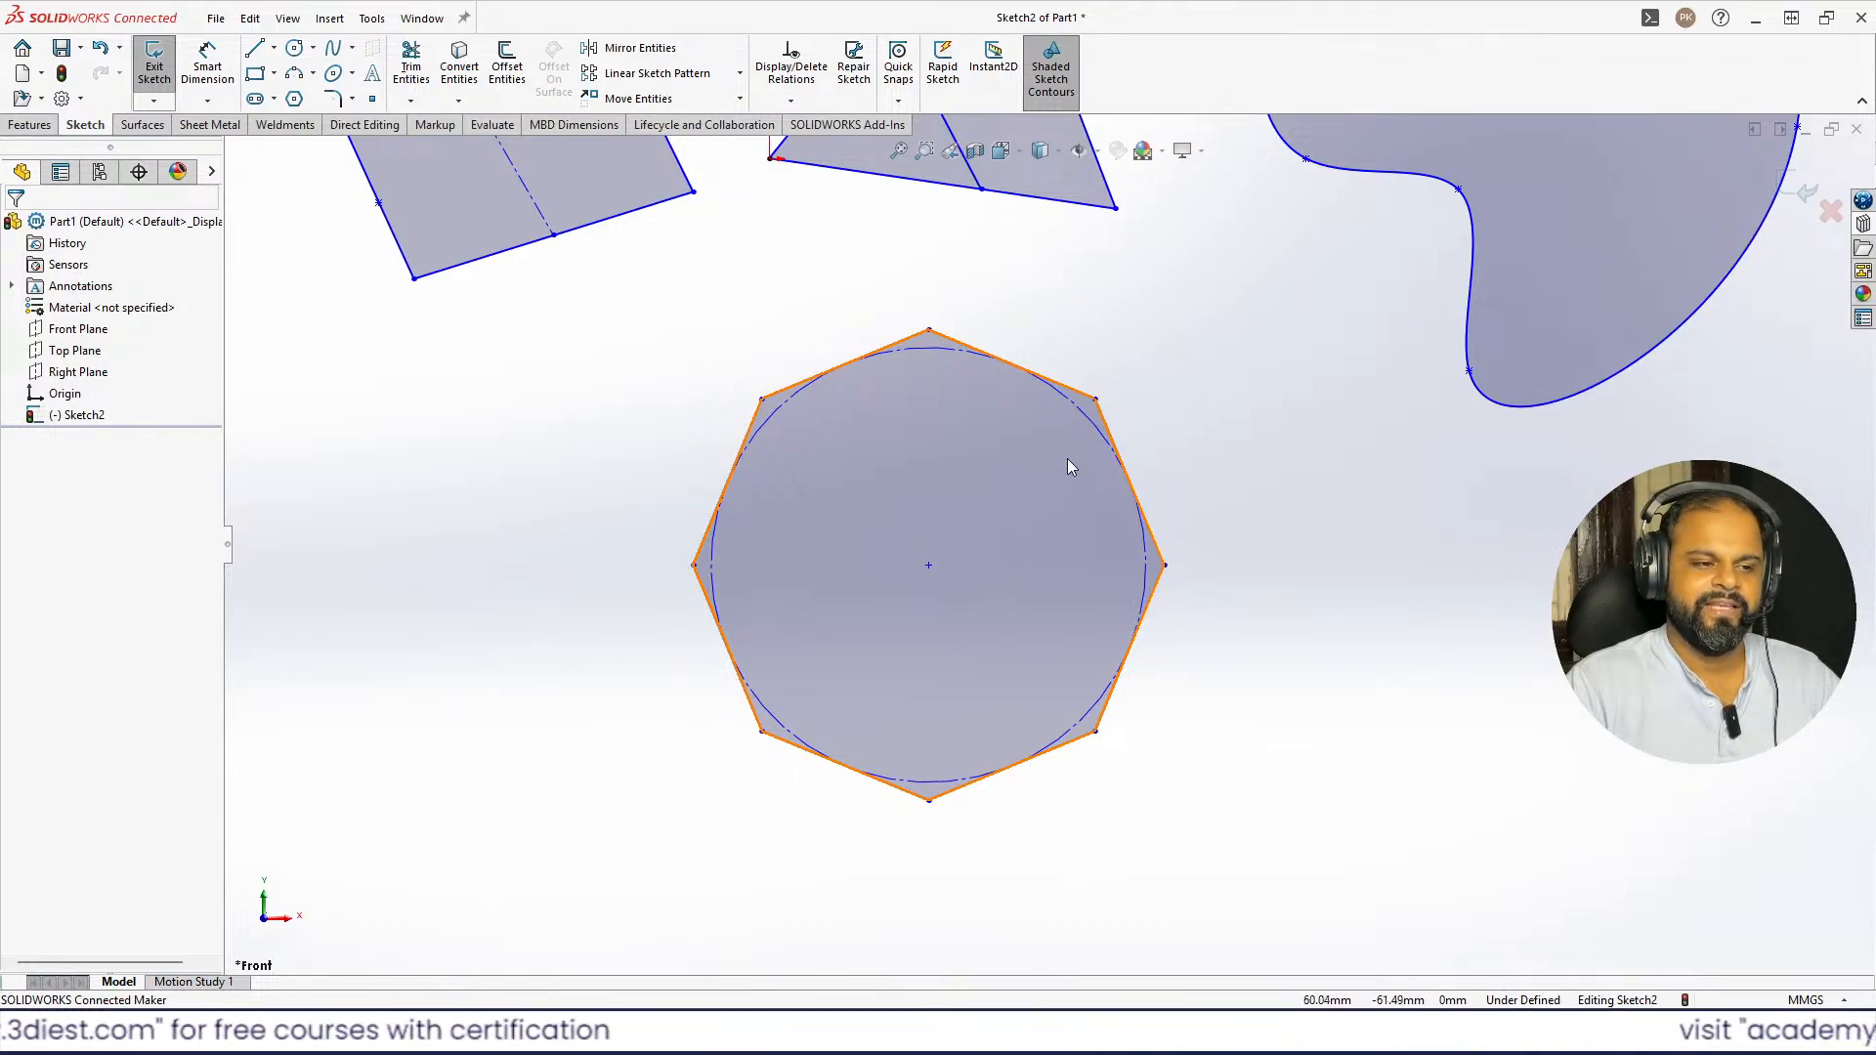
# - Examine the properties and relations of the octagon's inscribed construction circle
pyautogui.click(1091, 422)
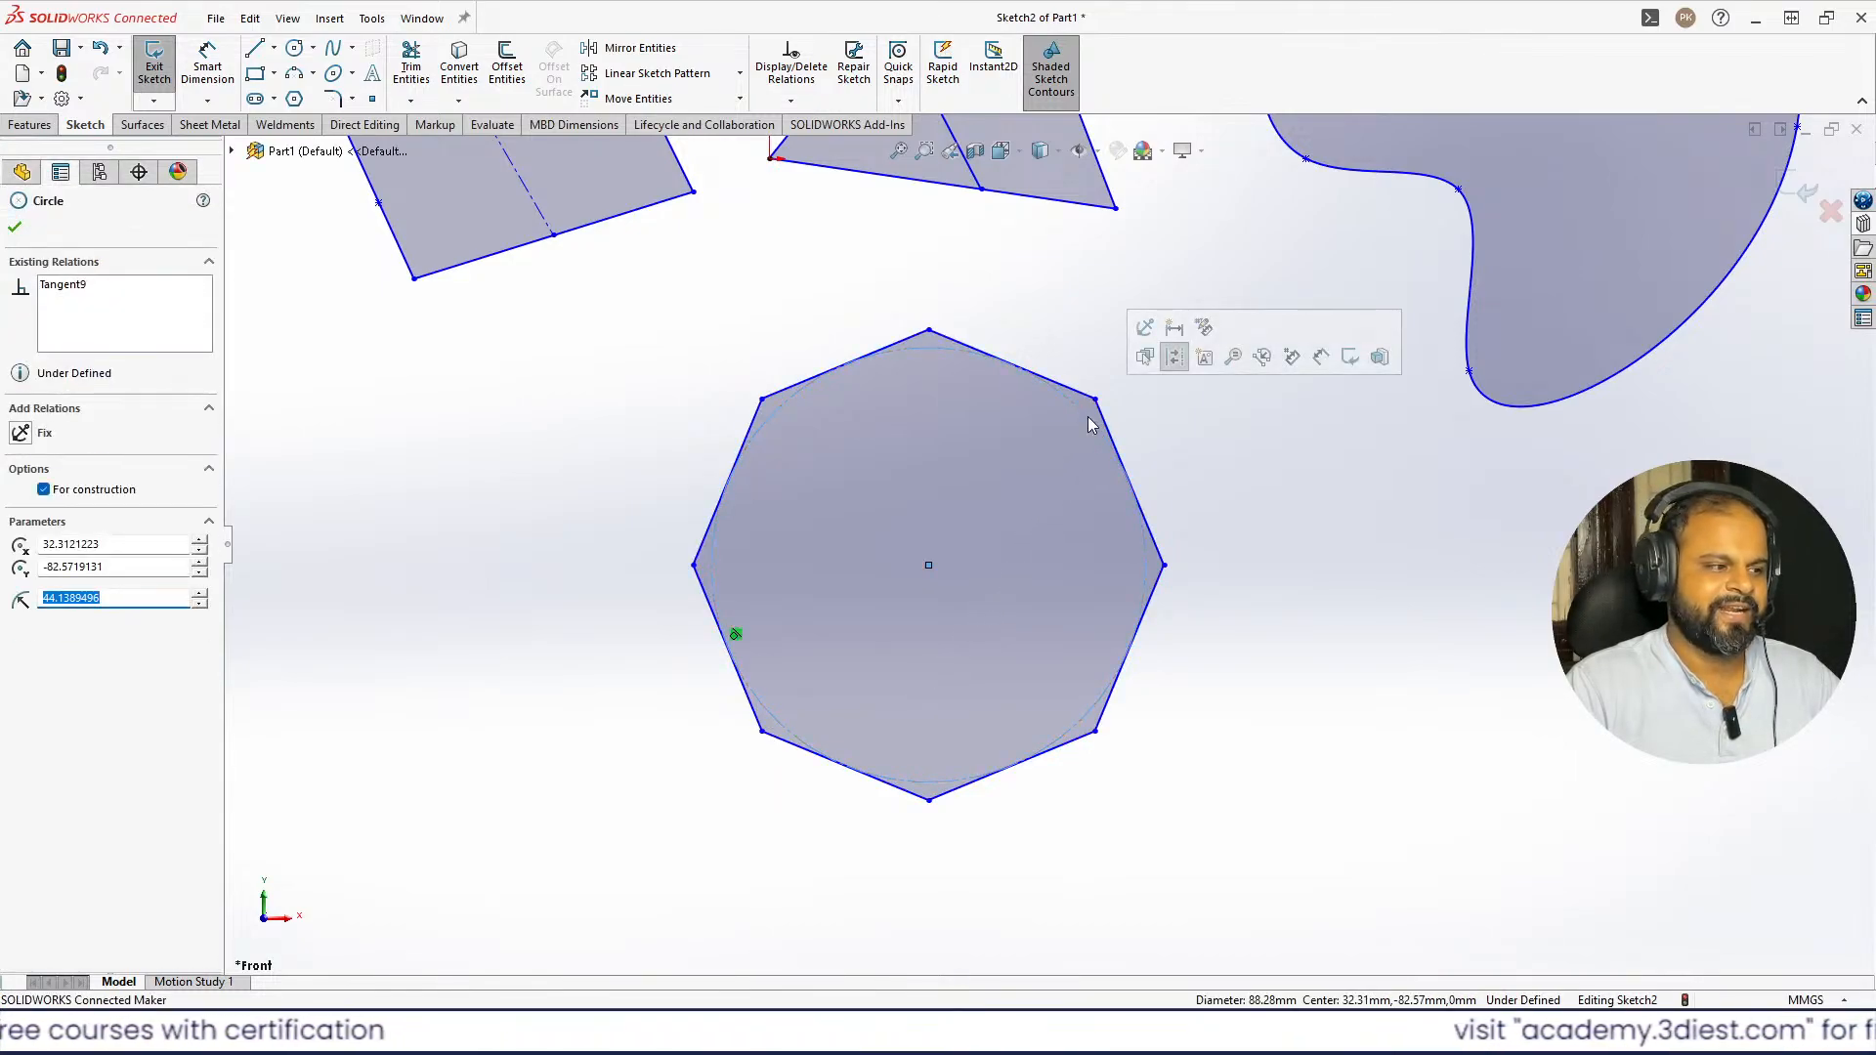
pyautogui.click(701, 431)
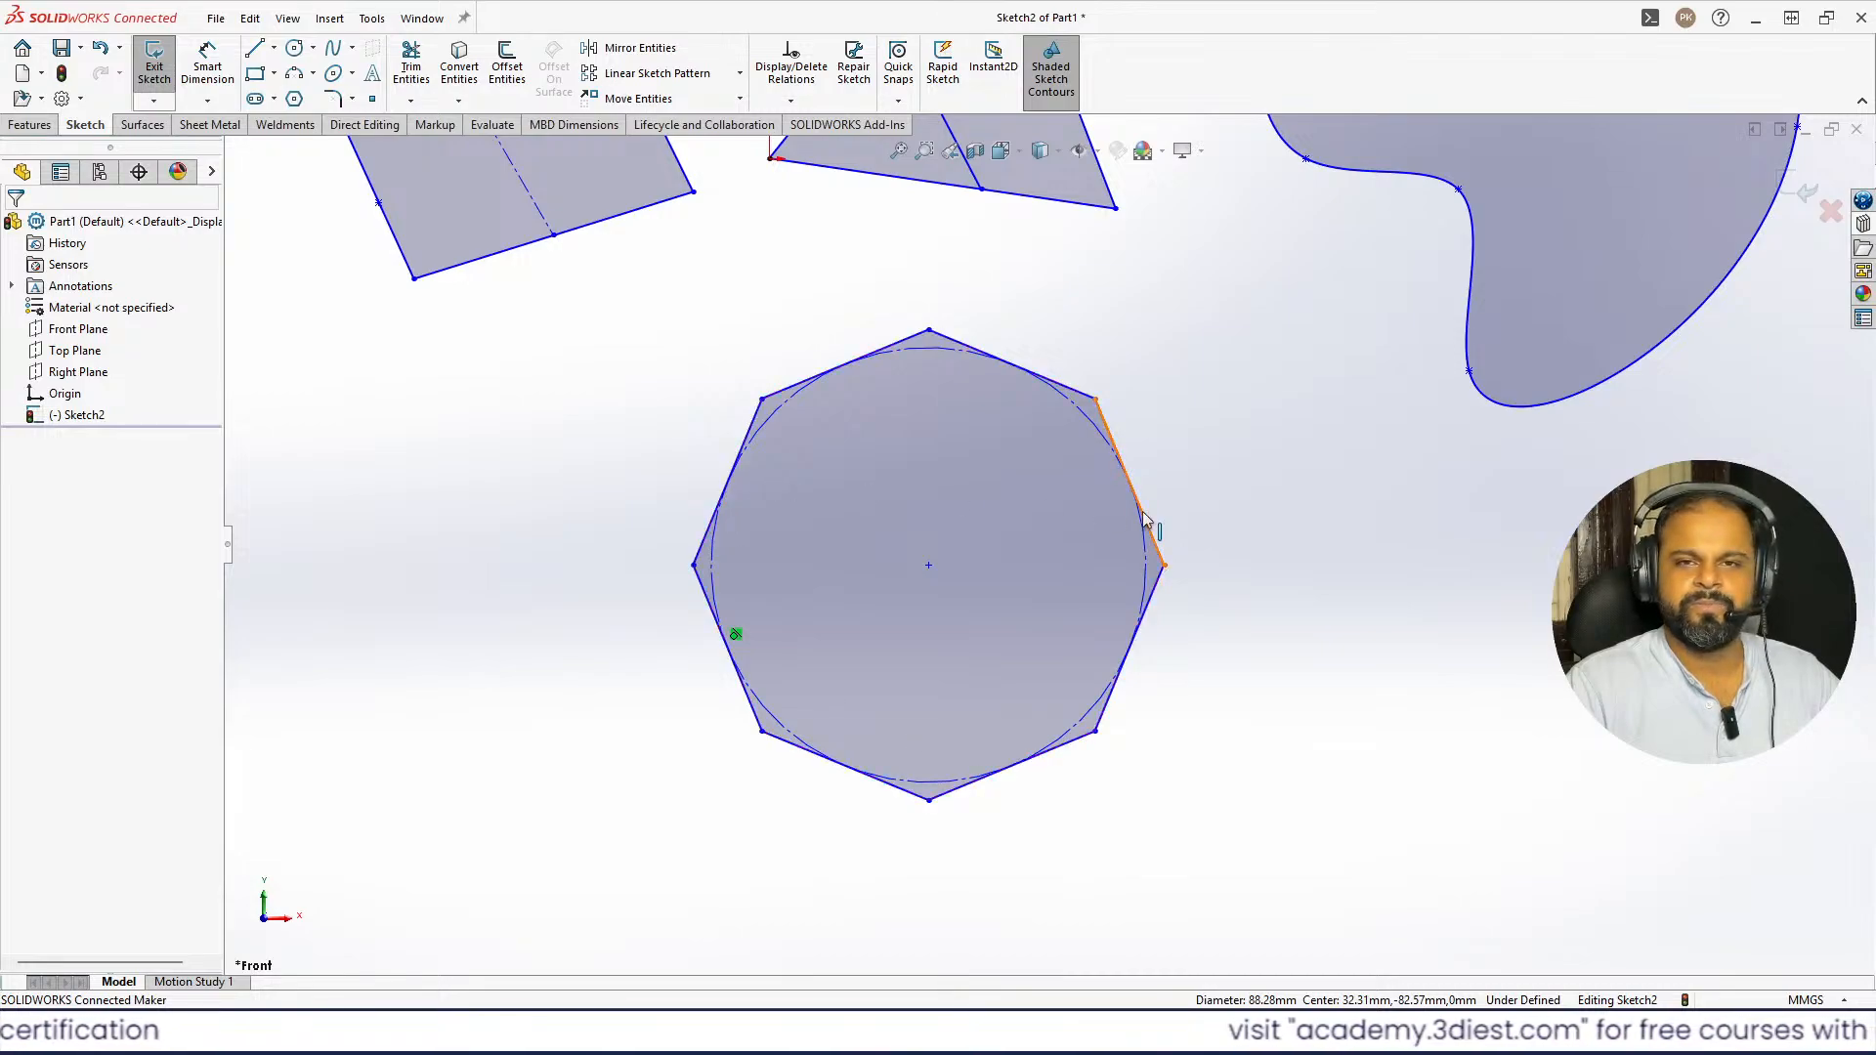
# - Shift the octagon slightly upward by its top vertex, placing that vertex at about X 31.7 mm, Y -29.4 mm
pyautogui.scroll(4, 987, 445)
pyautogui.scroll(-3, 752, 501)
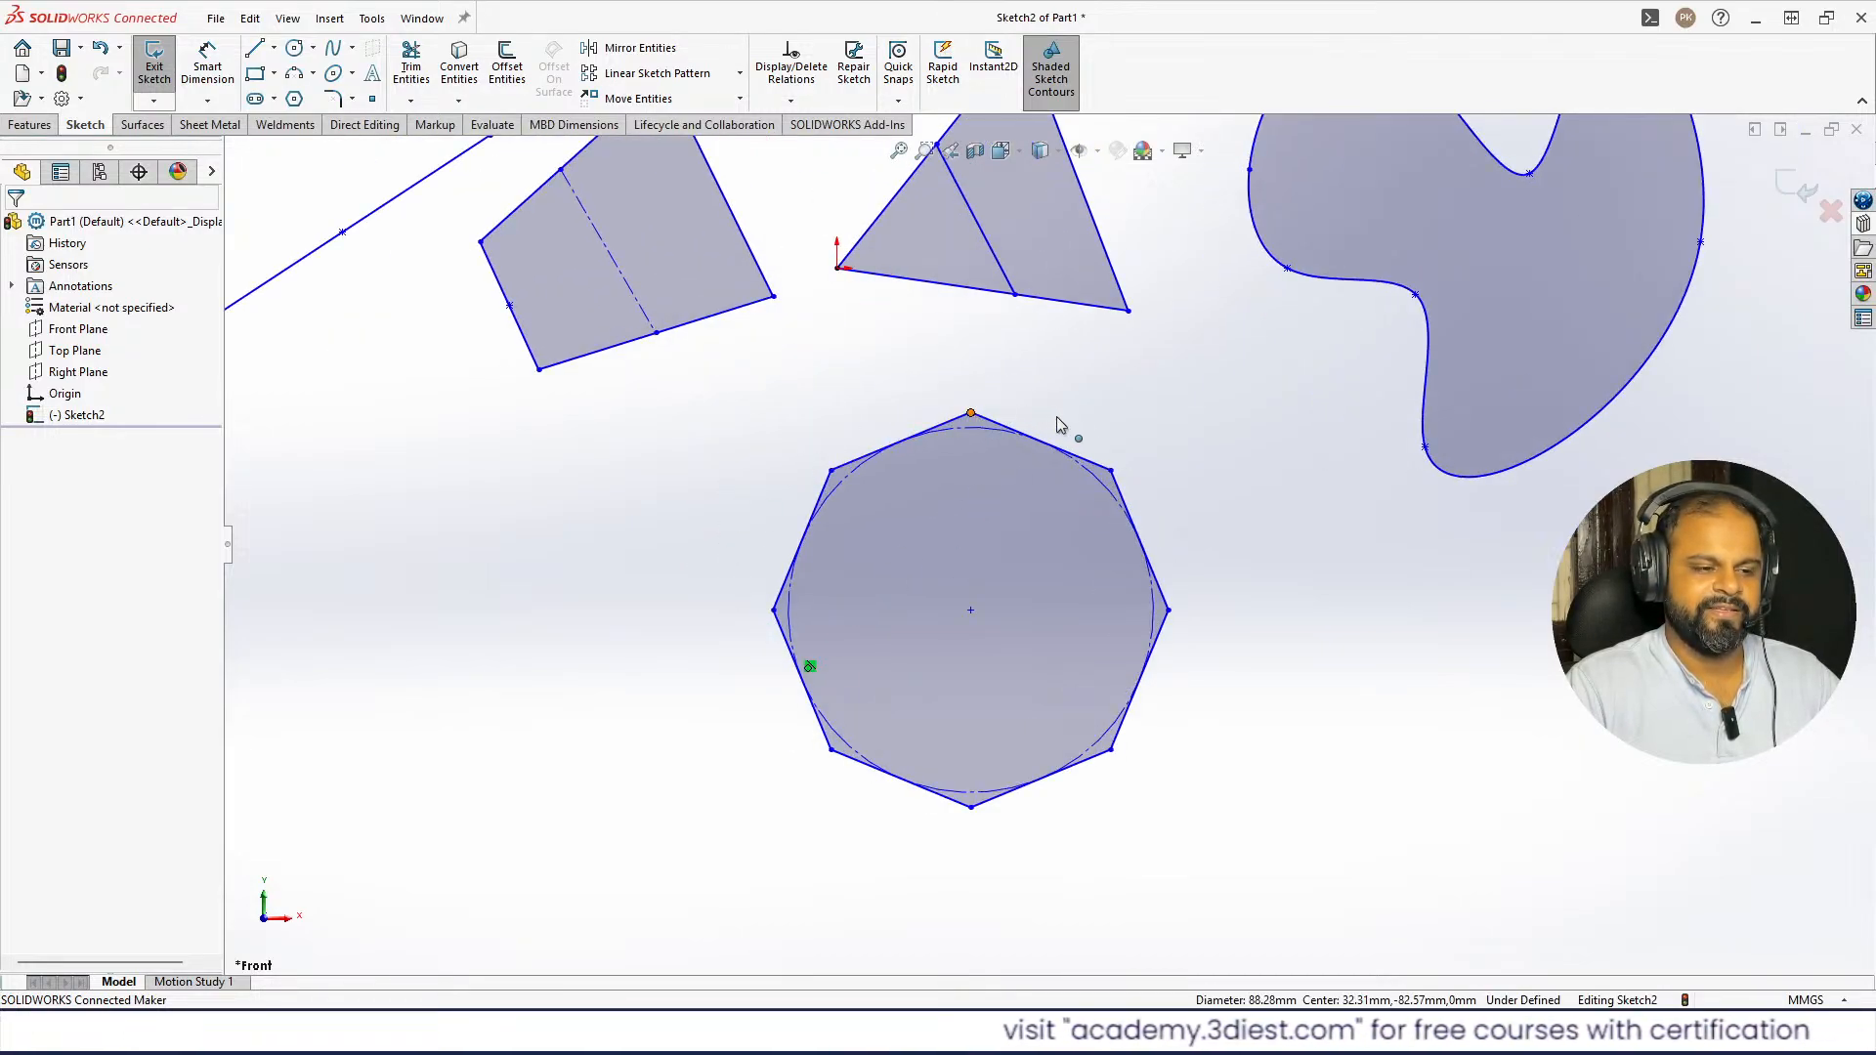
pyautogui.moveTo(970, 413)
pyautogui.mouseDown()
pyautogui.moveTo(1135, 510)
pyautogui.moveTo(939, 451)
pyautogui.moveTo(1025, 423)
pyautogui.moveTo(968, 390)
pyautogui.mouseUp()
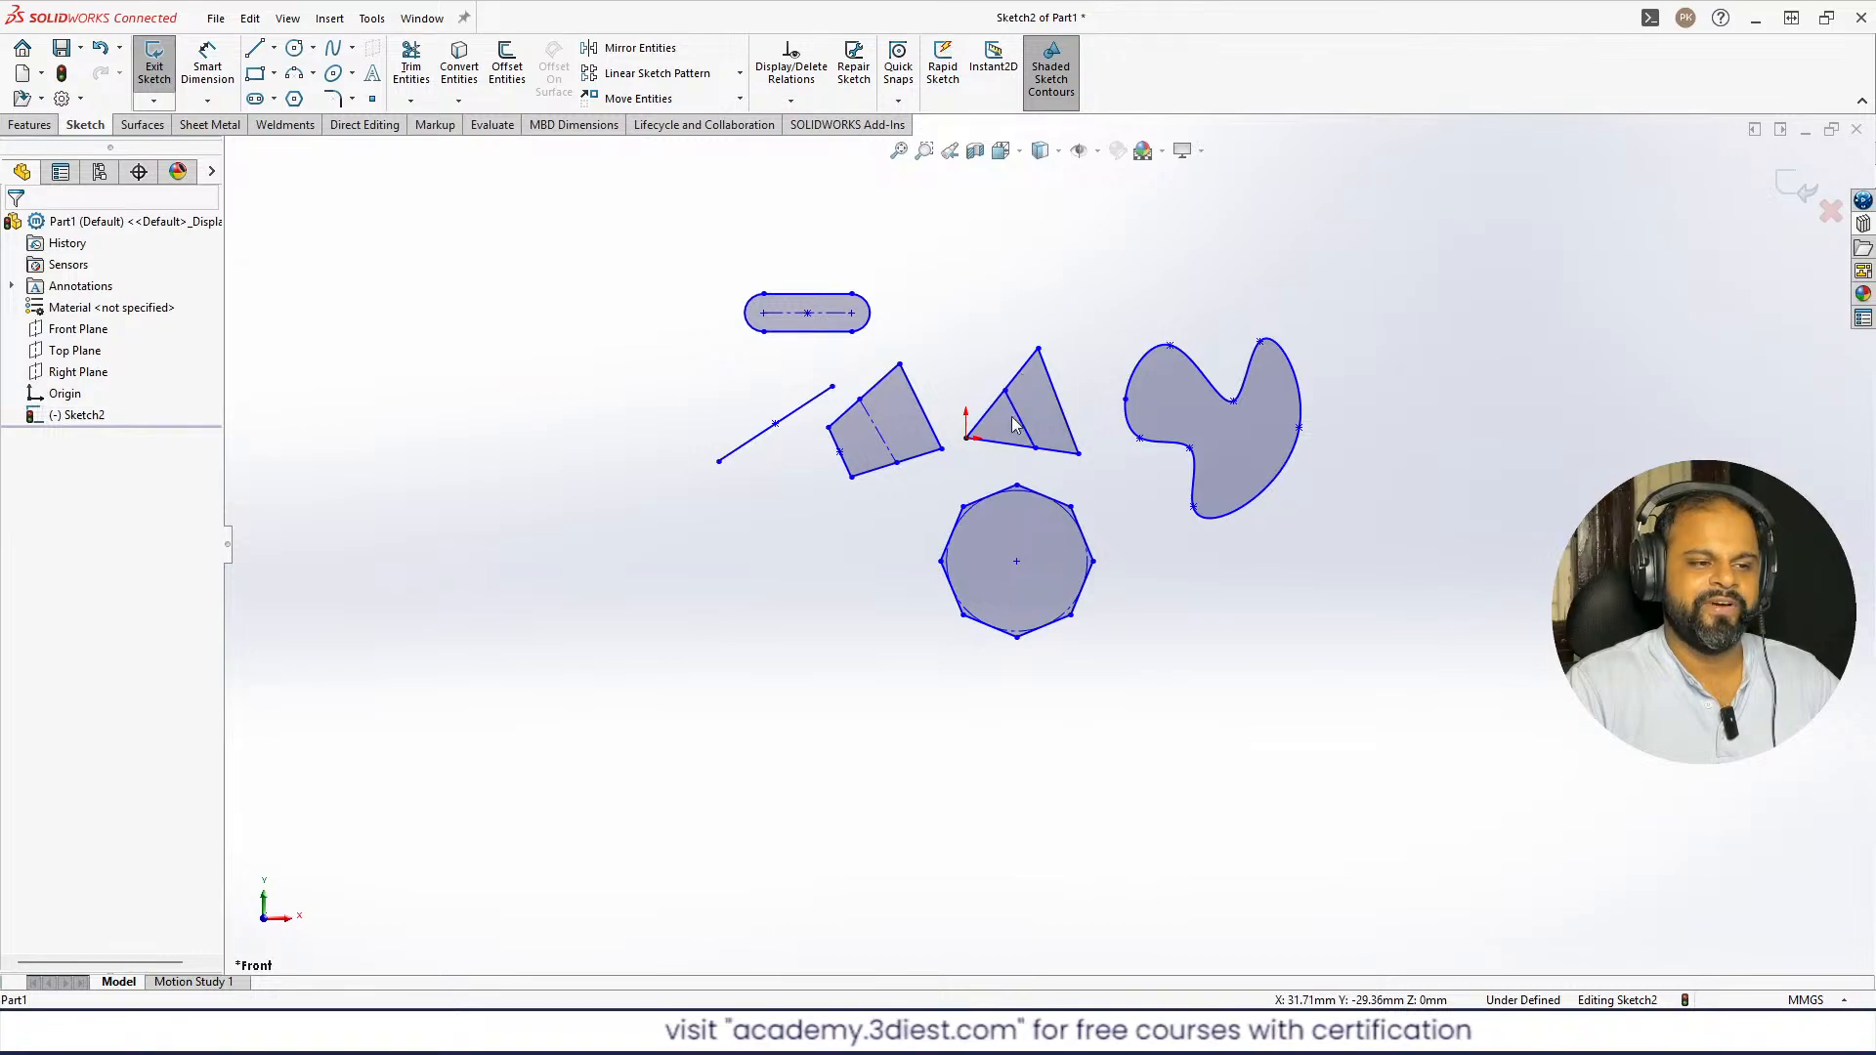
pyautogui.scroll(-3, 1054, 515)
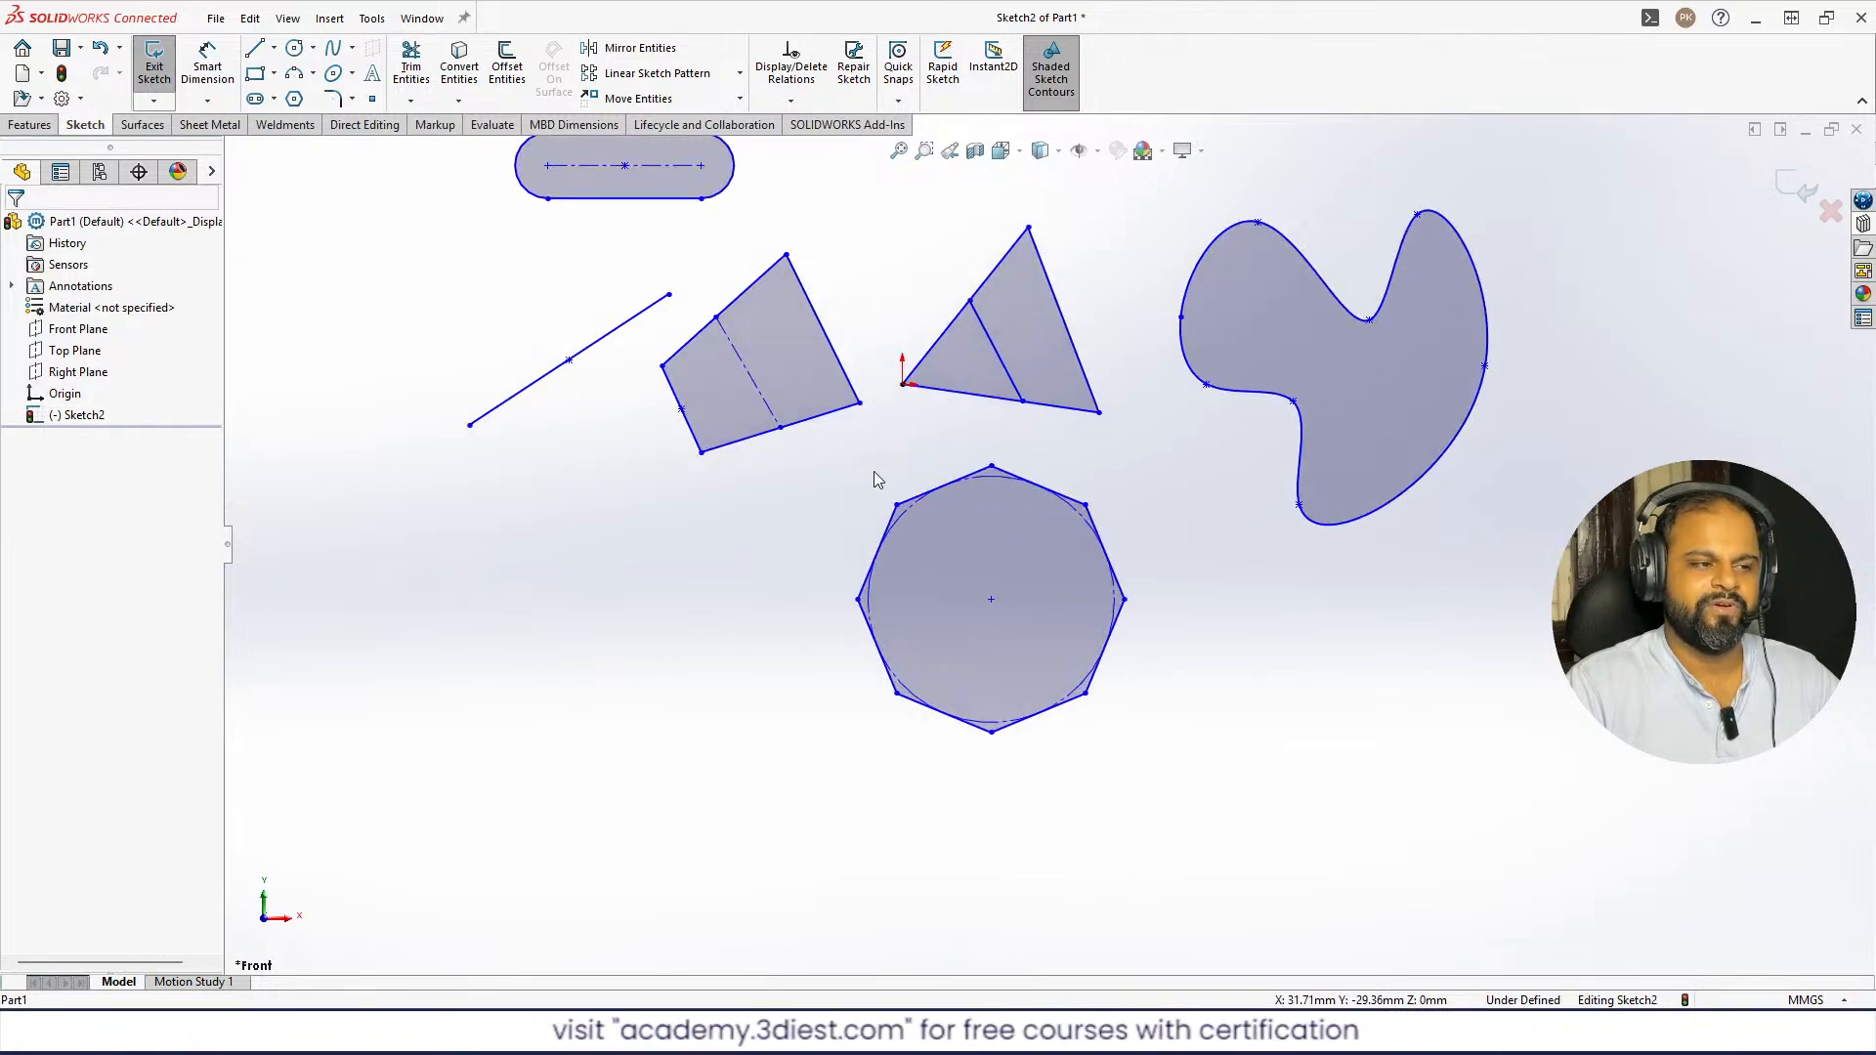
pyautogui.scroll(4, 873, 471)
pyautogui.scroll(-4, 898, 417)
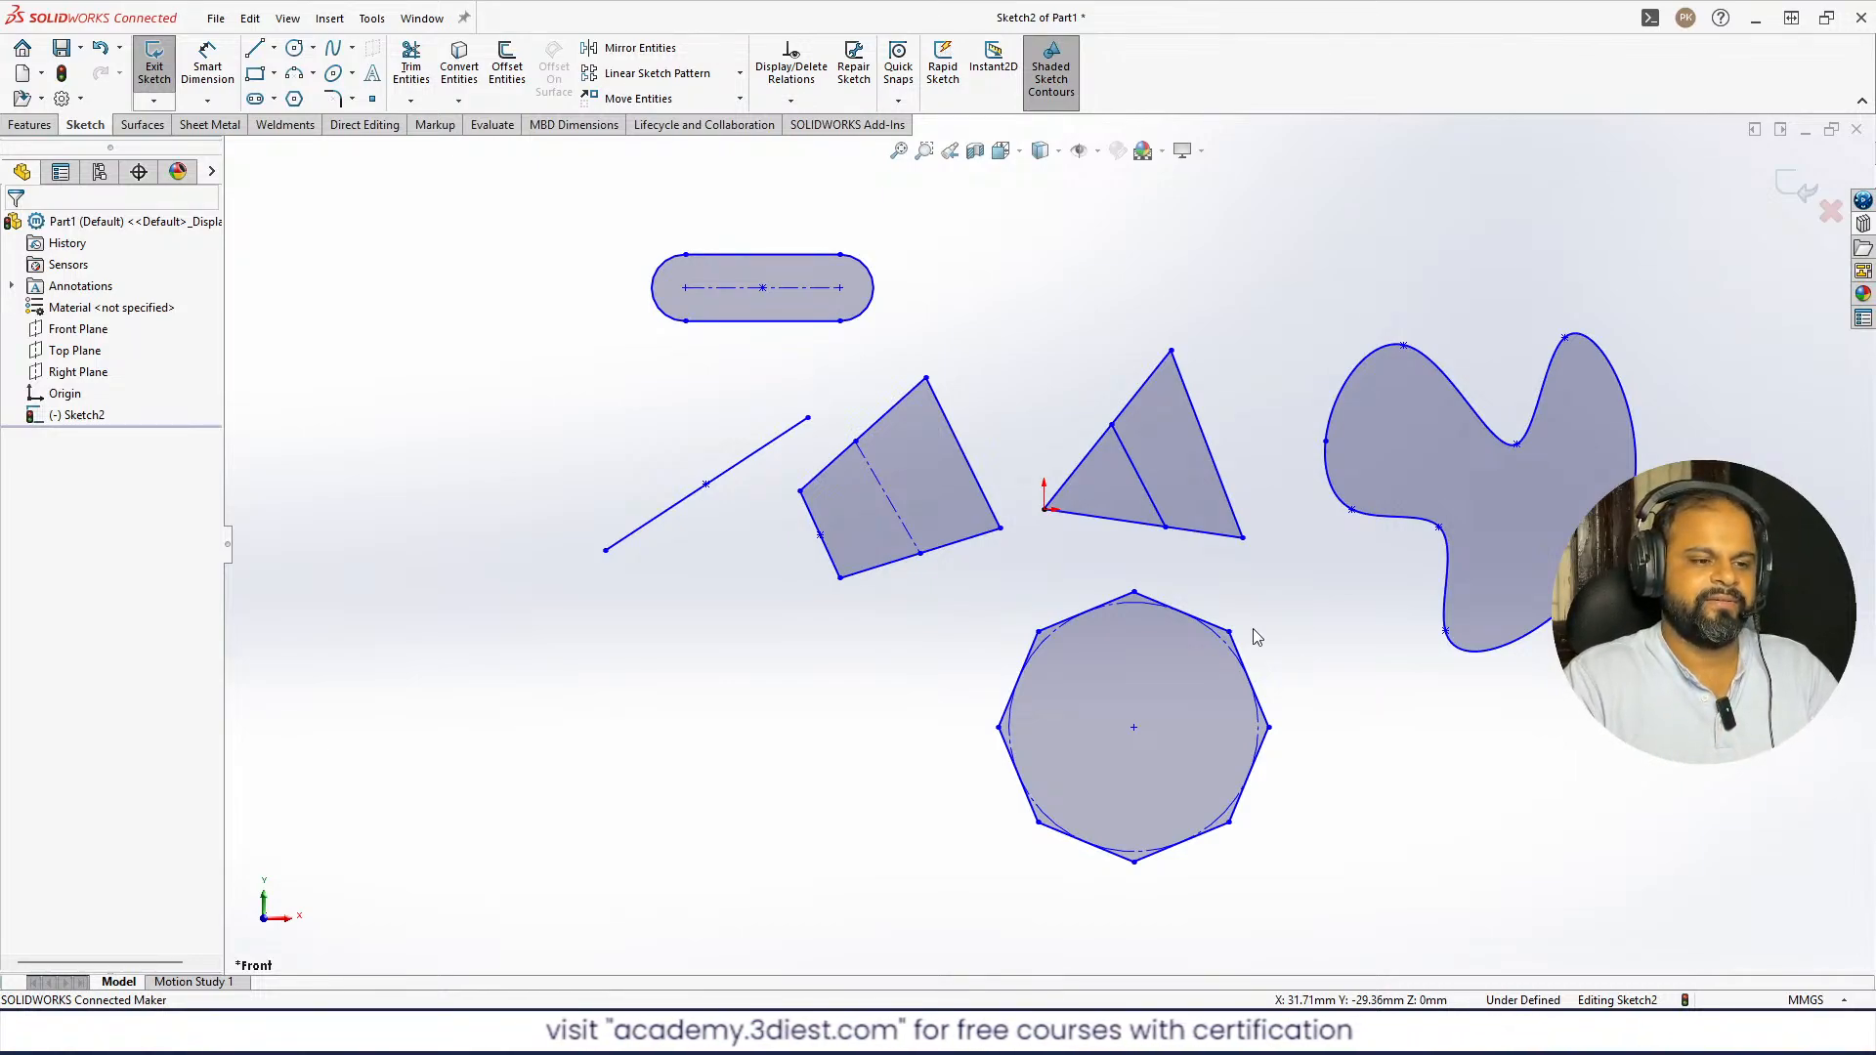
pyautogui.scroll(2, 1044, 540)
pyautogui.scroll(2, 925, 492)
pyautogui.scroll(-4, 1206, 648)
pyautogui.scroll(4, 1065, 542)
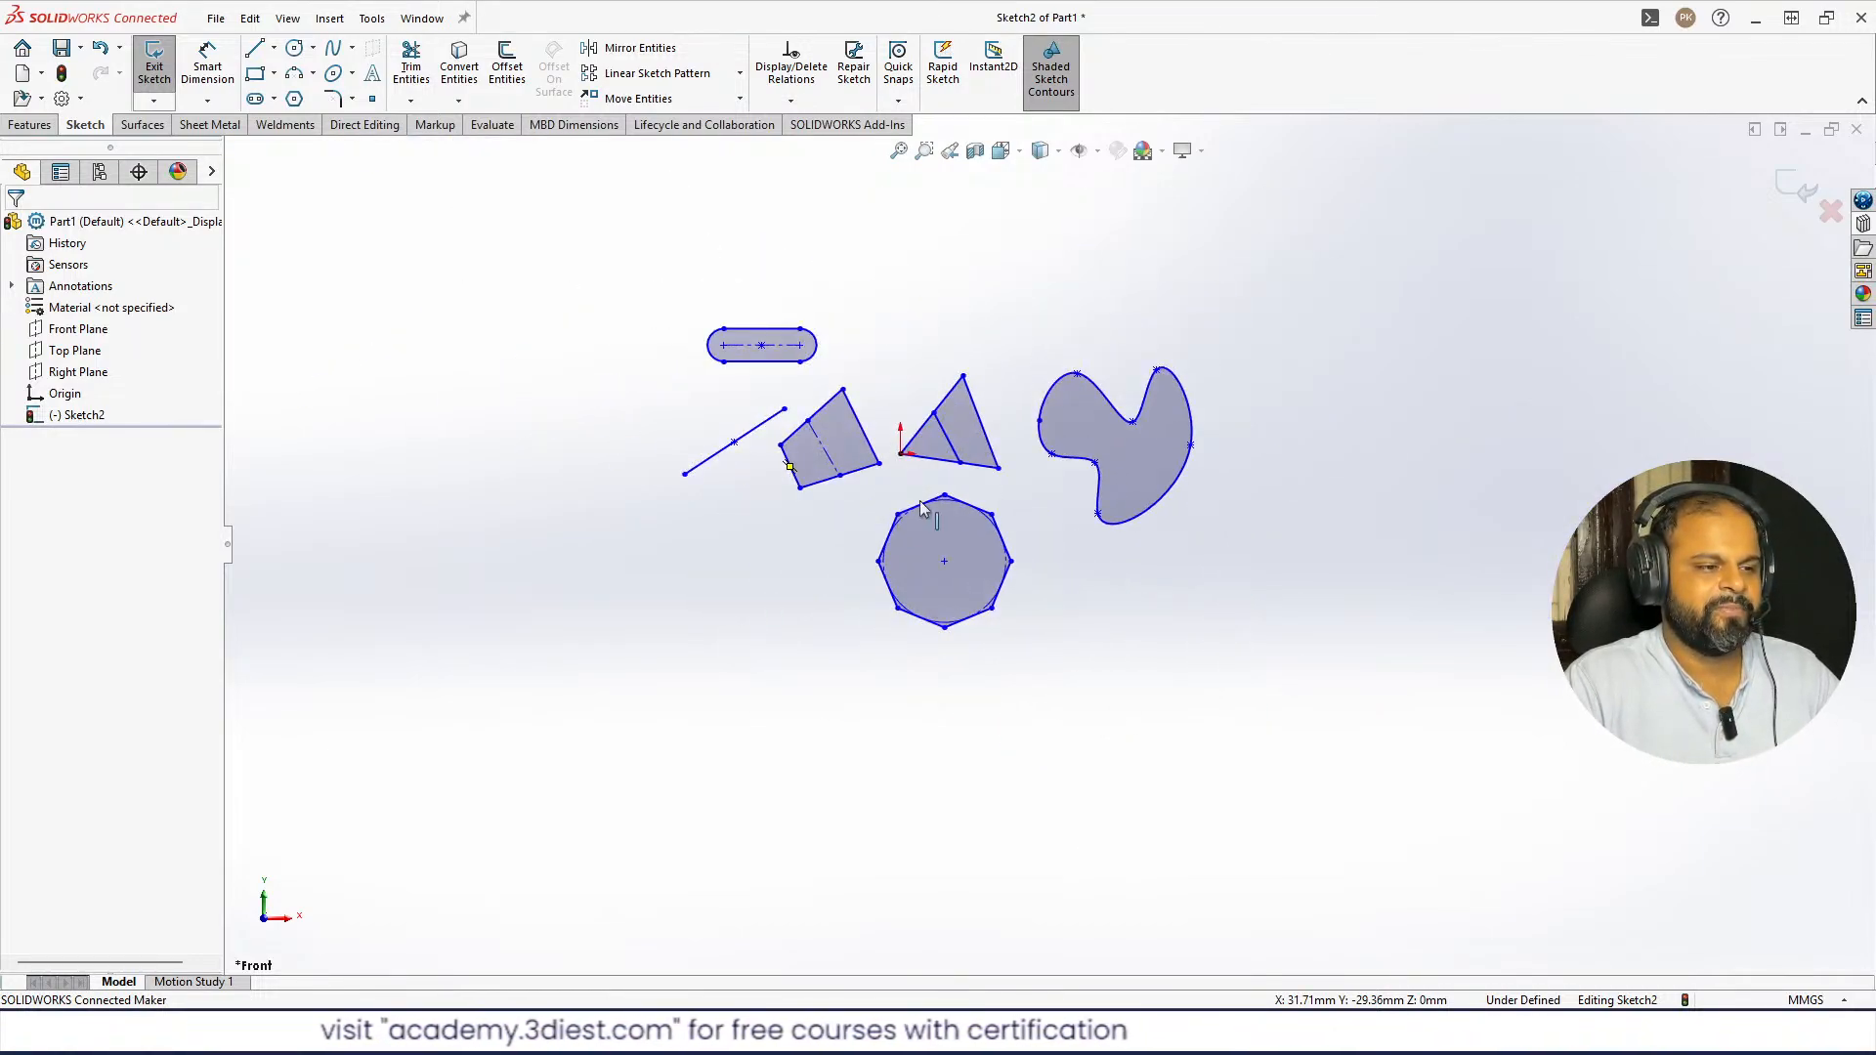
pyautogui.scroll(-2, 1113, 439)
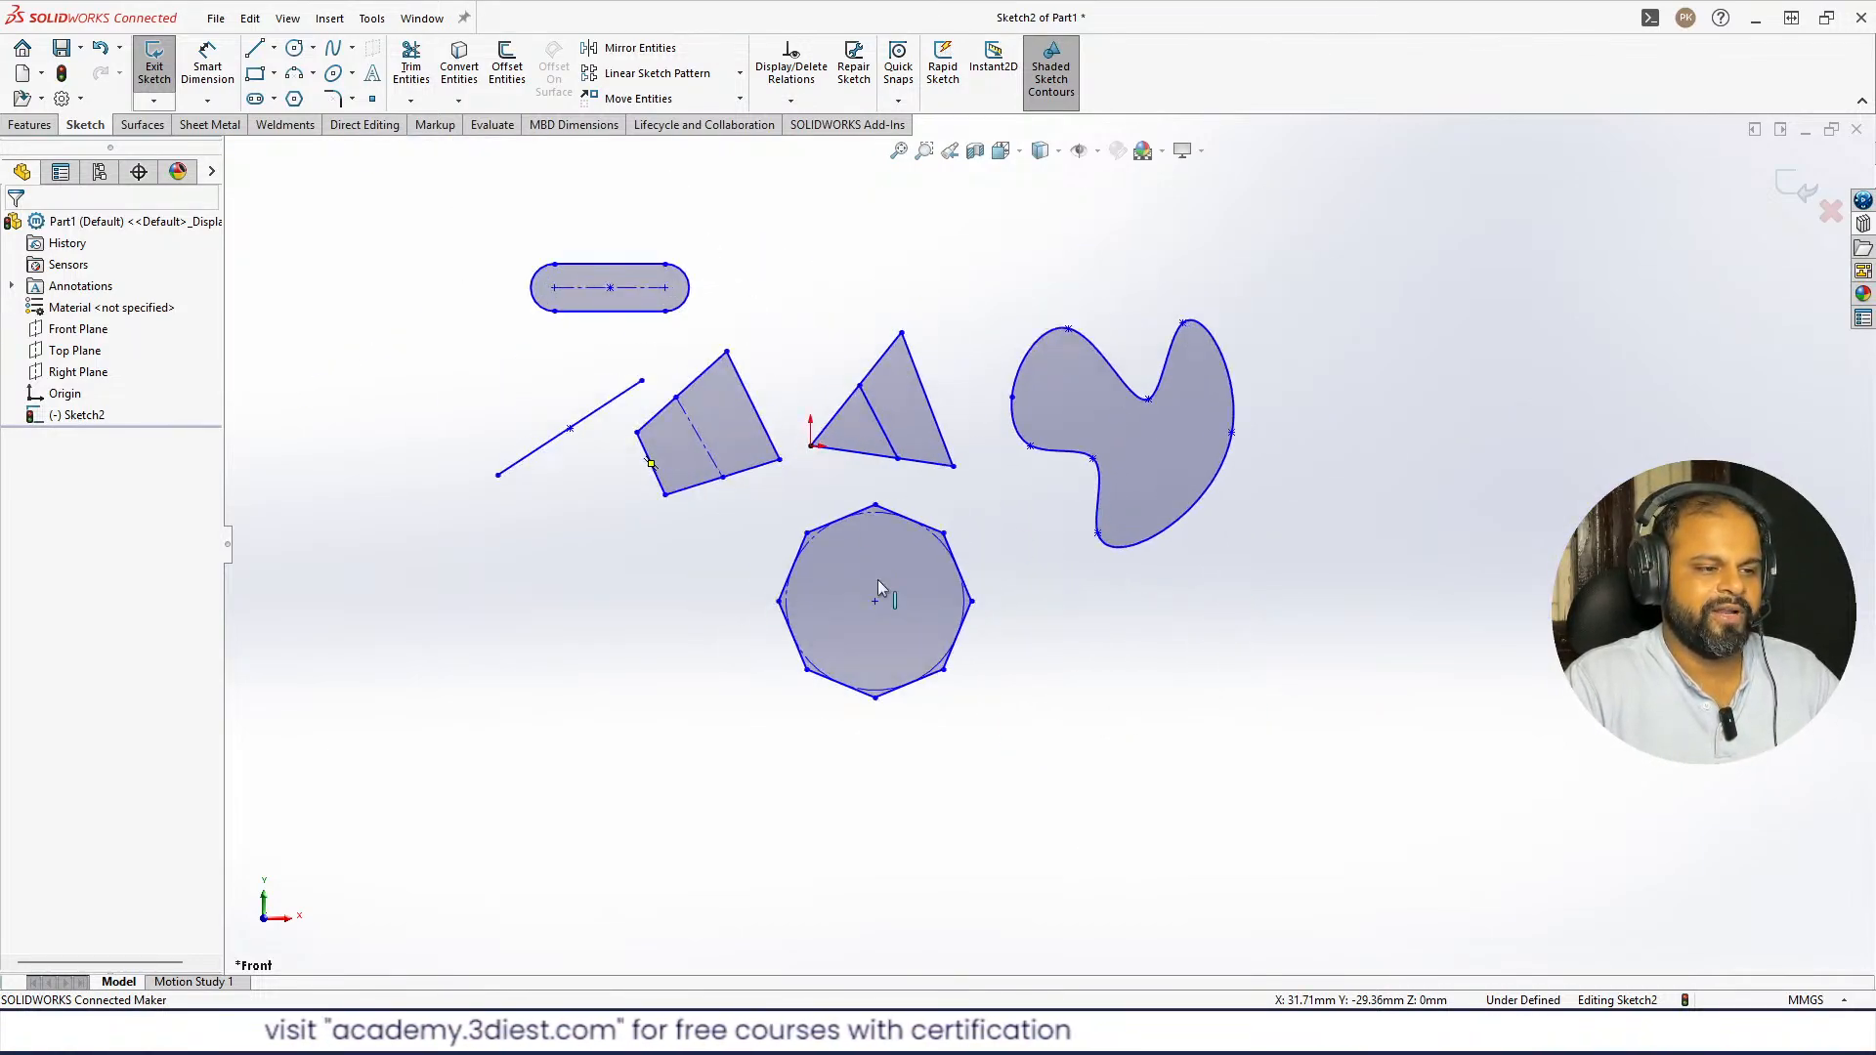
# - Draw a three-sided inscribed-circle polygon below the spline shape, with one corner pointing left about 57 mm from its centre
pyautogui.click(294, 98)
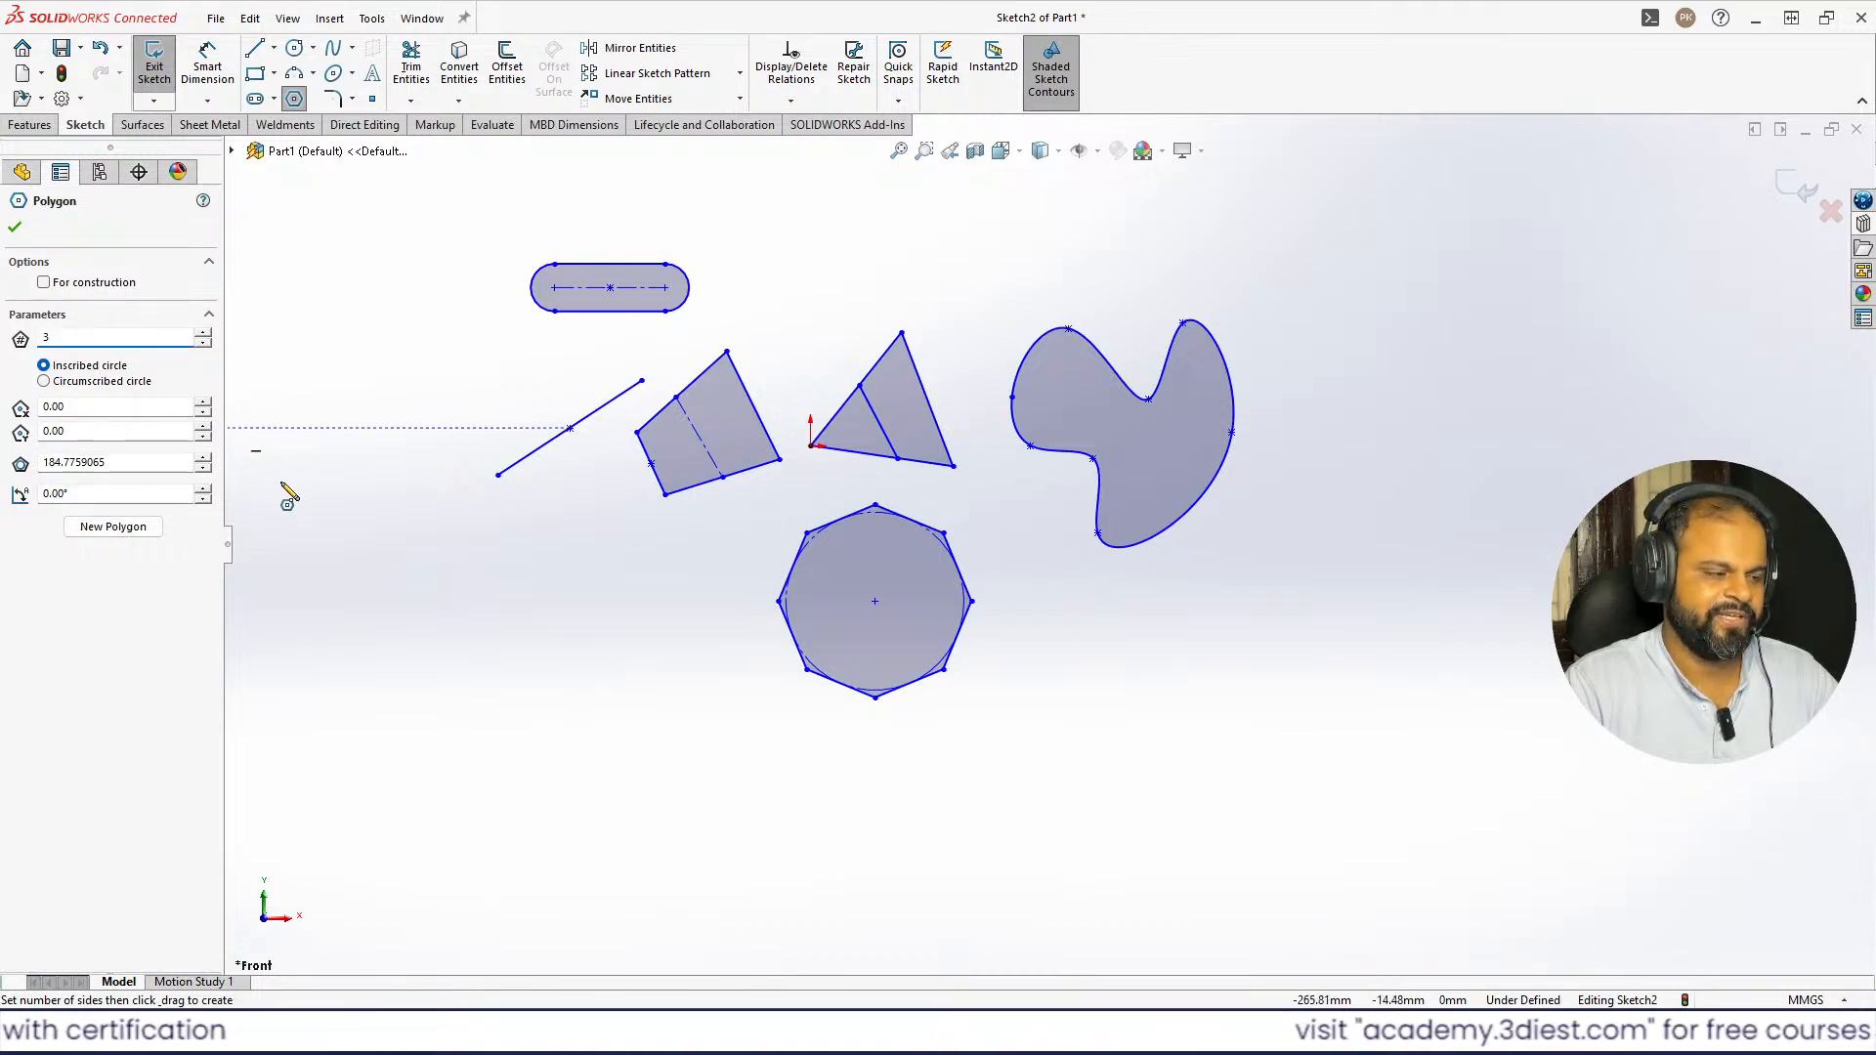
pyautogui.click(15, 229)
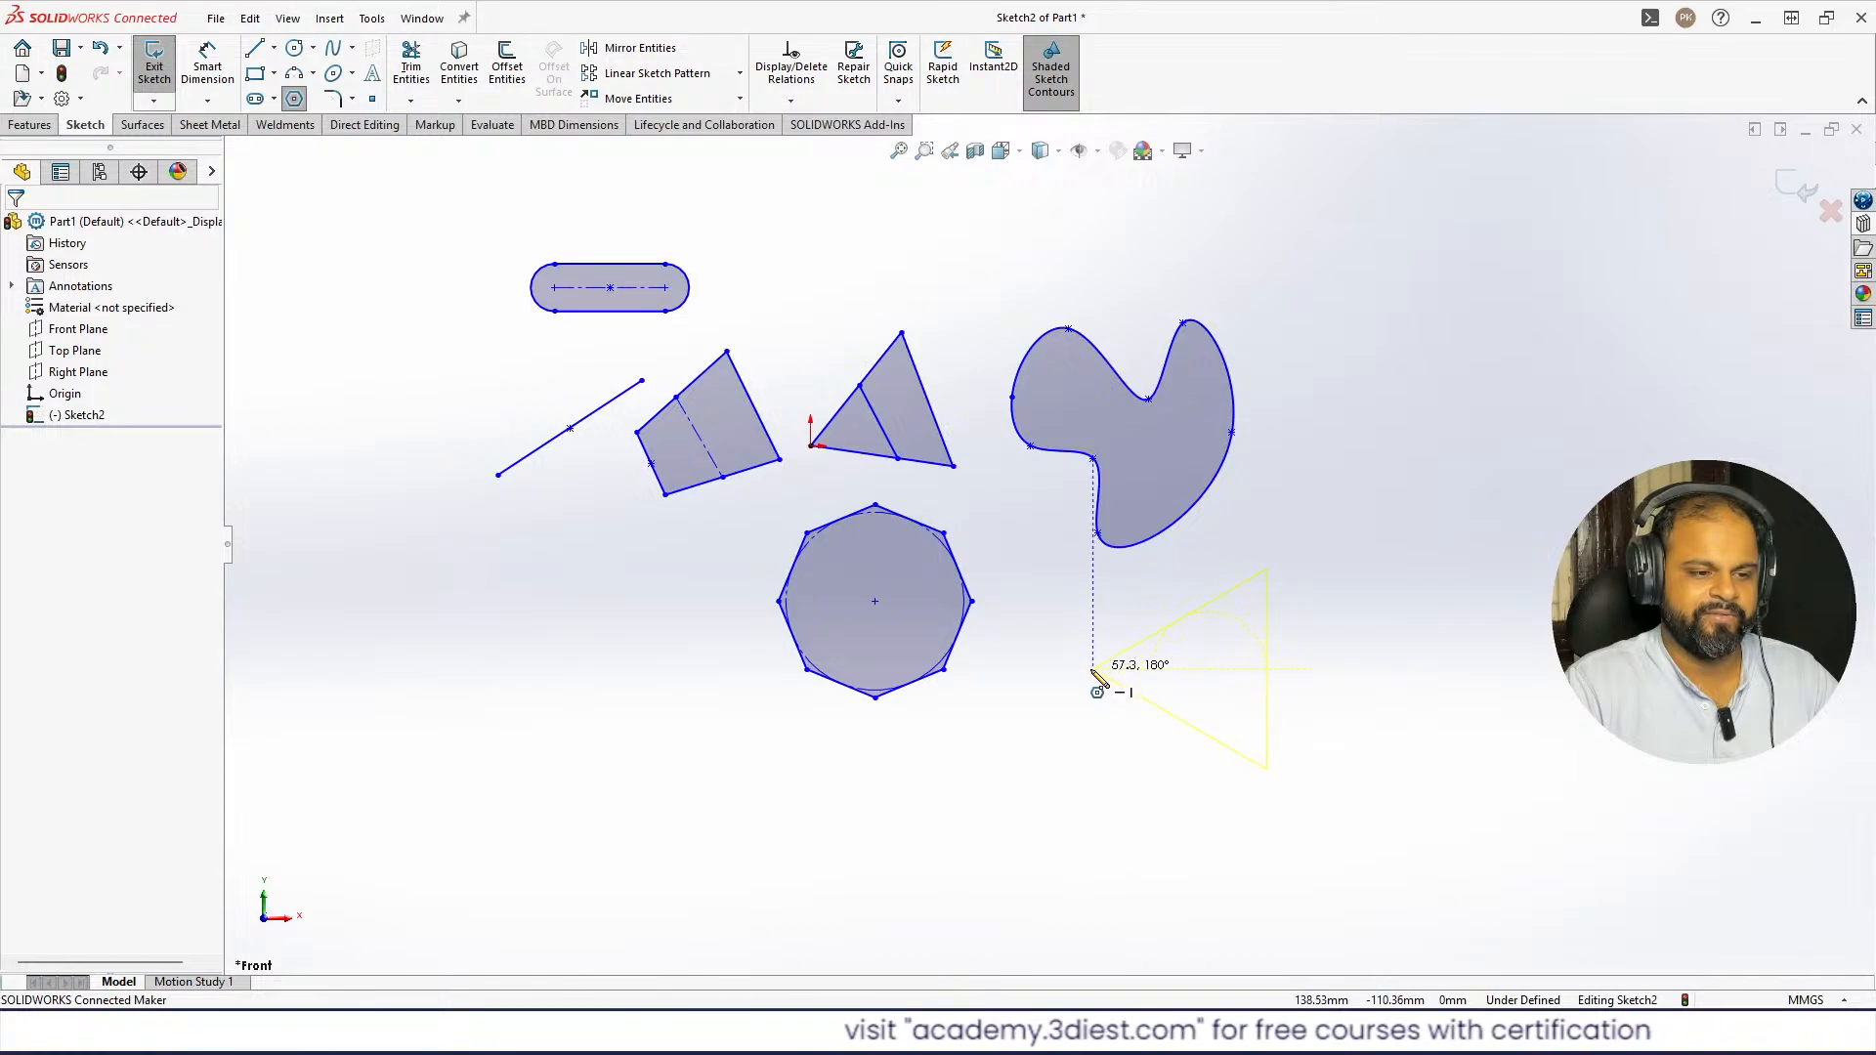
pyautogui.click(1094, 672)
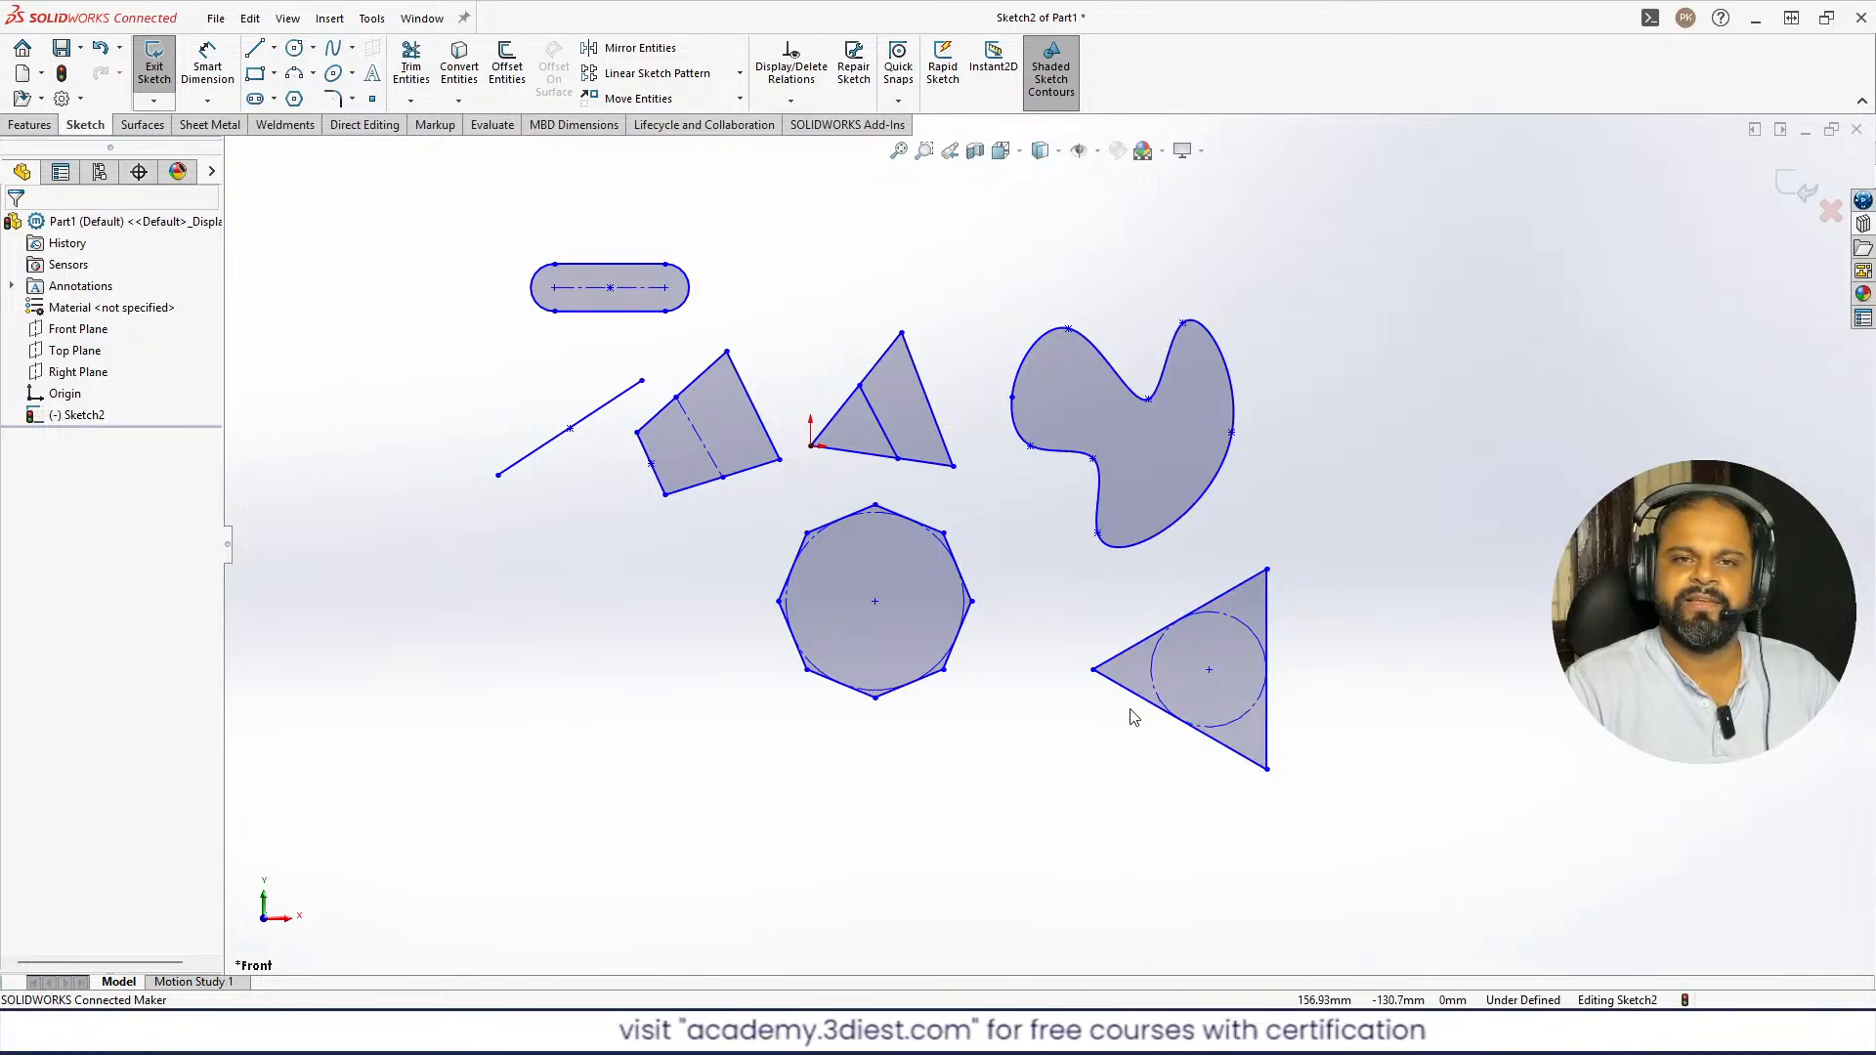
pyautogui.scroll(3, 1276, 639)
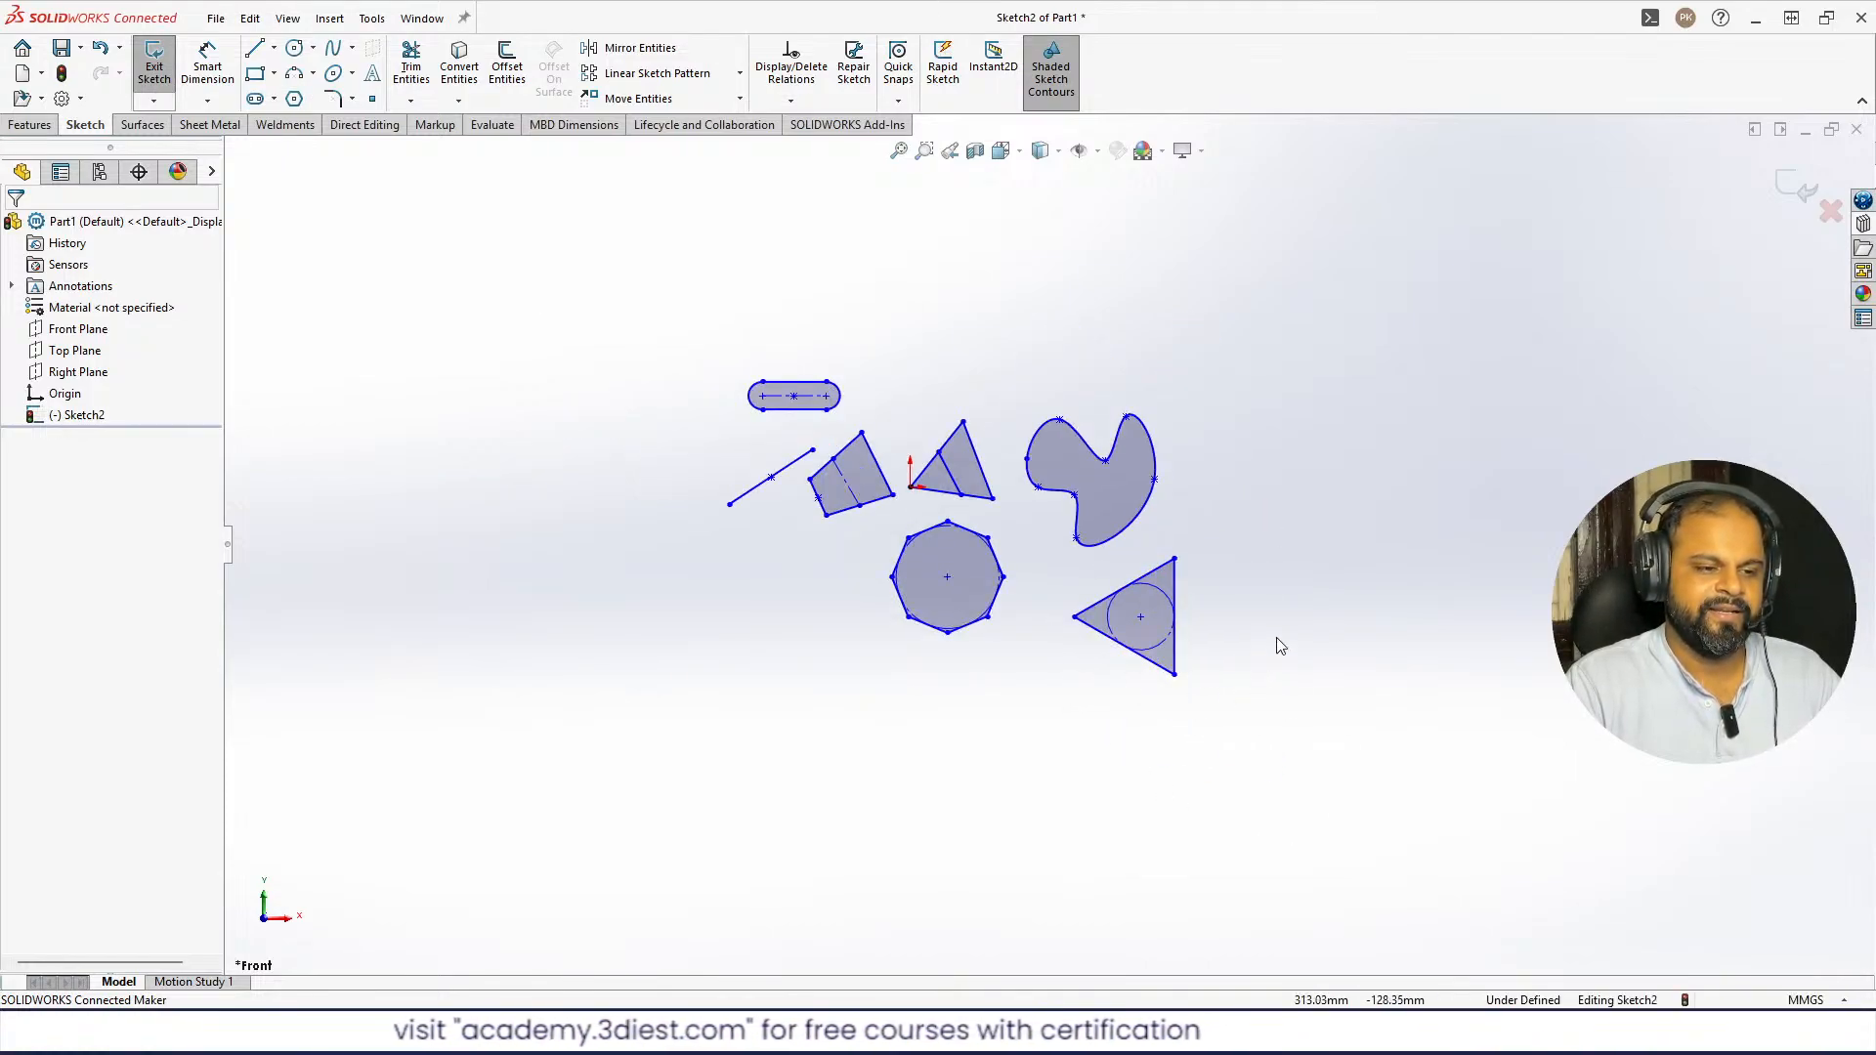
pyautogui.scroll(-3, 1276, 639)
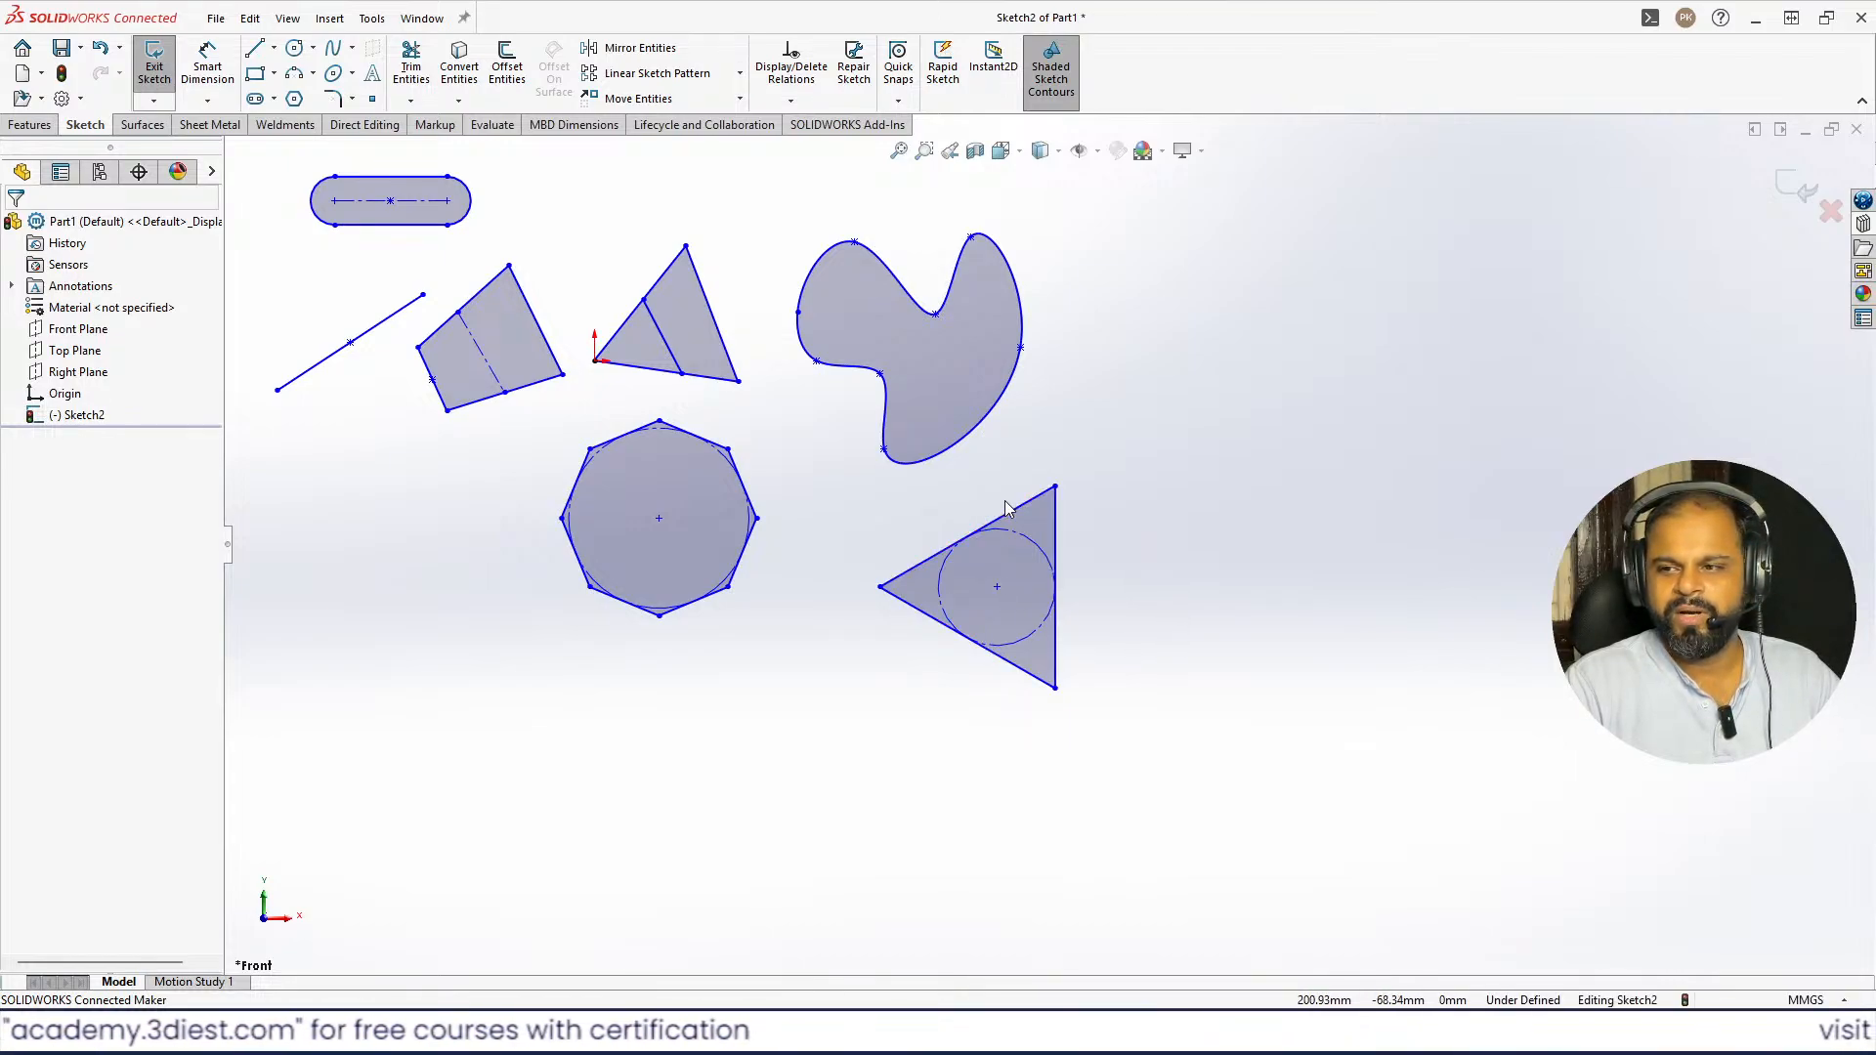
pyautogui.scroll(3, 1083, 571)
pyautogui.scroll(-4, 1156, 599)
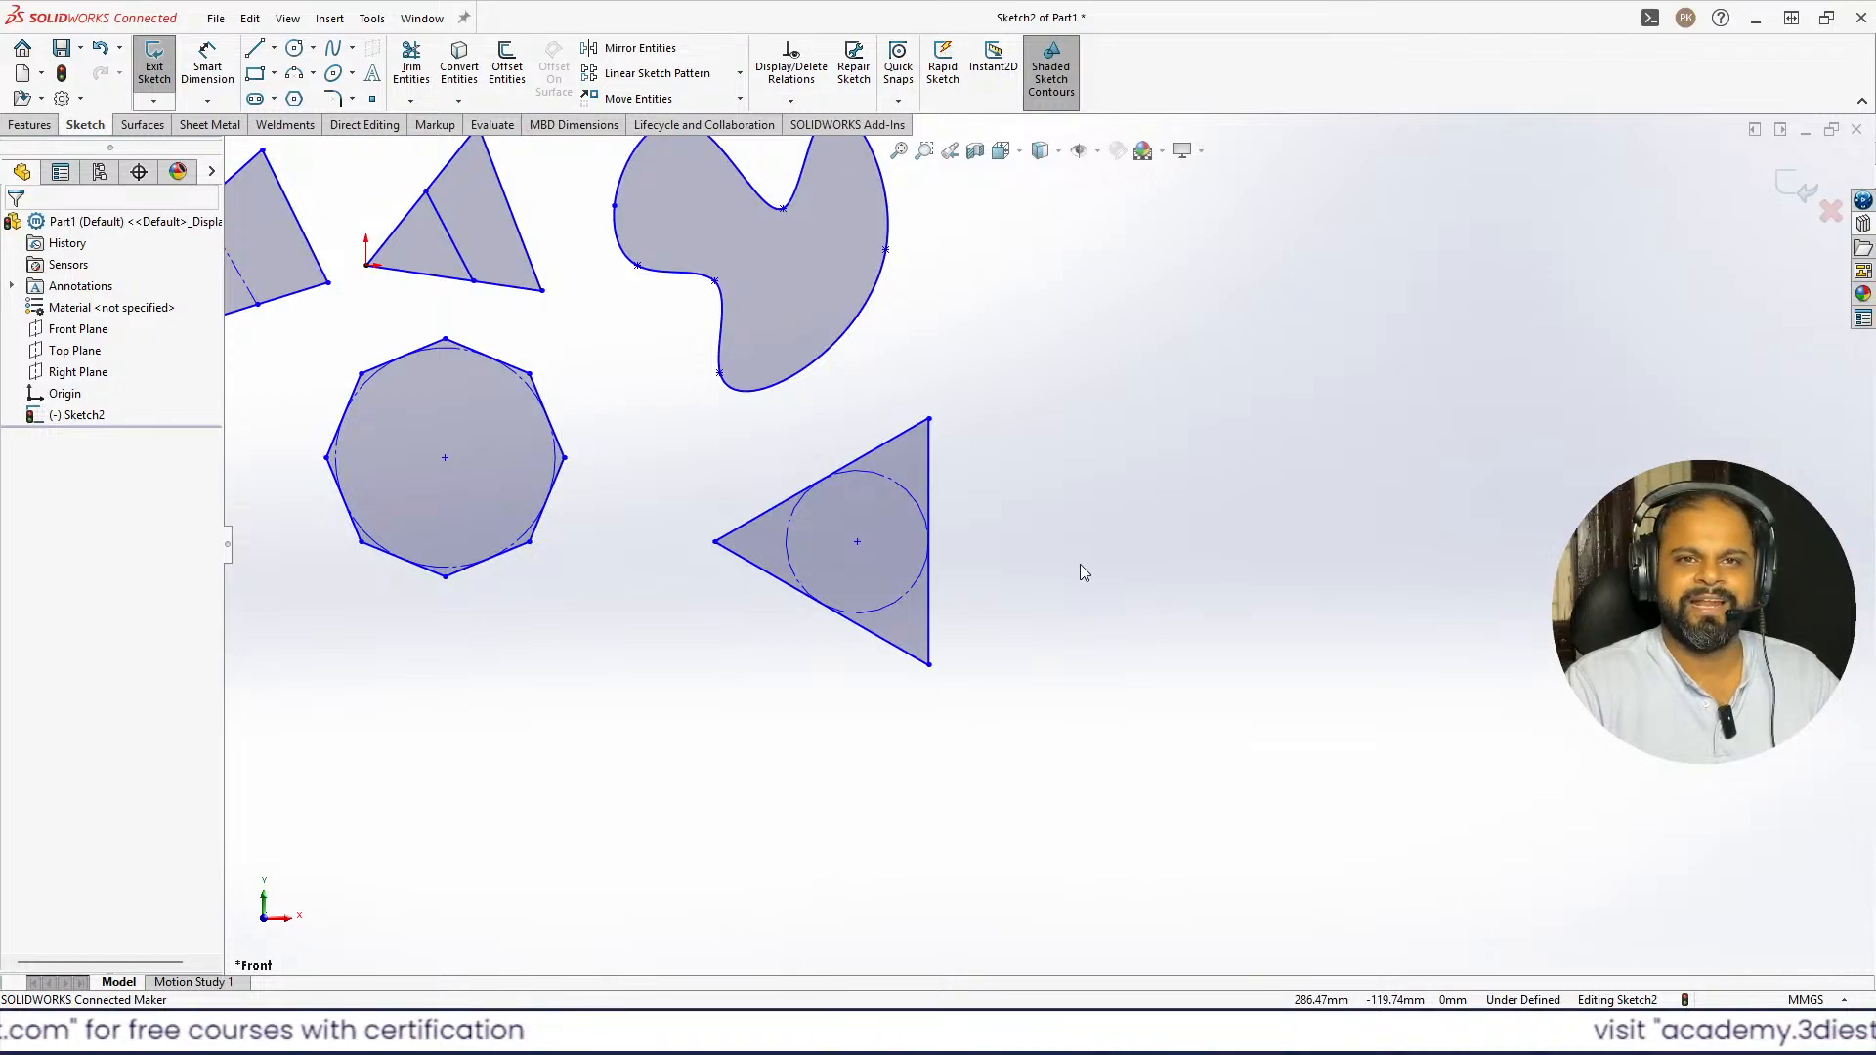
pyautogui.scroll(3, 1074, 564)
pyautogui.scroll(-2, 1143, 389)
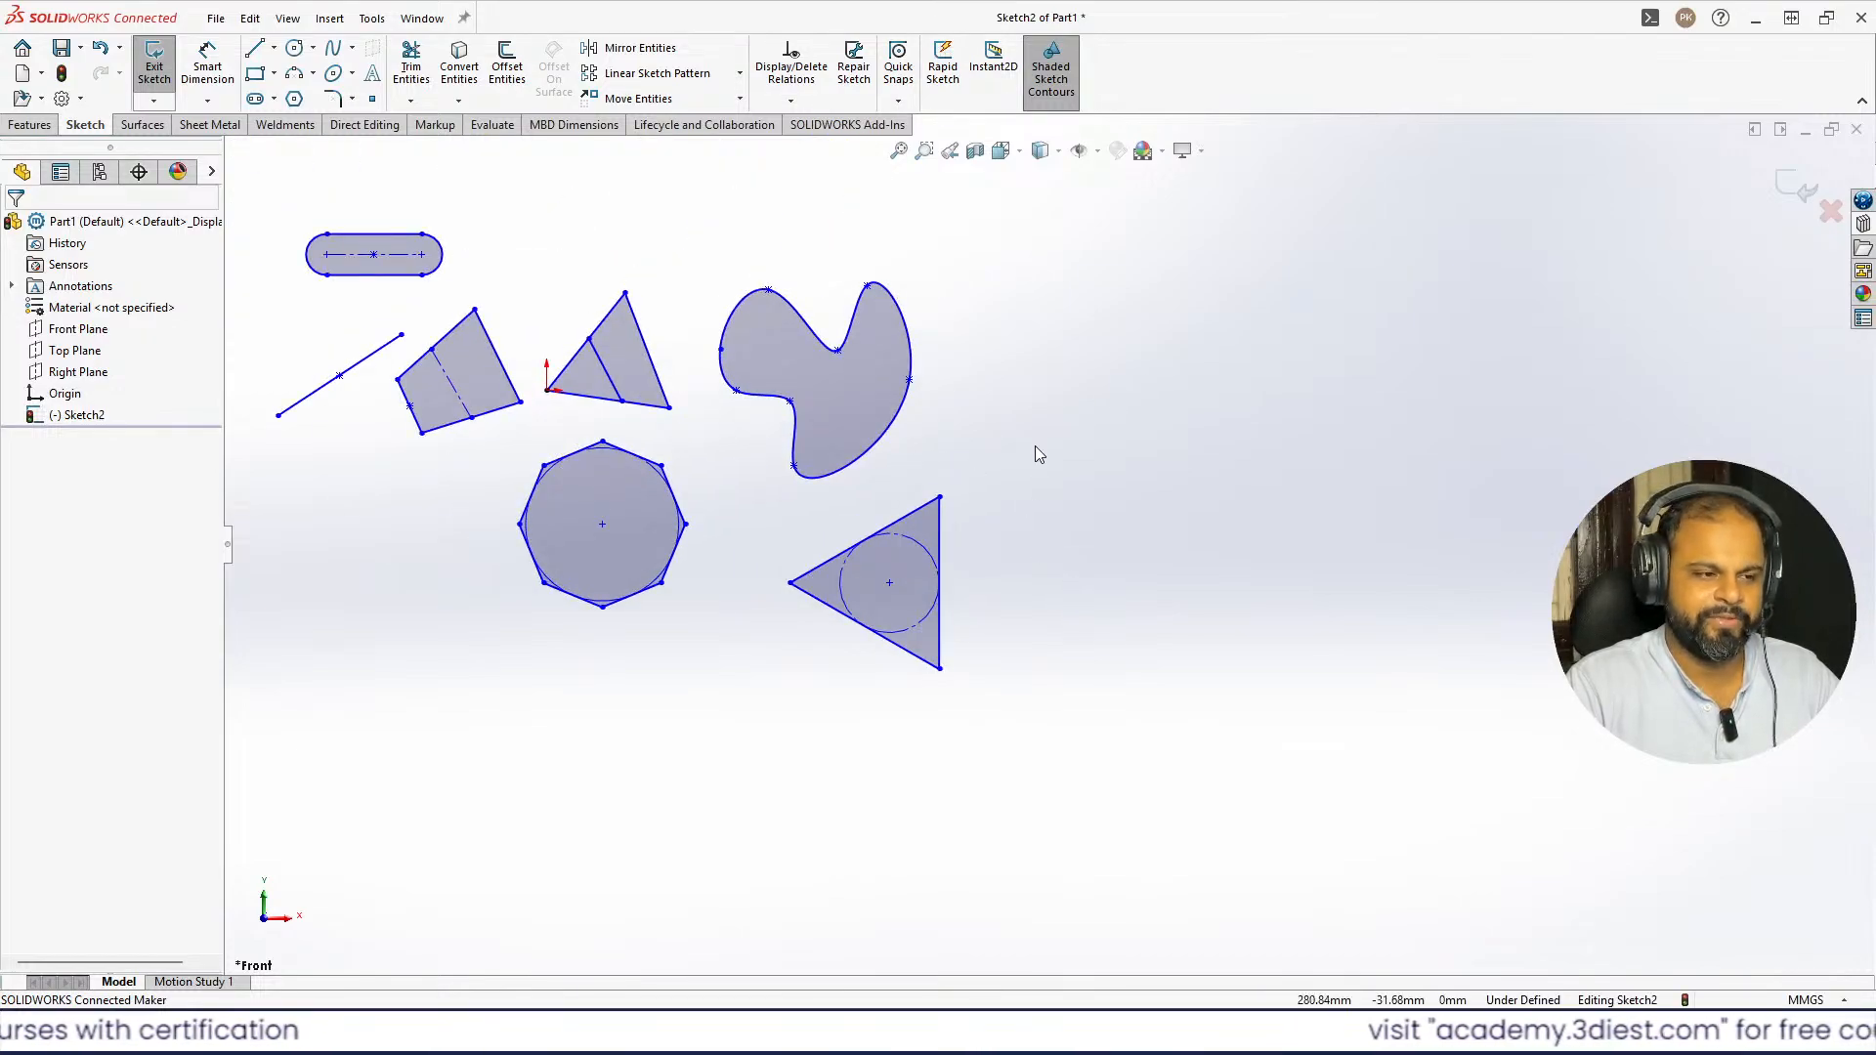
# - Draw a three-sided circumscribed-circle polygon beside the inscribed triangle, its centre level with that triangle's centre and one corner pointing up
pyautogui.click(294, 100)
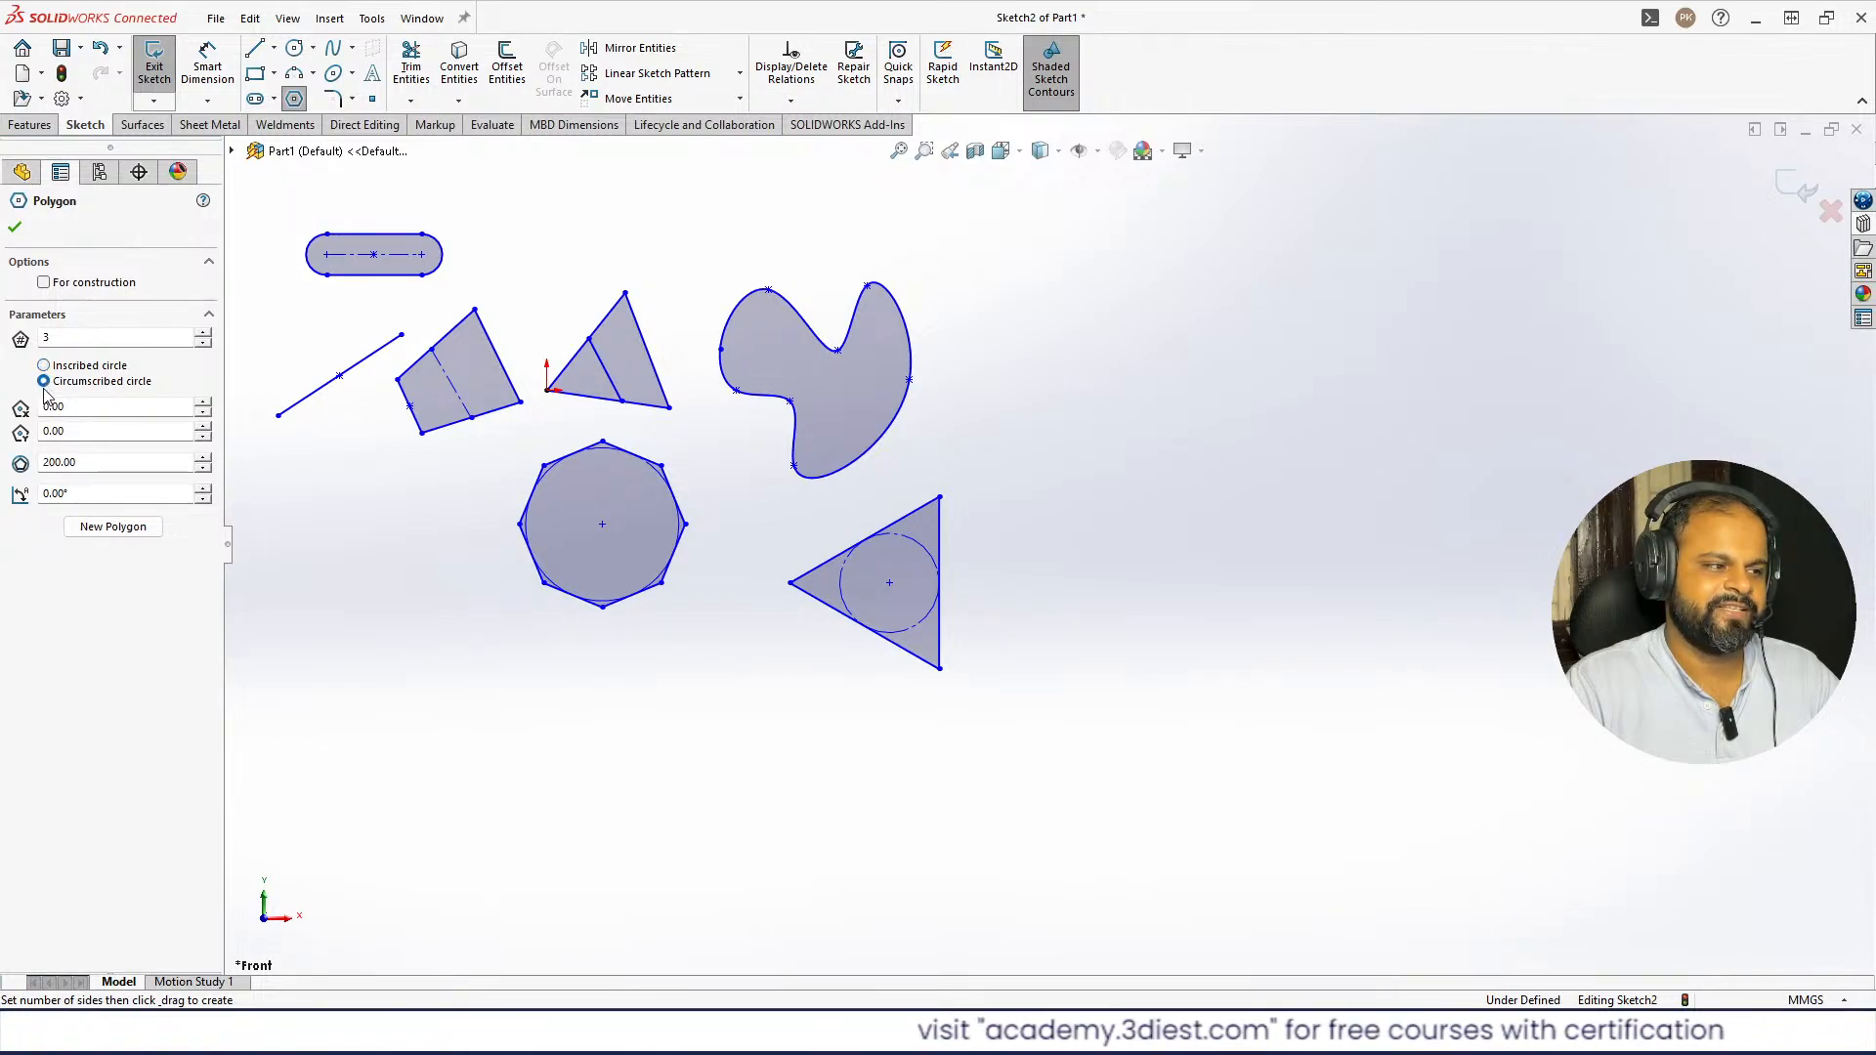
pyautogui.click(15, 230)
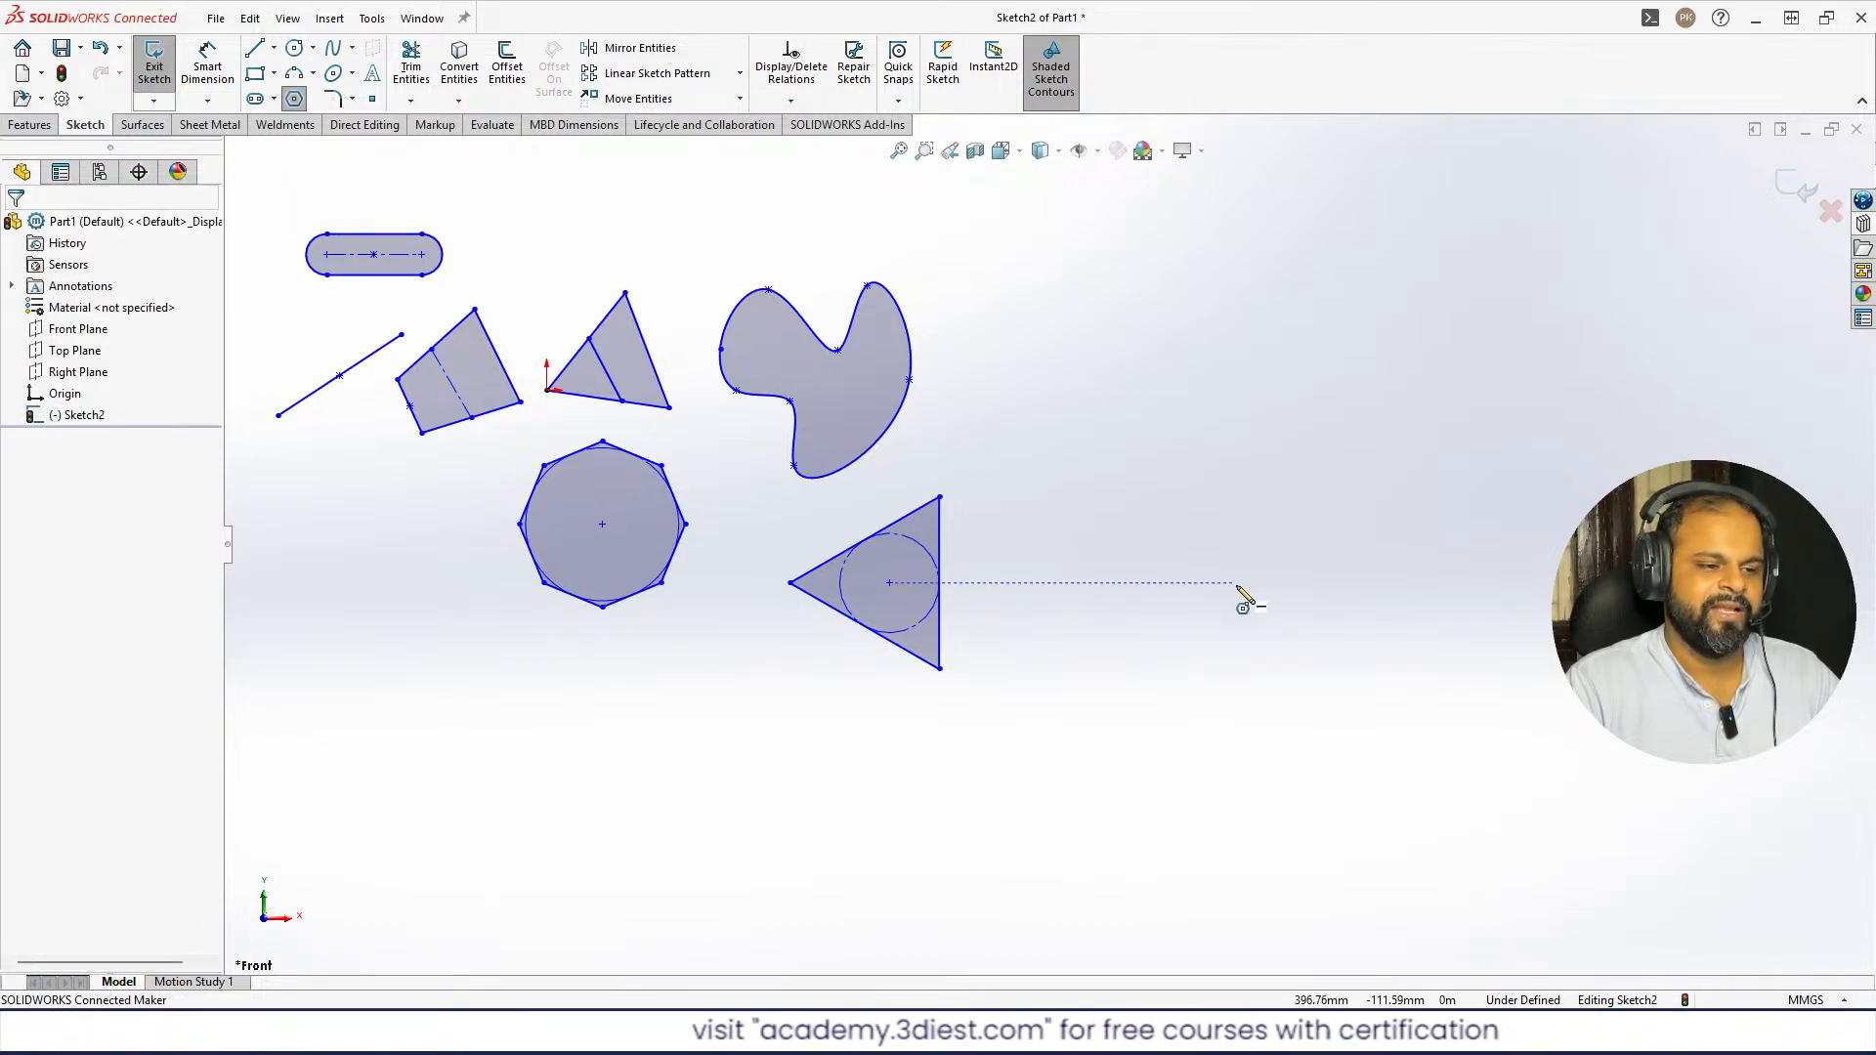
pyautogui.click(997, 650)
pyautogui.press('Escape')
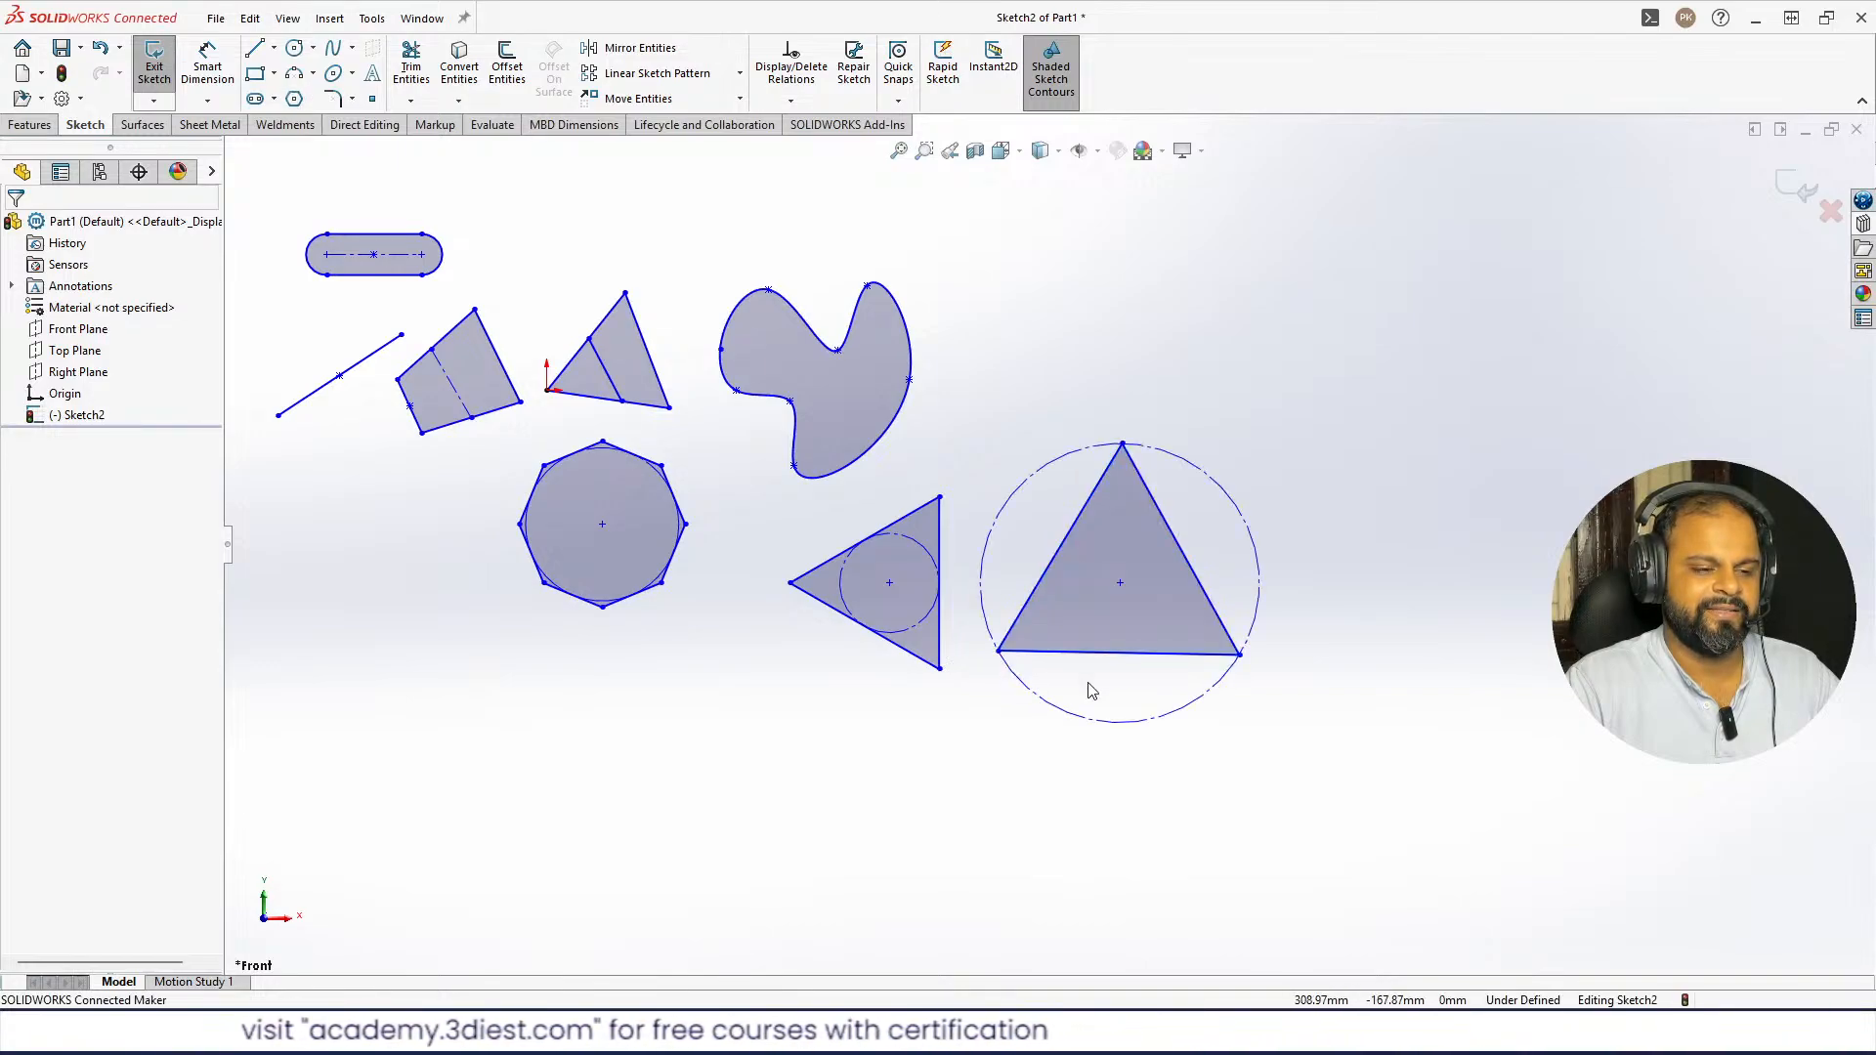
pyautogui.scroll(2, 1011, 635)
pyautogui.scroll(-4, 1026, 586)
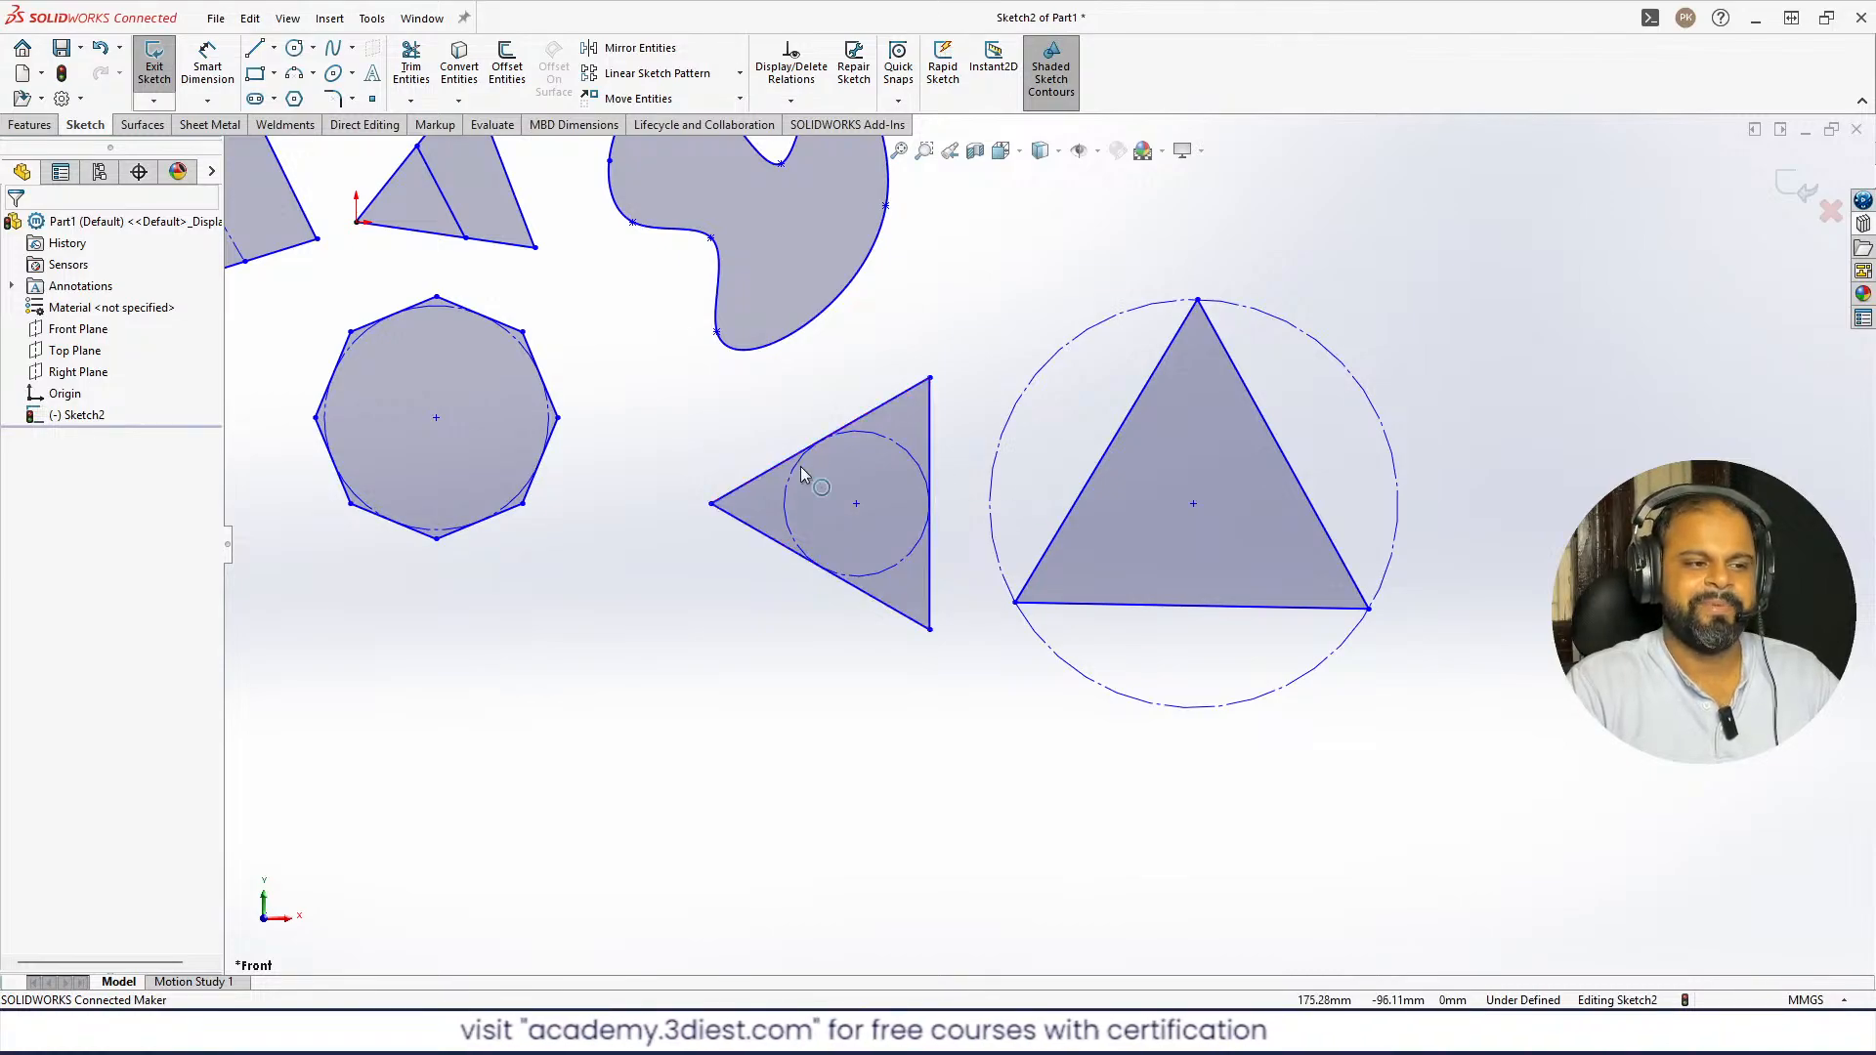
pyautogui.scroll(5, 1046, 543)
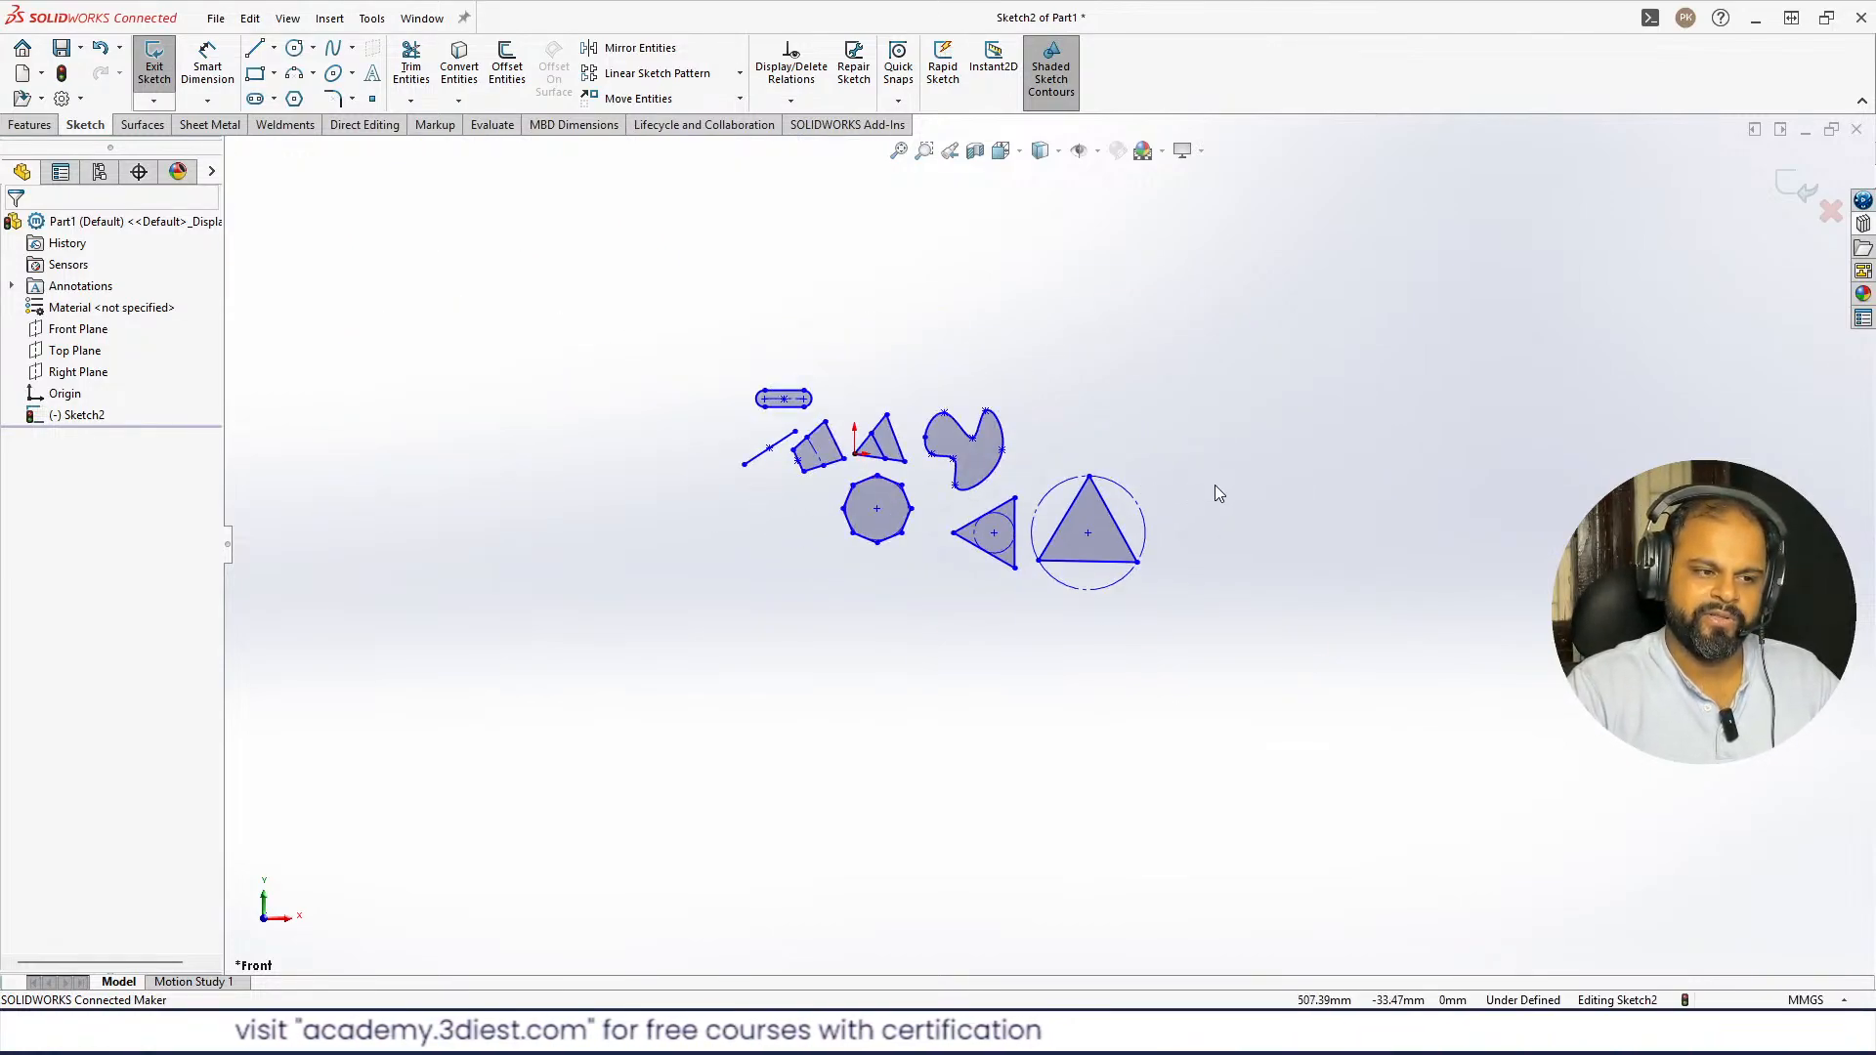
pyautogui.scroll(-5, 1216, 493)
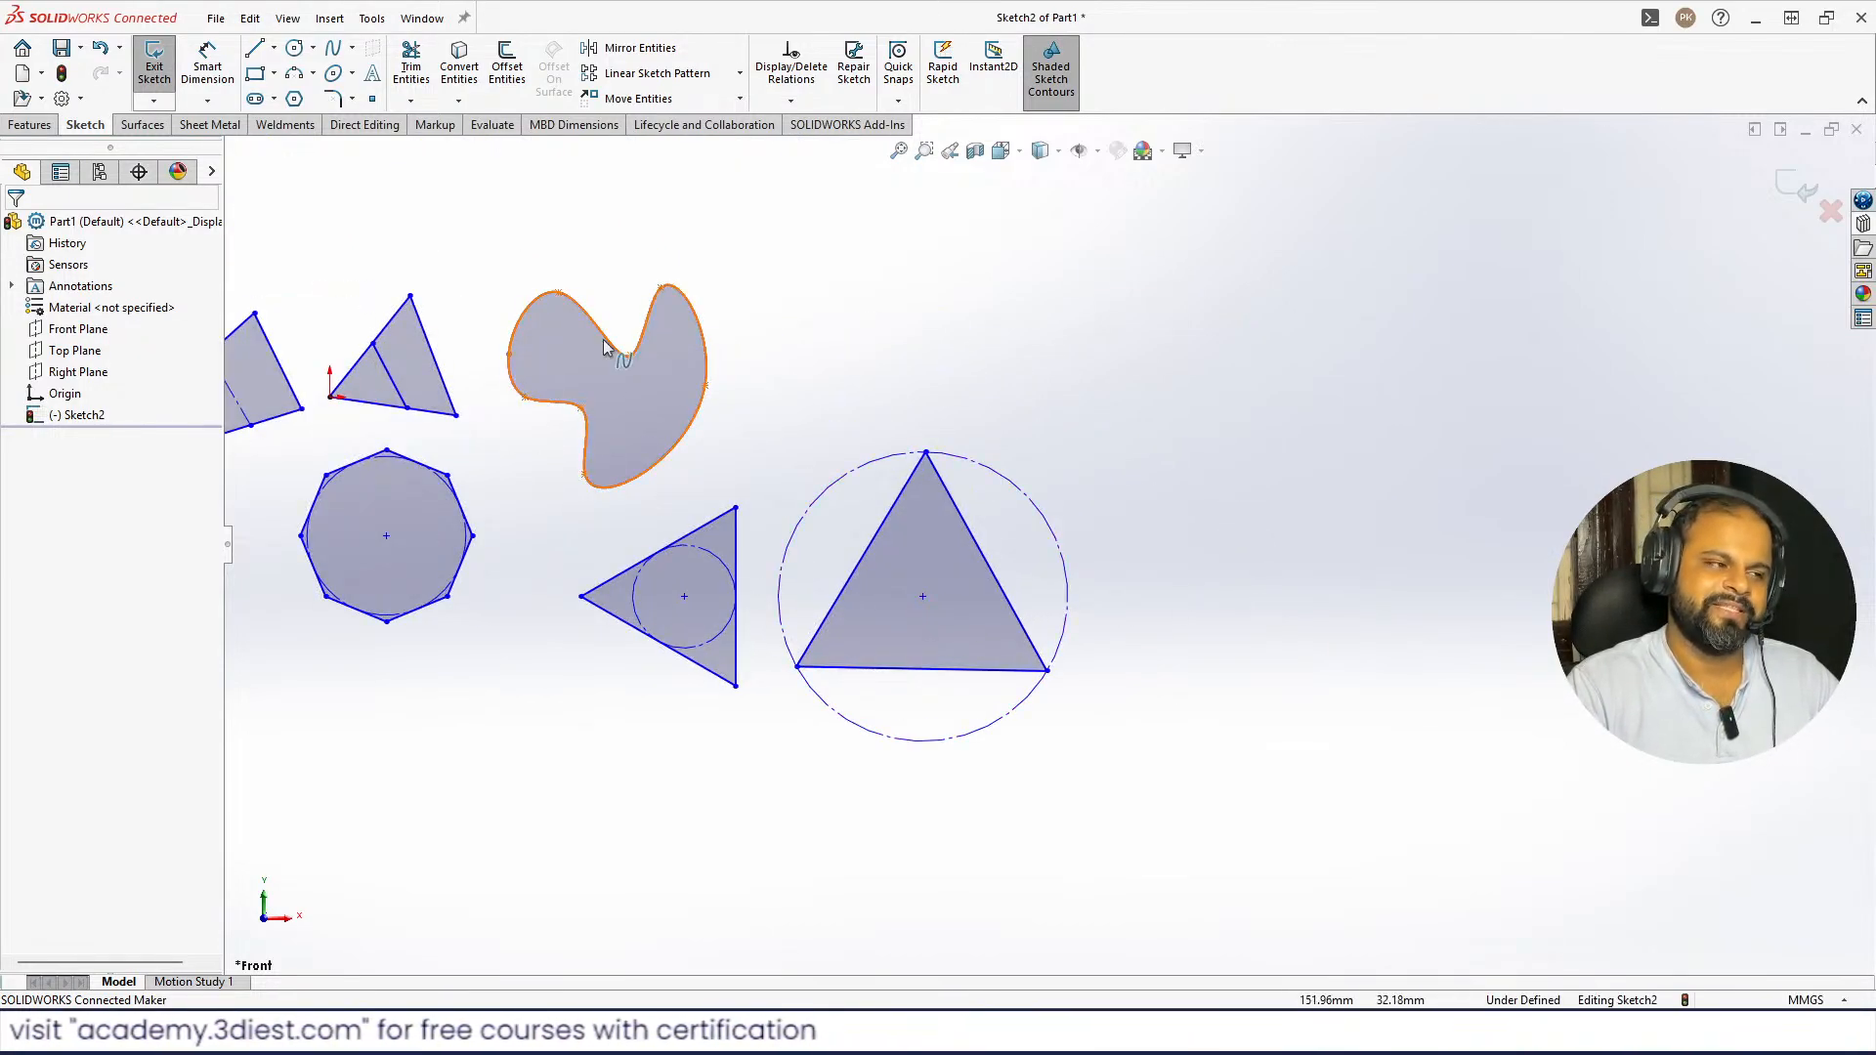
# - Apply a 5 mm sketch fillet to the top corner of the quadrilateral with the centerline
pyautogui.click(352, 100)
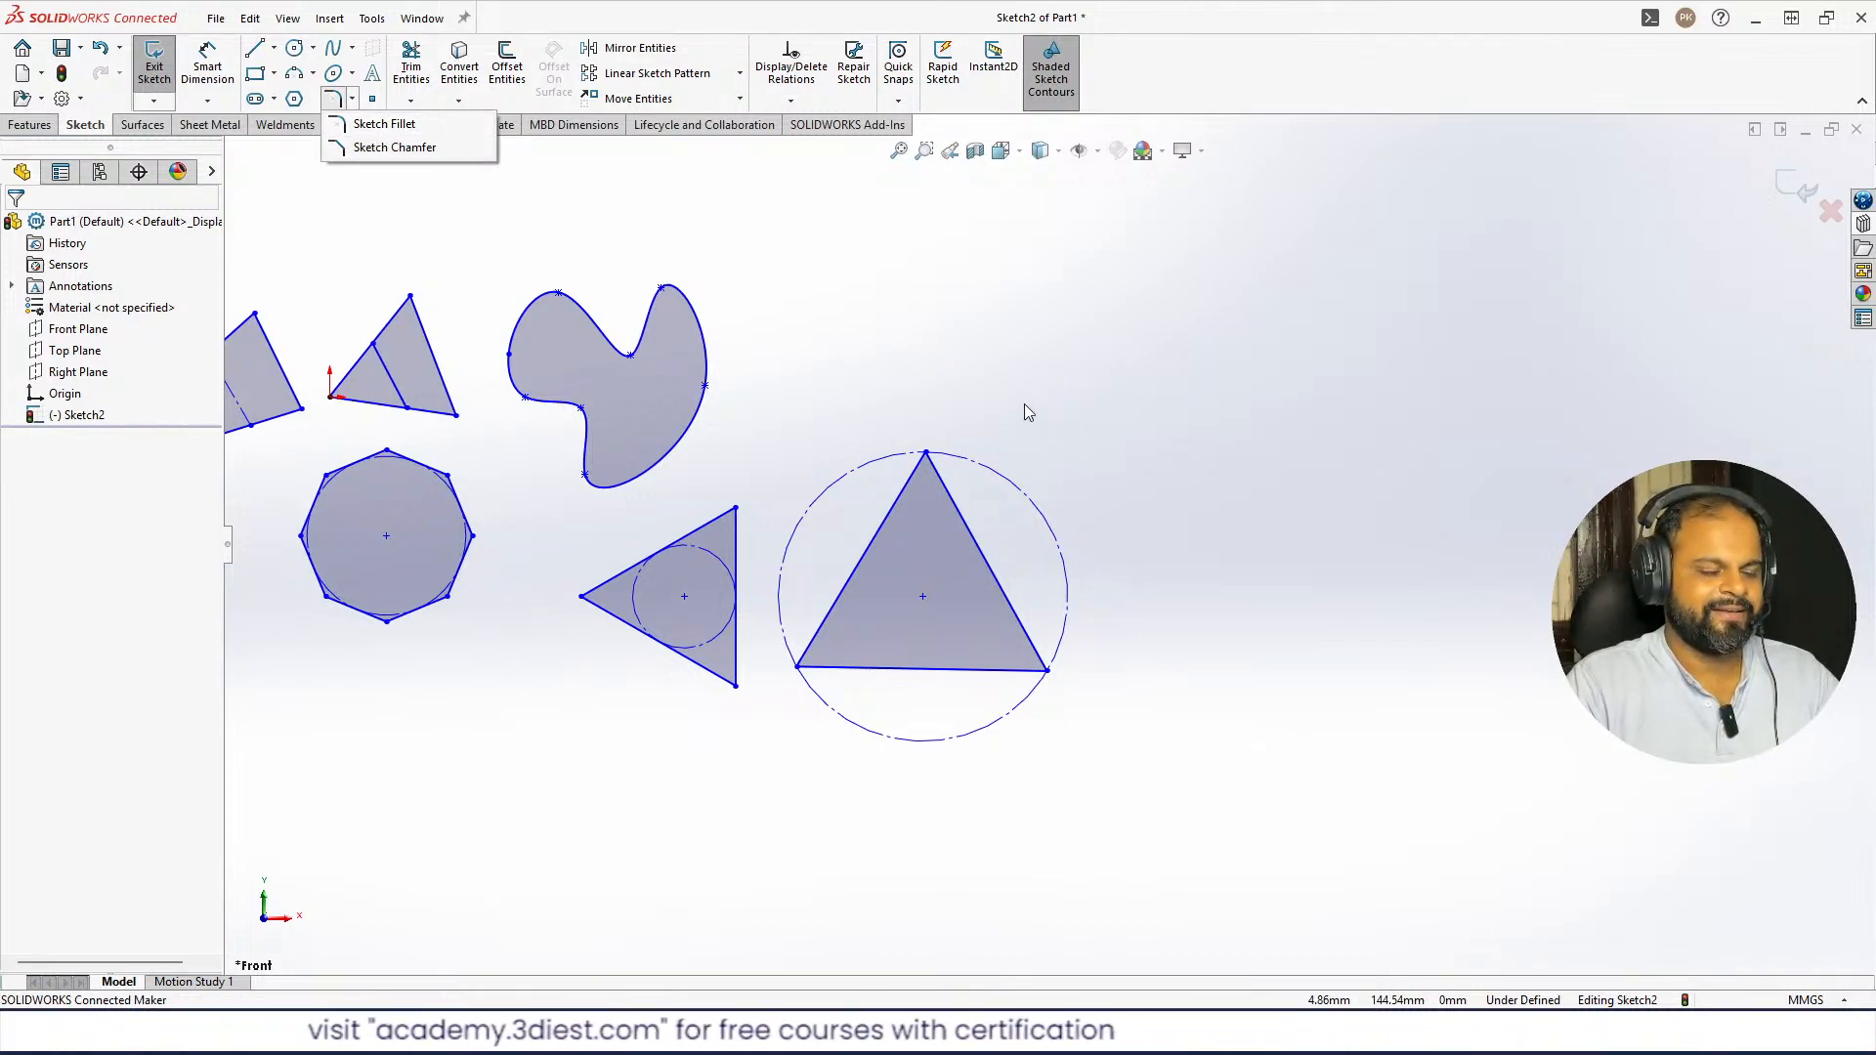
pyautogui.scroll(5, 1222, 356)
pyautogui.scroll(-6, 750, 622)
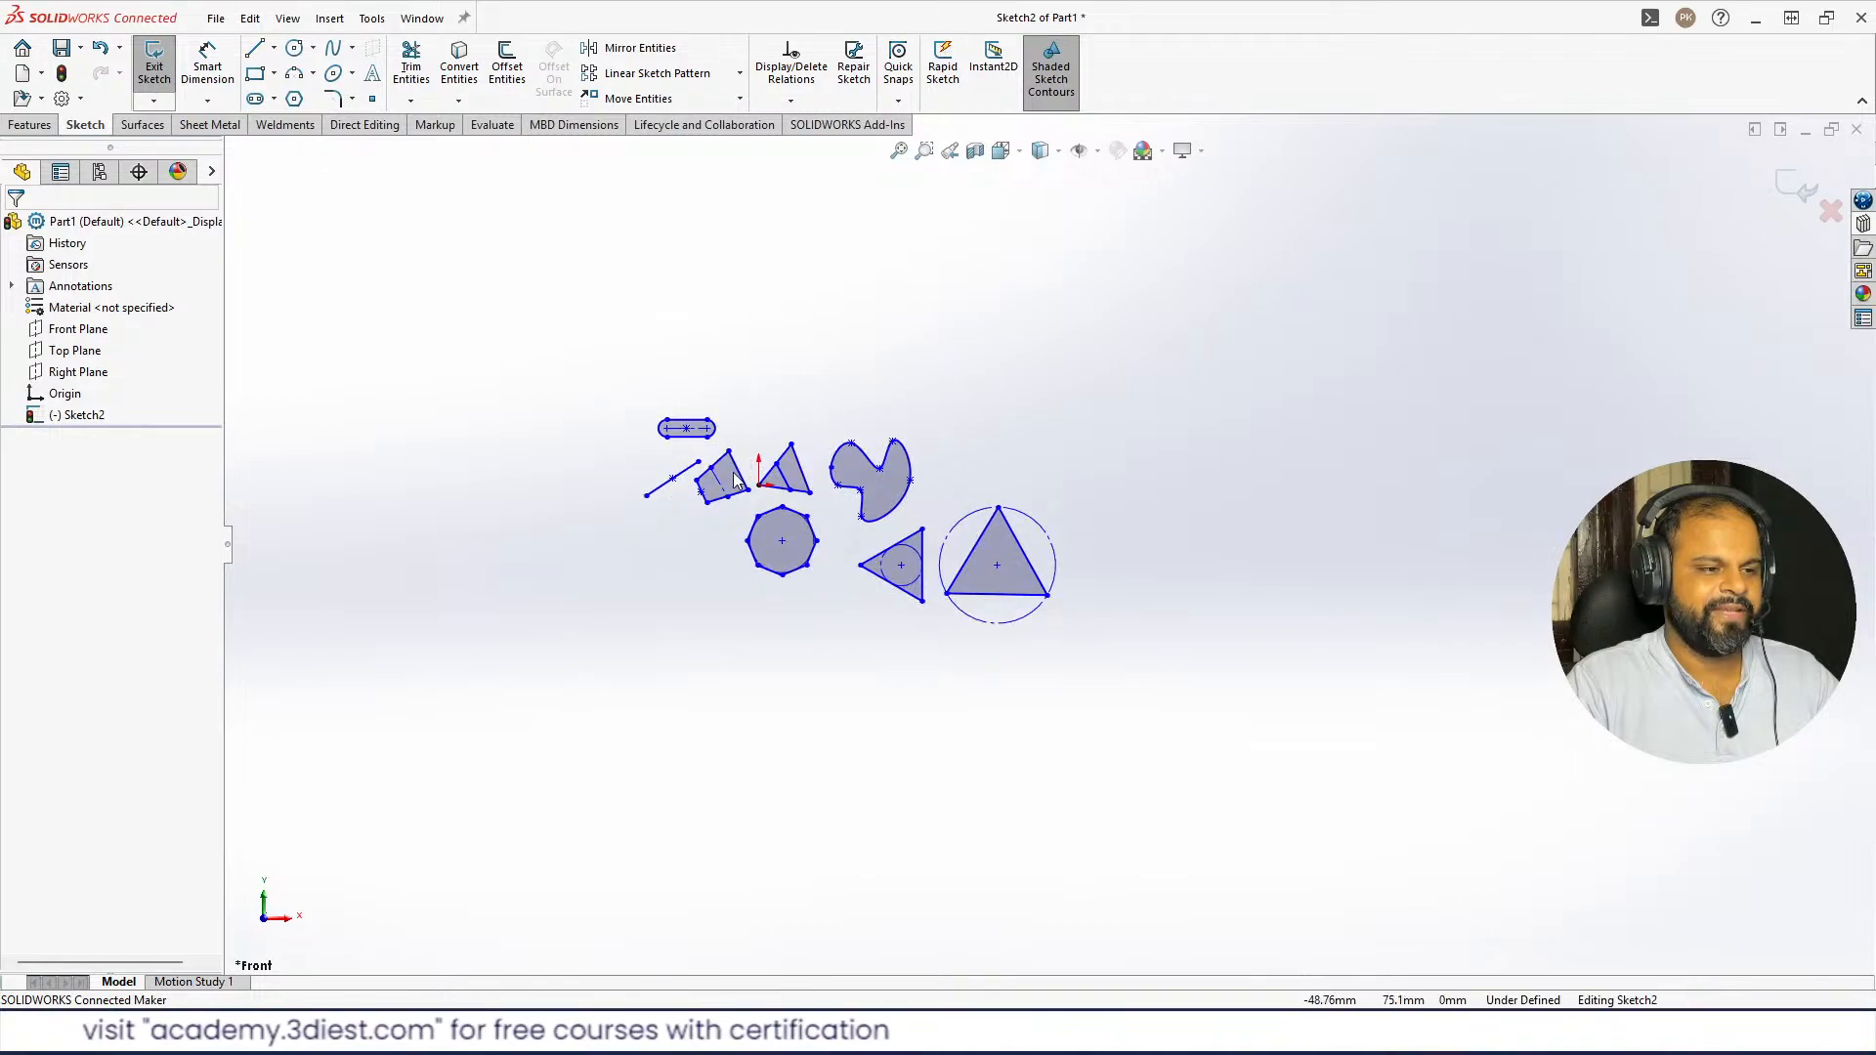
pyautogui.scroll(-4, 763, 586)
pyautogui.scroll(3, 972, 362)
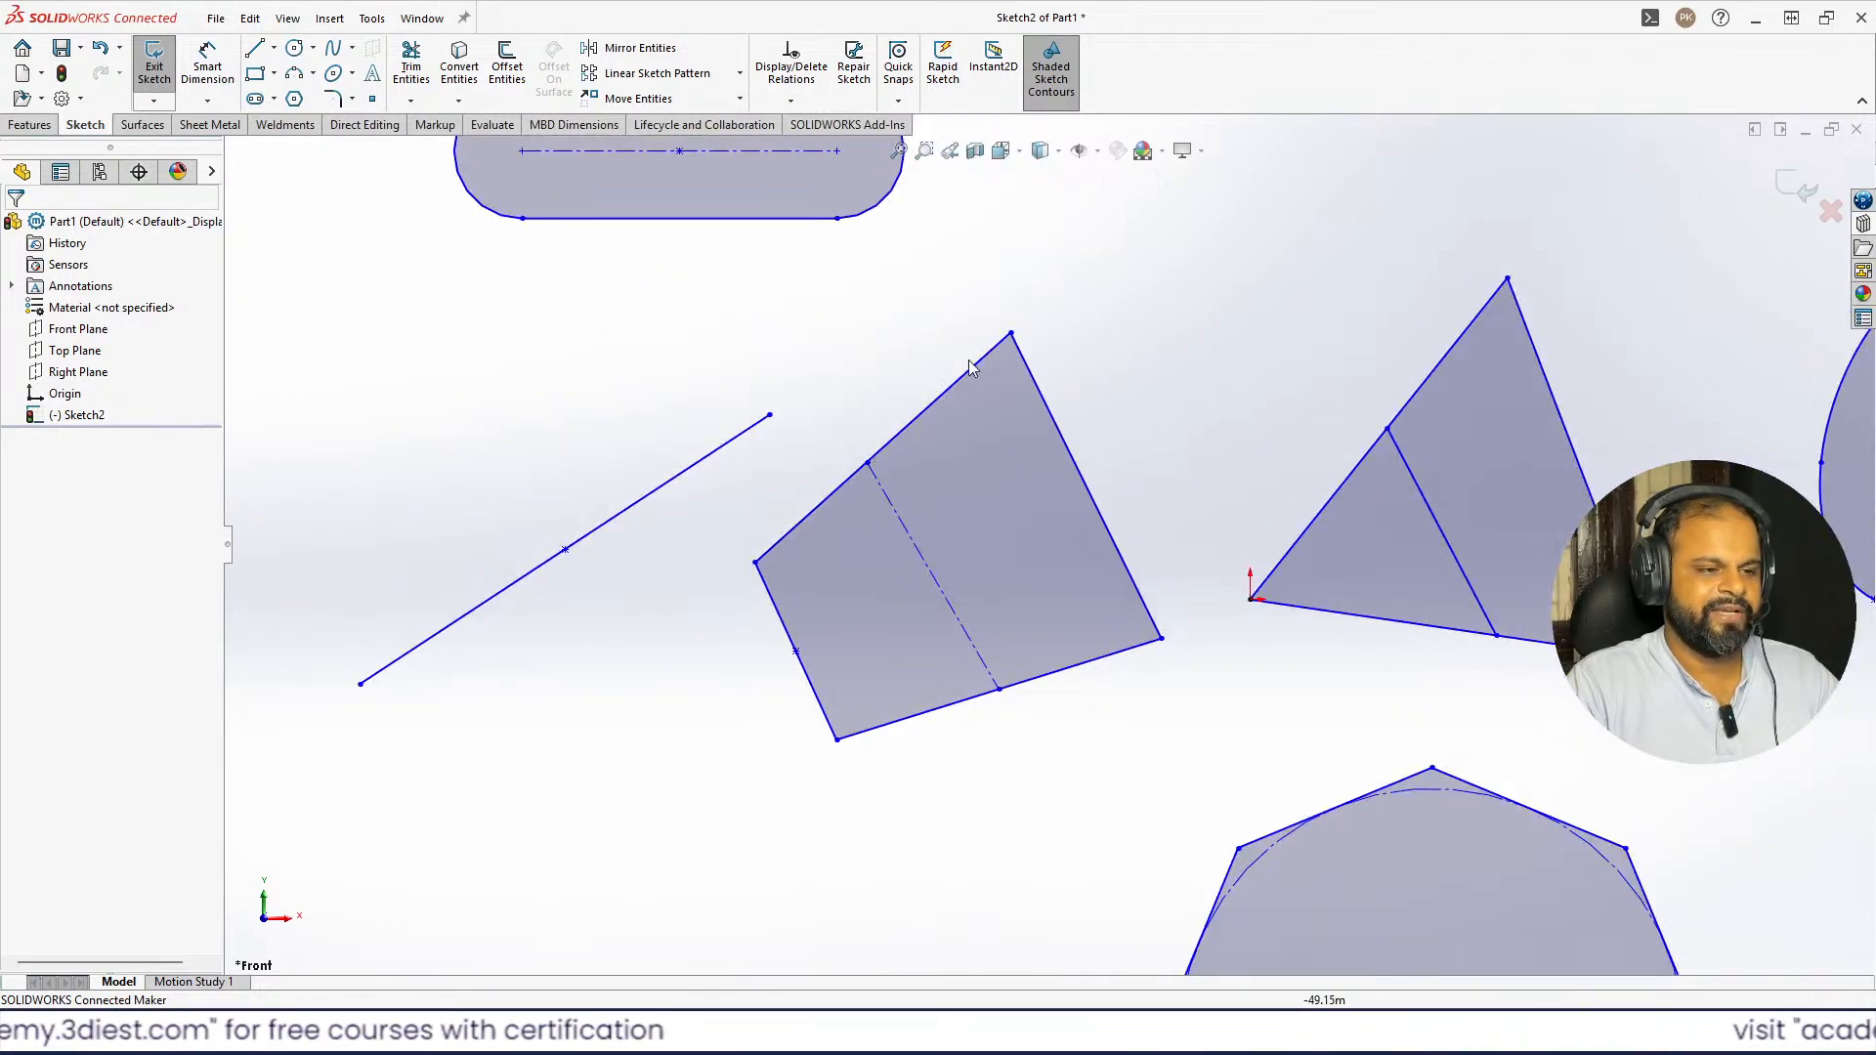
pyautogui.scroll(-3, 1093, 351)
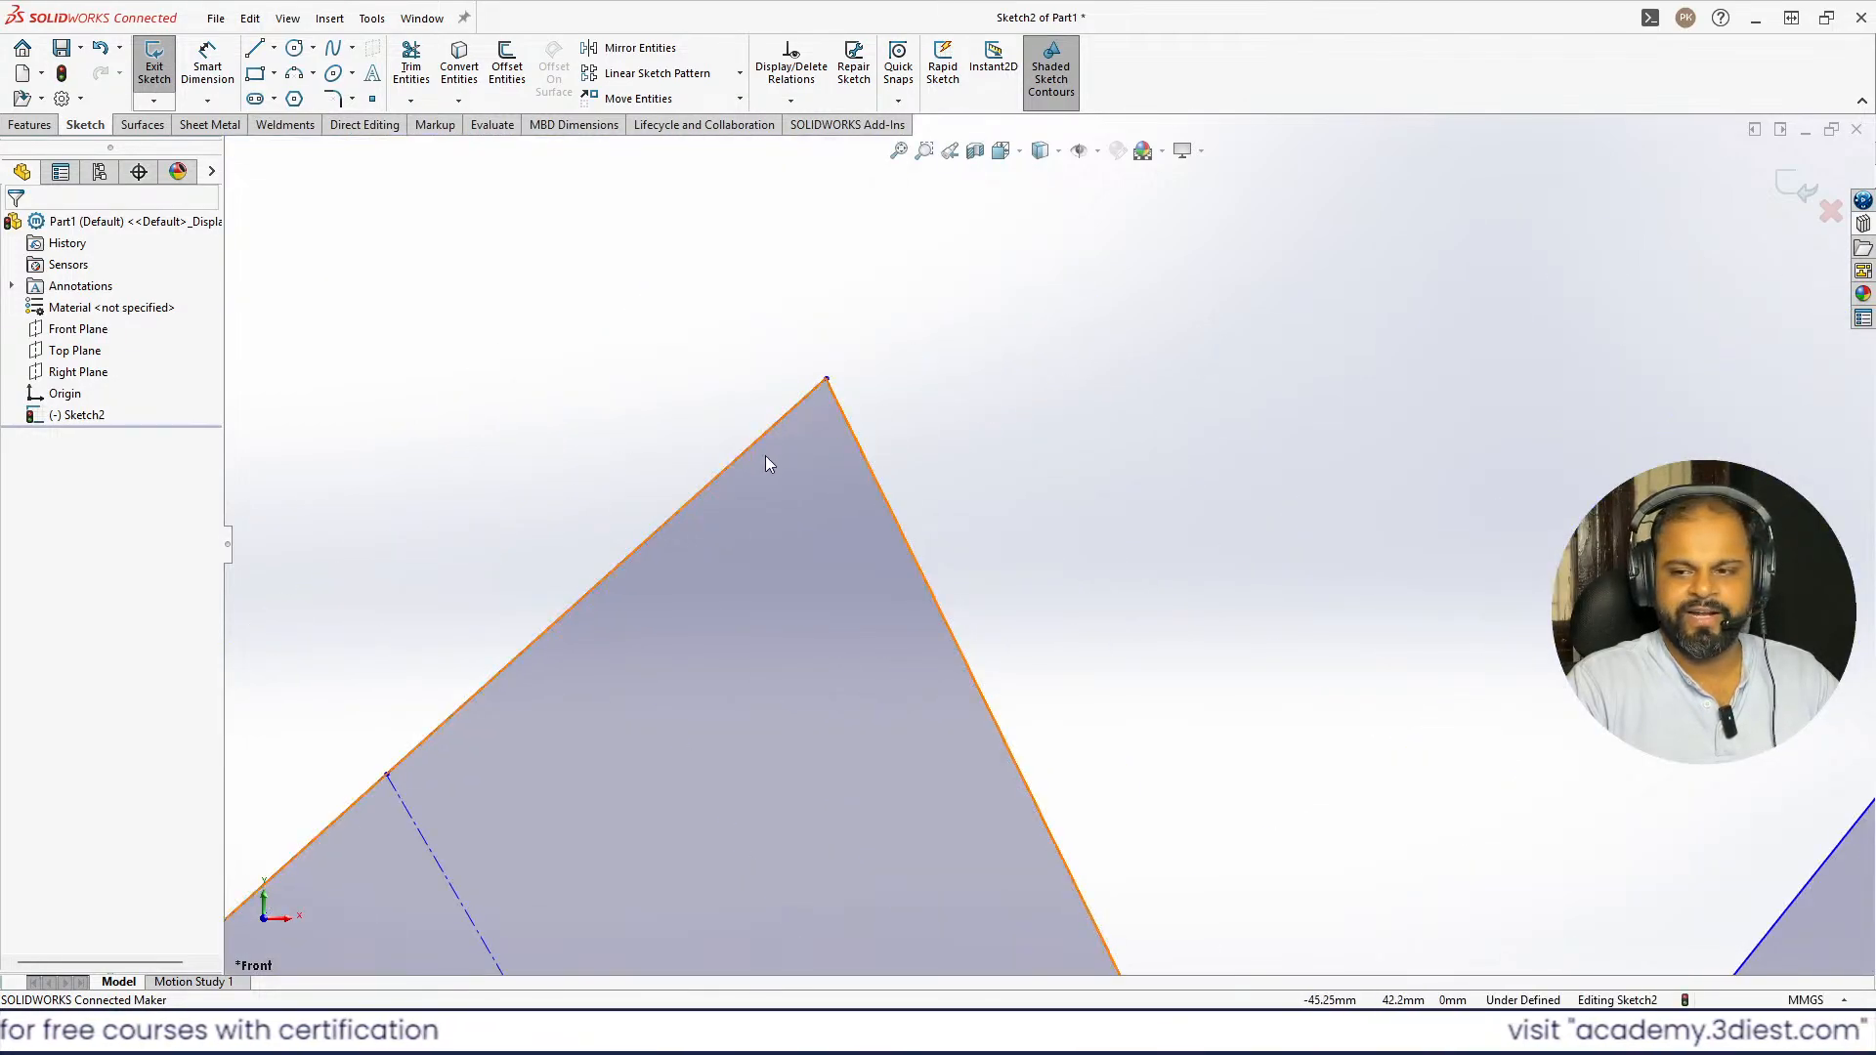
pyautogui.click(353, 99)
pyautogui.click(371, 125)
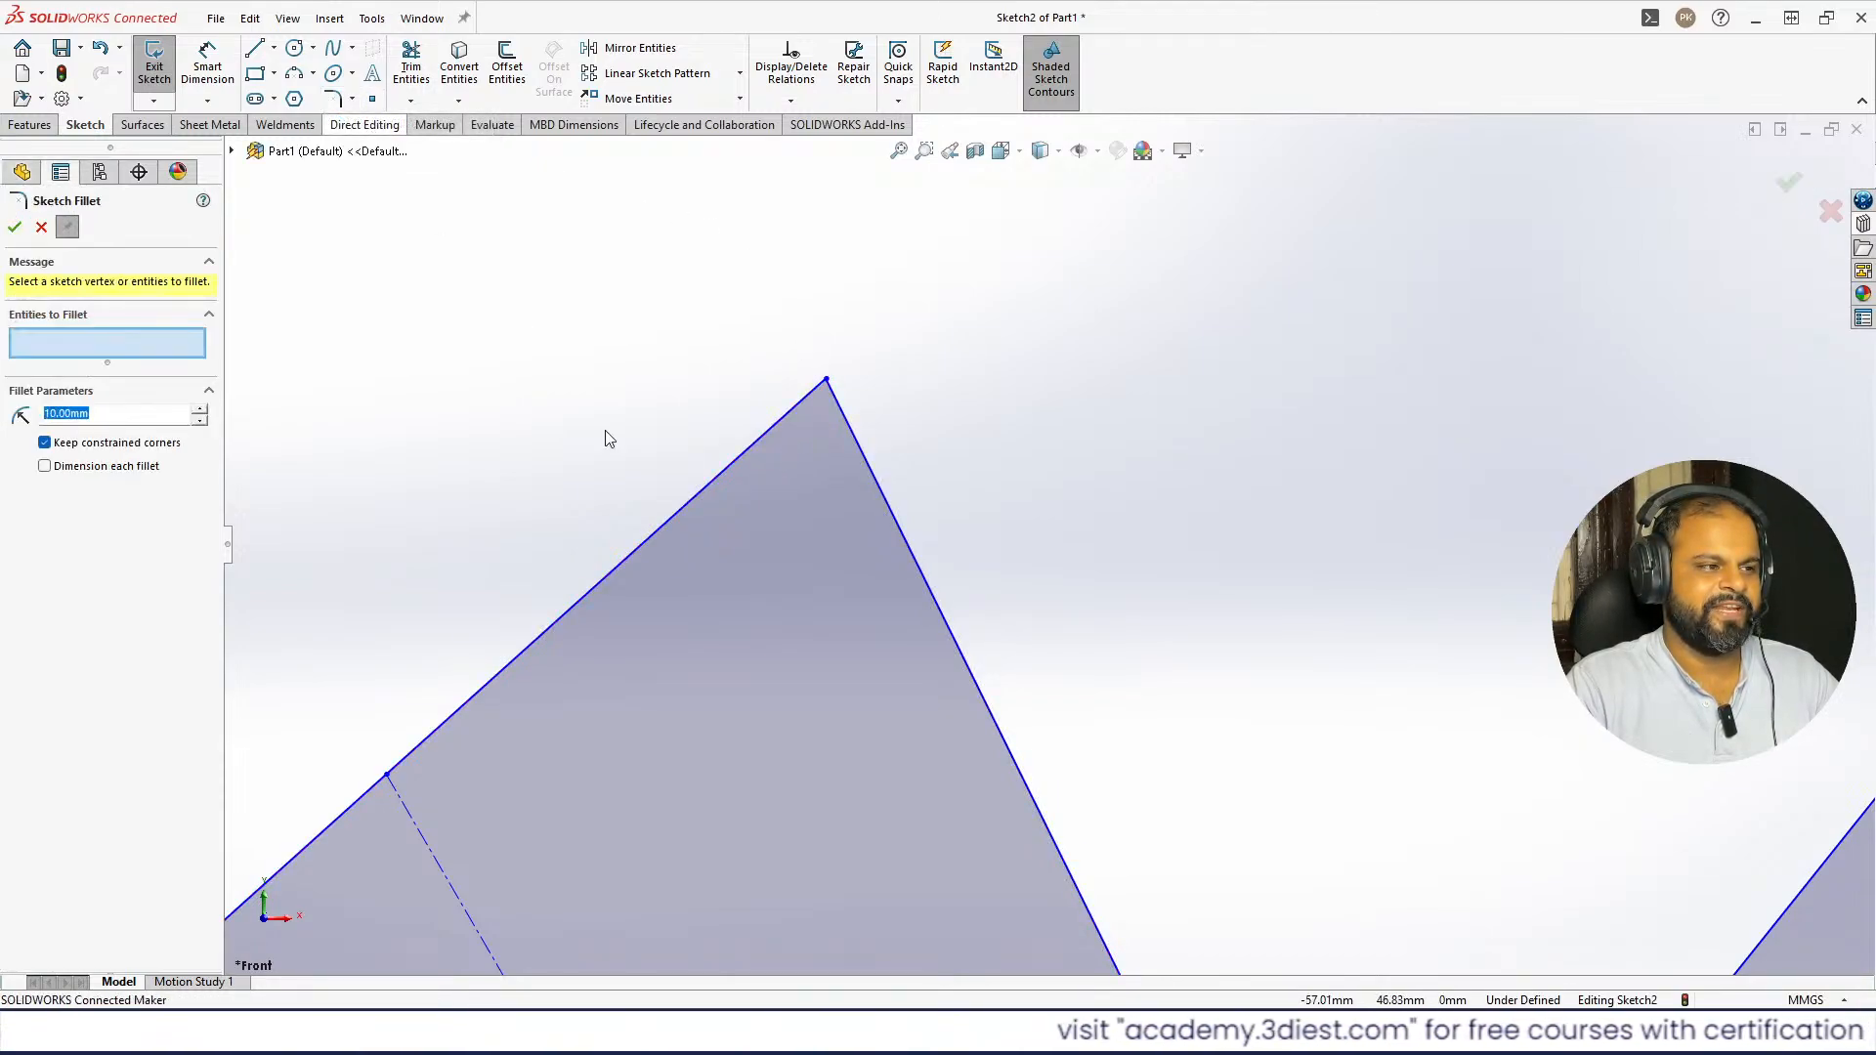
pyautogui.click(809, 402)
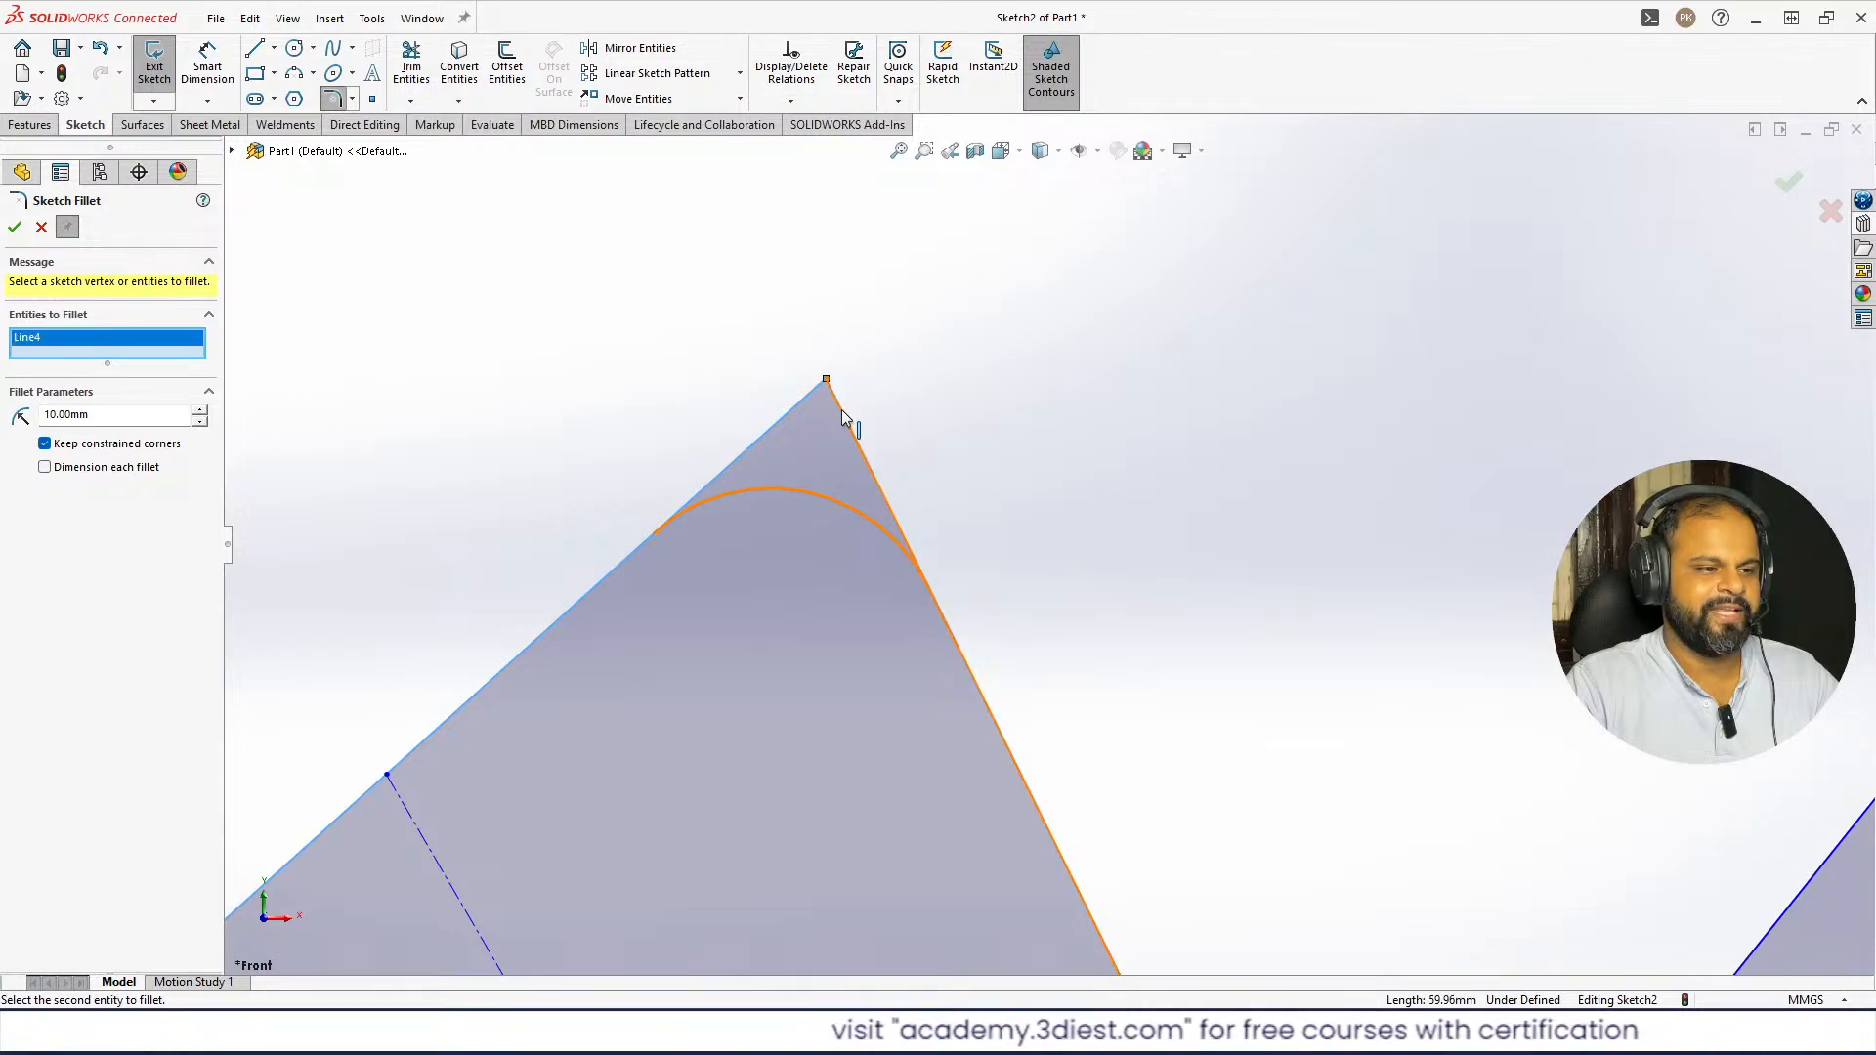
pyautogui.click(846, 426)
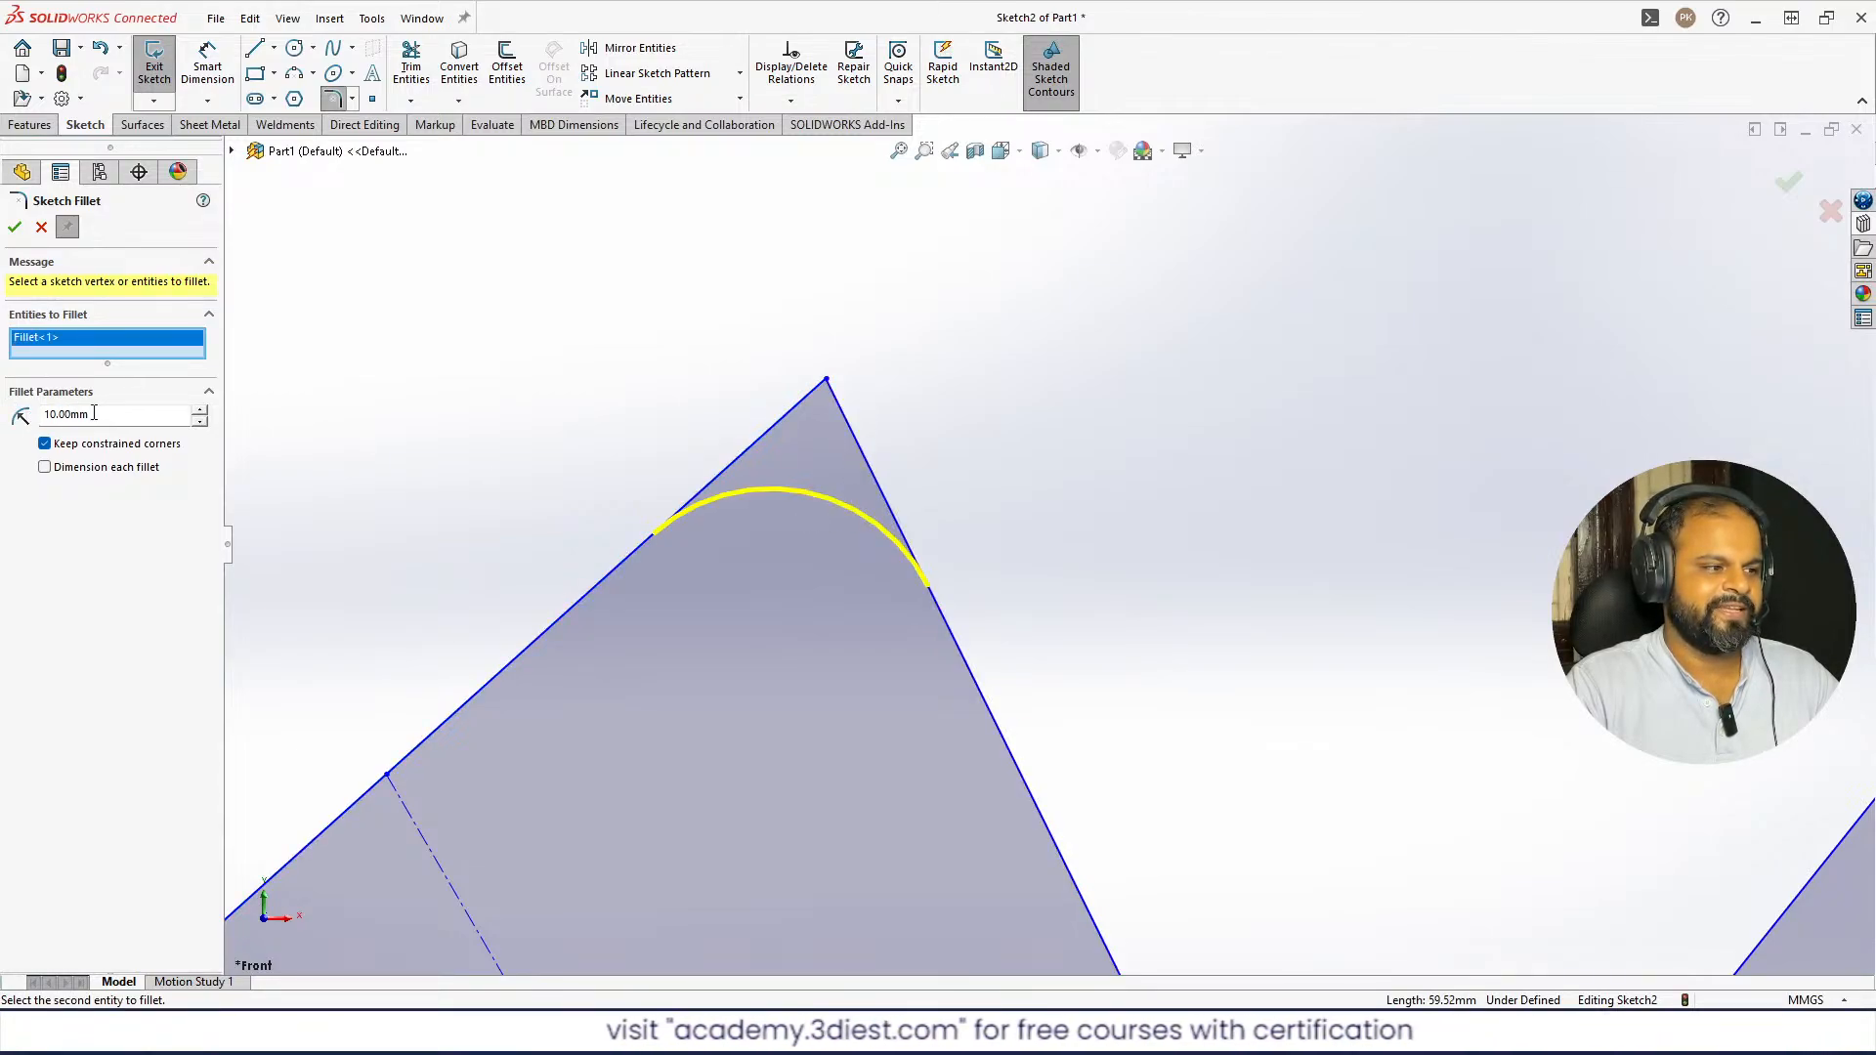
pyautogui.write('5')
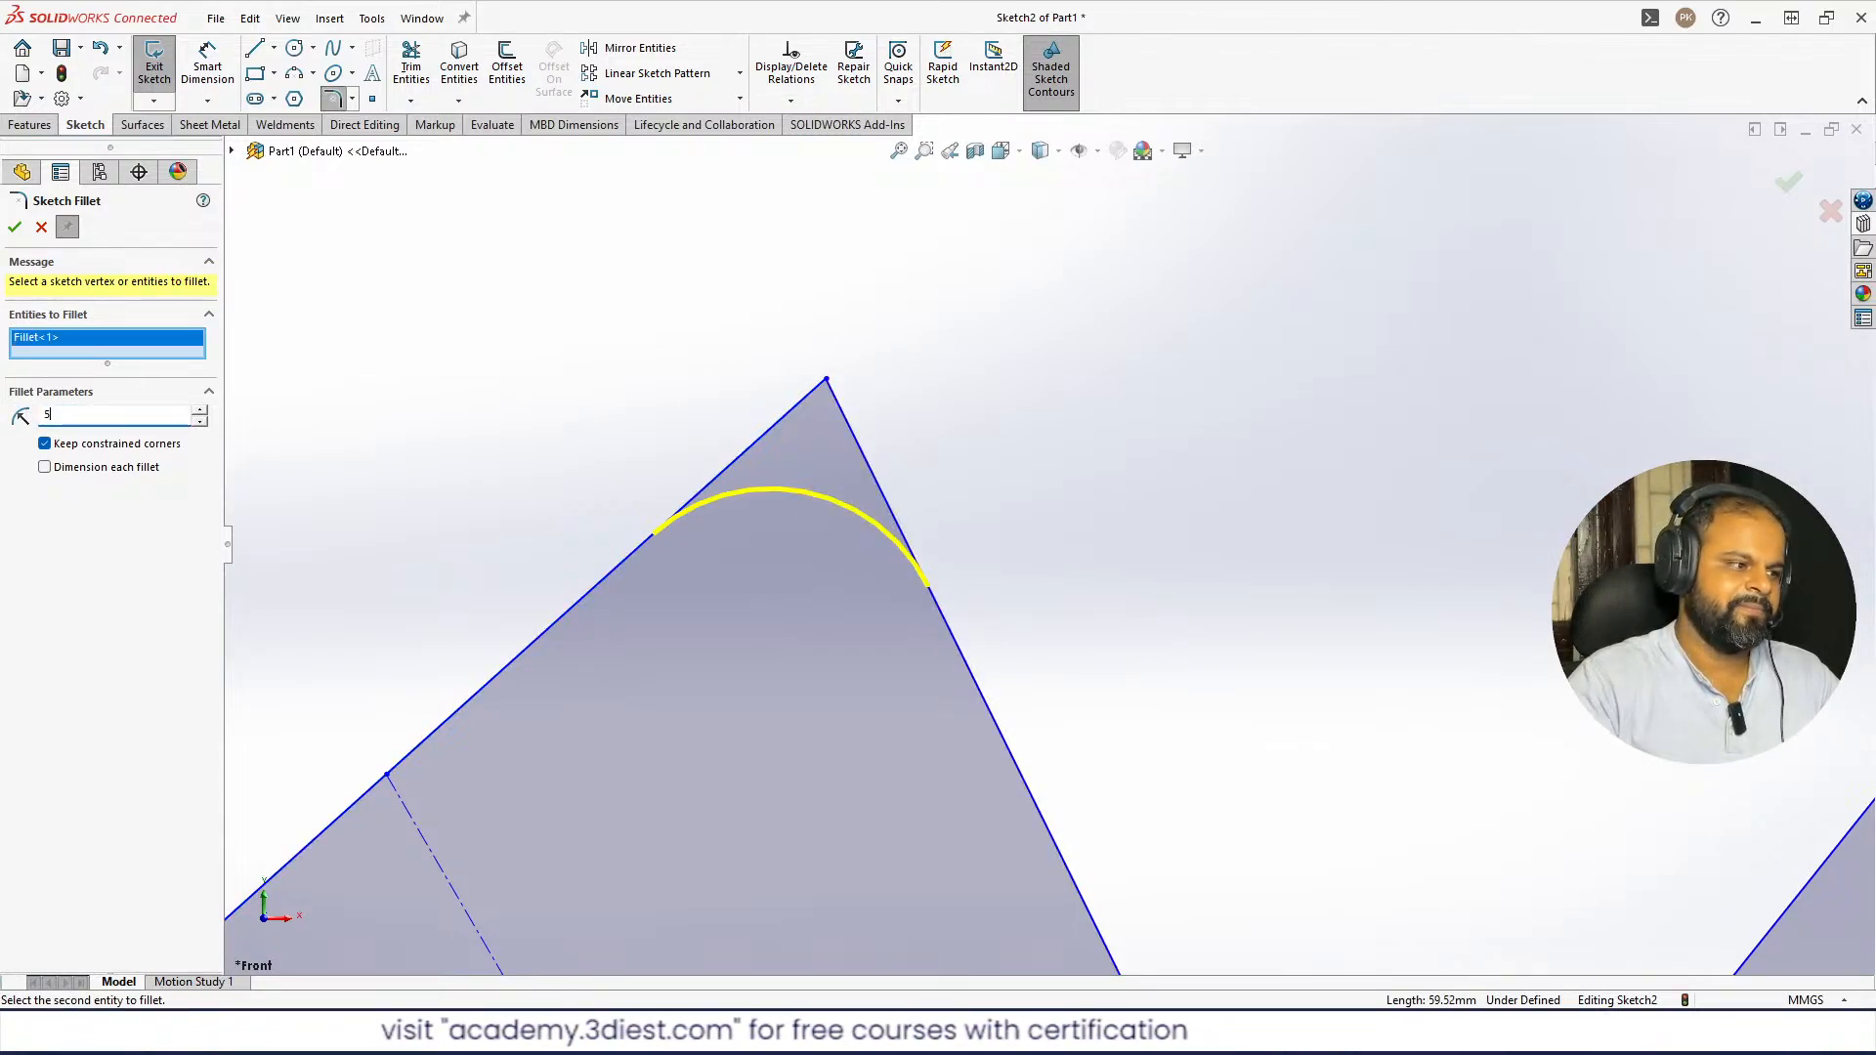
pyautogui.click(13, 229)
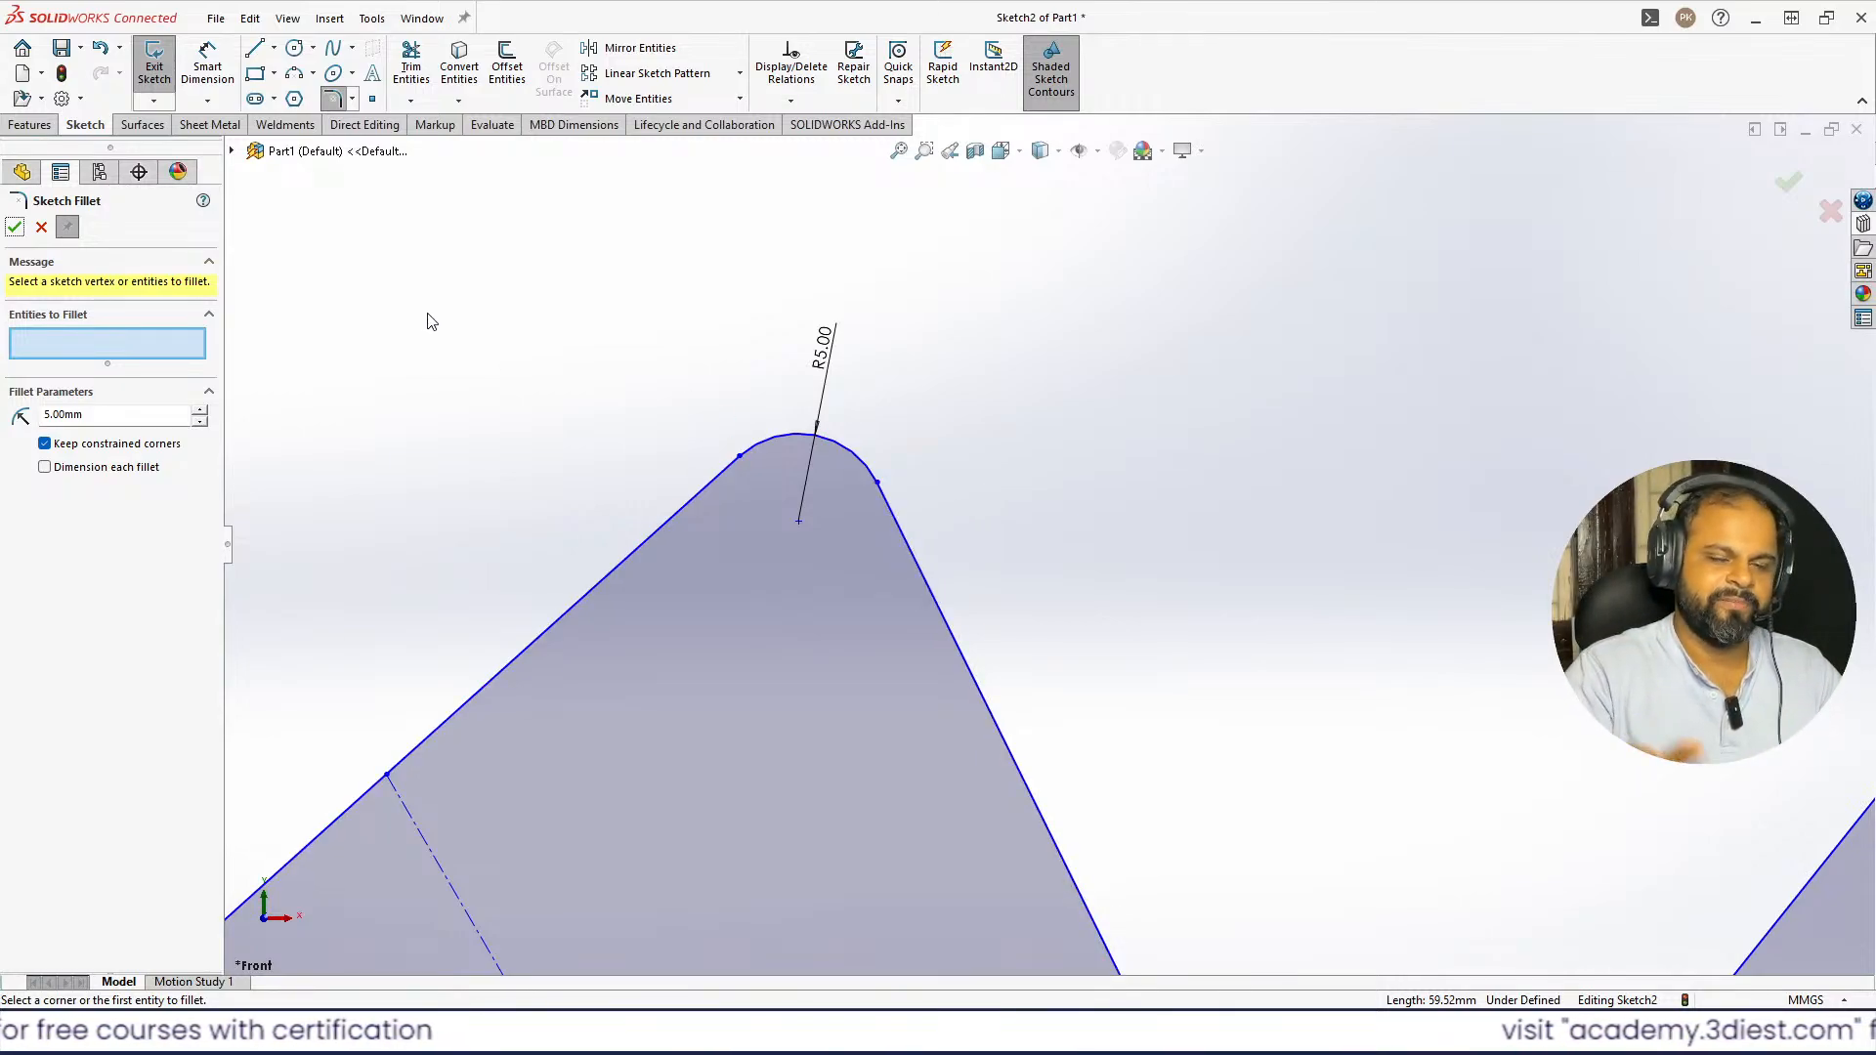
# - Examine the filleted corner of the quadrilateral among the surrounding sketch shapes, and leave the Sketch Fillet command
pyautogui.scroll(5, 753, 242)
pyautogui.scroll(-6, 1017, 641)
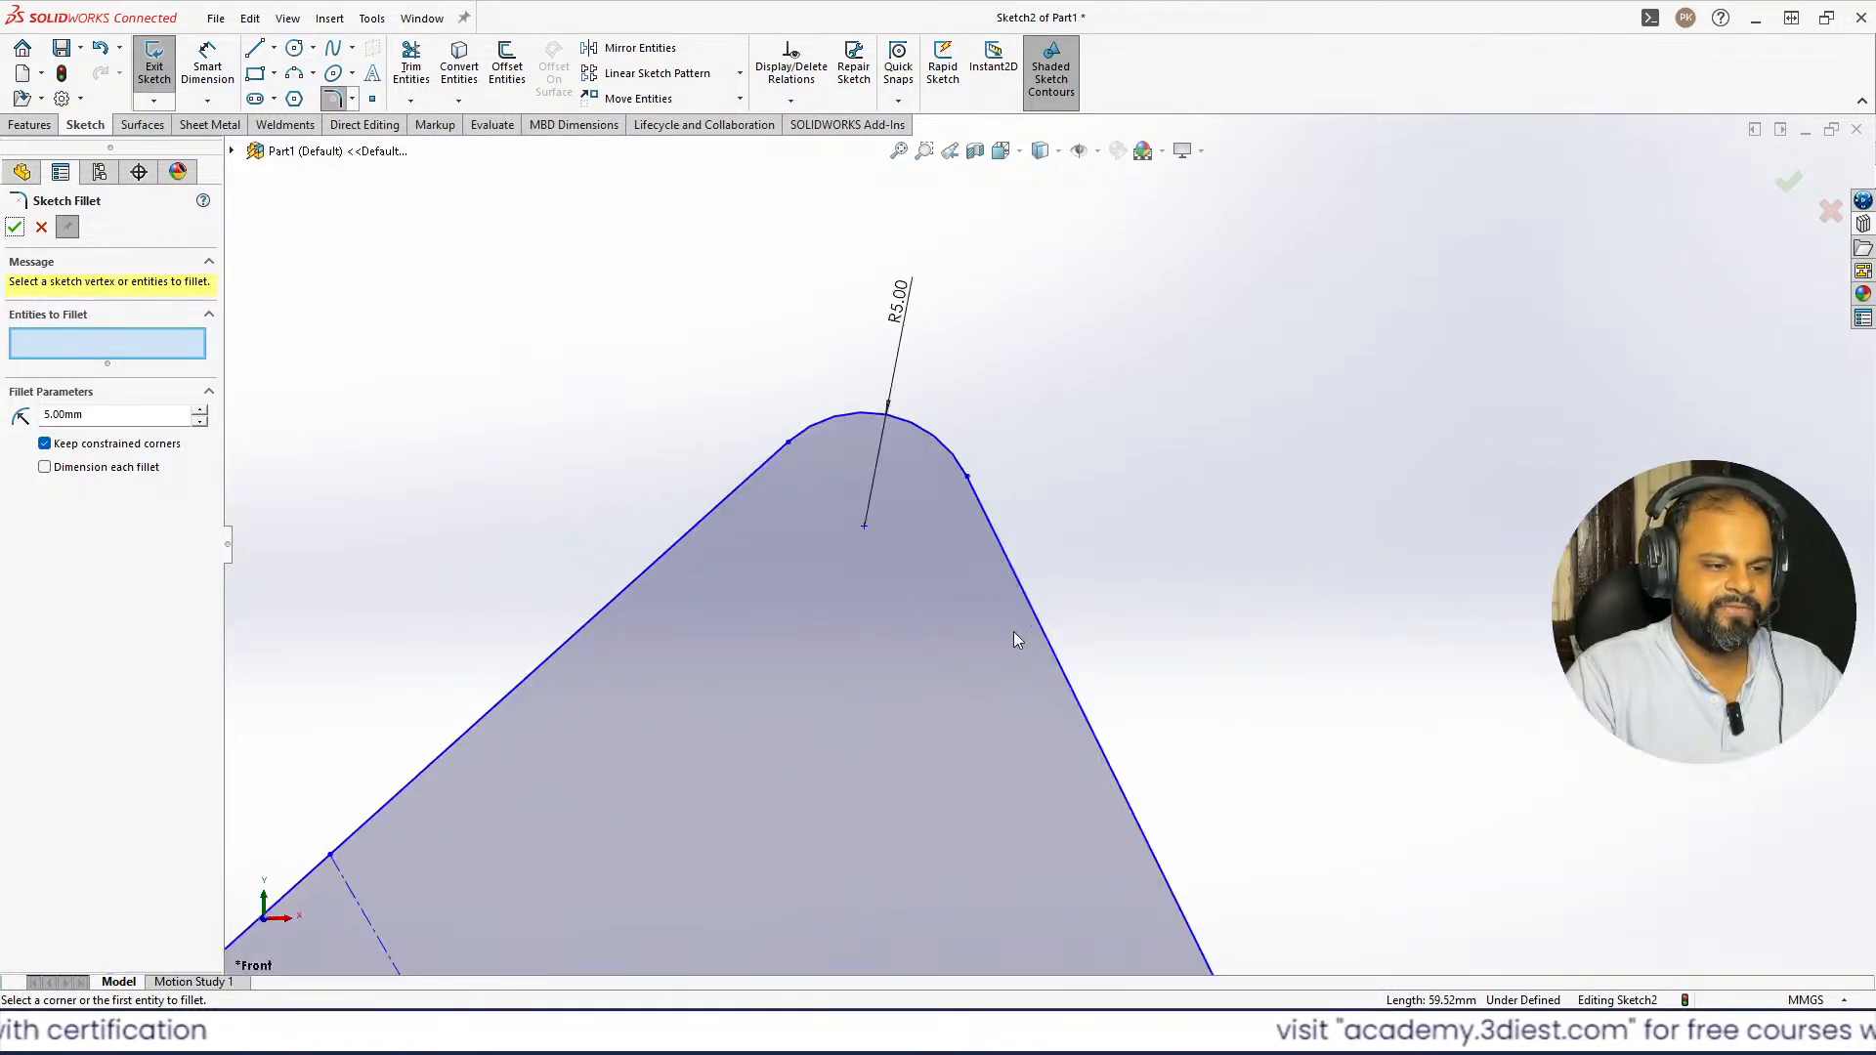
pyautogui.scroll(5, 963, 302)
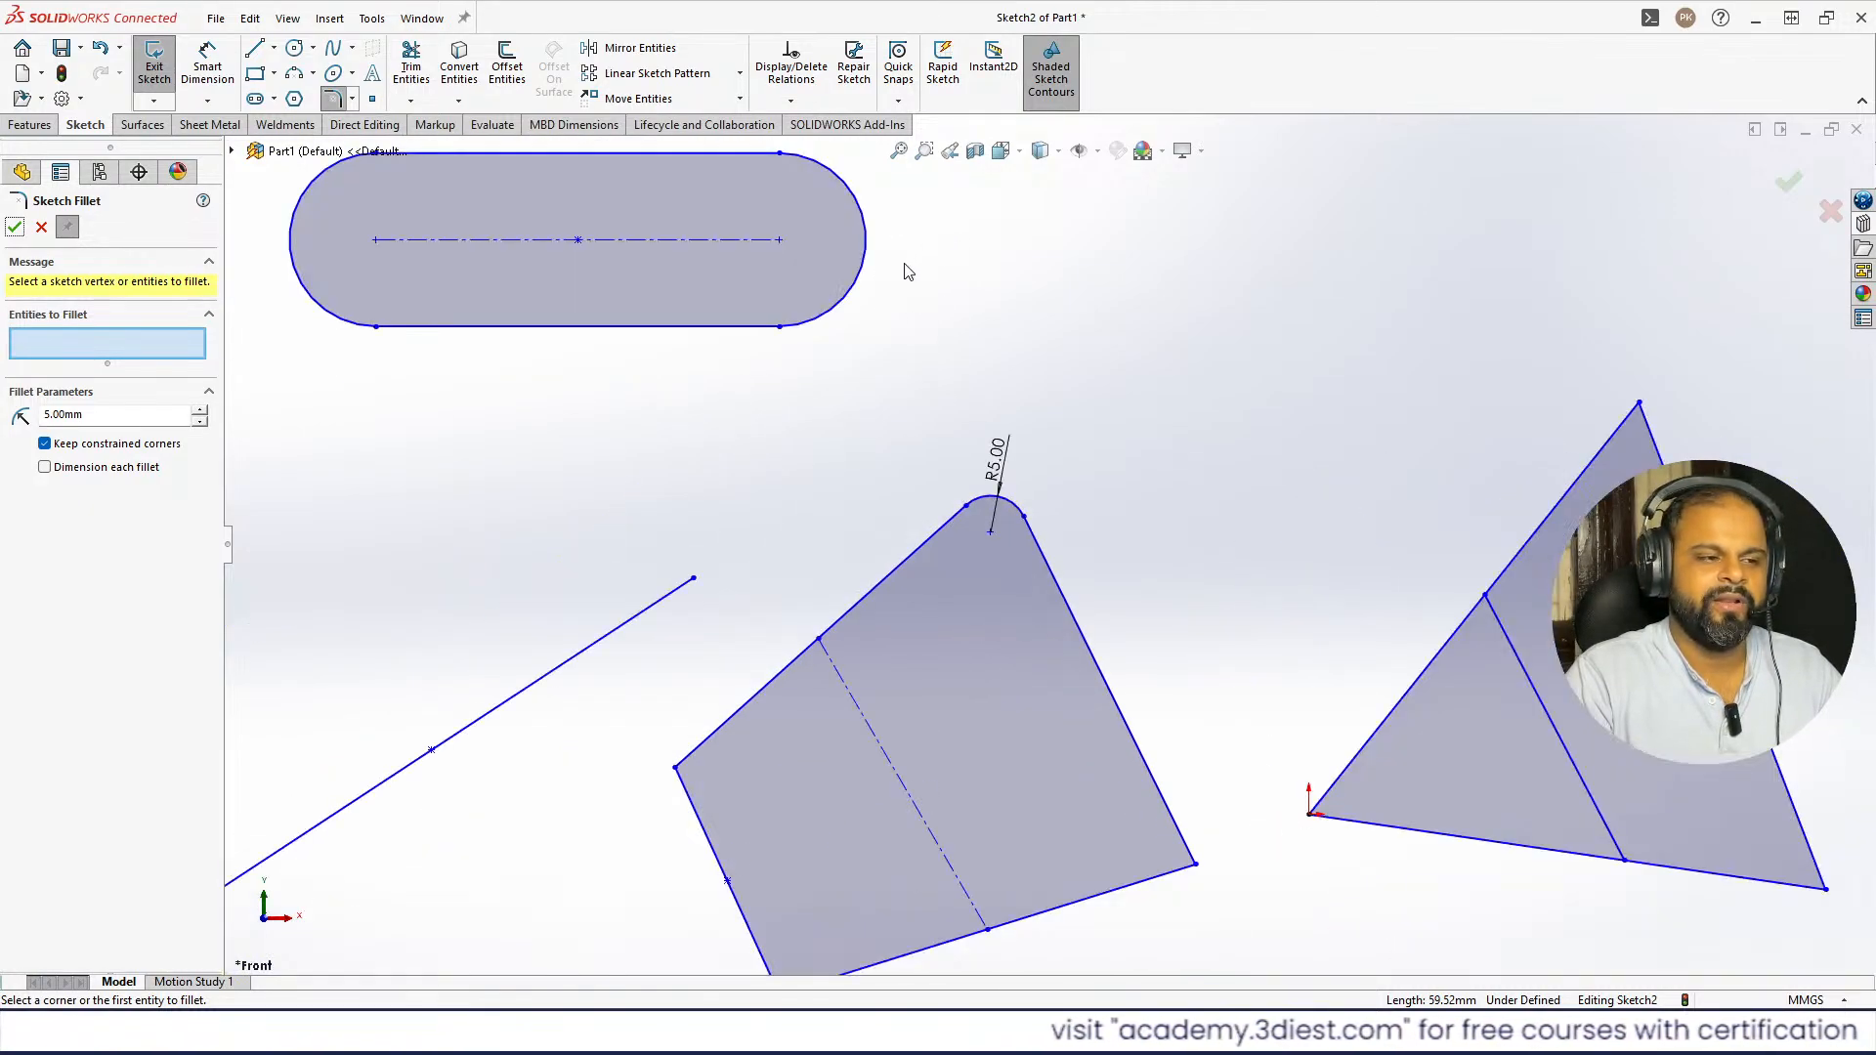
pyautogui.scroll(-3, 1066, 612)
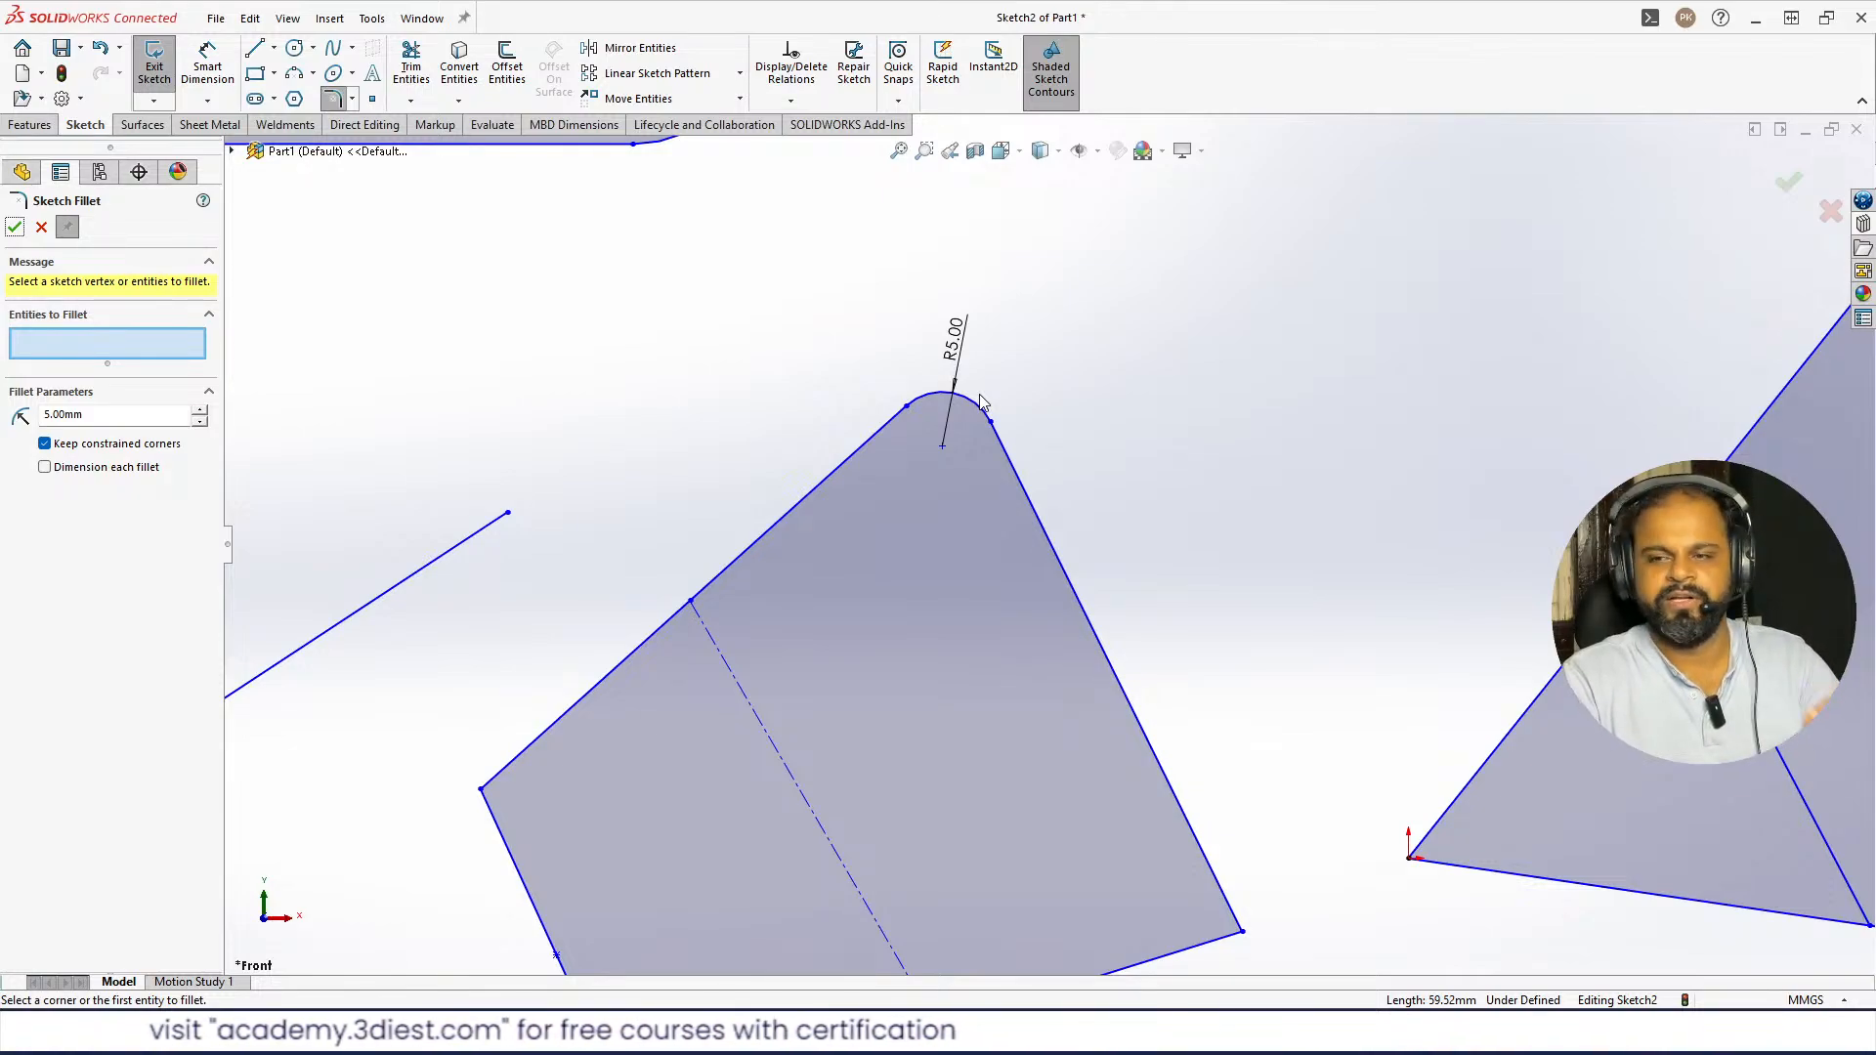
pyautogui.click(350, 100)
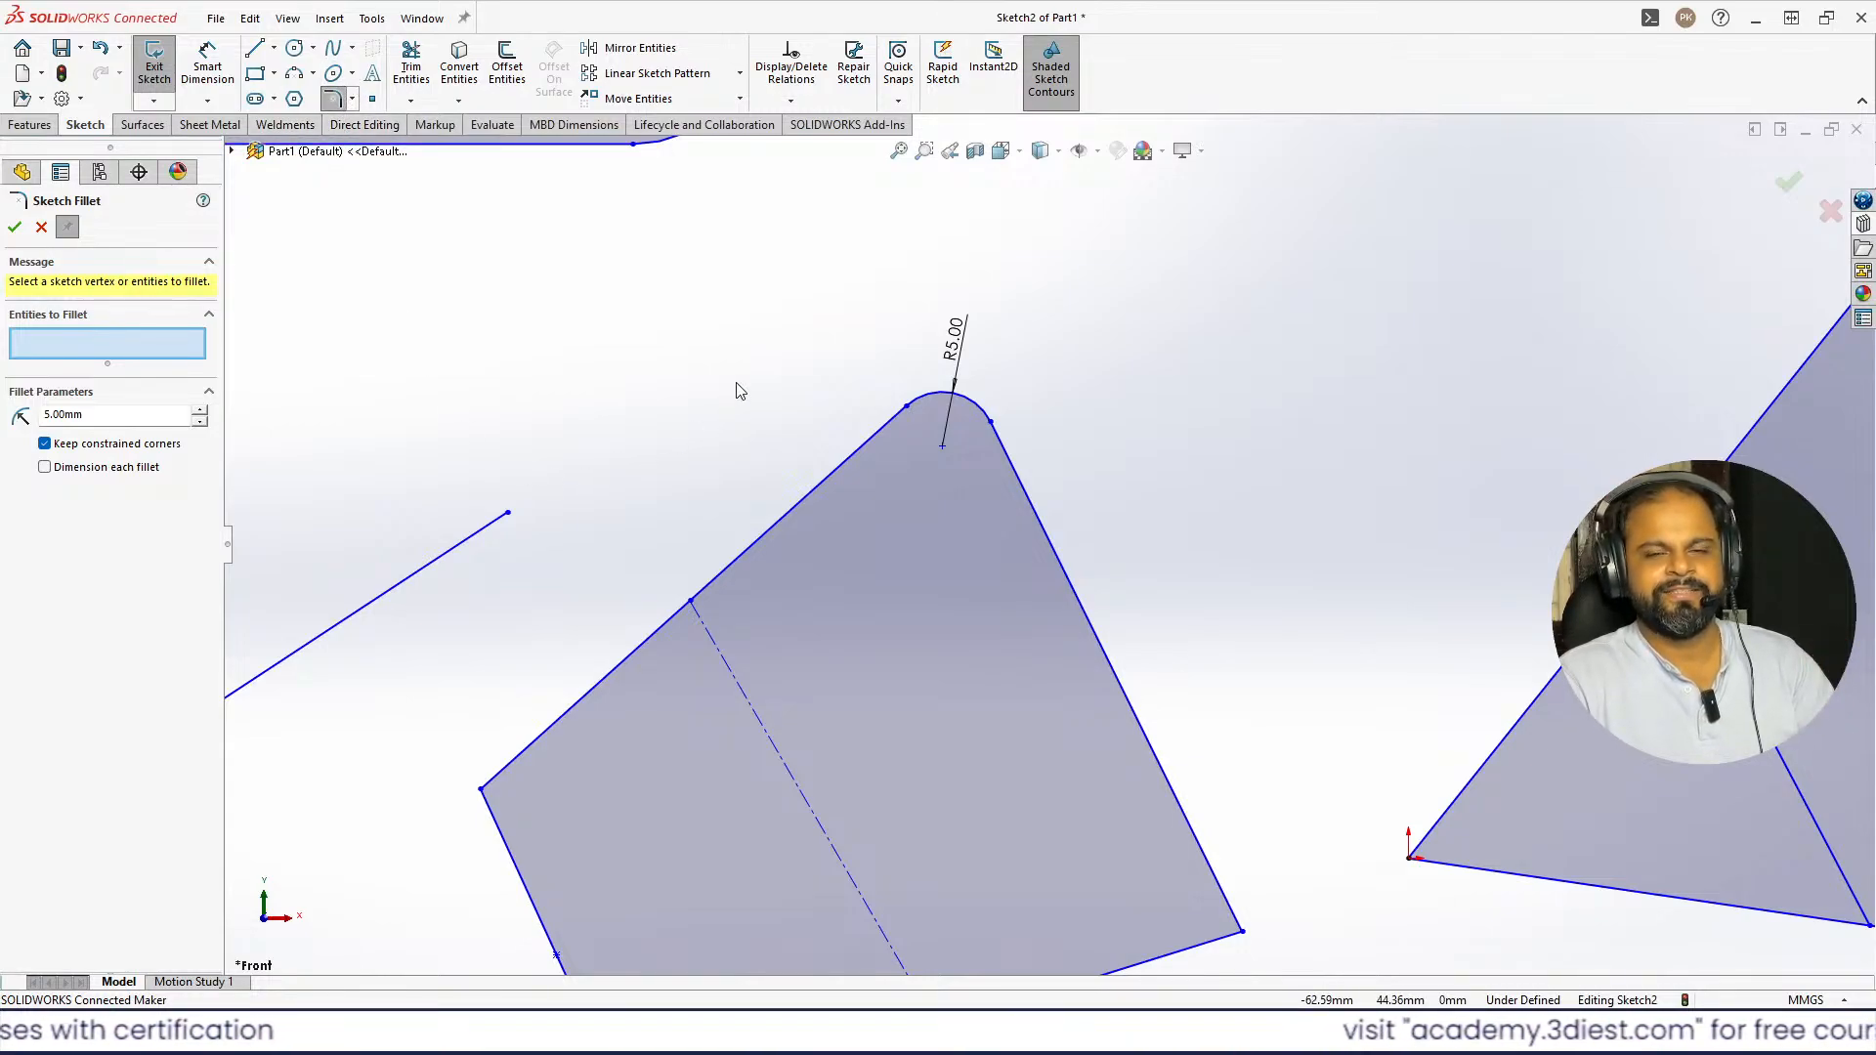
pyautogui.scroll(5, 946, 377)
pyautogui.scroll(-5, 1094, 648)
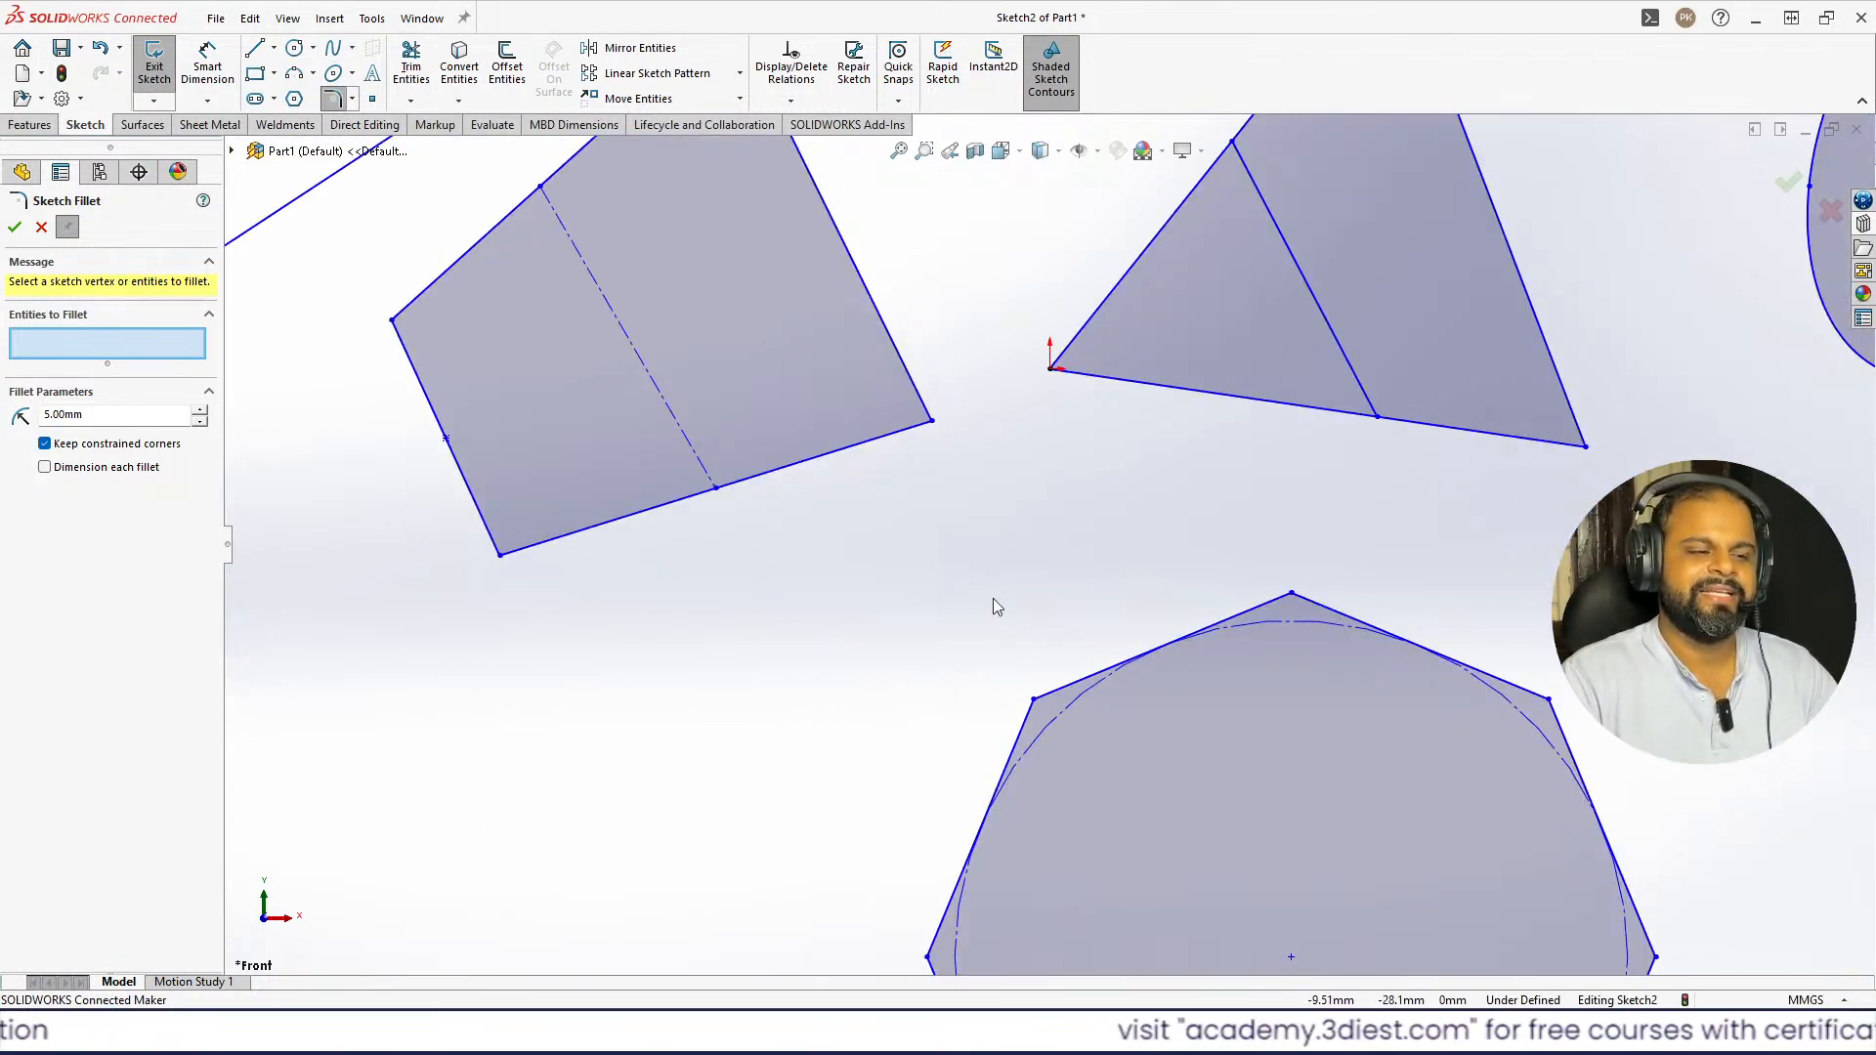
pyautogui.scroll(5, 993, 598)
pyautogui.scroll(-4, 916, 431)
pyautogui.scroll(4, 895, 431)
pyautogui.scroll(-1, 1033, 391)
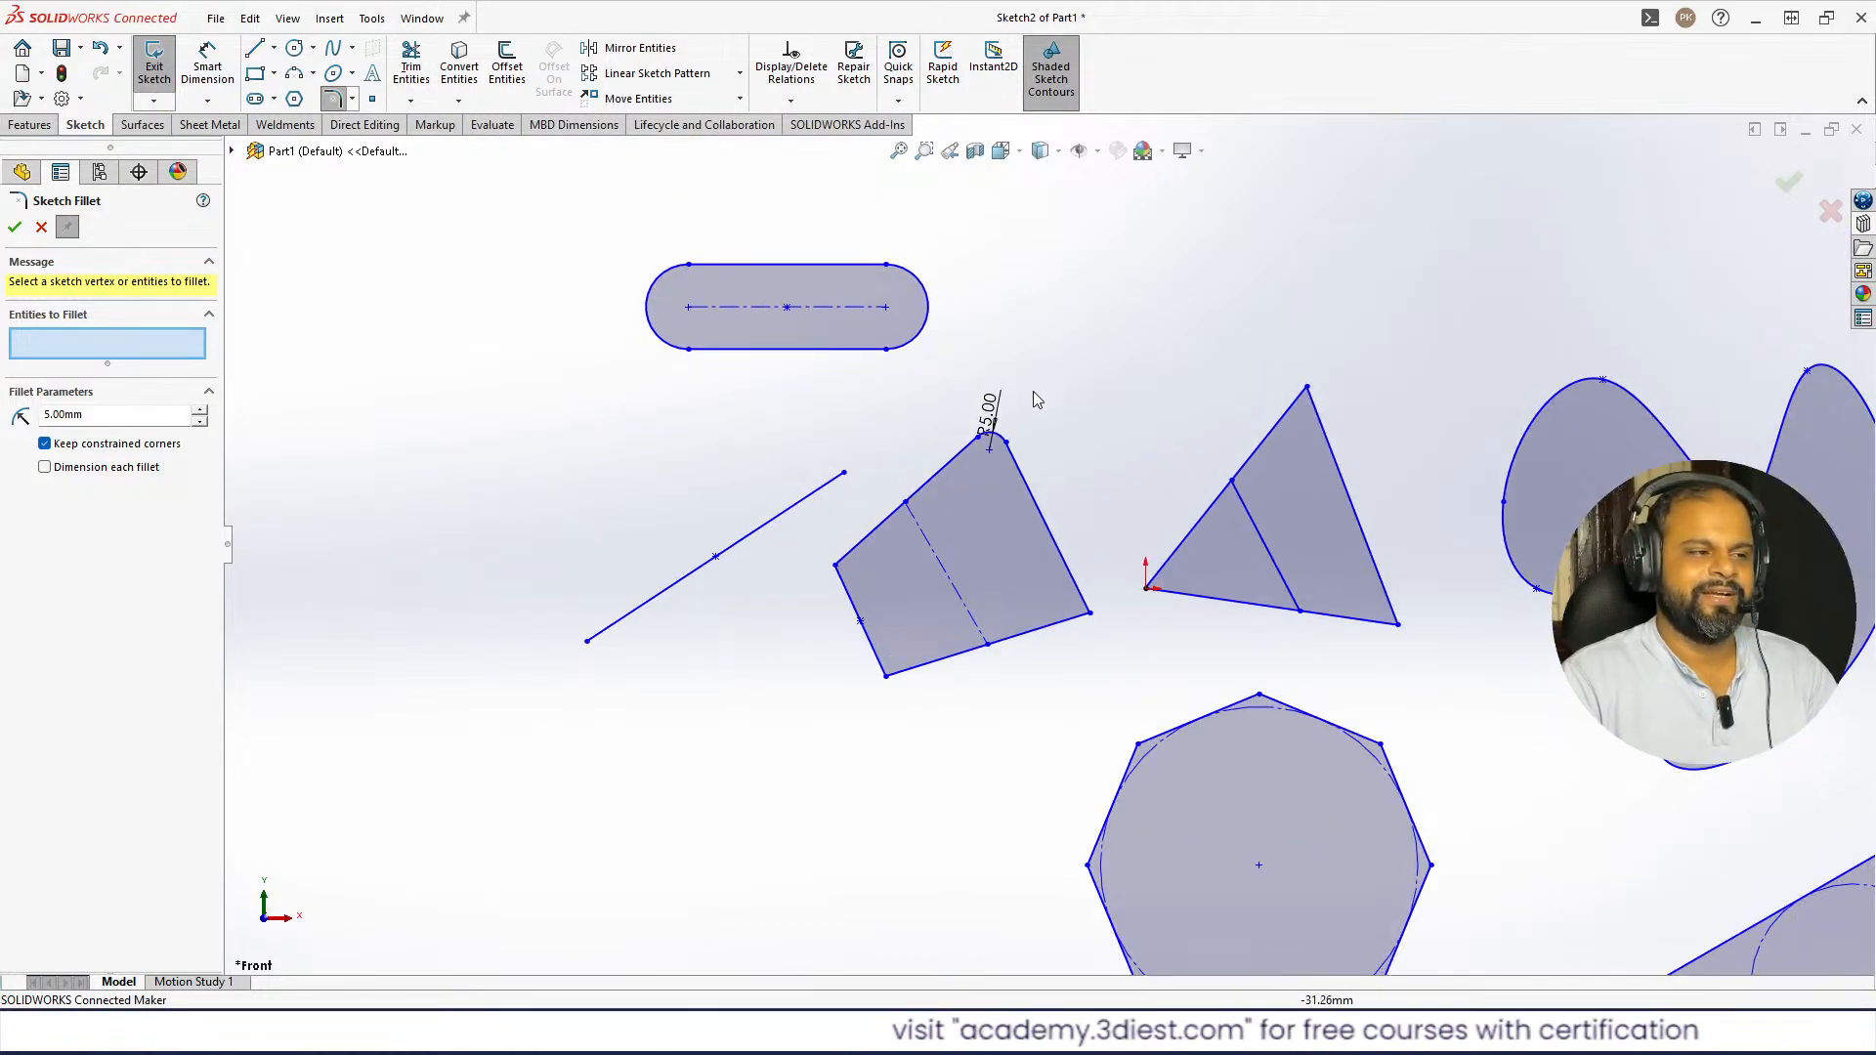
pyautogui.scroll(-1, 1080, 506)
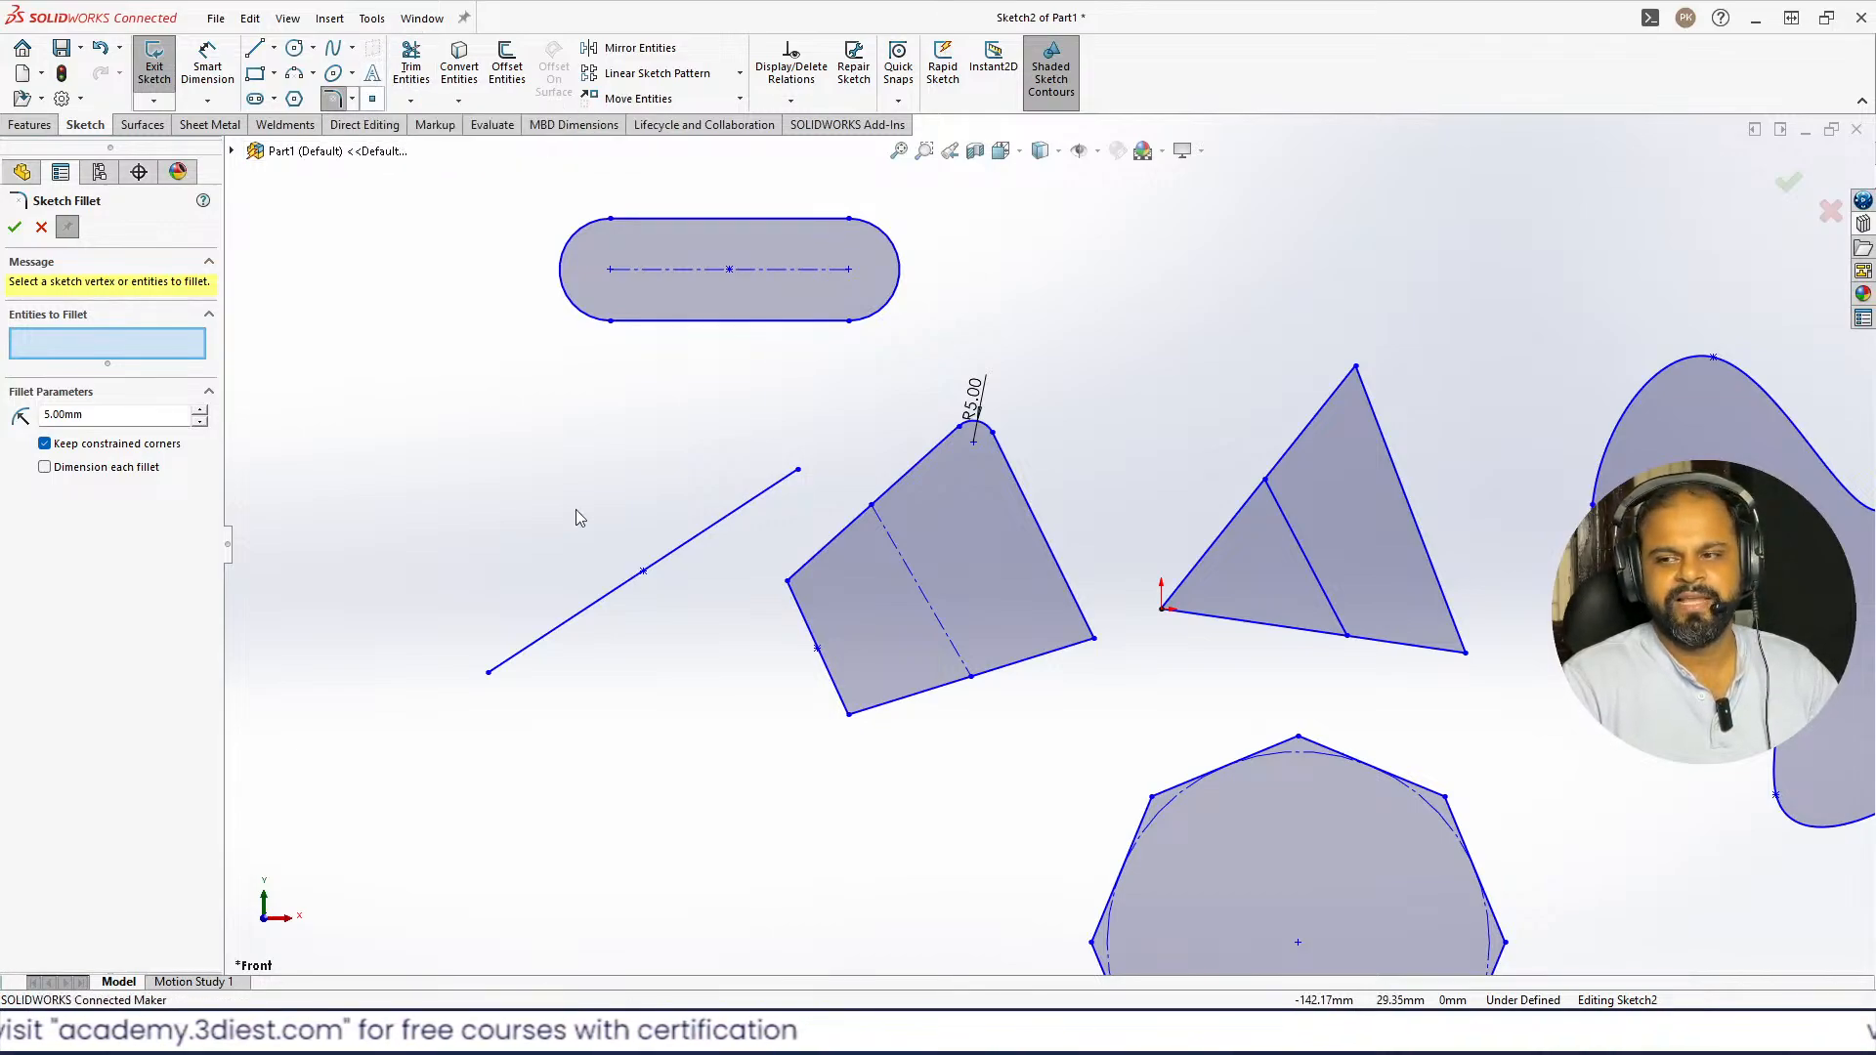
pyautogui.press('Escape')
# - Create the sketch text "3diest" along the slot's upper straight edge
pyautogui.scroll(-6, 646, 212)
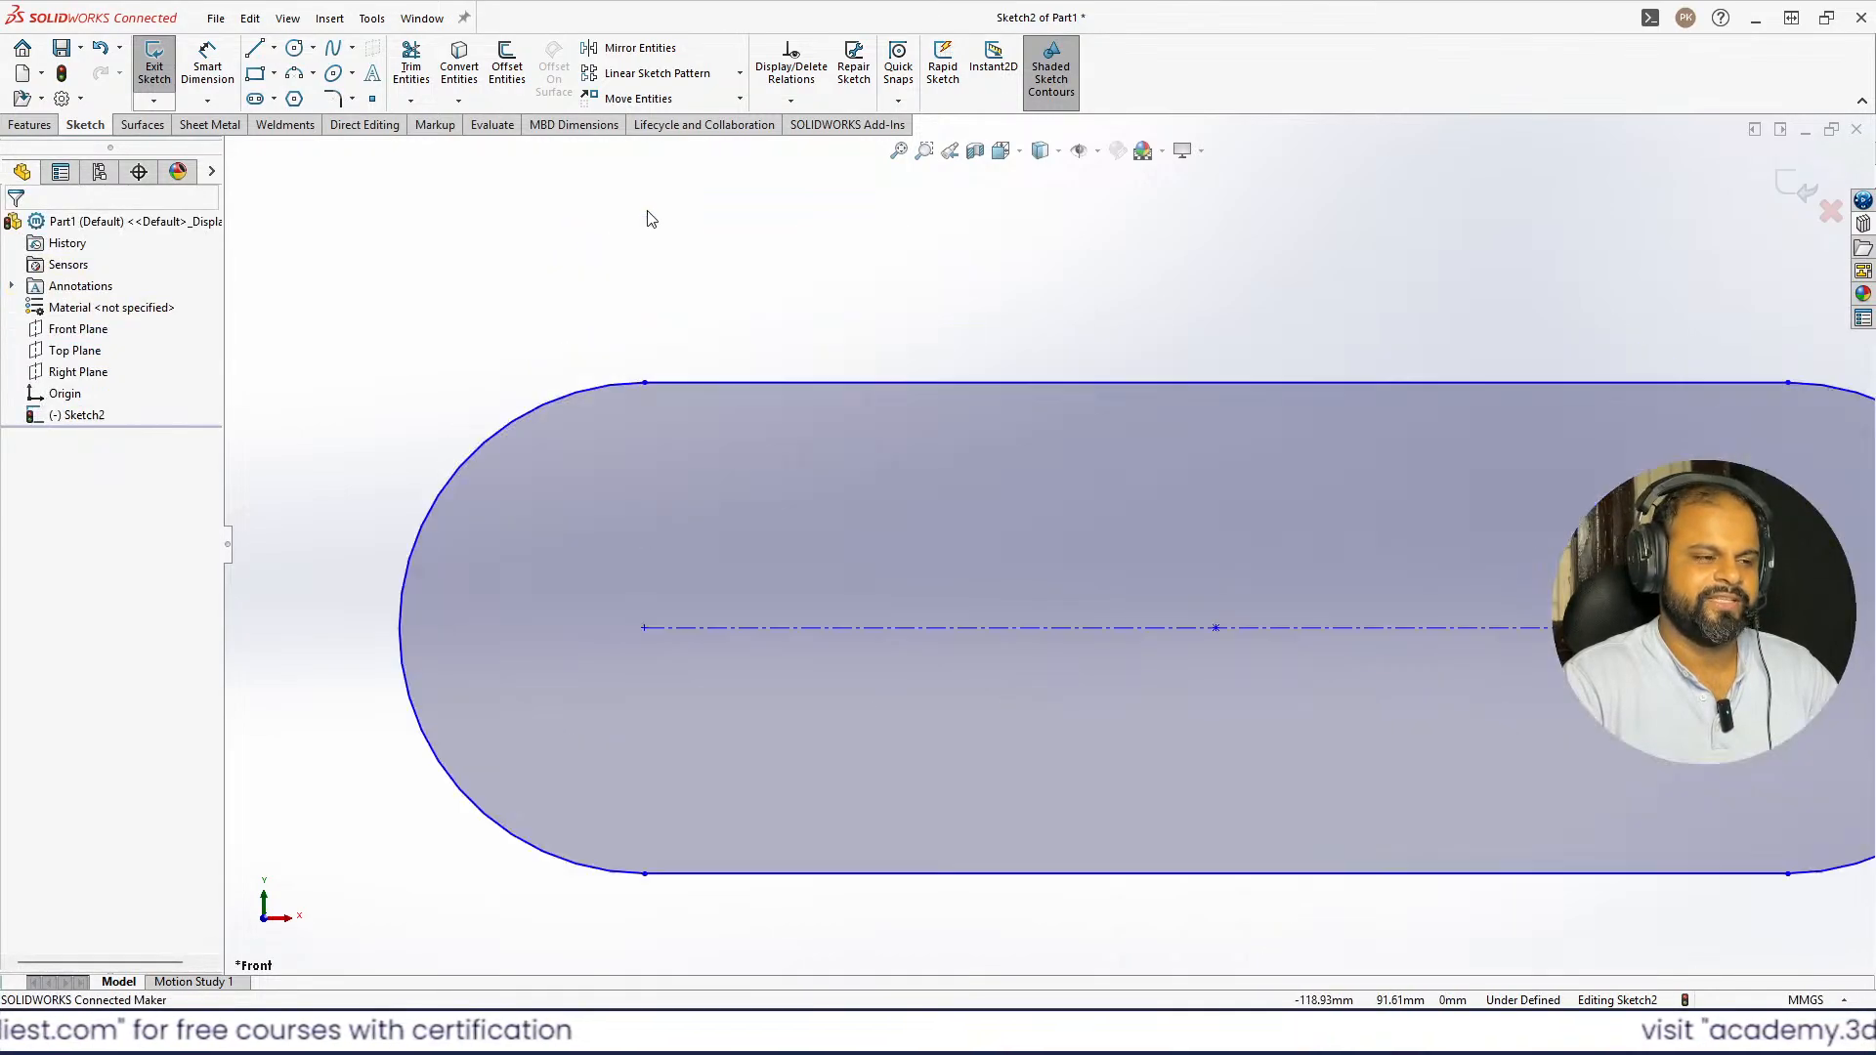
pyautogui.scroll(5, 1193, 577)
pyautogui.scroll(-4, 1101, 553)
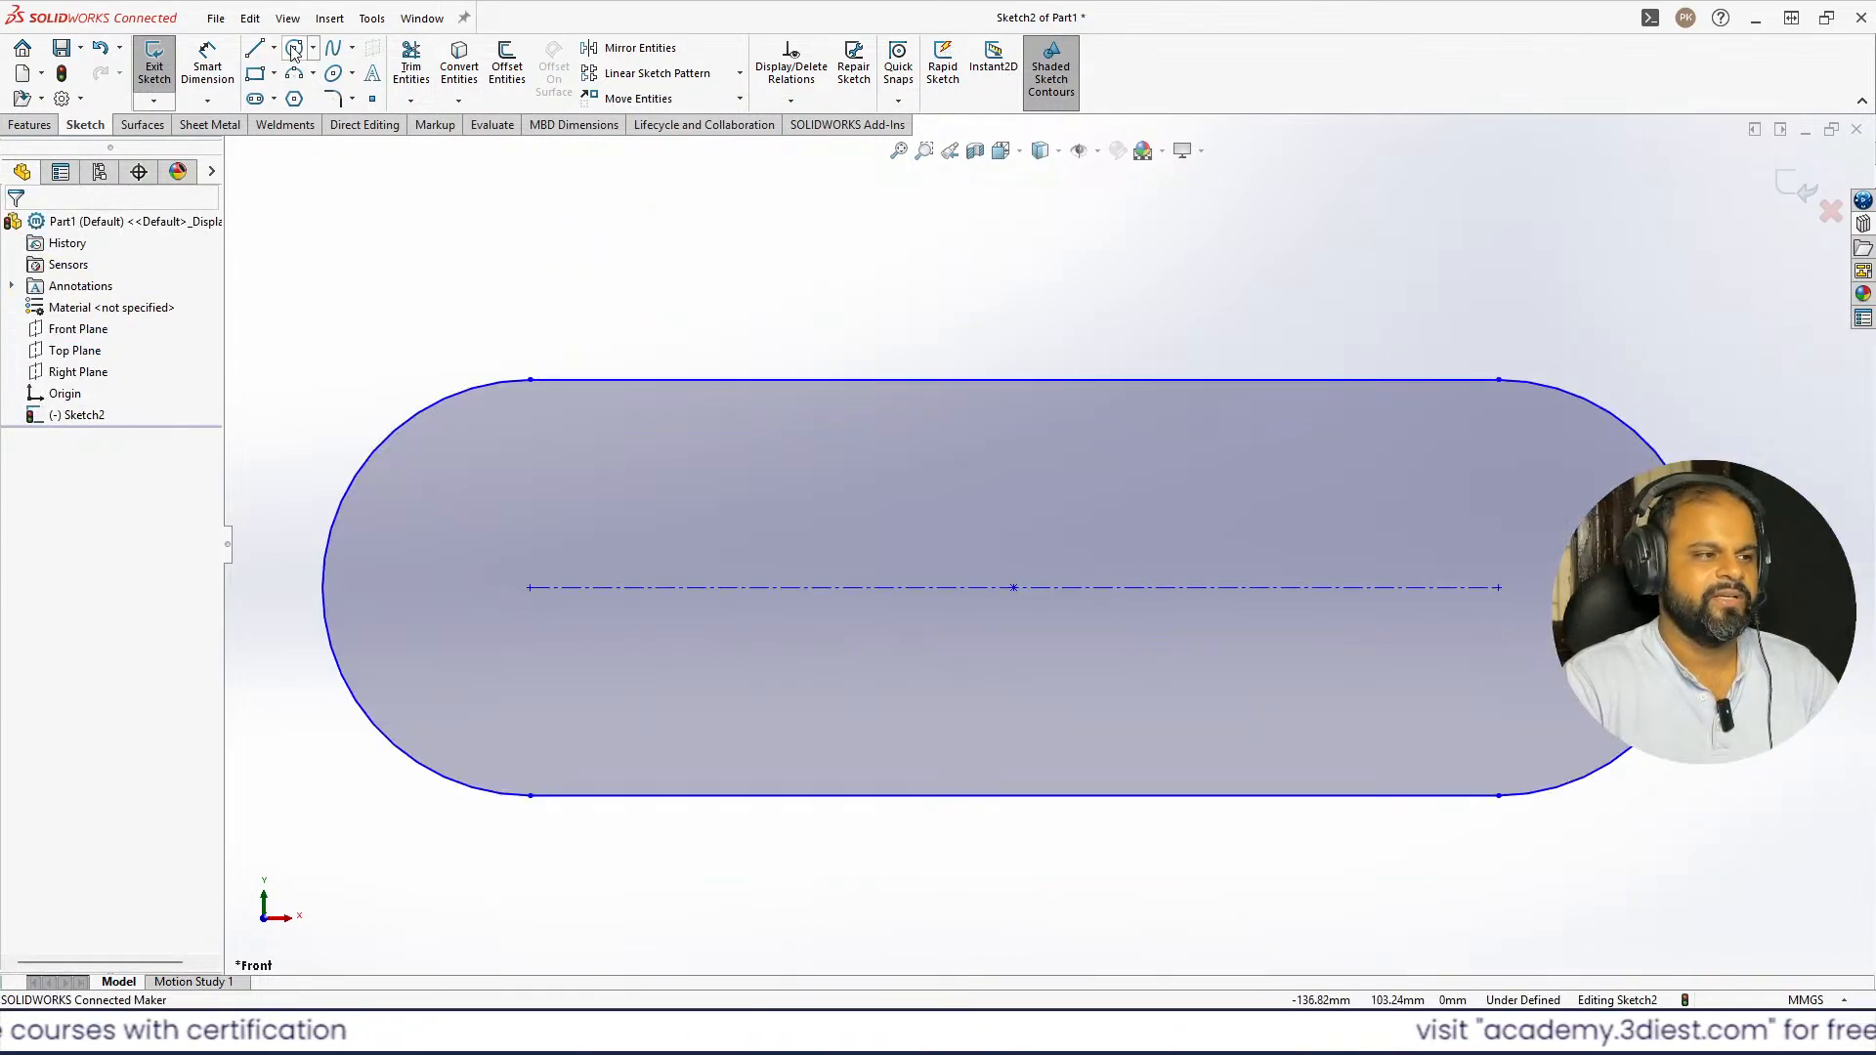
pyautogui.click(372, 73)
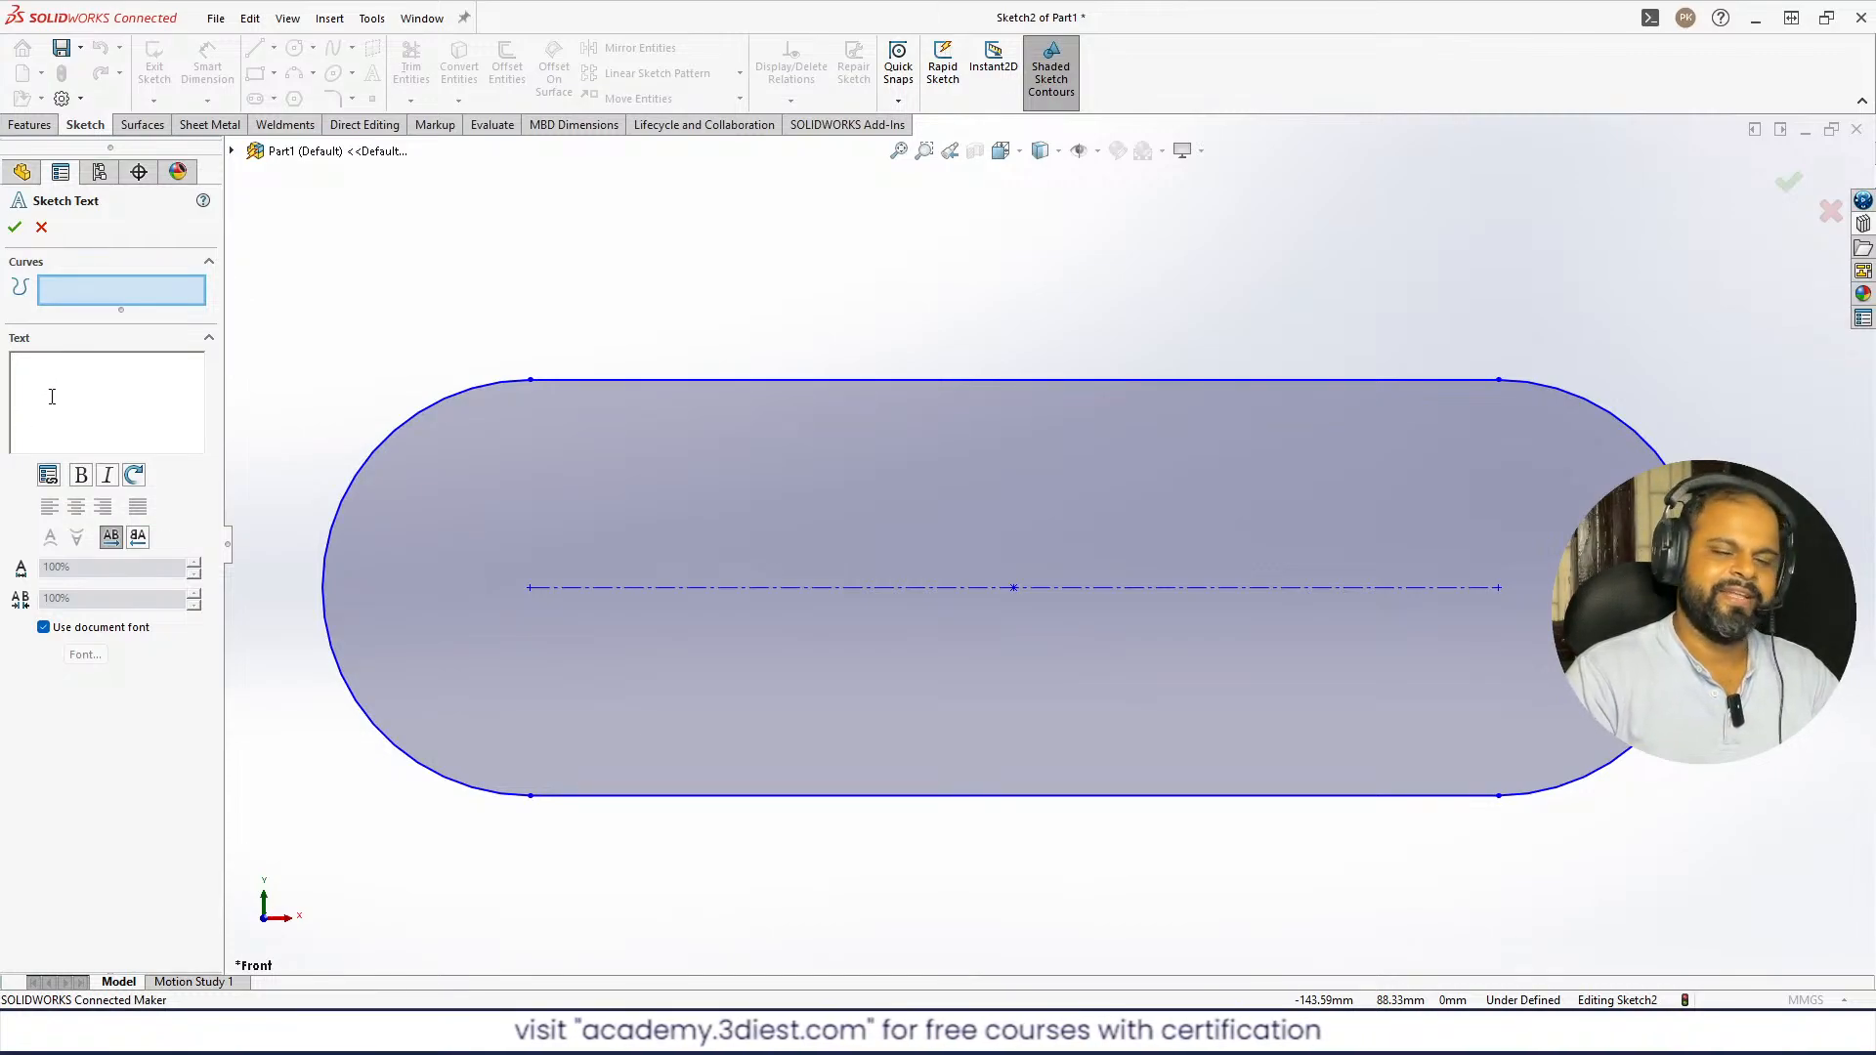
pyautogui.write('3diet')
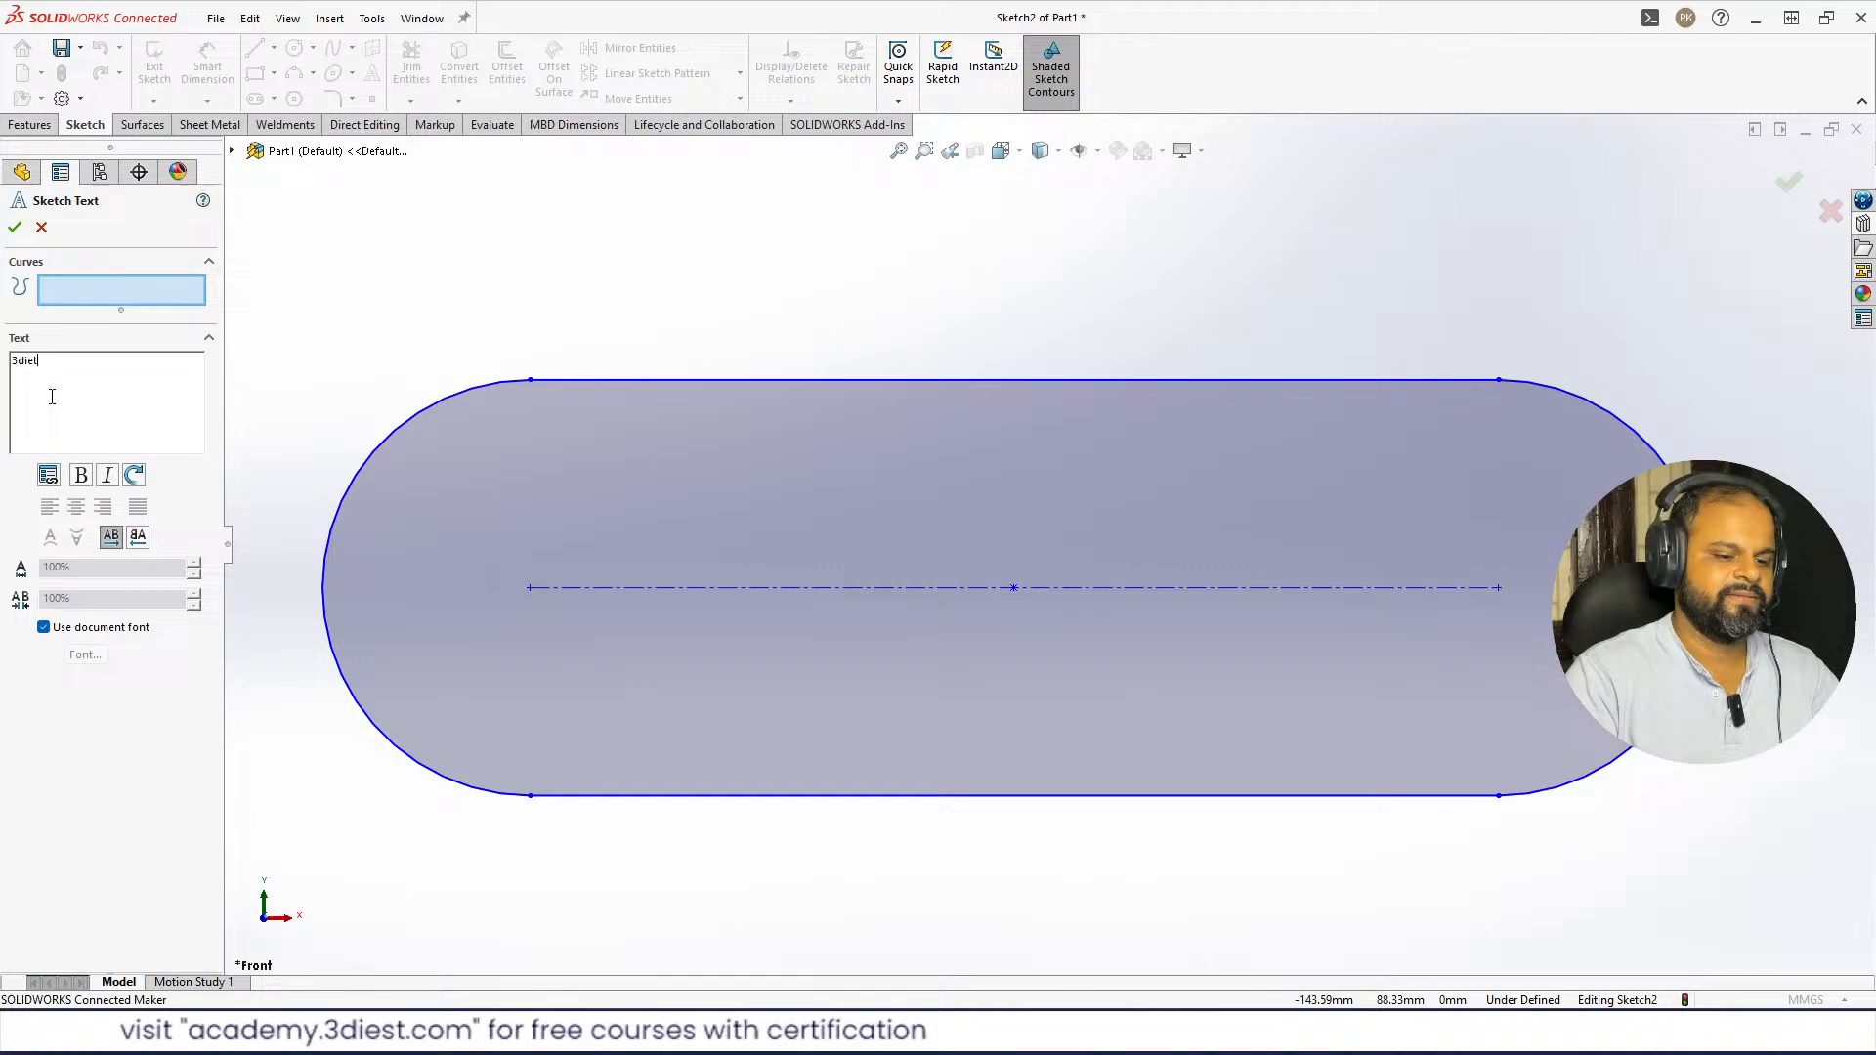
pyautogui.press('BackSpace')
pyautogui.write('st')
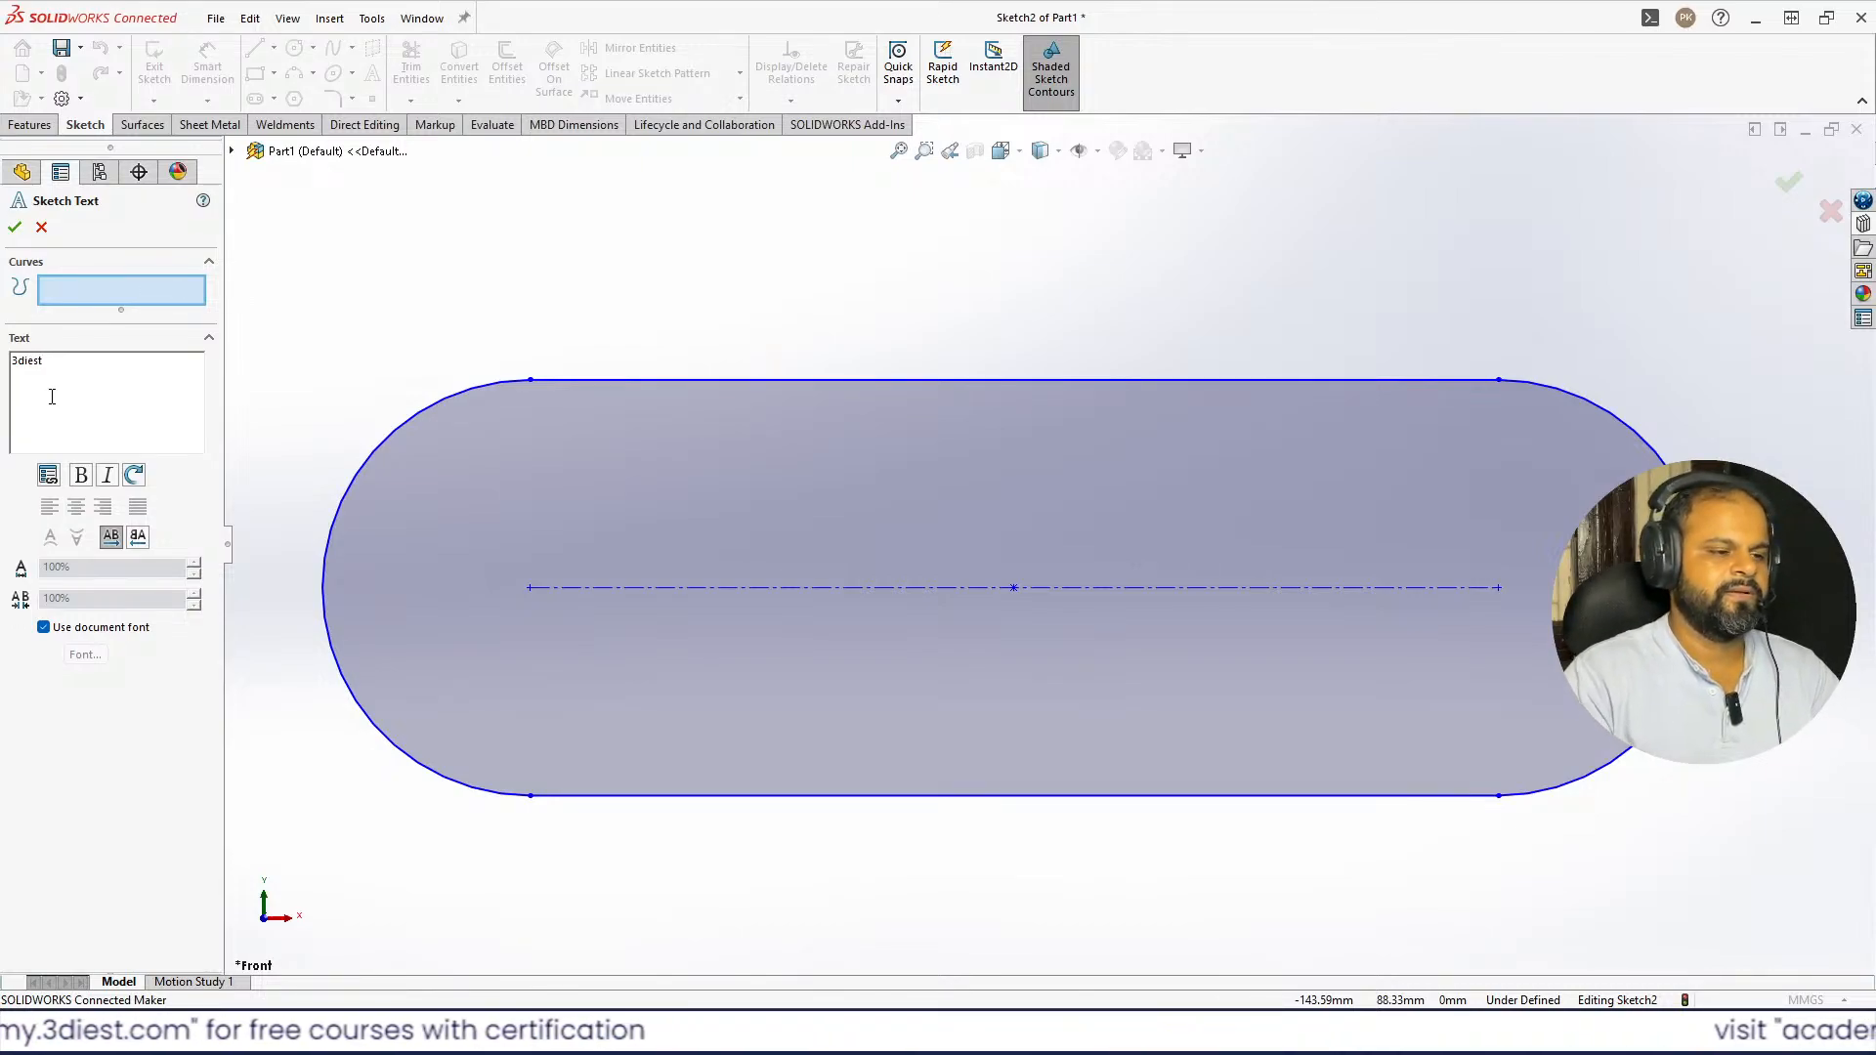
pyautogui.click(978, 381)
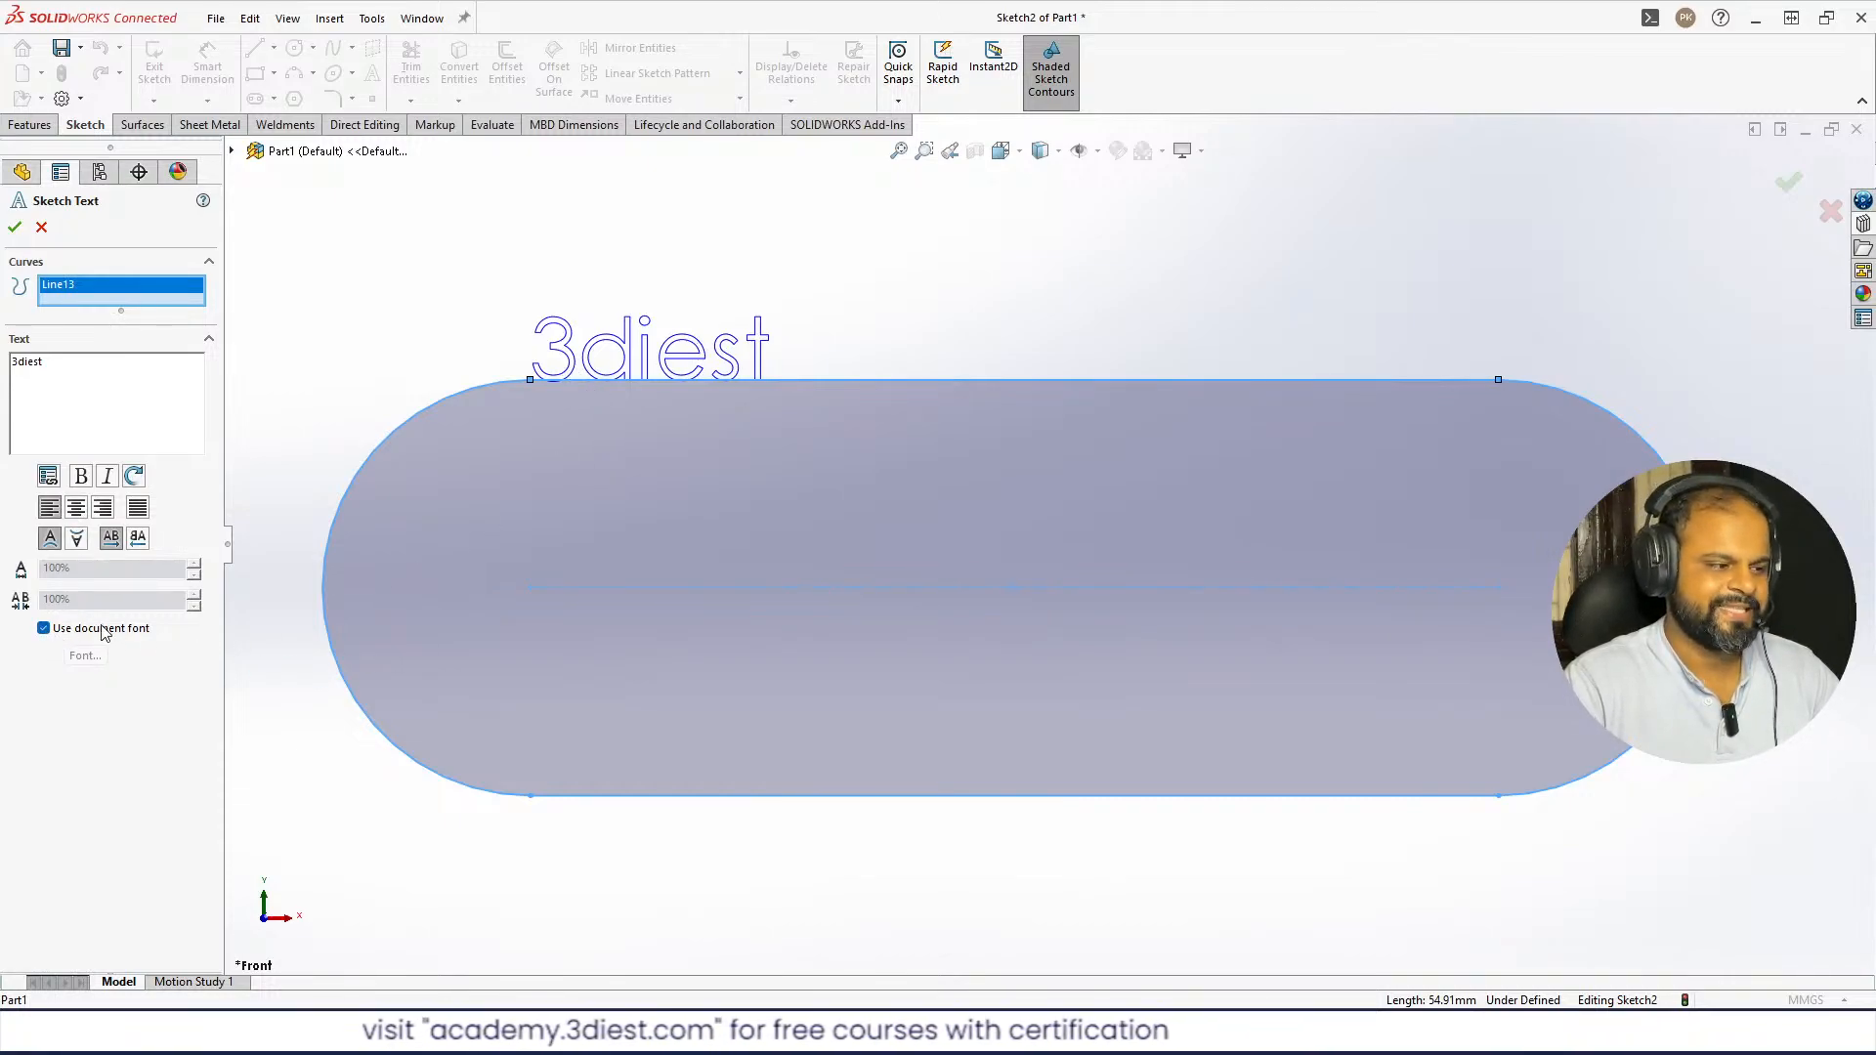
# - Override the document font for the sketch text, making it bold with a height of 24 points
pyautogui.click(43, 630)
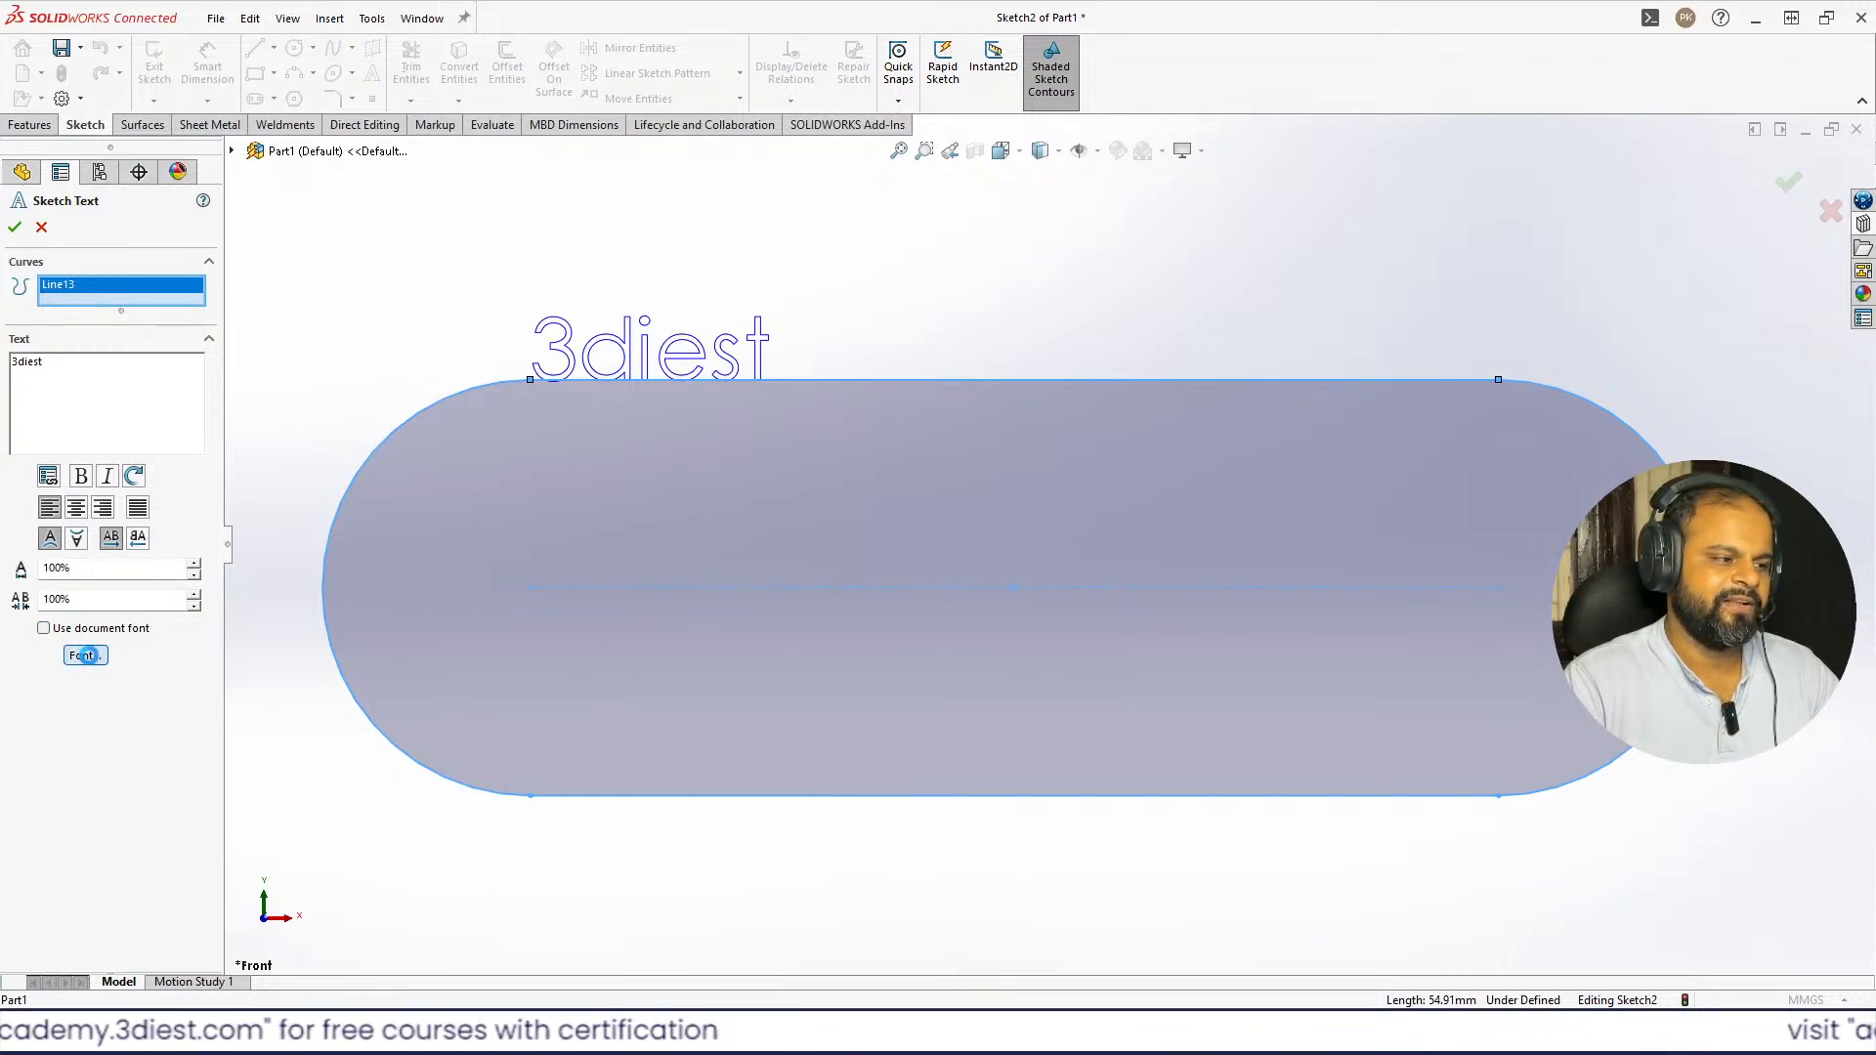
pyautogui.click(86, 656)
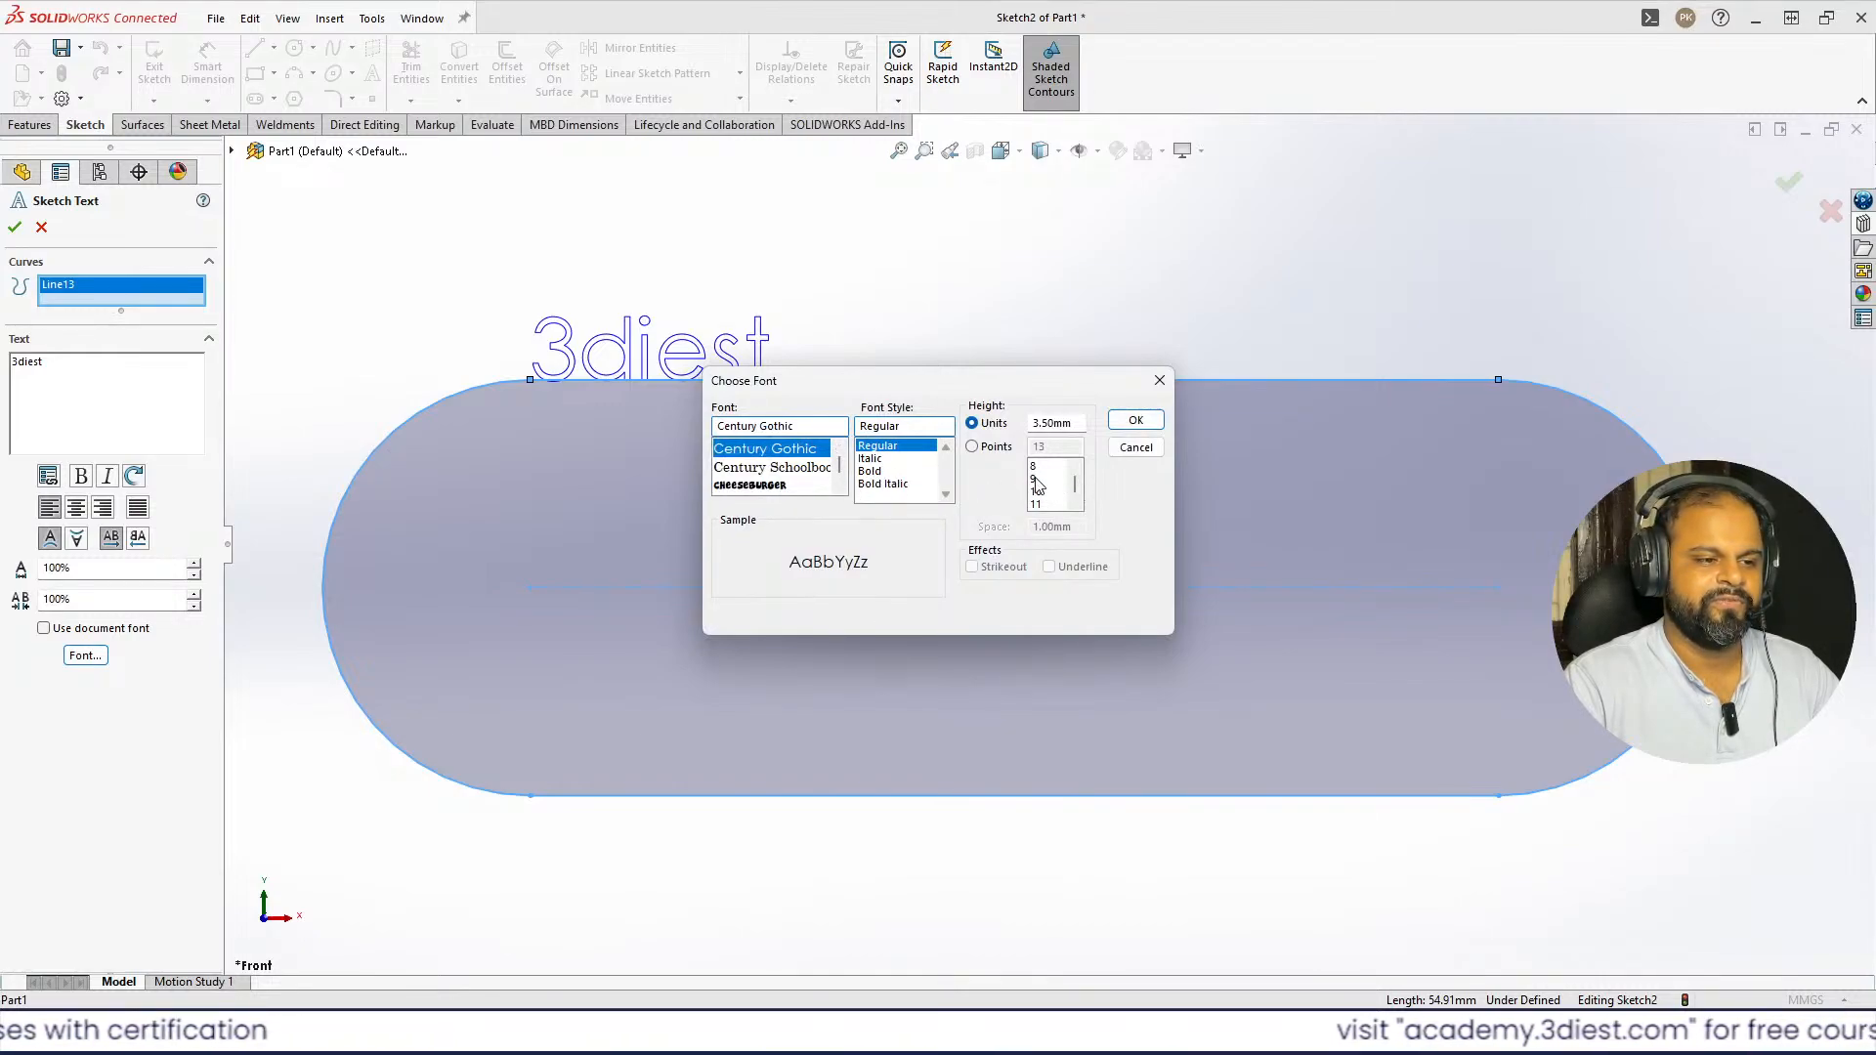
pyautogui.click(992, 448)
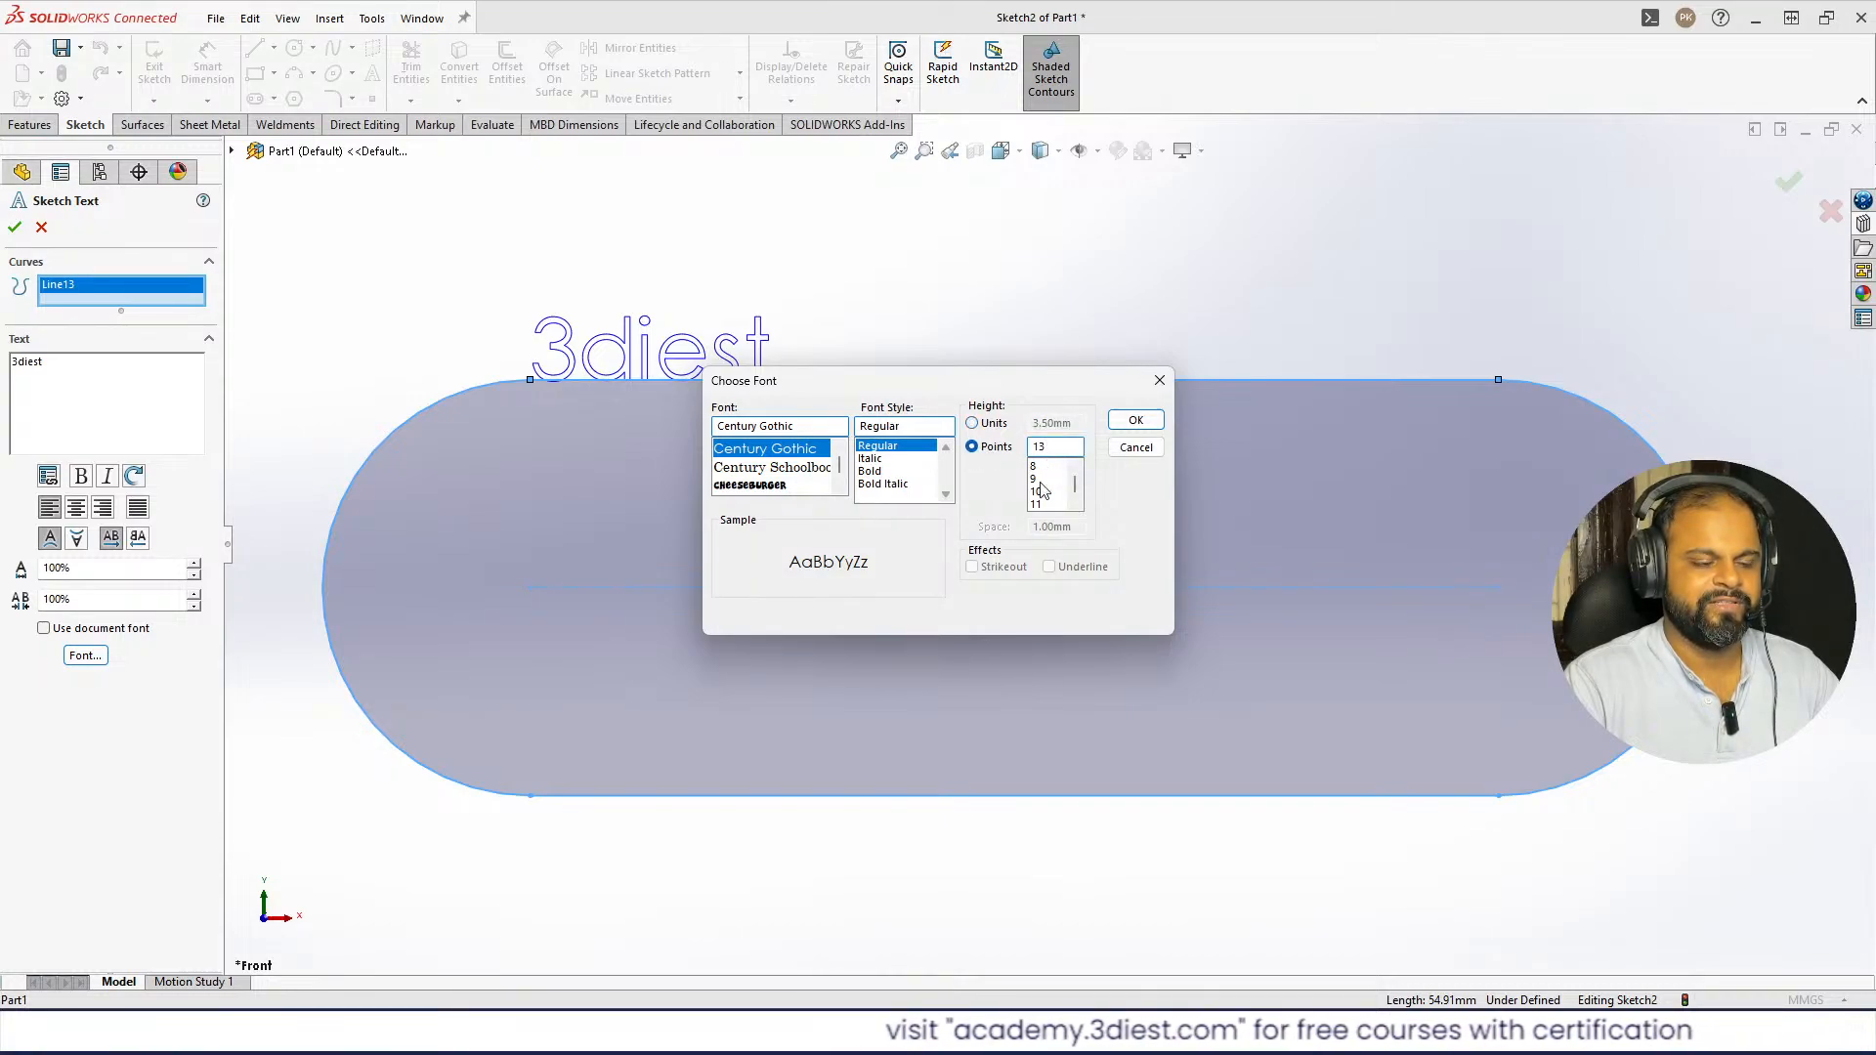
pyautogui.scroll(-3, 1040, 488)
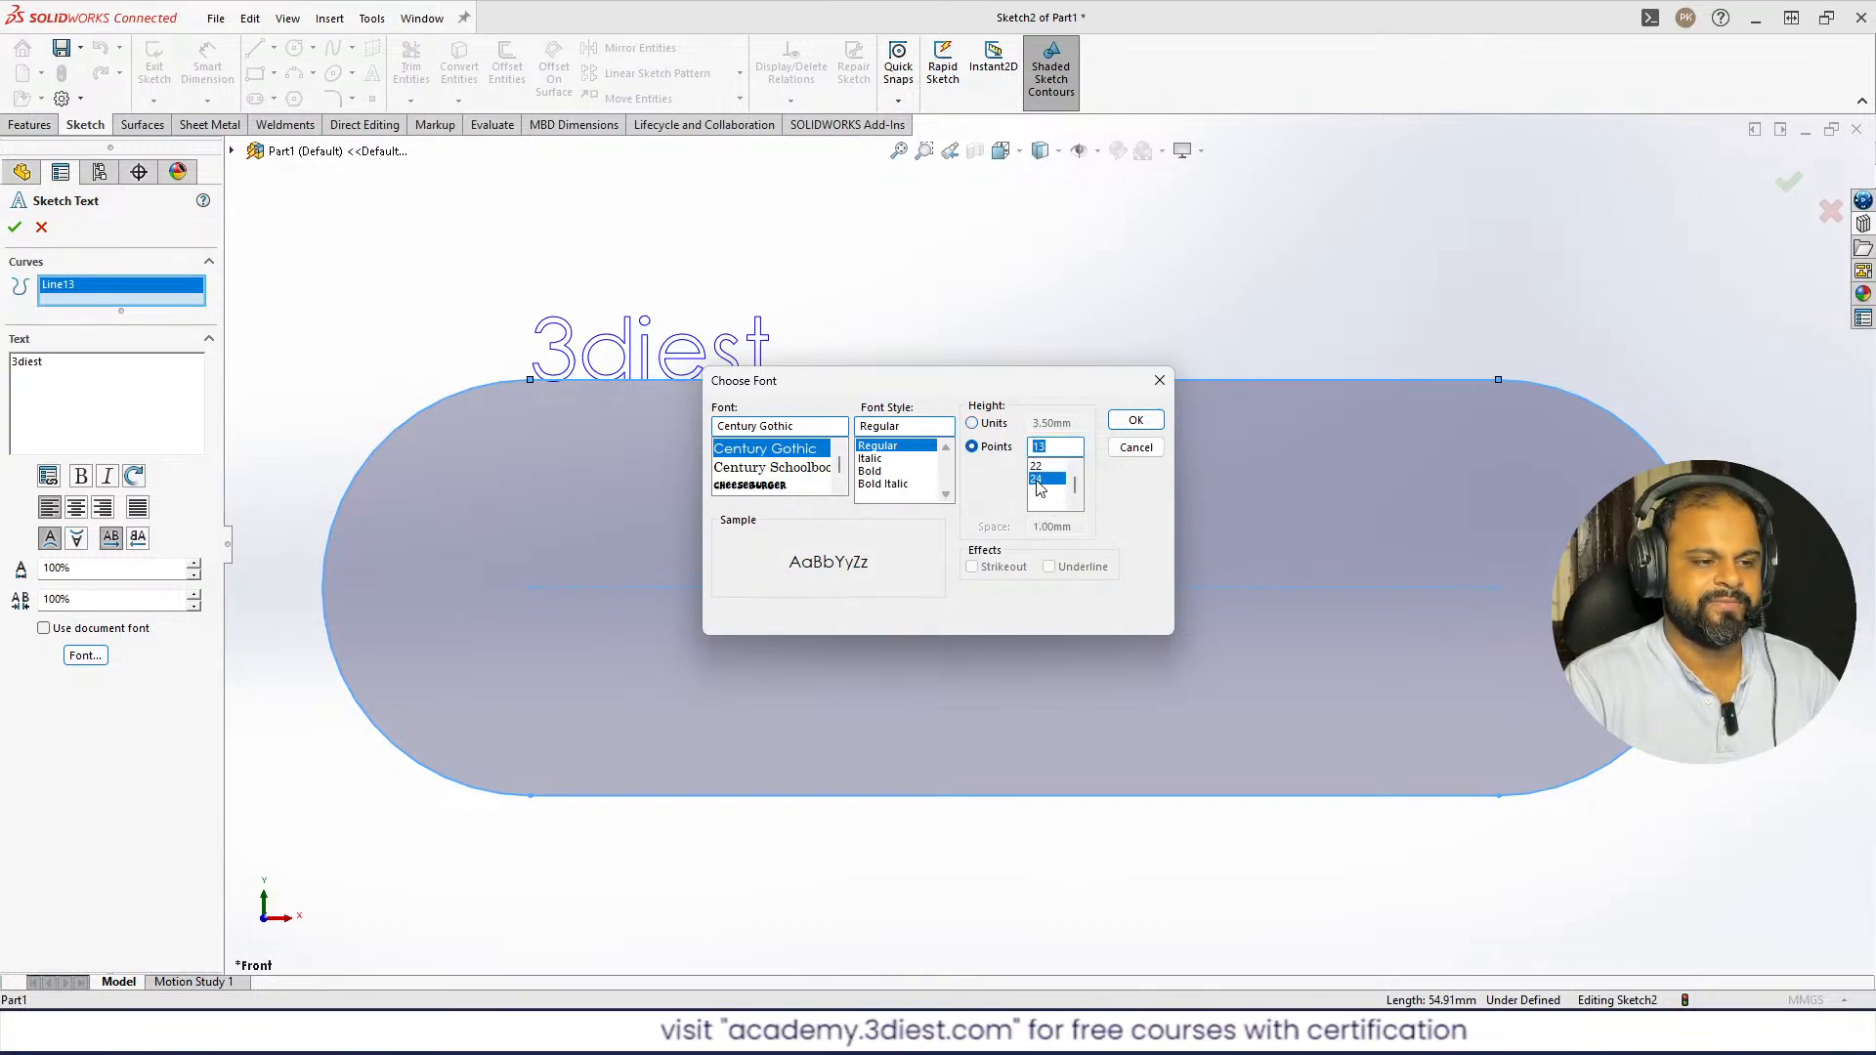
pyautogui.click(1039, 478)
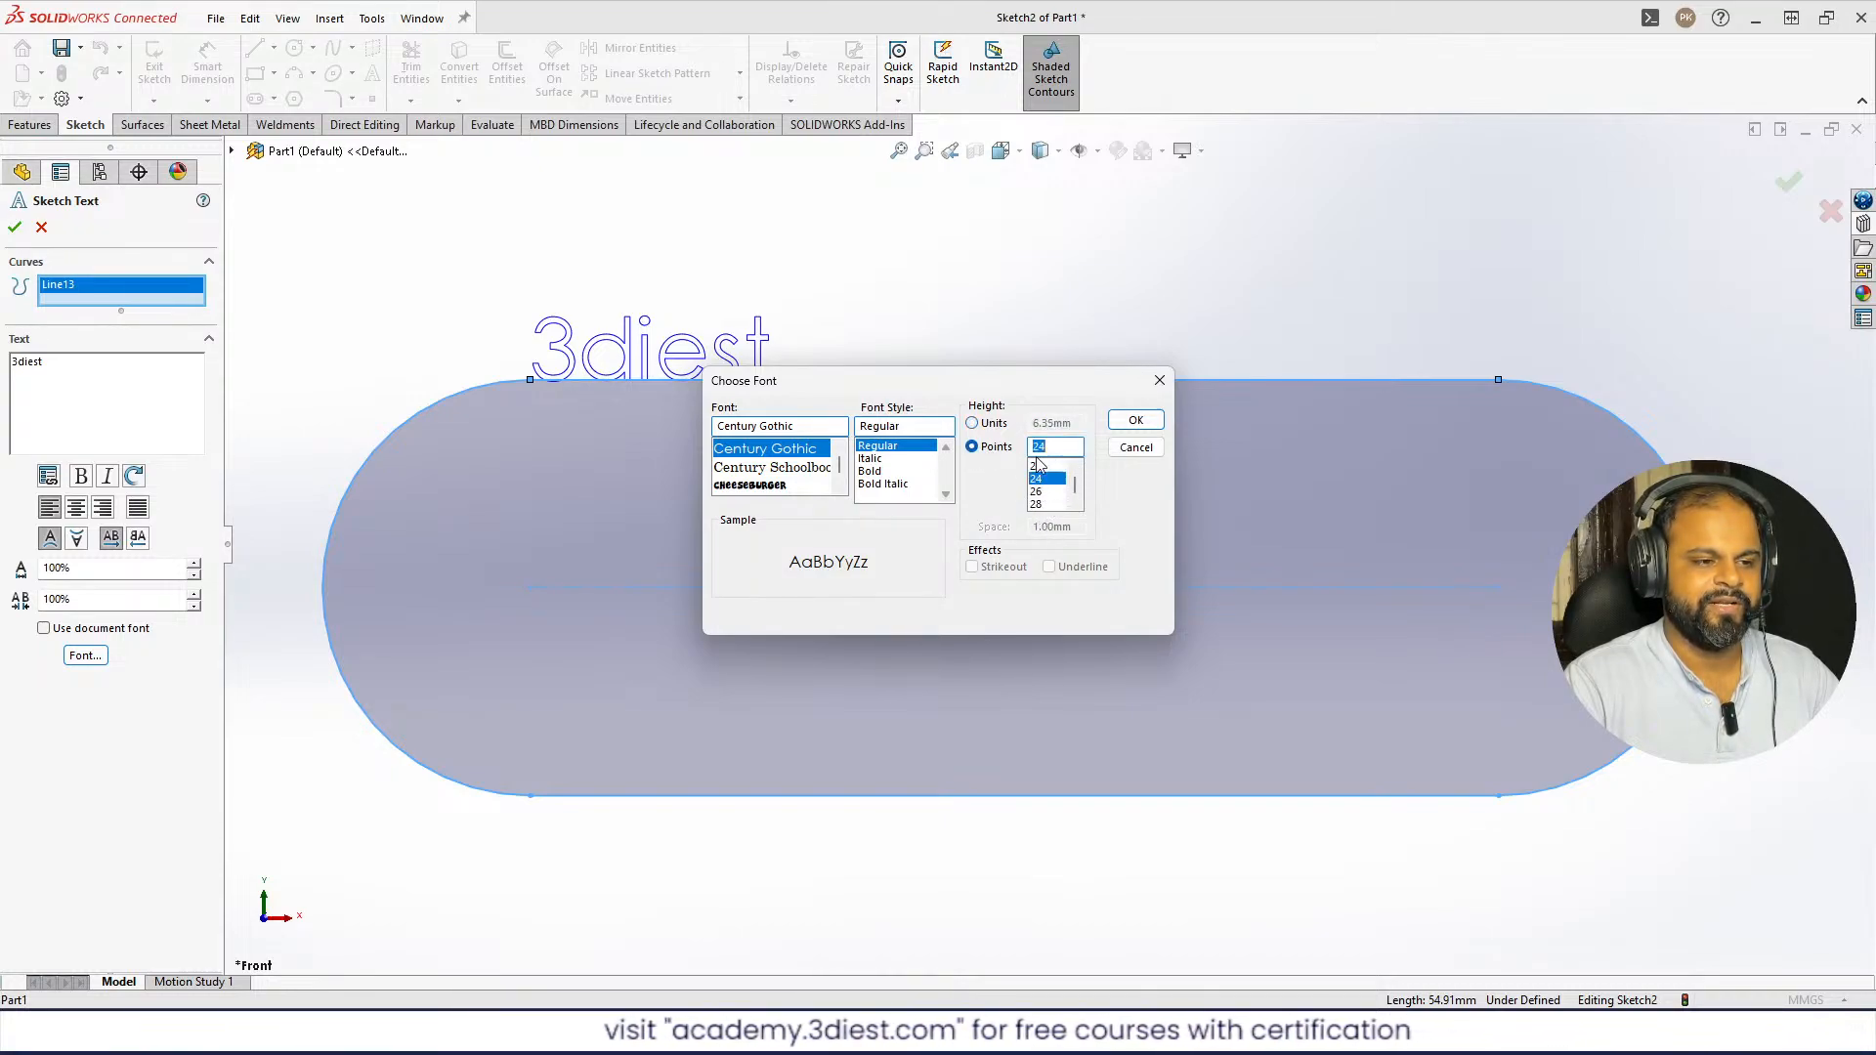
pyautogui.click(871, 471)
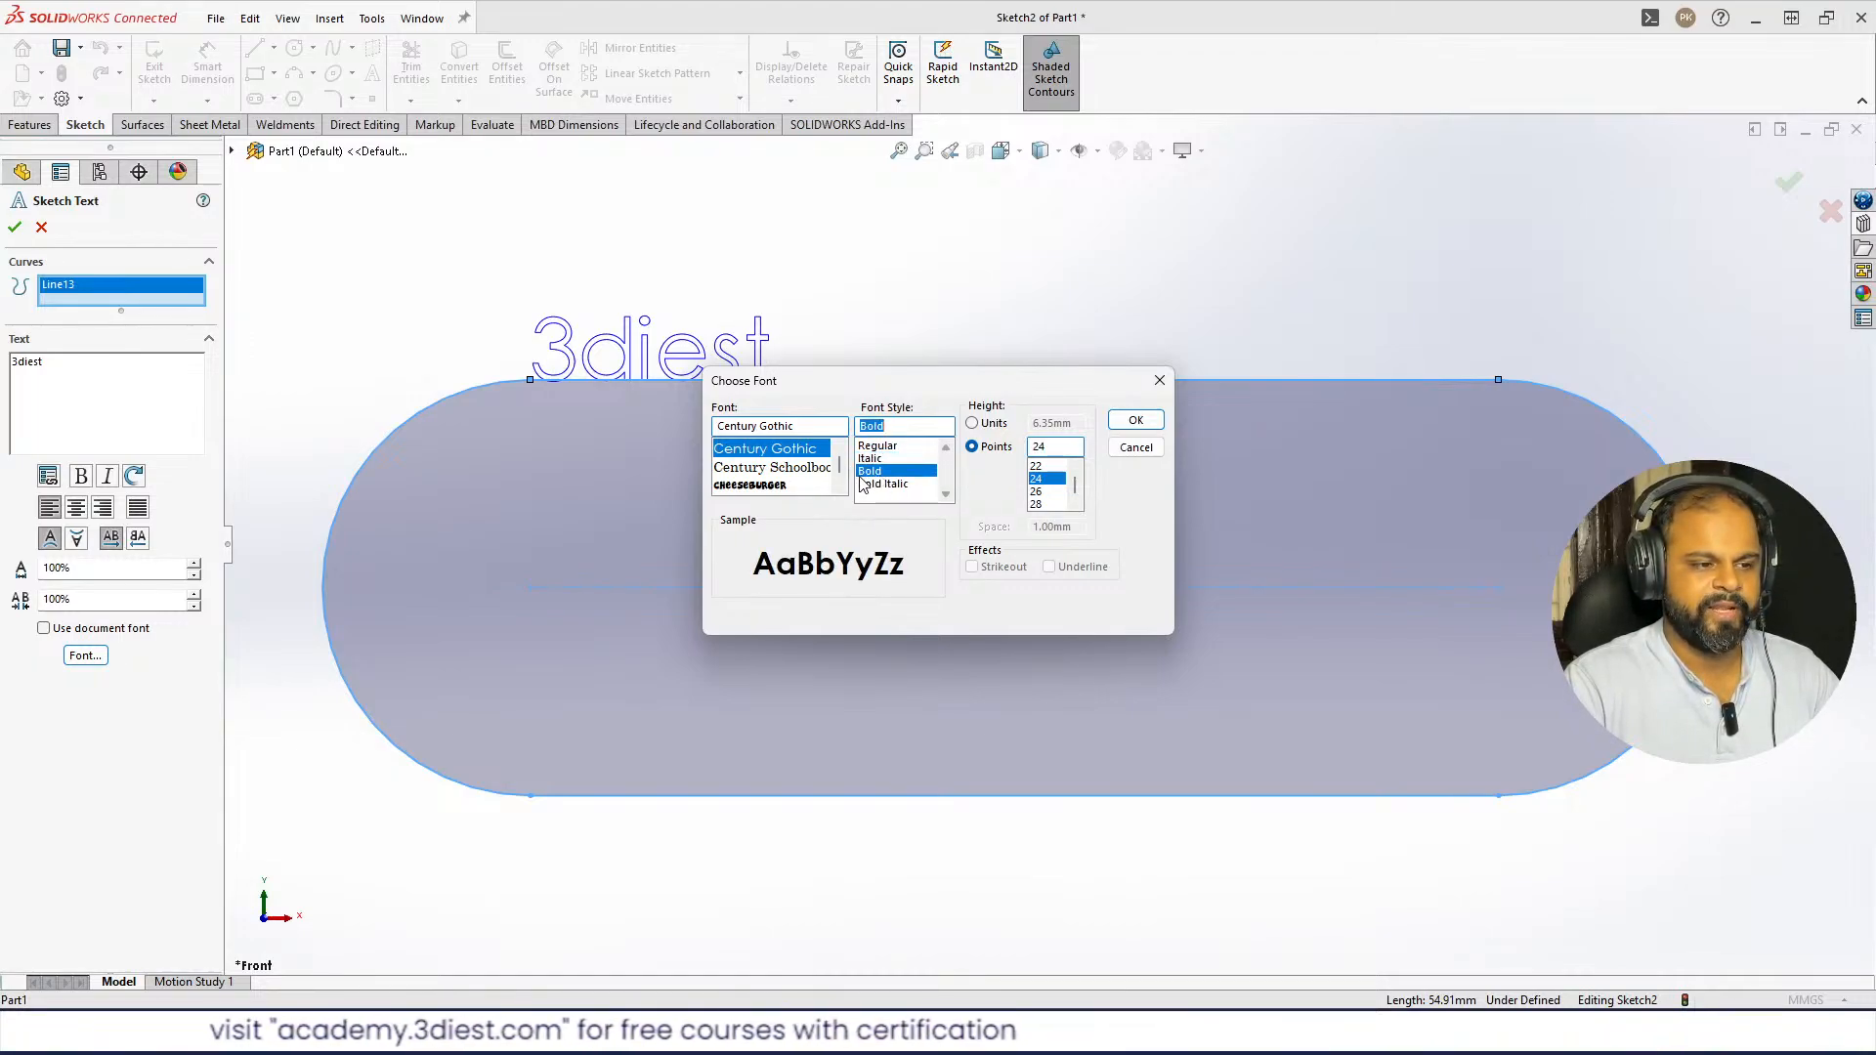
# - Set the sketch text's font to Boogaloo and accept the text
pyautogui.scroll(2, 752, 472)
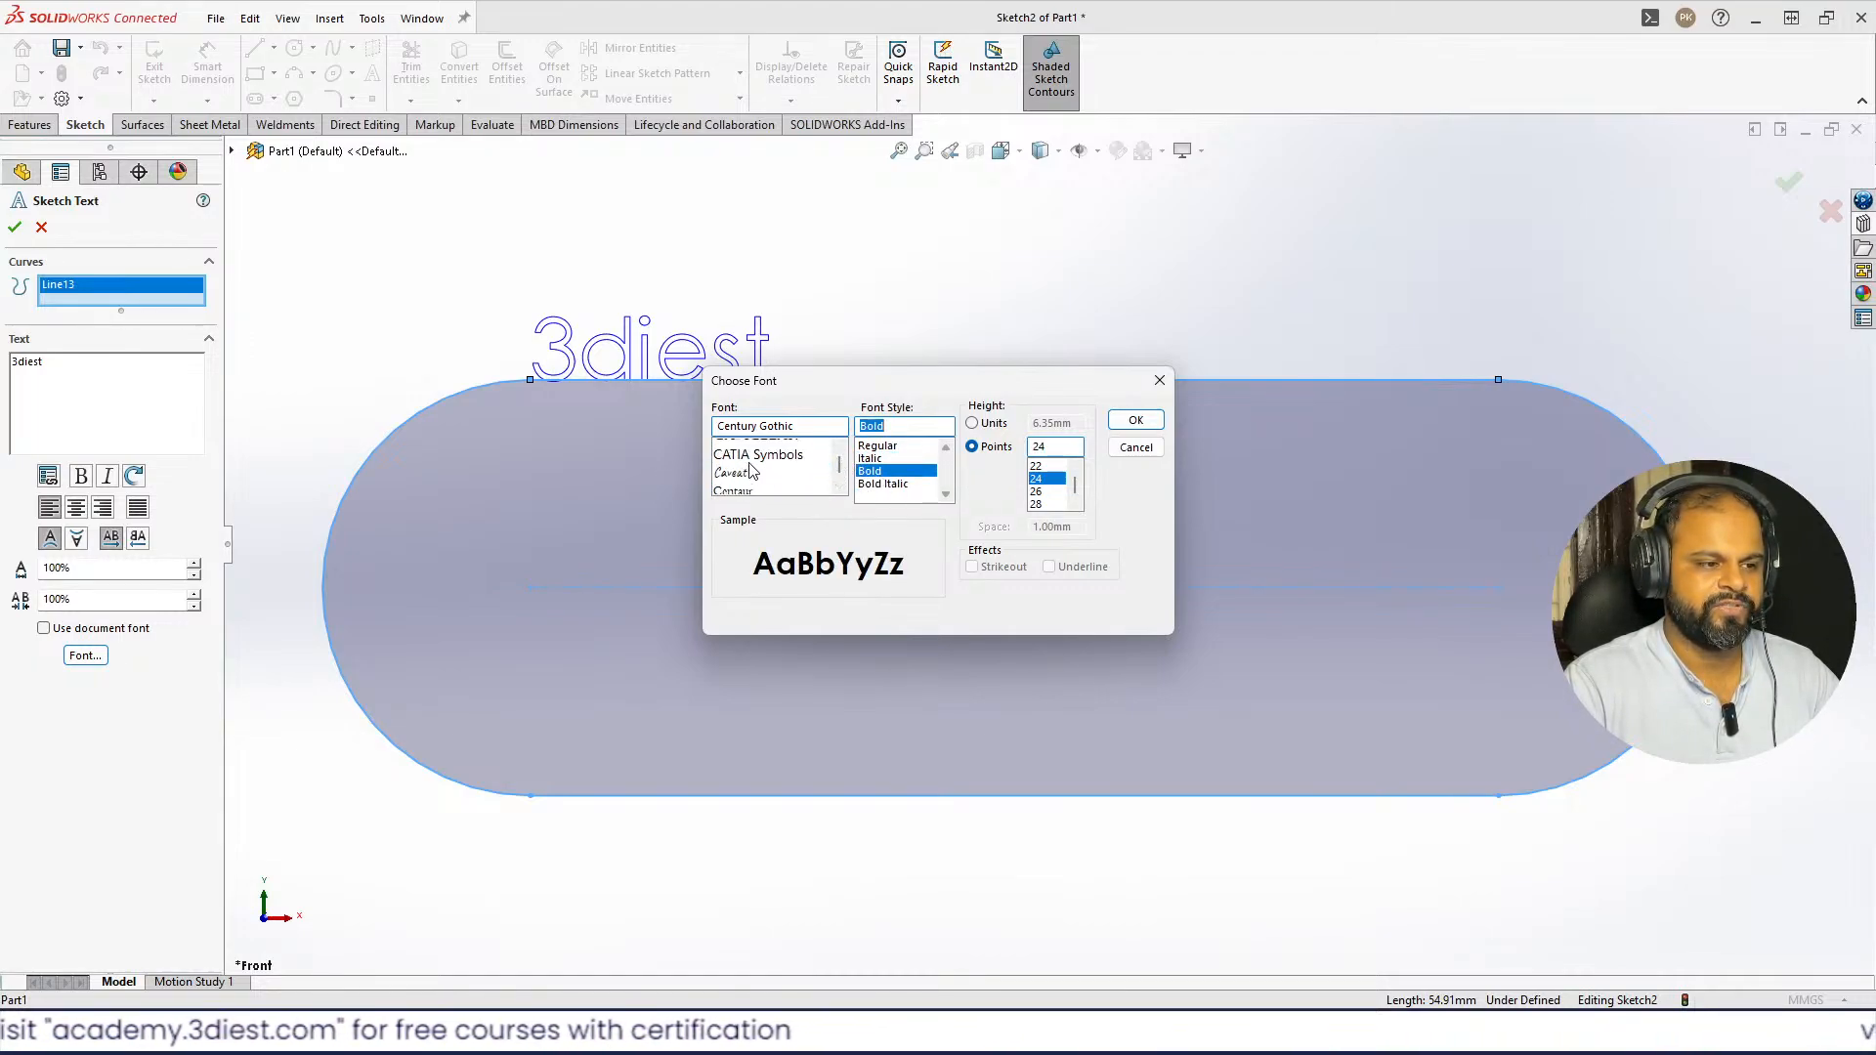
pyautogui.scroll(6, 753, 472)
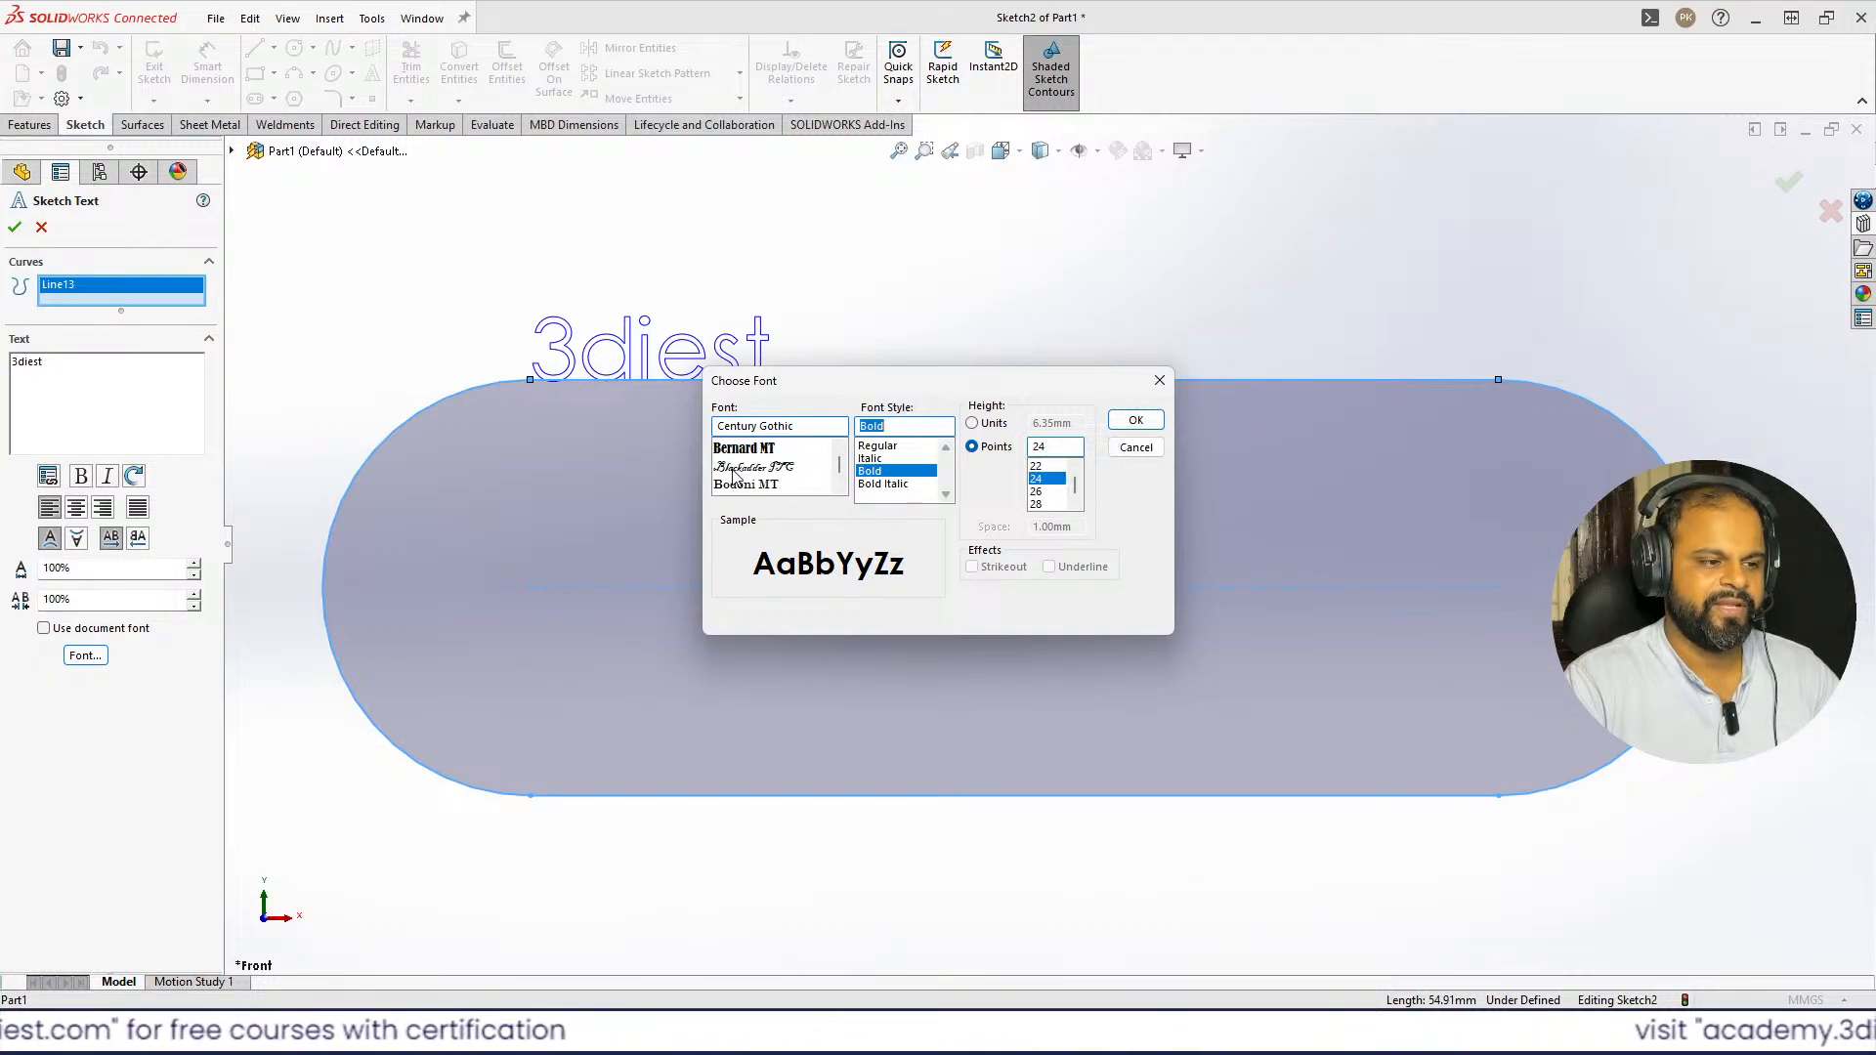
pyautogui.scroll(-1, 735, 476)
pyautogui.click(739, 487)
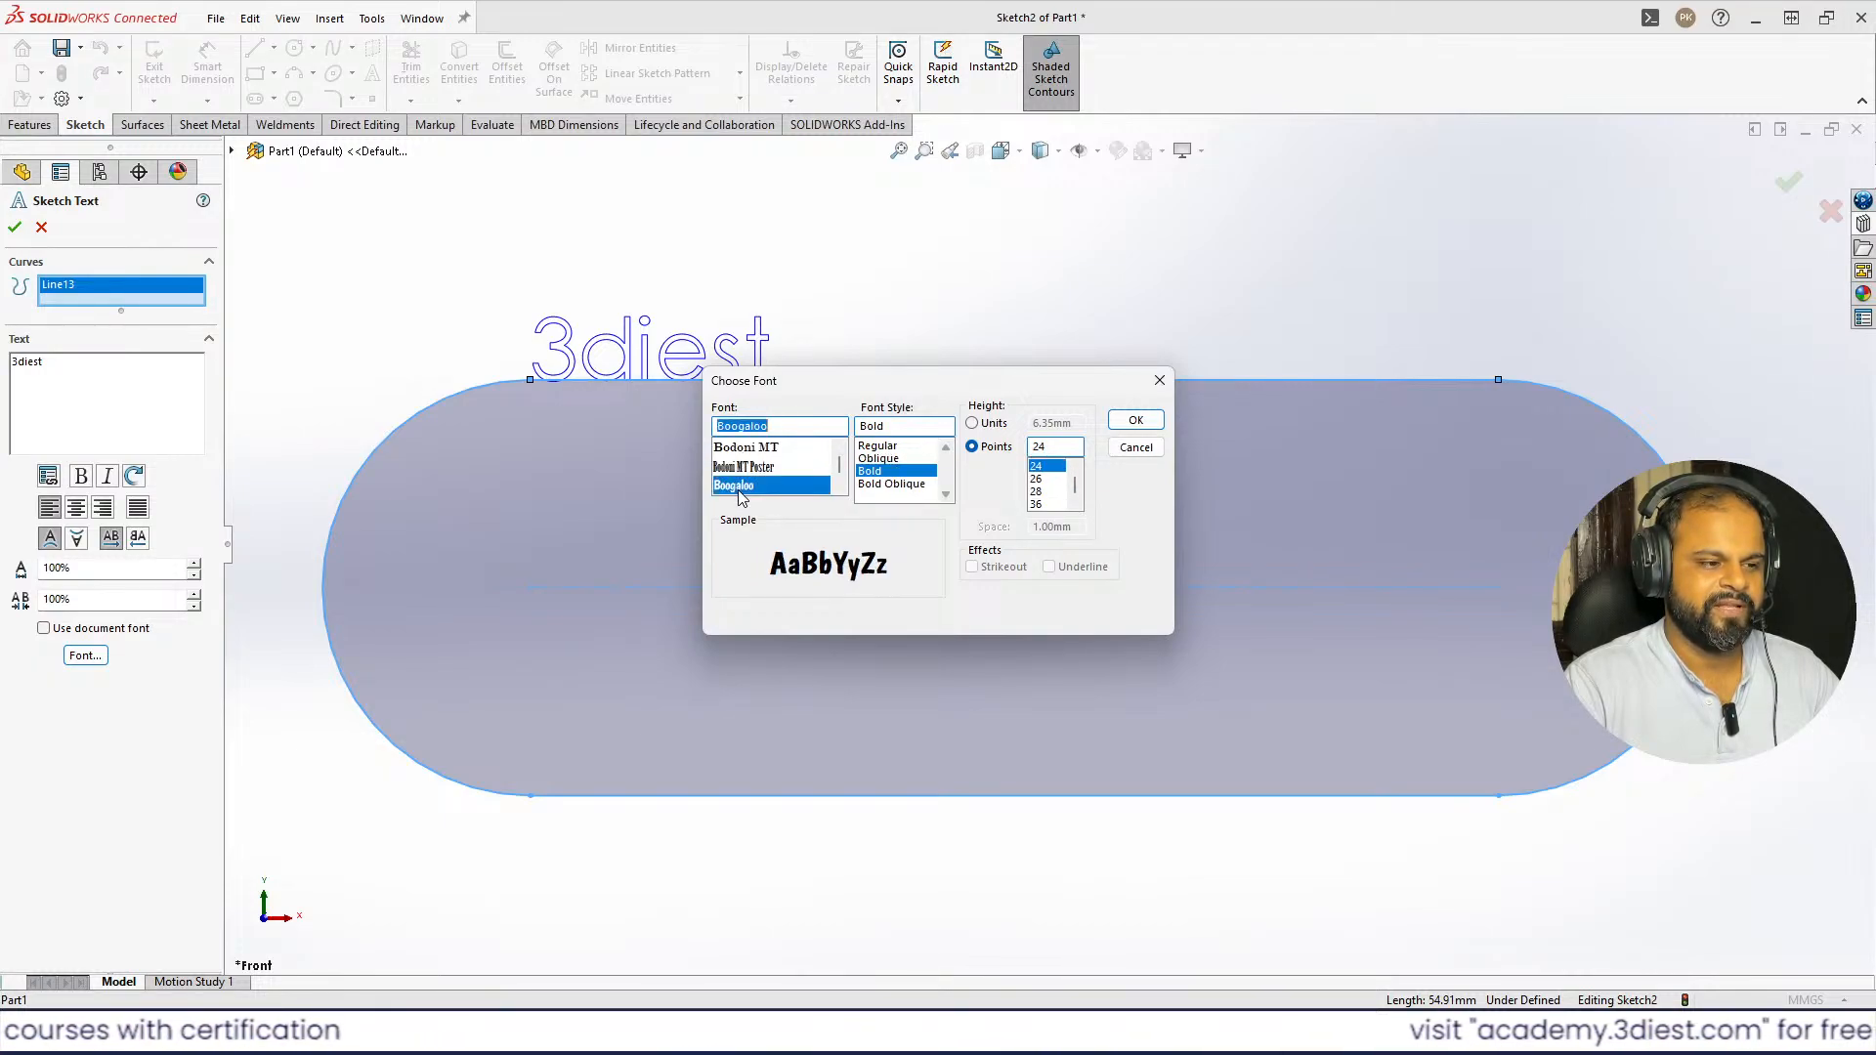
pyautogui.click(1132, 418)
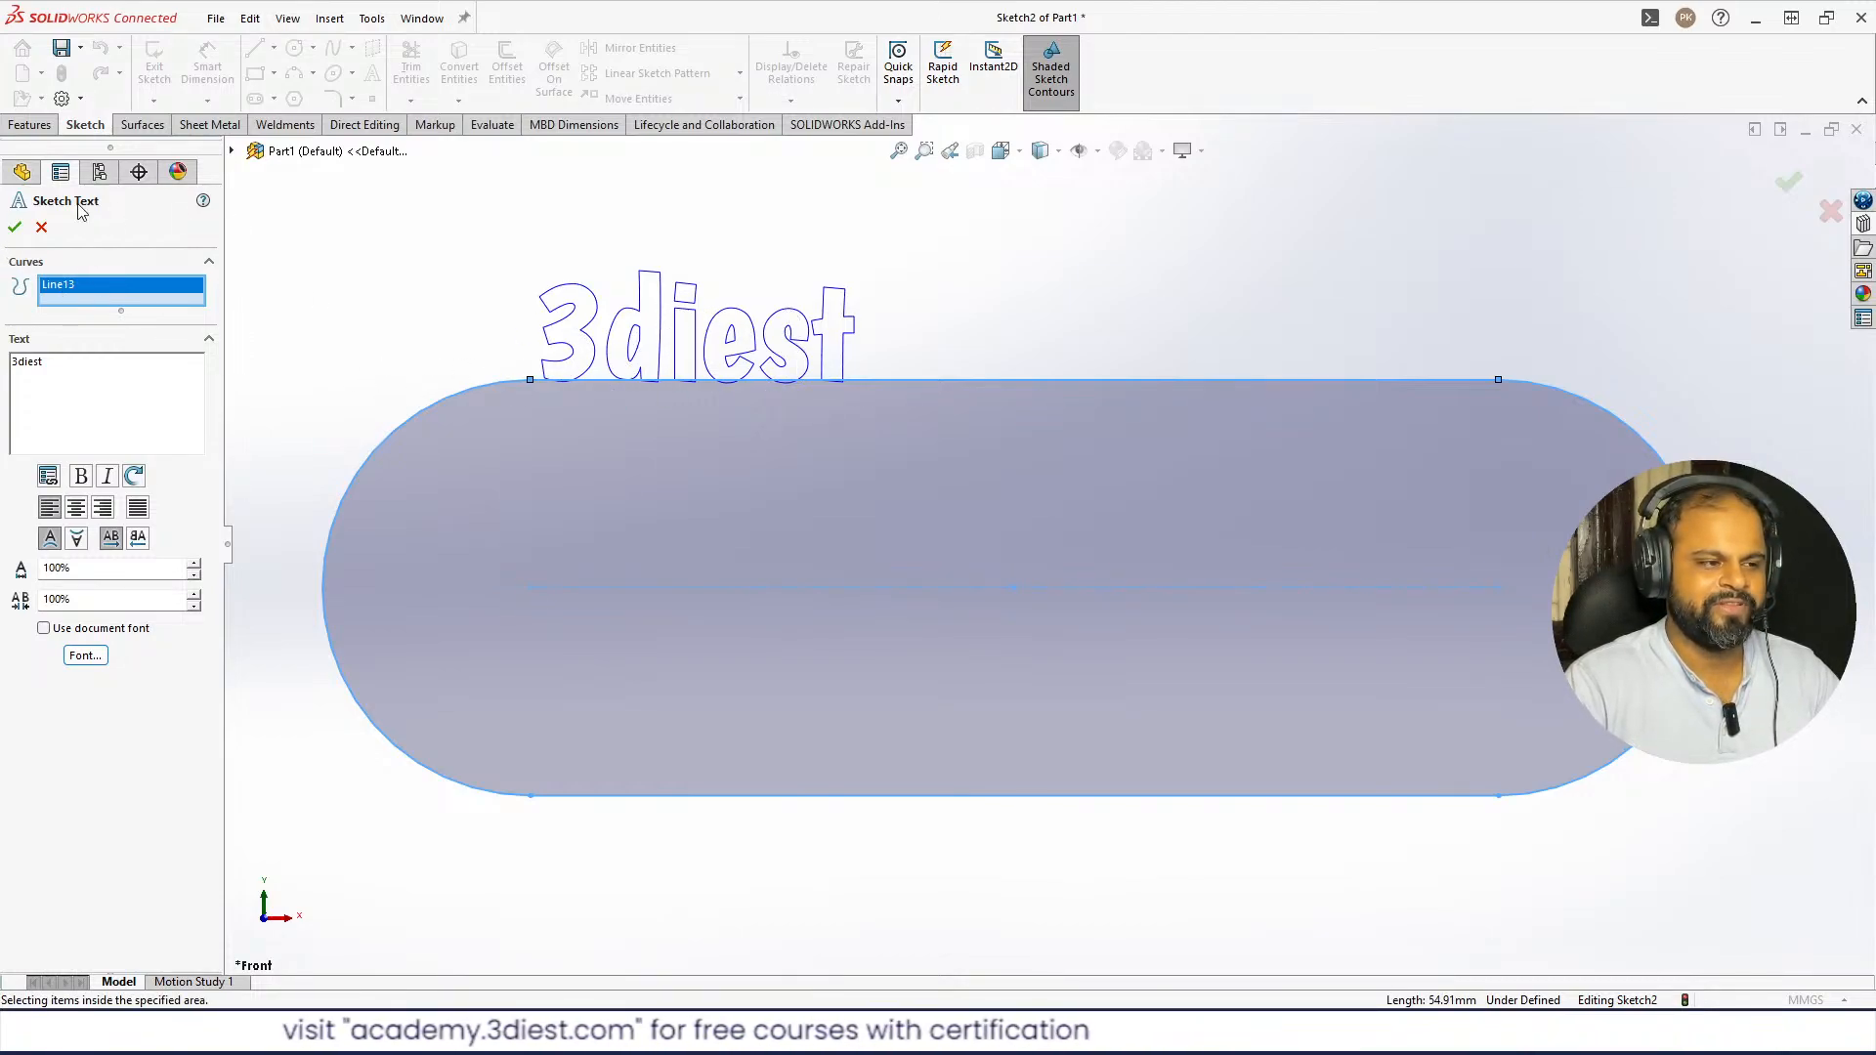
pyautogui.click(15, 227)
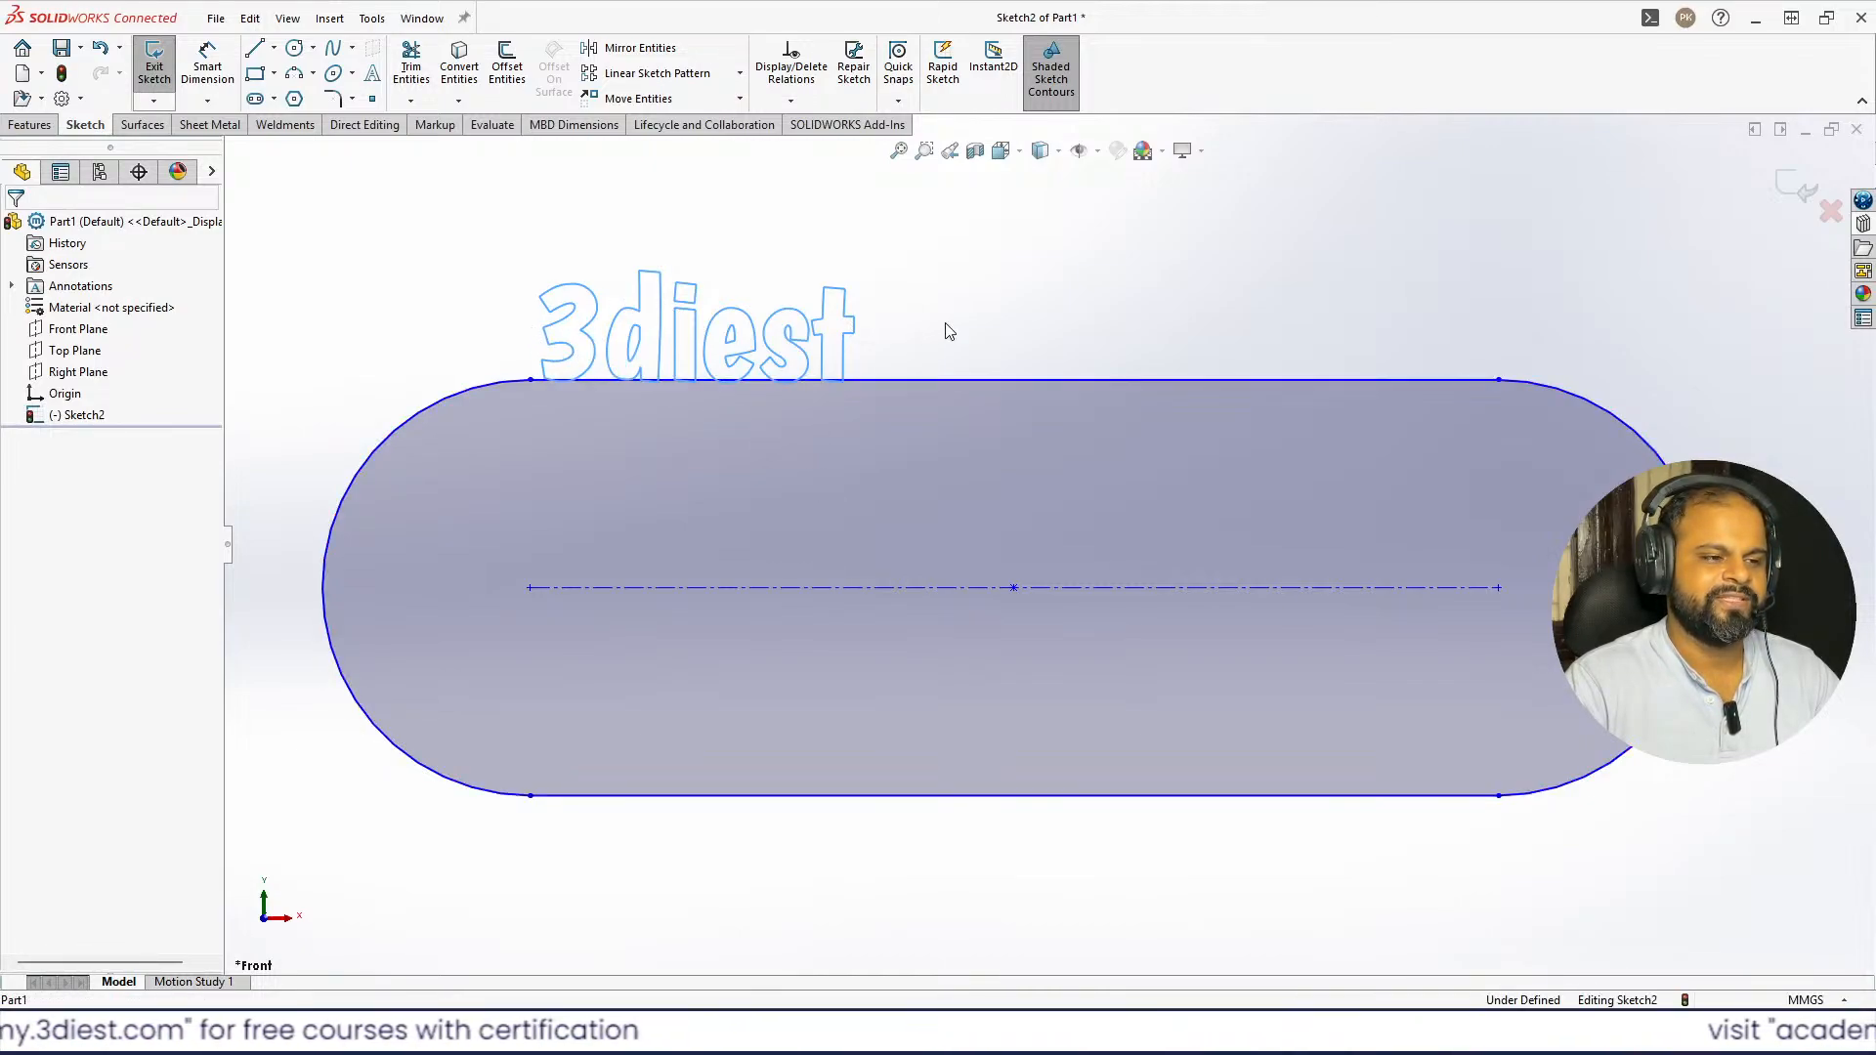
# - Try to move the sketch text freely along the slot's upper edge
pyautogui.moveTo(846, 335); pyautogui.dragTo(1017, 340)
pyautogui.moveTo(874, 344); pyautogui.dragTo(867, 326)
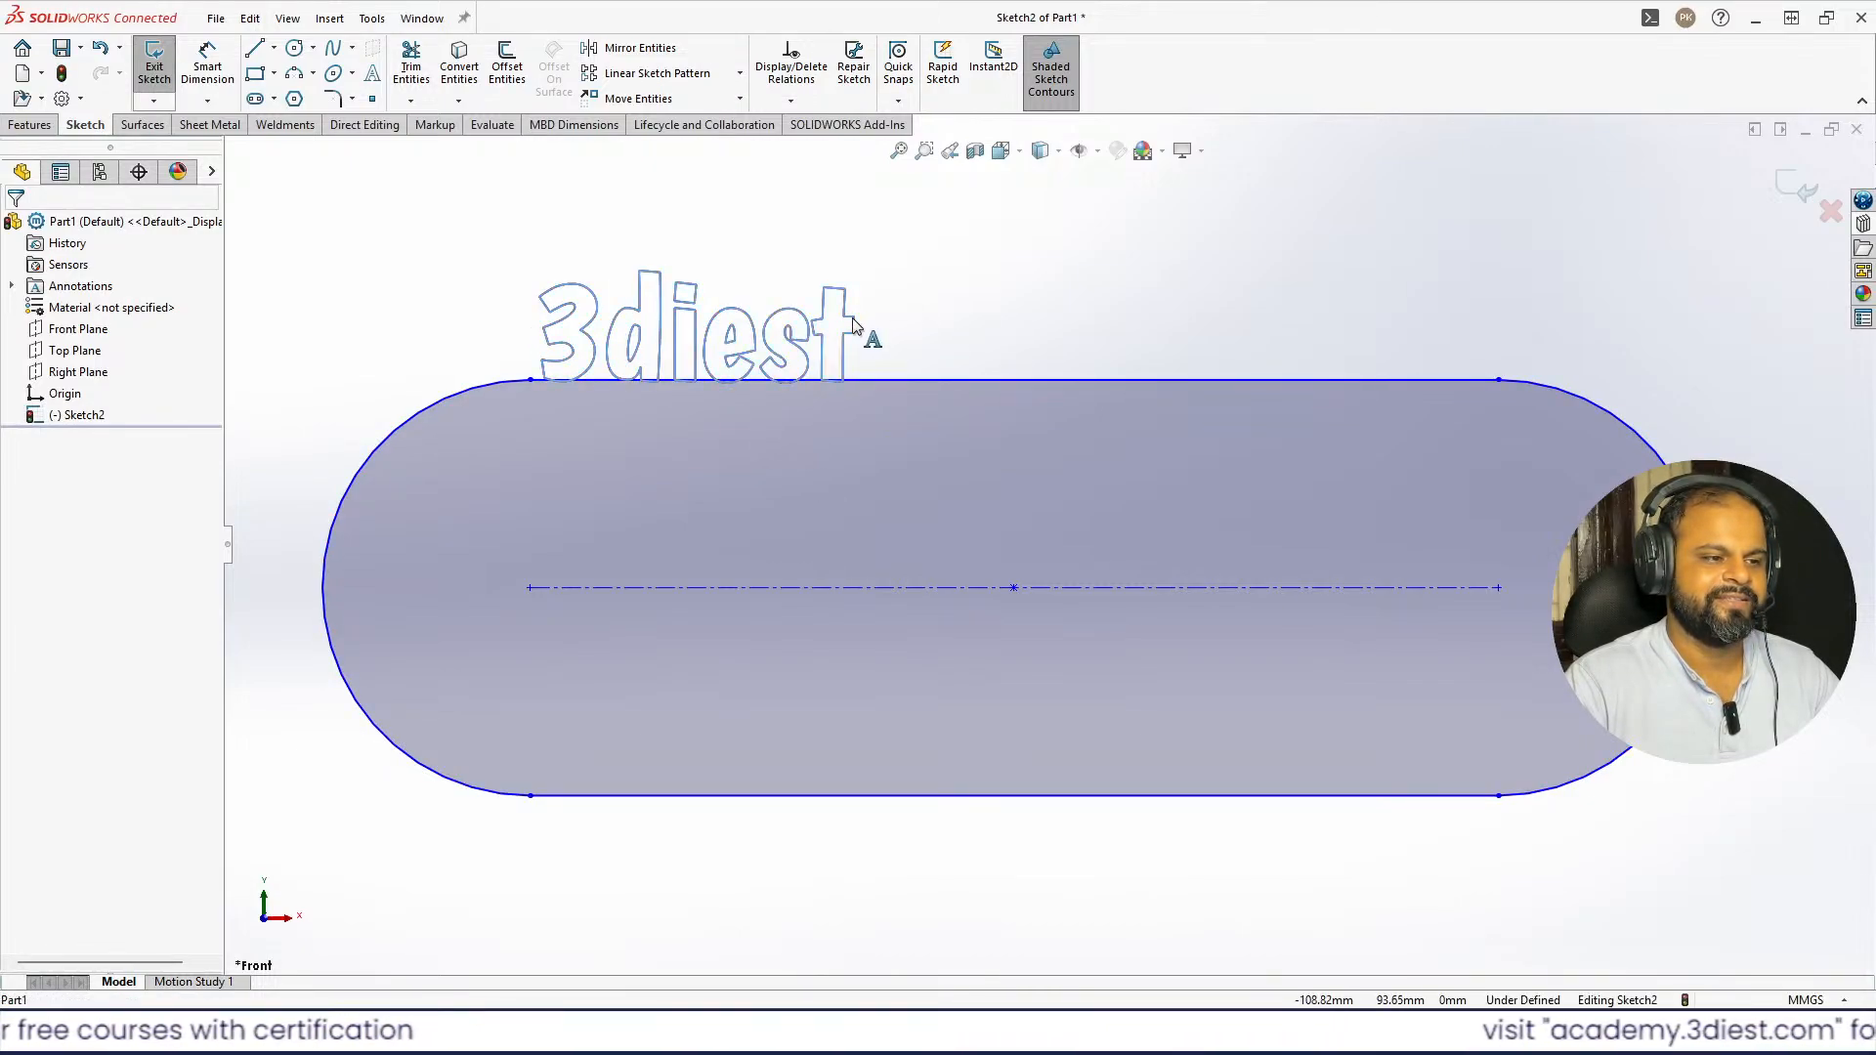
pyautogui.doubleClick(642, 357)
pyautogui.press('Escape')
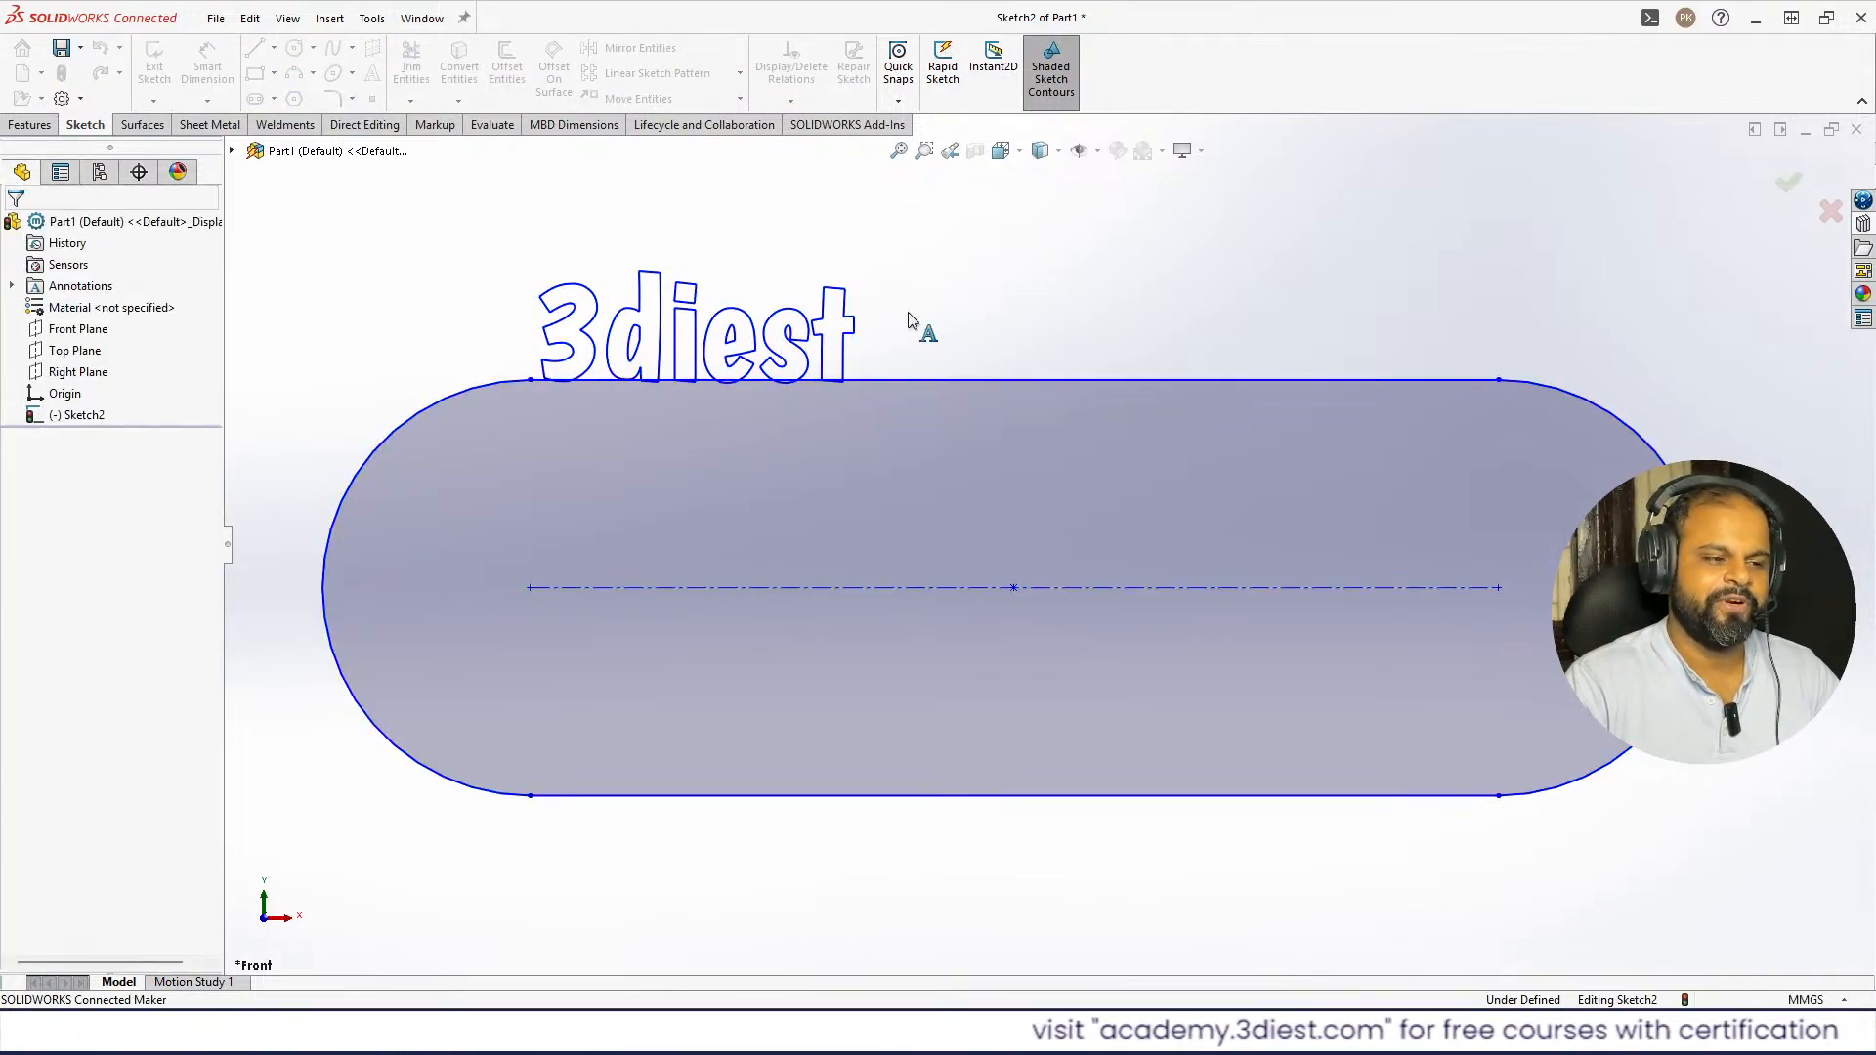
# - Change the sketch text to "3diest-2" and, after trying right and left alignment, centre it along the slot's upper edge
pyautogui.doubleClick(780, 354)
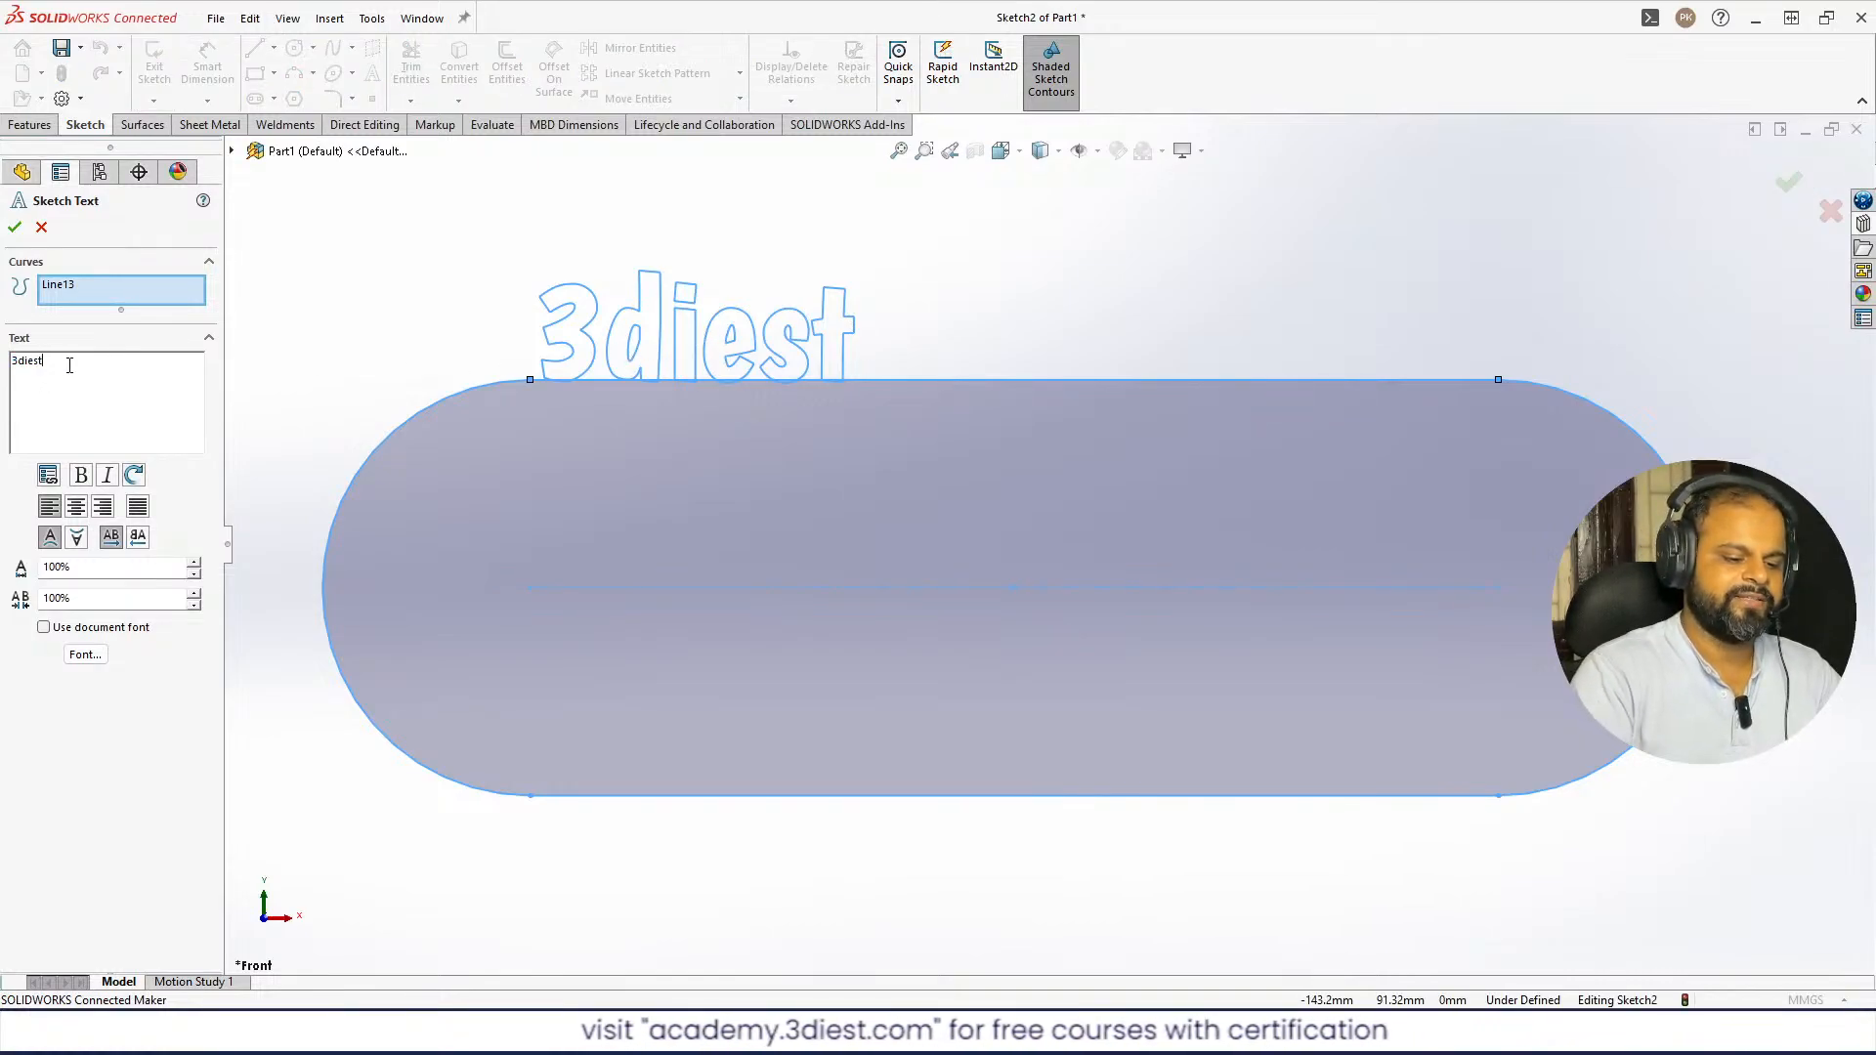
pyautogui.write('-2')
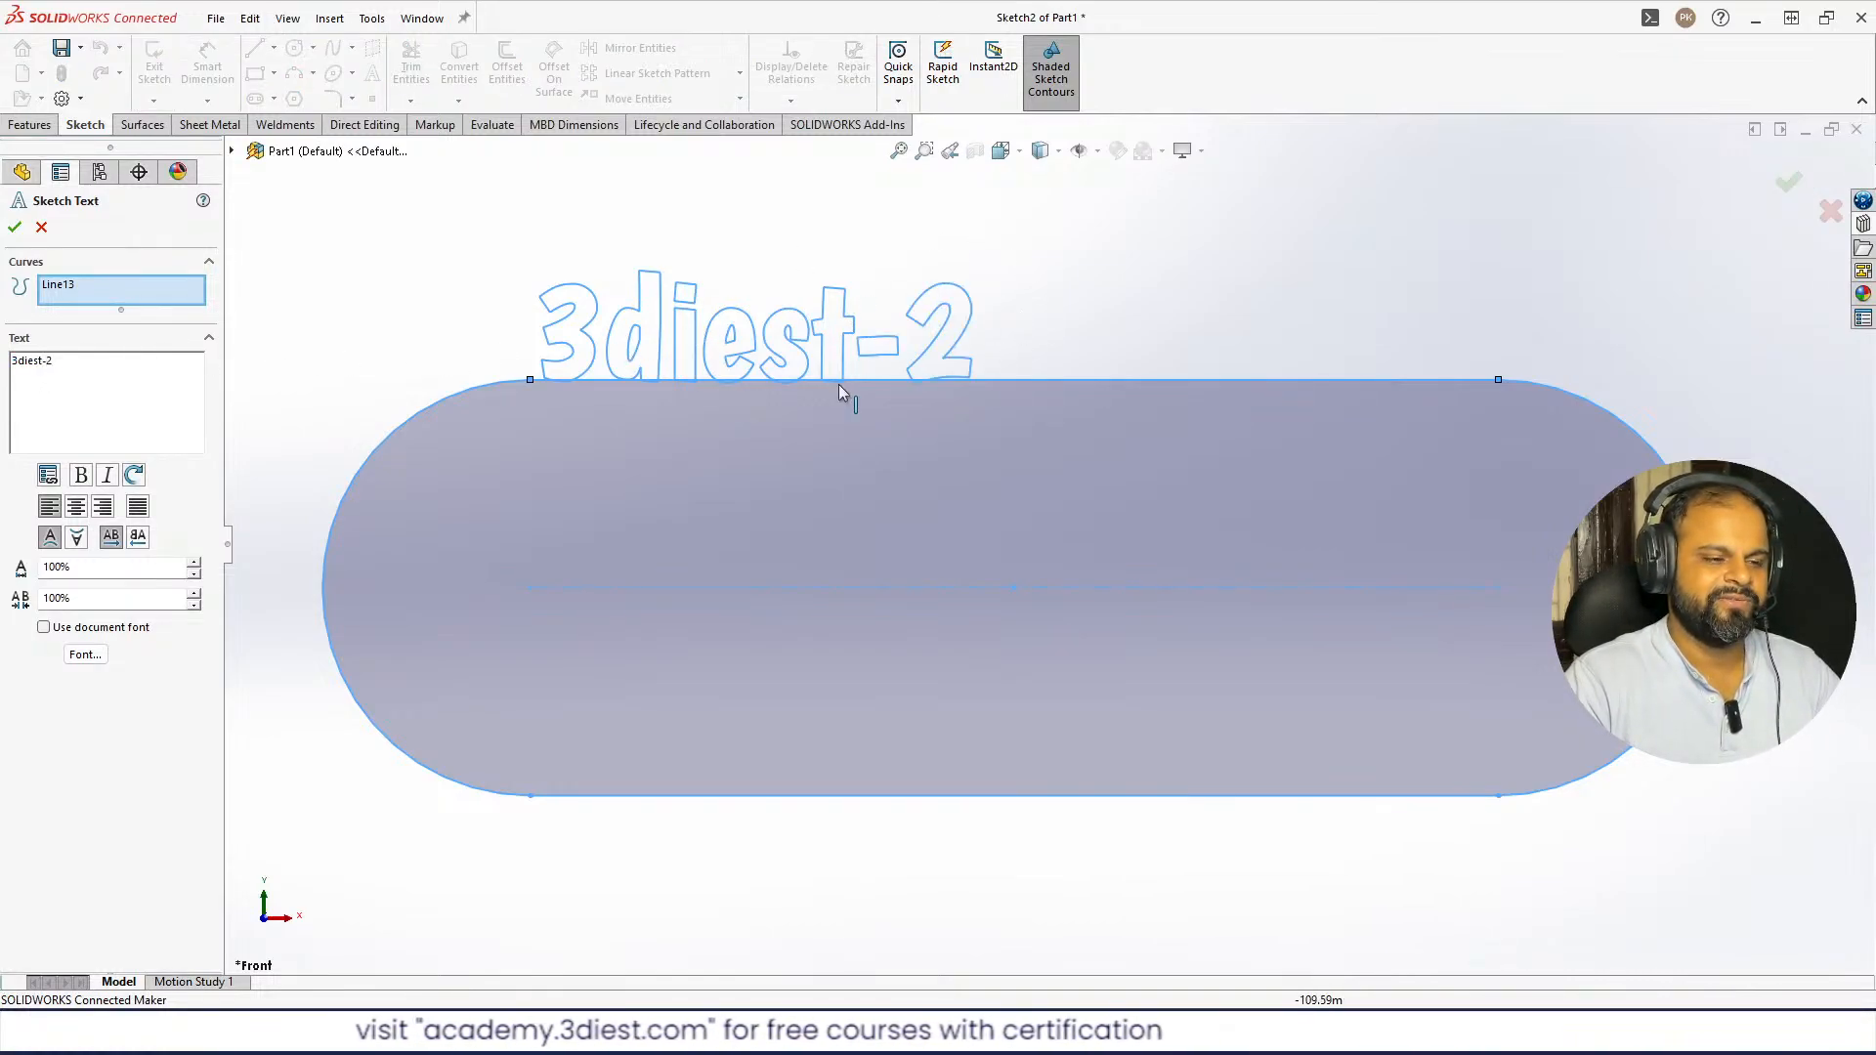
pyautogui.click(76, 506)
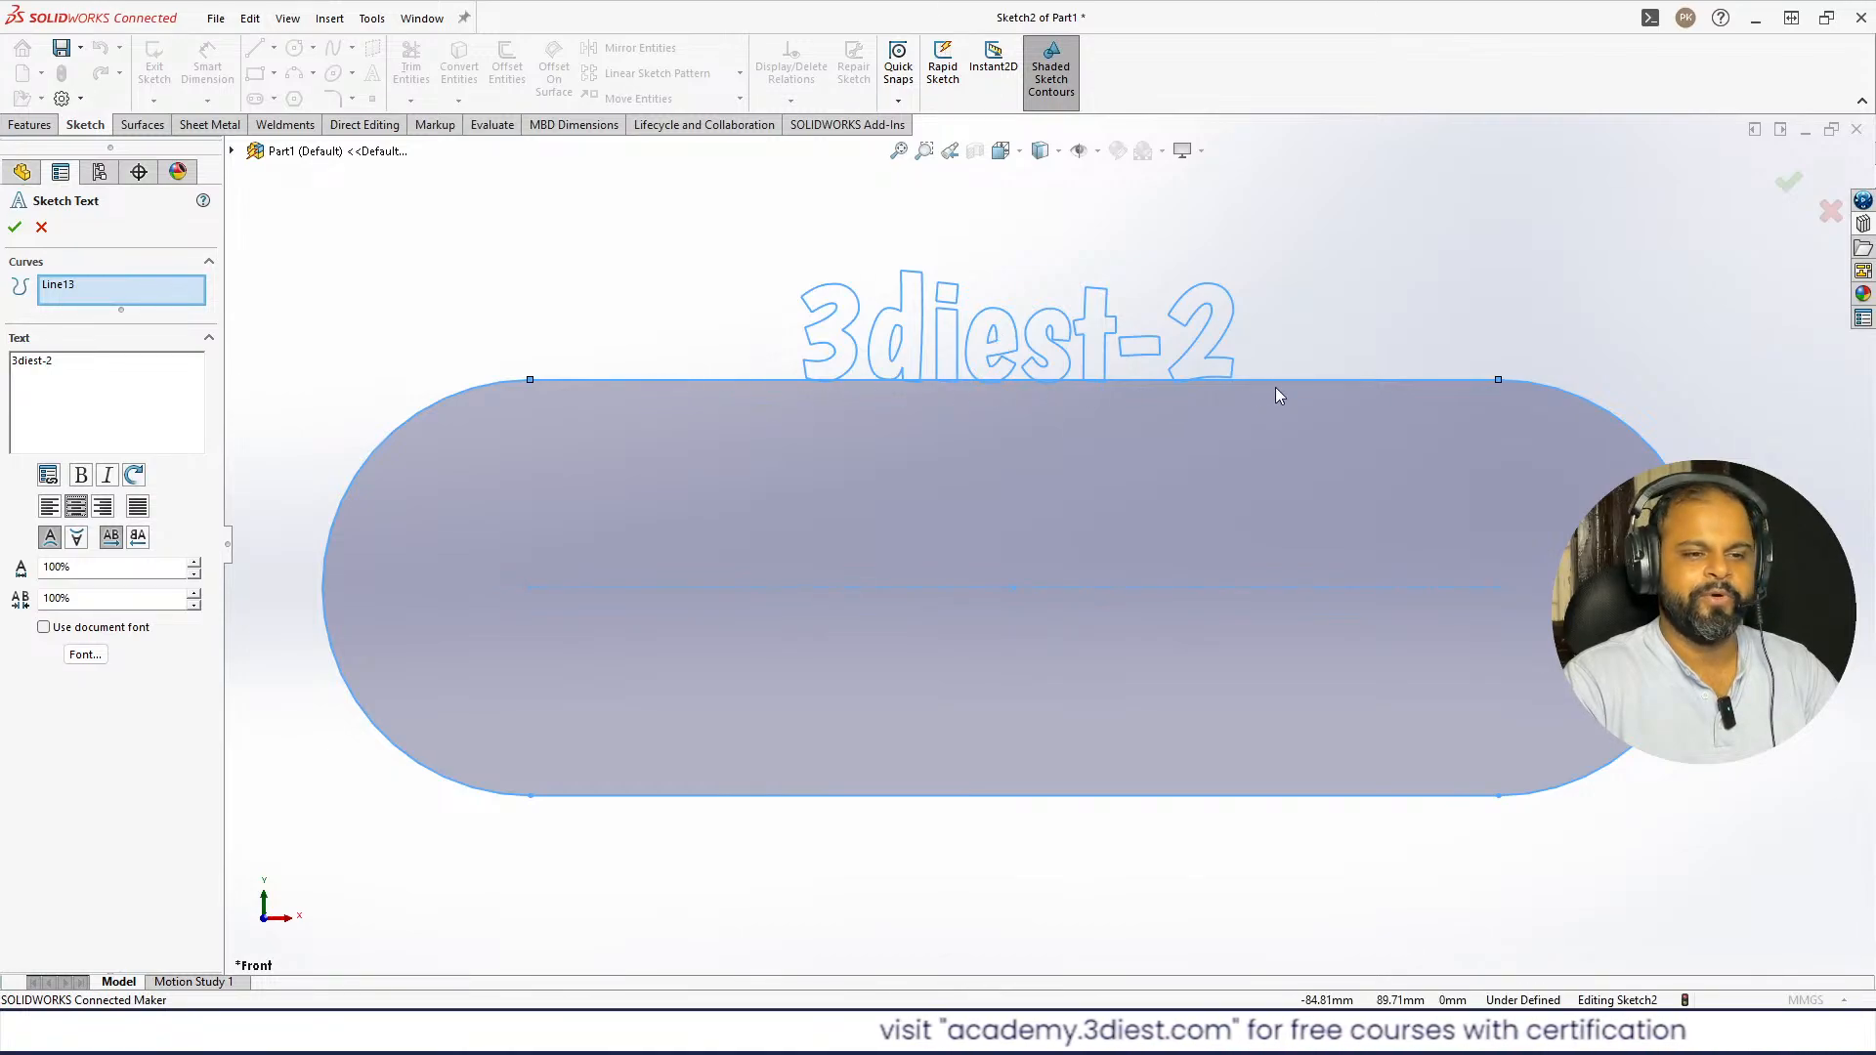
pyautogui.click(102, 508)
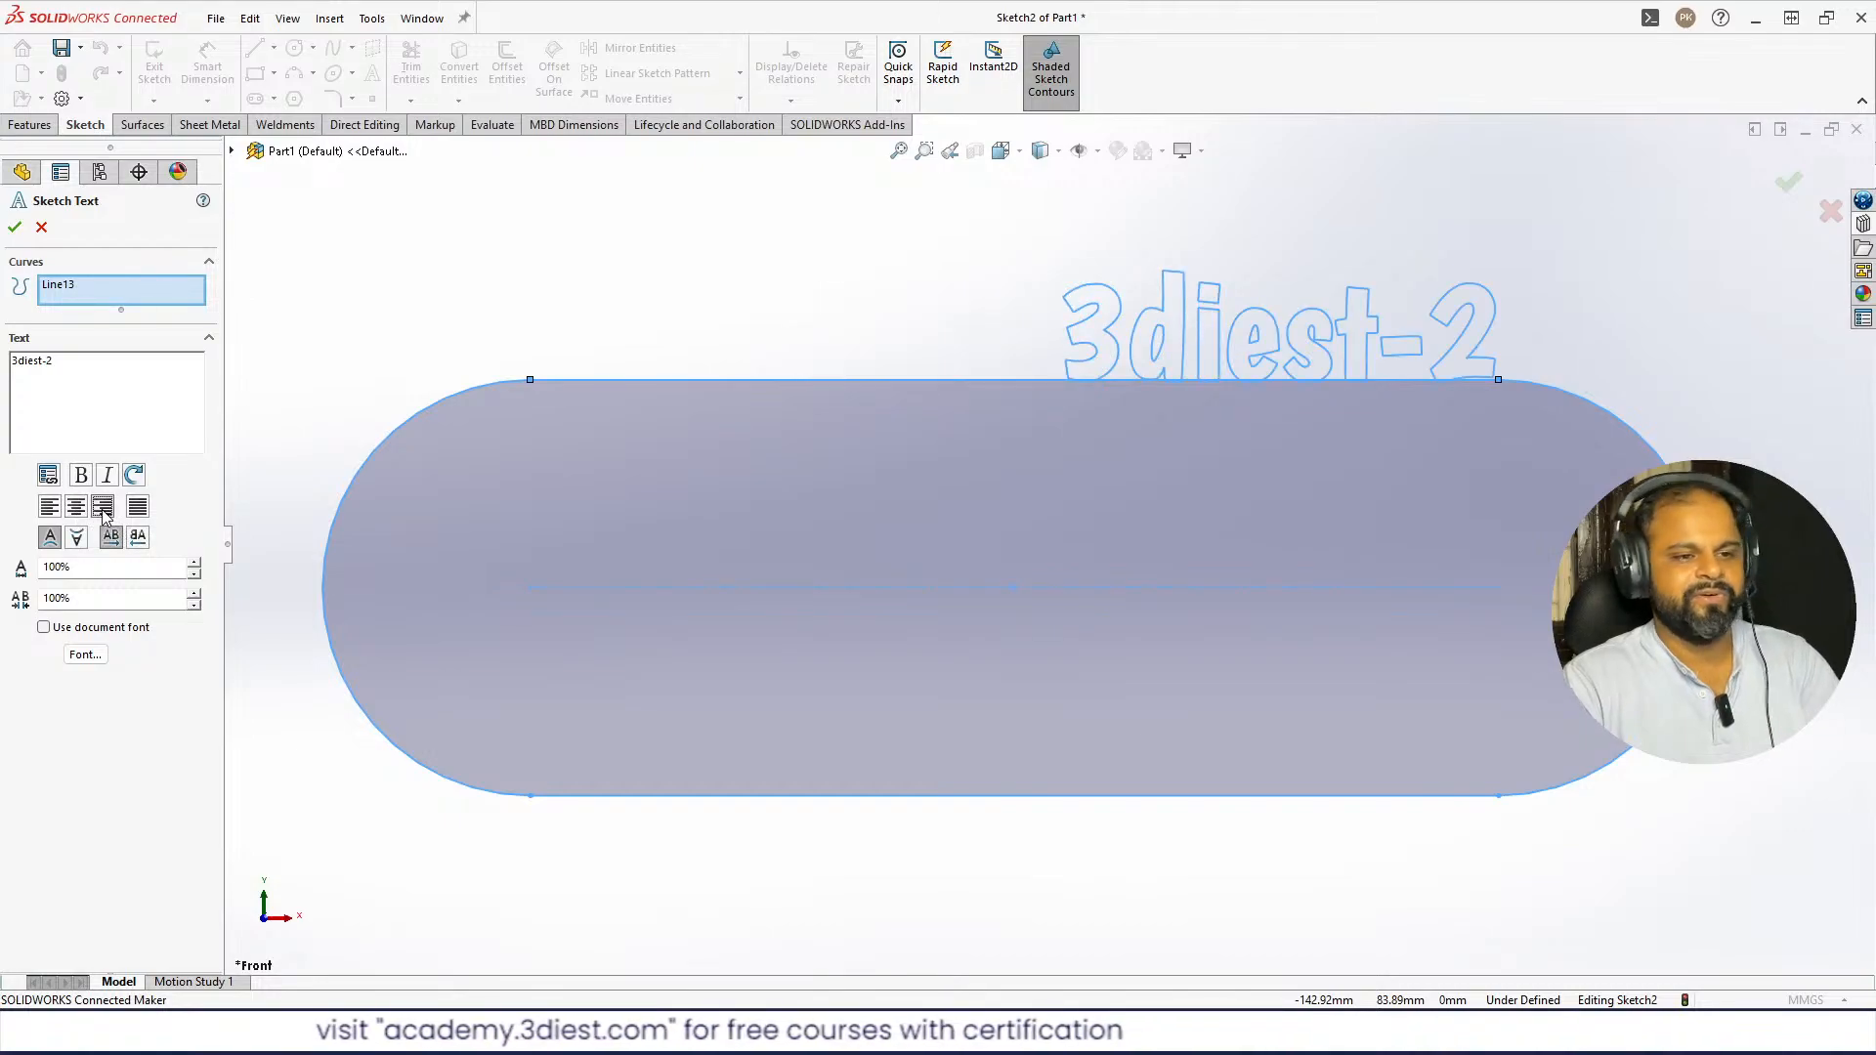
pyautogui.click(50, 507)
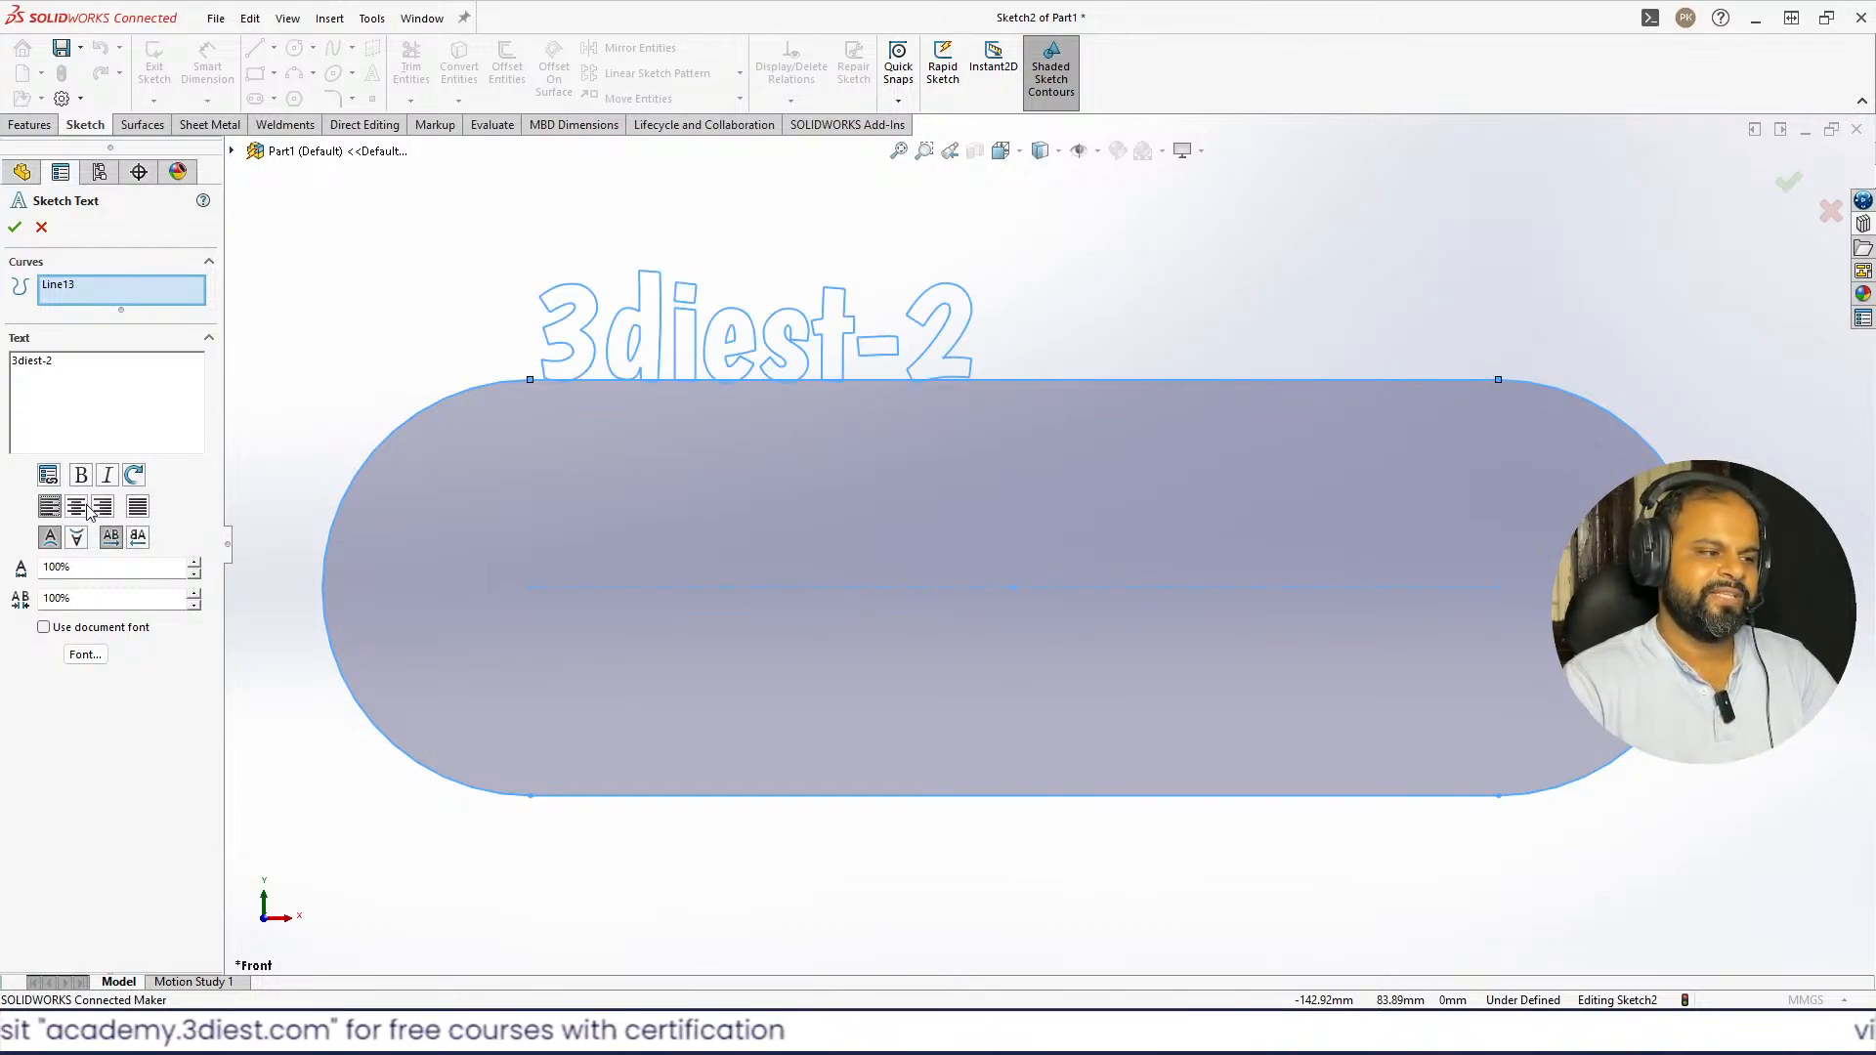
pyautogui.click(75, 507)
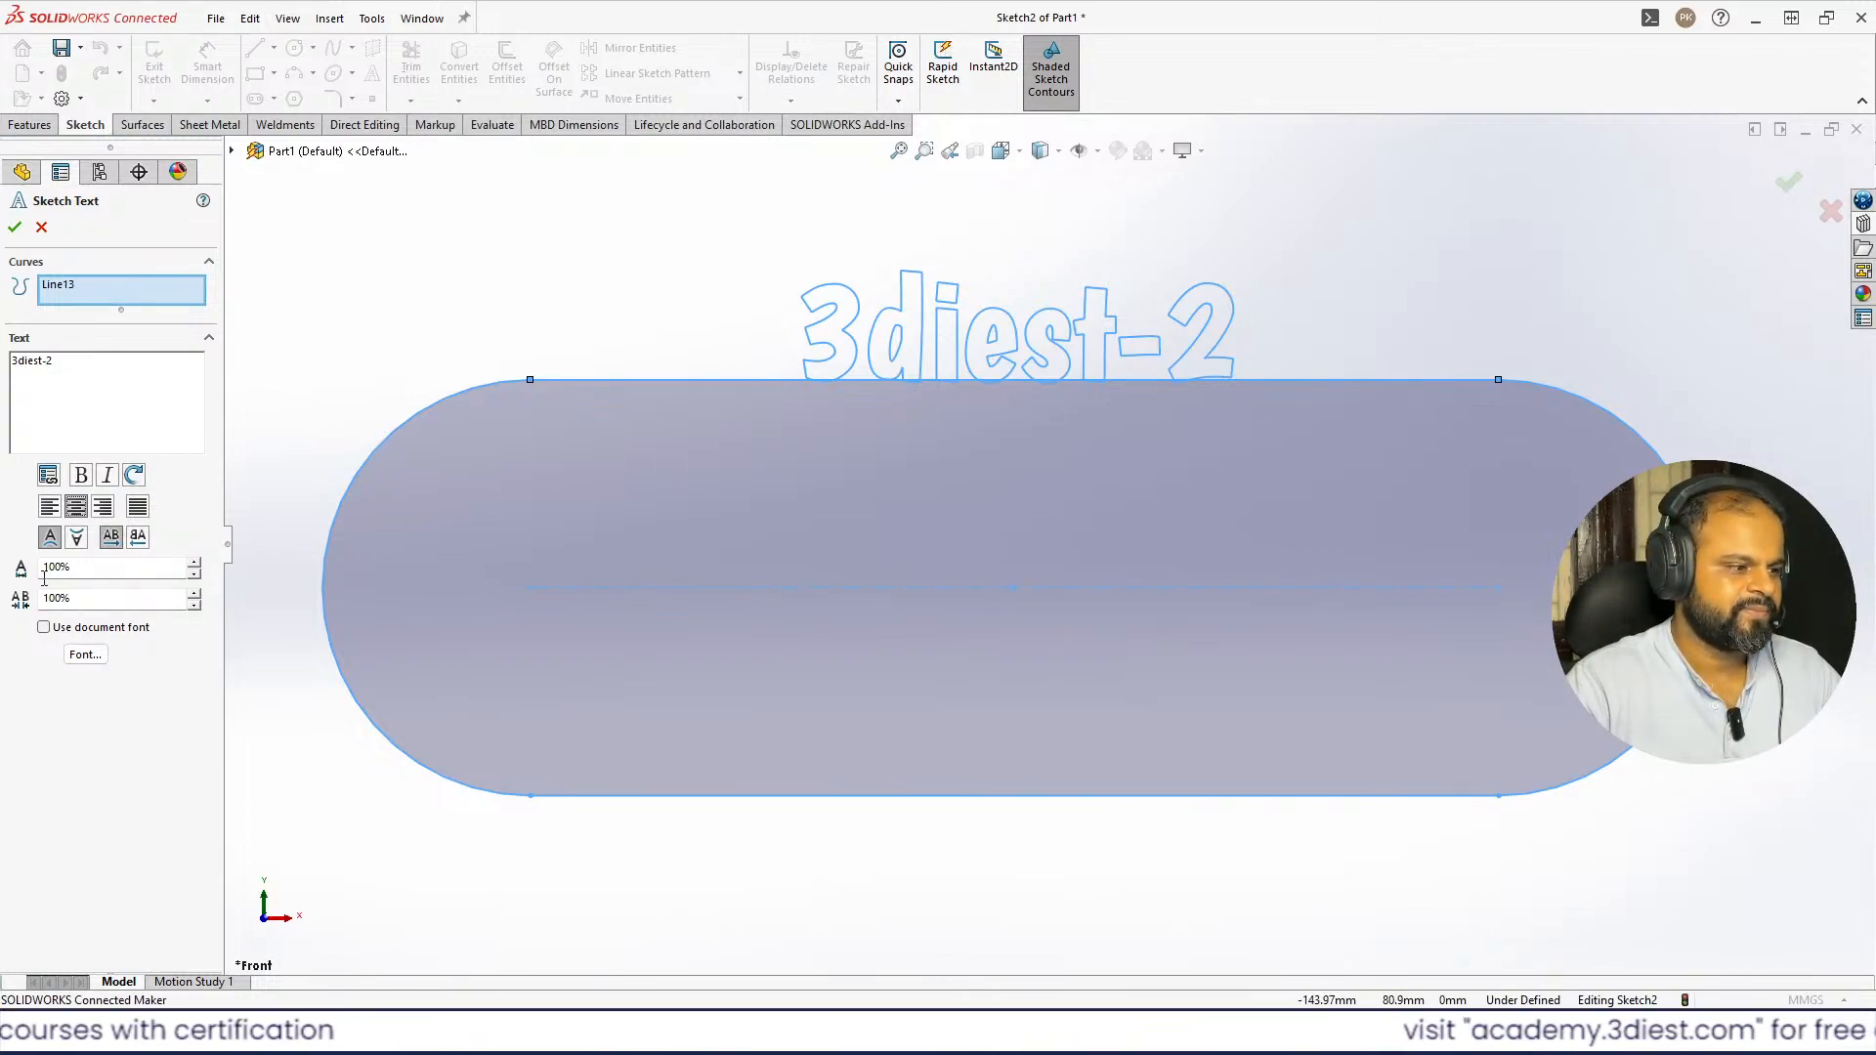
pyautogui.click(14, 228)
# - Examine the centred text on the slot and the surrounding sketch shapes
pyautogui.scroll(2, 1104, 513)
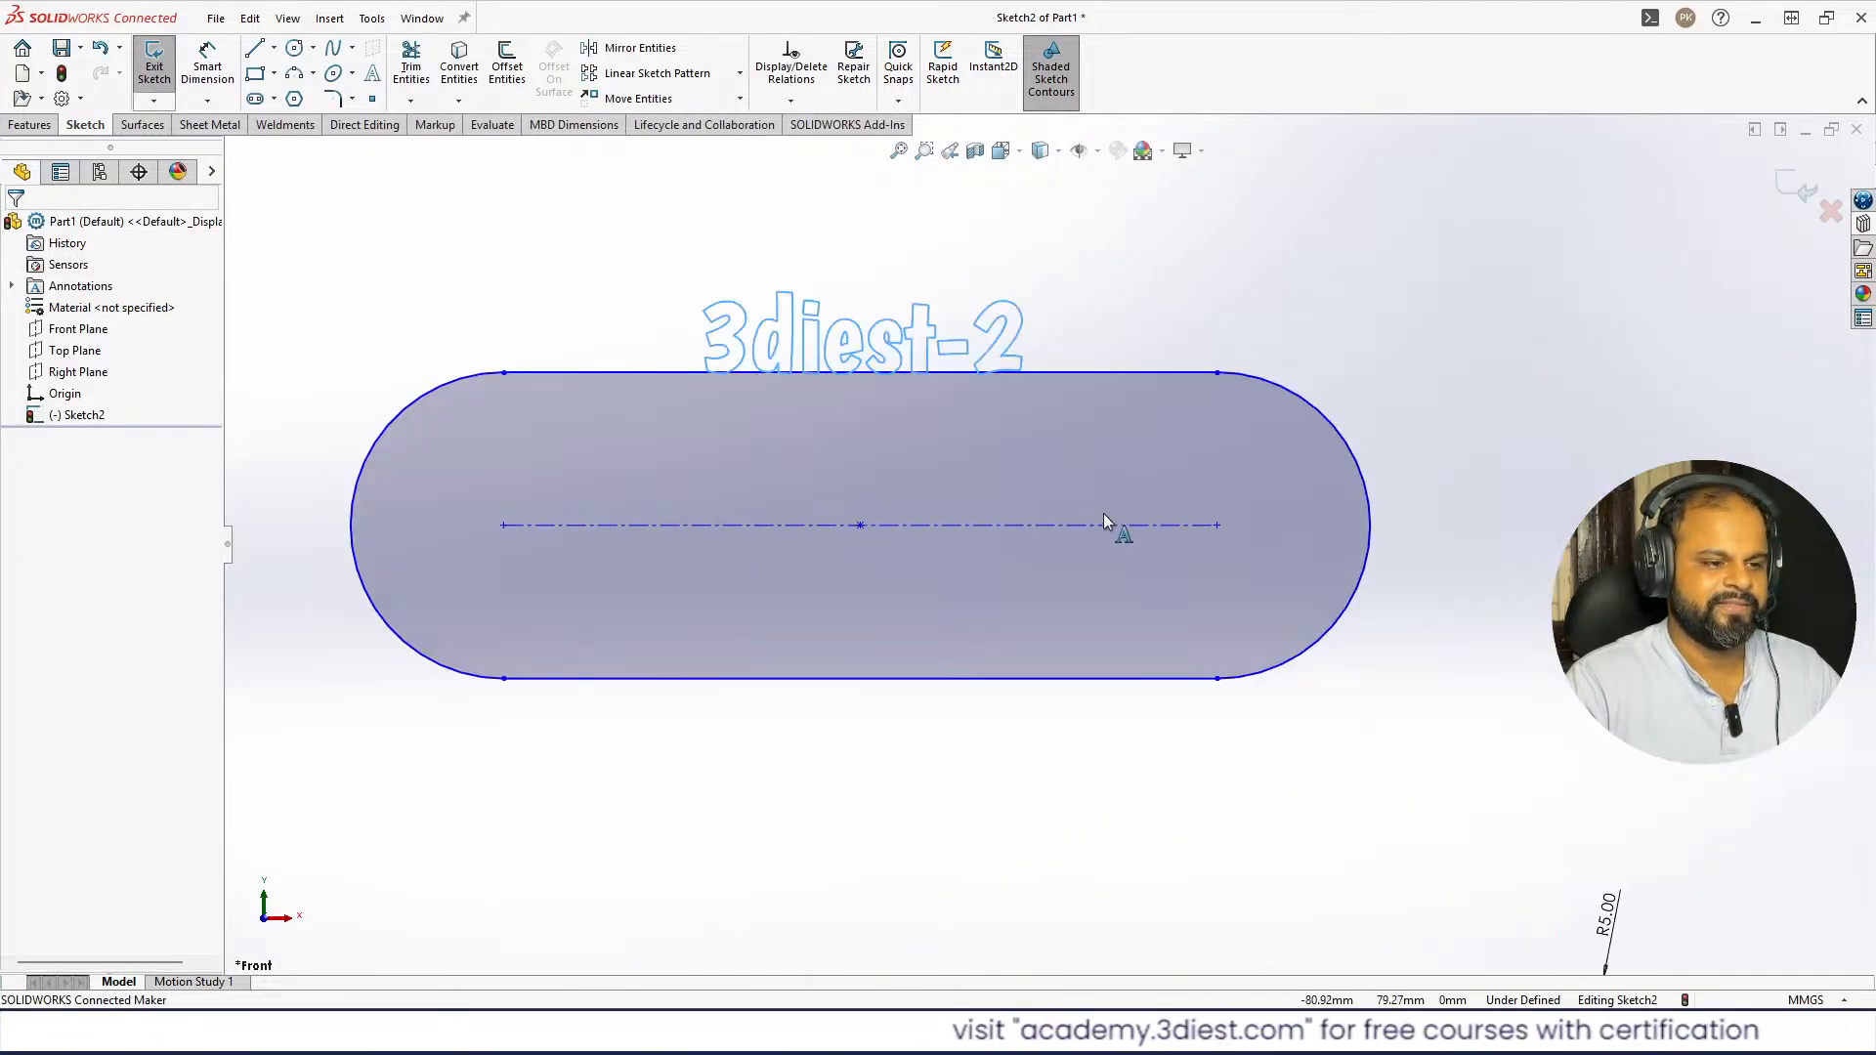
pyautogui.scroll(-2, 1104, 515)
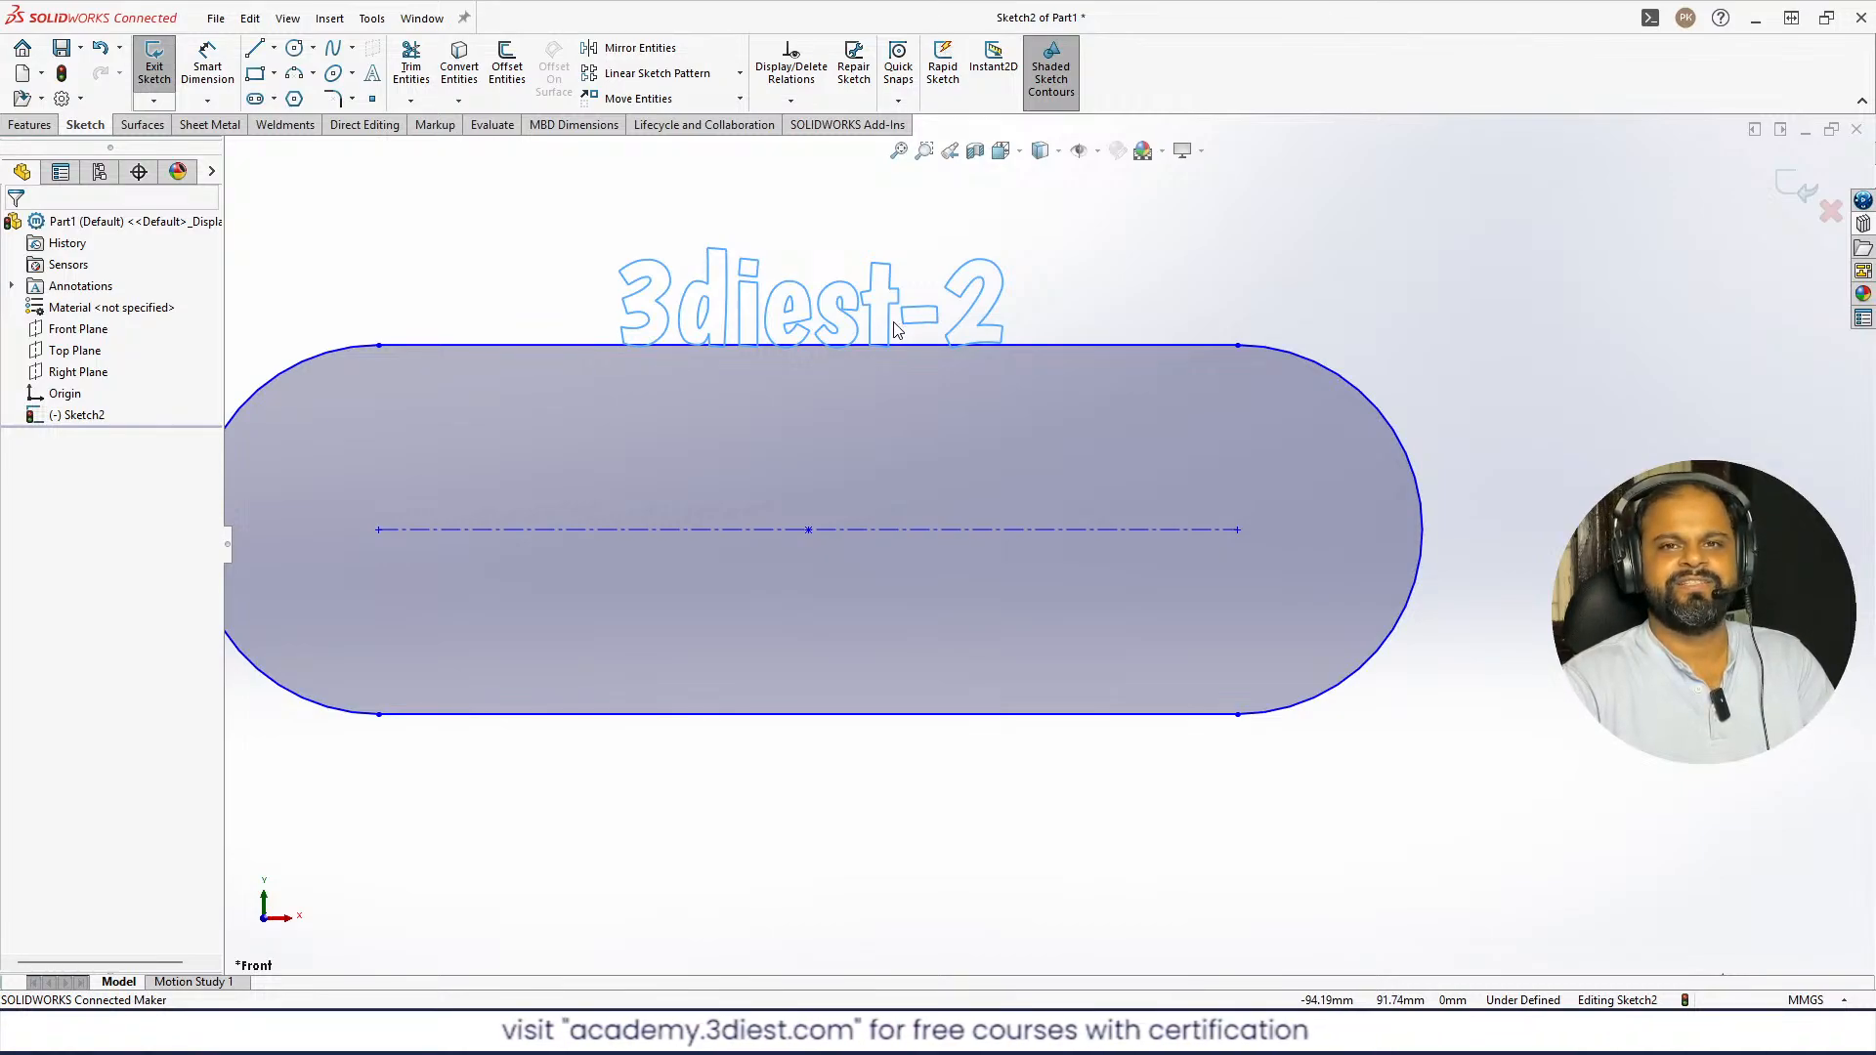
pyautogui.scroll(2, 1196, 432)
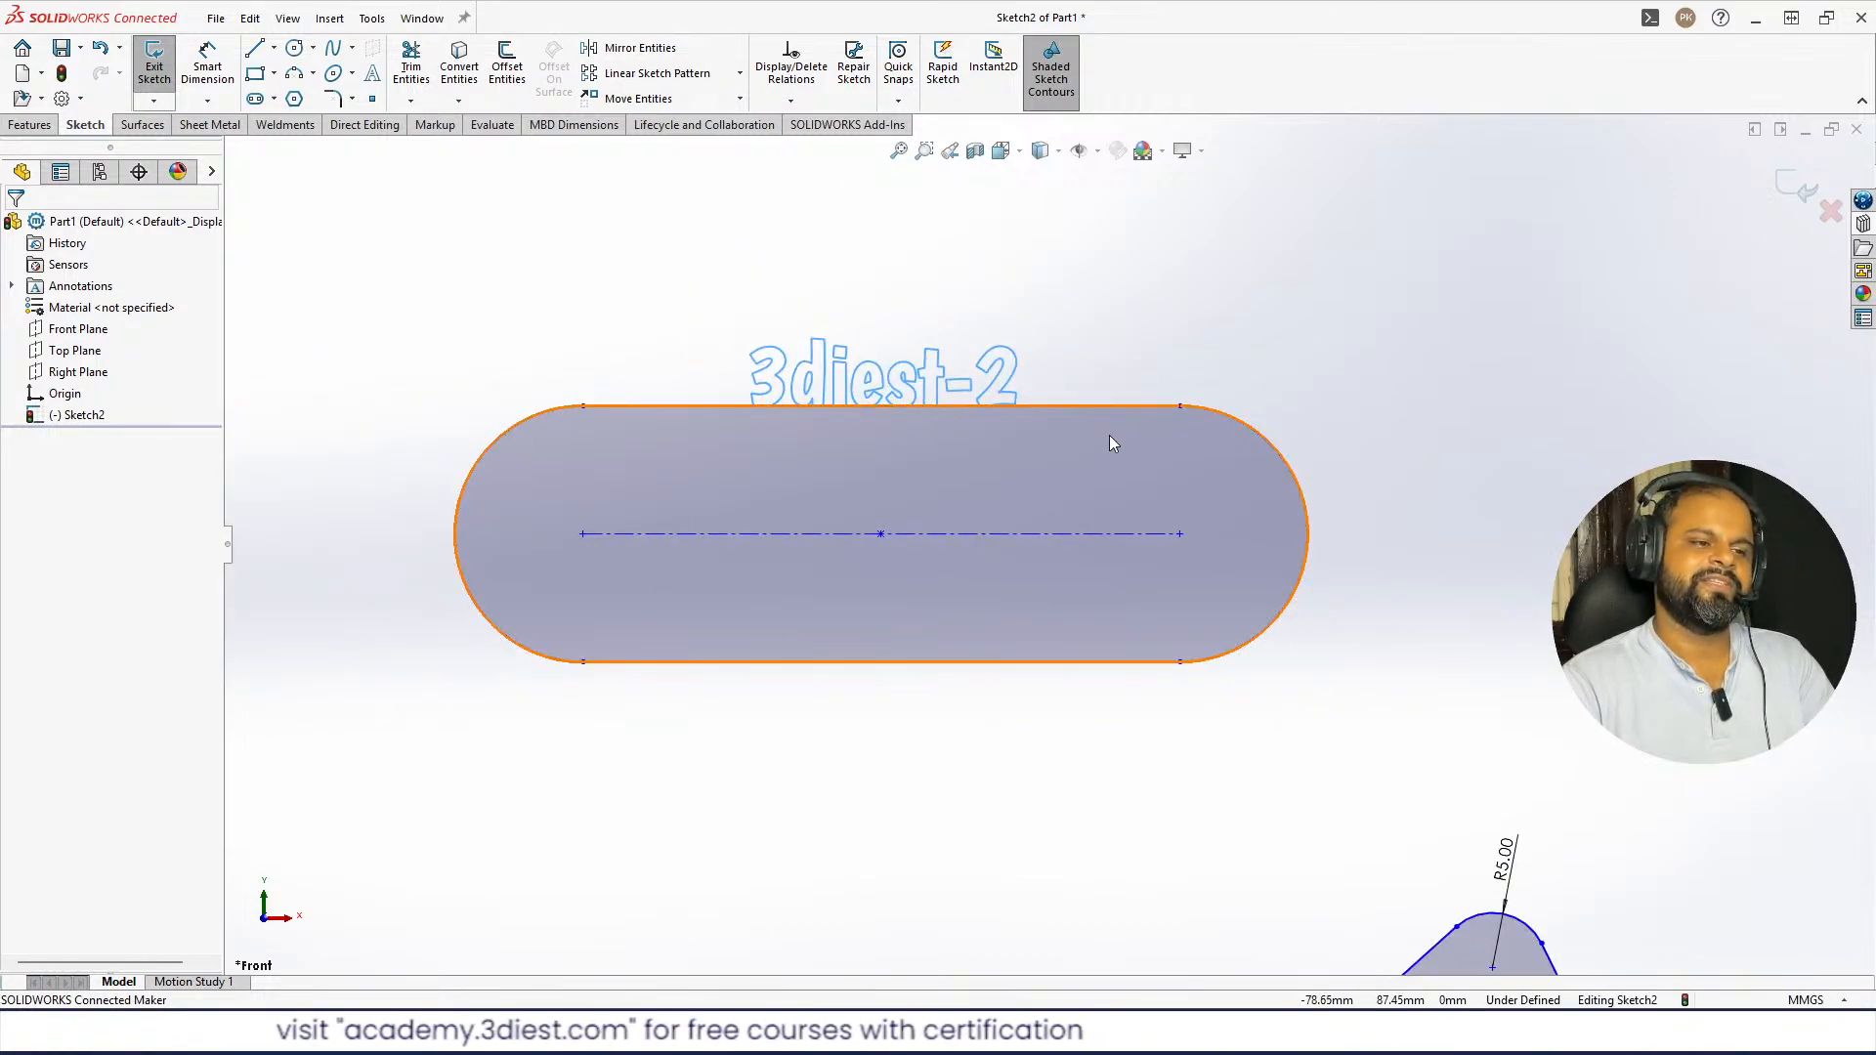
pyautogui.scroll(-3, 1065, 376)
pyautogui.scroll(6, 1045, 346)
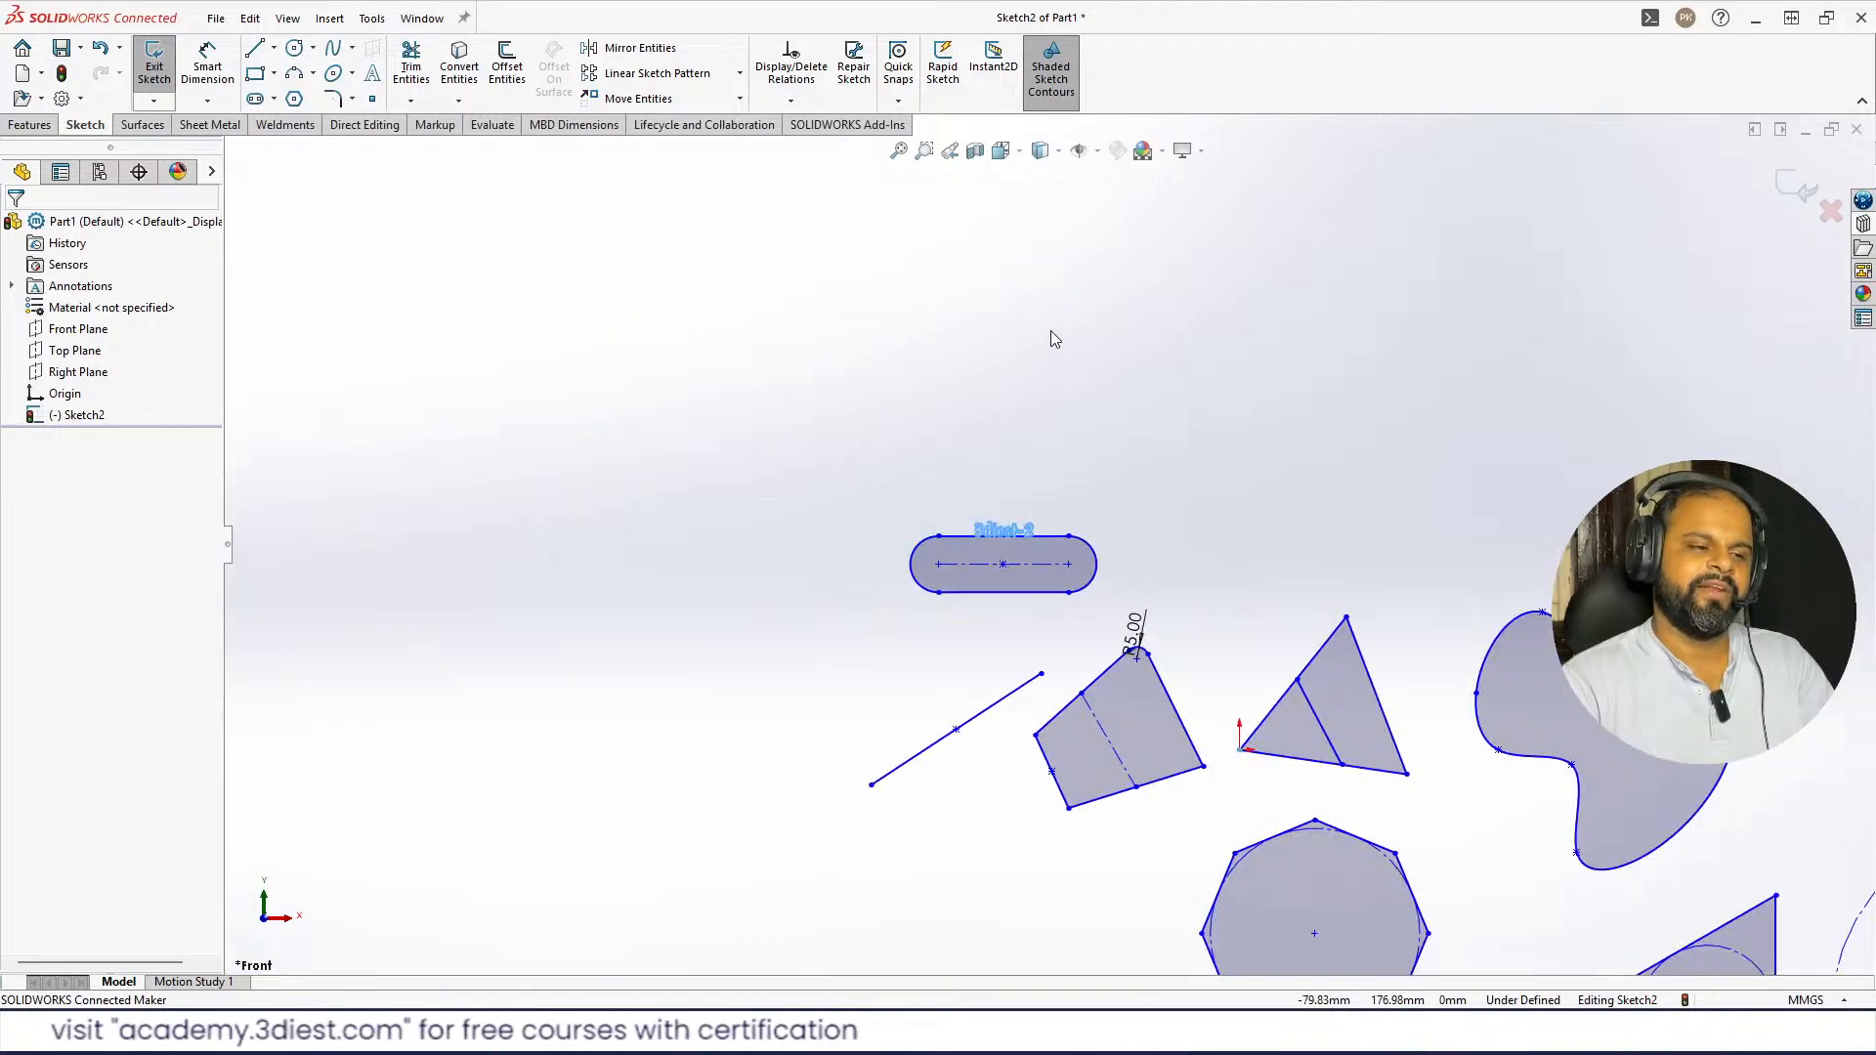
pyautogui.scroll(-2, 1379, 720)
pyautogui.scroll(2, 841, 394)
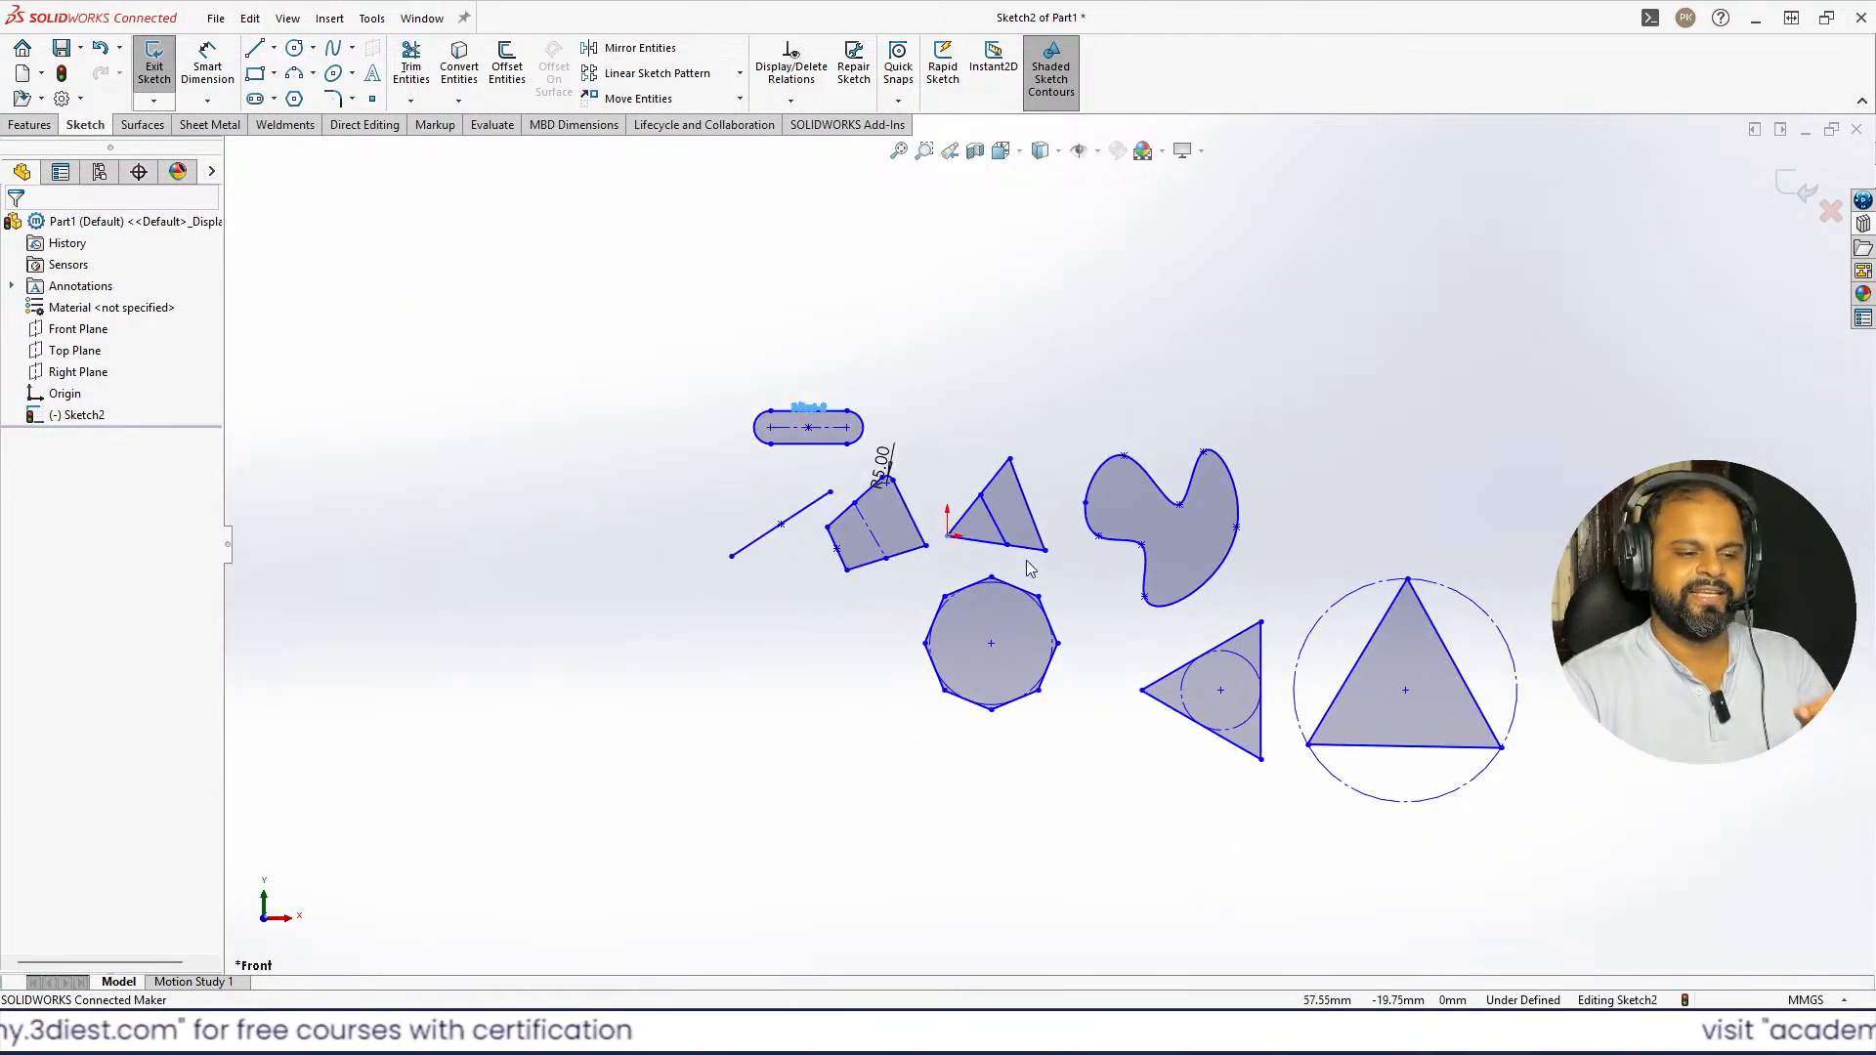
# - Place four separate sketch points above the slot text, spaced in a row that descends to the right
pyautogui.scroll(-5, 801, 421)
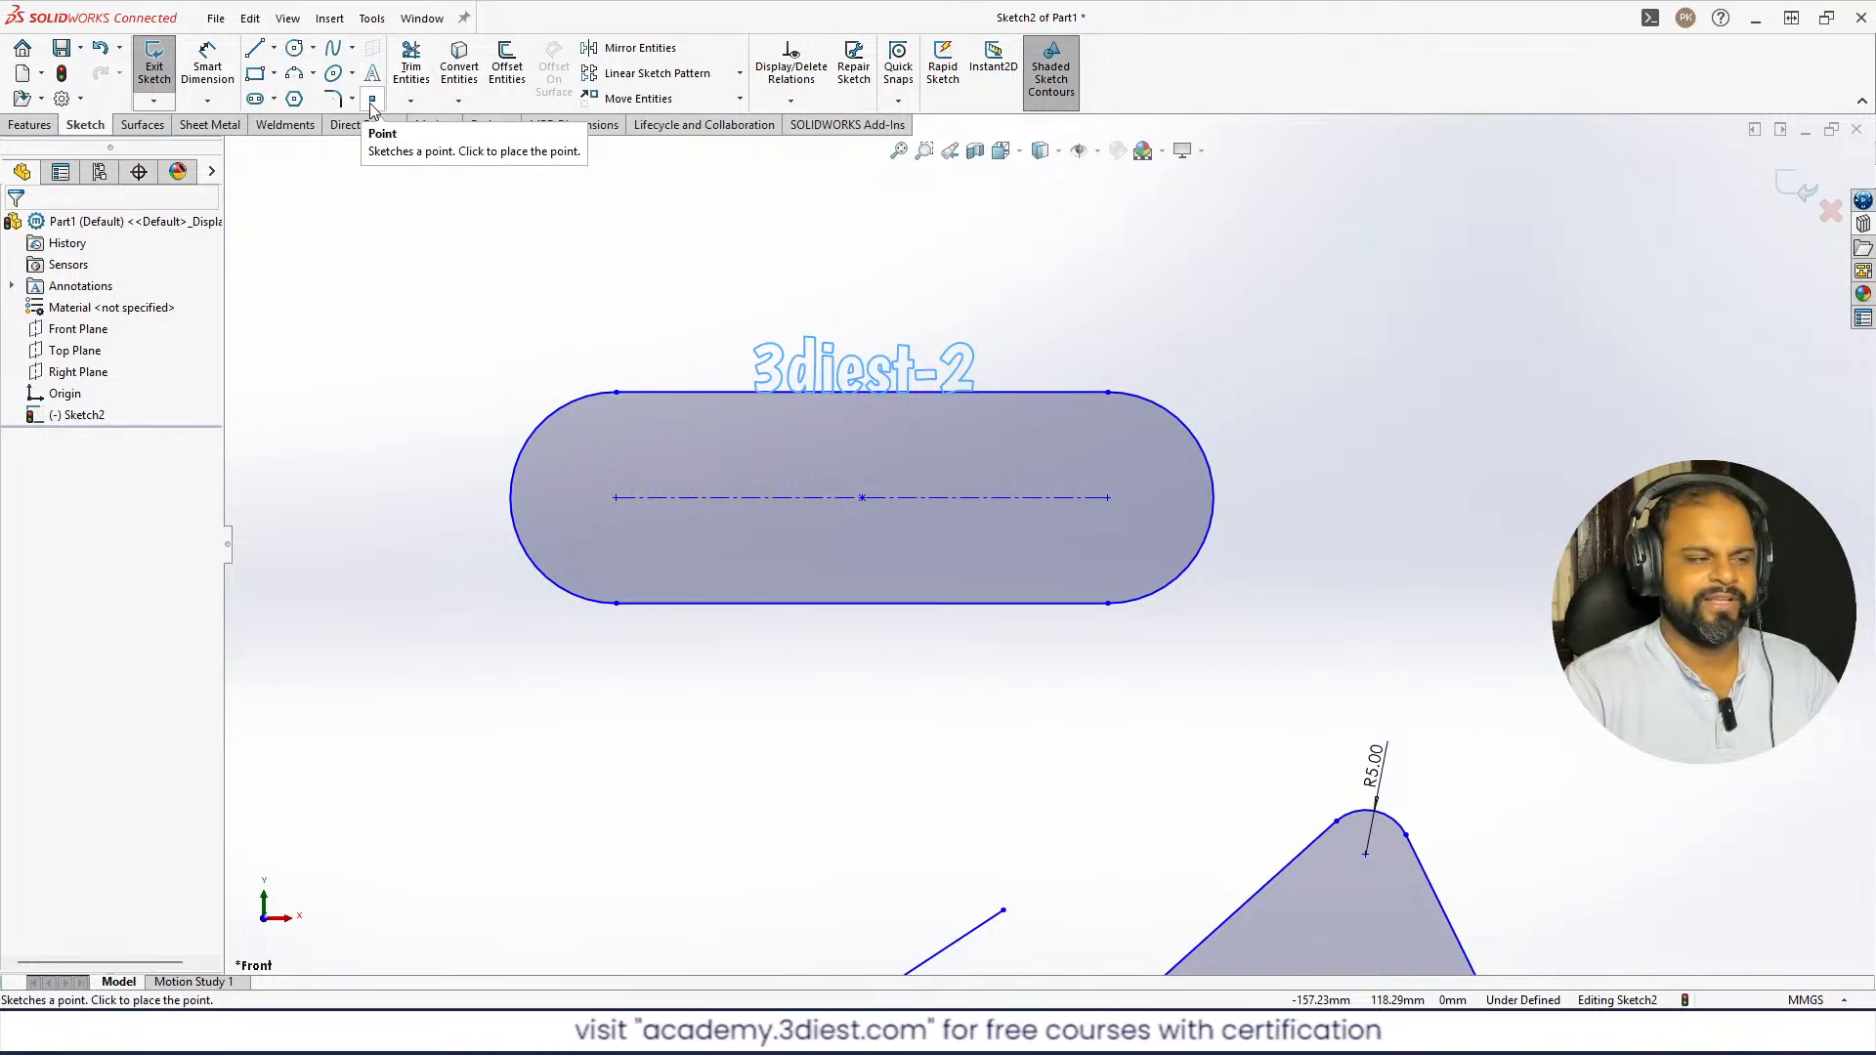
pyautogui.click(747, 273)
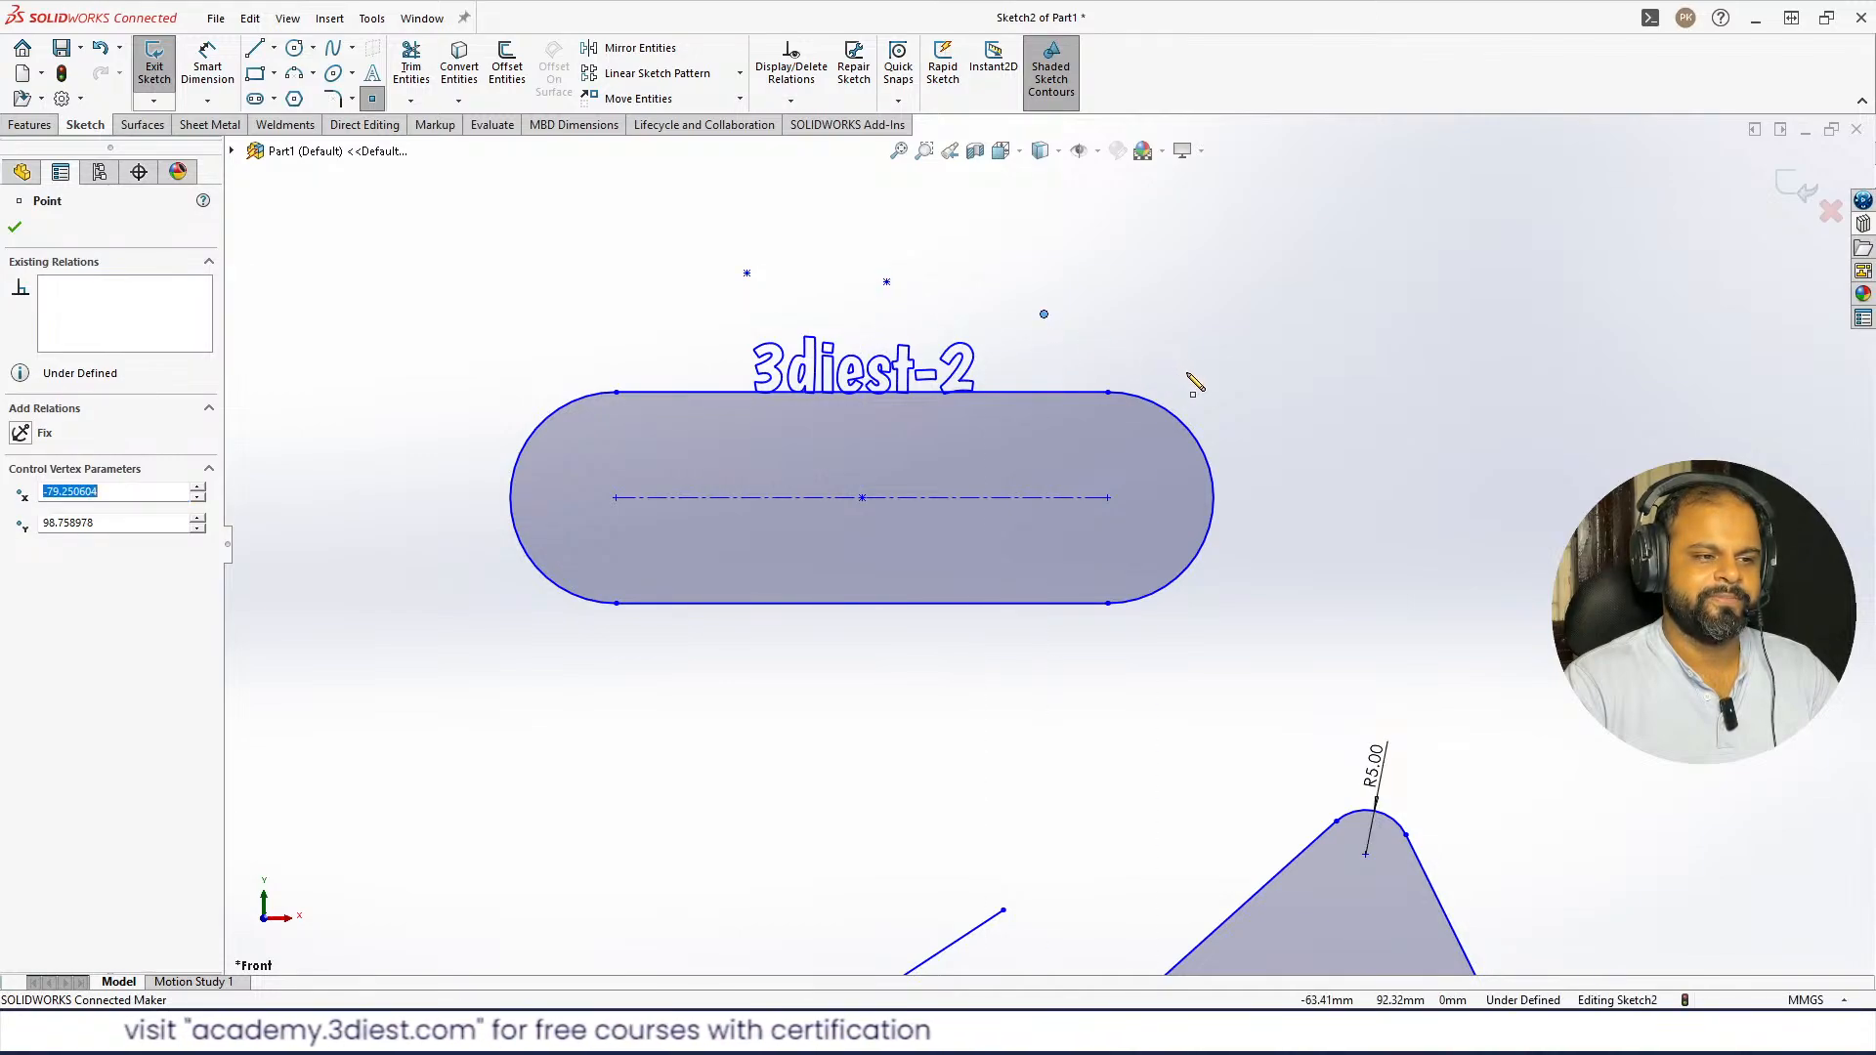
pyautogui.click(14, 228)
# - Examine the four sketch points around the slot text at close and wide range, and leave the Point command
pyautogui.scroll(-4, 903, 360)
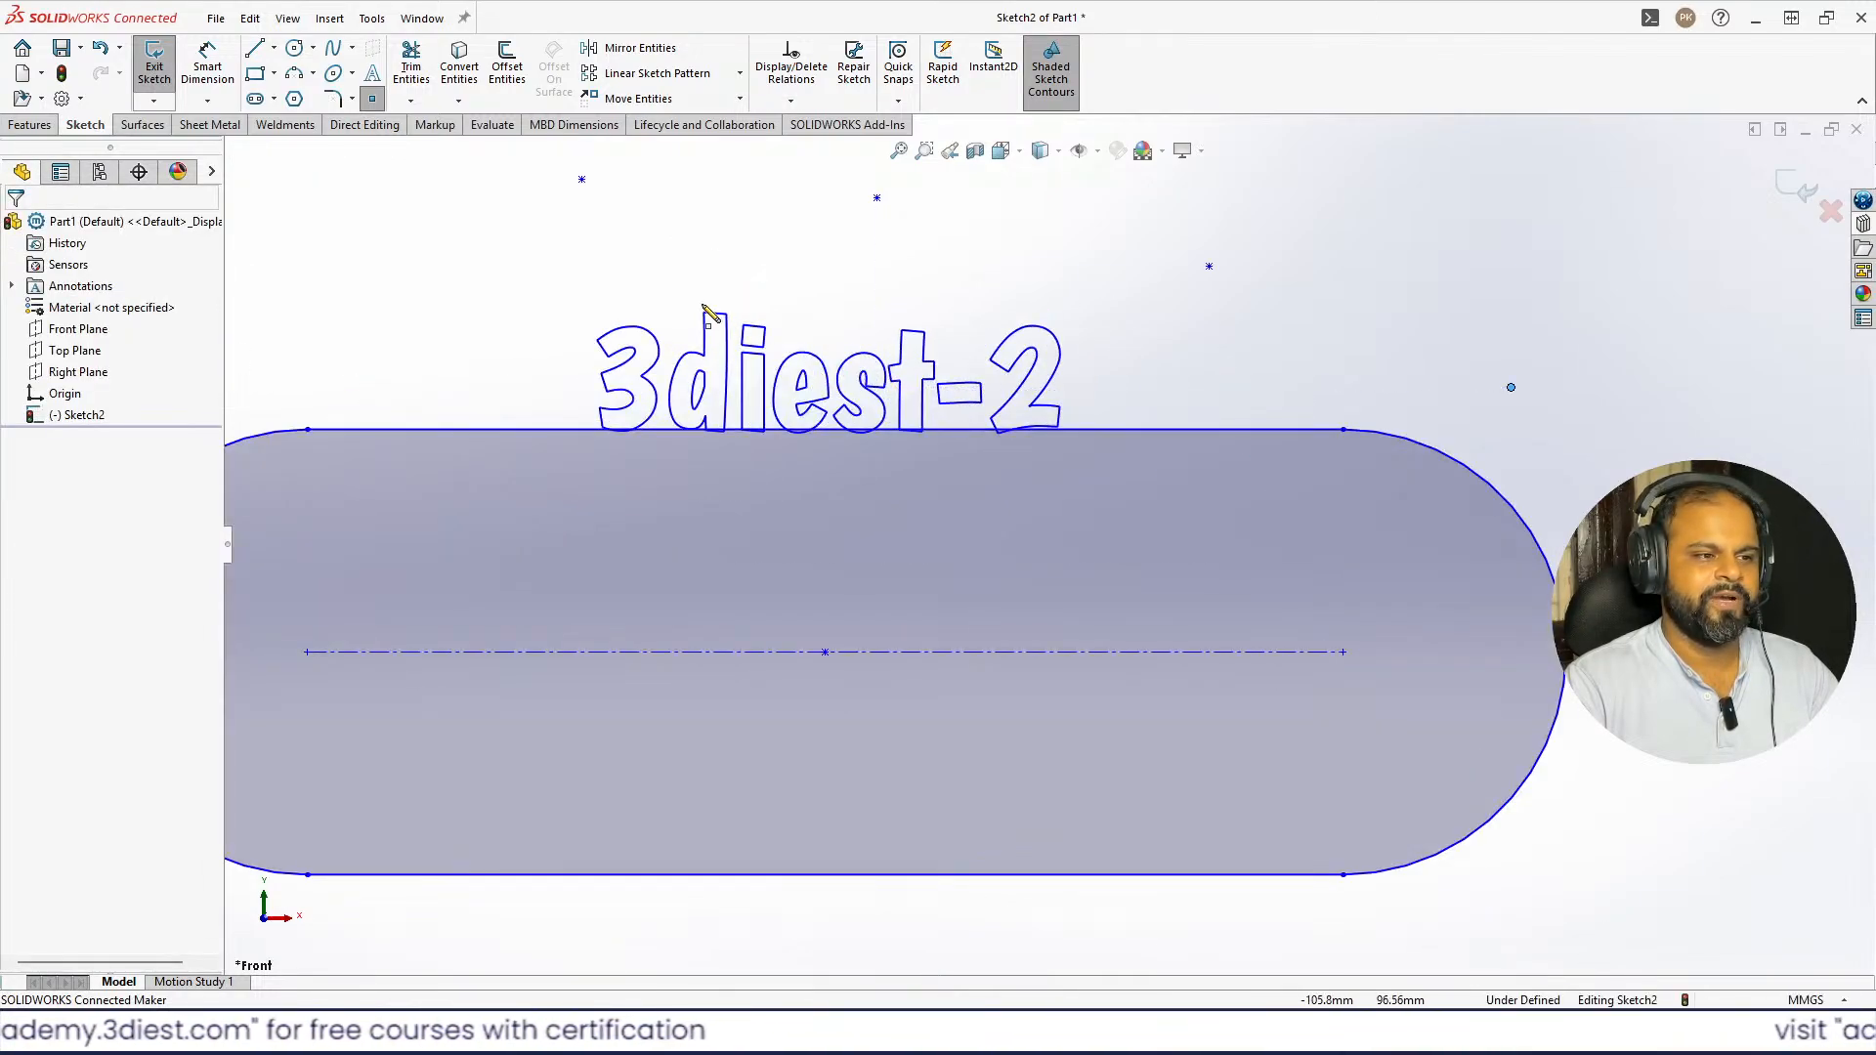
pyautogui.scroll(3, 753, 284)
pyautogui.scroll(-3, 794, 464)
pyautogui.scroll(4, 793, 464)
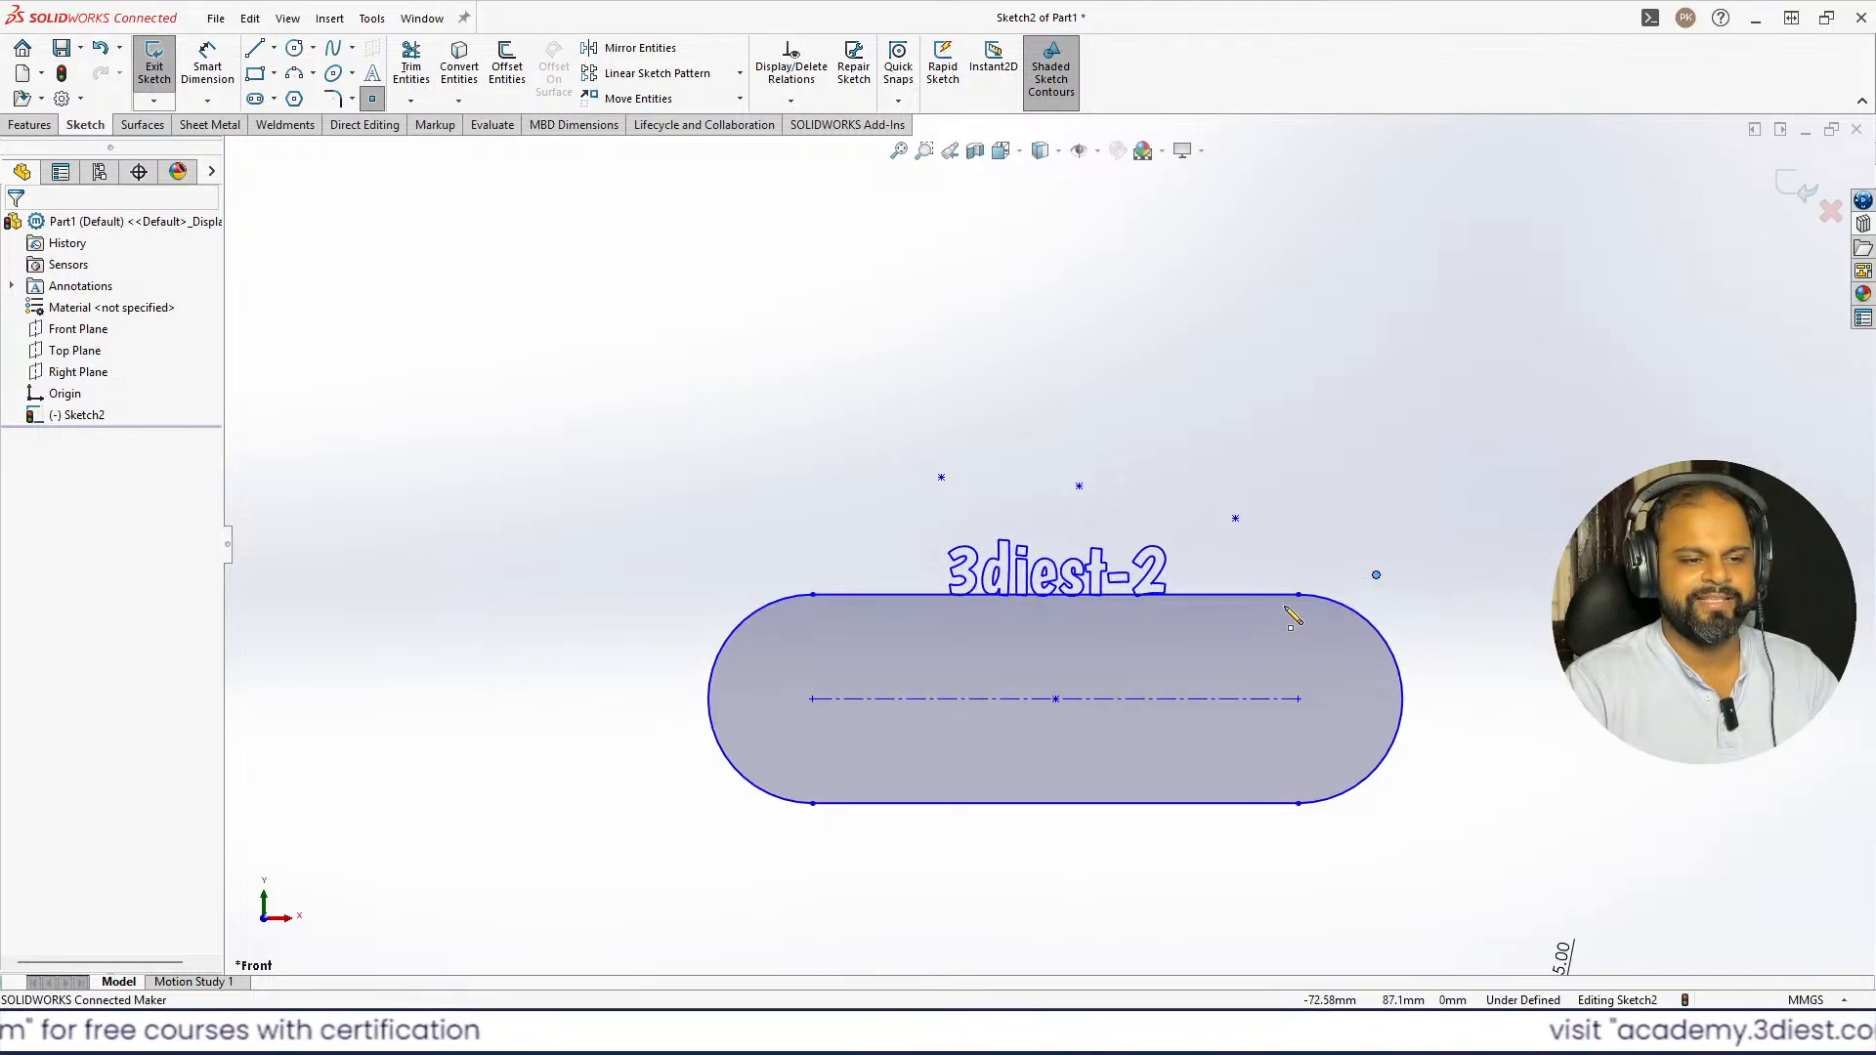
pyautogui.scroll(-6, 1474, 528)
pyautogui.scroll(-2, 1244, 527)
pyautogui.scroll(5, 1286, 532)
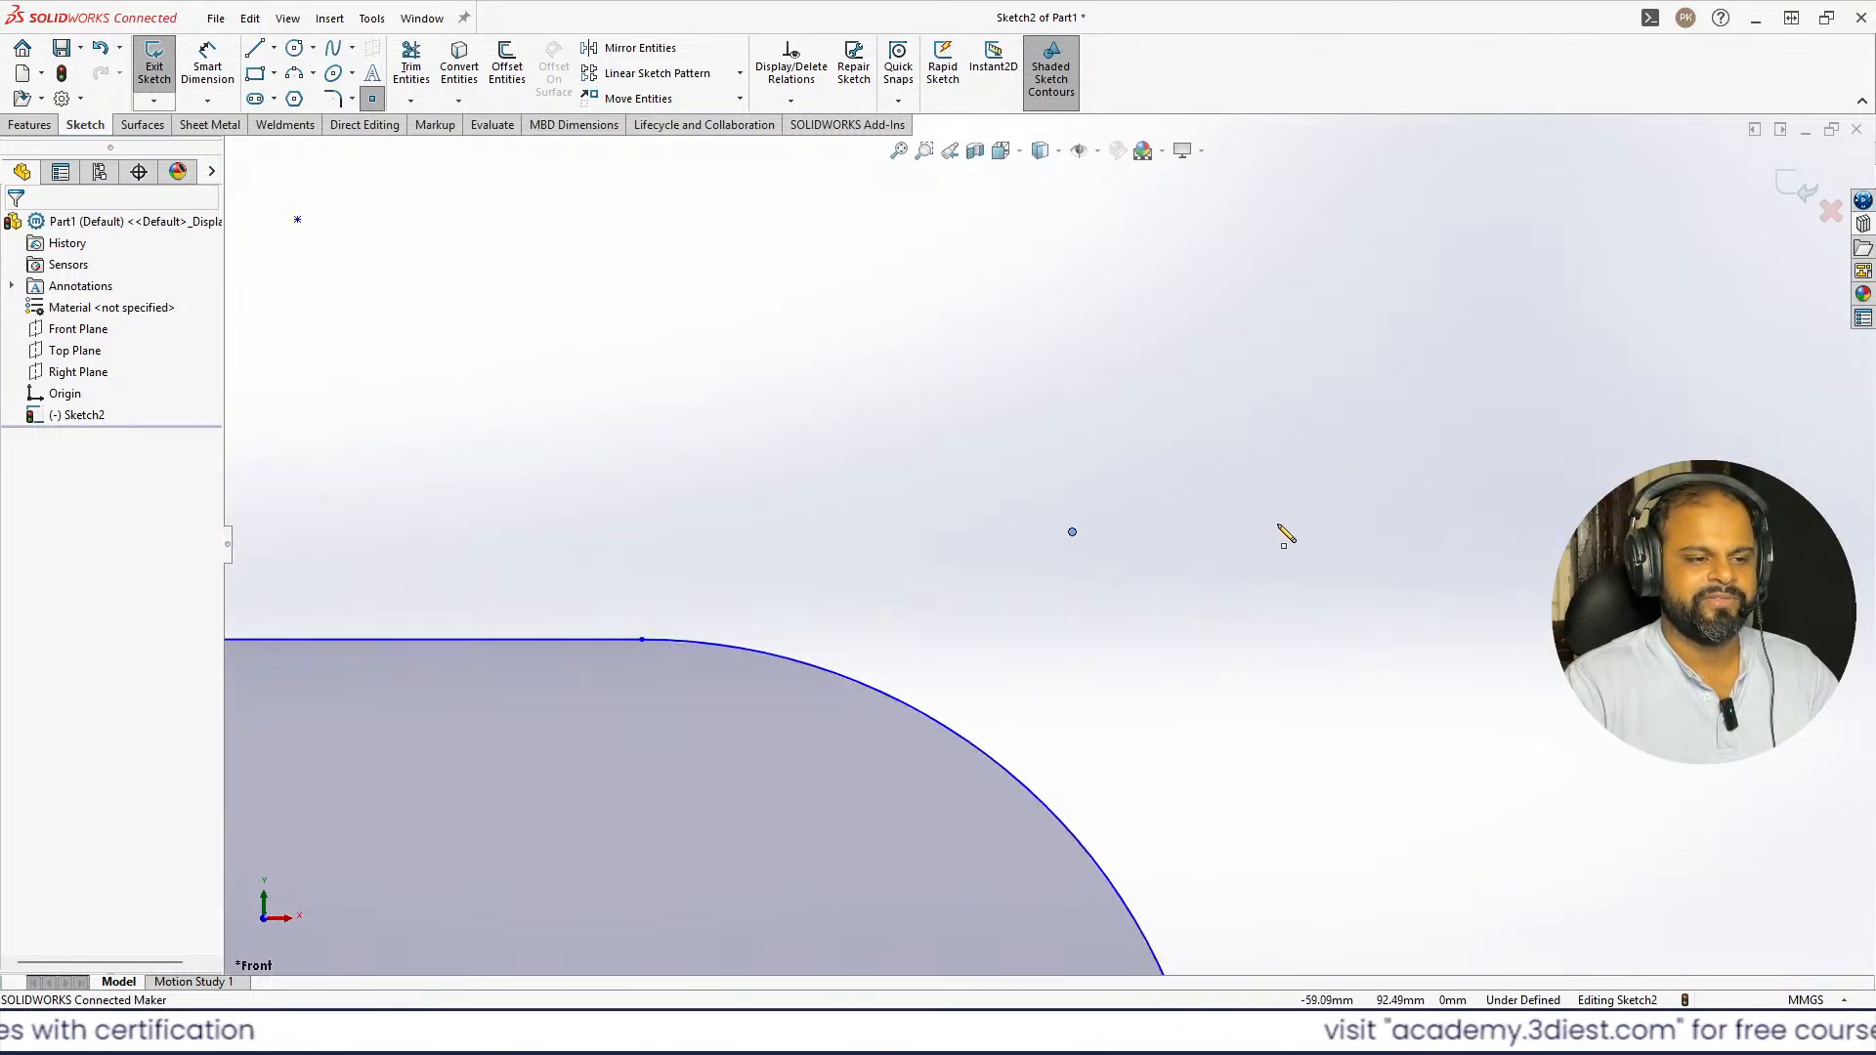
pyautogui.scroll(-3, 965, 547)
pyautogui.scroll(-5, 640, 377)
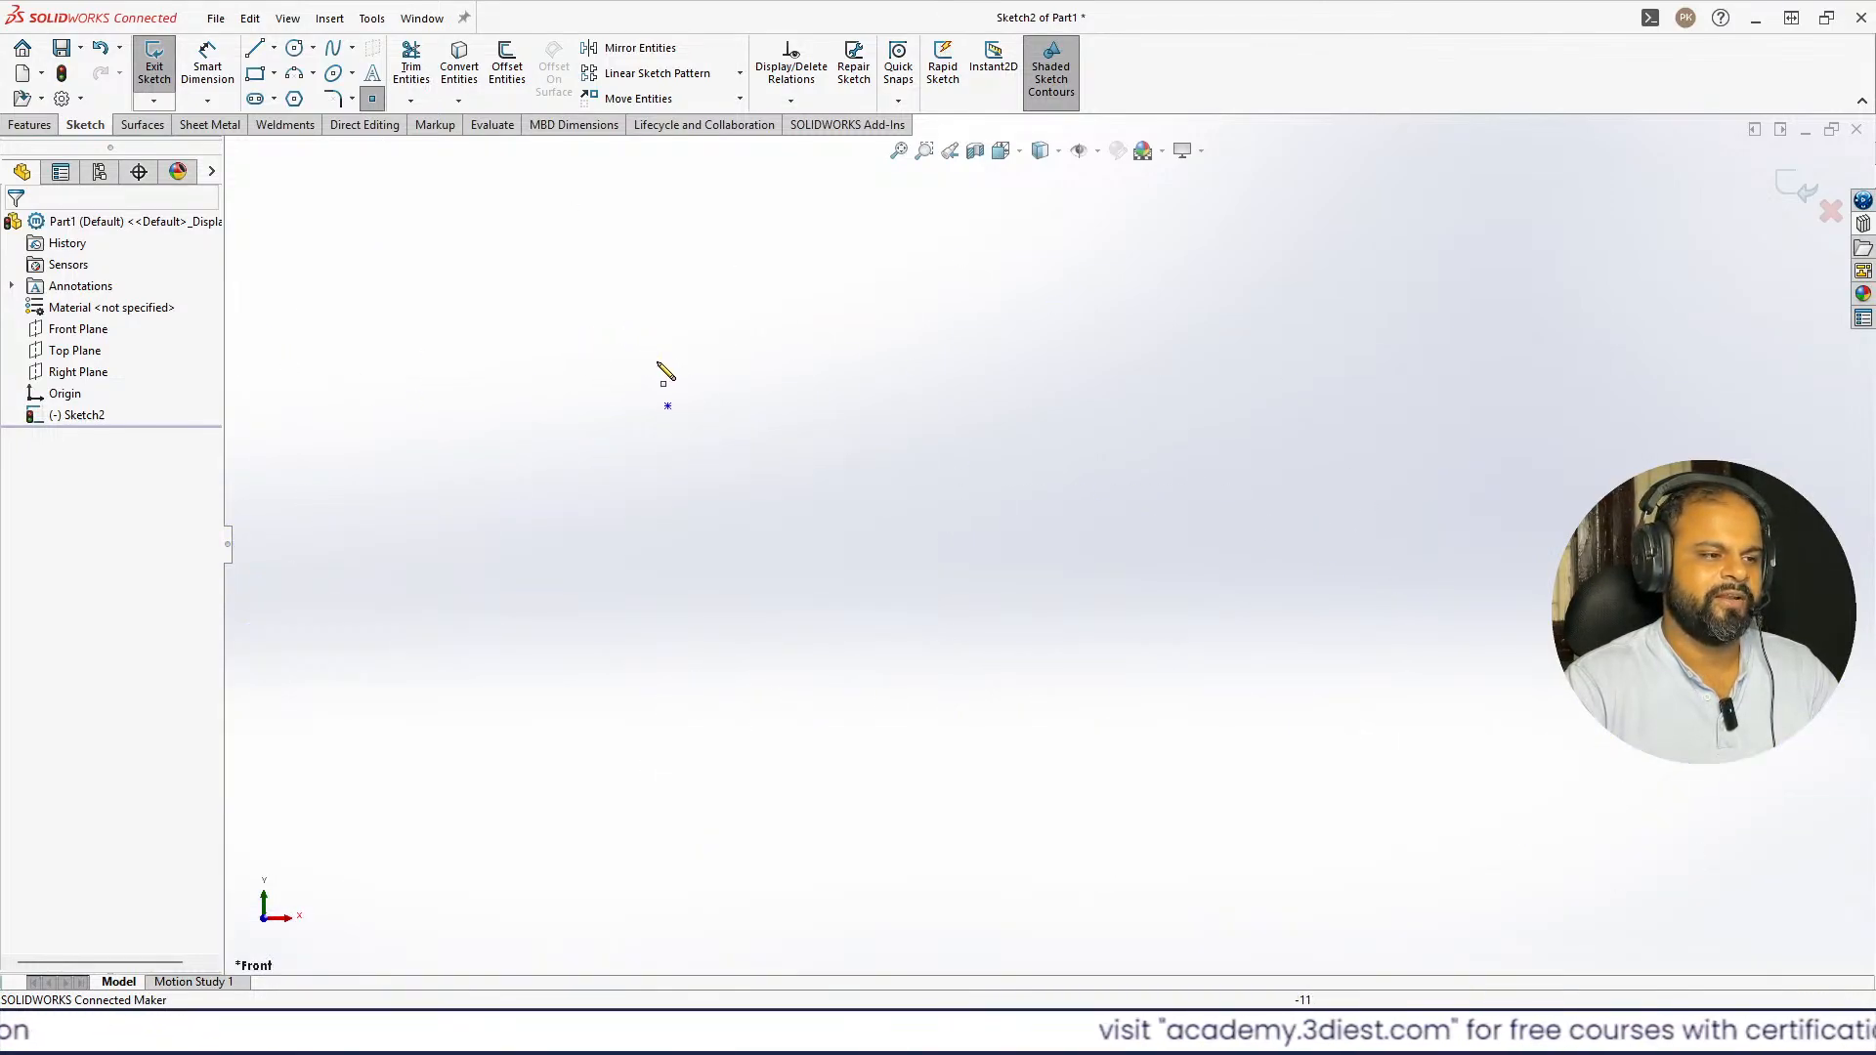
pyautogui.scroll(5, 747, 444)
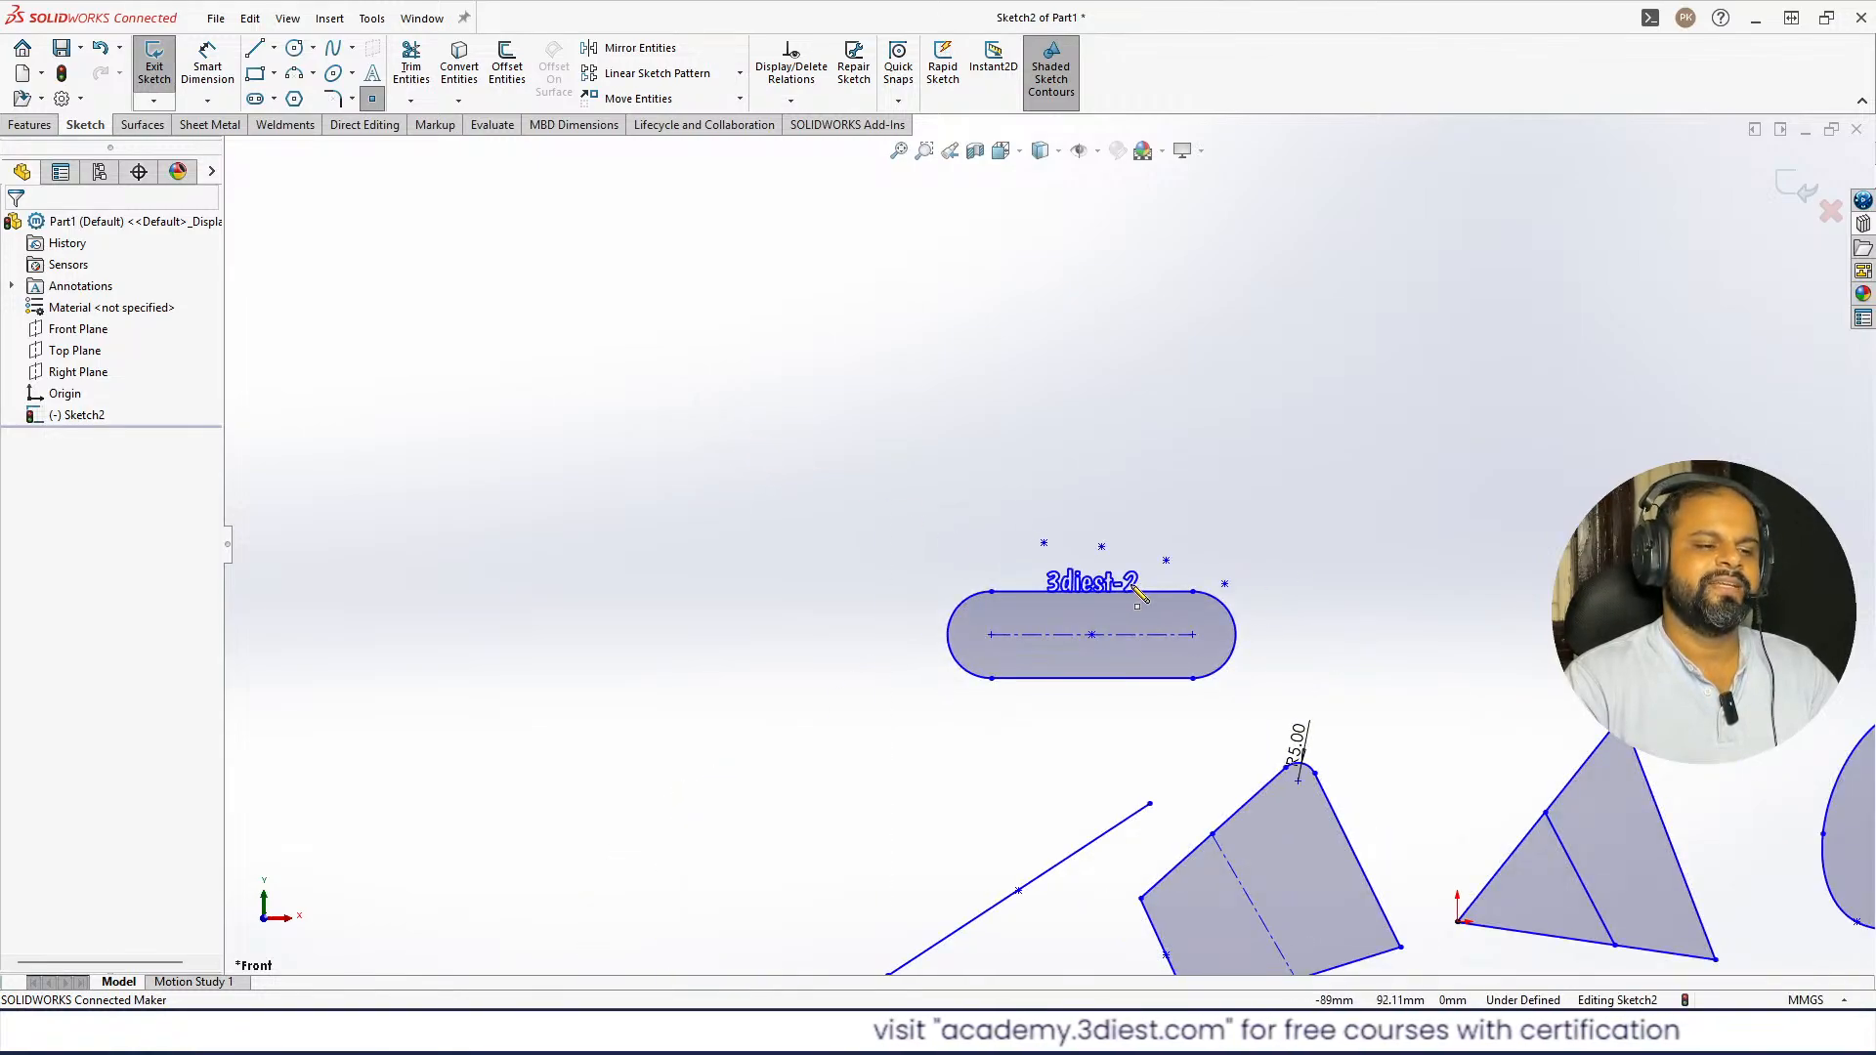
pyautogui.scroll(-2, 1172, 627)
pyautogui.scroll(-2, 1234, 600)
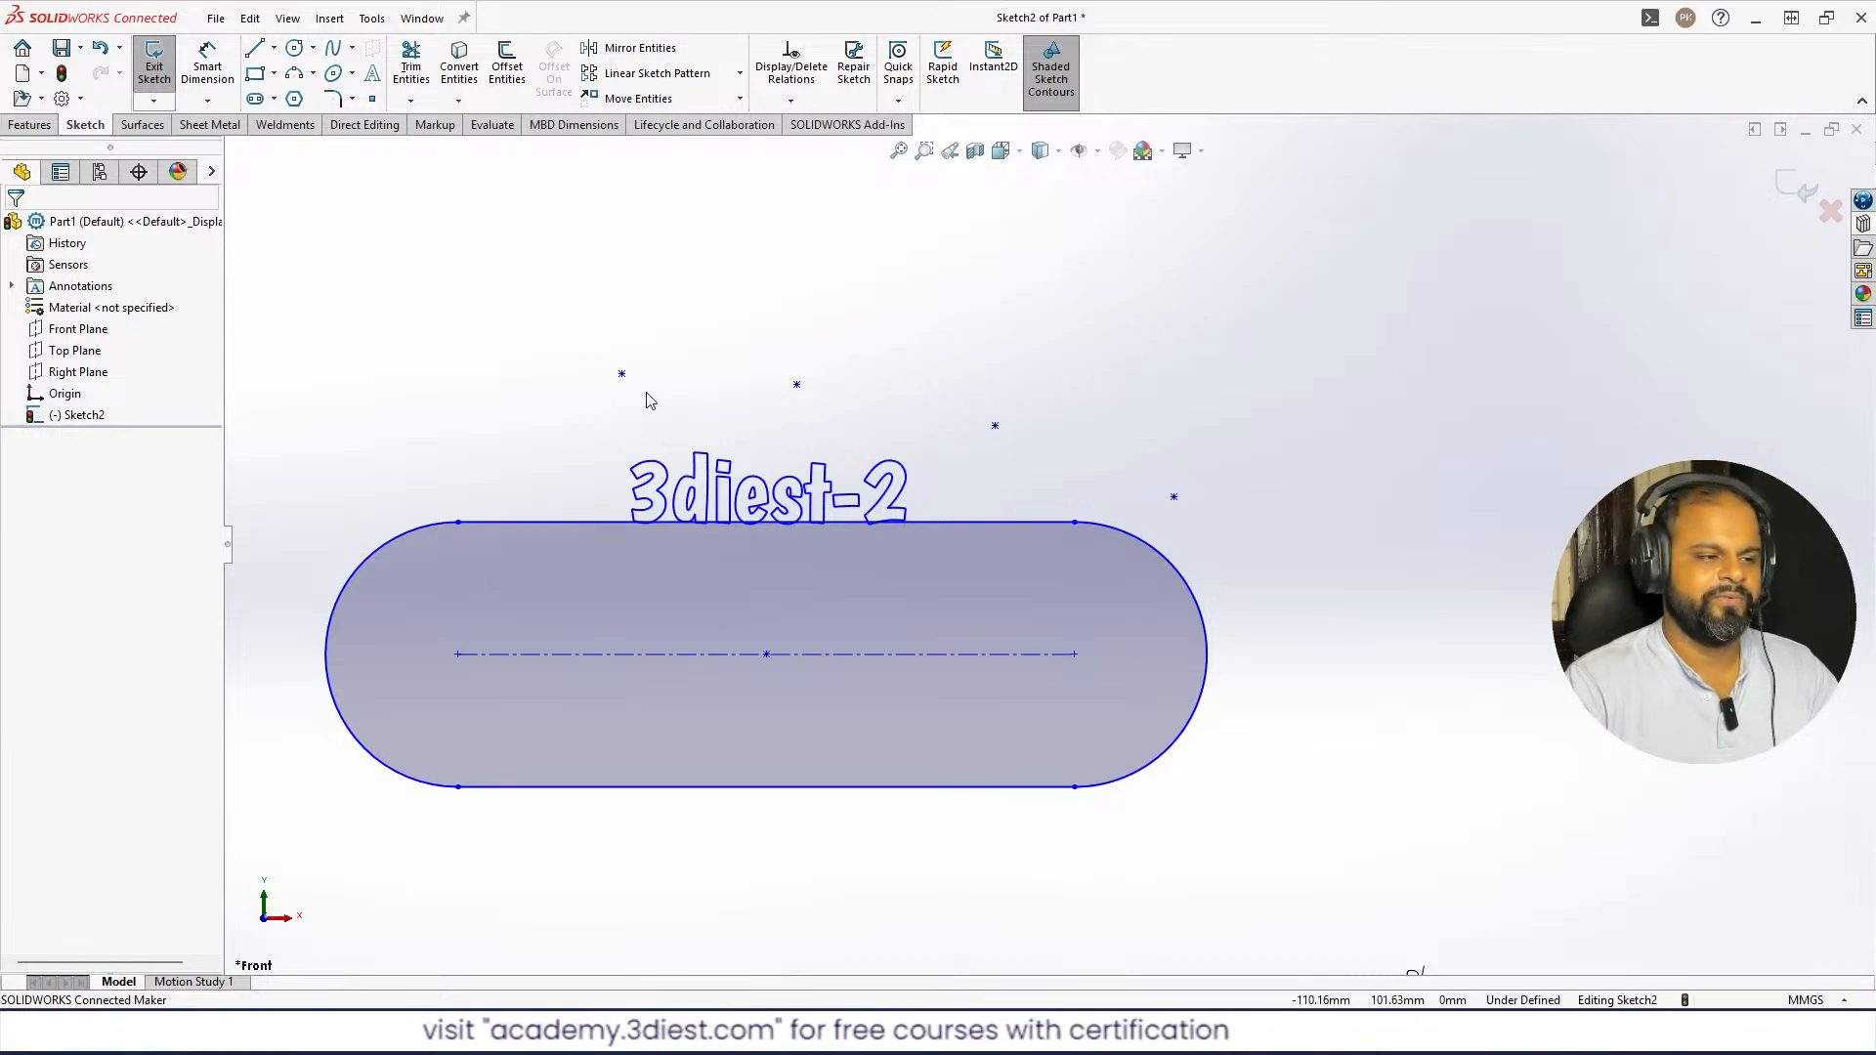
# - Draw a circle of about 4.7 mm radius centred on the leftmost sketch point above the text
pyautogui.scroll(-2, 640, 401)
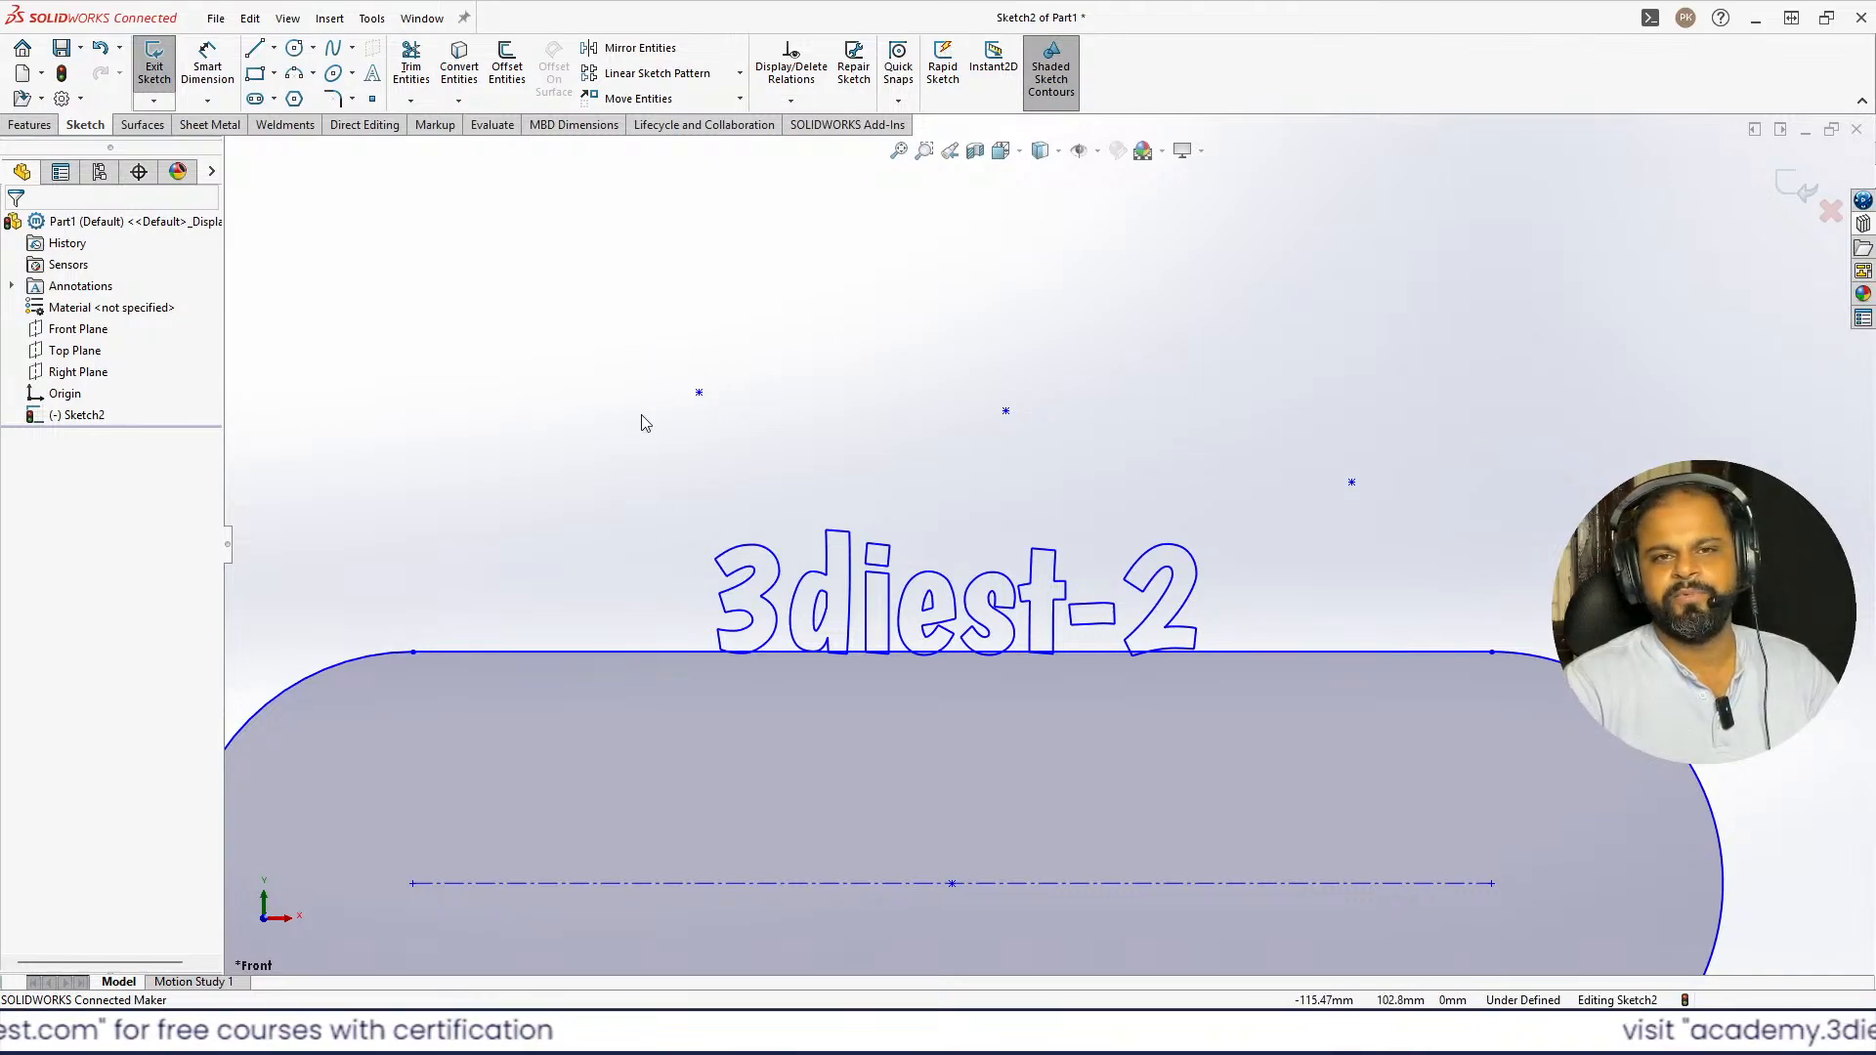
pyautogui.click(698, 393)
pyautogui.click(781, 433)
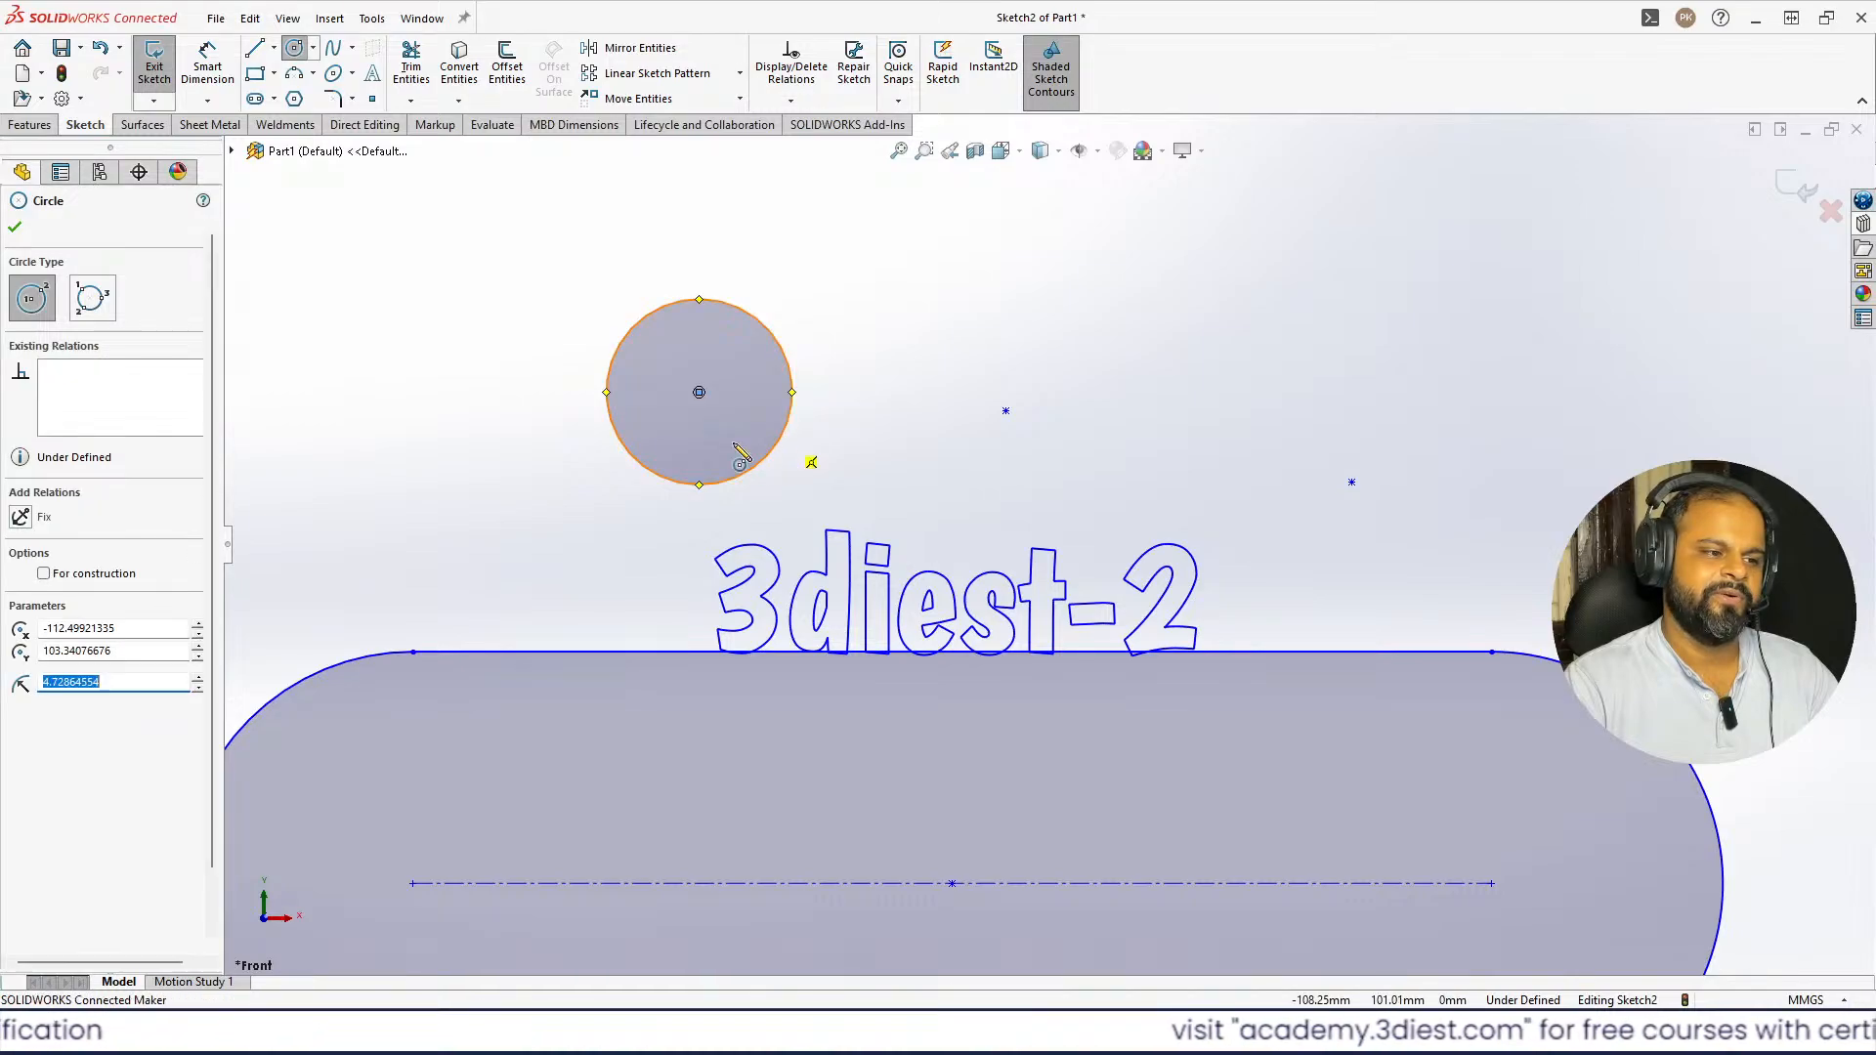
pyautogui.press('Escape')
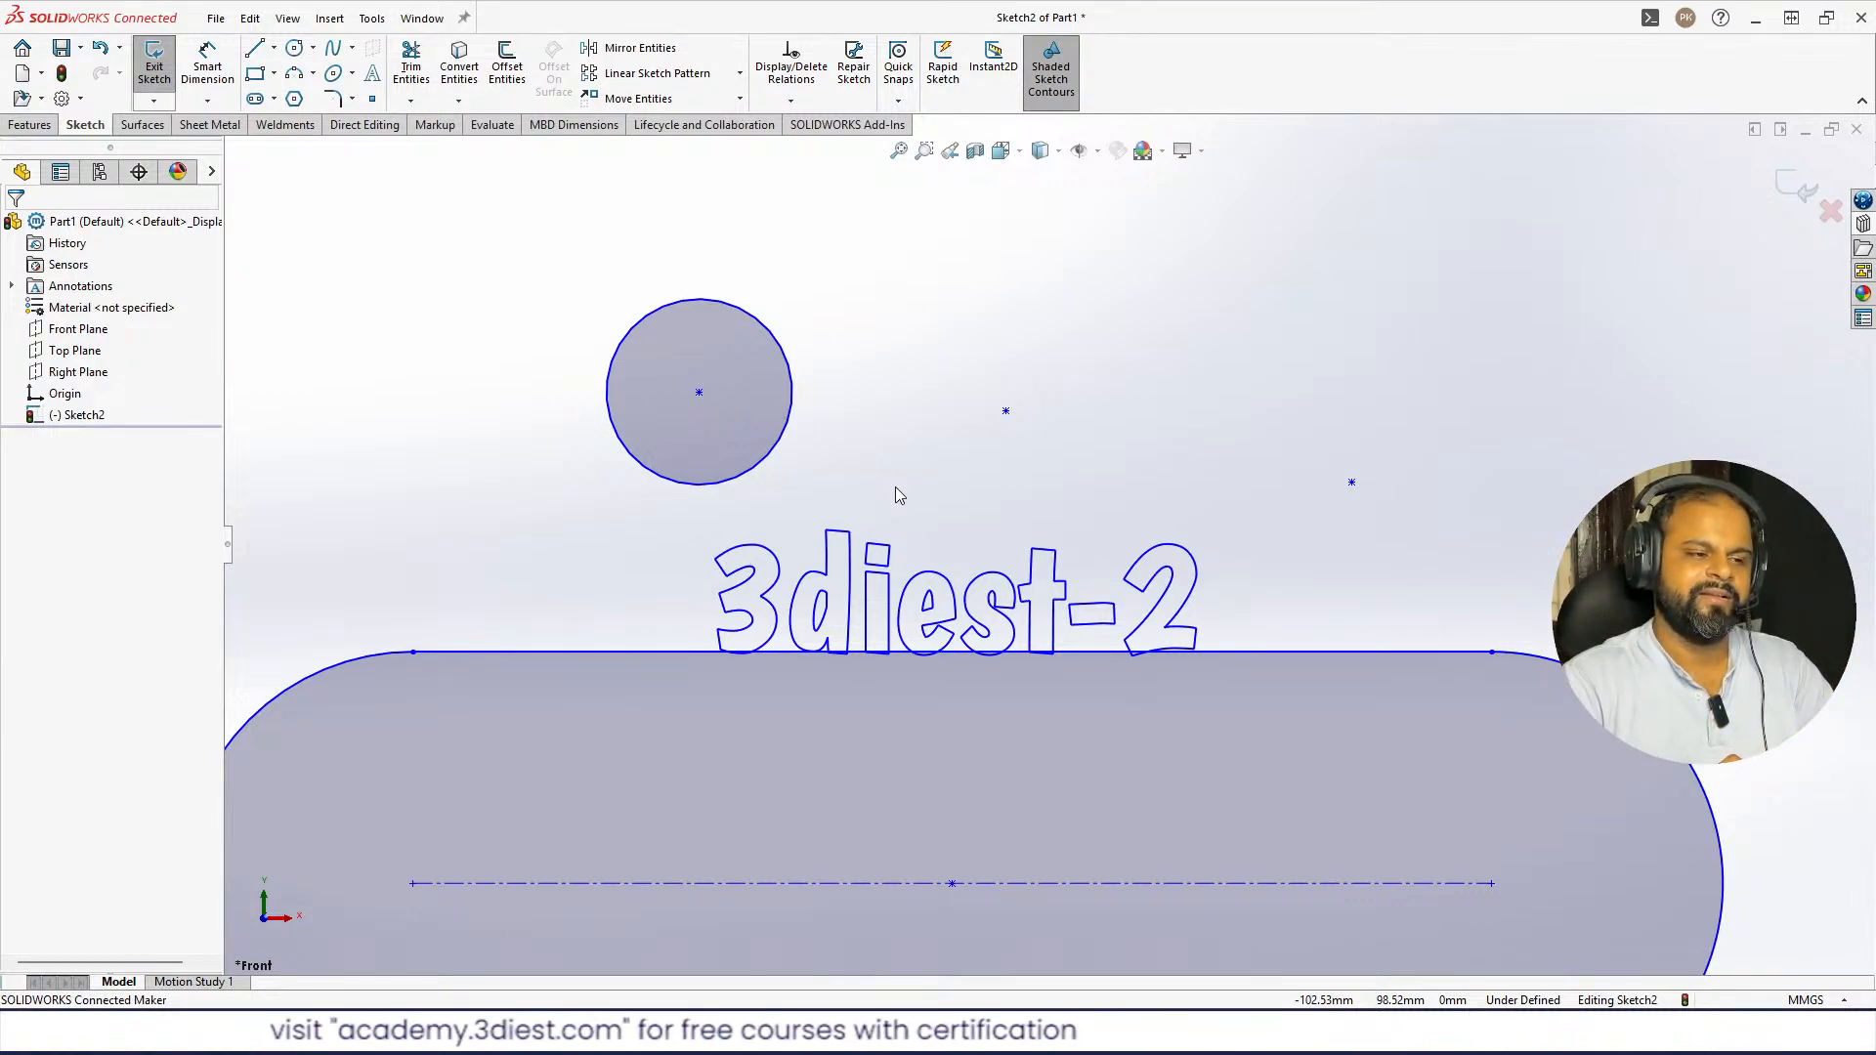
# - Delete the circle centred on the leftmost sketch point above the slot text
pyautogui.click(764, 456)
pyautogui.press('Delete')
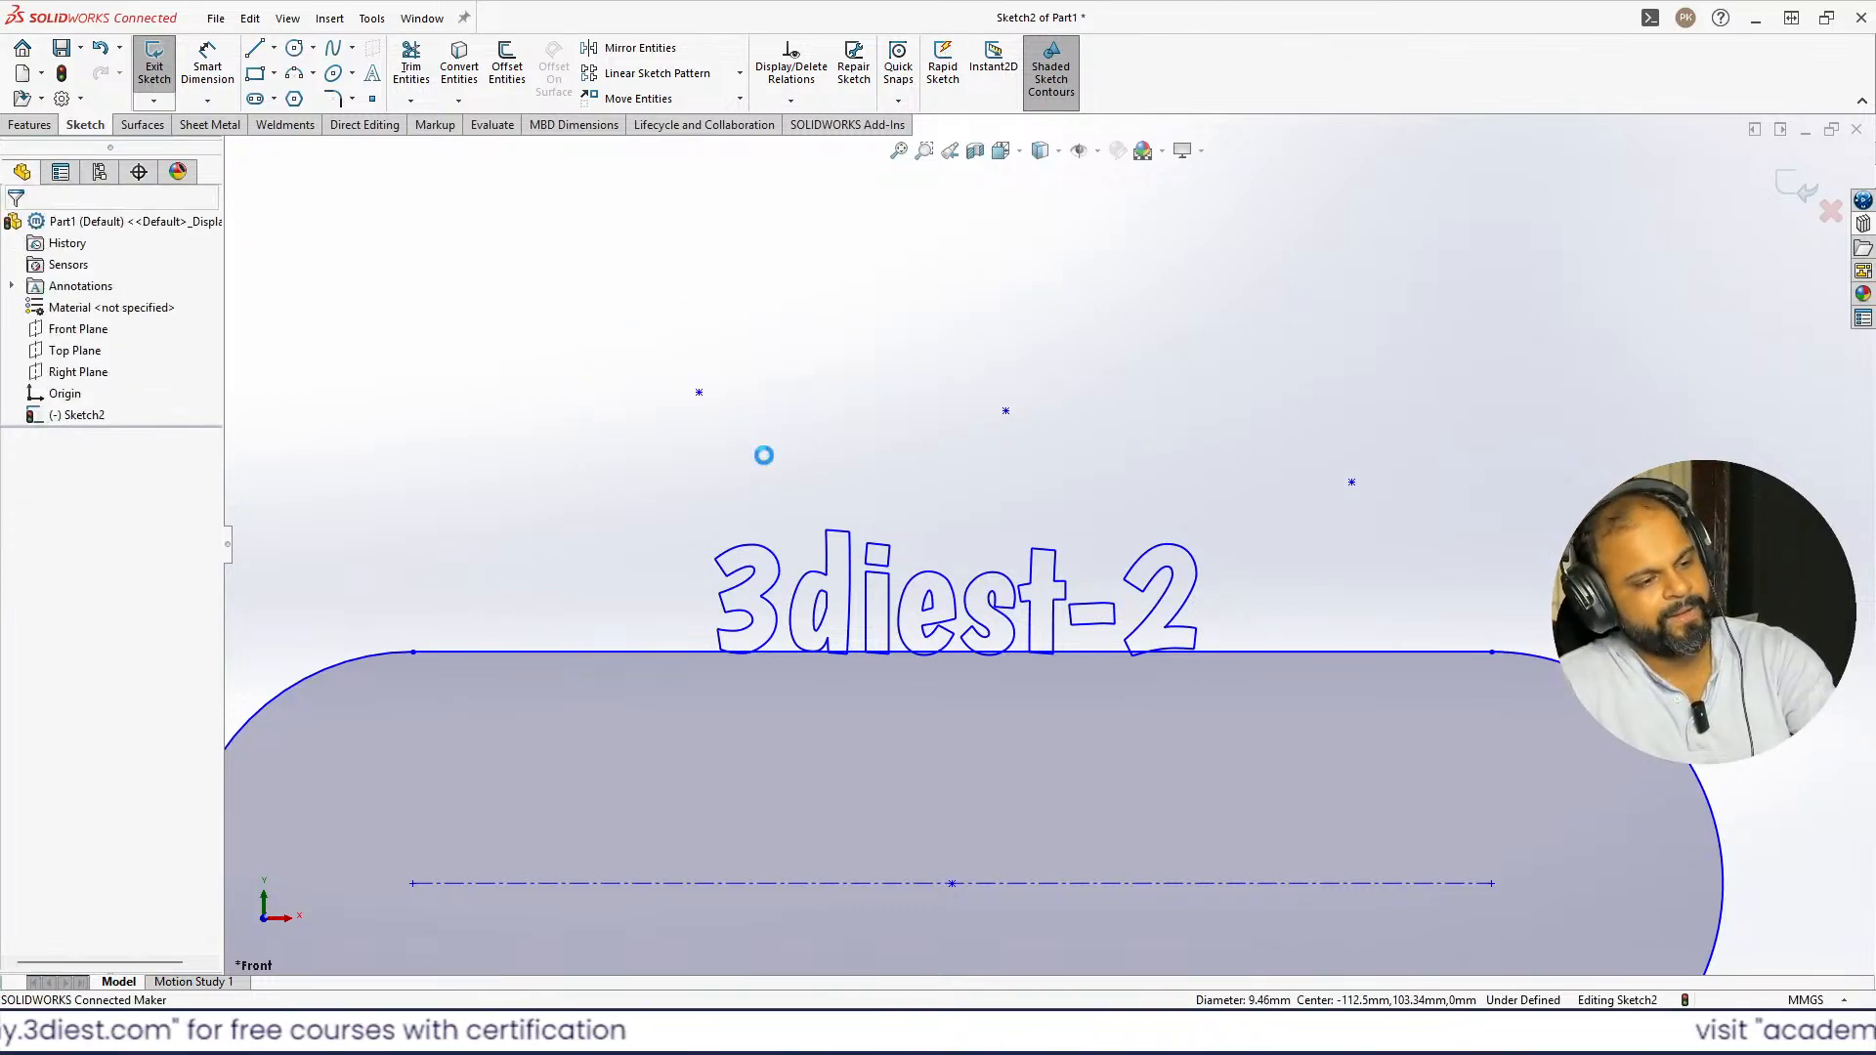
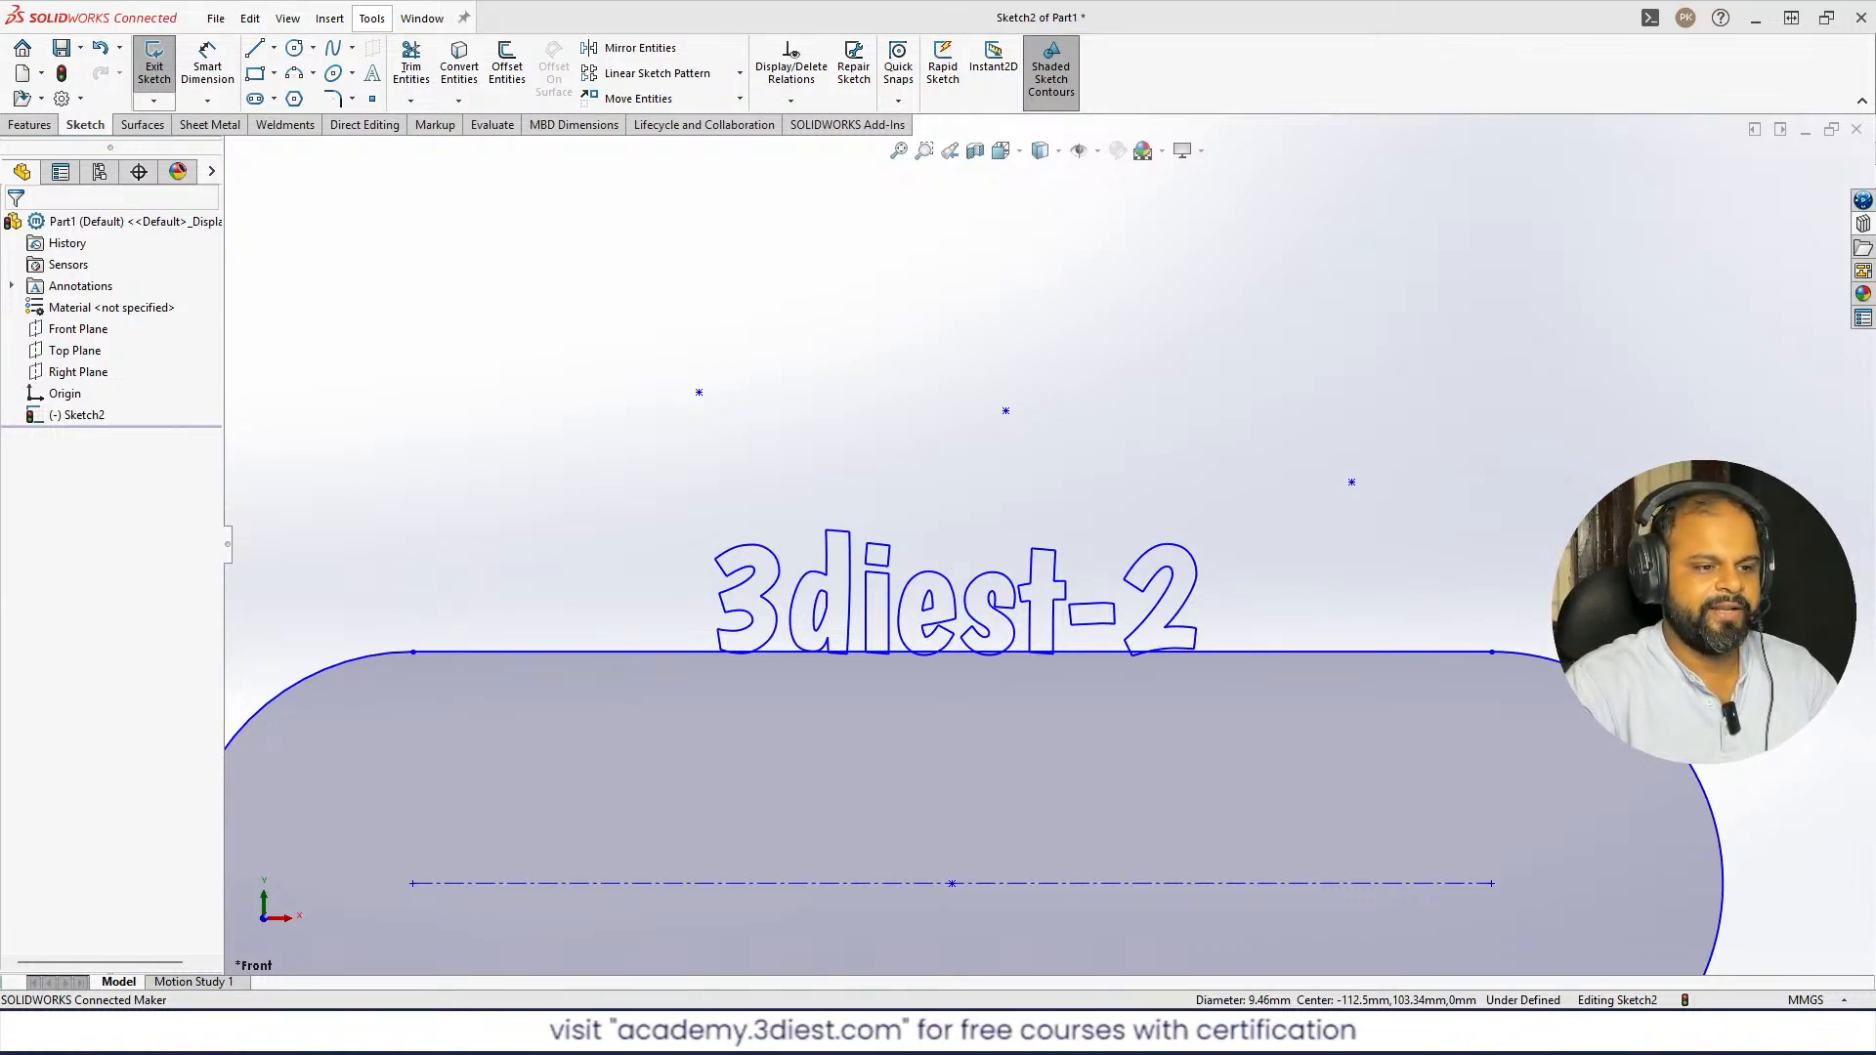
pyautogui.scroll(8, 1270, 420)
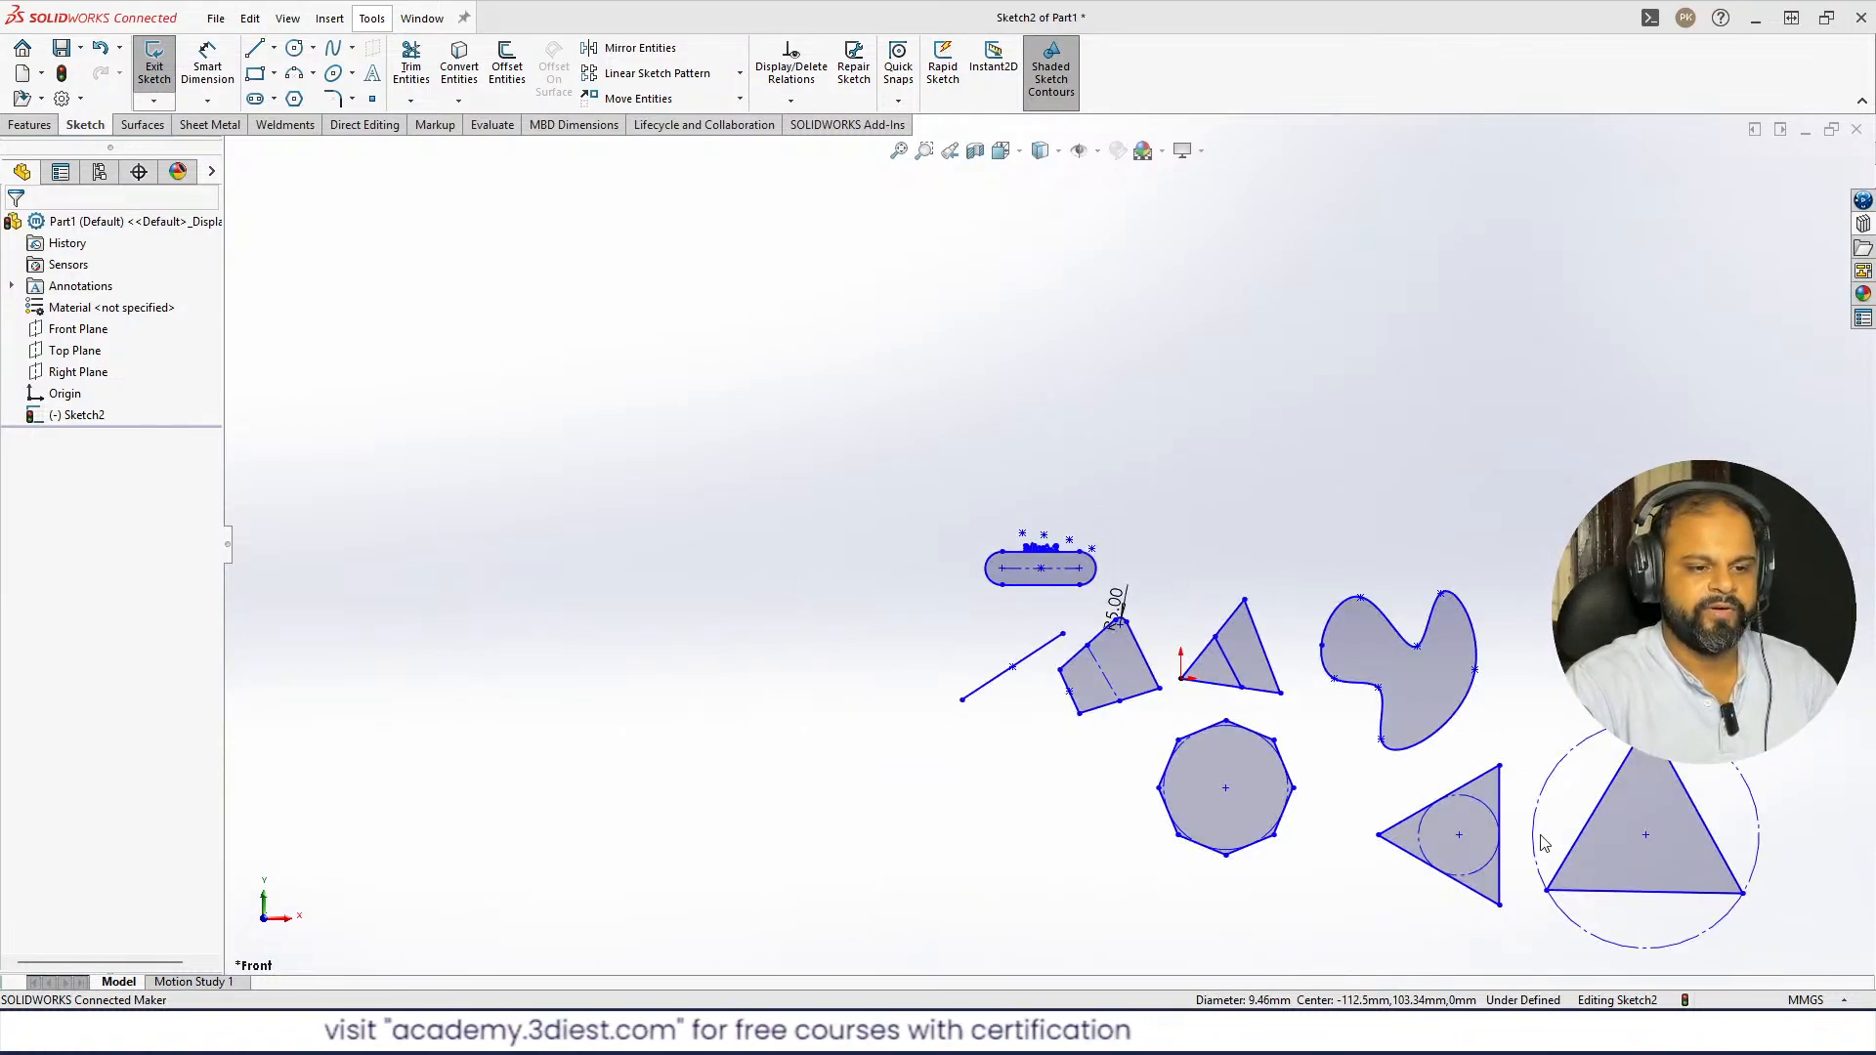
pyautogui.scroll(-6, 1546, 838)
pyautogui.scroll(5, 955, 529)
pyautogui.scroll(-6, 918, 332)
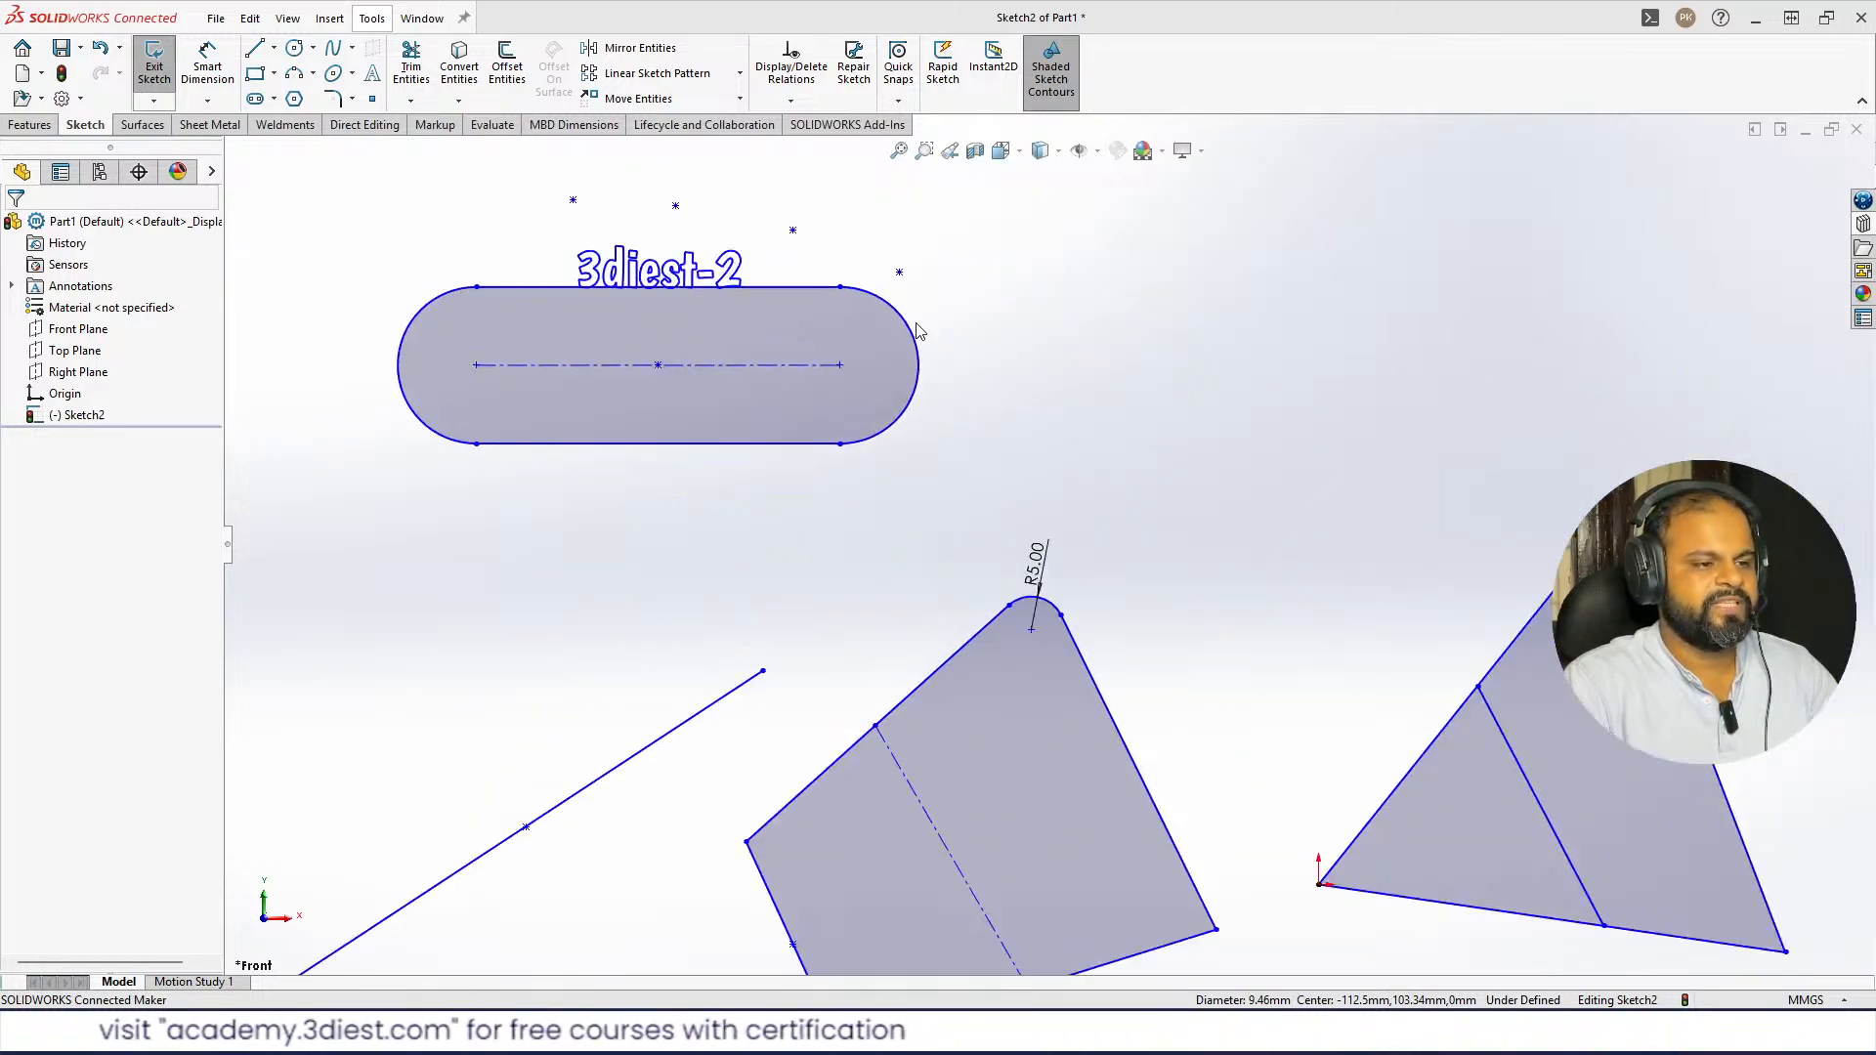
pyautogui.scroll(-2, 717, 311)
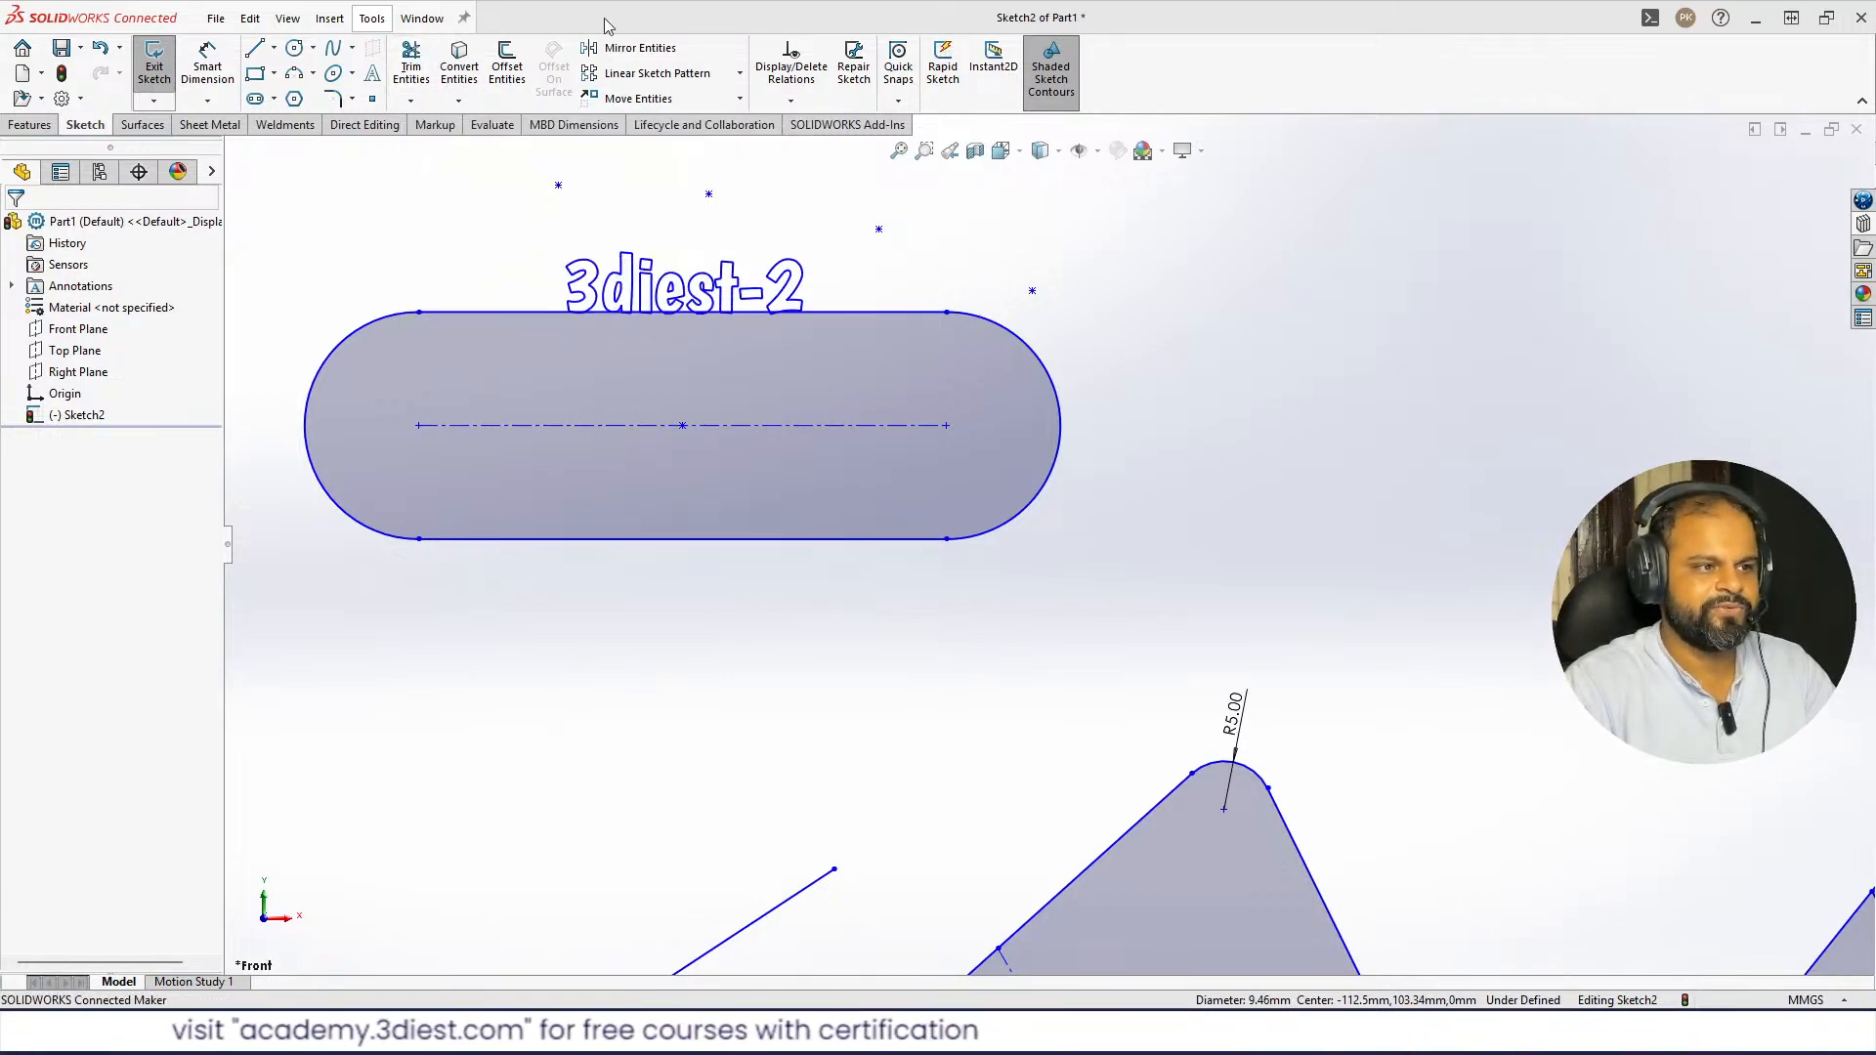
# - Use Power trim to remove the filleted quadrilateral's left edge and the parts of its adjoining edges left of the centerline
pyautogui.click(413, 102)
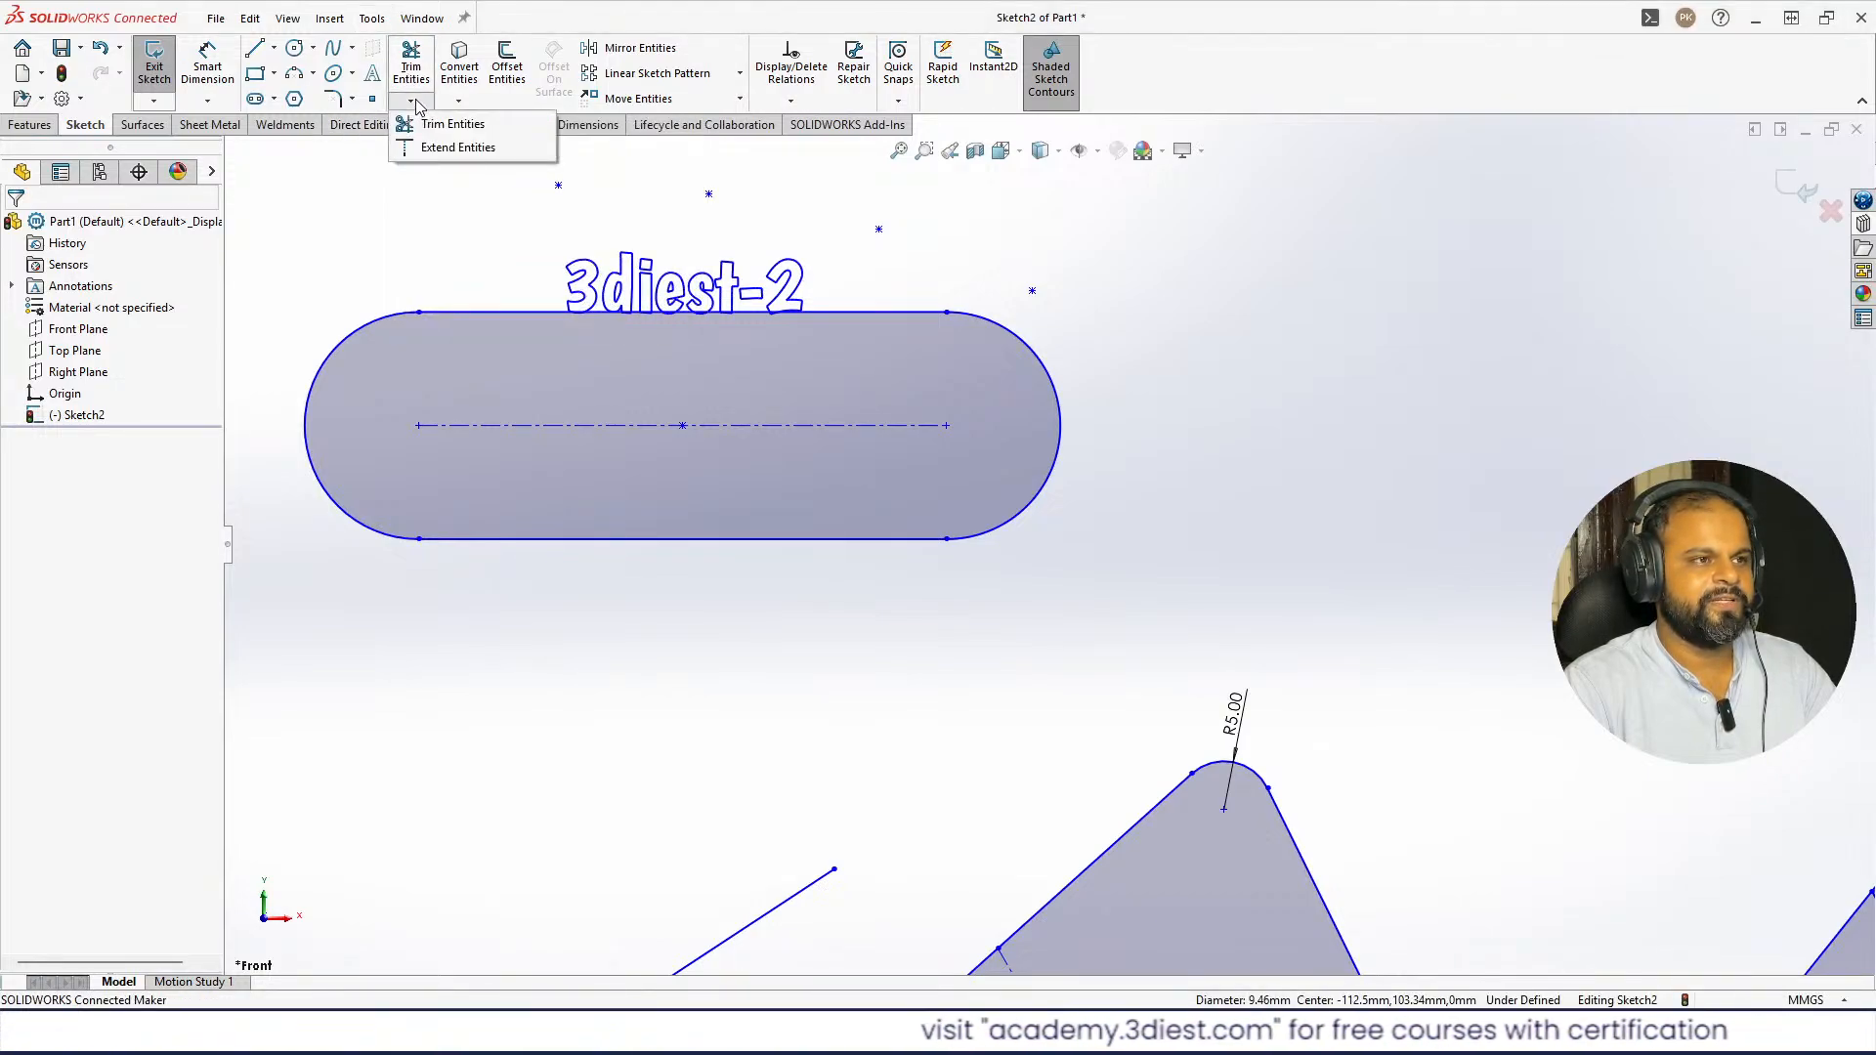
pyautogui.click(473, 128)
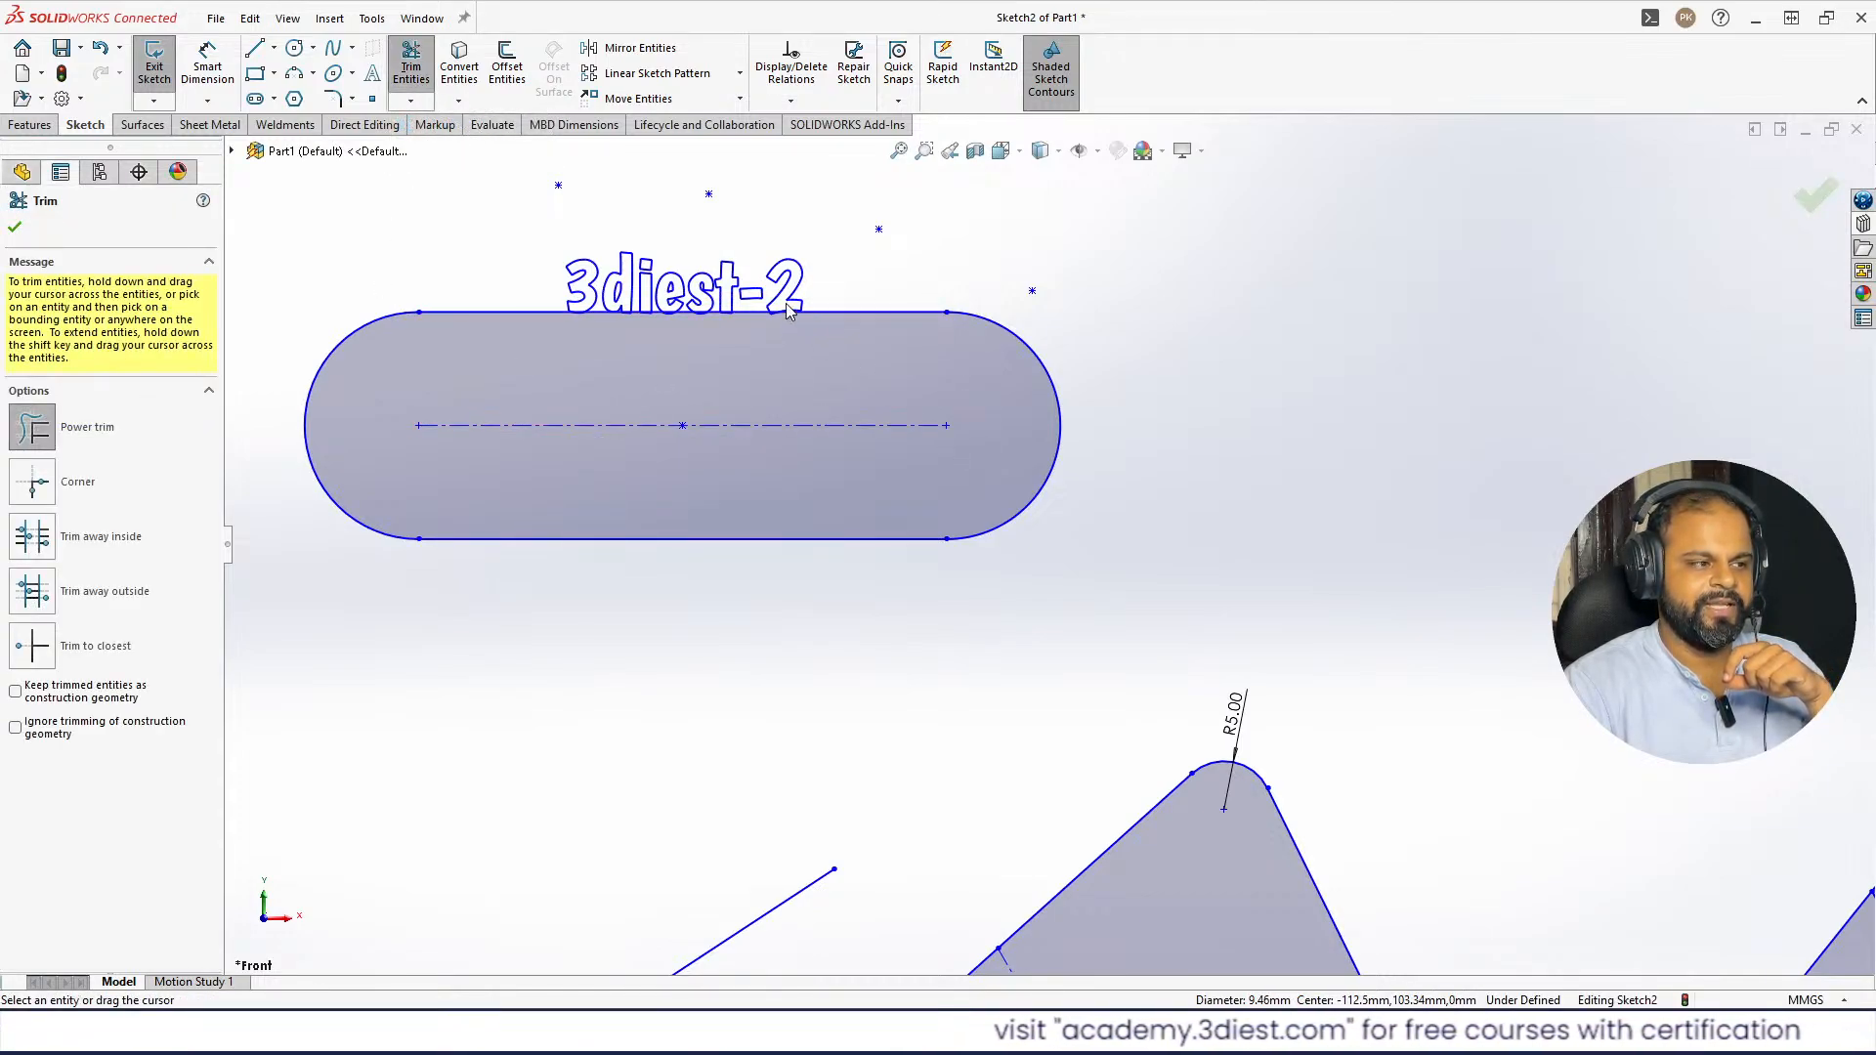
pyautogui.press('f')
pyautogui.scroll(-4, 1162, 818)
pyautogui.scroll(5, 1057, 699)
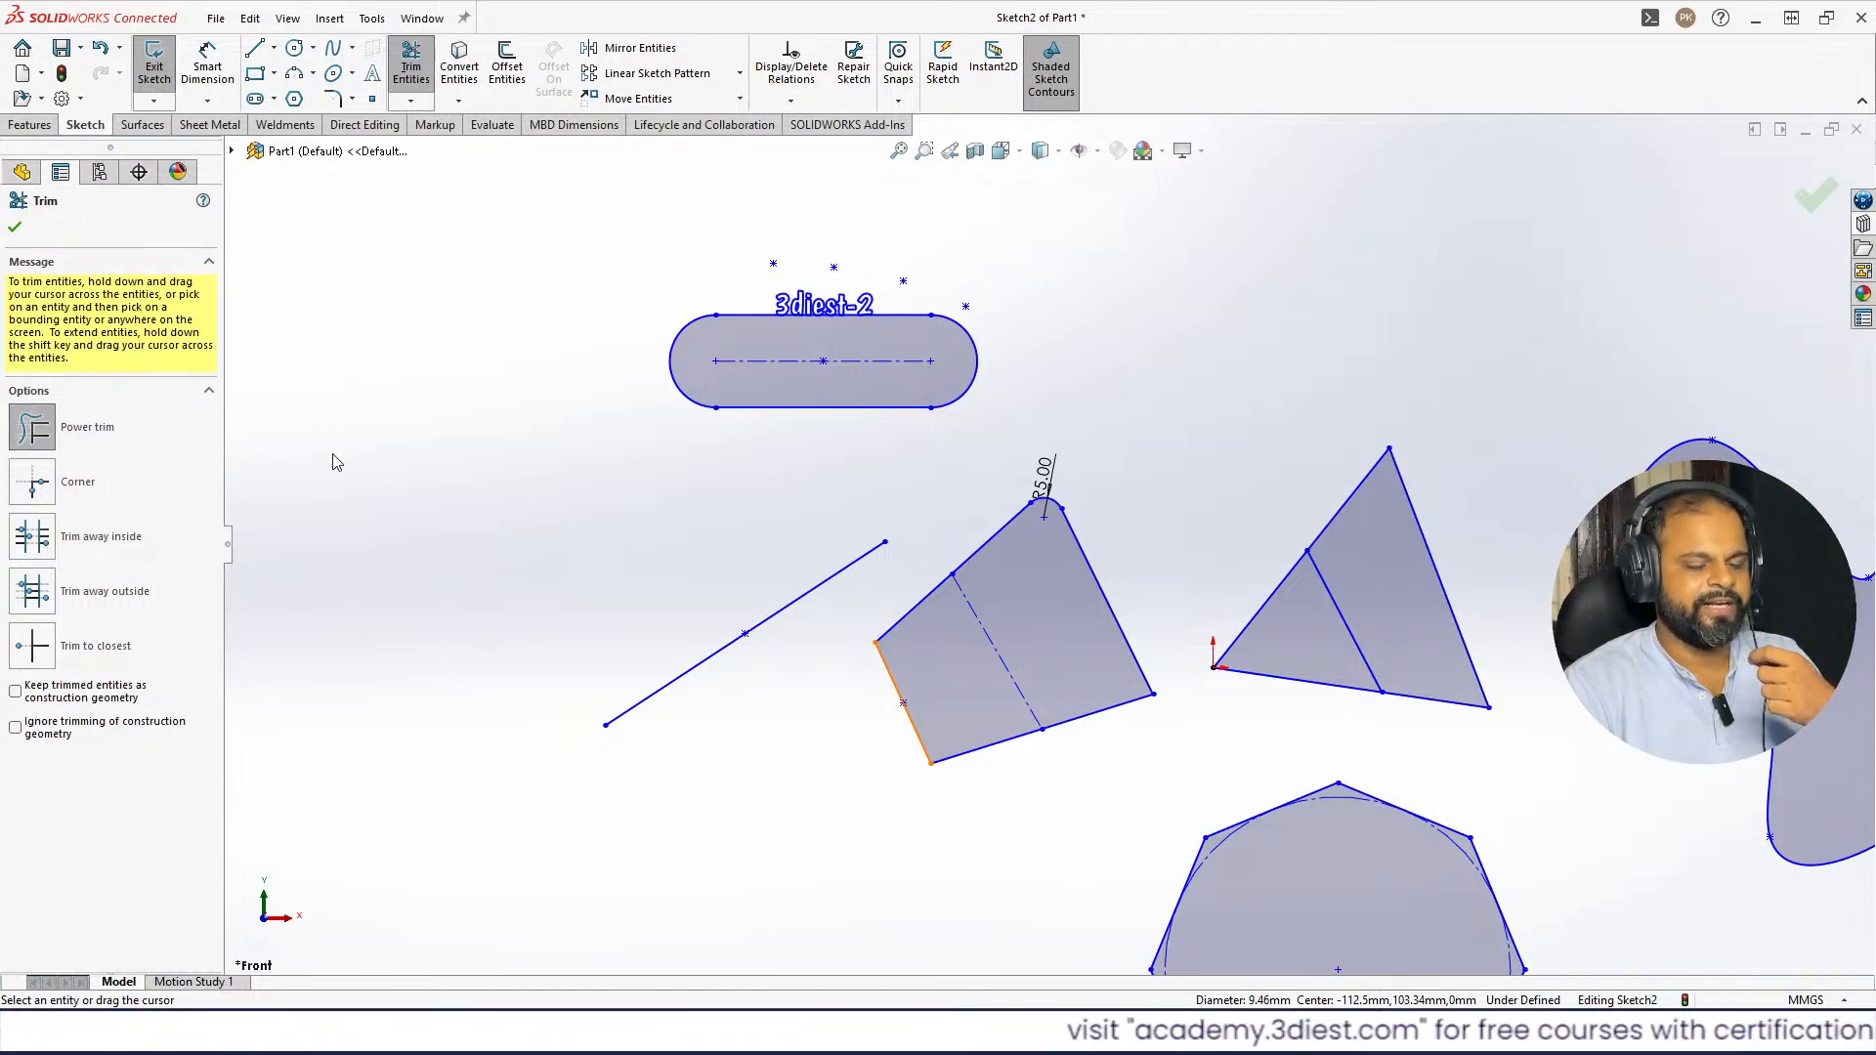
pyautogui.scroll(-5, 938, 696)
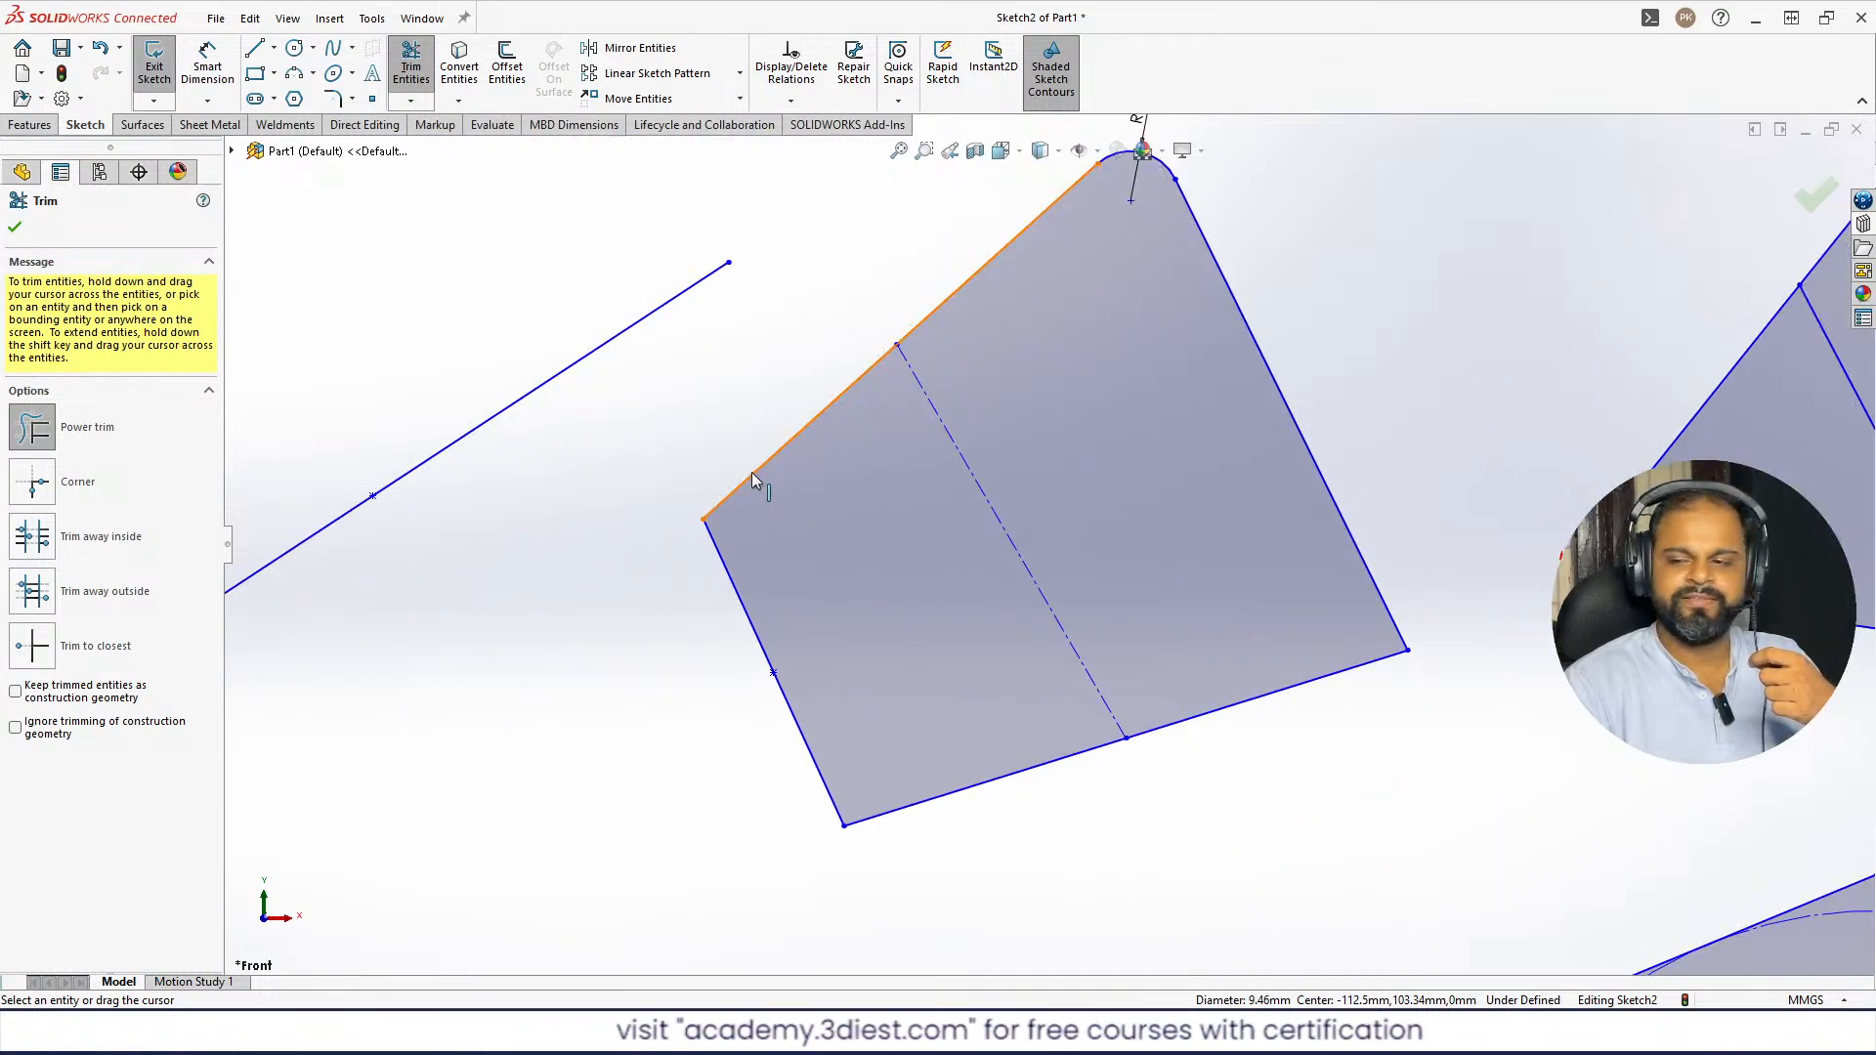
pyautogui.moveTo(753, 379); pyautogui.dragTo(777, 497)
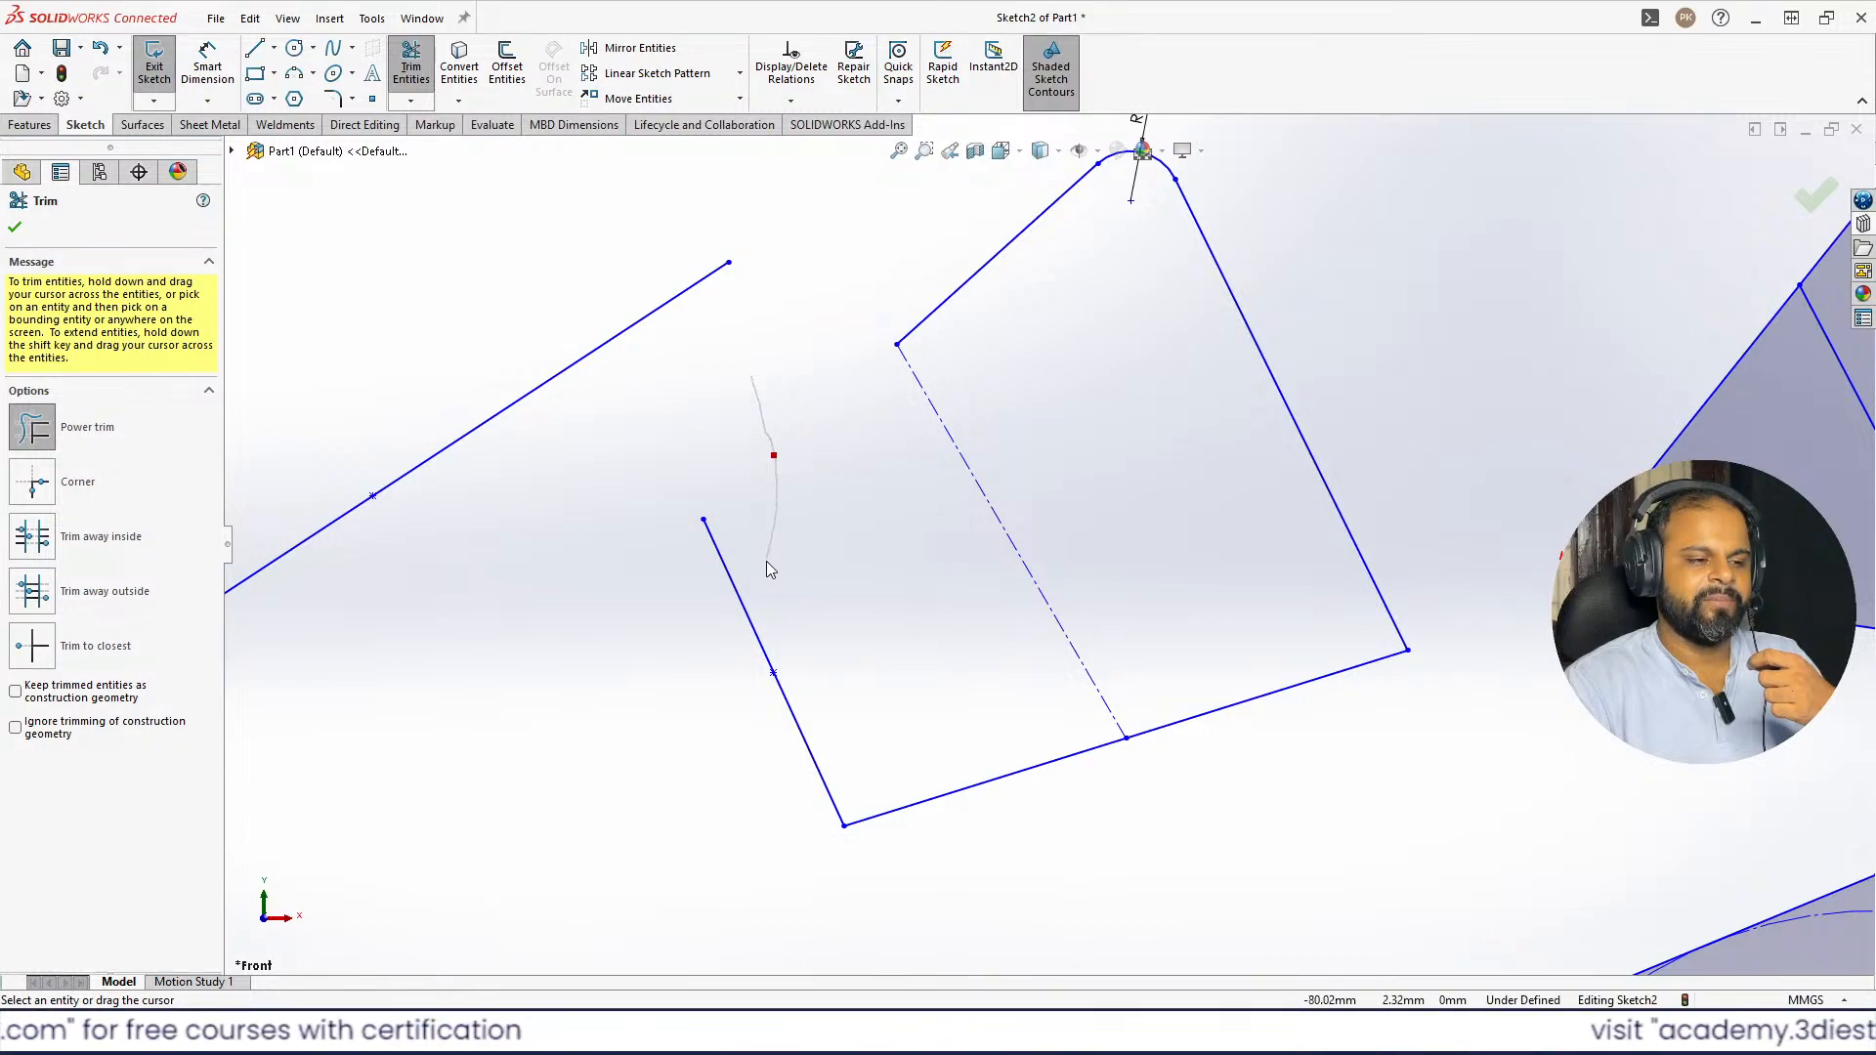
pyautogui.moveTo(766, 562); pyautogui.dragTo(752, 618)
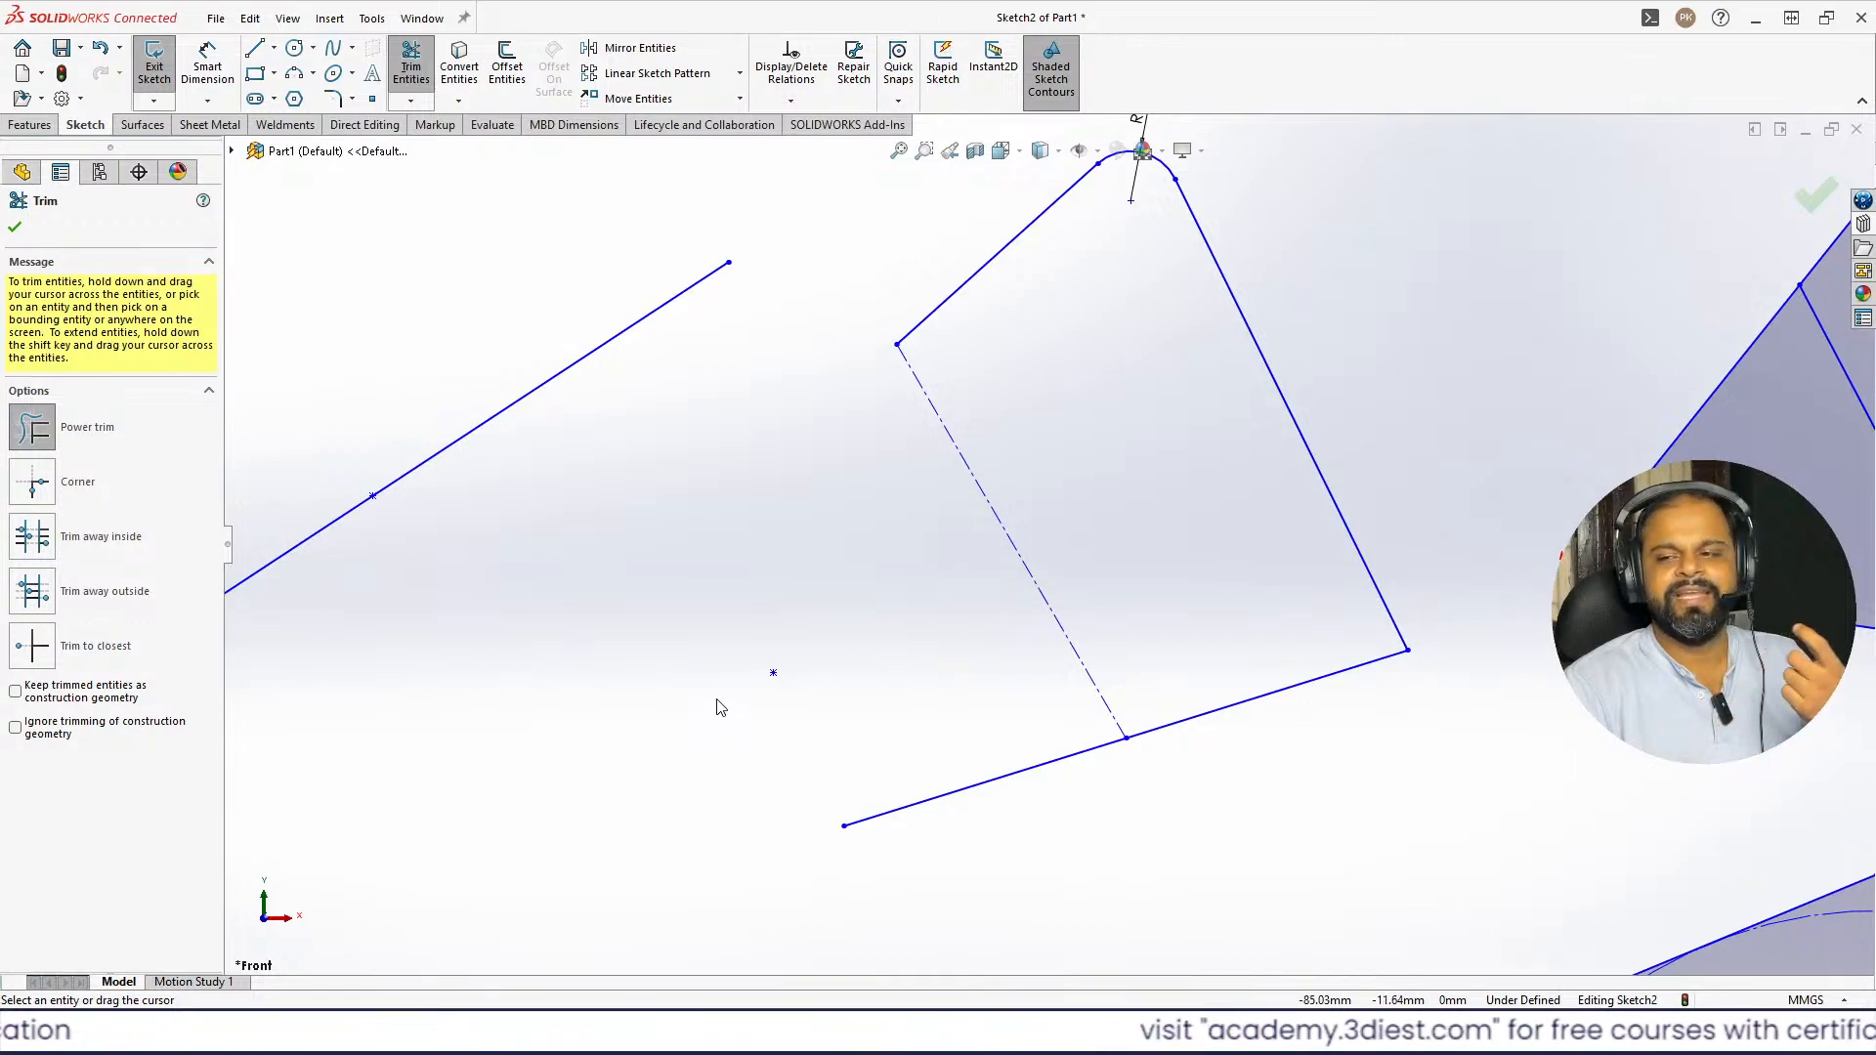
pyautogui.scroll(5, 789, 622)
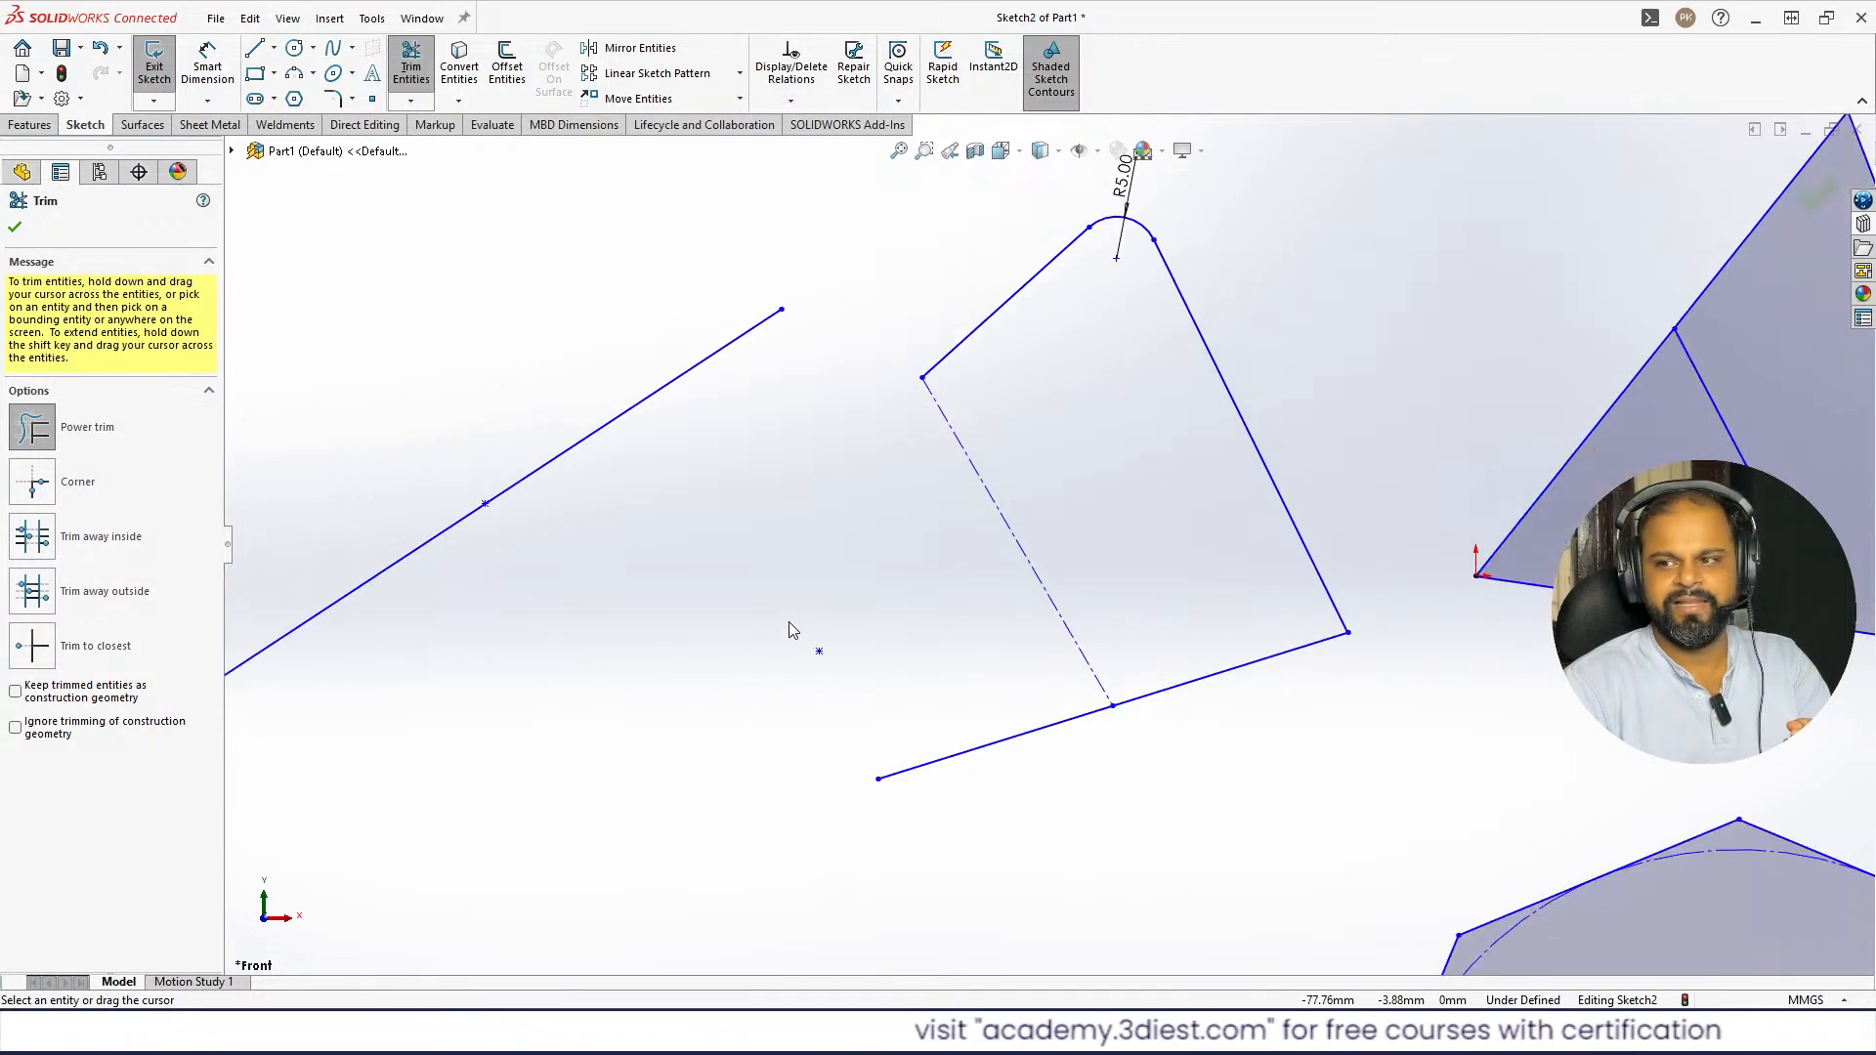
pyautogui.scroll(-3, 1091, 539)
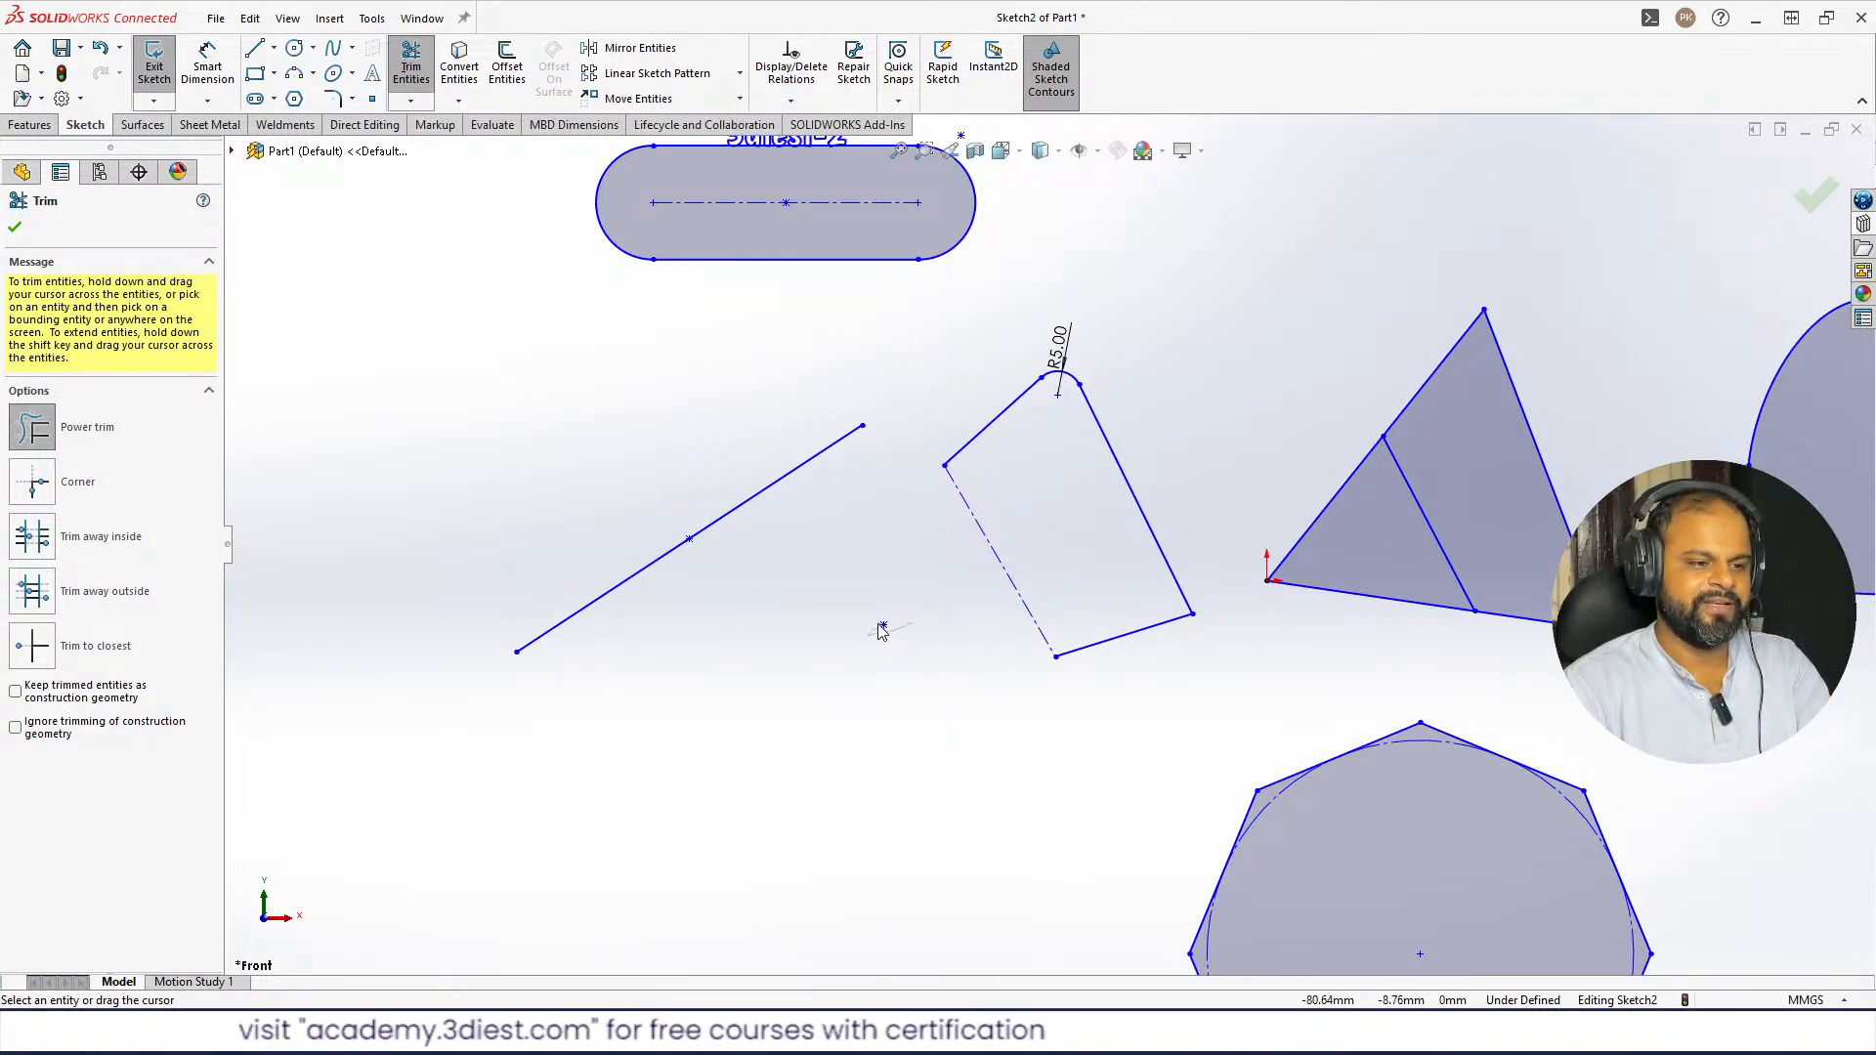
# - Power-trim the separate slanted line, plus the right edge and lower-edge portion beyond the dividing line of the triangle at the origin
pyautogui.moveTo(746, 472); pyautogui.dragTo(753, 555)
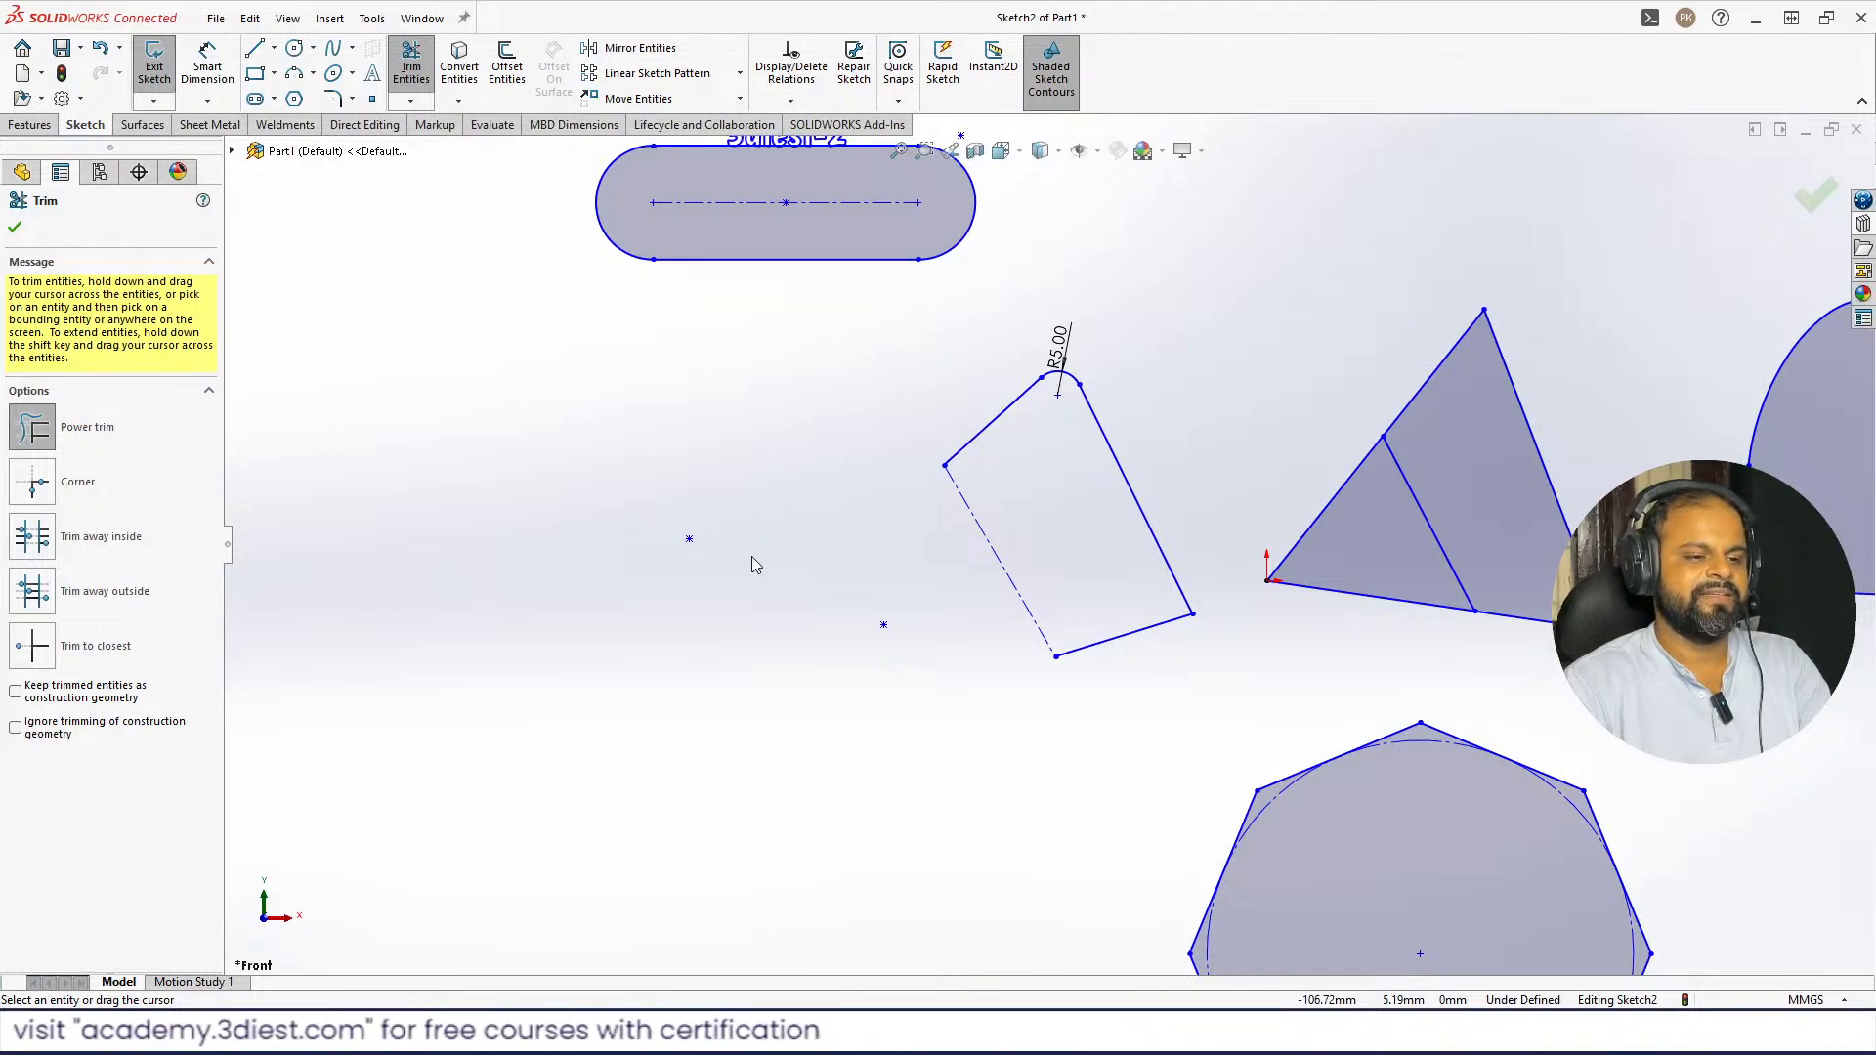
pyautogui.scroll(1, 1005, 529)
pyautogui.scroll(-3, 1387, 456)
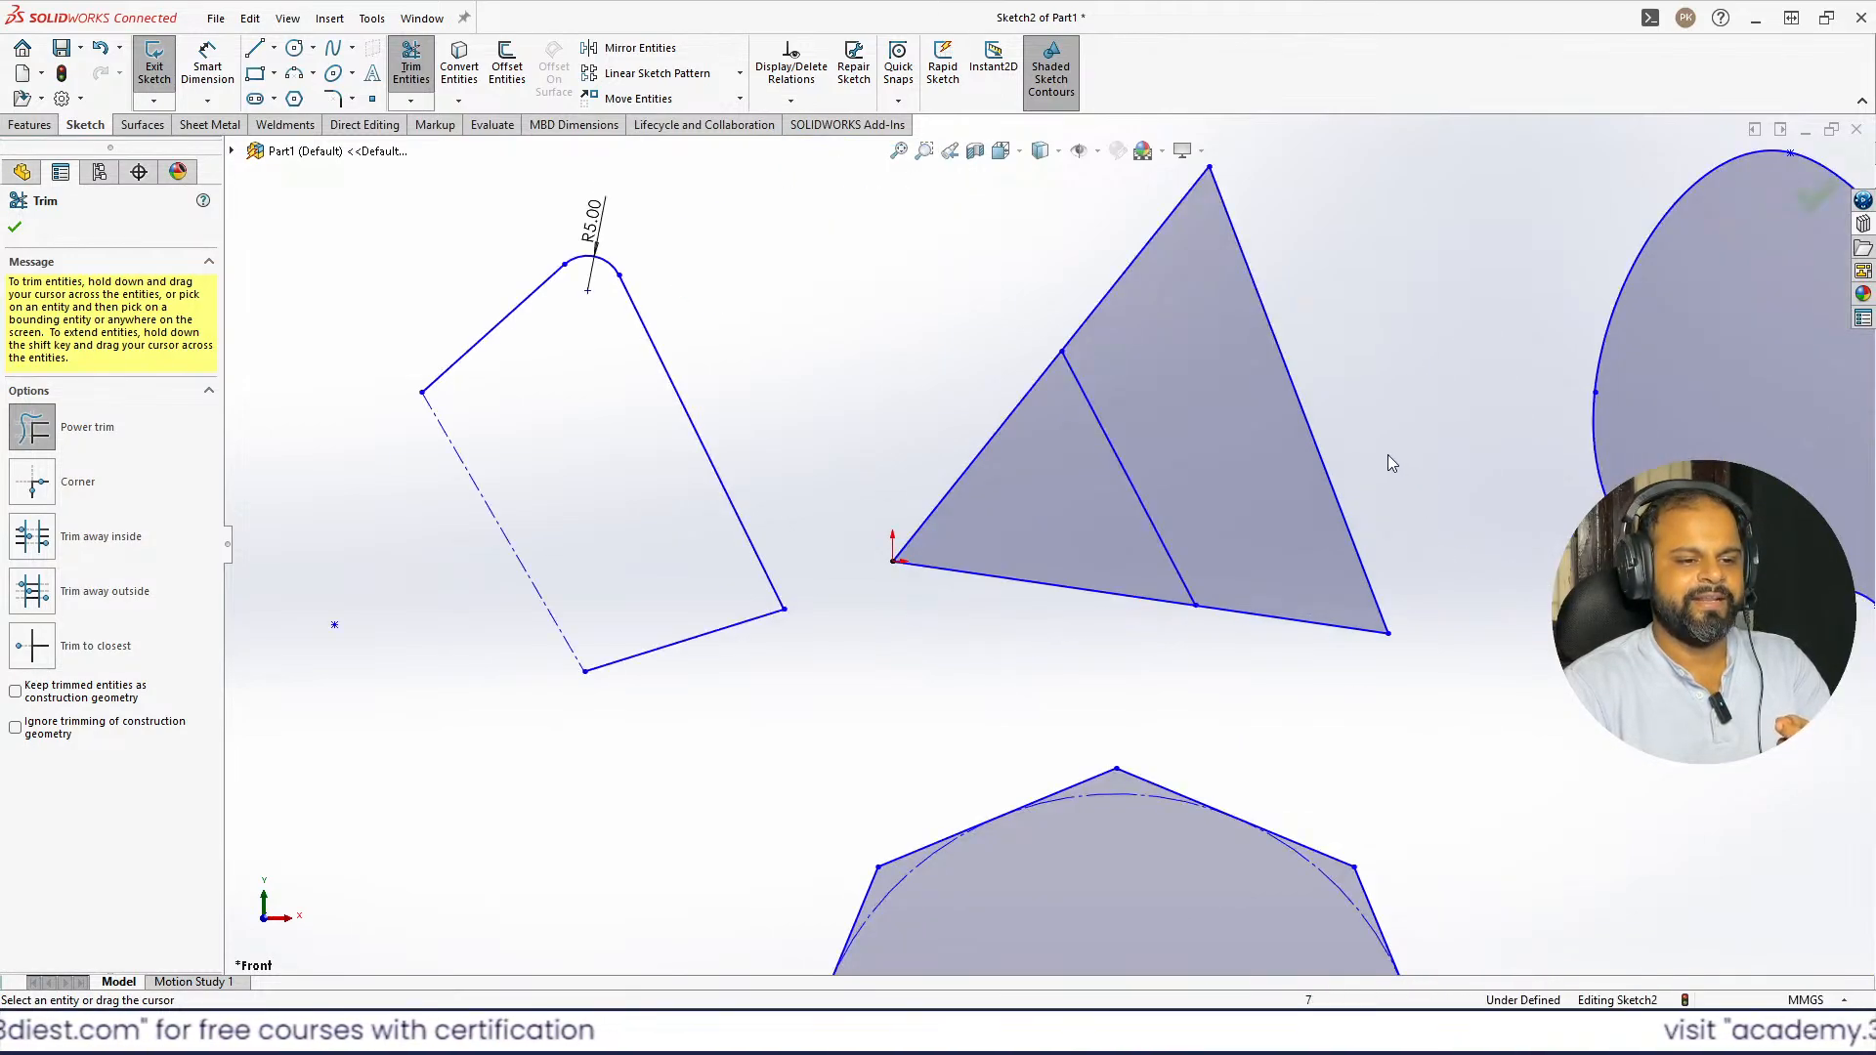
pyautogui.moveTo(1387, 456); pyautogui.dragTo(1313, 670)
# - Power-trim the left corner of the small triangle back to its inscribed construction circle
pyautogui.scroll(5, 1099, 425)
pyautogui.scroll(1, 1239, 579)
pyautogui.scroll(-2, 1221, 708)
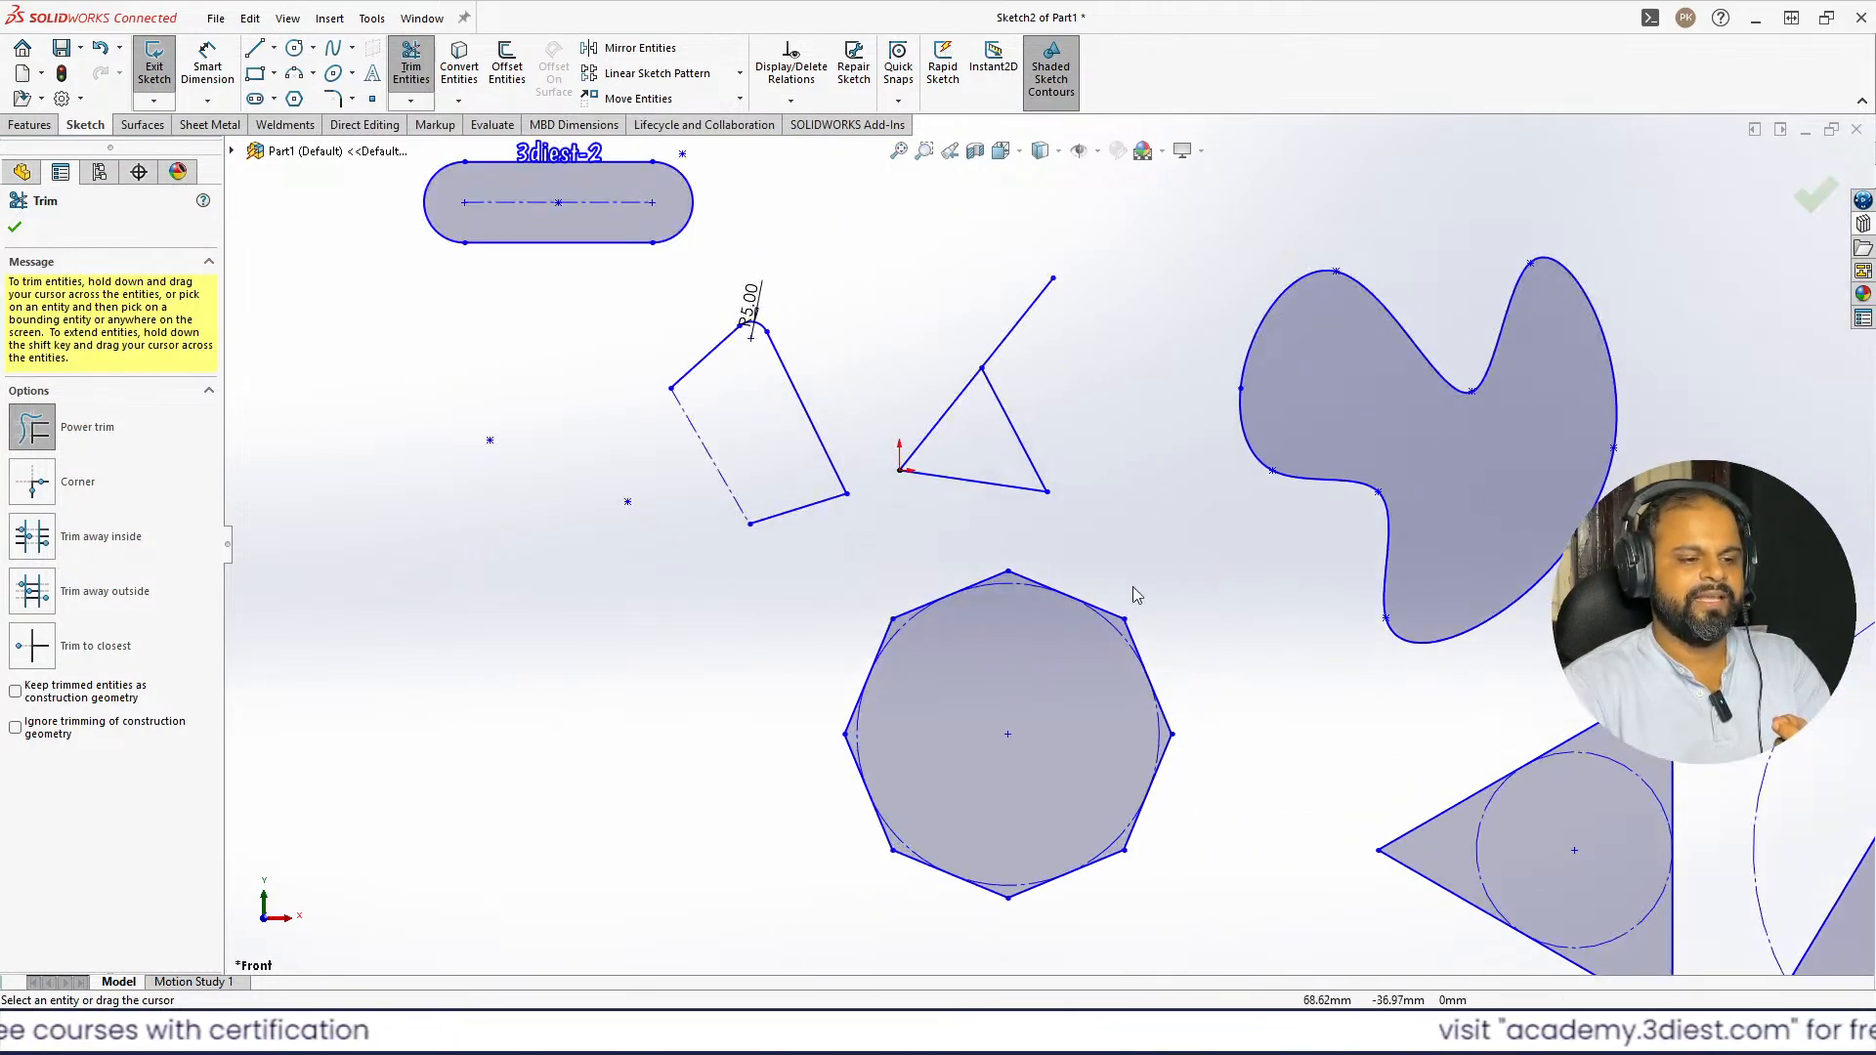
pyautogui.scroll(3, 1163, 674)
pyautogui.scroll(-4, 1306, 746)
pyautogui.scroll(-2, 1193, 436)
pyautogui.moveTo(1193, 437); pyautogui.dragTo(1183, 749)
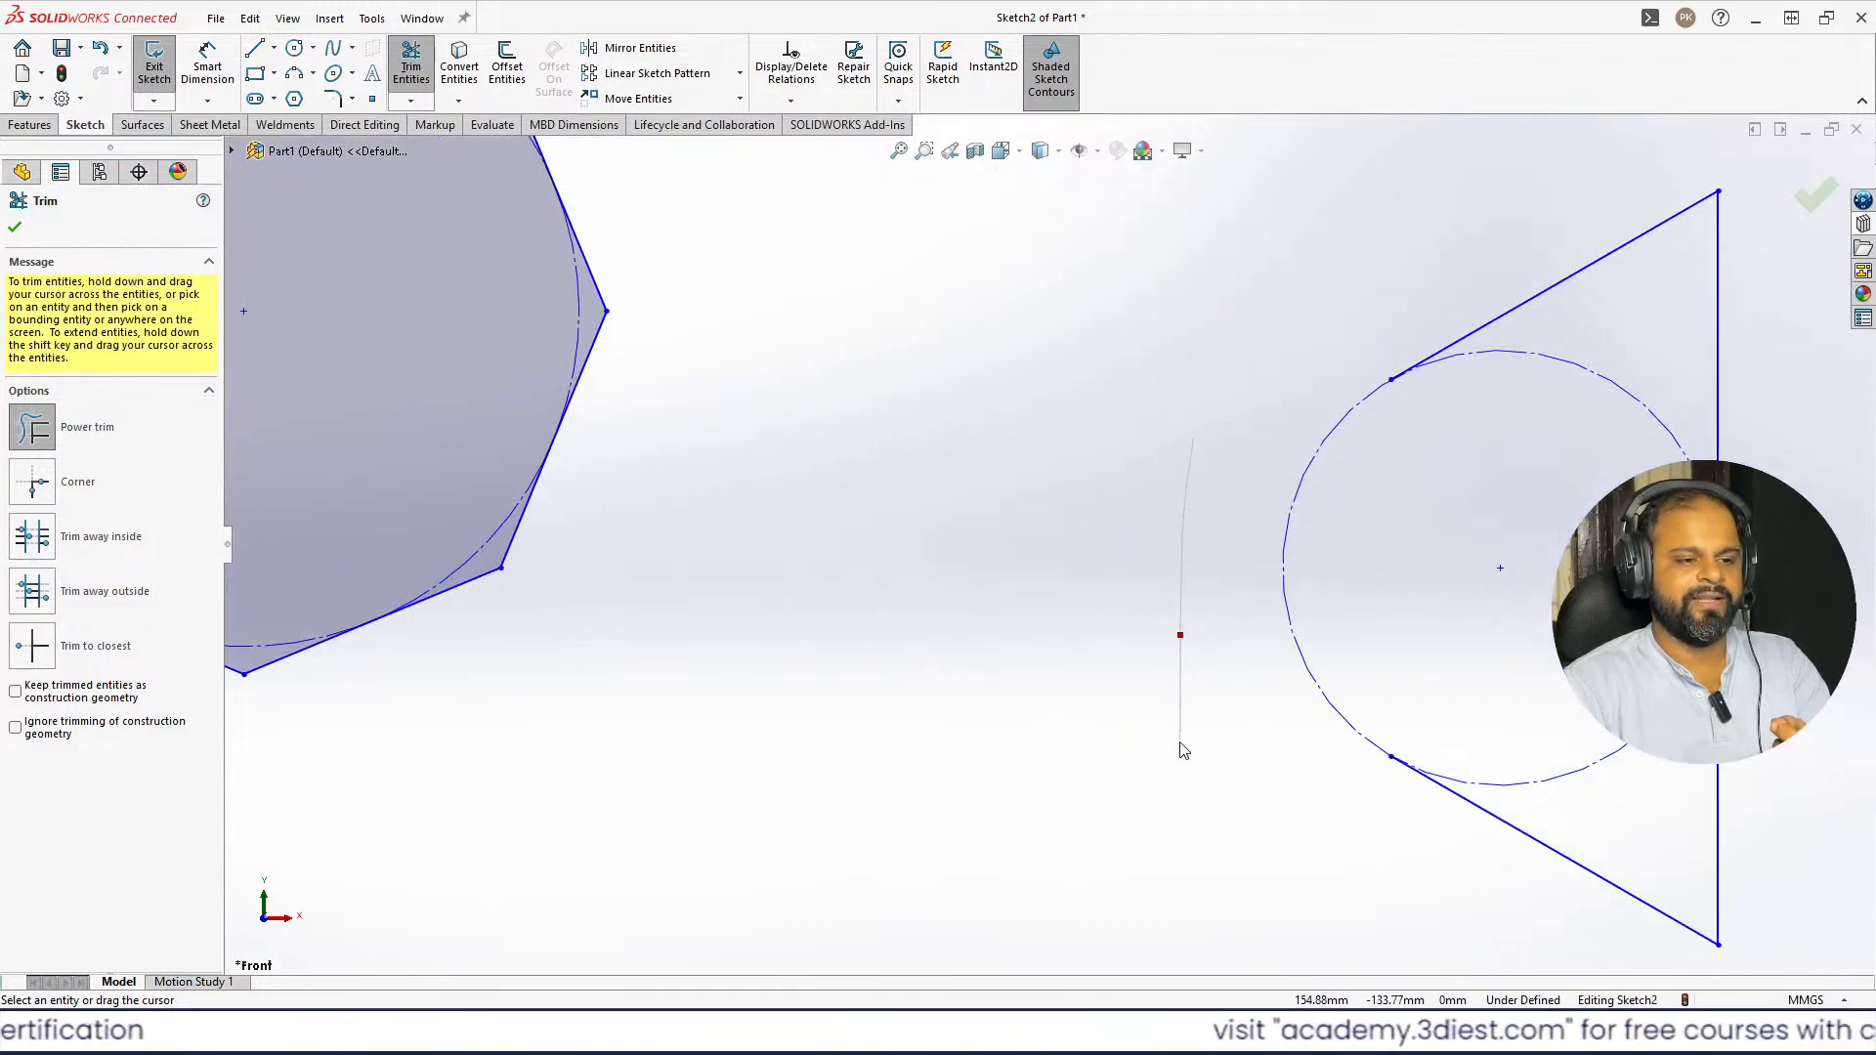
# - Power-trim the left and lower arcs of the large triangle's construction circle, and the upper corner lines of the small triangle
pyautogui.scroll(5, 1171, 735)
pyautogui.scroll(-4, 1227, 567)
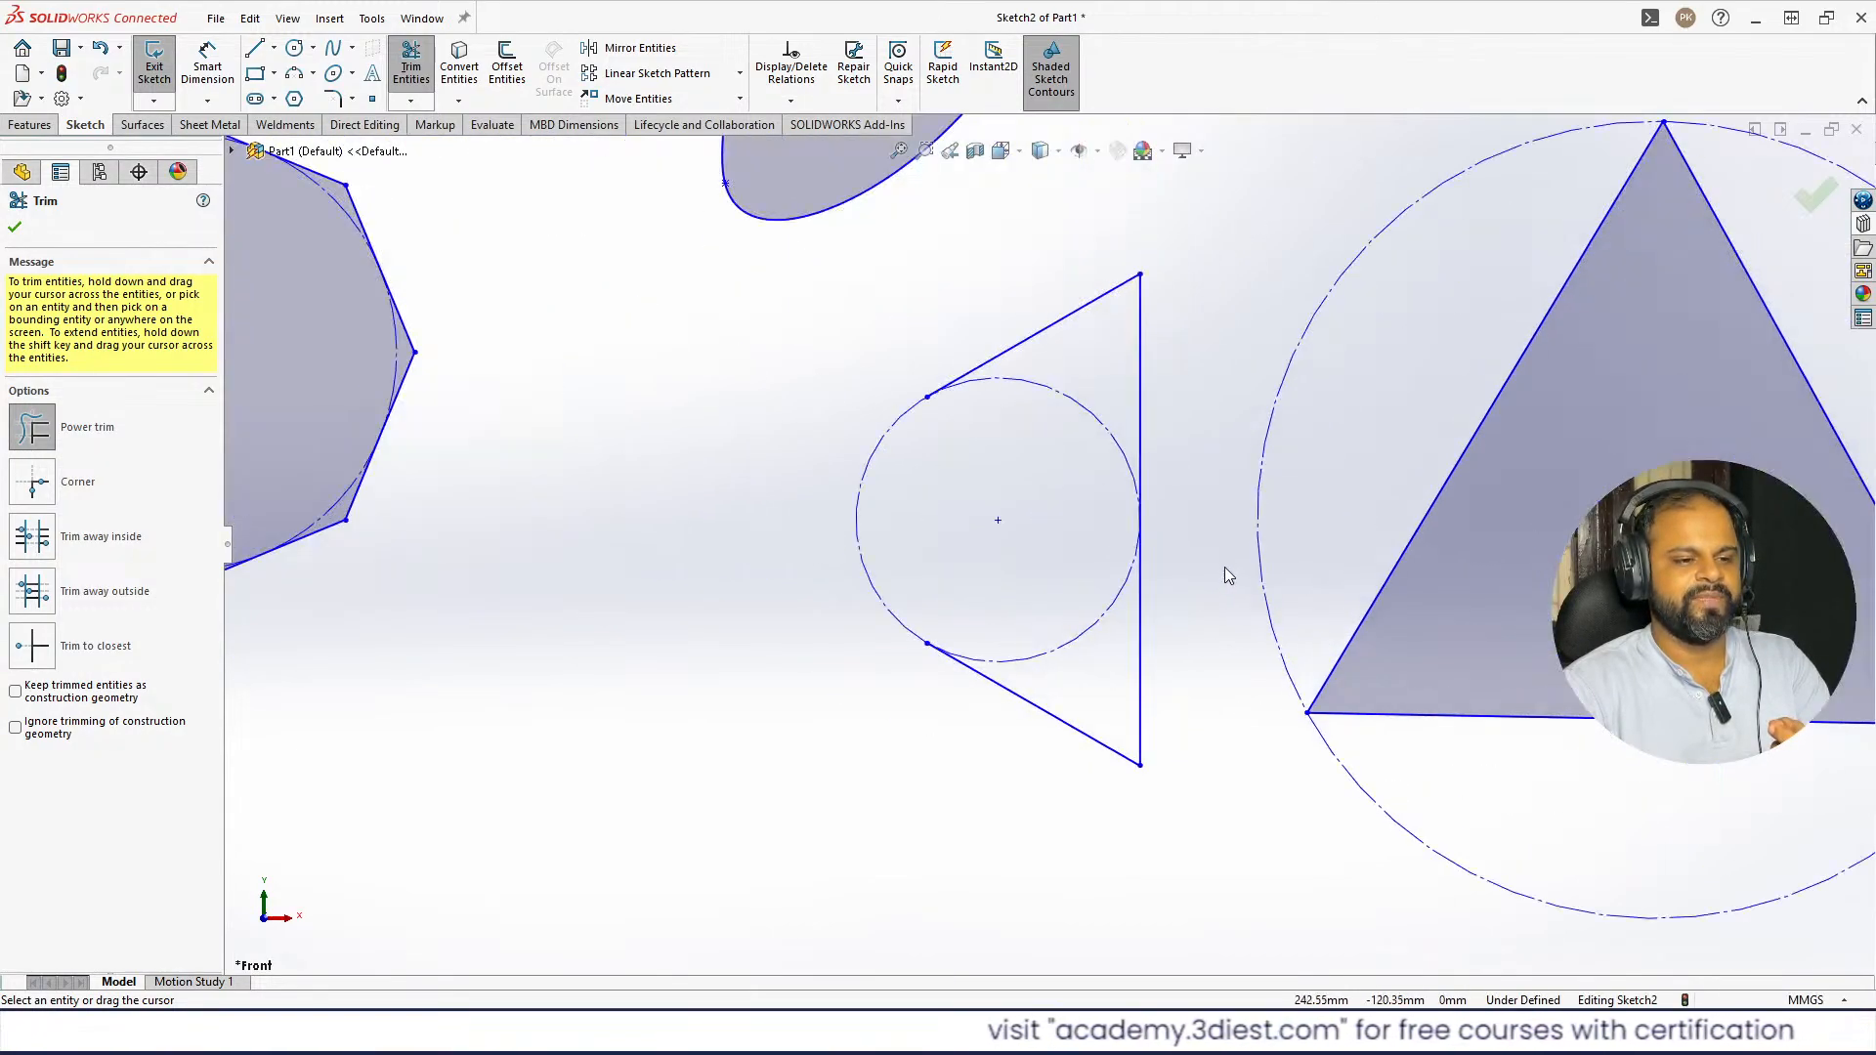
pyautogui.scroll(3, 1239, 507)
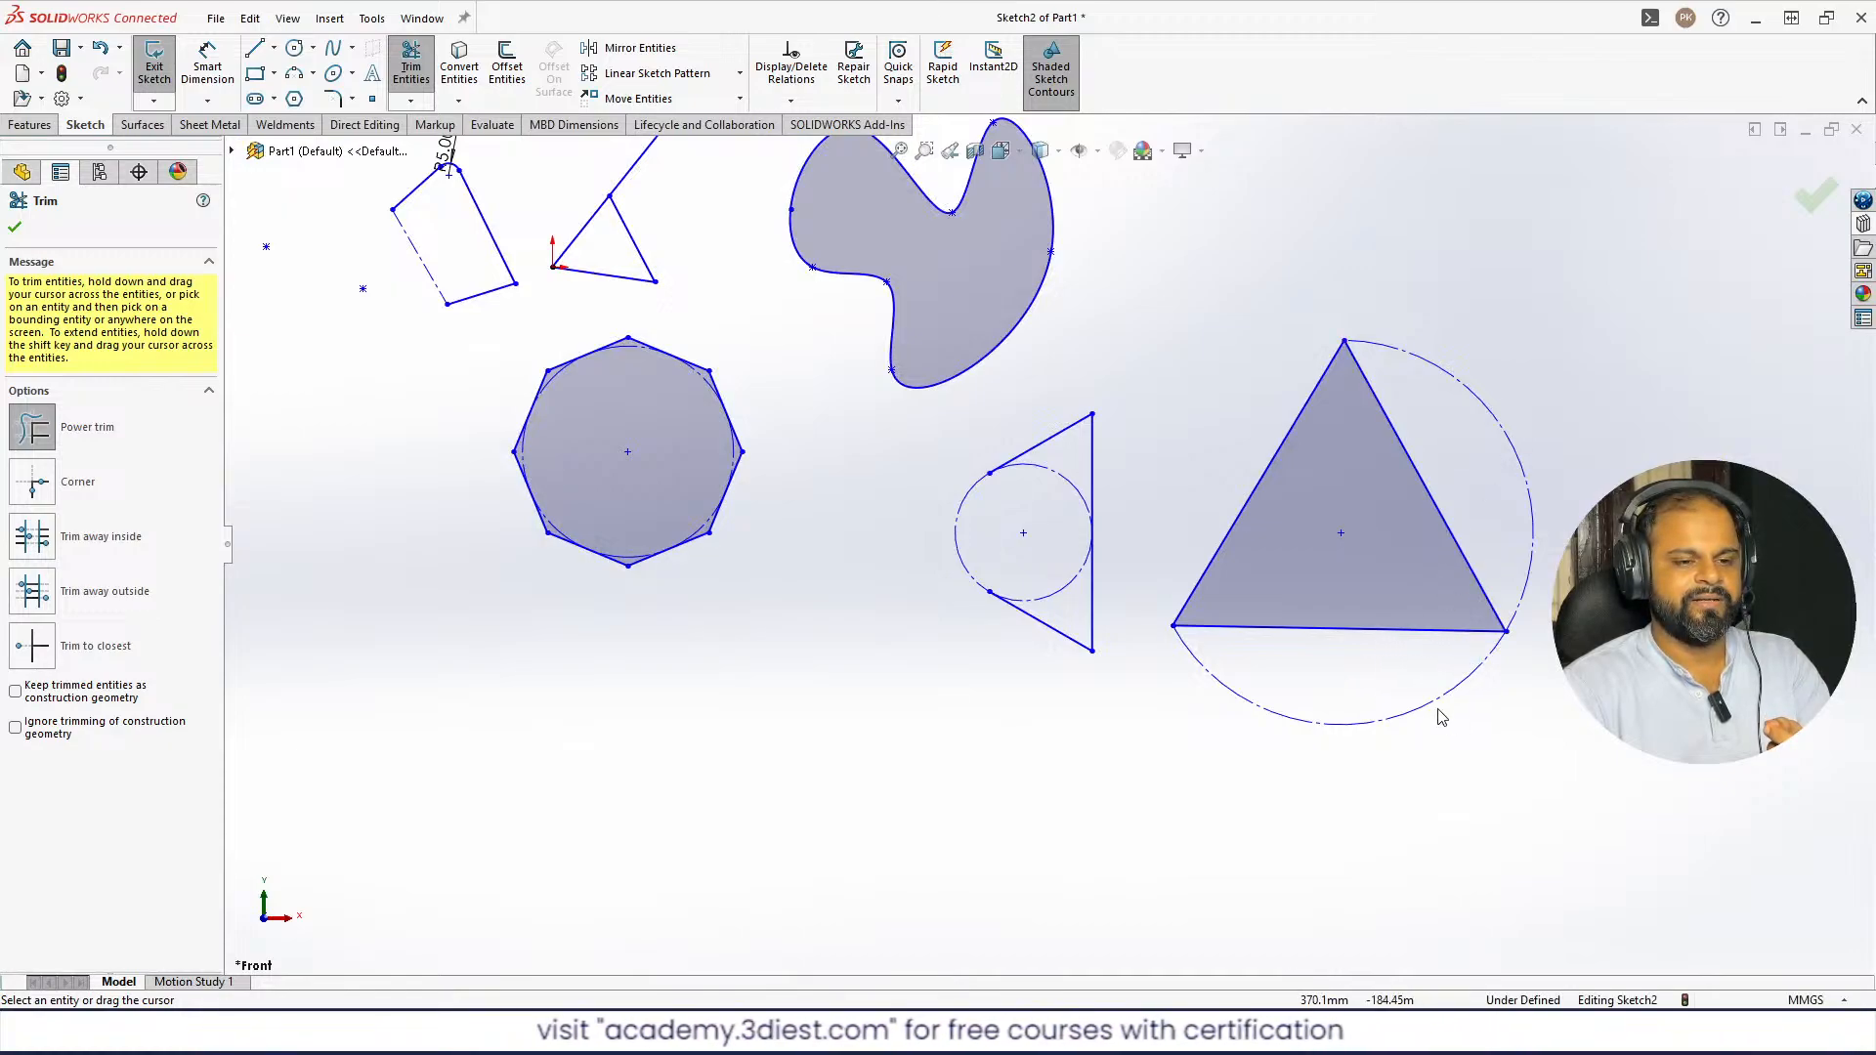
pyautogui.scroll(3, 1046, 547)
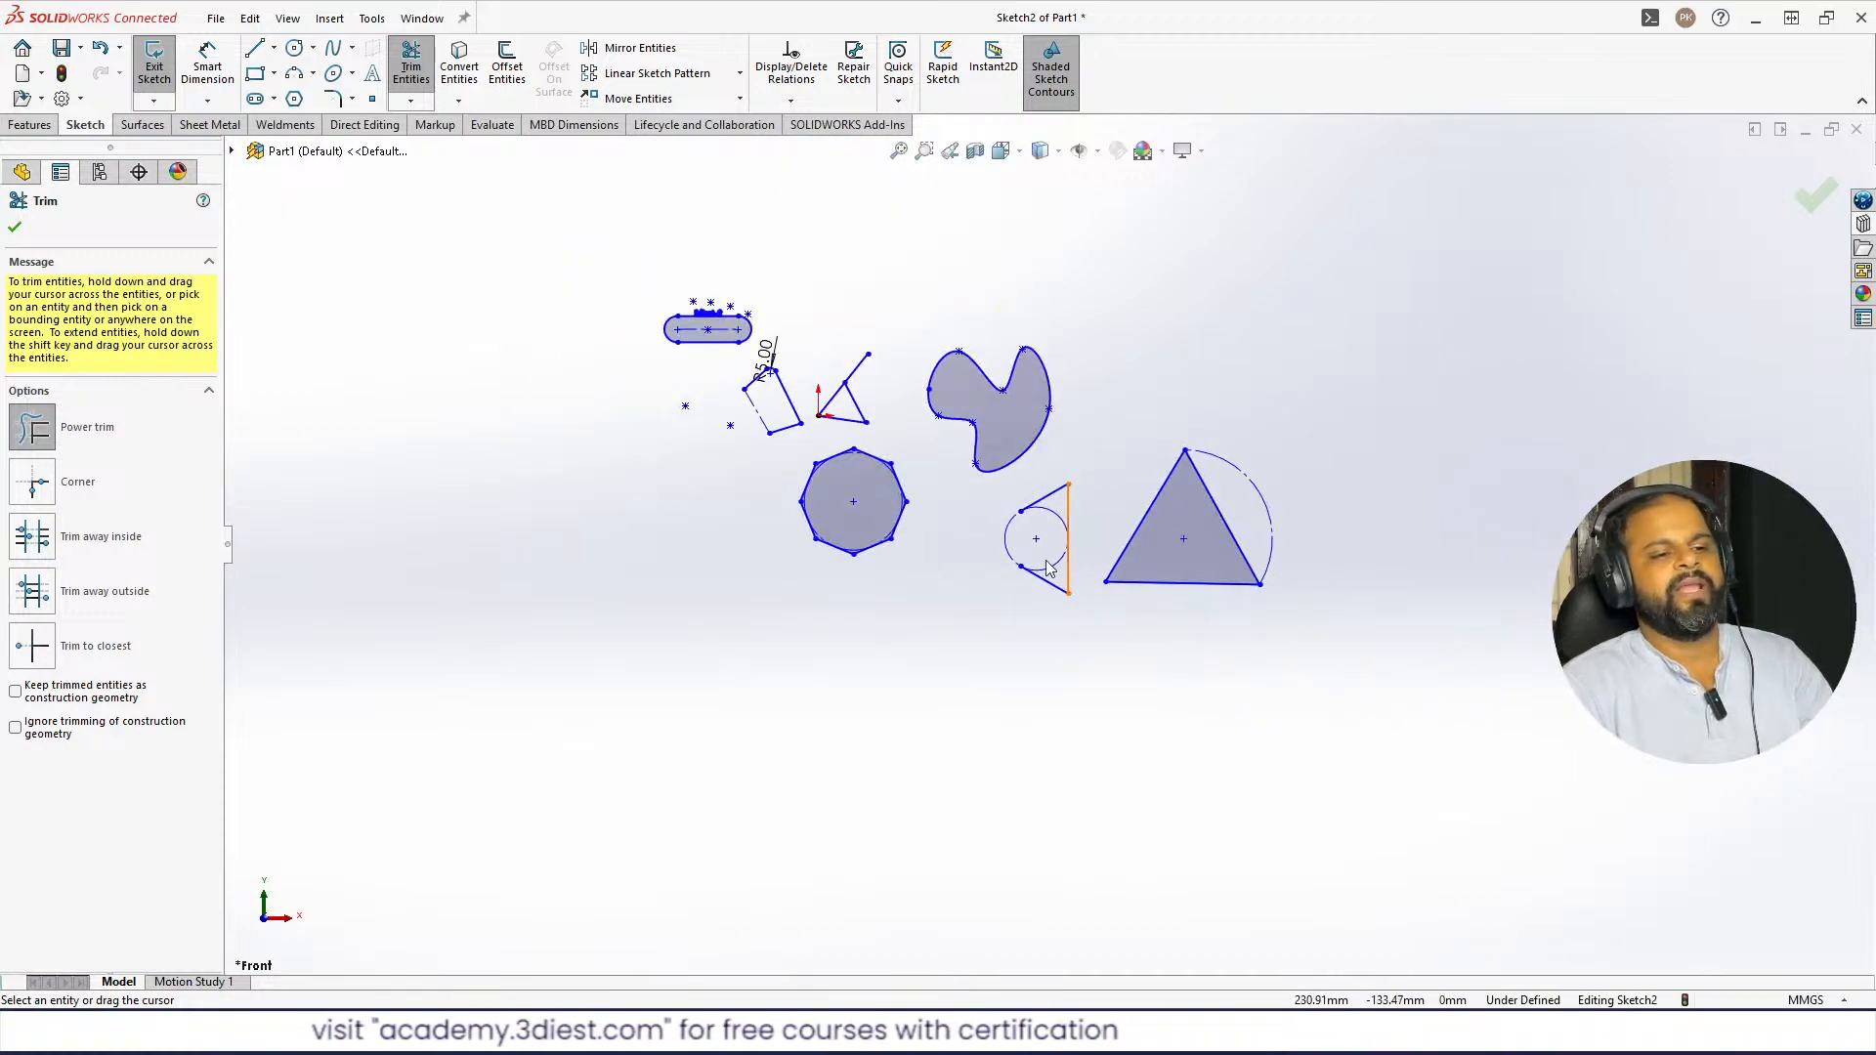
pyautogui.scroll(-2, 1059, 407)
pyautogui.scroll(-1, 983, 559)
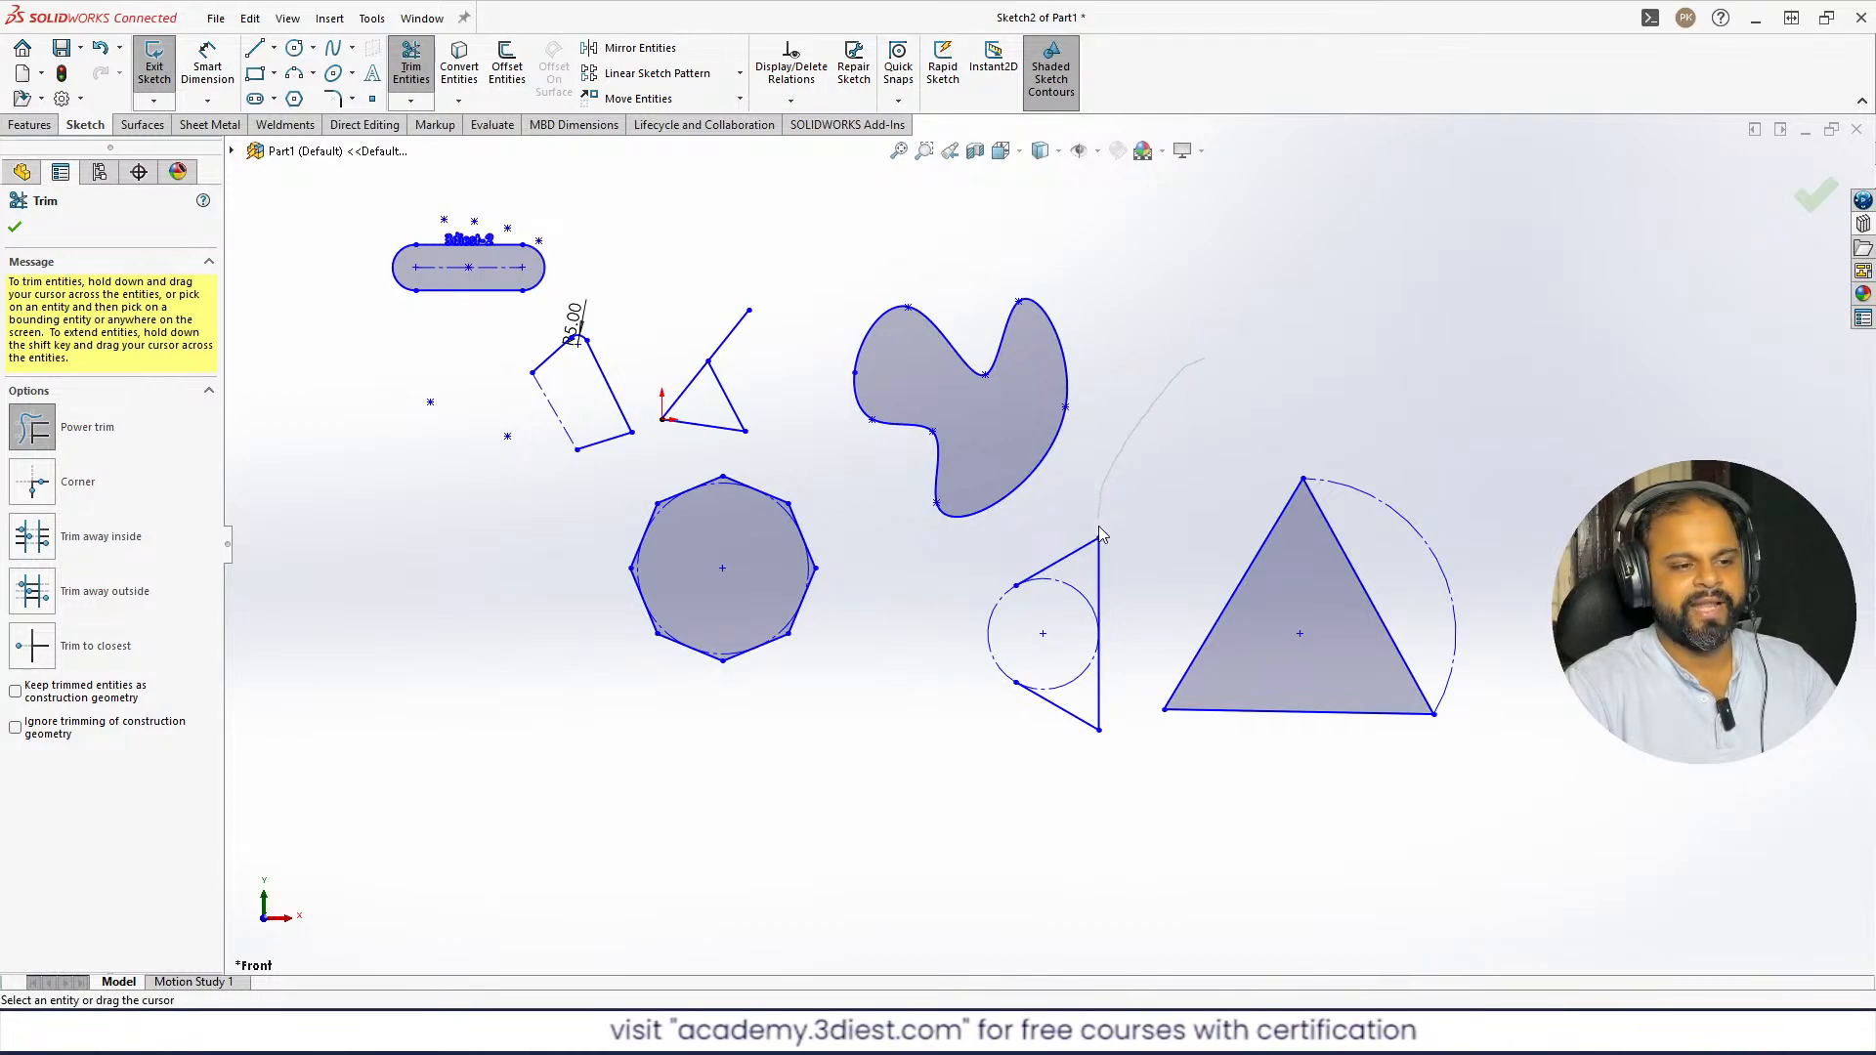
pyautogui.moveTo(1075, 552); pyautogui.dragTo(1065, 545)
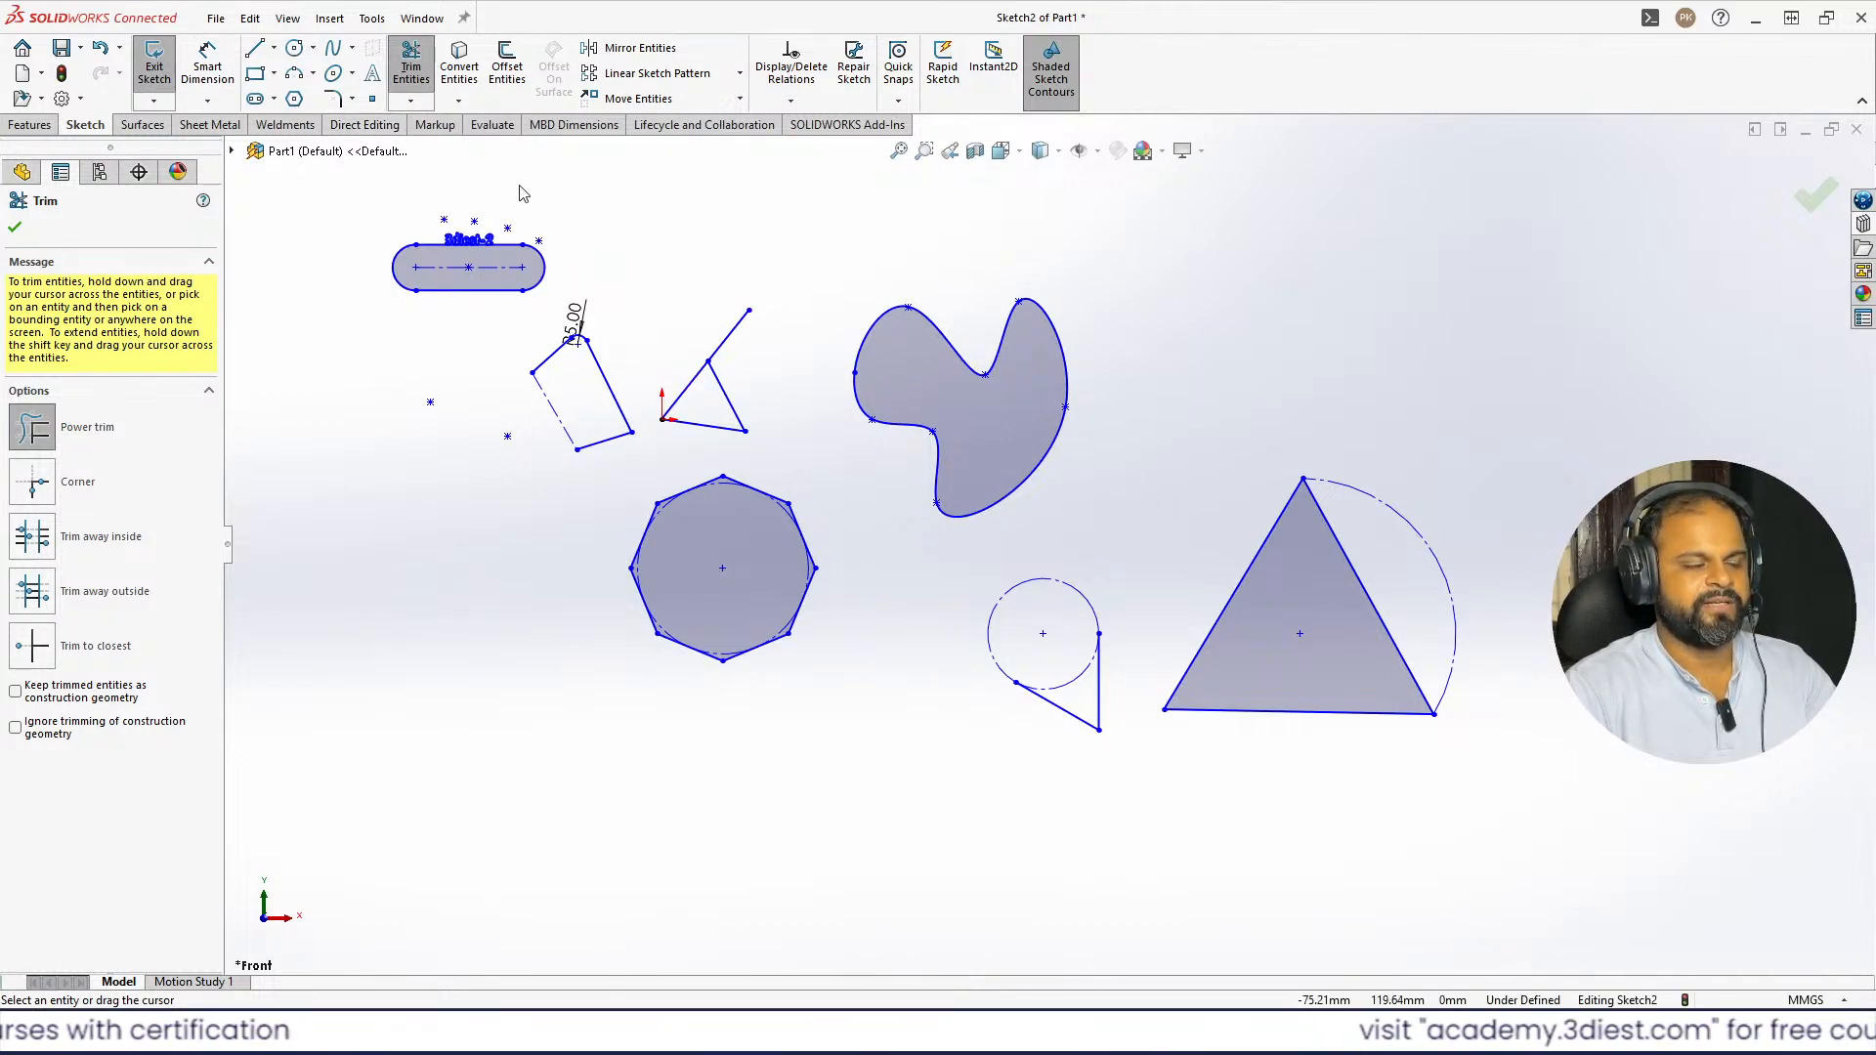
# - Use Extend Entities to lengthen the small triangle's slanted lower line until it meets the octagon
pyautogui.click(411, 100)
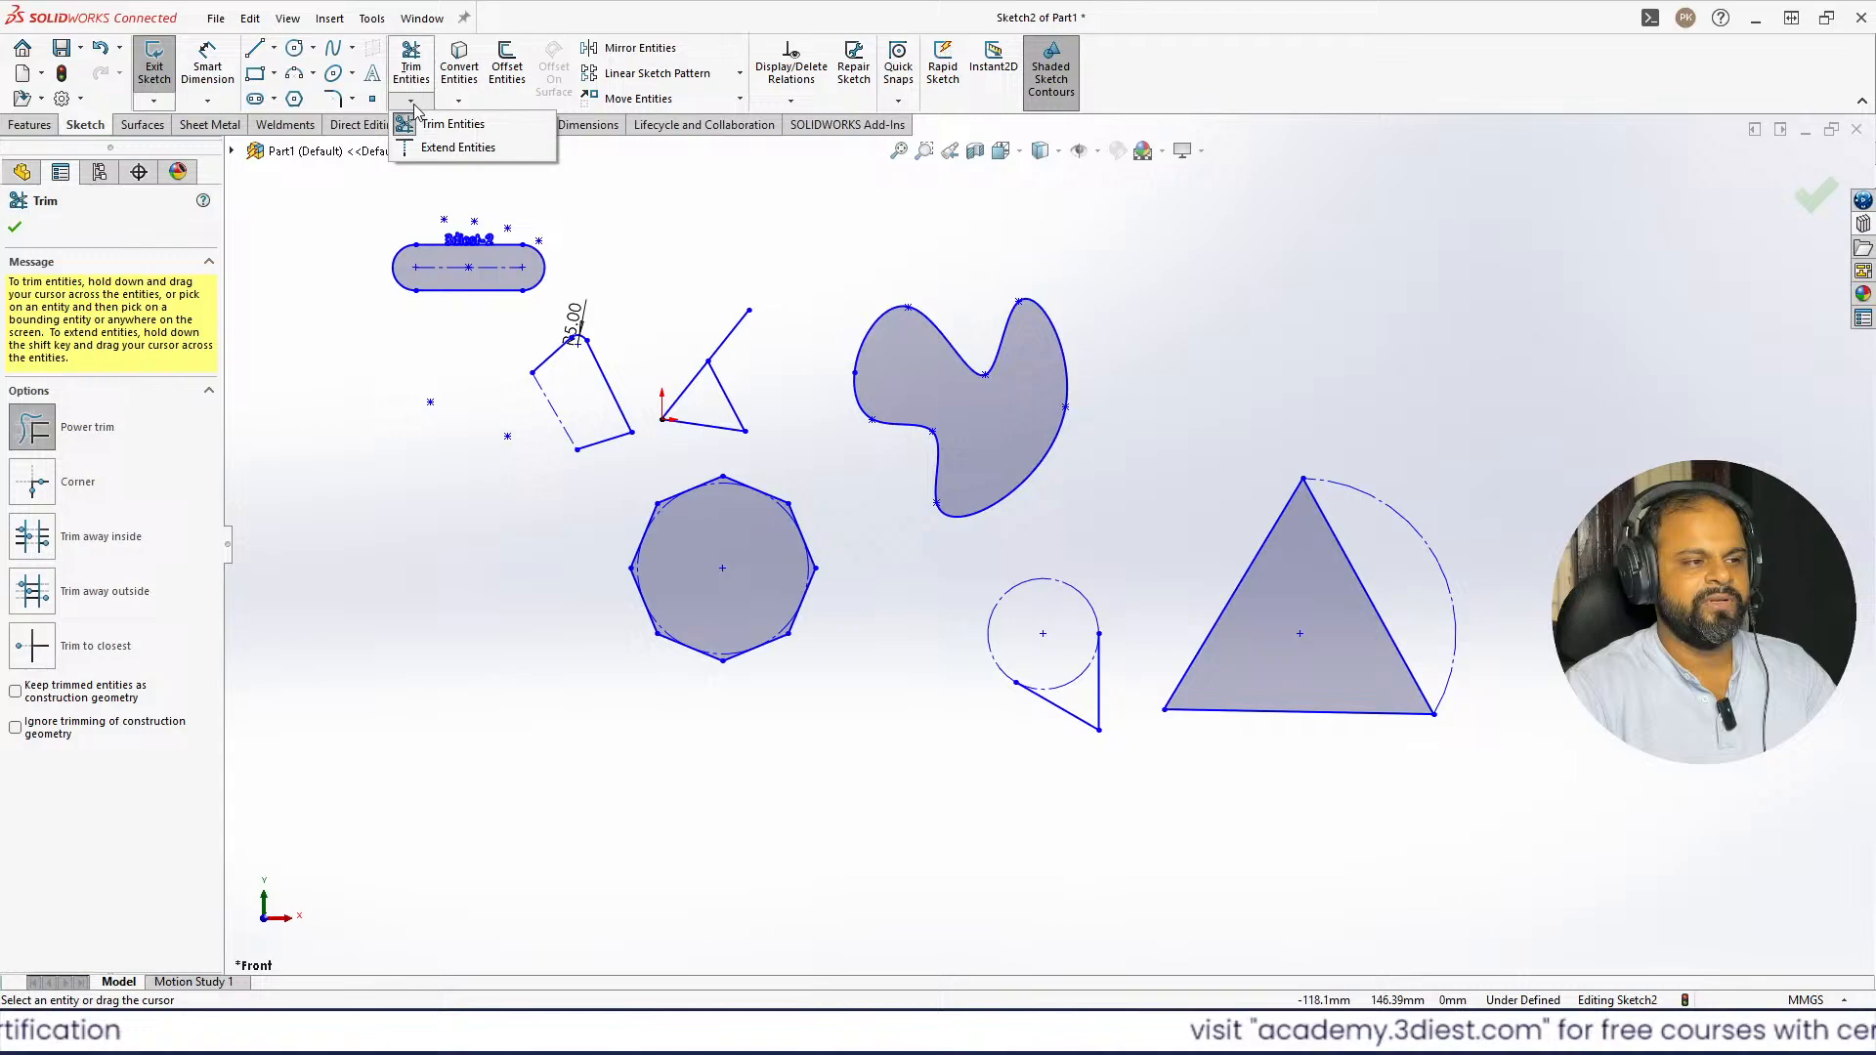
pyautogui.click(447, 149)
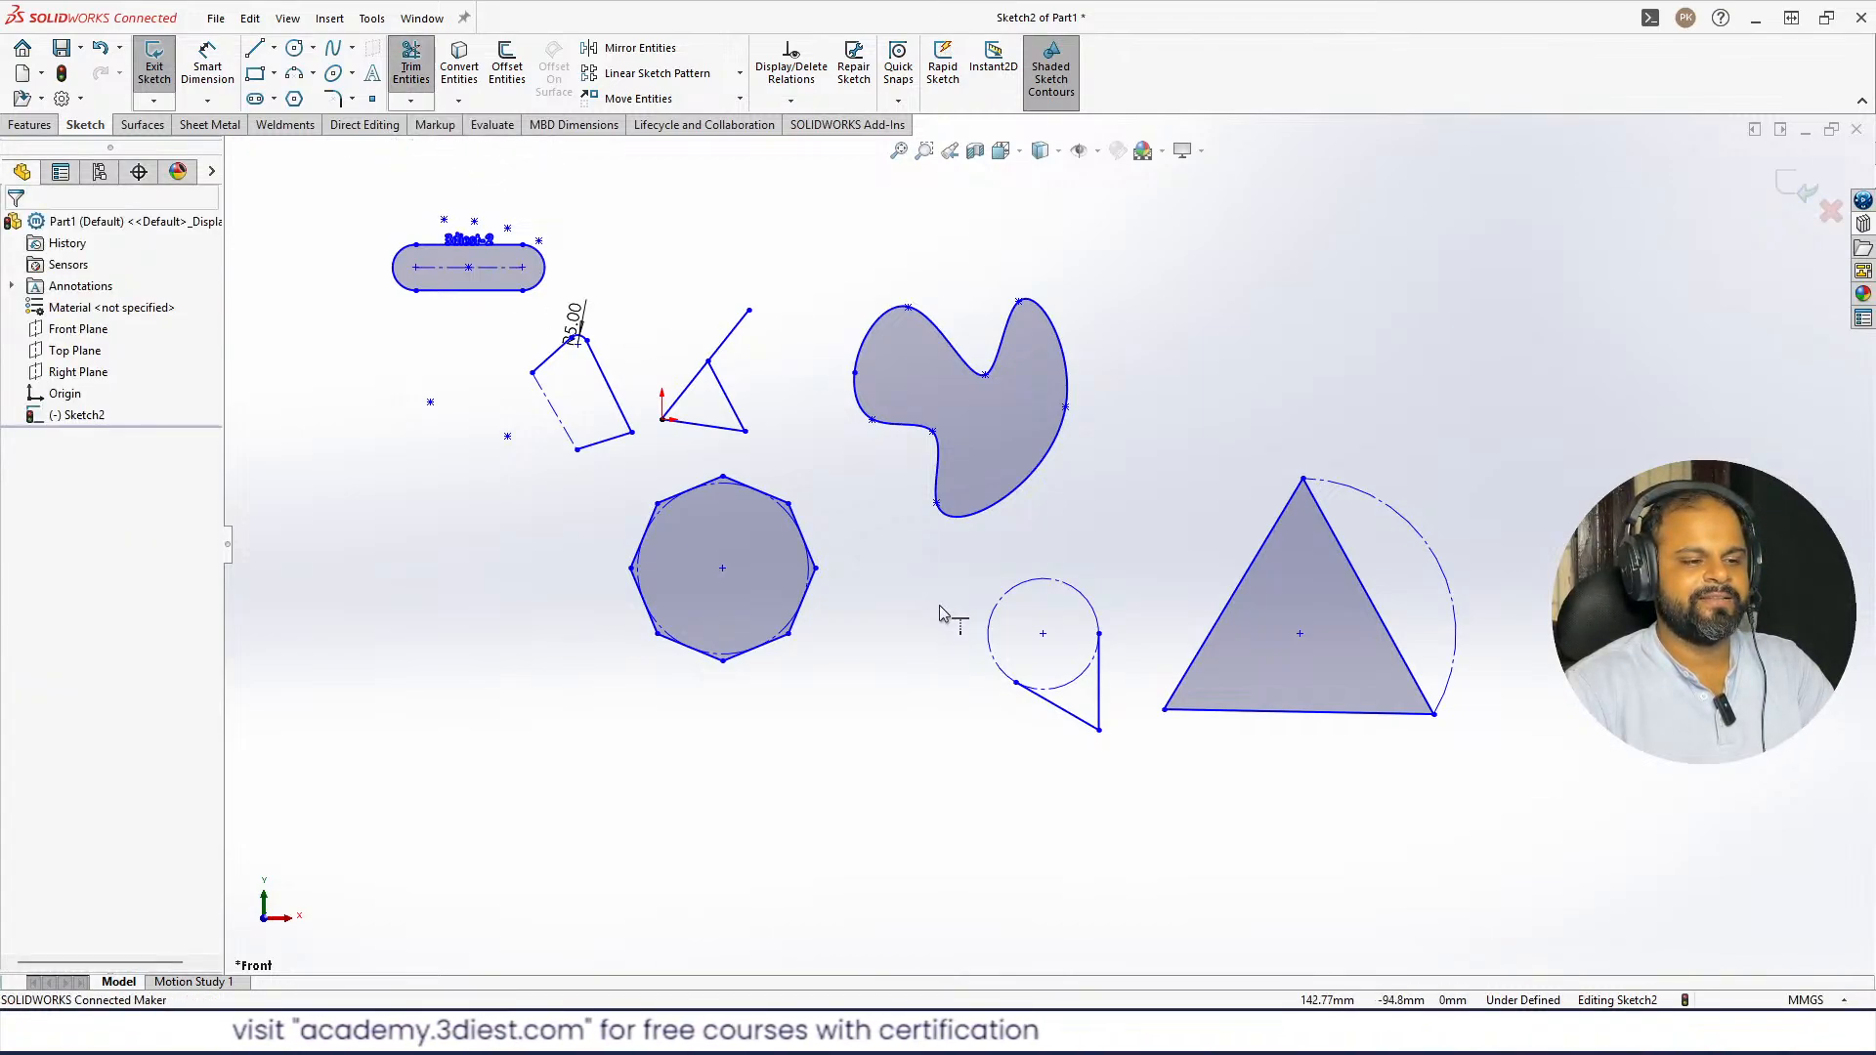
pyautogui.scroll(-3, 1122, 653)
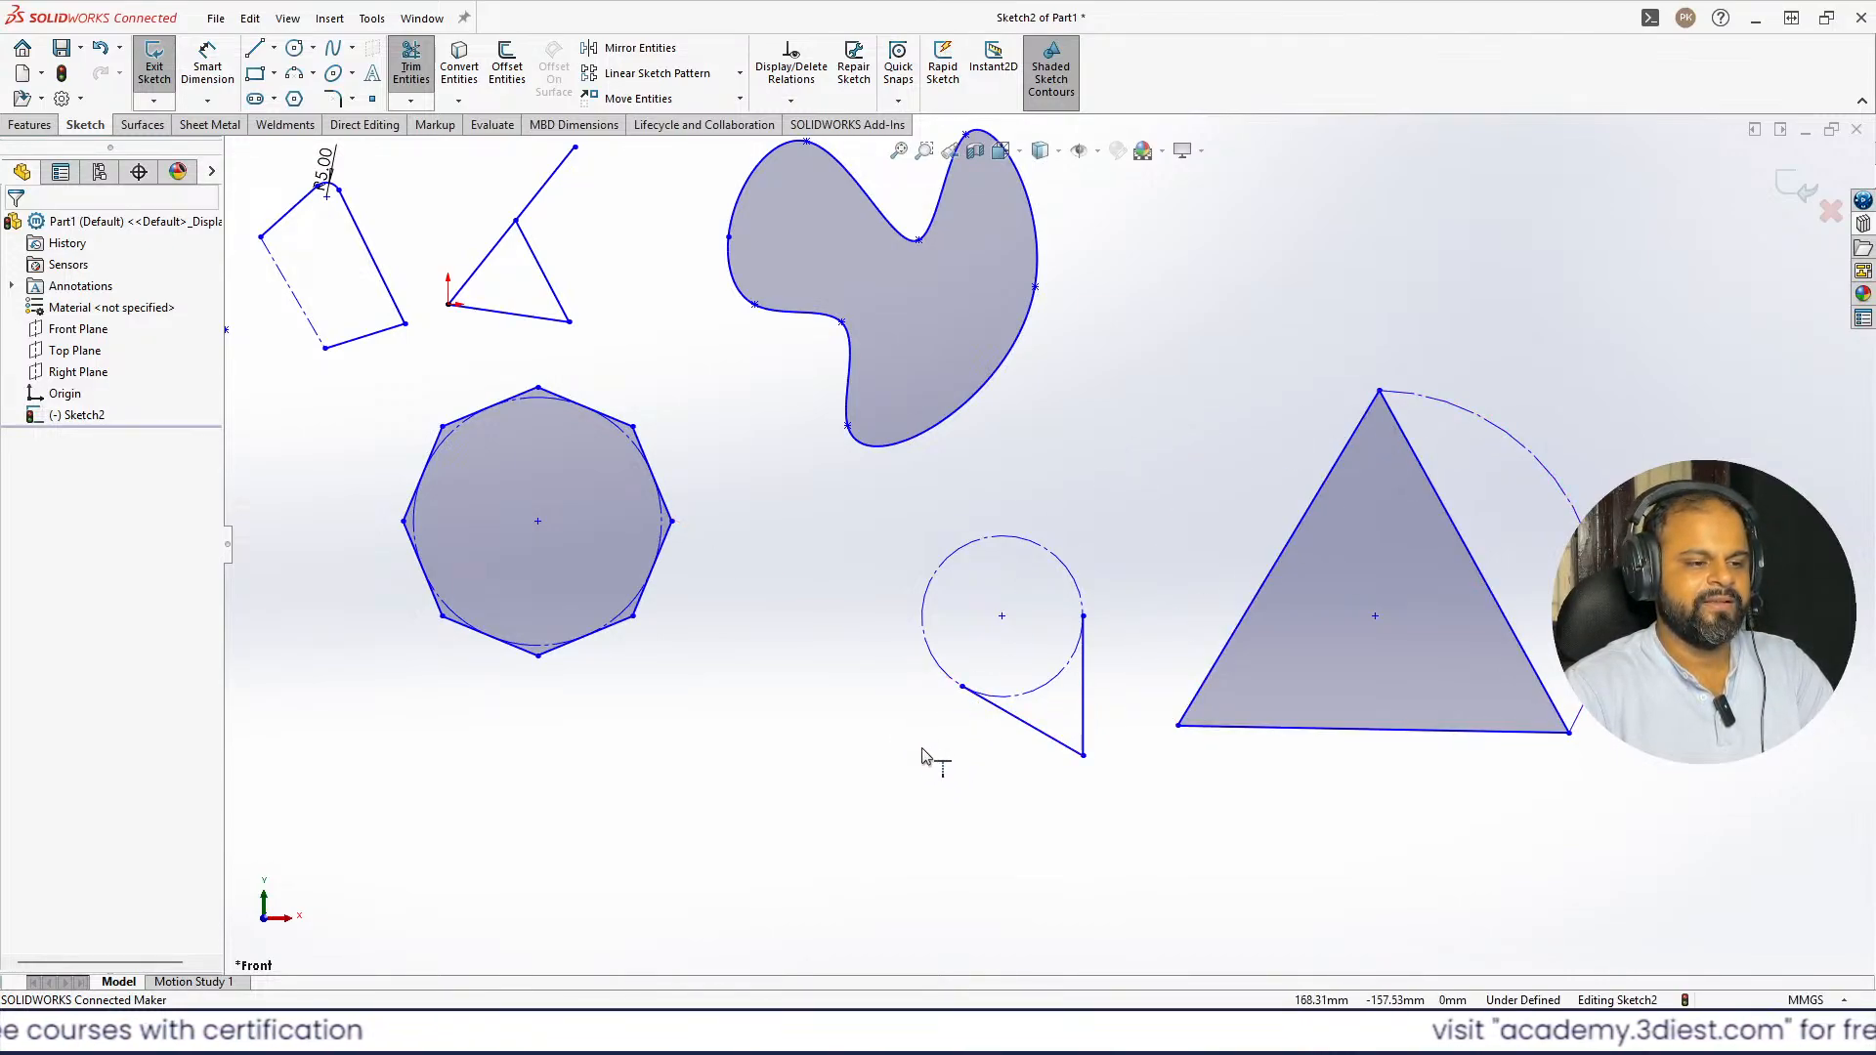
pyautogui.click(996, 717)
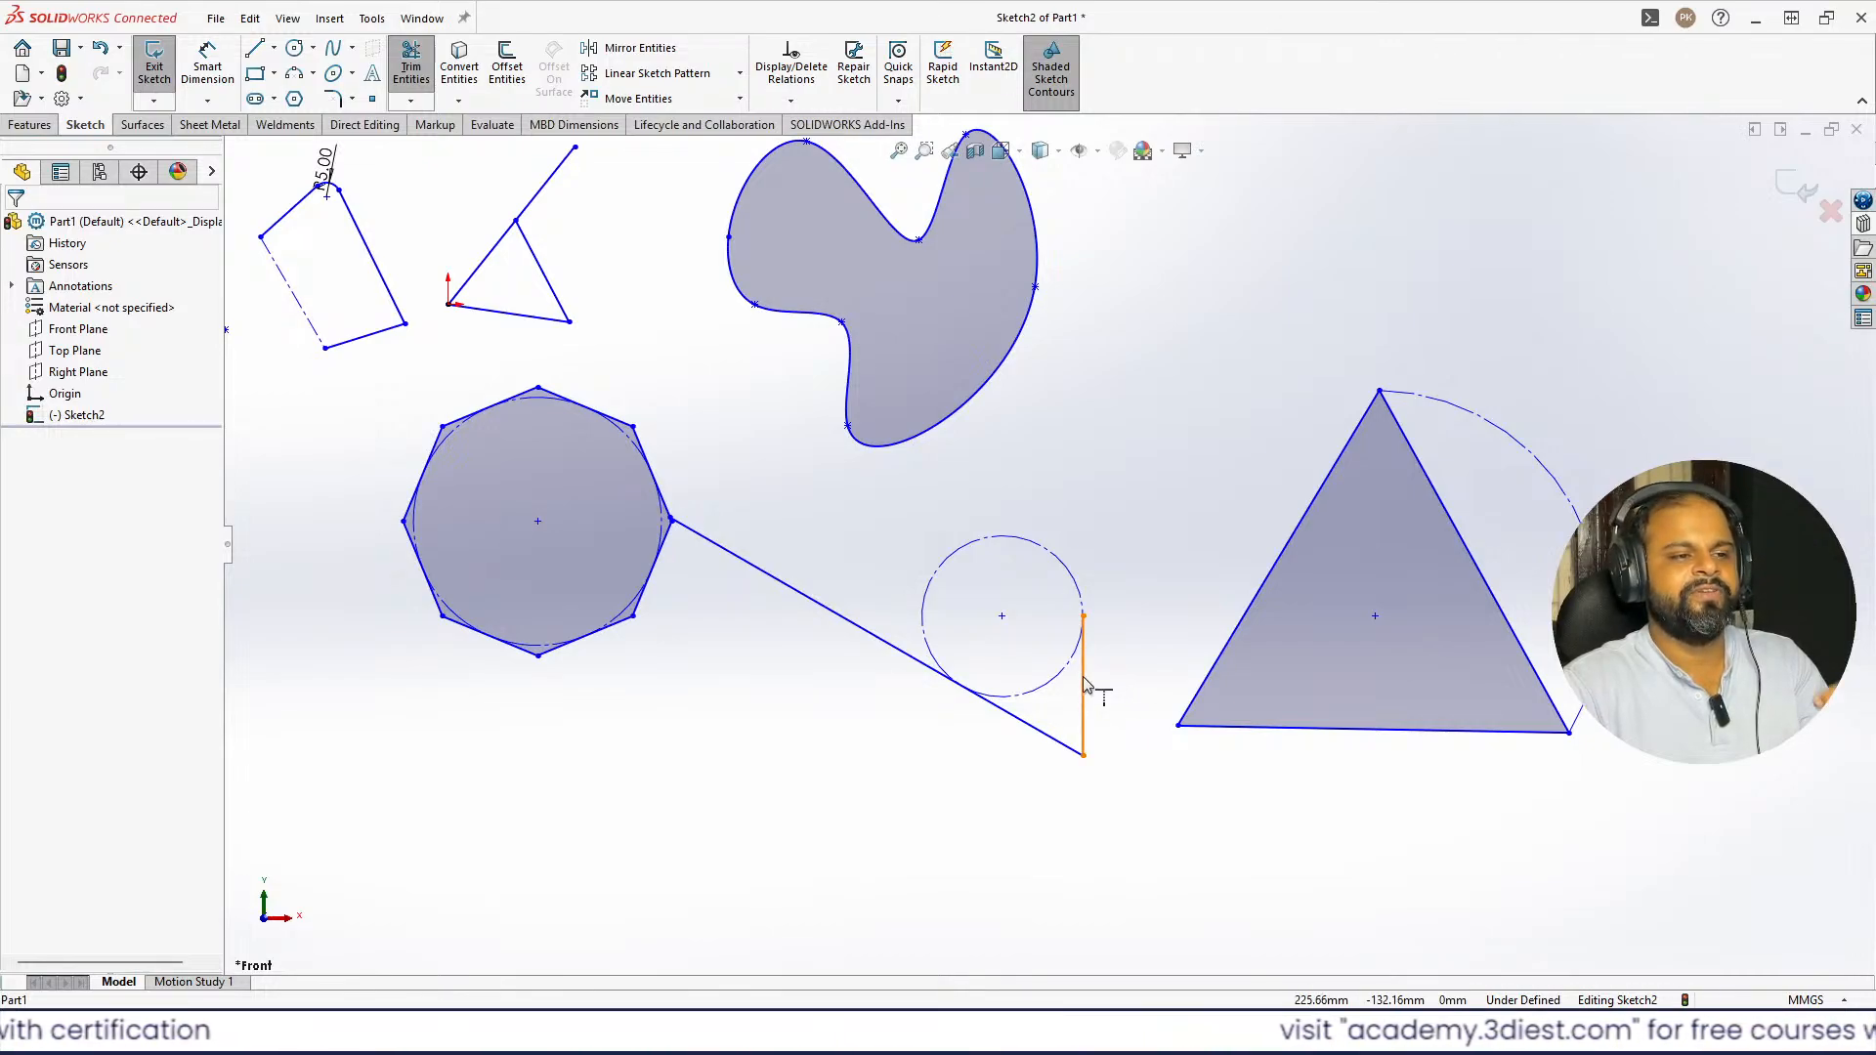
# - Draw a horizontal line about 101.7 mm long above the closed spline, passing over the small triangle's vertical line
pyautogui.scroll(3, 1083, 695)
pyautogui.scroll(-1, 1098, 509)
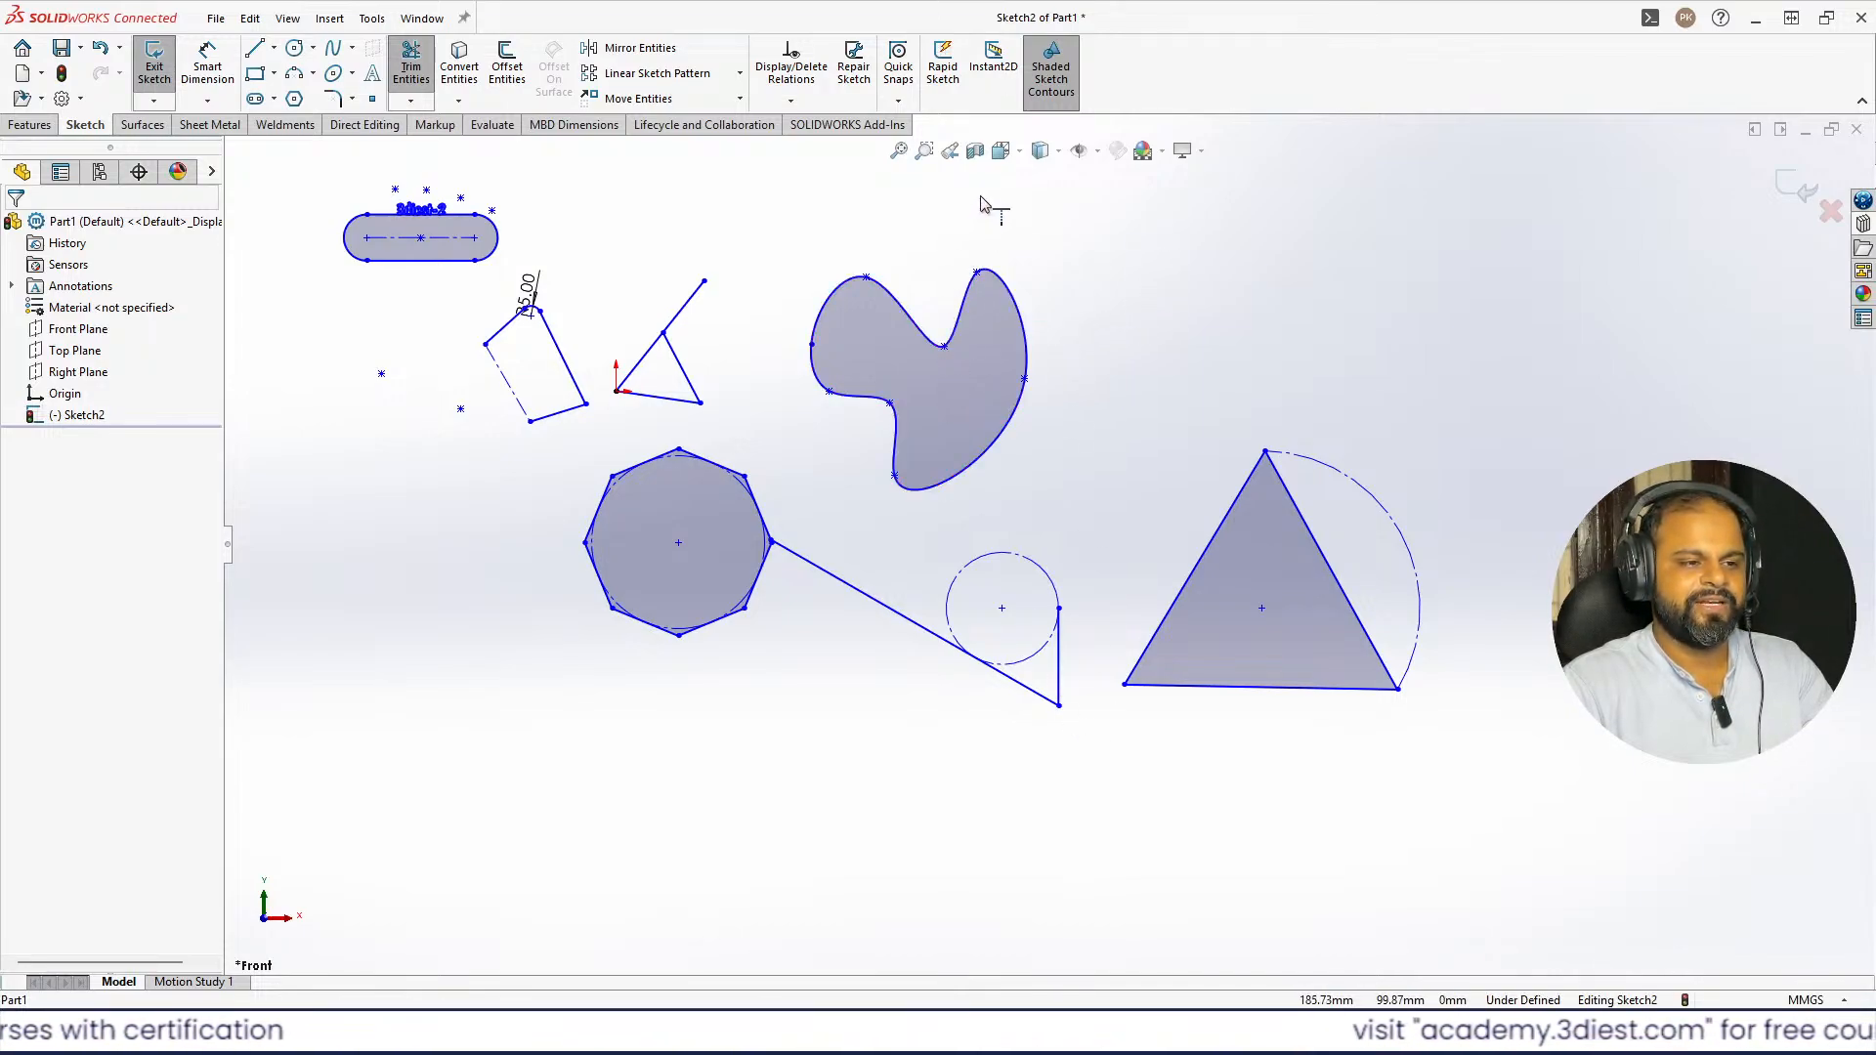
pyautogui.press('Escape')
pyautogui.click(260, 52)
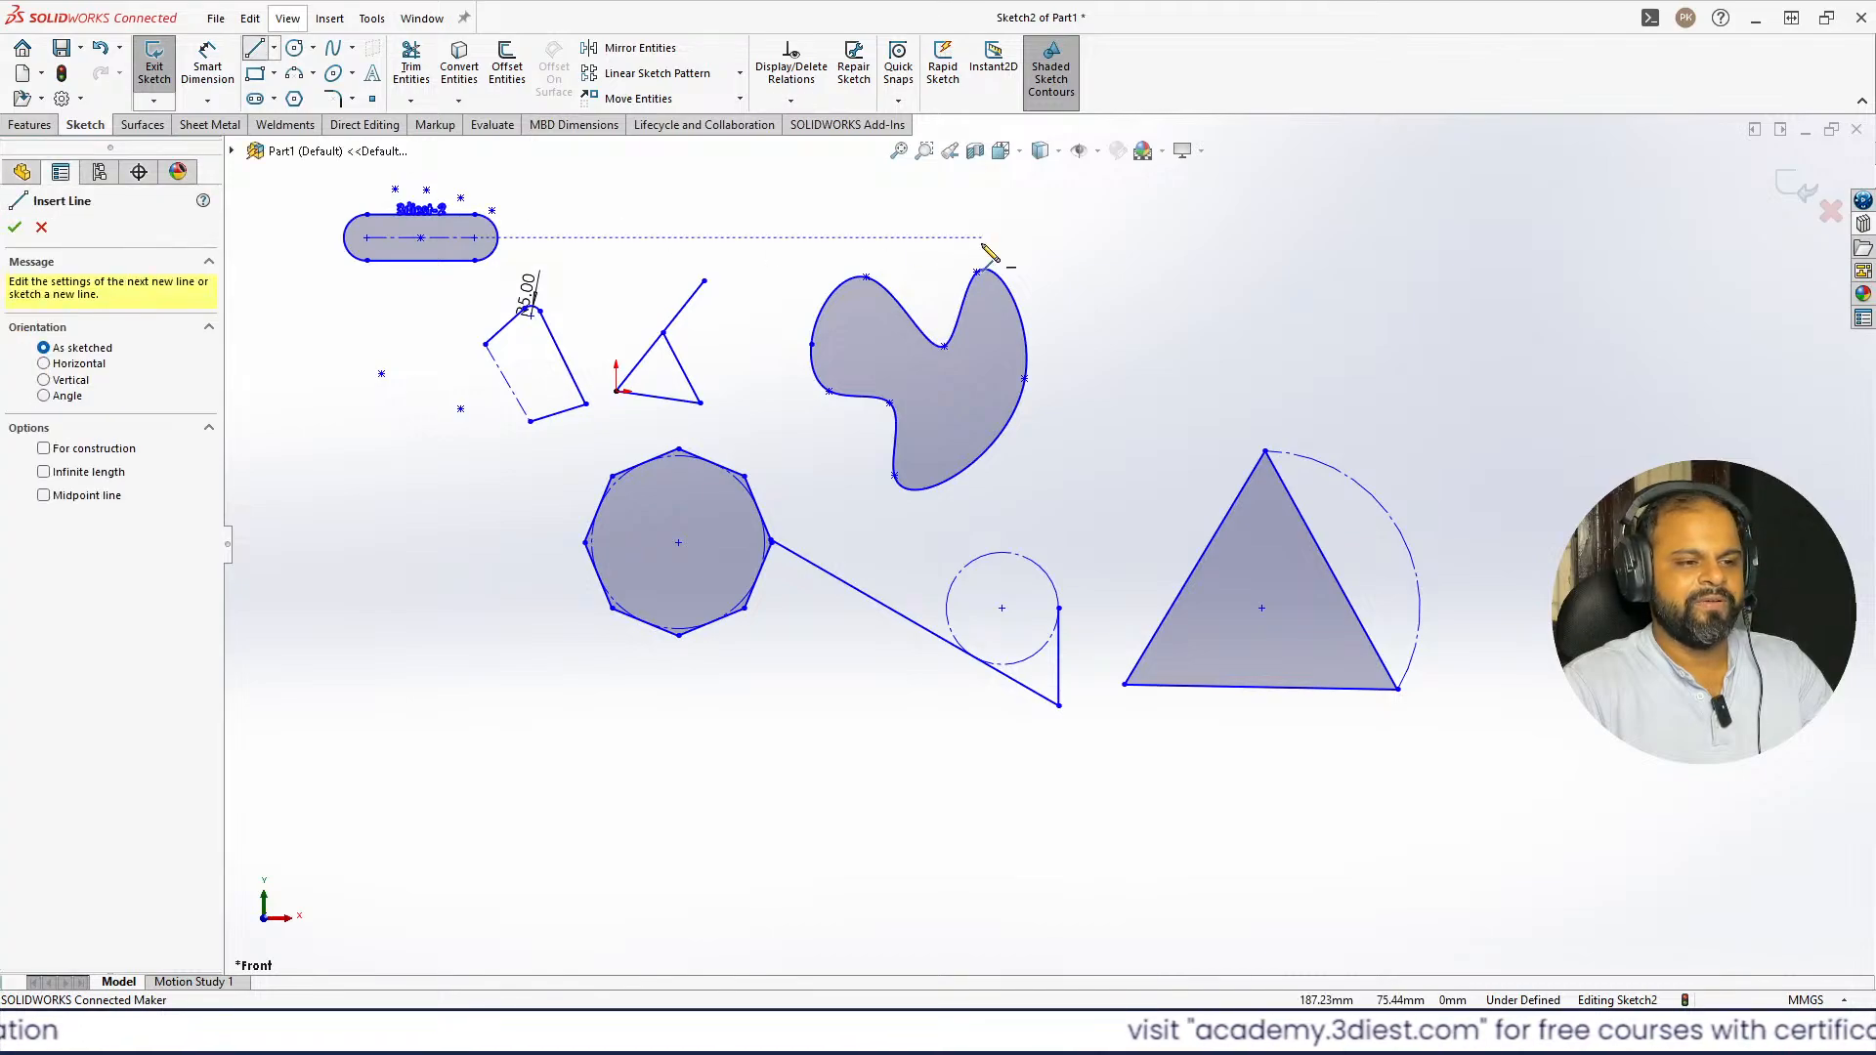
pyautogui.click(957, 237)
pyautogui.click(1157, 237)
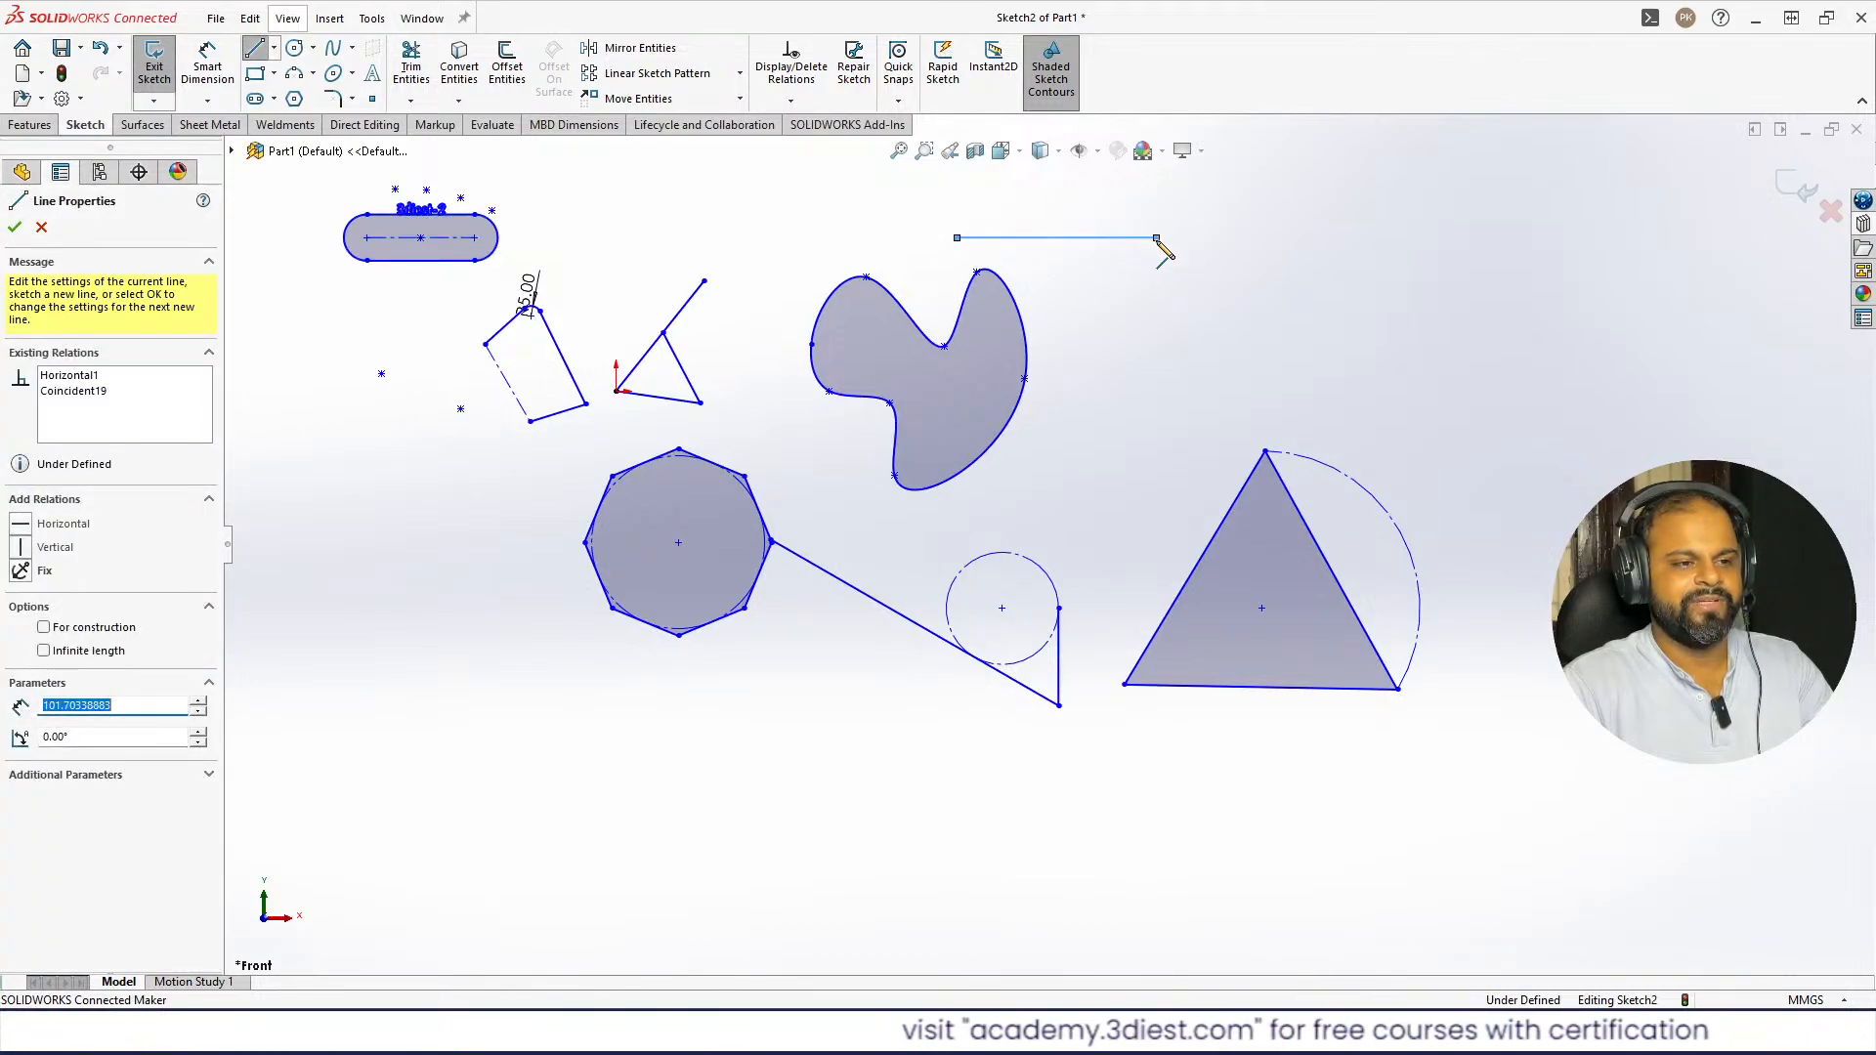
pyautogui.press('Escape')
pyautogui.press('Escape')
# - Extend the small triangle's vertical line up to the horizontal line above the closed spline
pyautogui.click(410, 101)
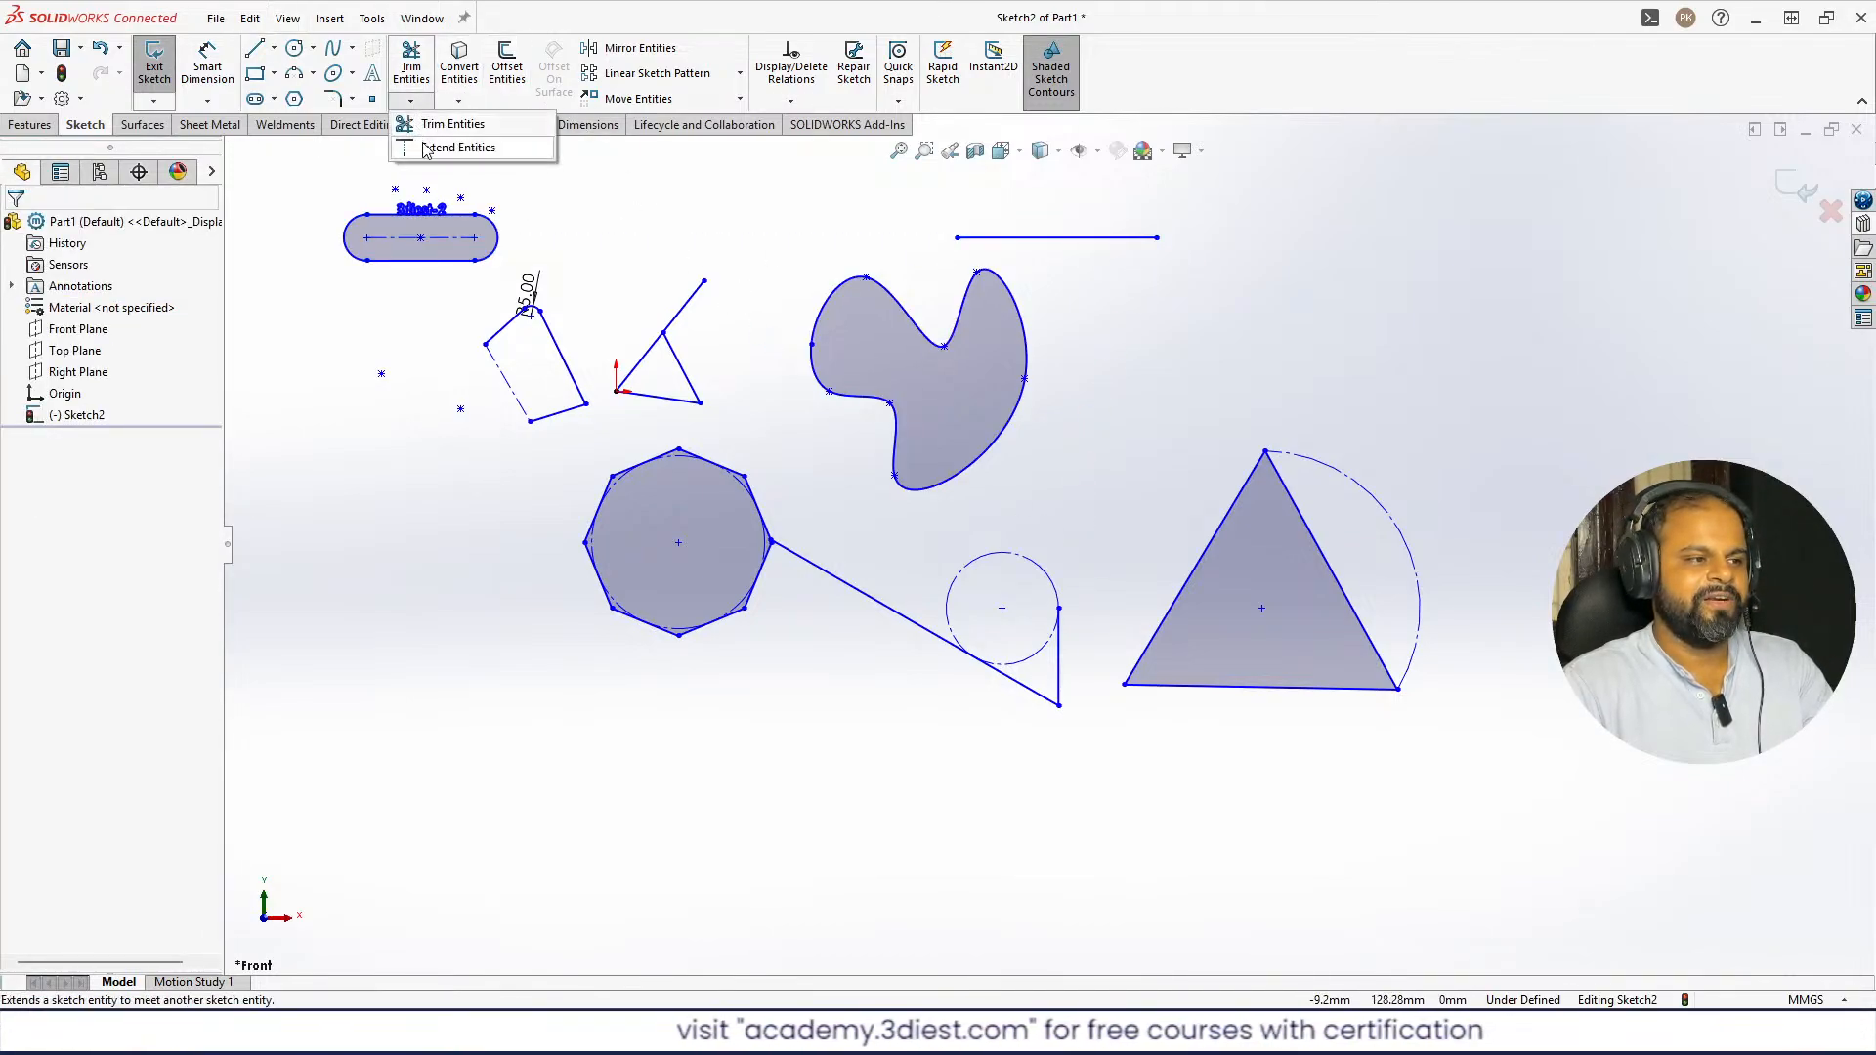
pyautogui.click(435, 122)
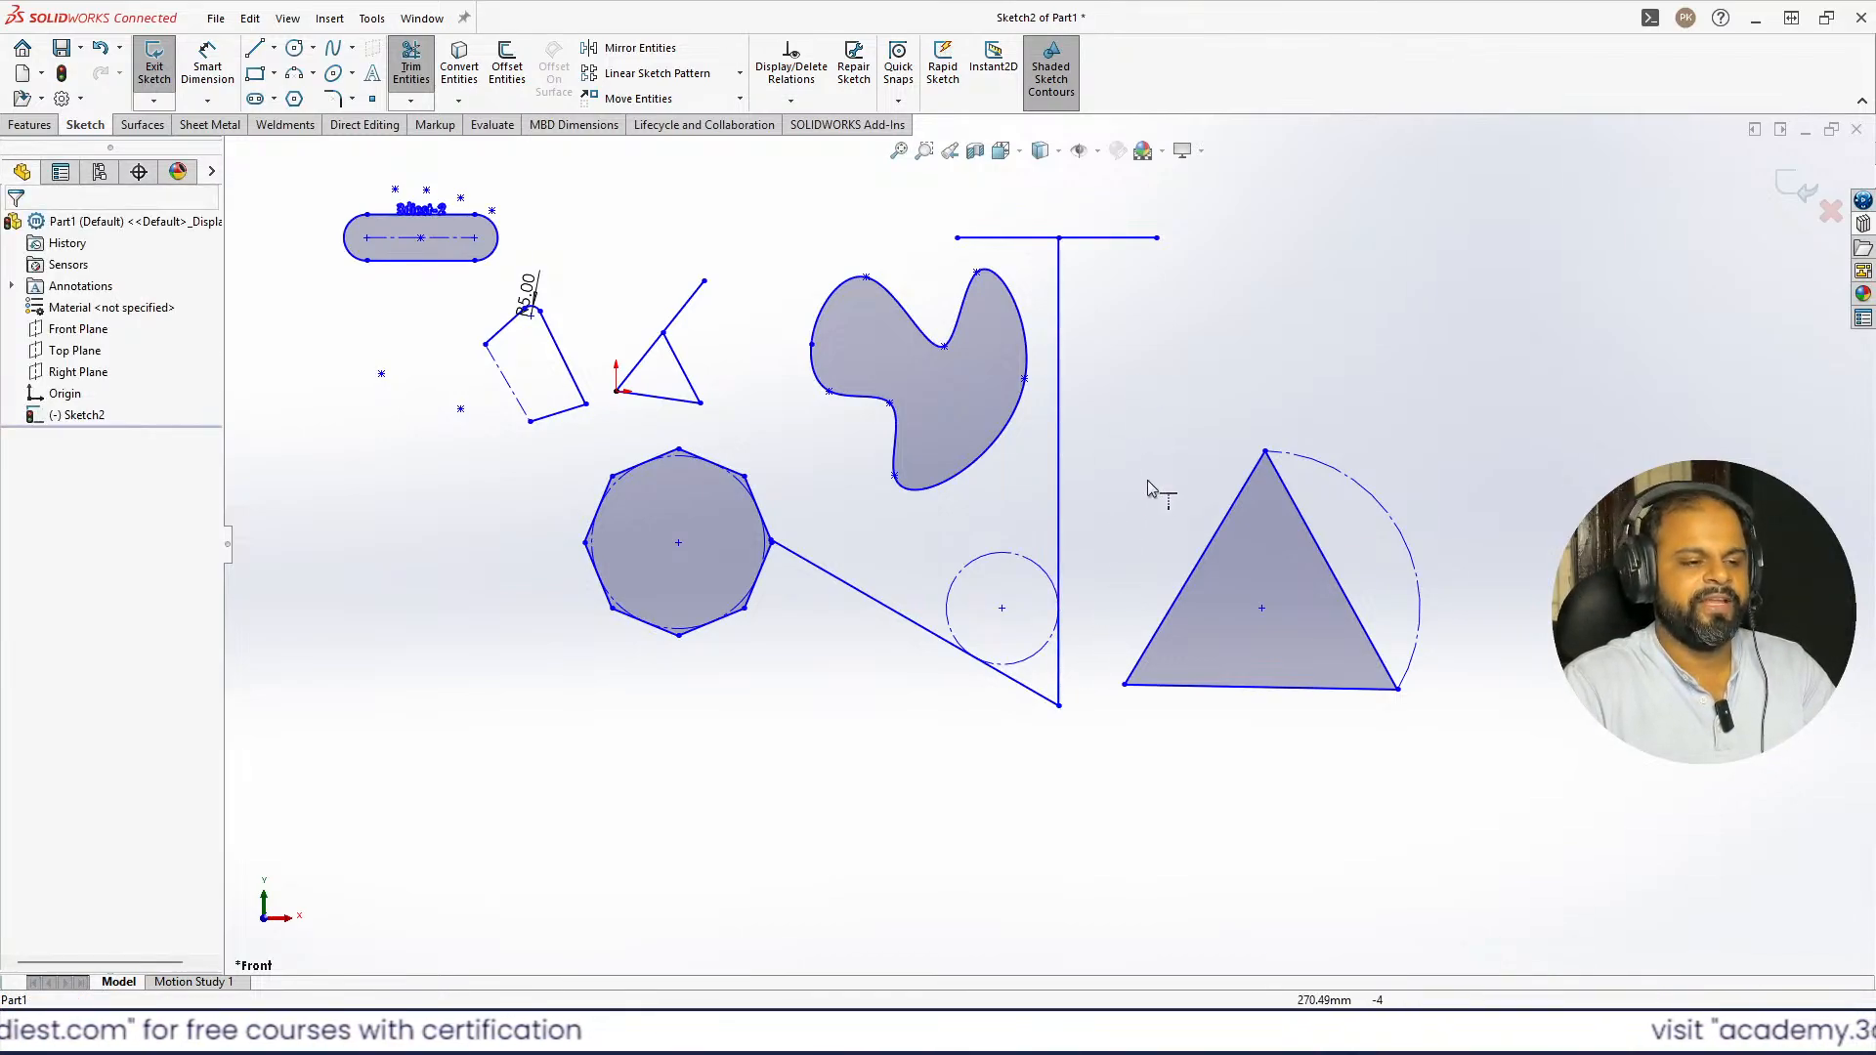
pyautogui.click(414, 101)
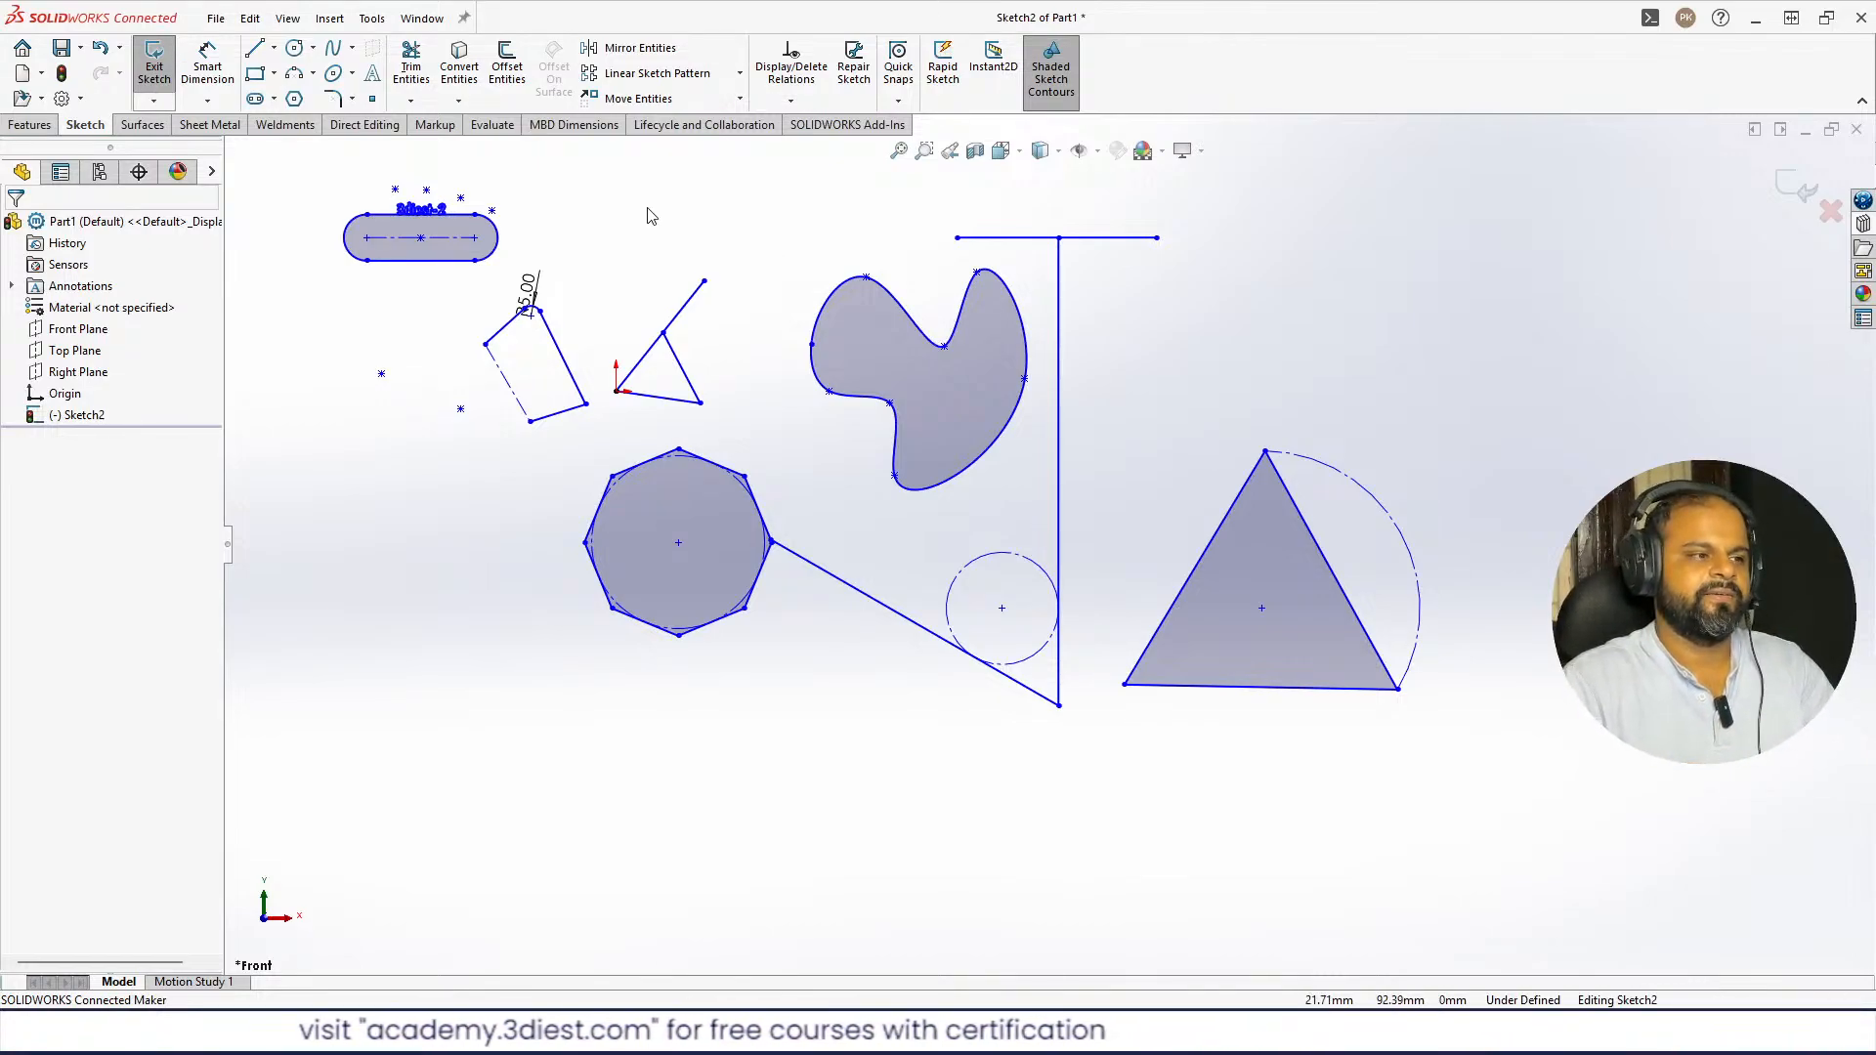
pyautogui.click(415, 104)
pyautogui.click(458, 101)
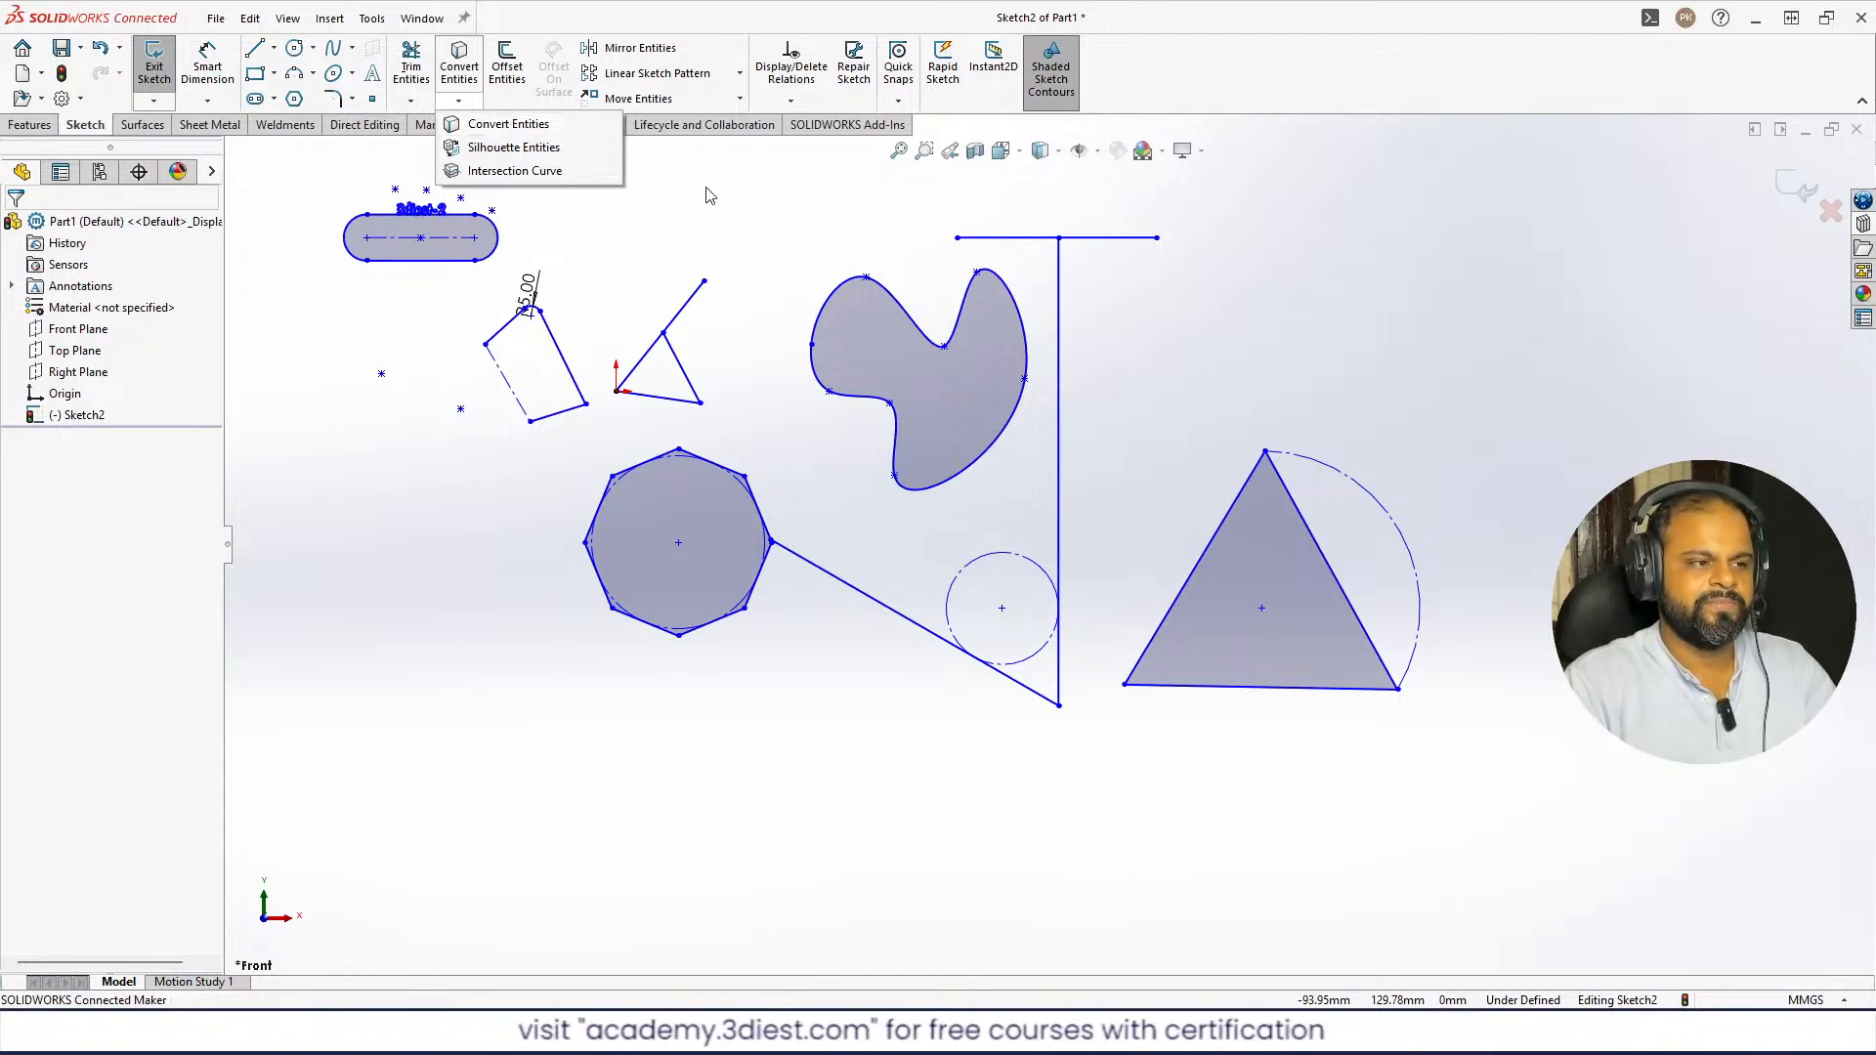
pyautogui.click(461, 103)
pyautogui.click(458, 101)
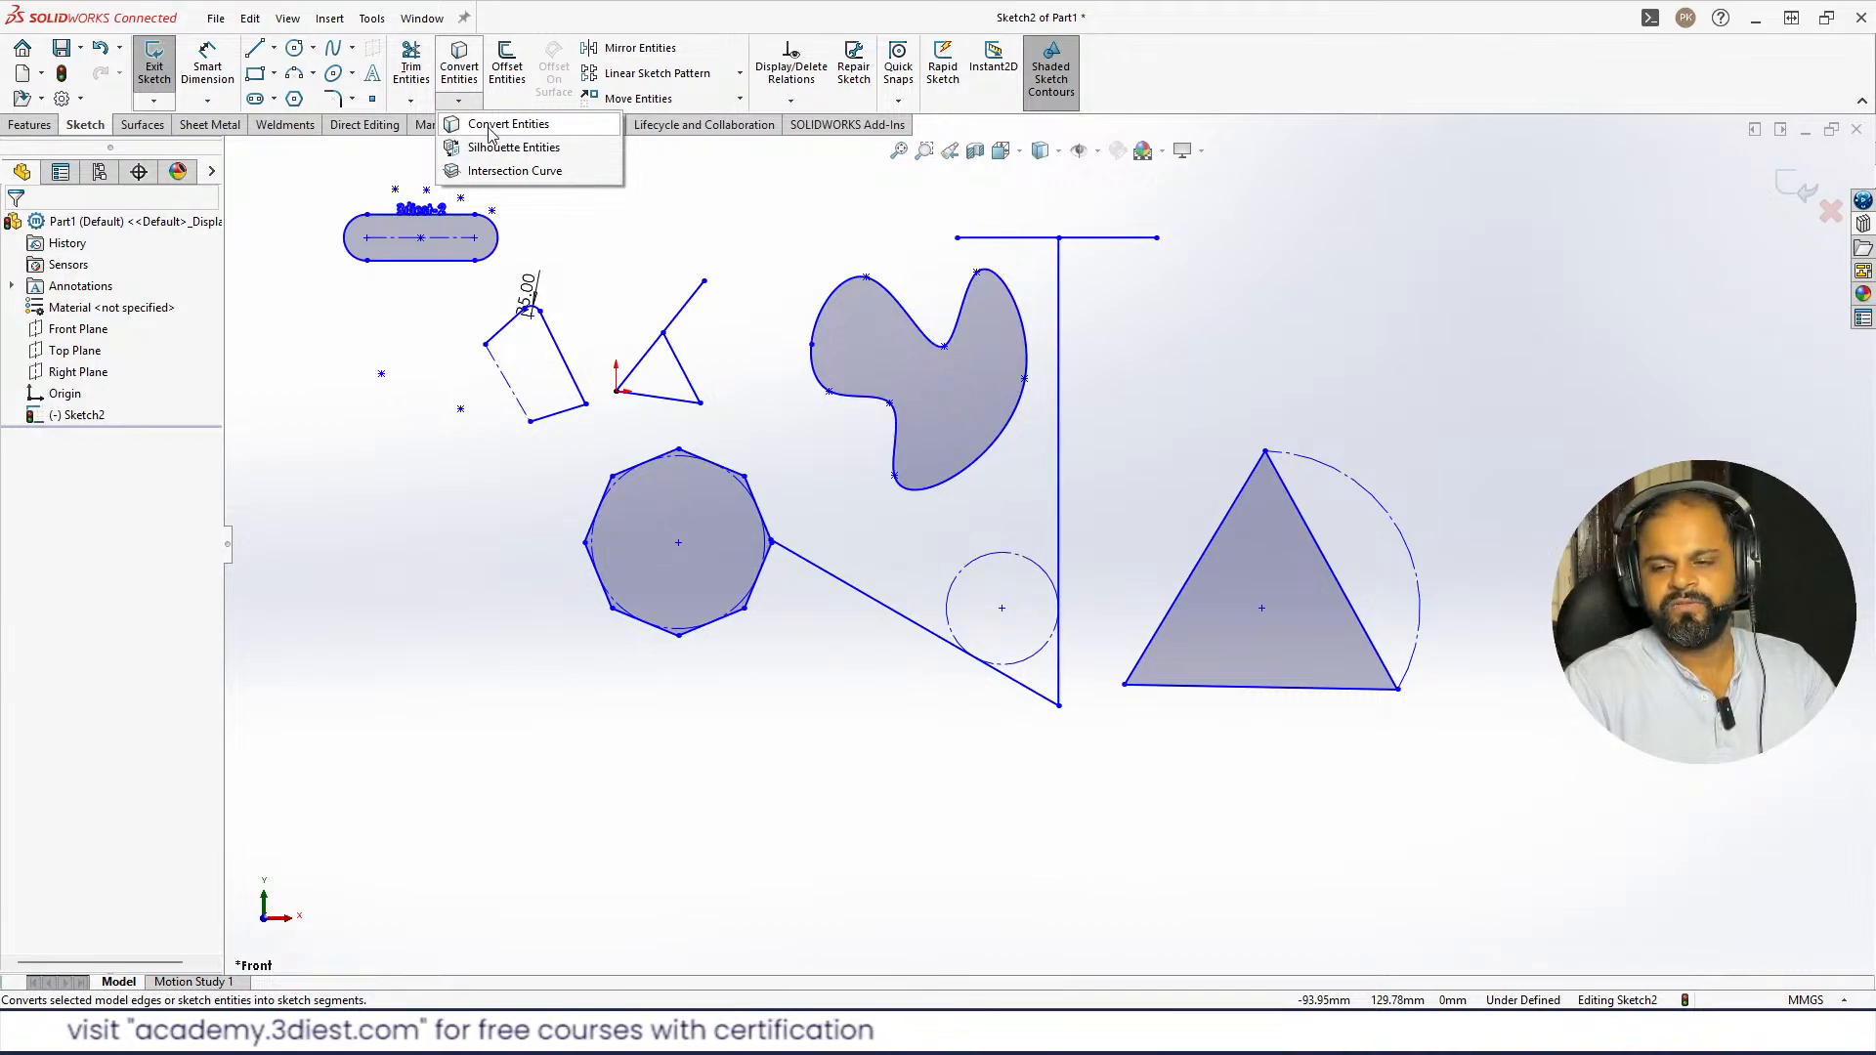
pyautogui.click(657, 227)
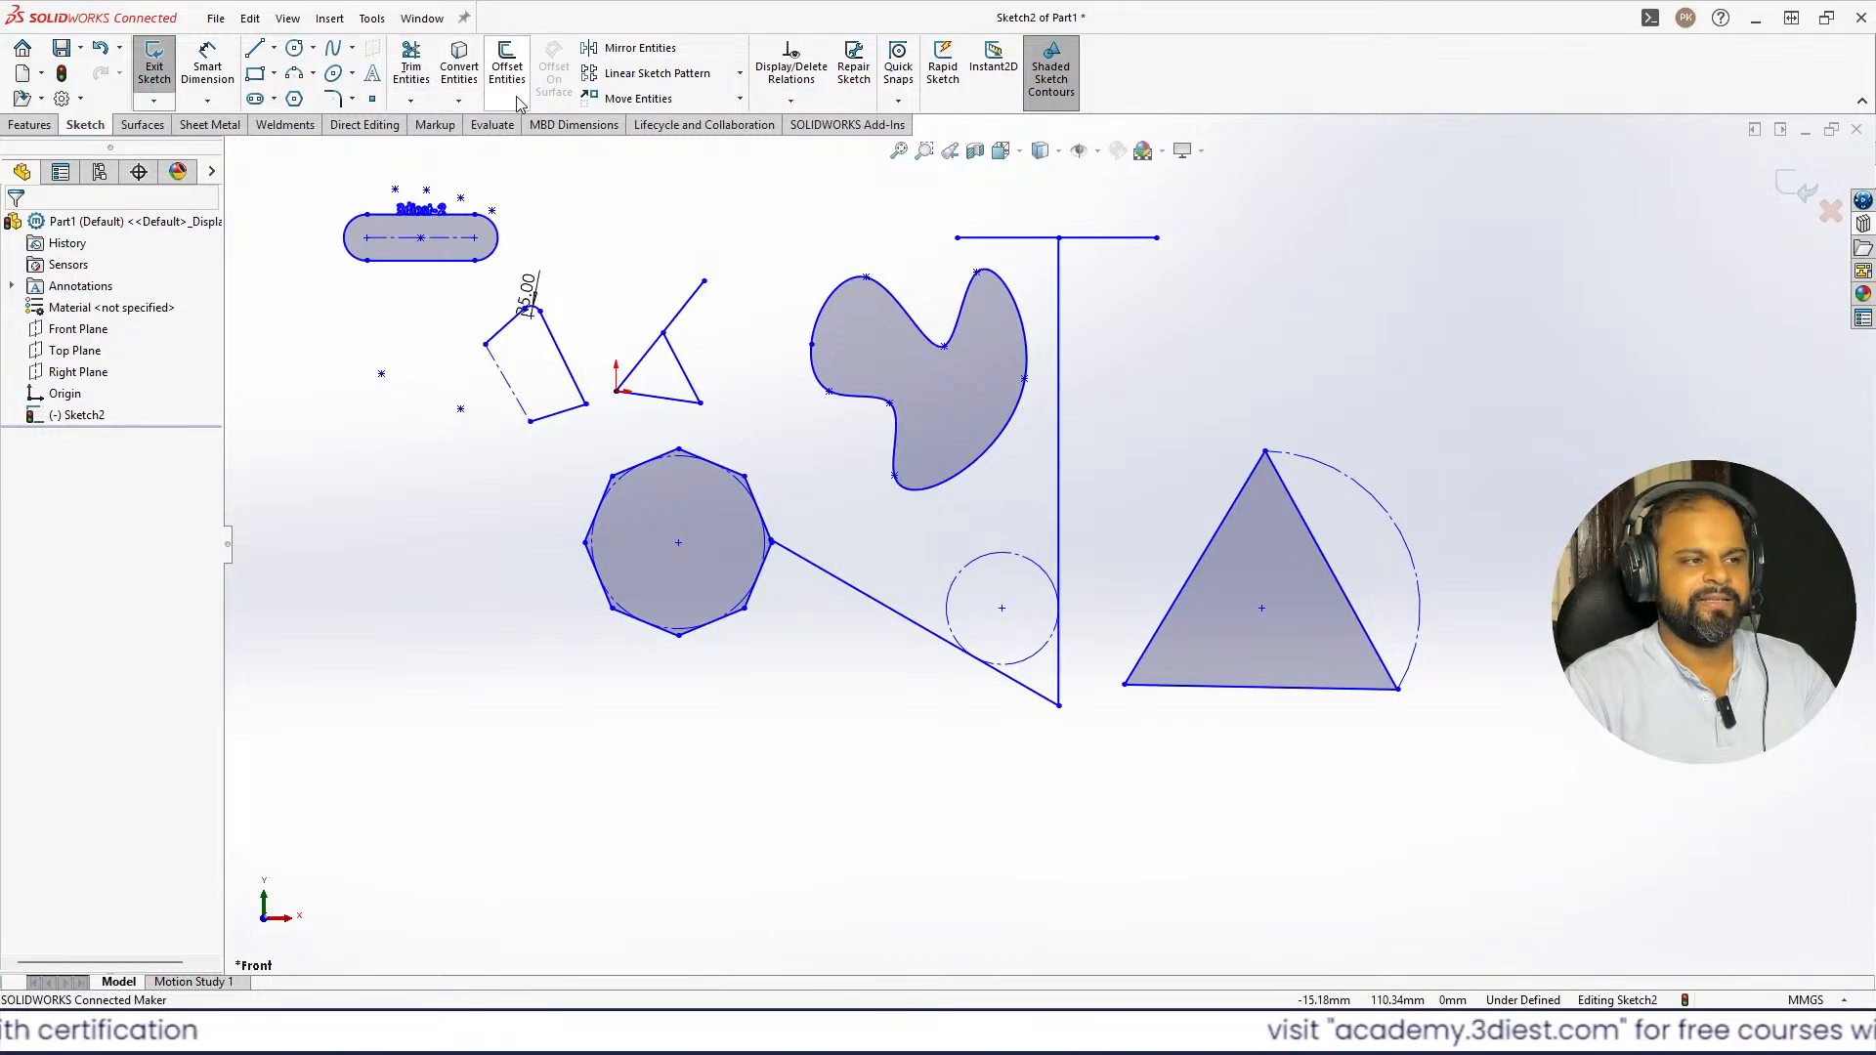
pyautogui.click(458, 101)
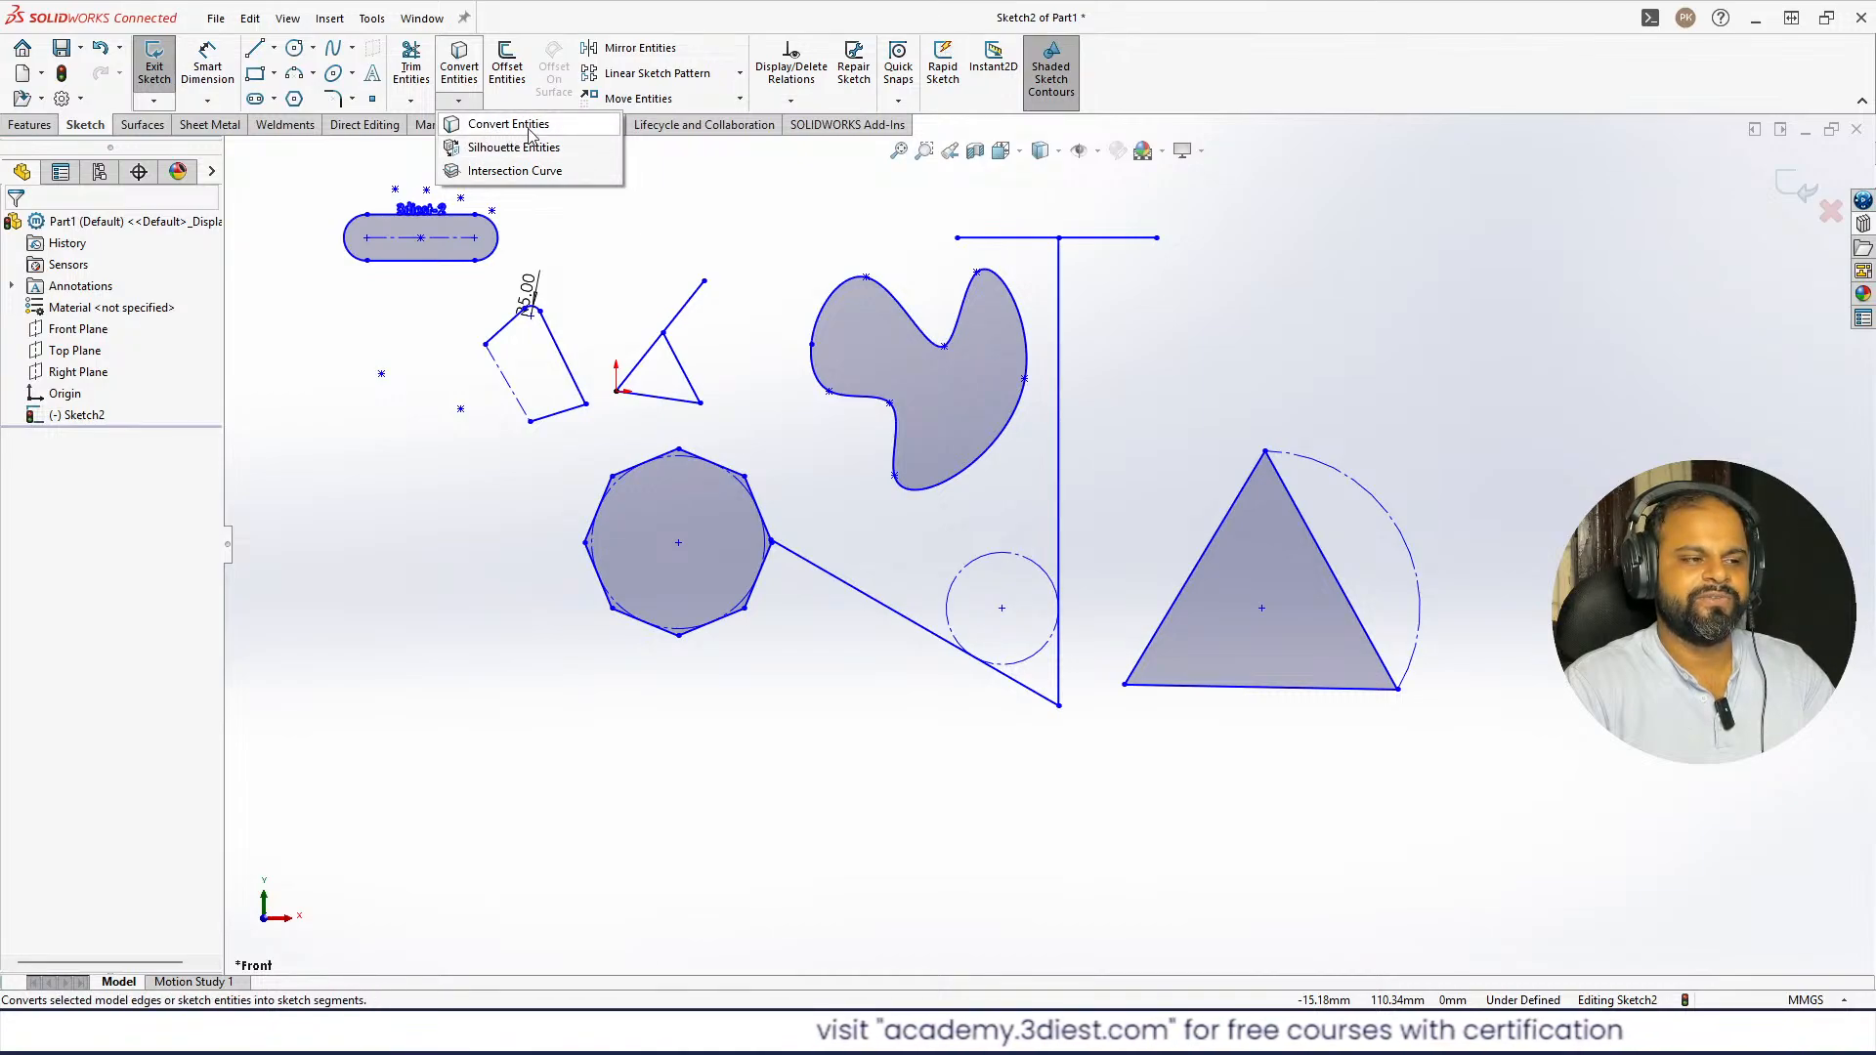
pyautogui.click(666, 232)
pyautogui.scroll(3, 627, 417)
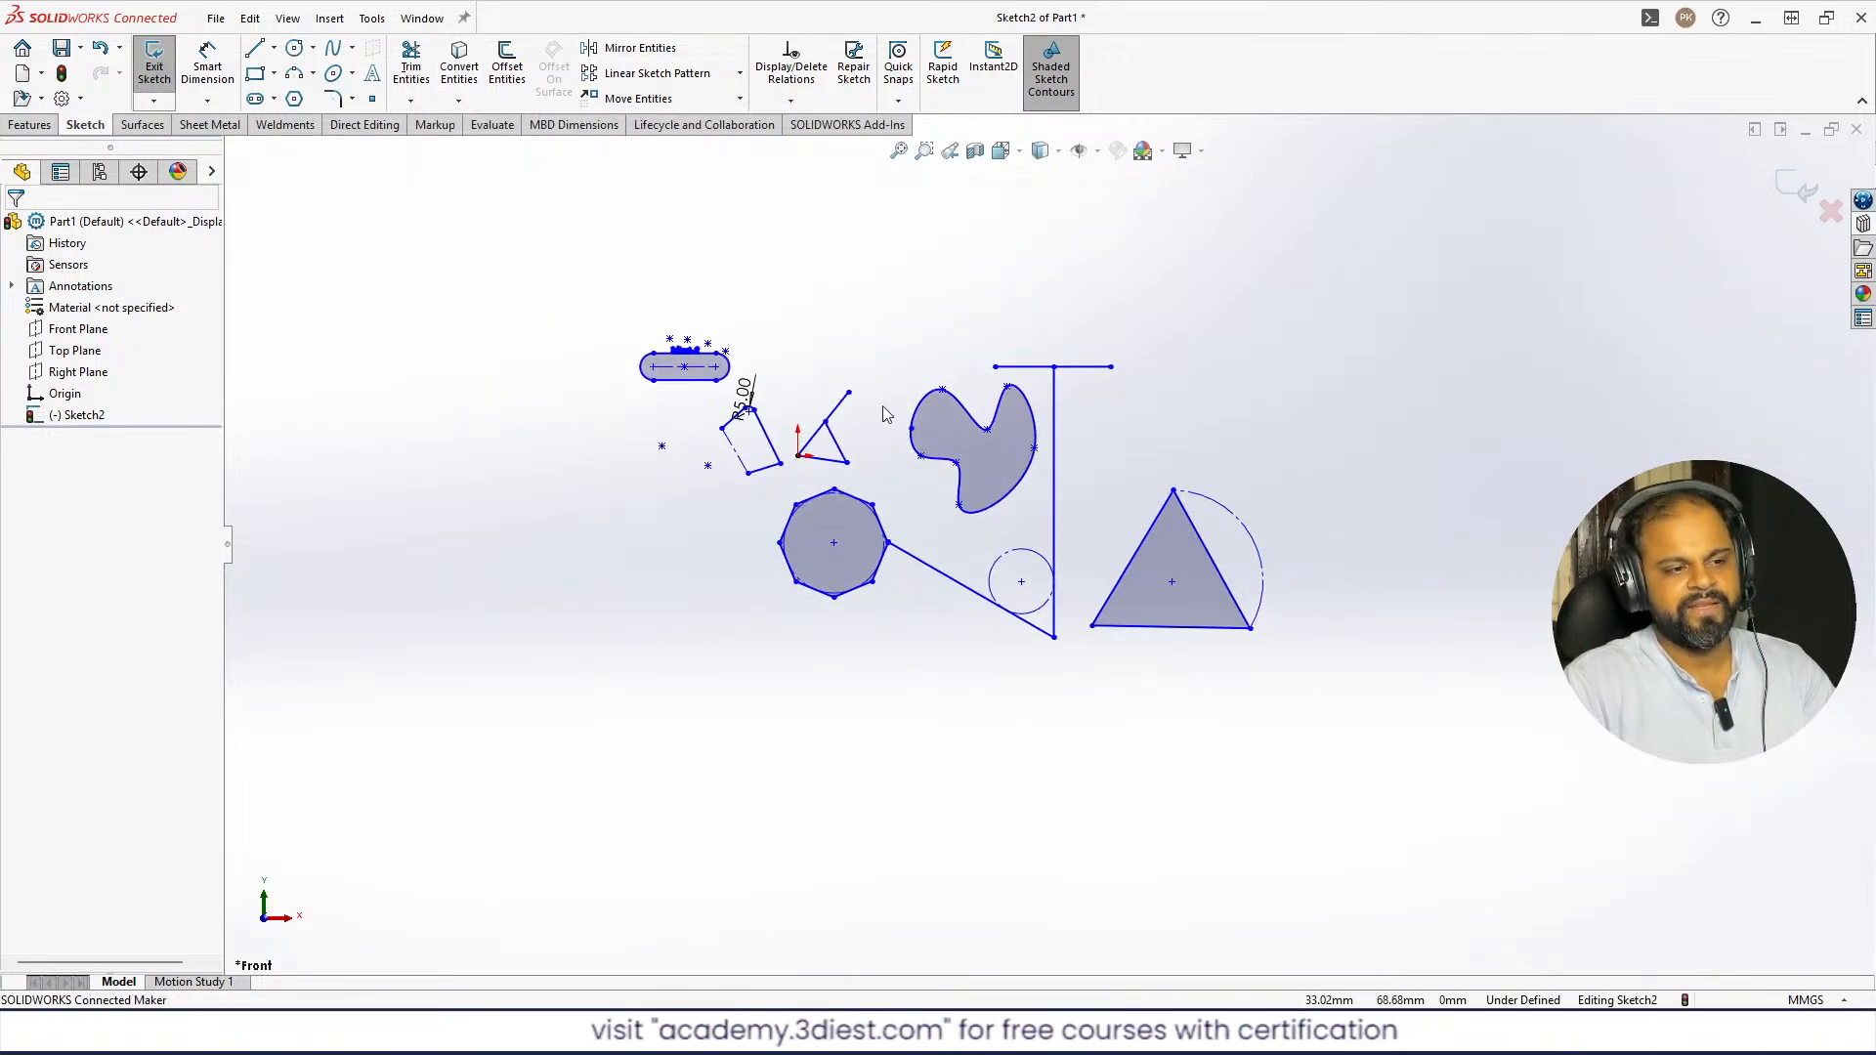
pyautogui.scroll(-3, 1111, 501)
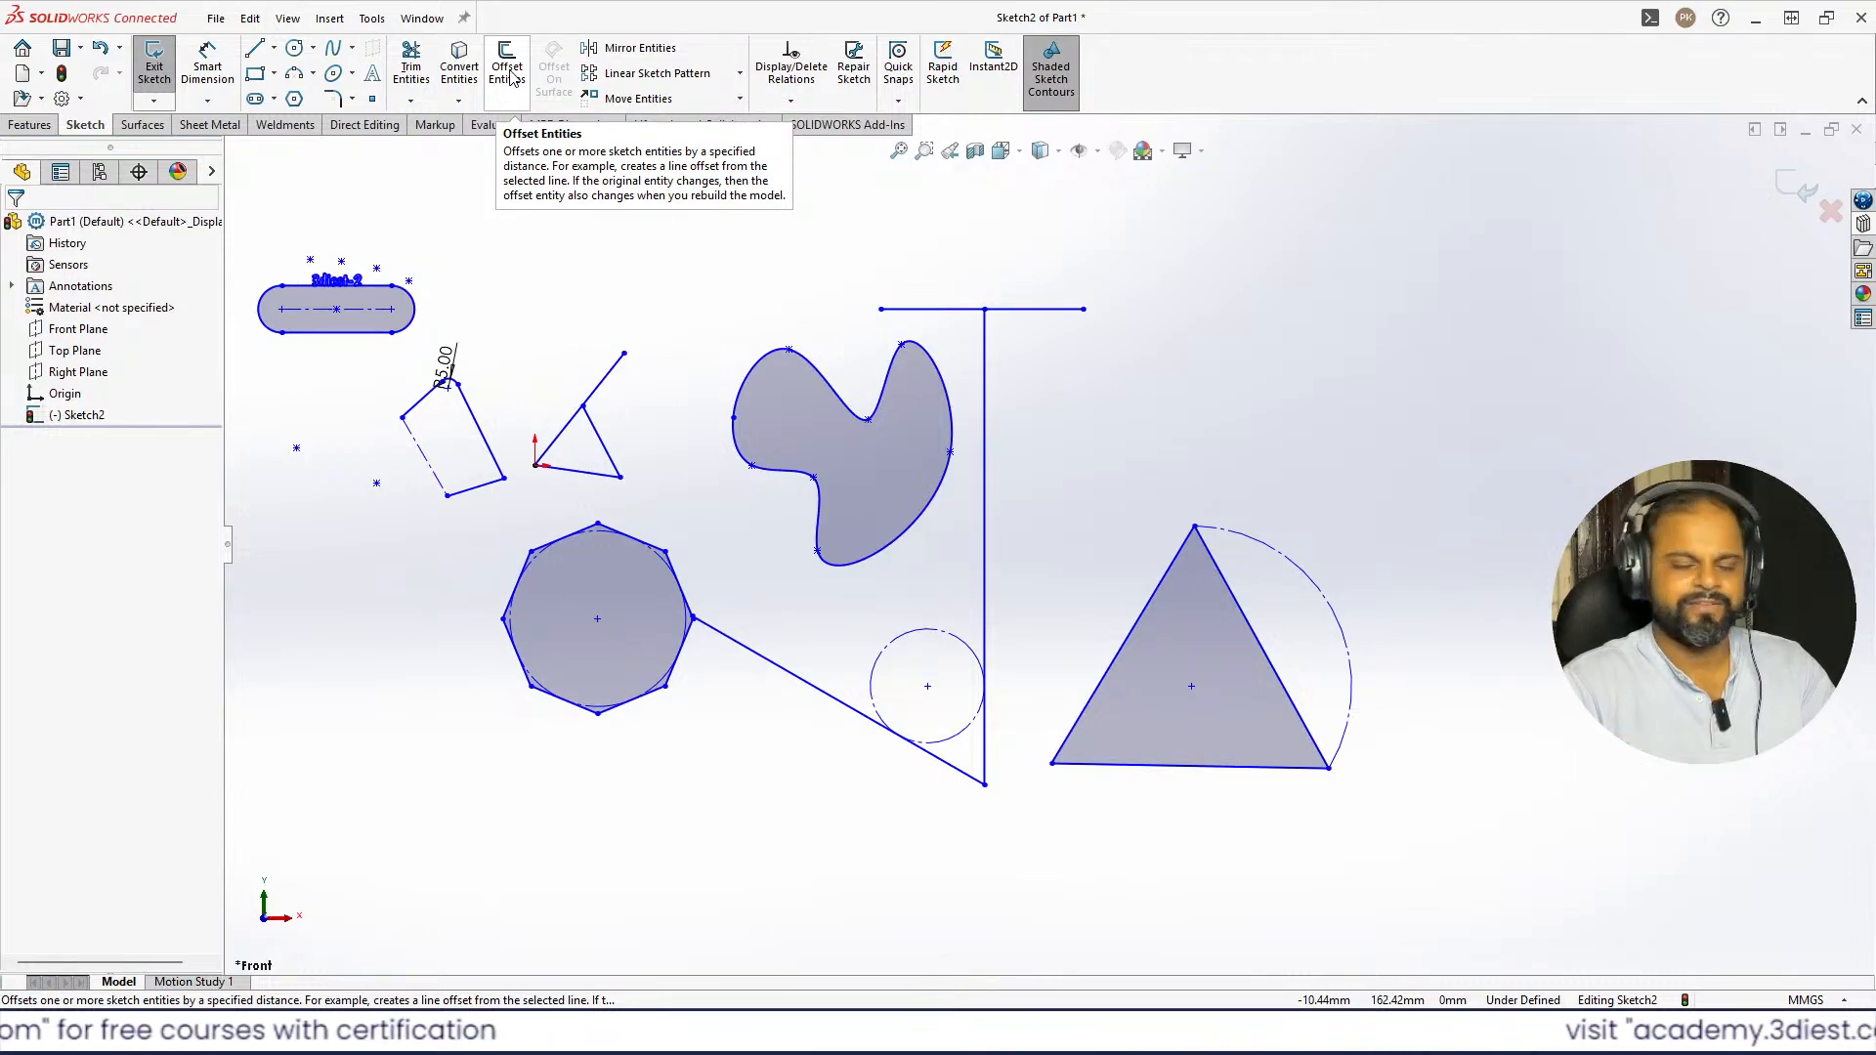
# - Offset the open rounded profile beside the origin outward by 5 mm as a chain, with dimensions added and the direction reversed
pyautogui.click(508, 70)
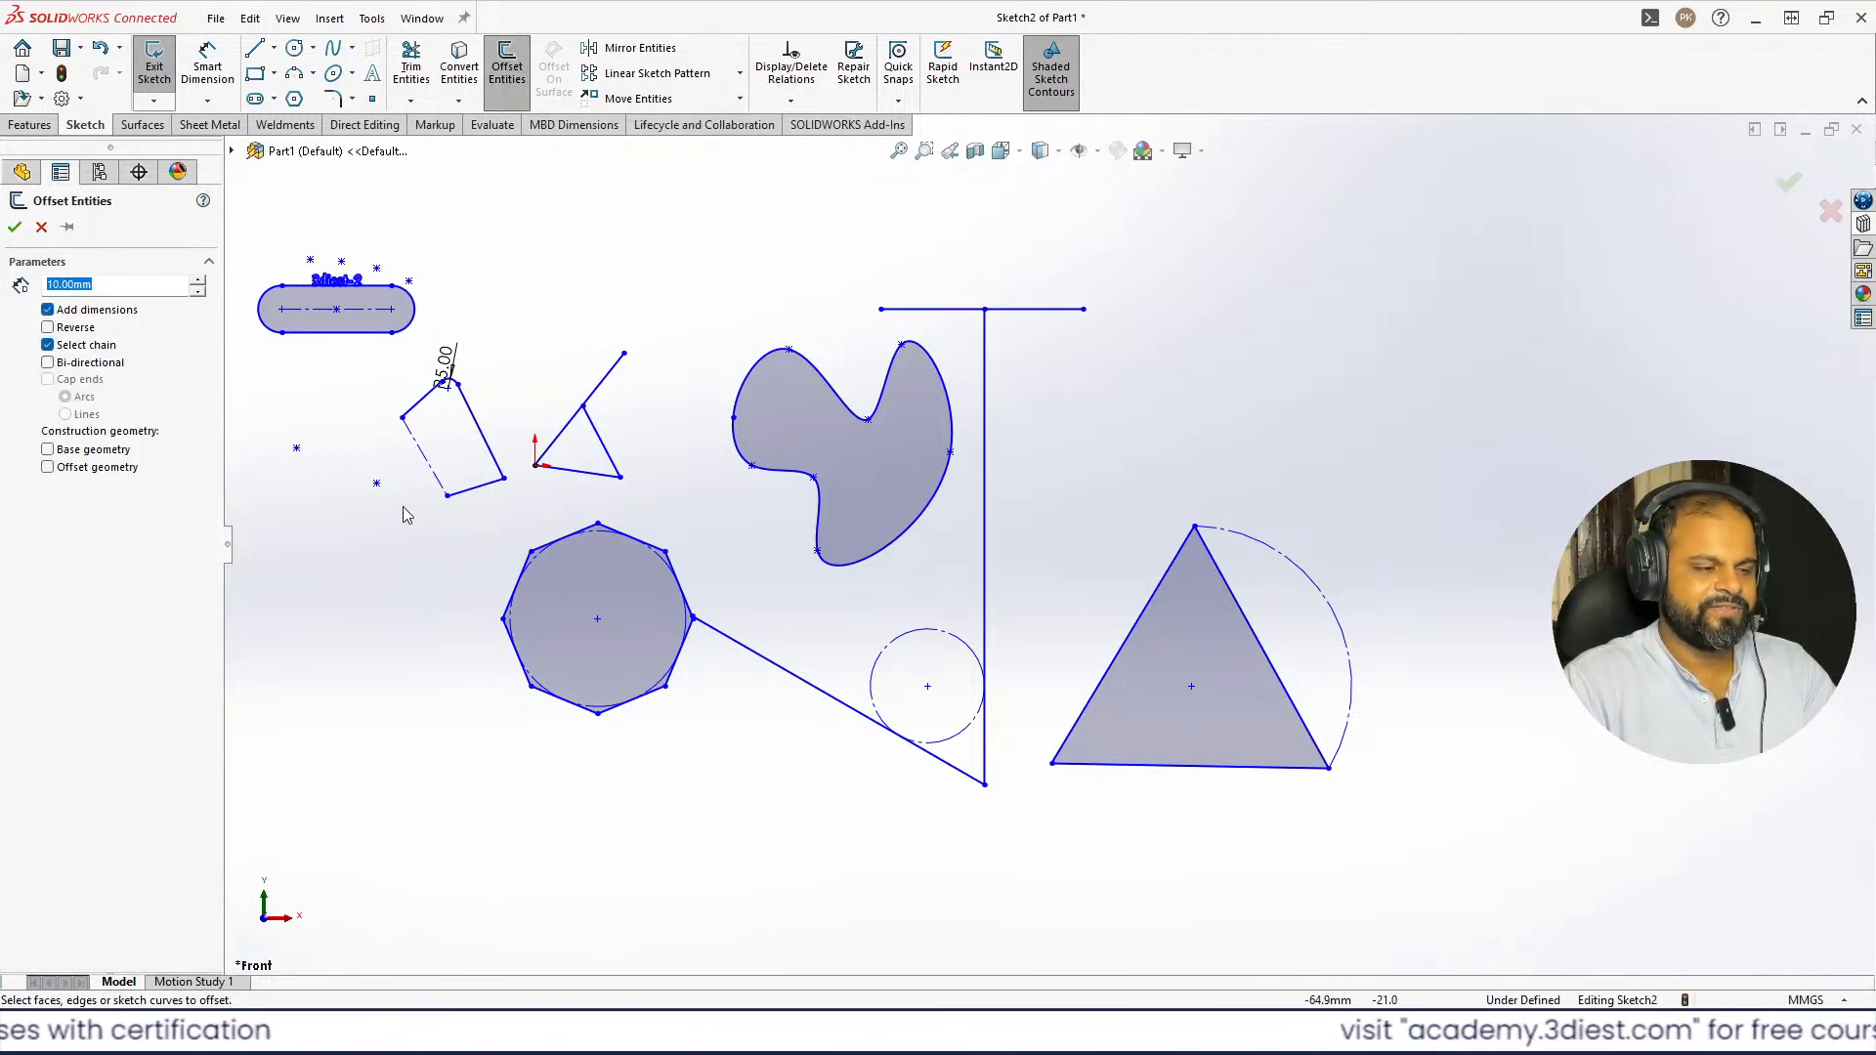
pyautogui.scroll(-3, 405, 484)
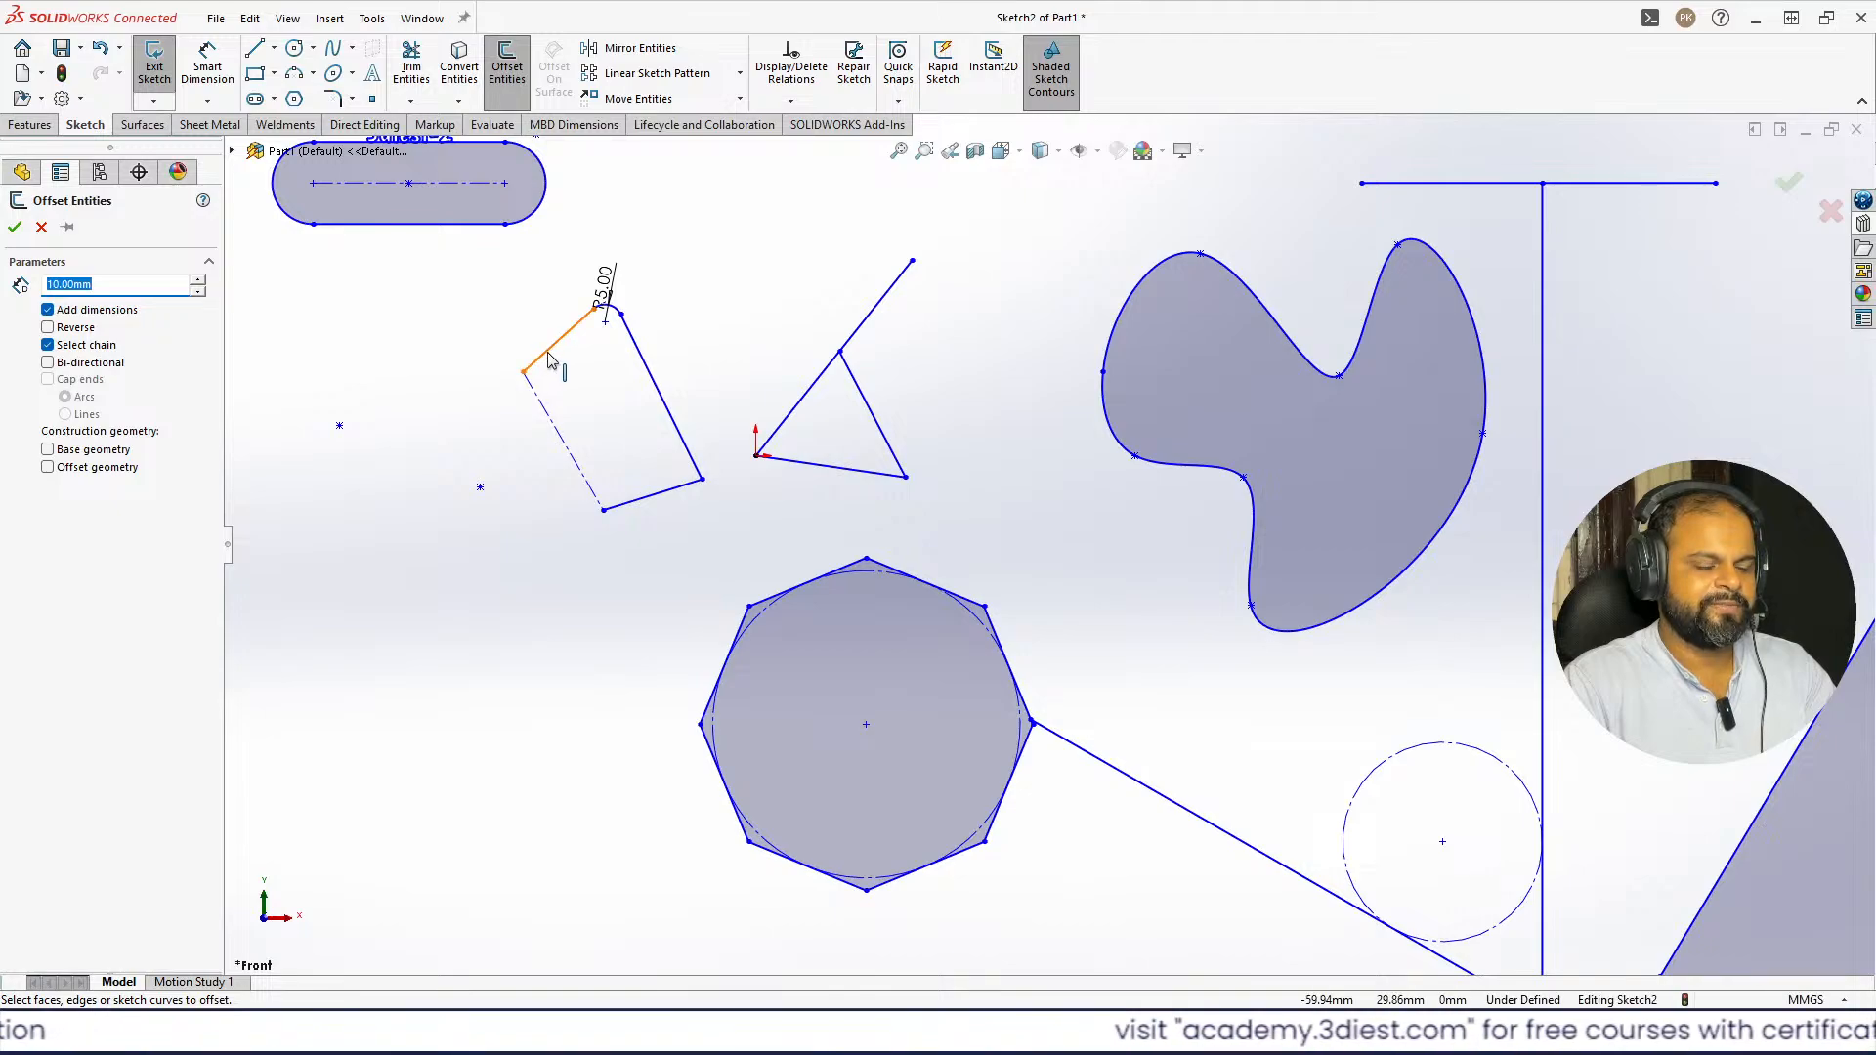
pyautogui.click(550, 360)
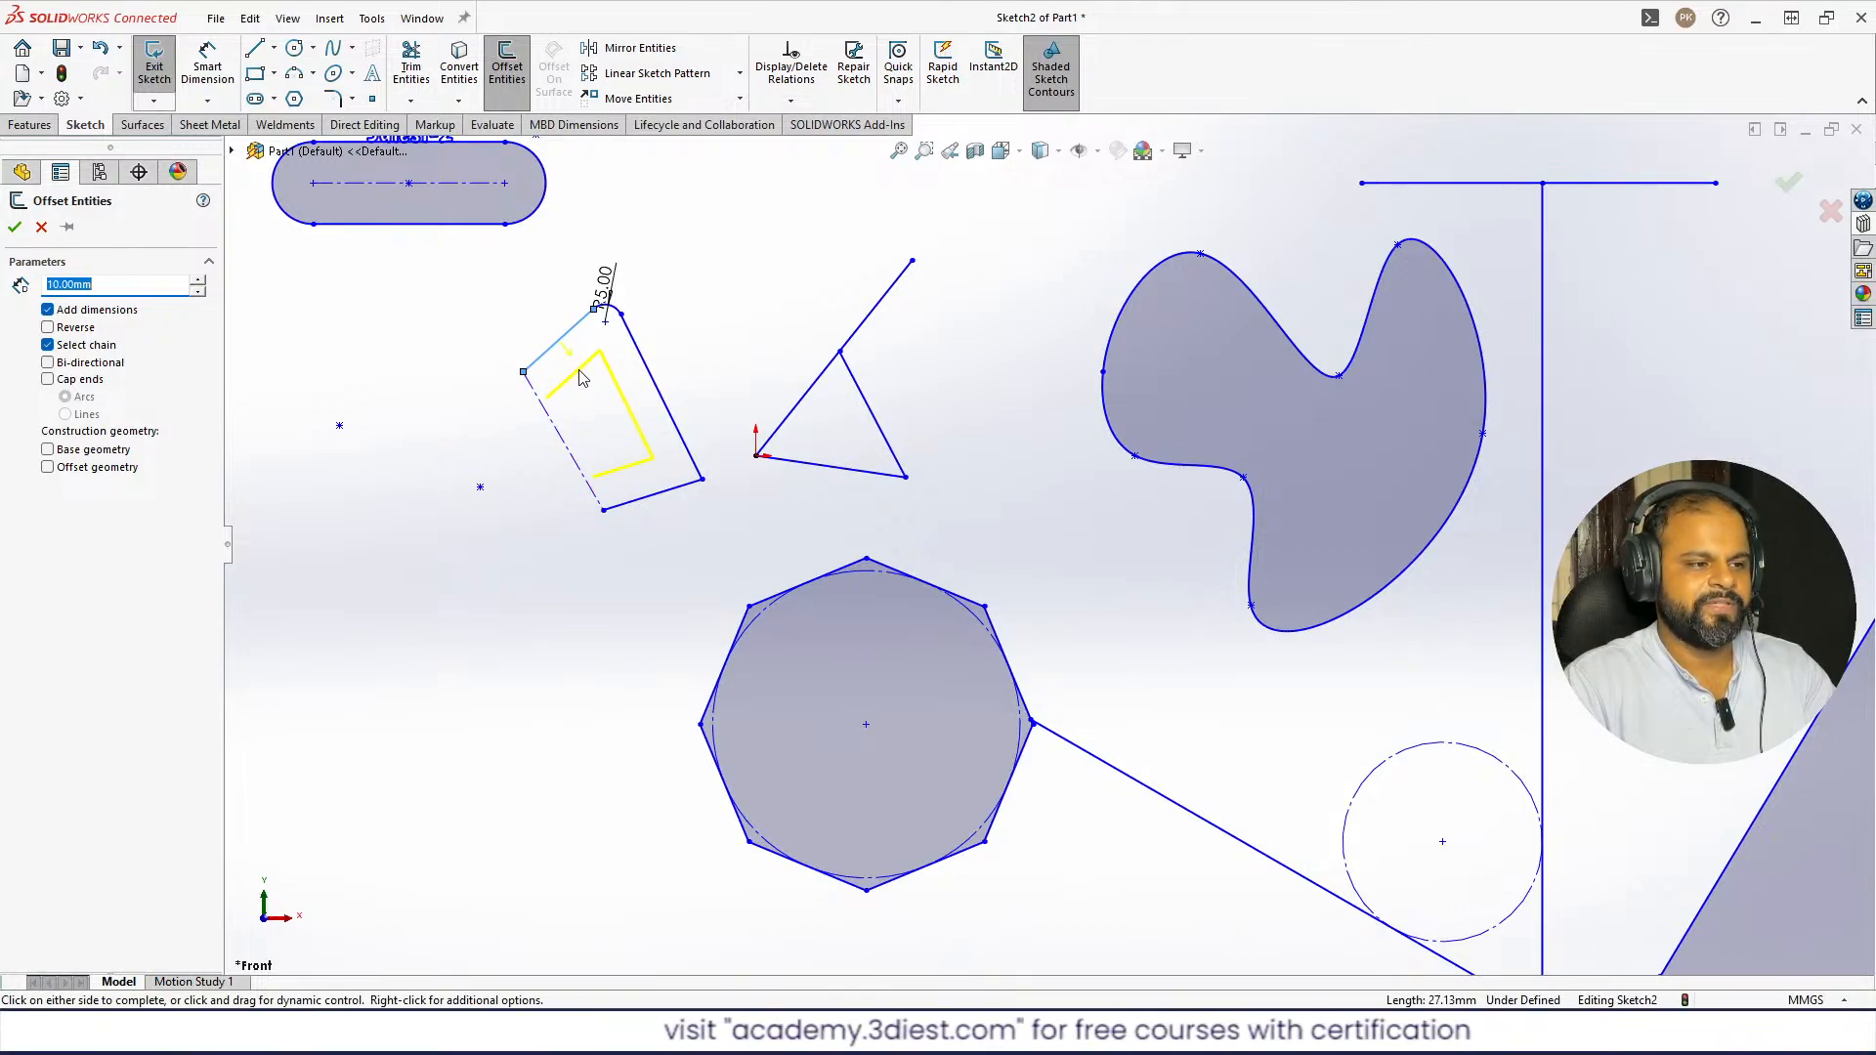
pyautogui.click(47, 329)
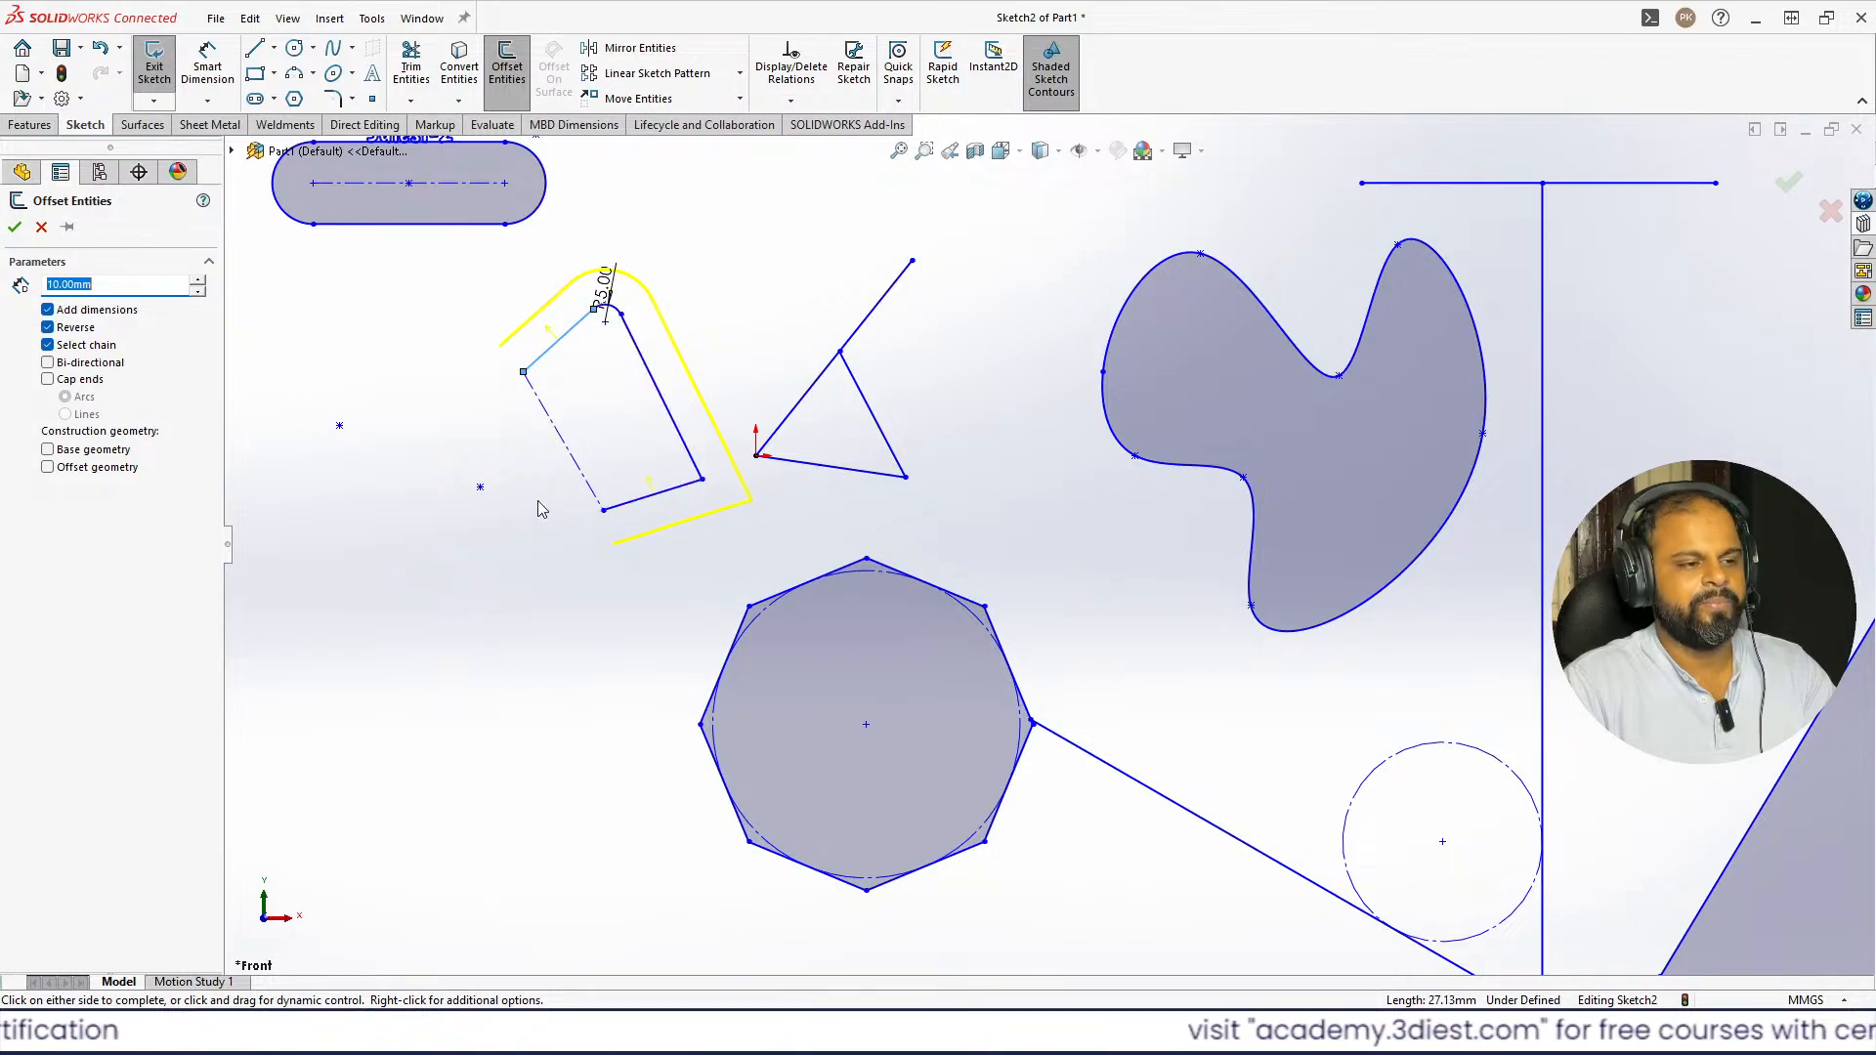
pyautogui.click(47, 345)
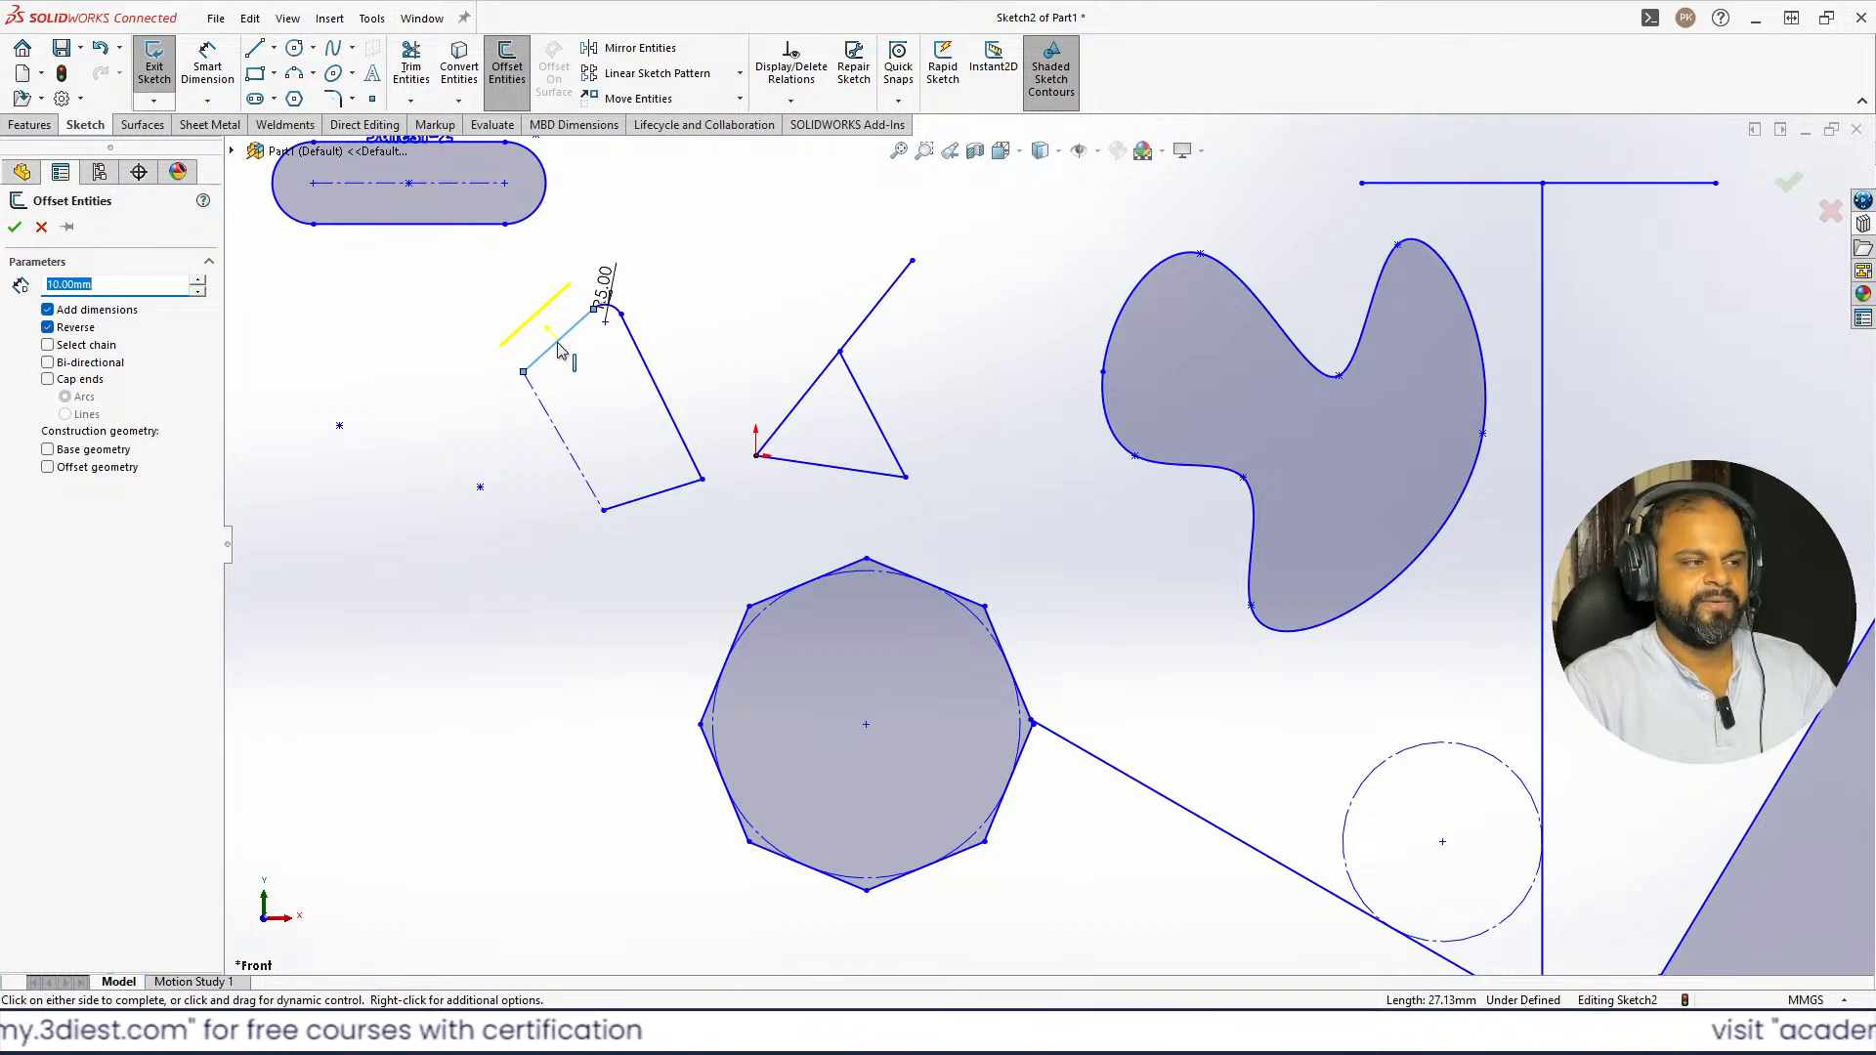
pyautogui.click(47, 345)
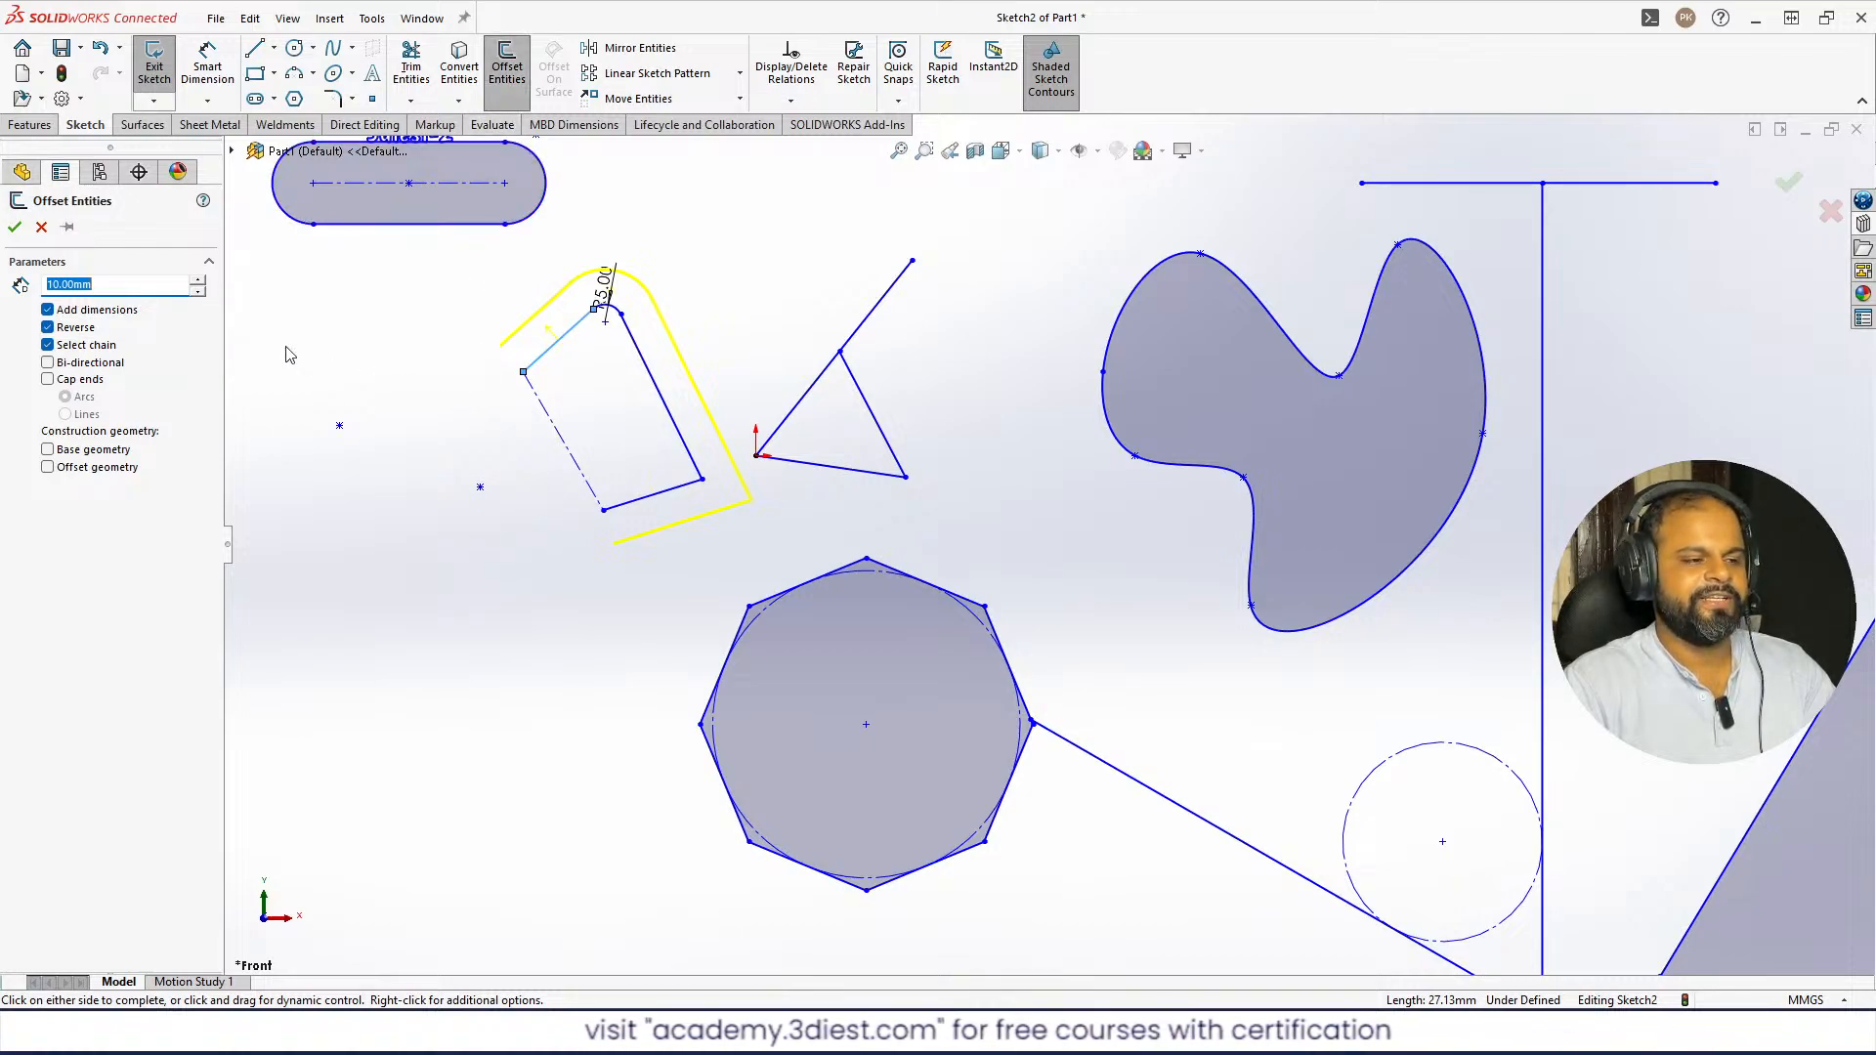
pyautogui.write('5')
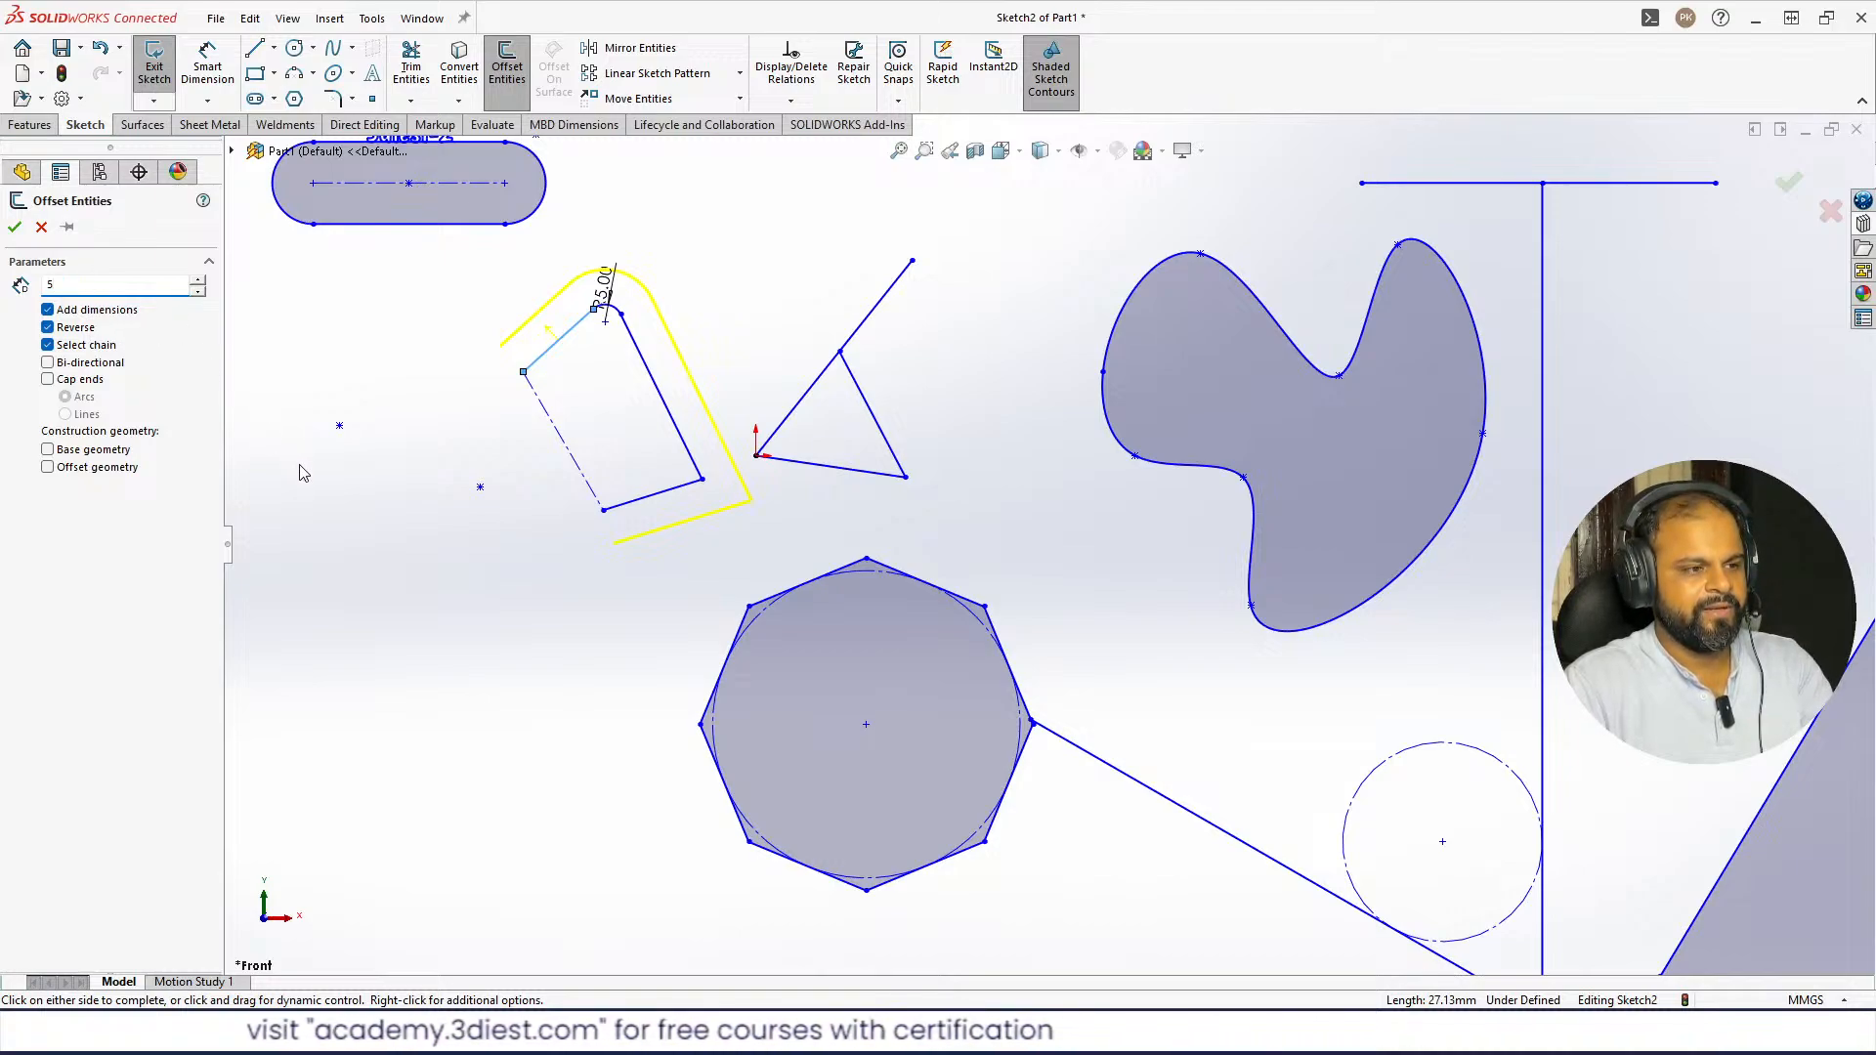
pyautogui.press('Return')
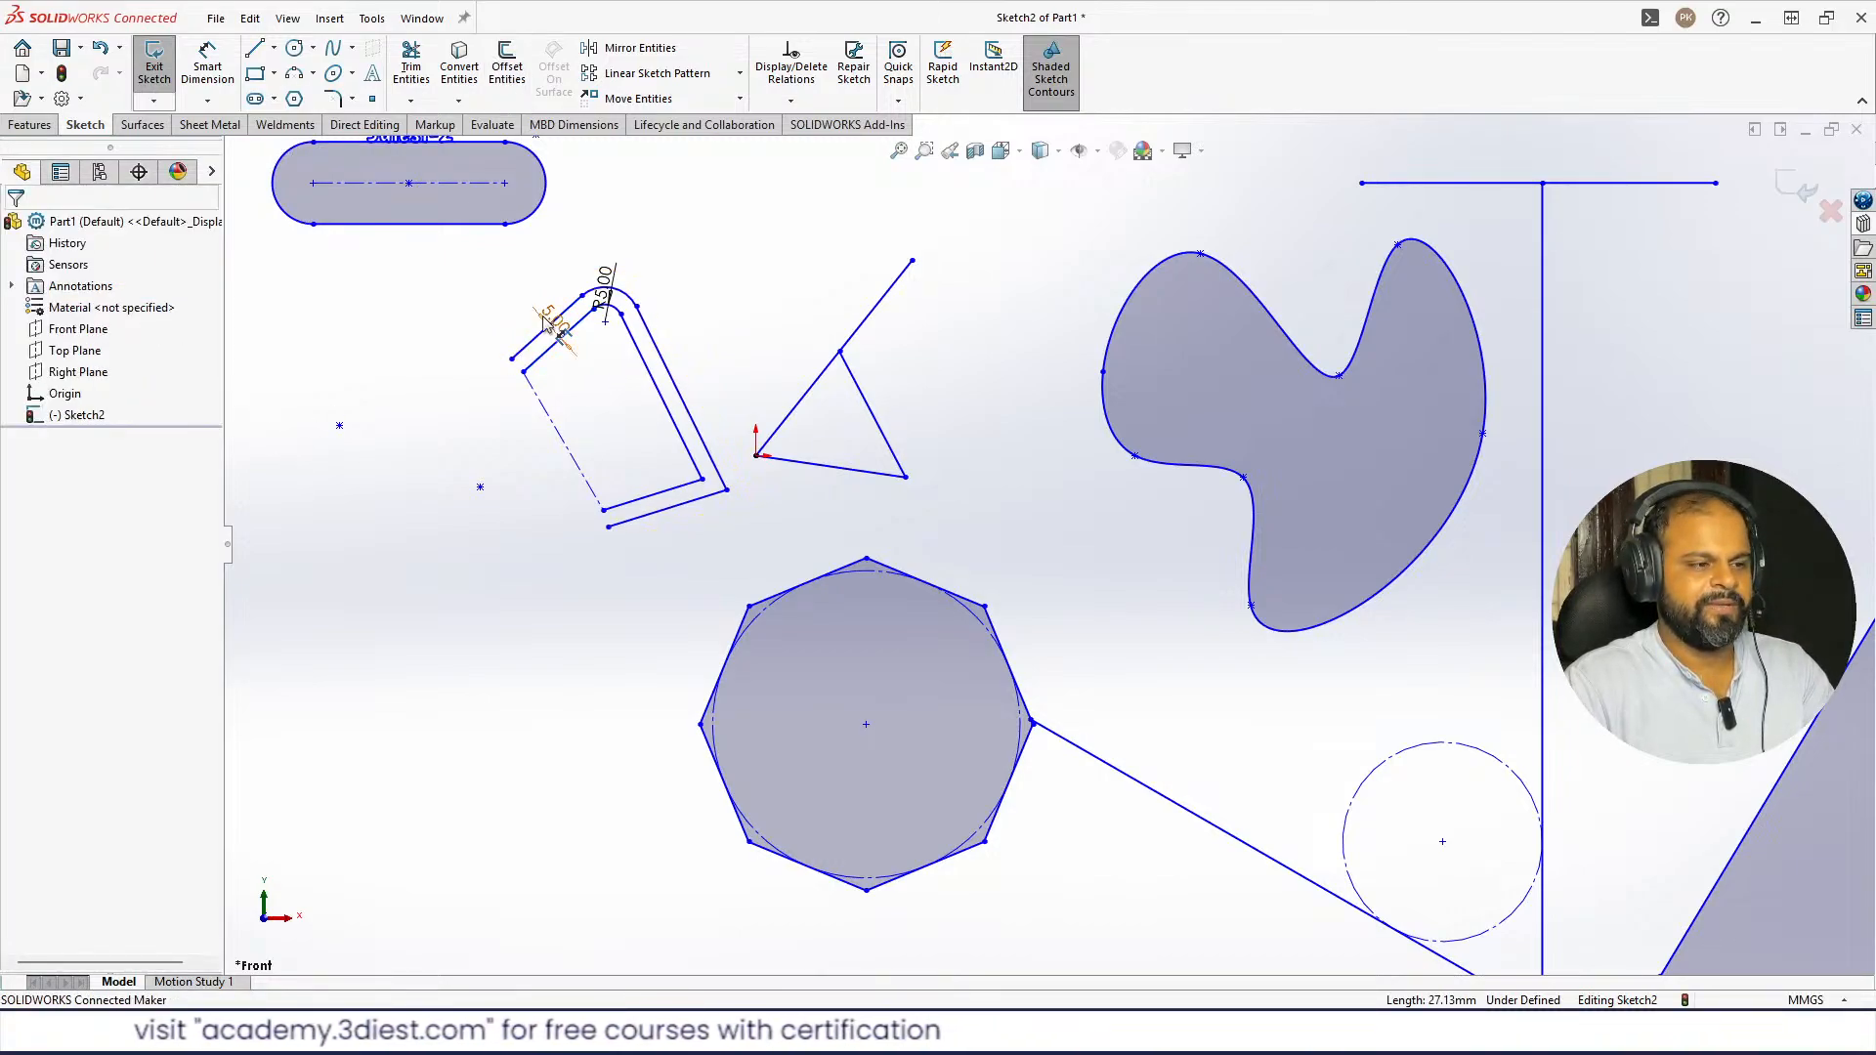
# - Set the offset distance between the rounded profile and its outer copy to 20 mm
pyautogui.scroll(-4, 552, 324)
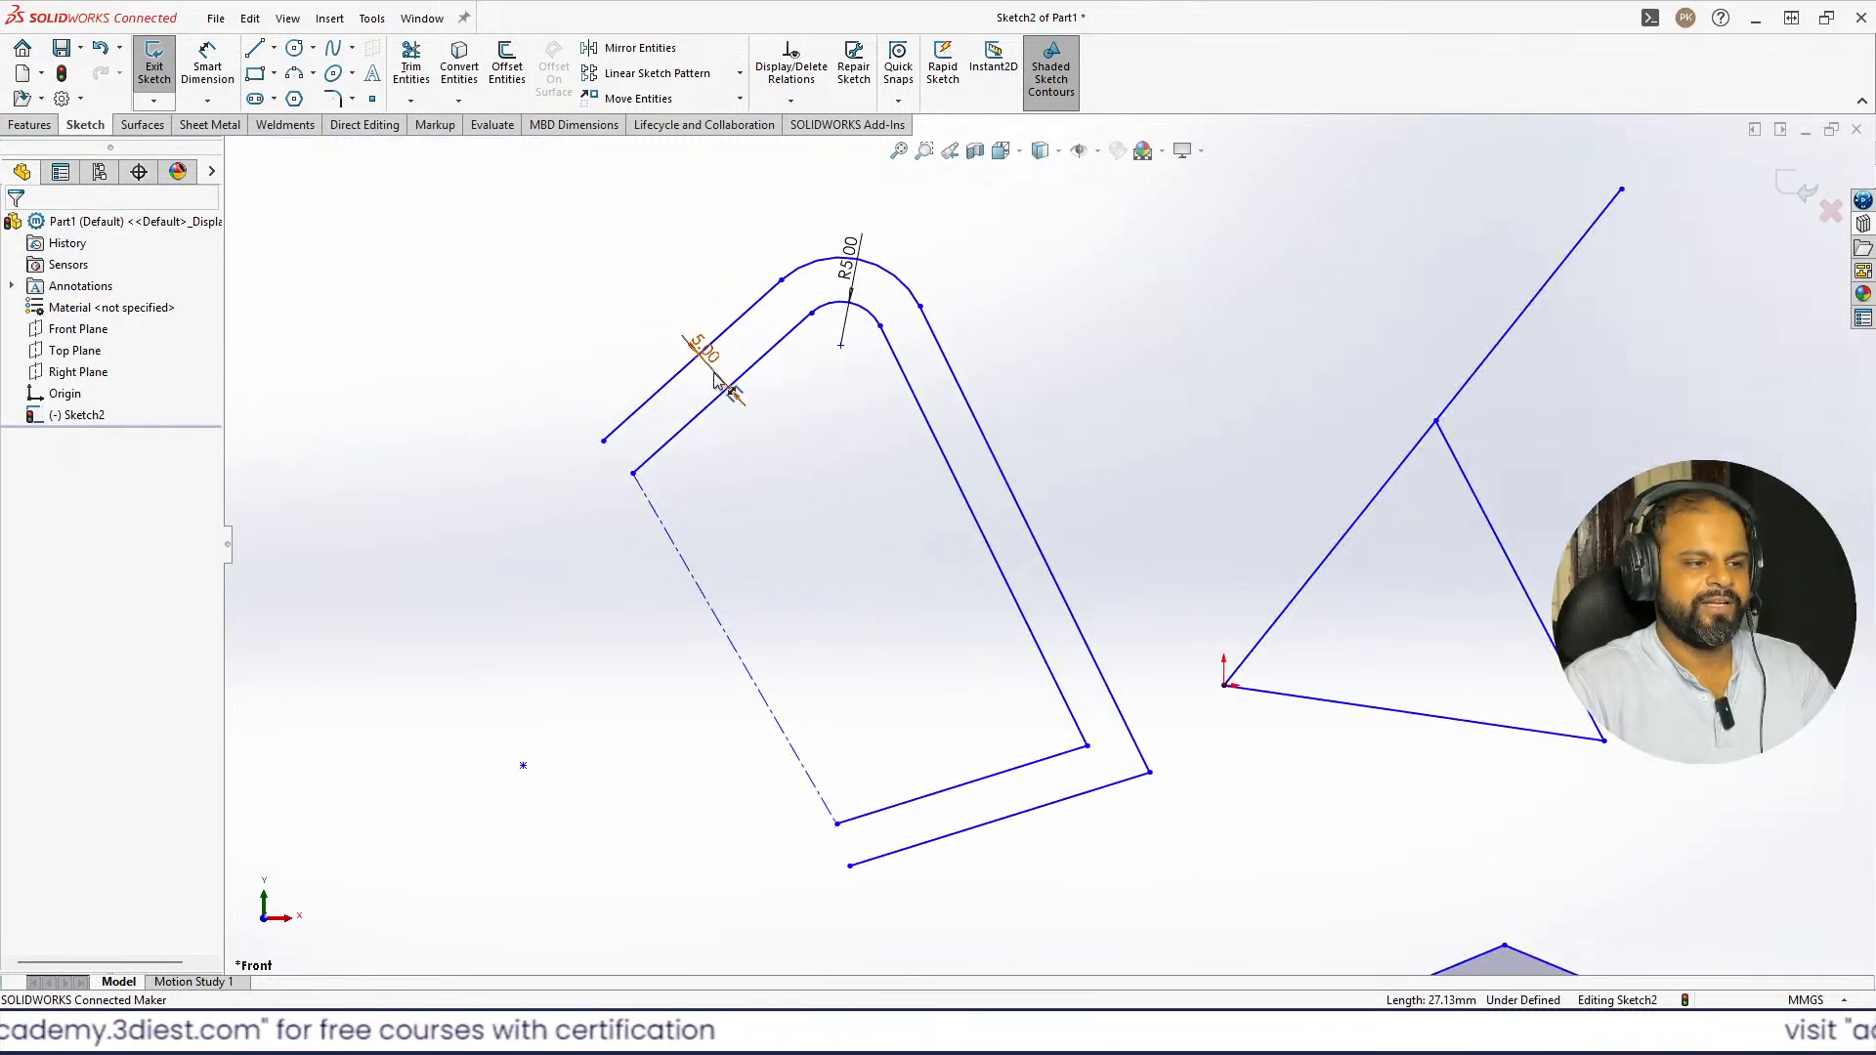
pyautogui.doubleClick(714, 370)
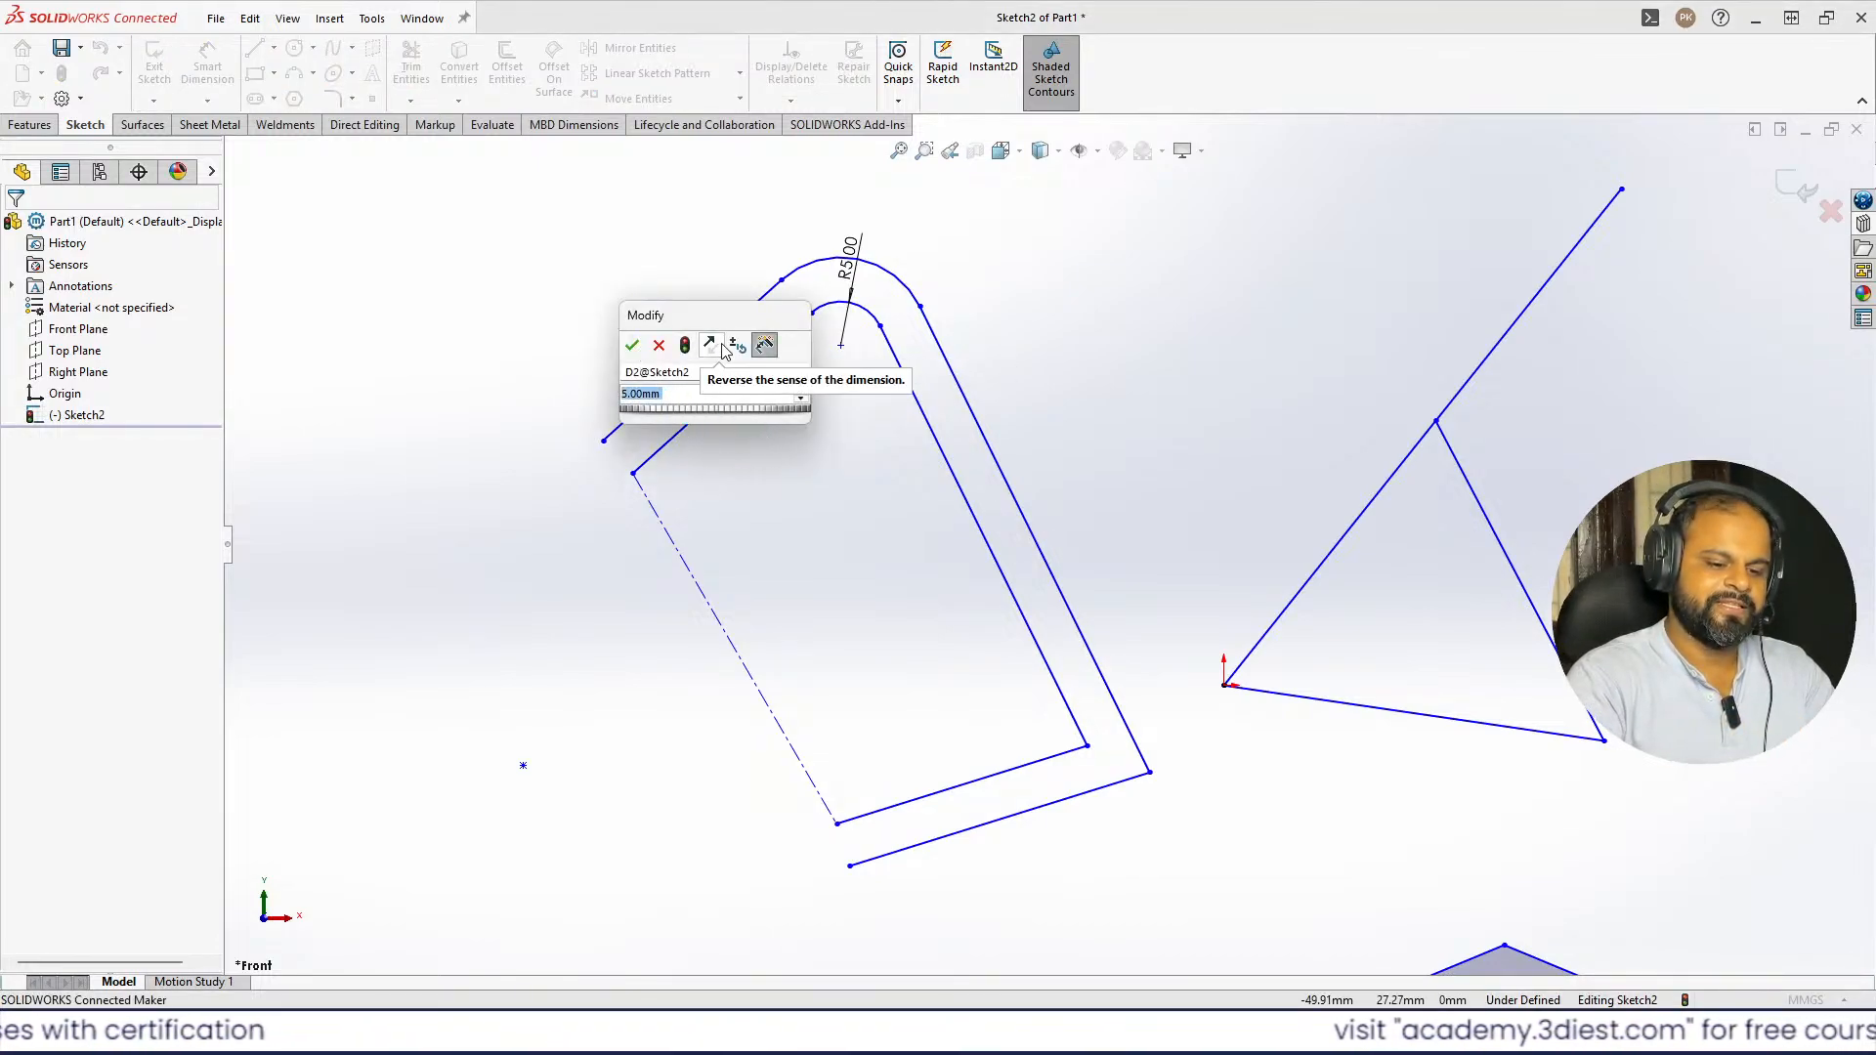
pyautogui.press('Return')
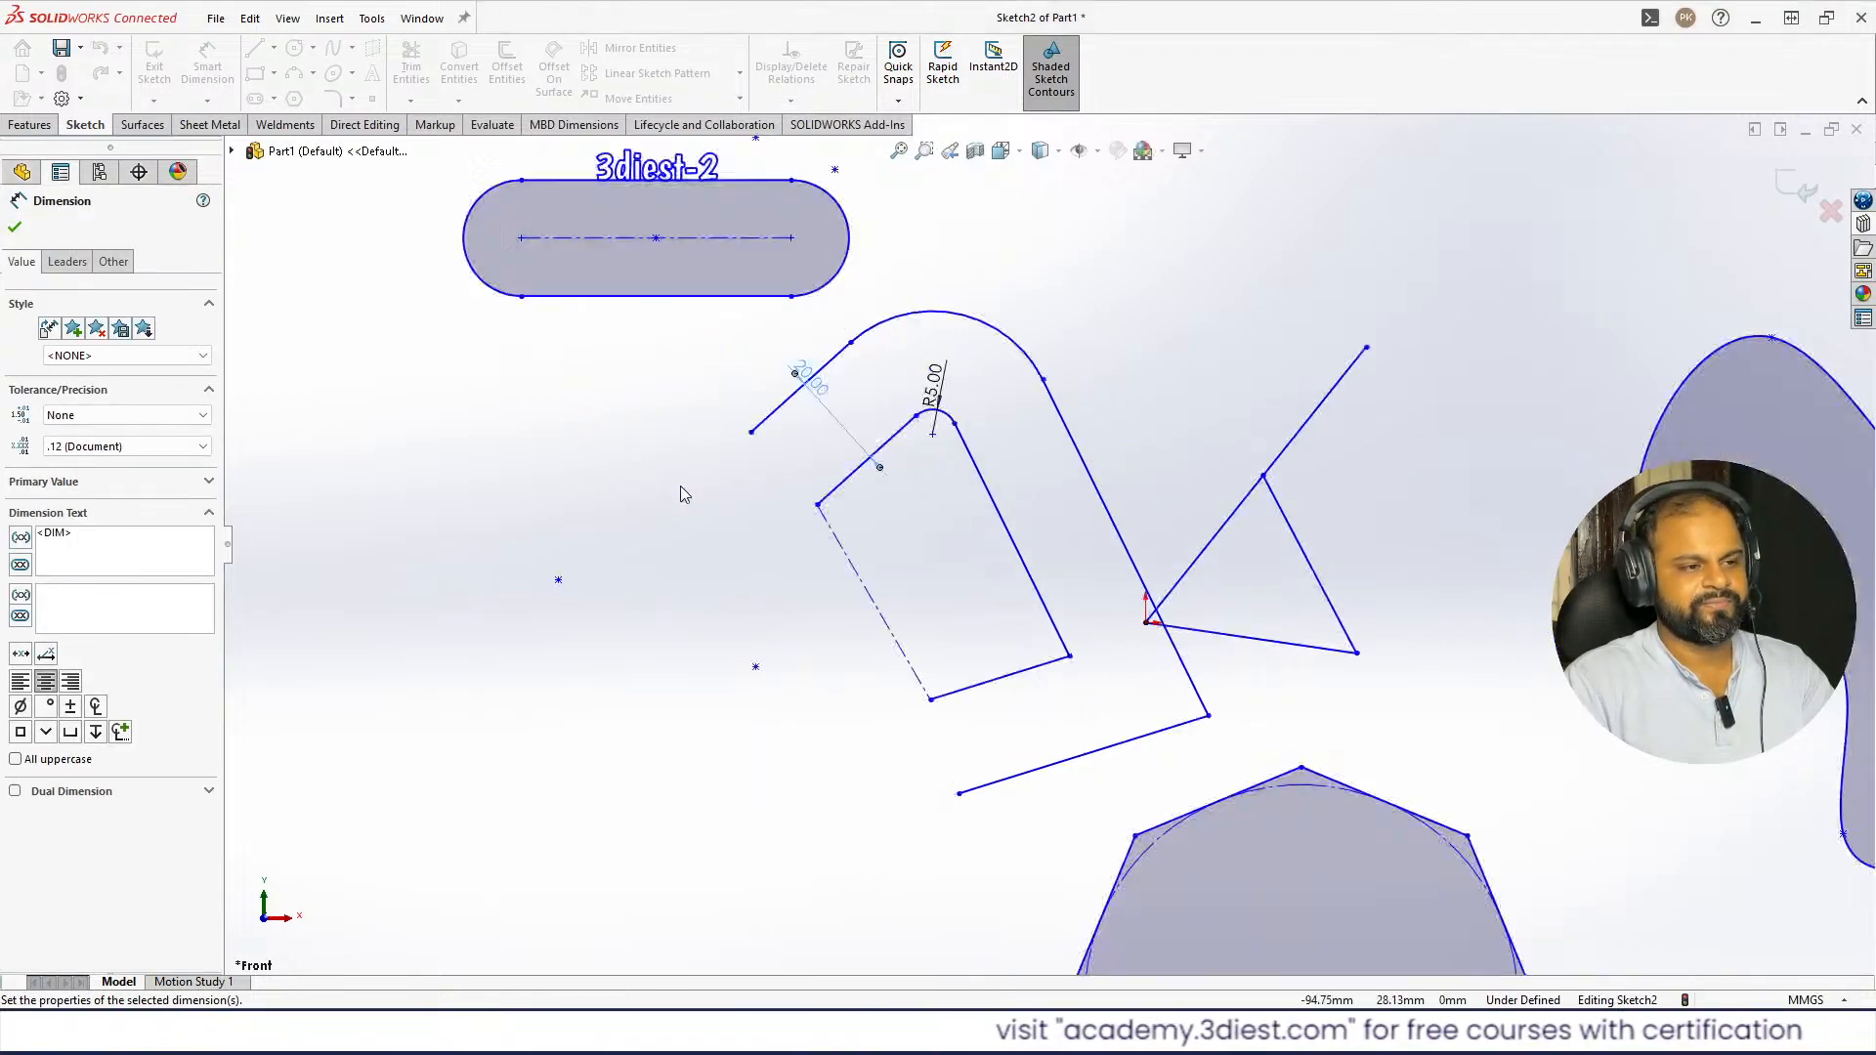
pyautogui.scroll(-5, 712, 510)
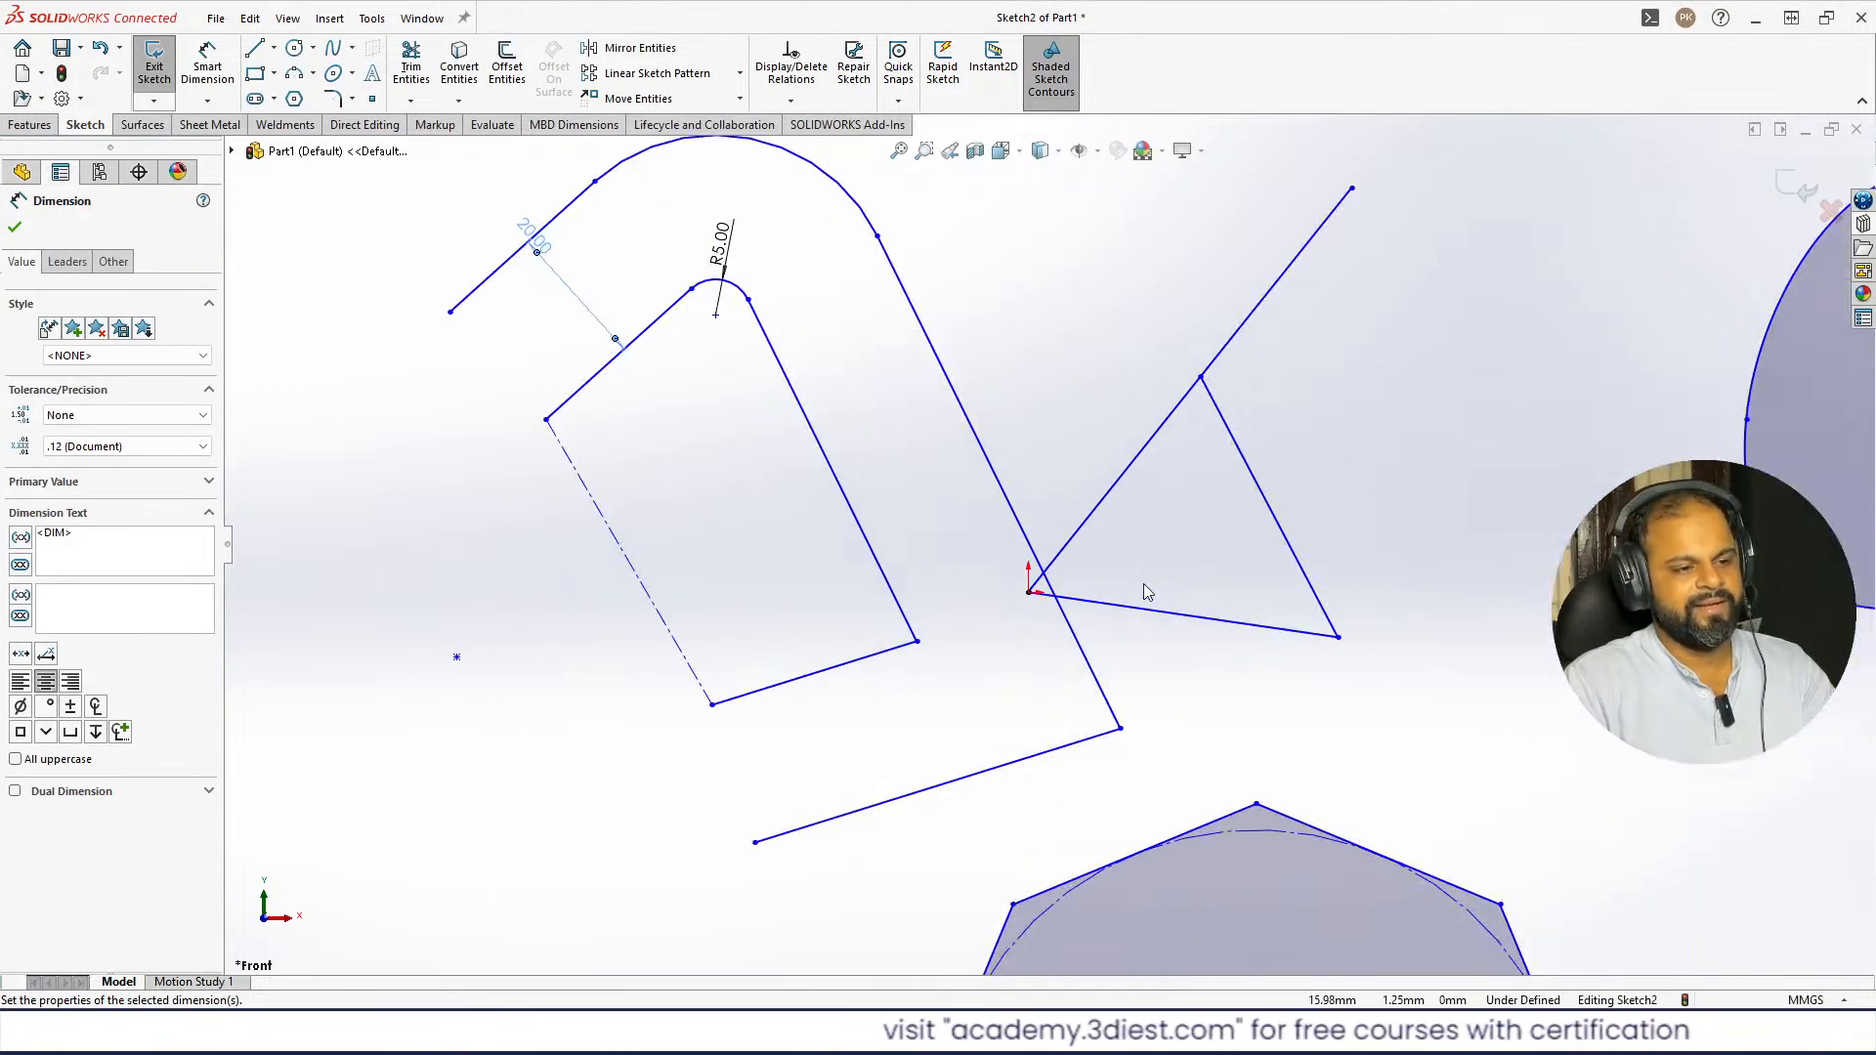
pyautogui.click(948, 594)
pyautogui.scroll(1, 894, 548)
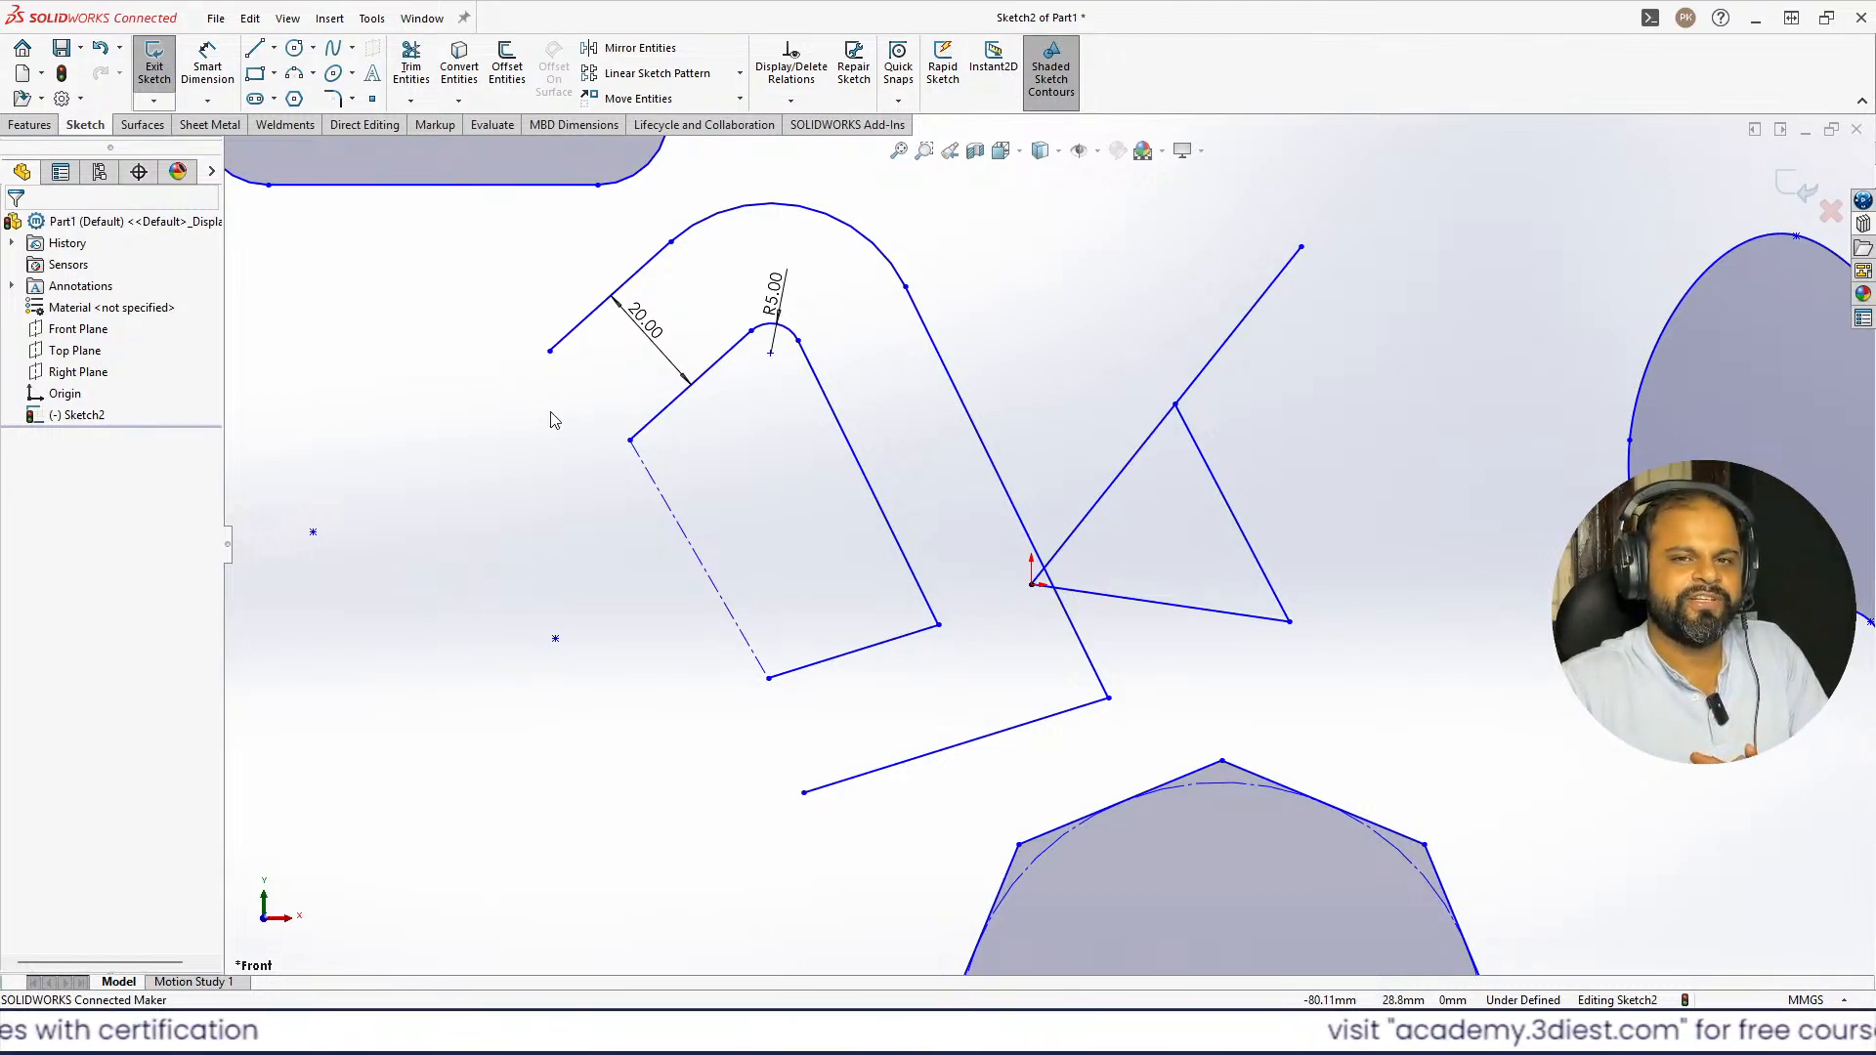
pyautogui.click(655, 417)
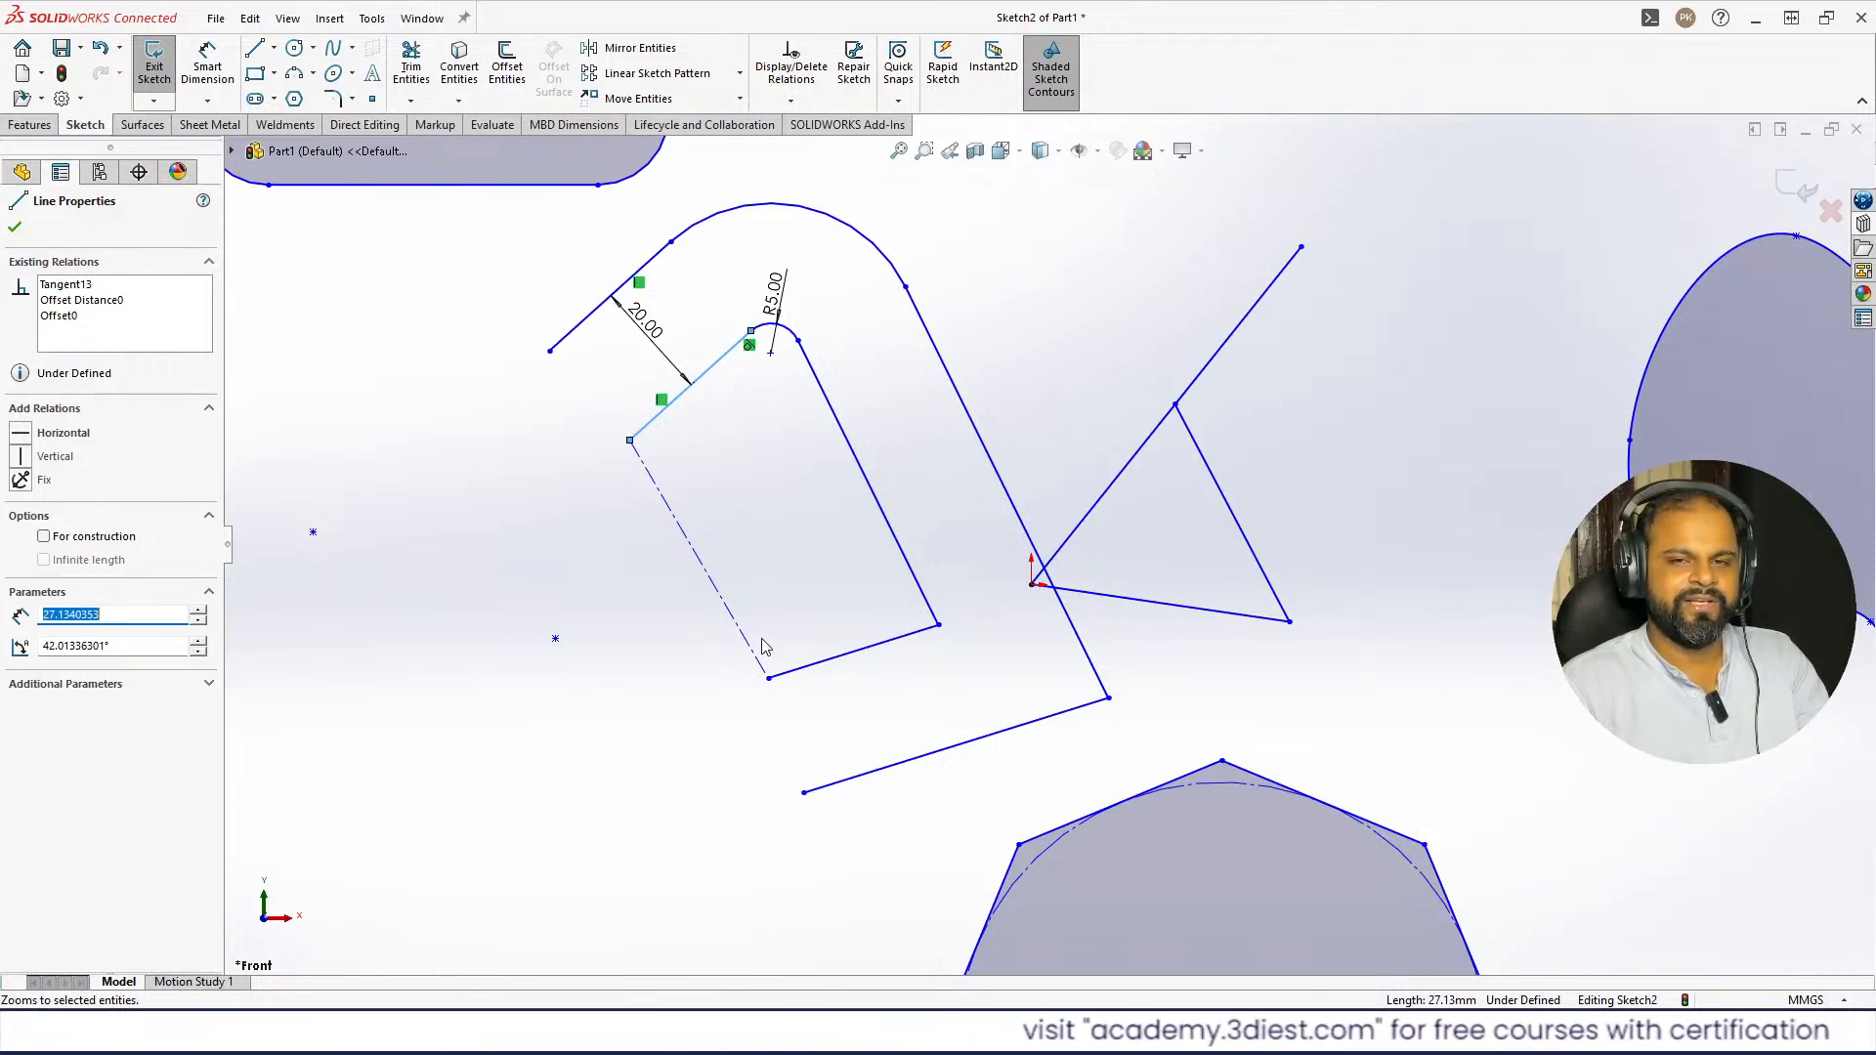
pyautogui.click(592, 622)
pyautogui.scroll(4, 768, 518)
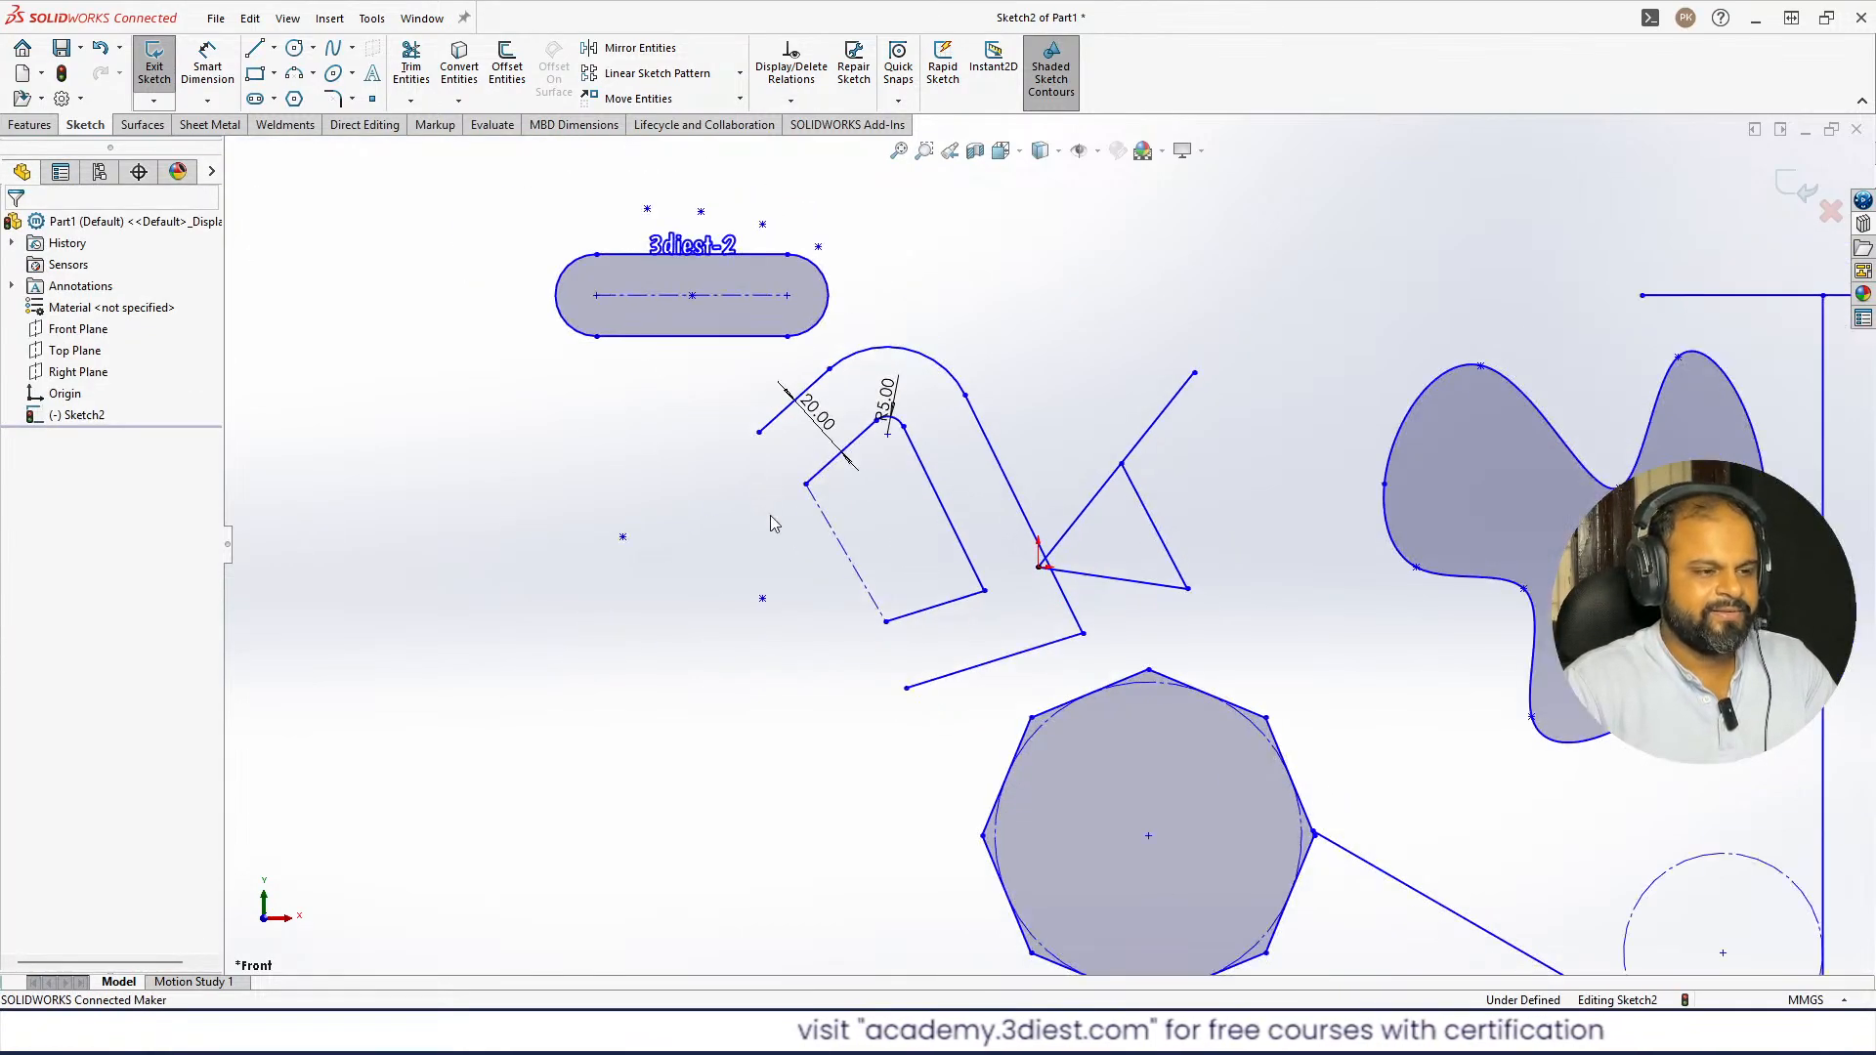
pyautogui.scroll(3, 1060, 547)
pyautogui.scroll(-4, 1286, 636)
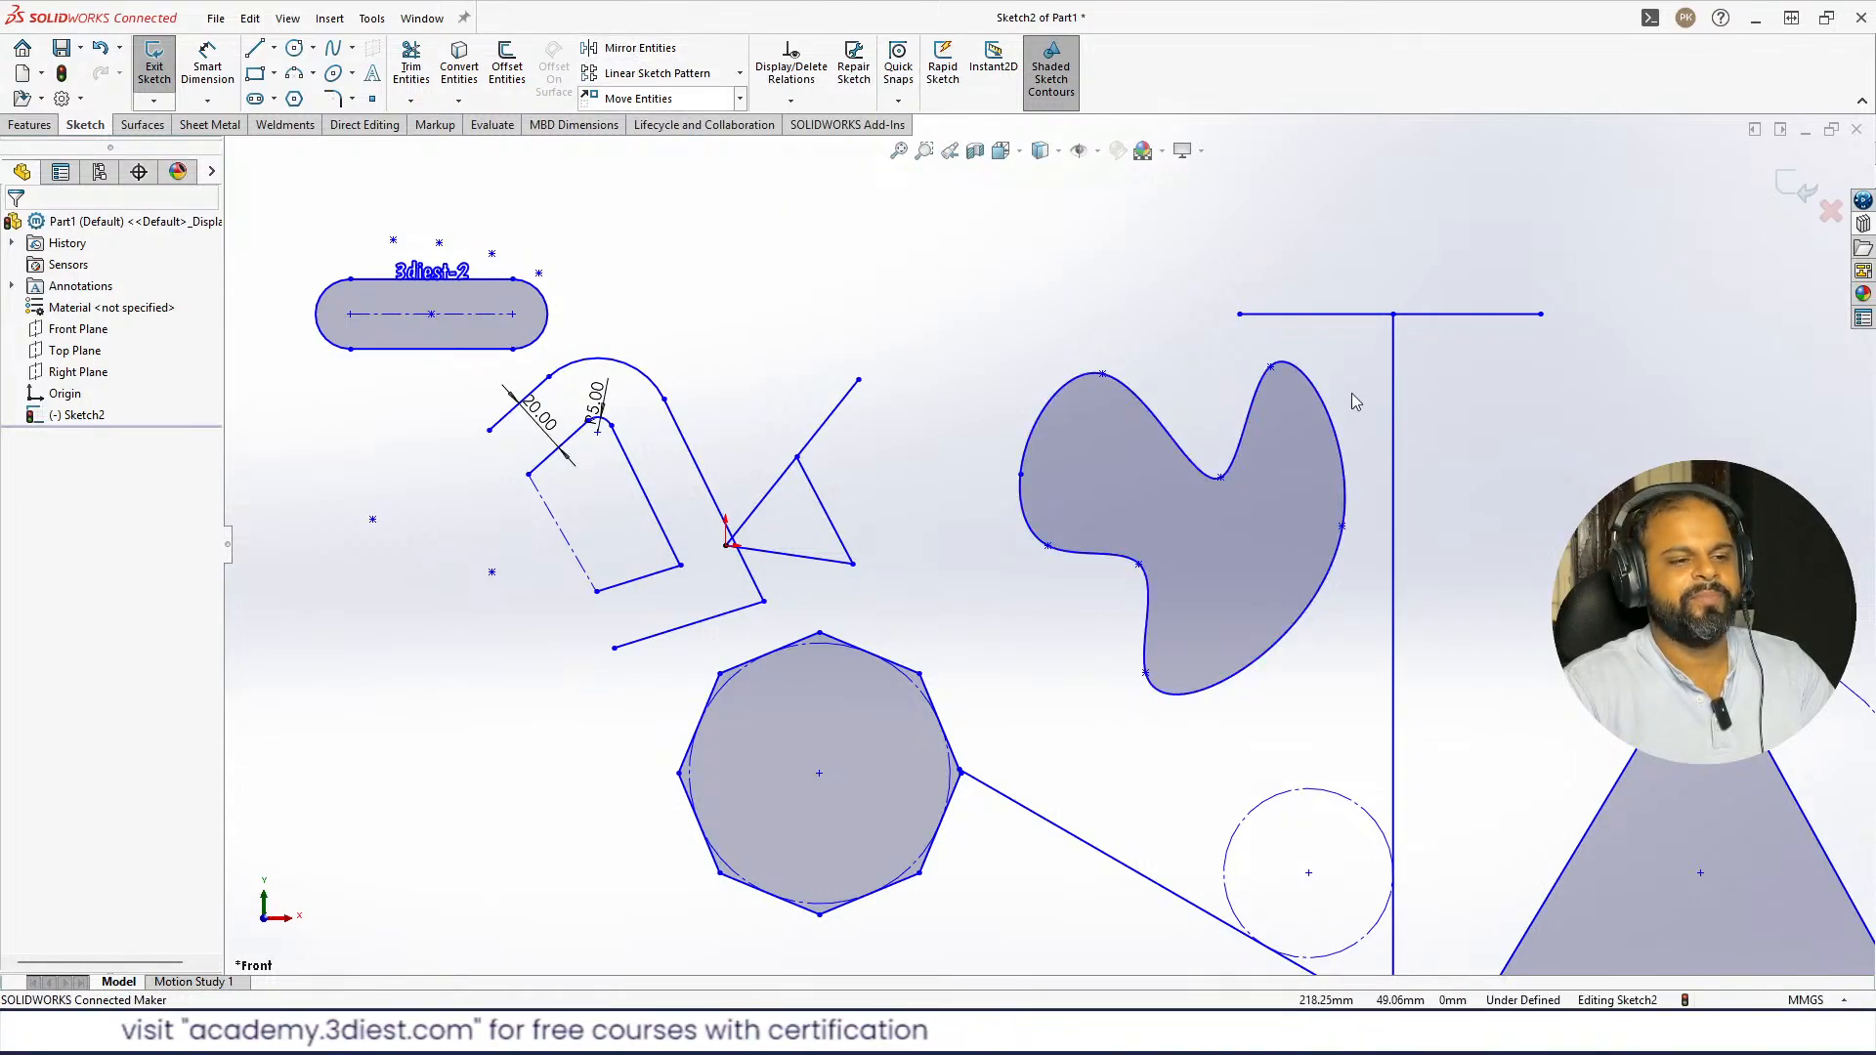
pyautogui.scroll(4, 1048, 544)
pyautogui.scroll(-5, 1173, 552)
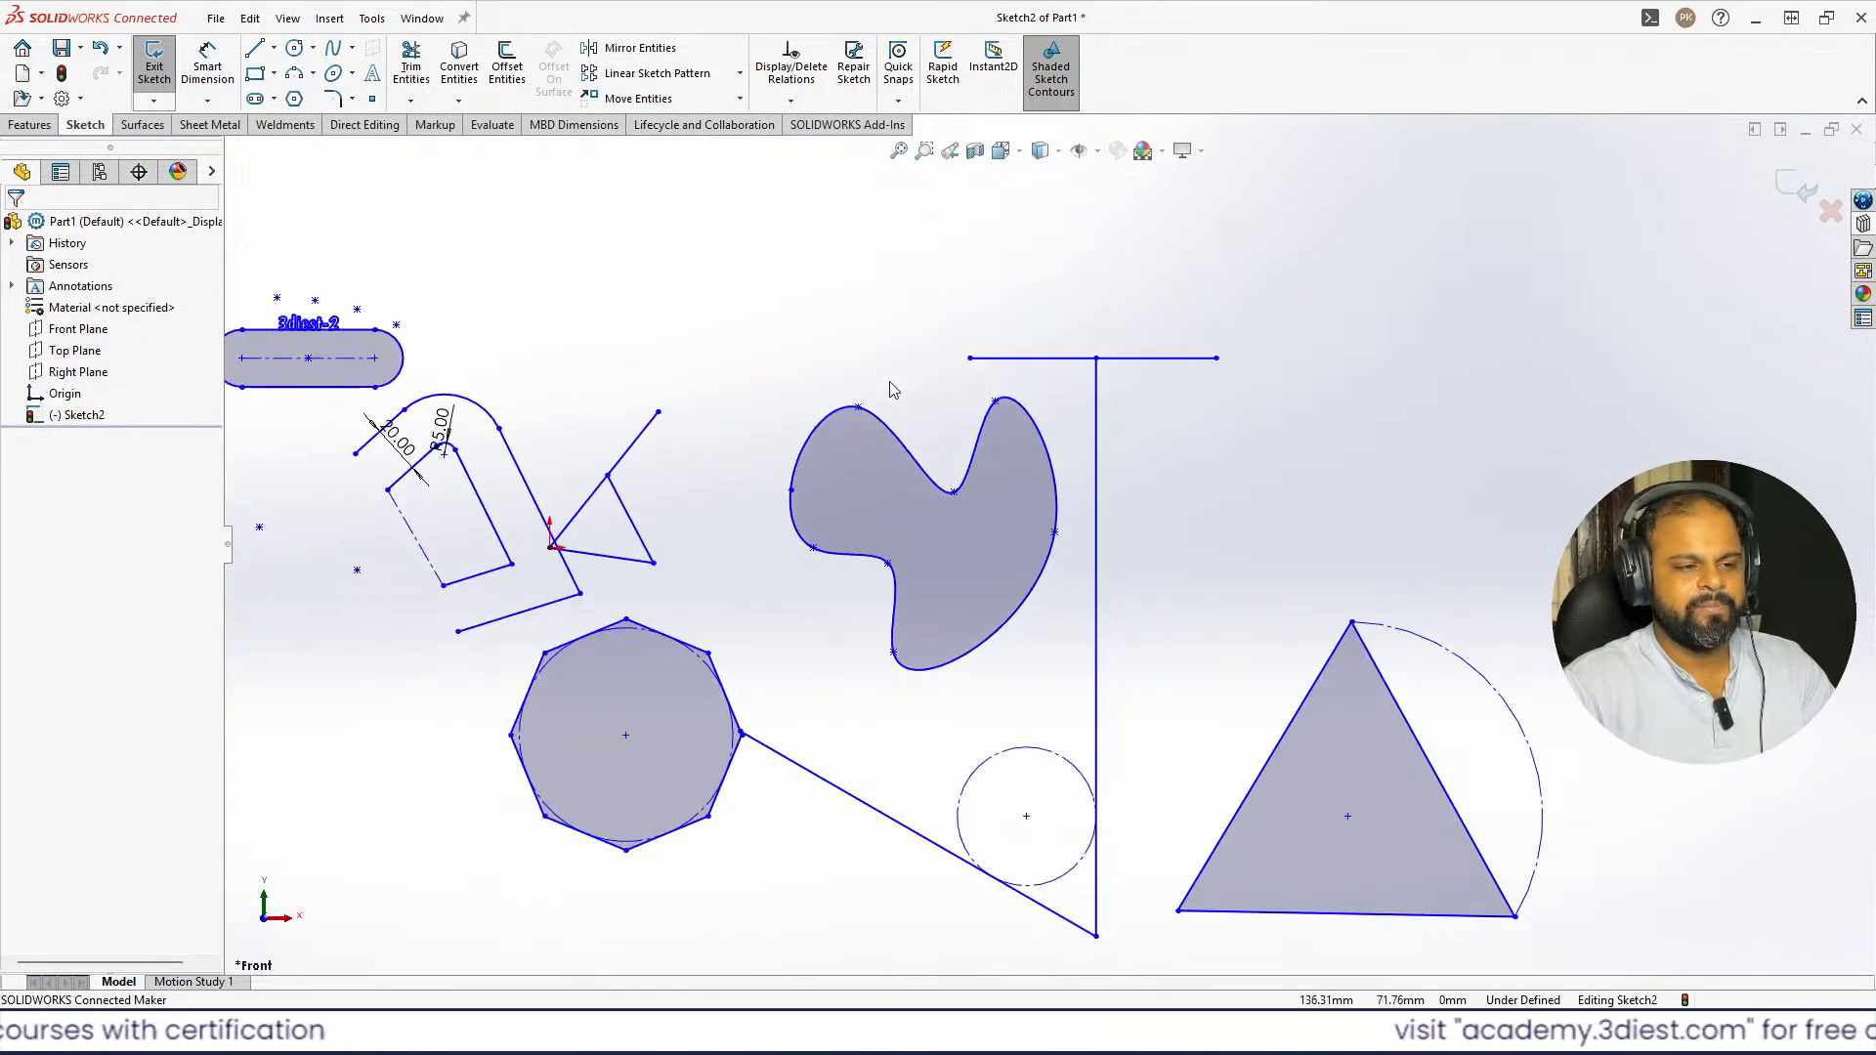
# - Mirror the closed spline about the long vertical line with Mirror Entities, keeping the original as a copy
pyautogui.scroll(3, 899, 397)
pyautogui.scroll(-1, 1117, 520)
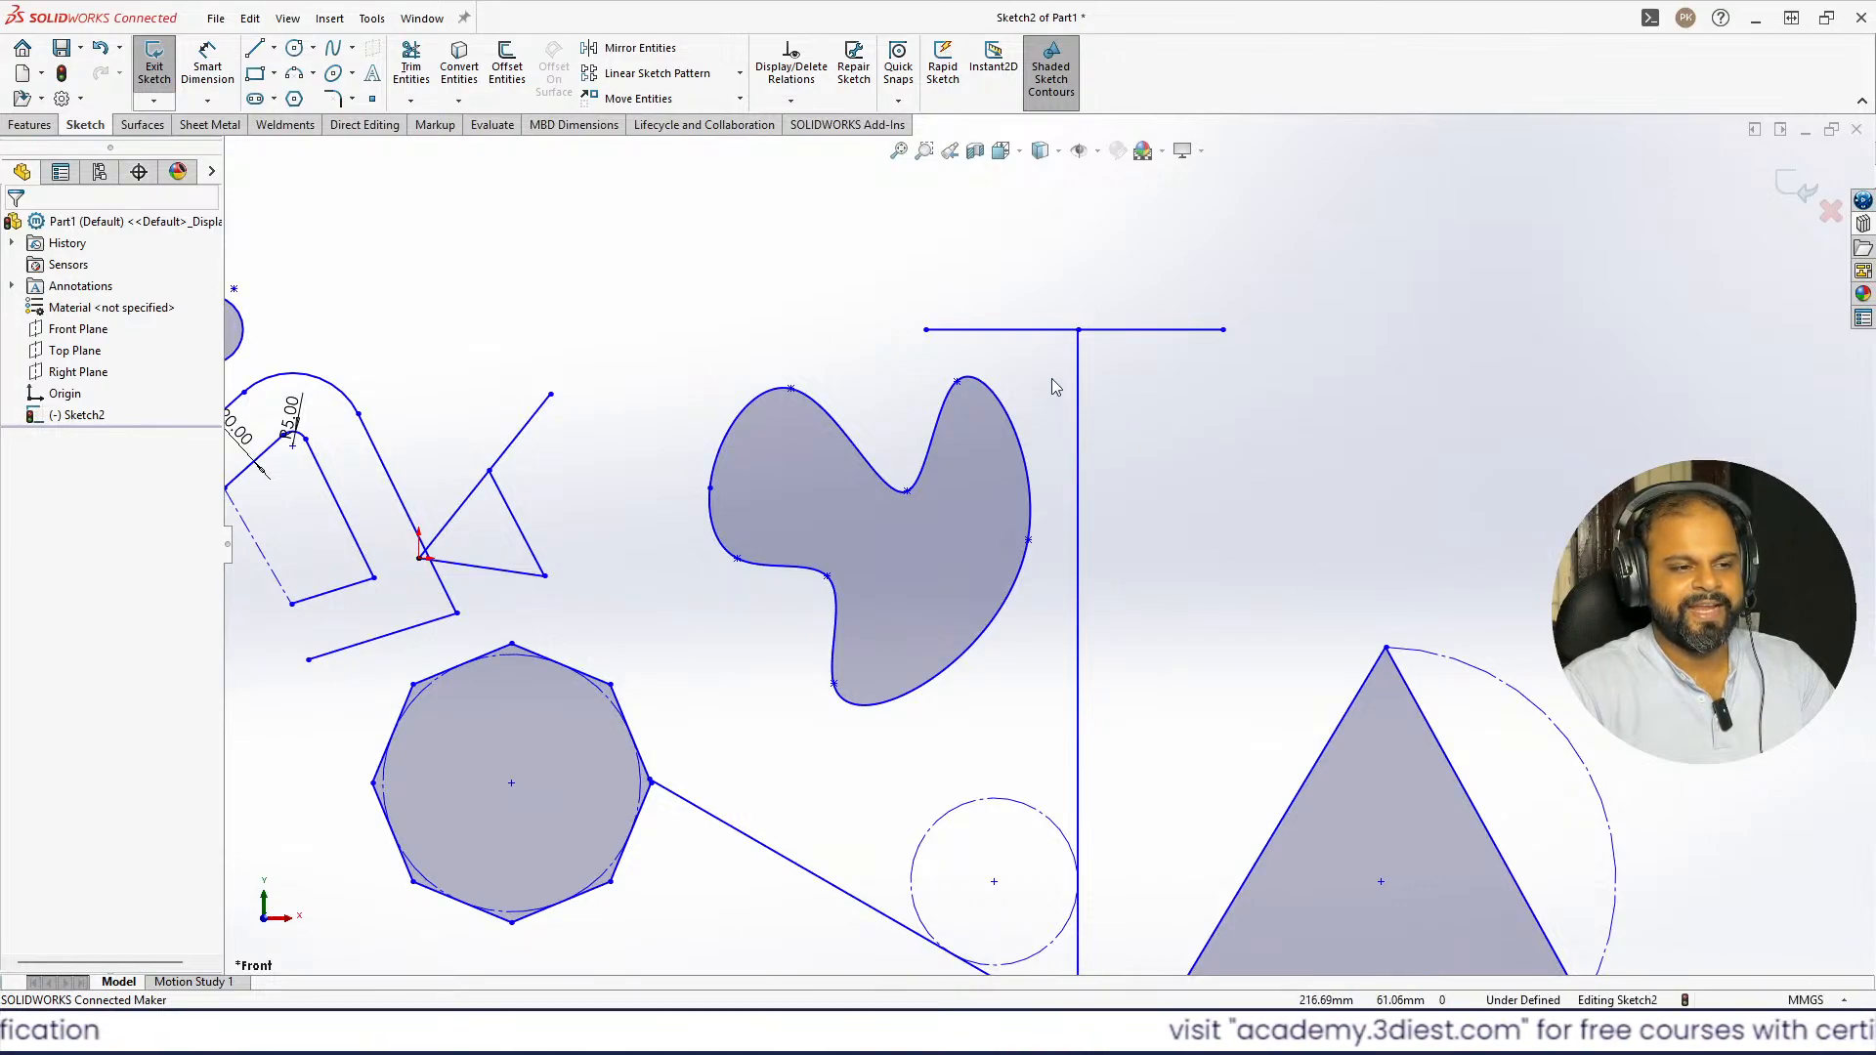
pyautogui.click(1080, 381)
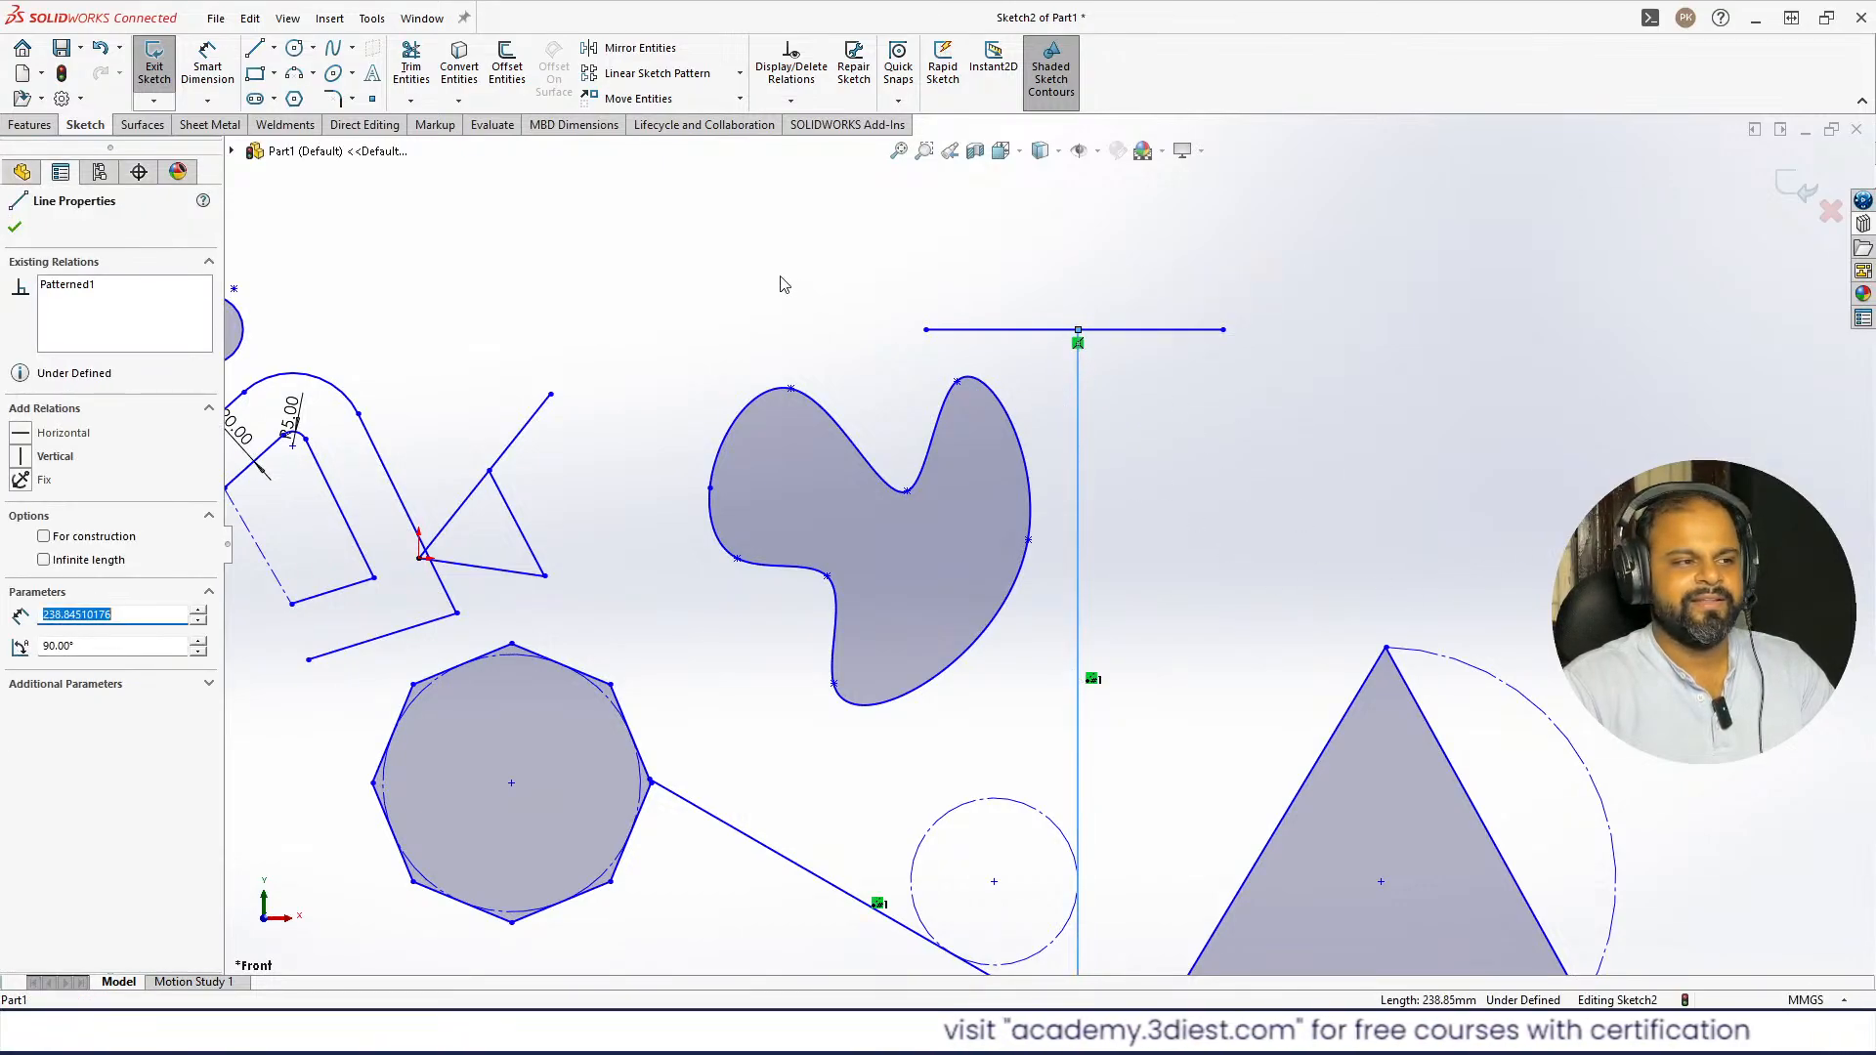
pyautogui.click(519, 262)
pyautogui.click(638, 51)
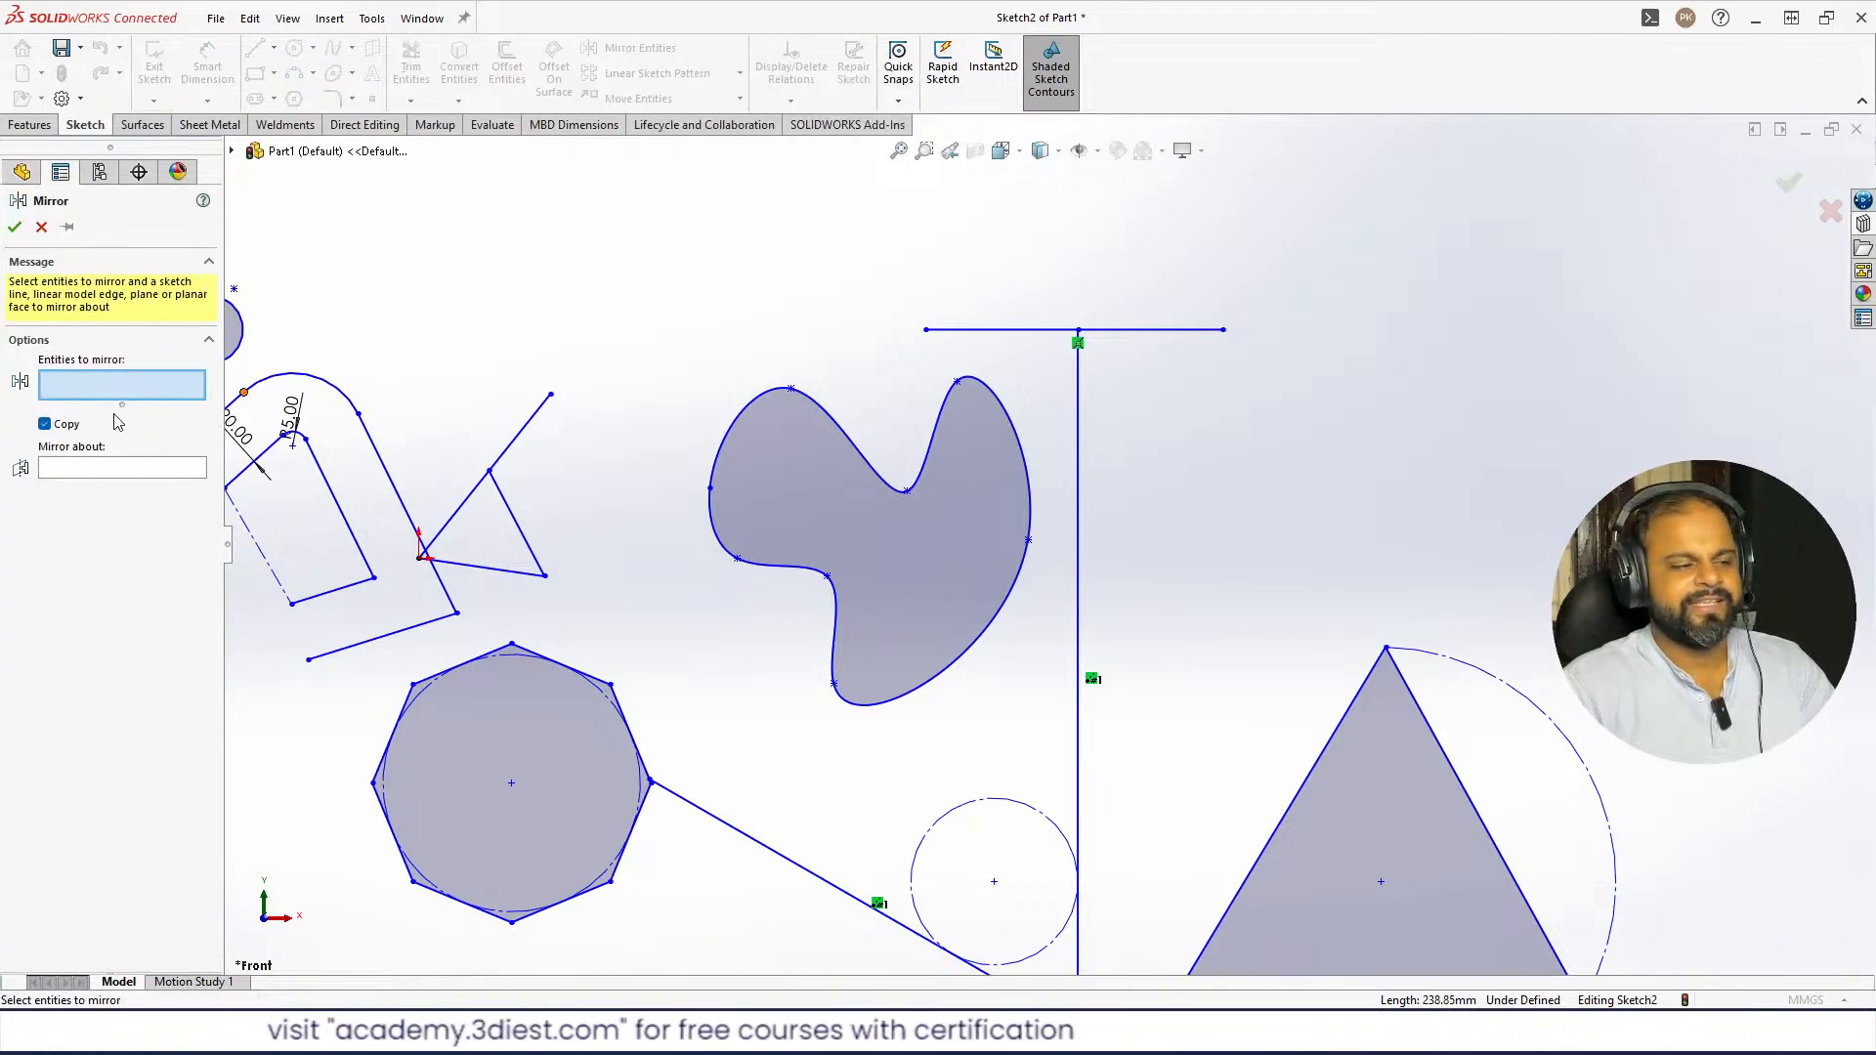
pyautogui.click(722, 448)
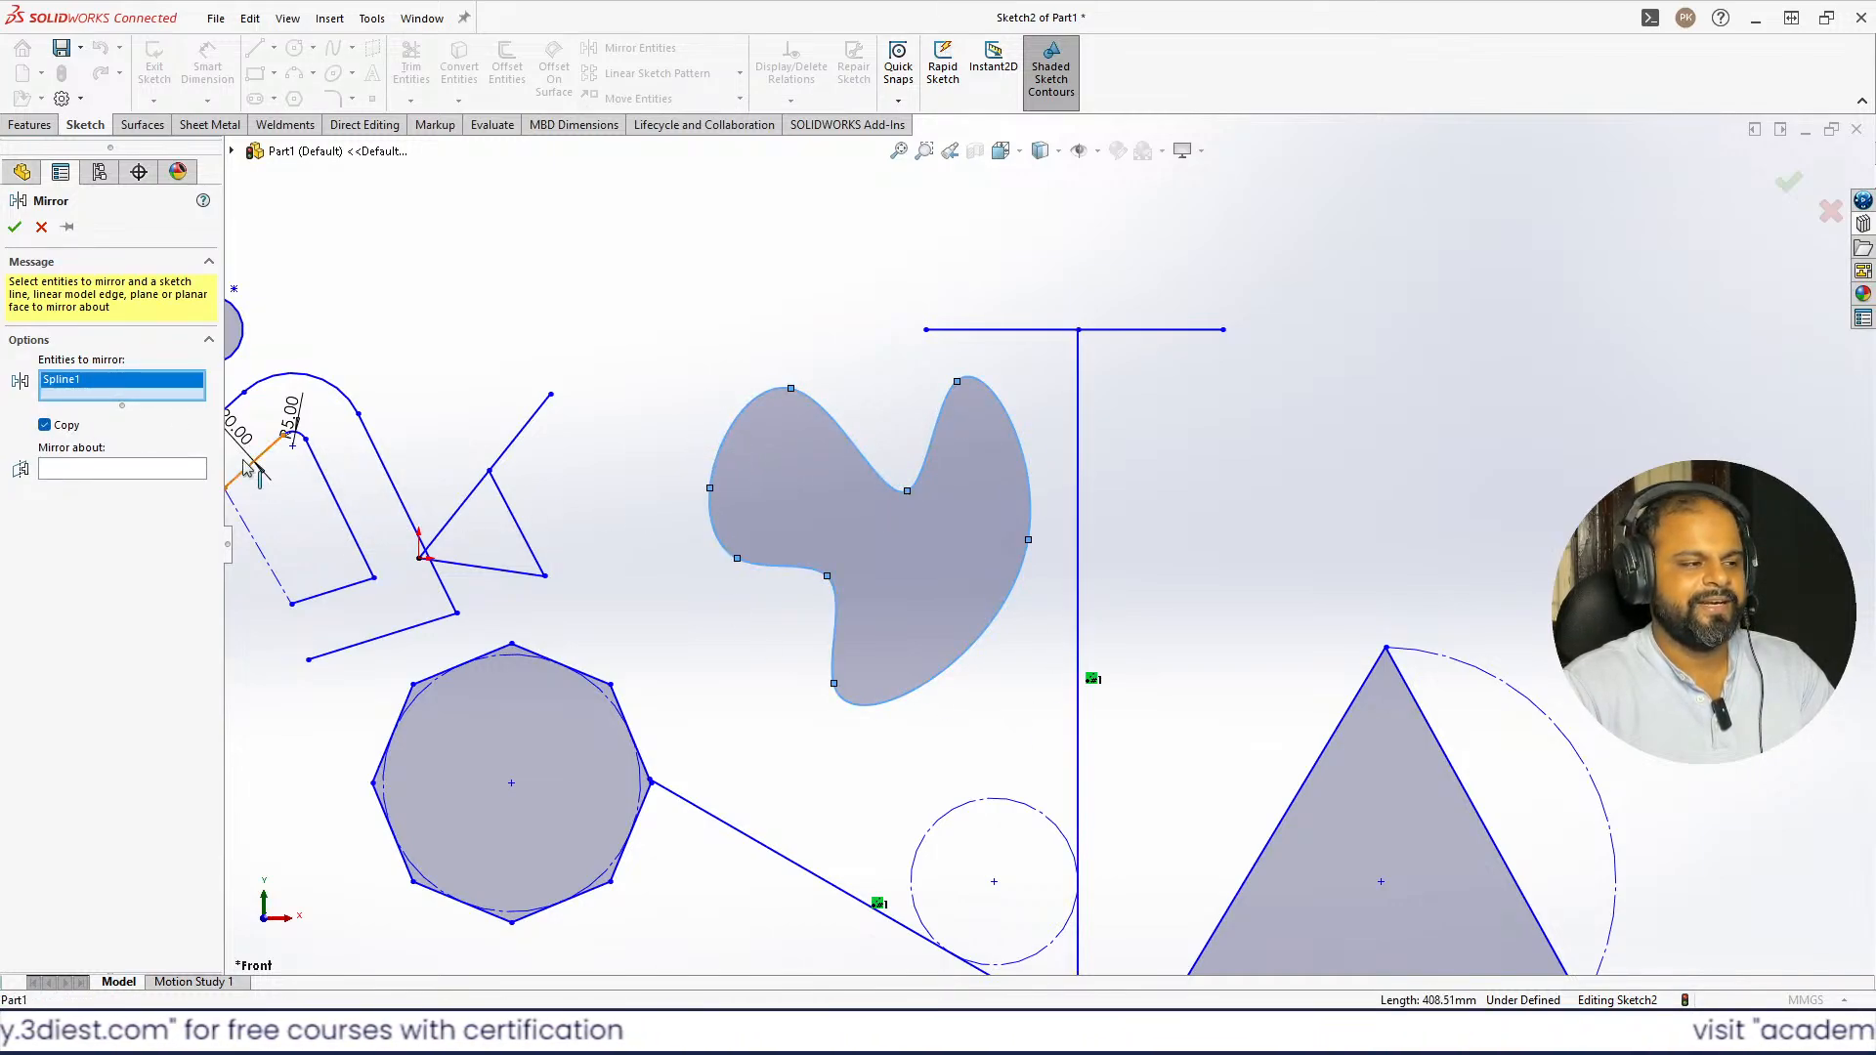
pyautogui.click(113, 470)
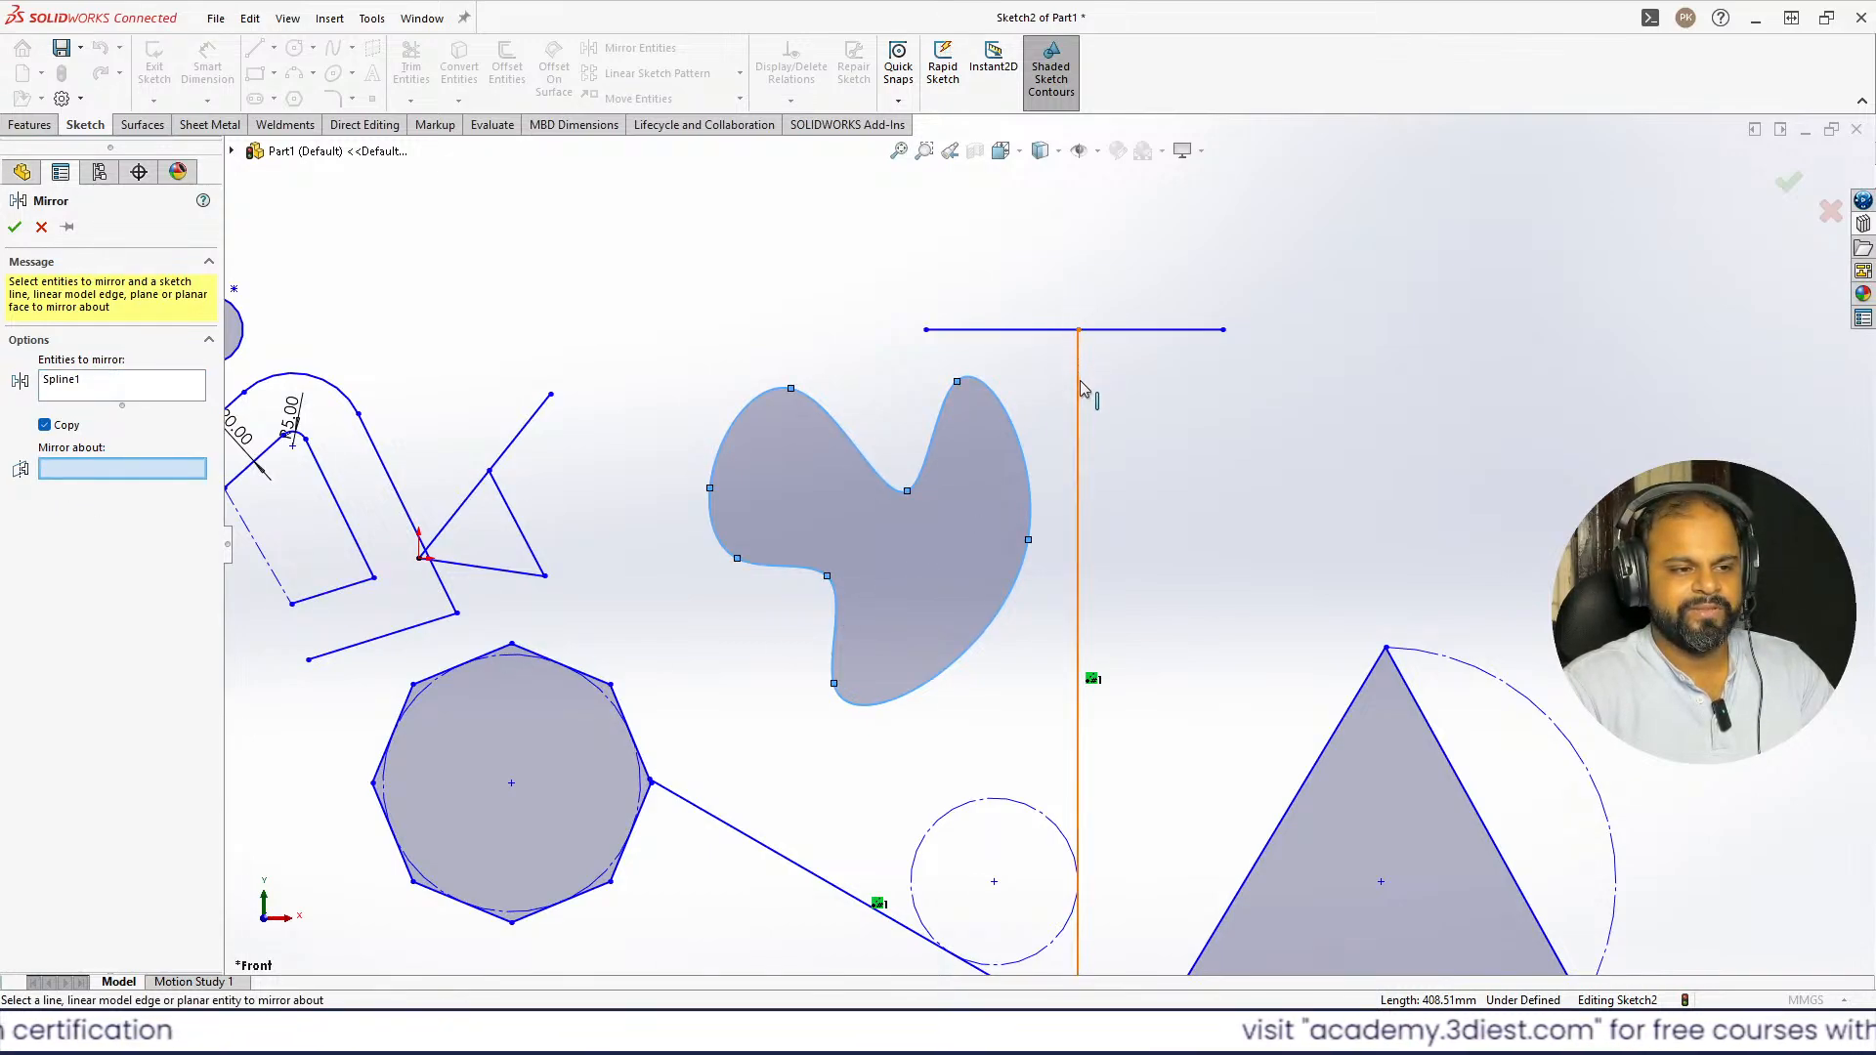
pyautogui.click(1078, 456)
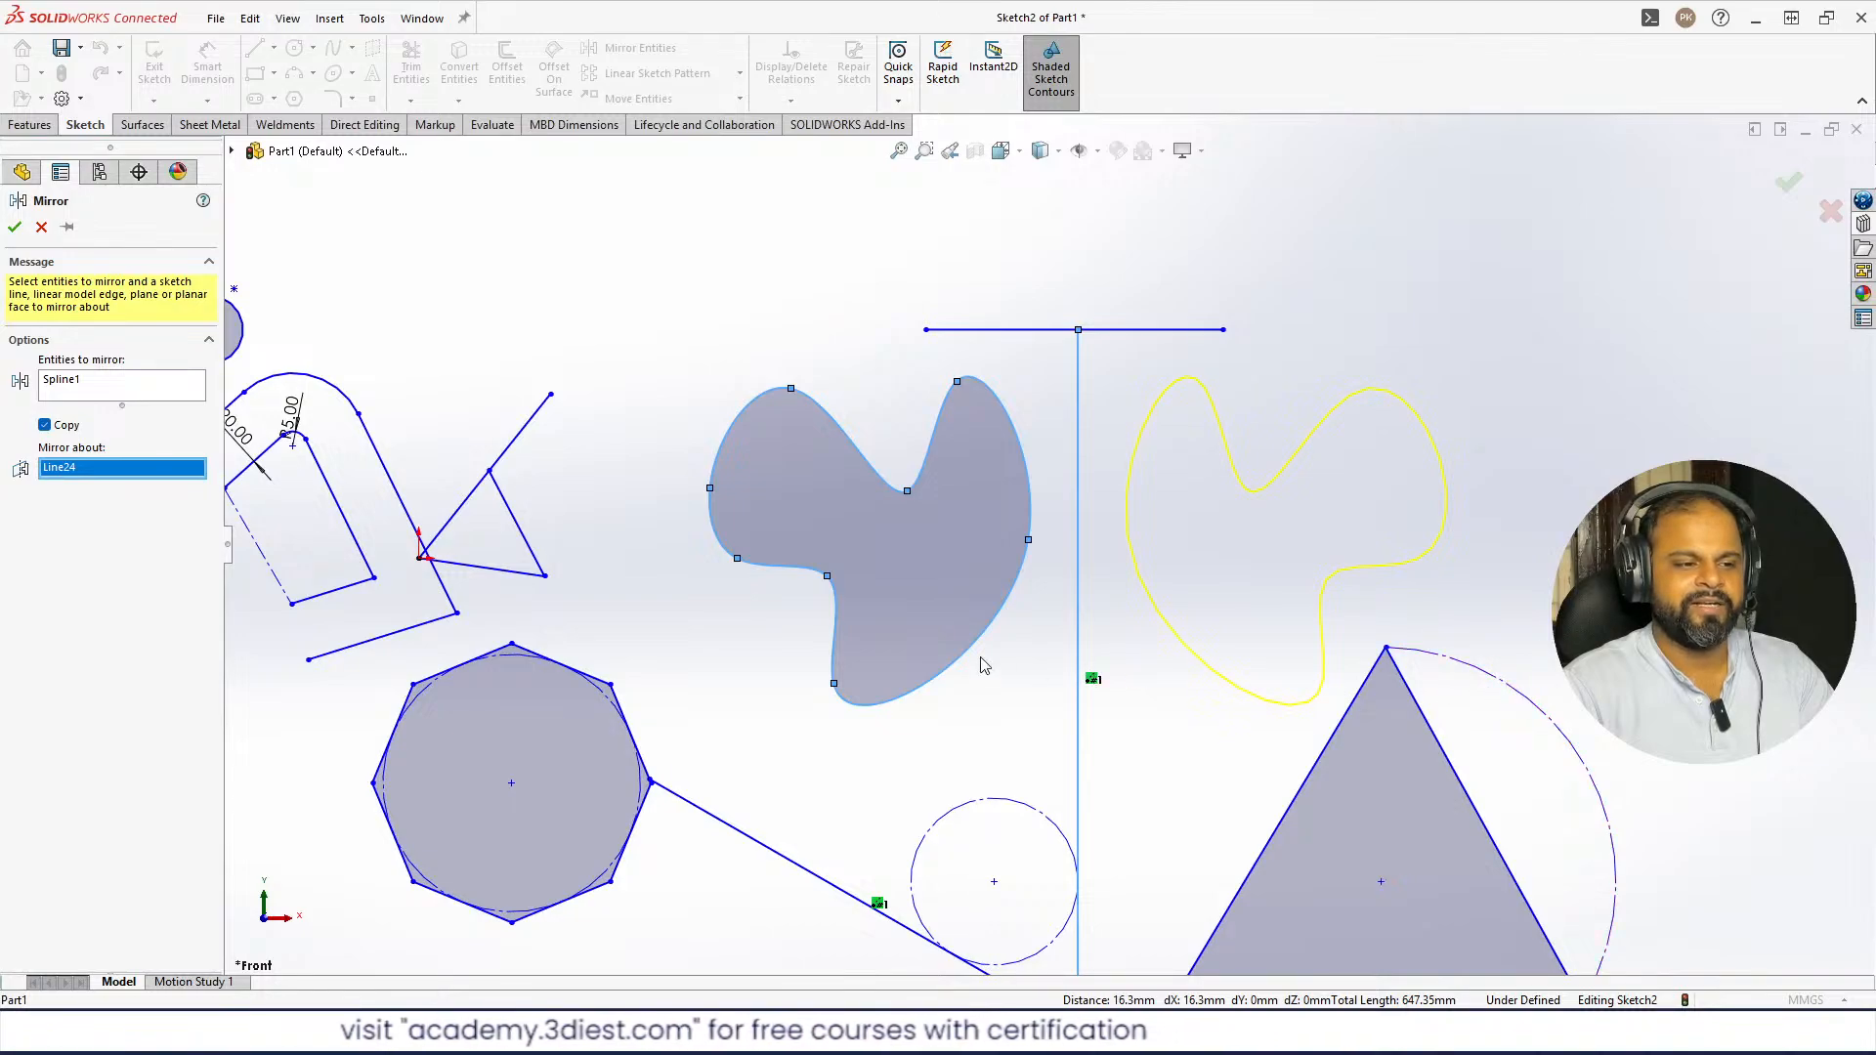
pyautogui.click(15, 229)
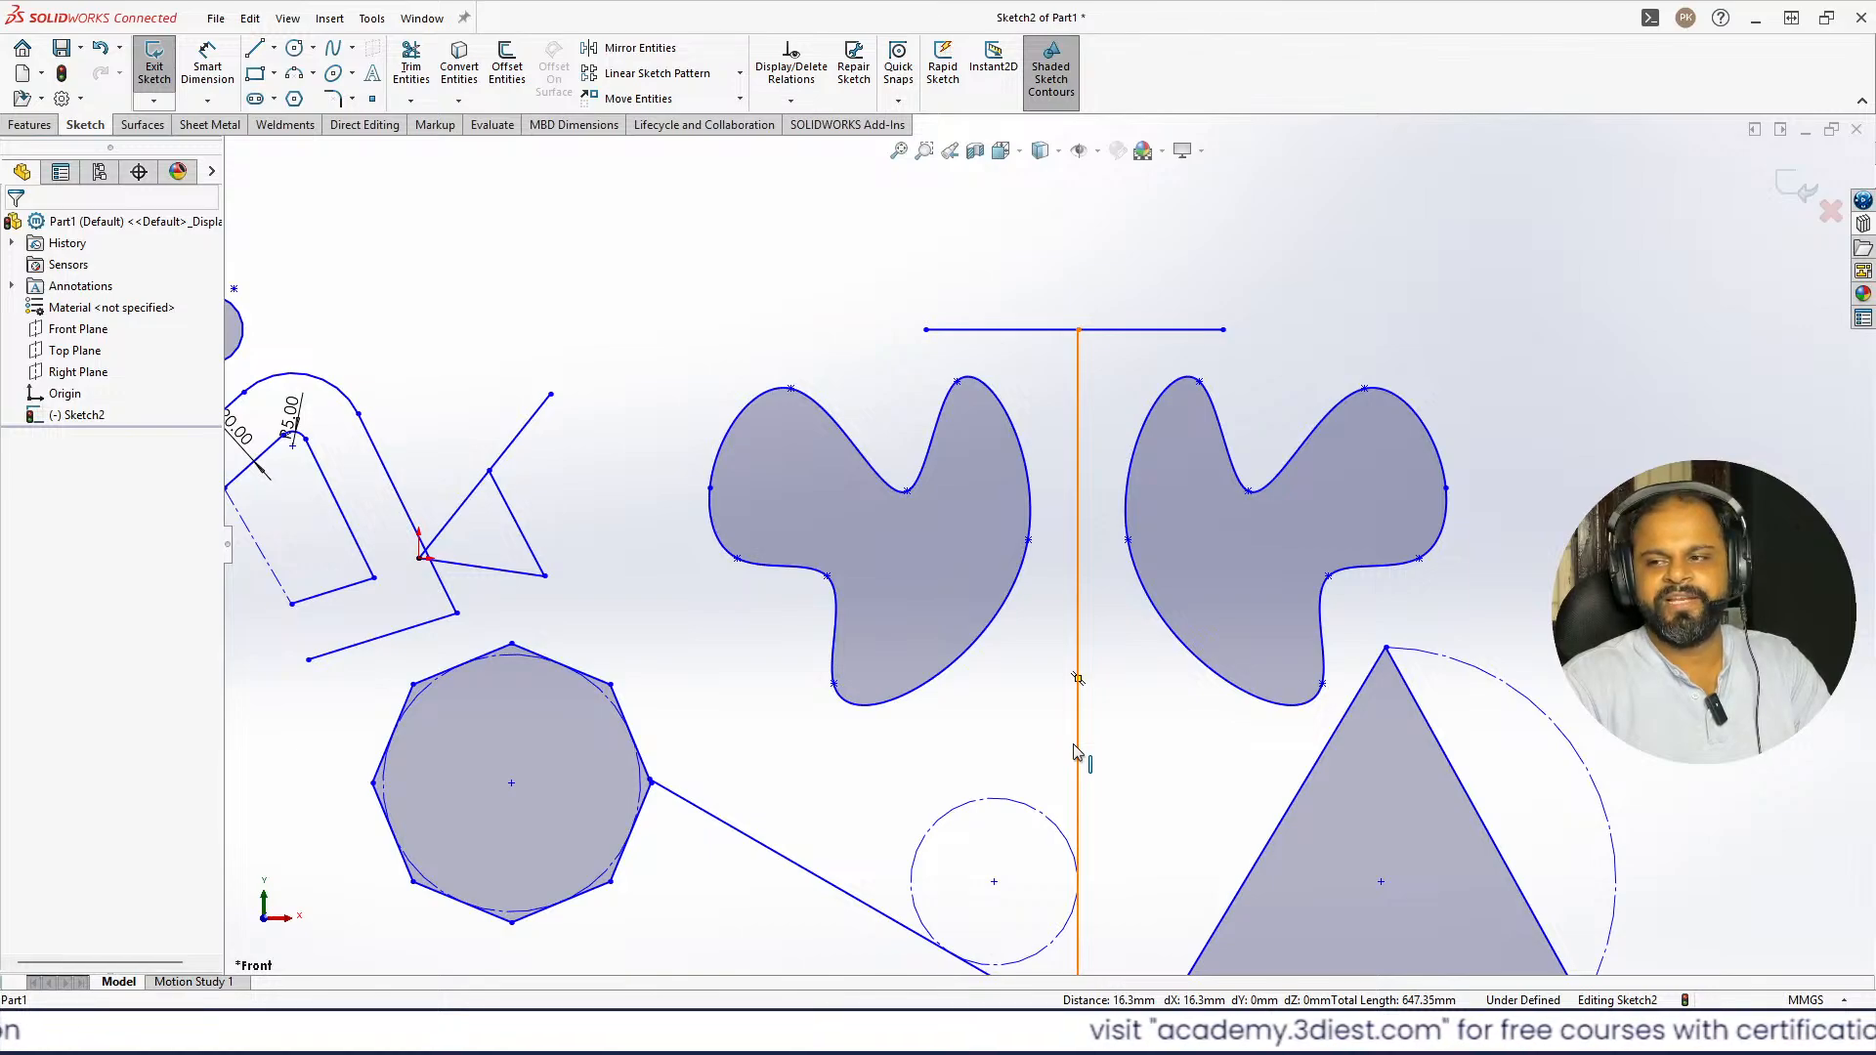
pyautogui.scroll(5, 1121, 489)
pyautogui.scroll(-3, 1107, 672)
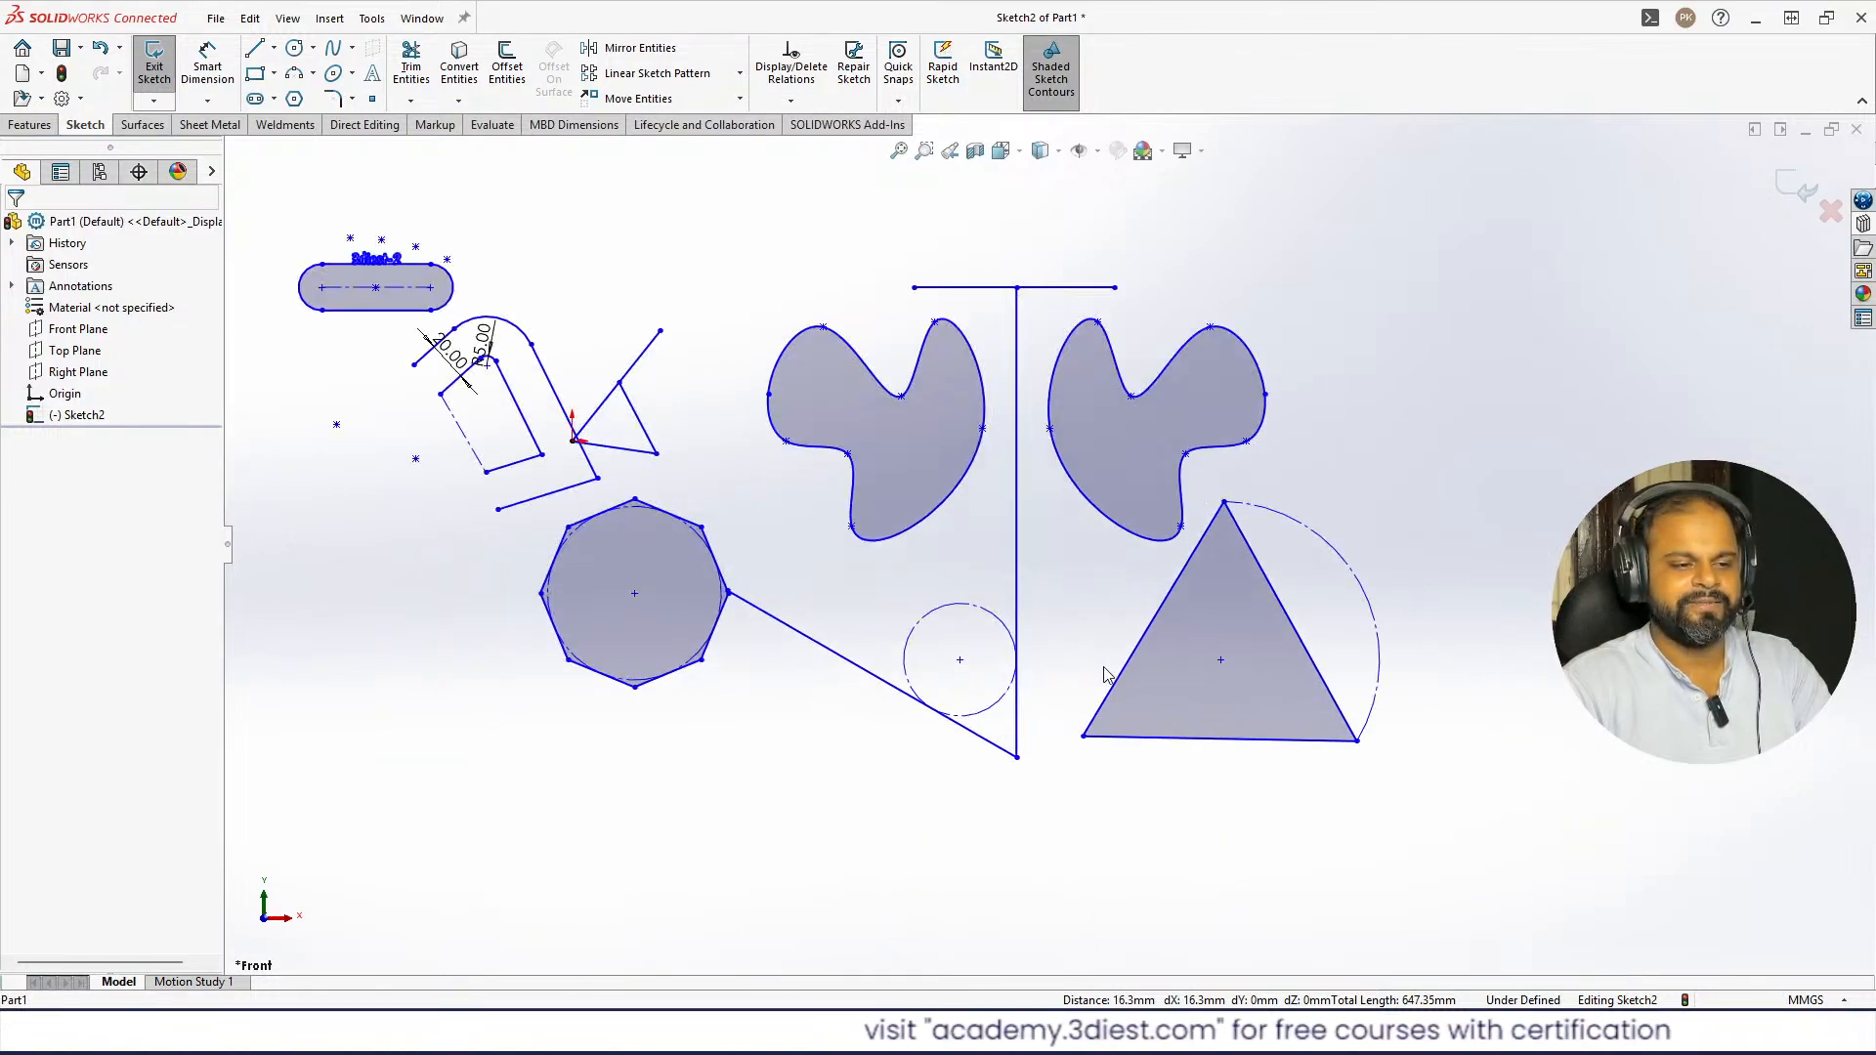
pyautogui.click(652, 60)
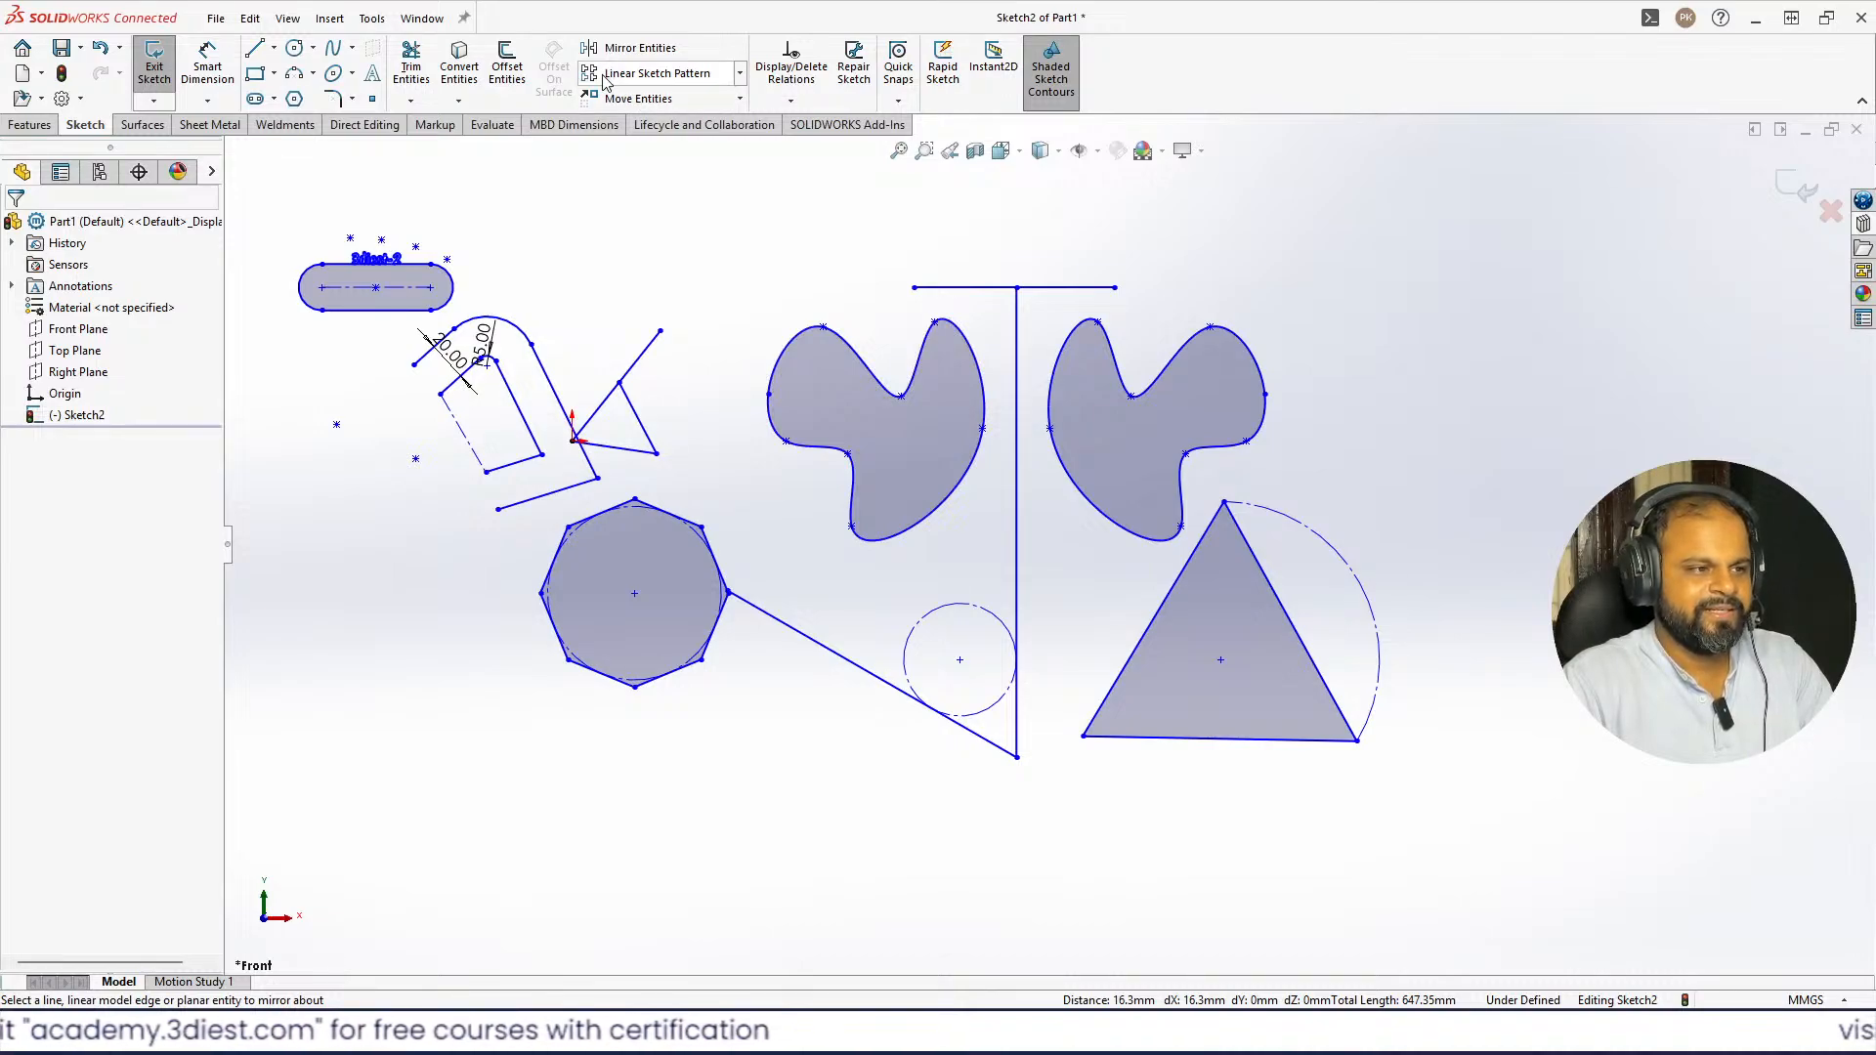
pyautogui.click(740, 78)
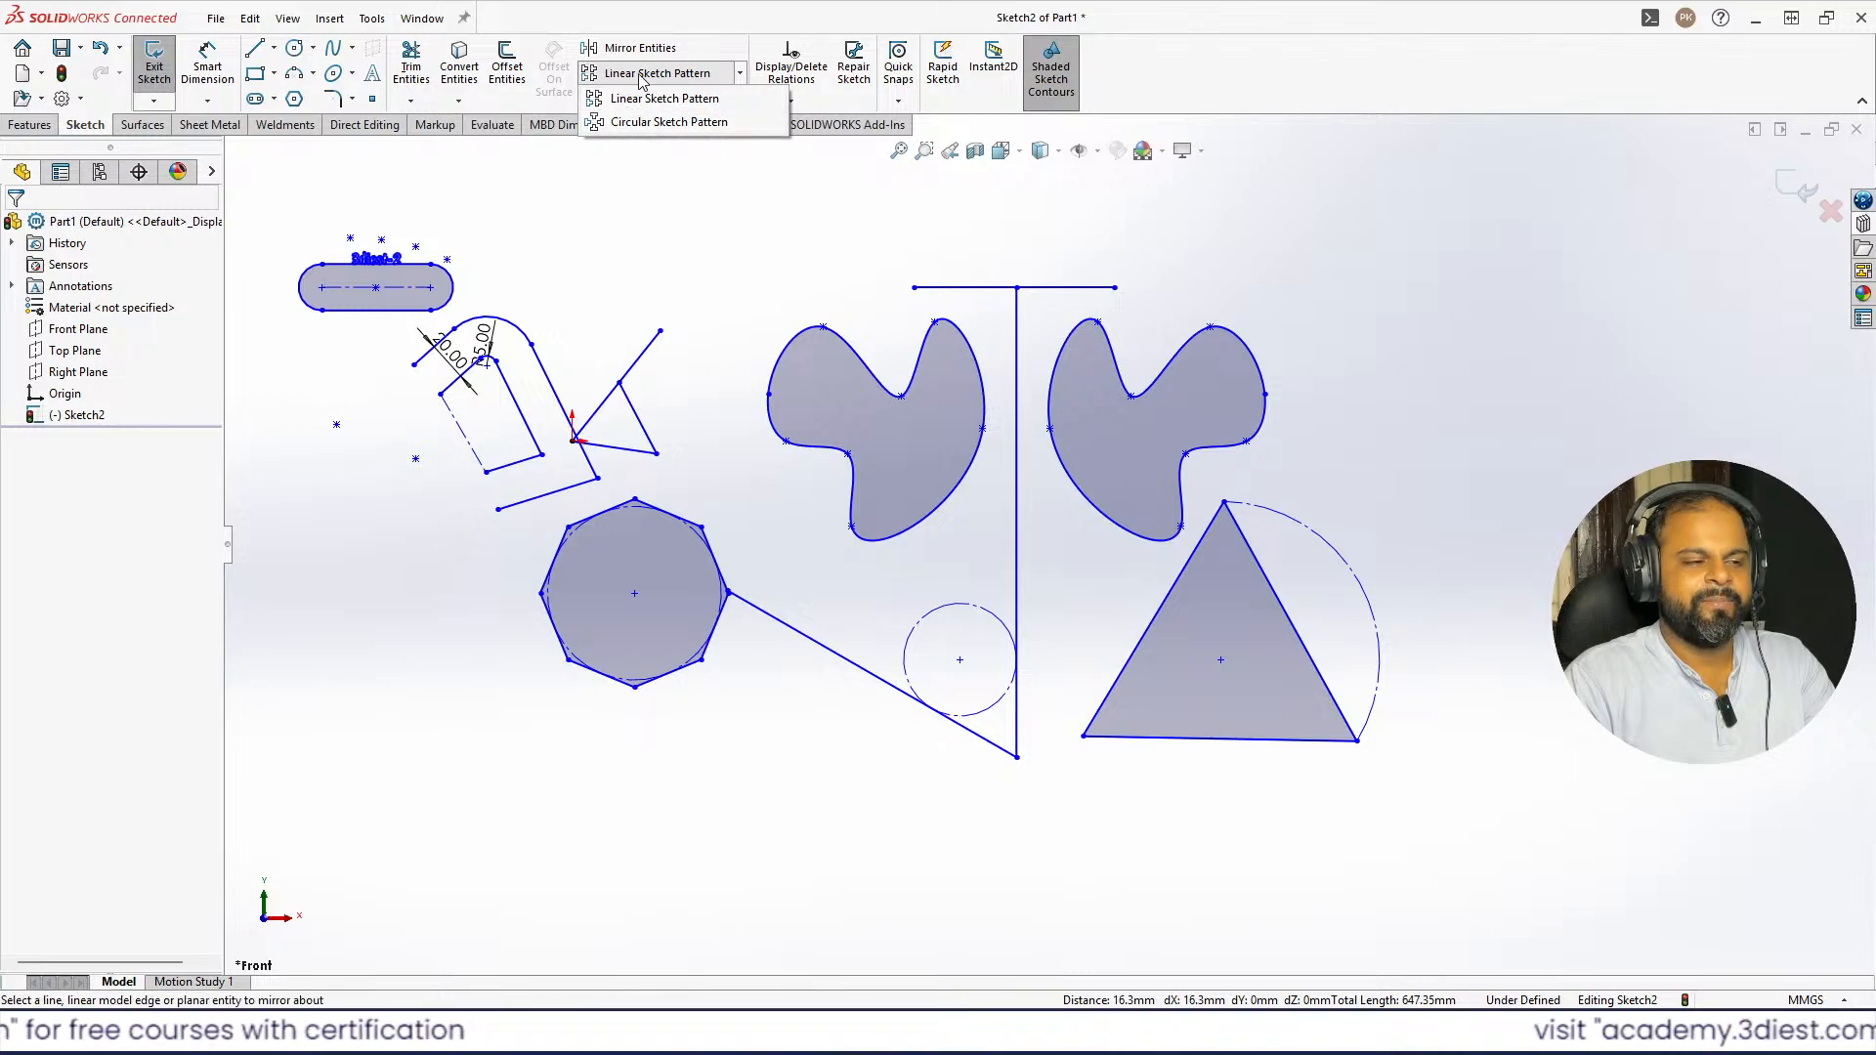
pyautogui.click(691, 239)
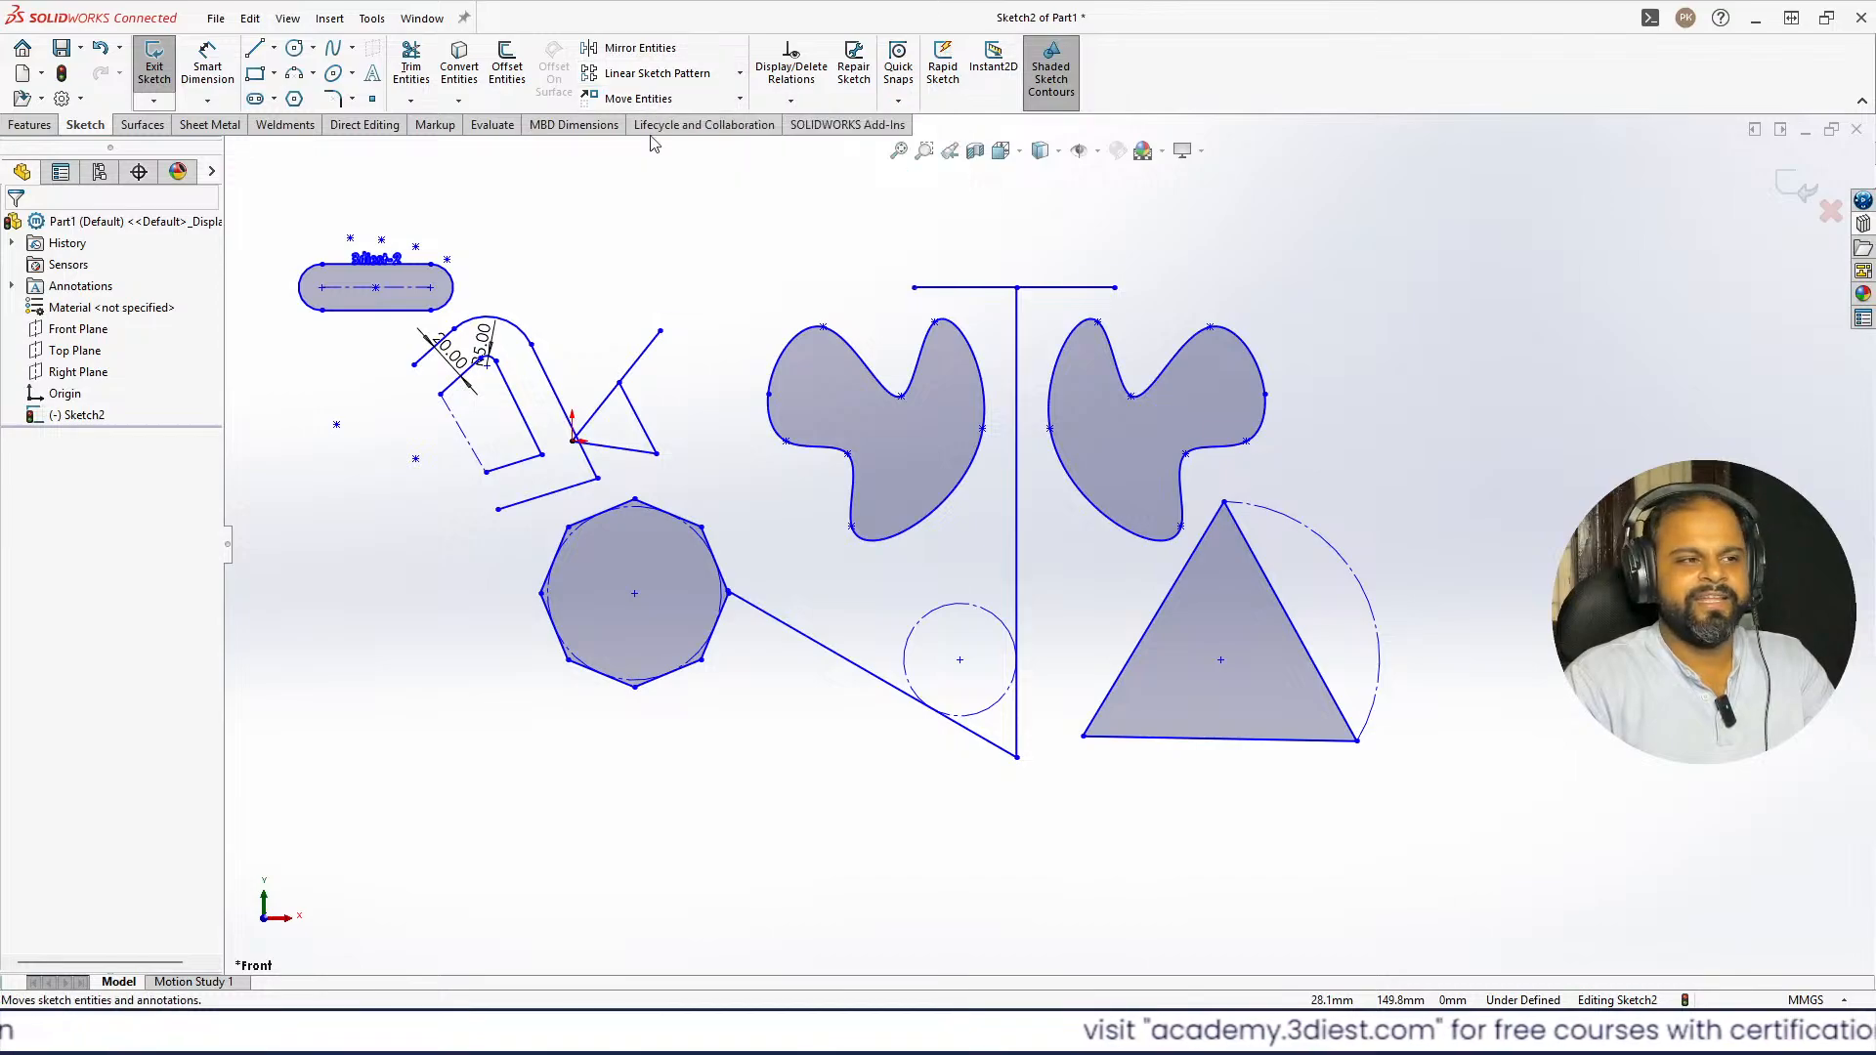
# - Start a Linear Sketch Pattern and choose the three sides of the large triangle as the entities to pattern
pyautogui.scroll(3, 1038, 562)
pyautogui.scroll(-4, 1280, 695)
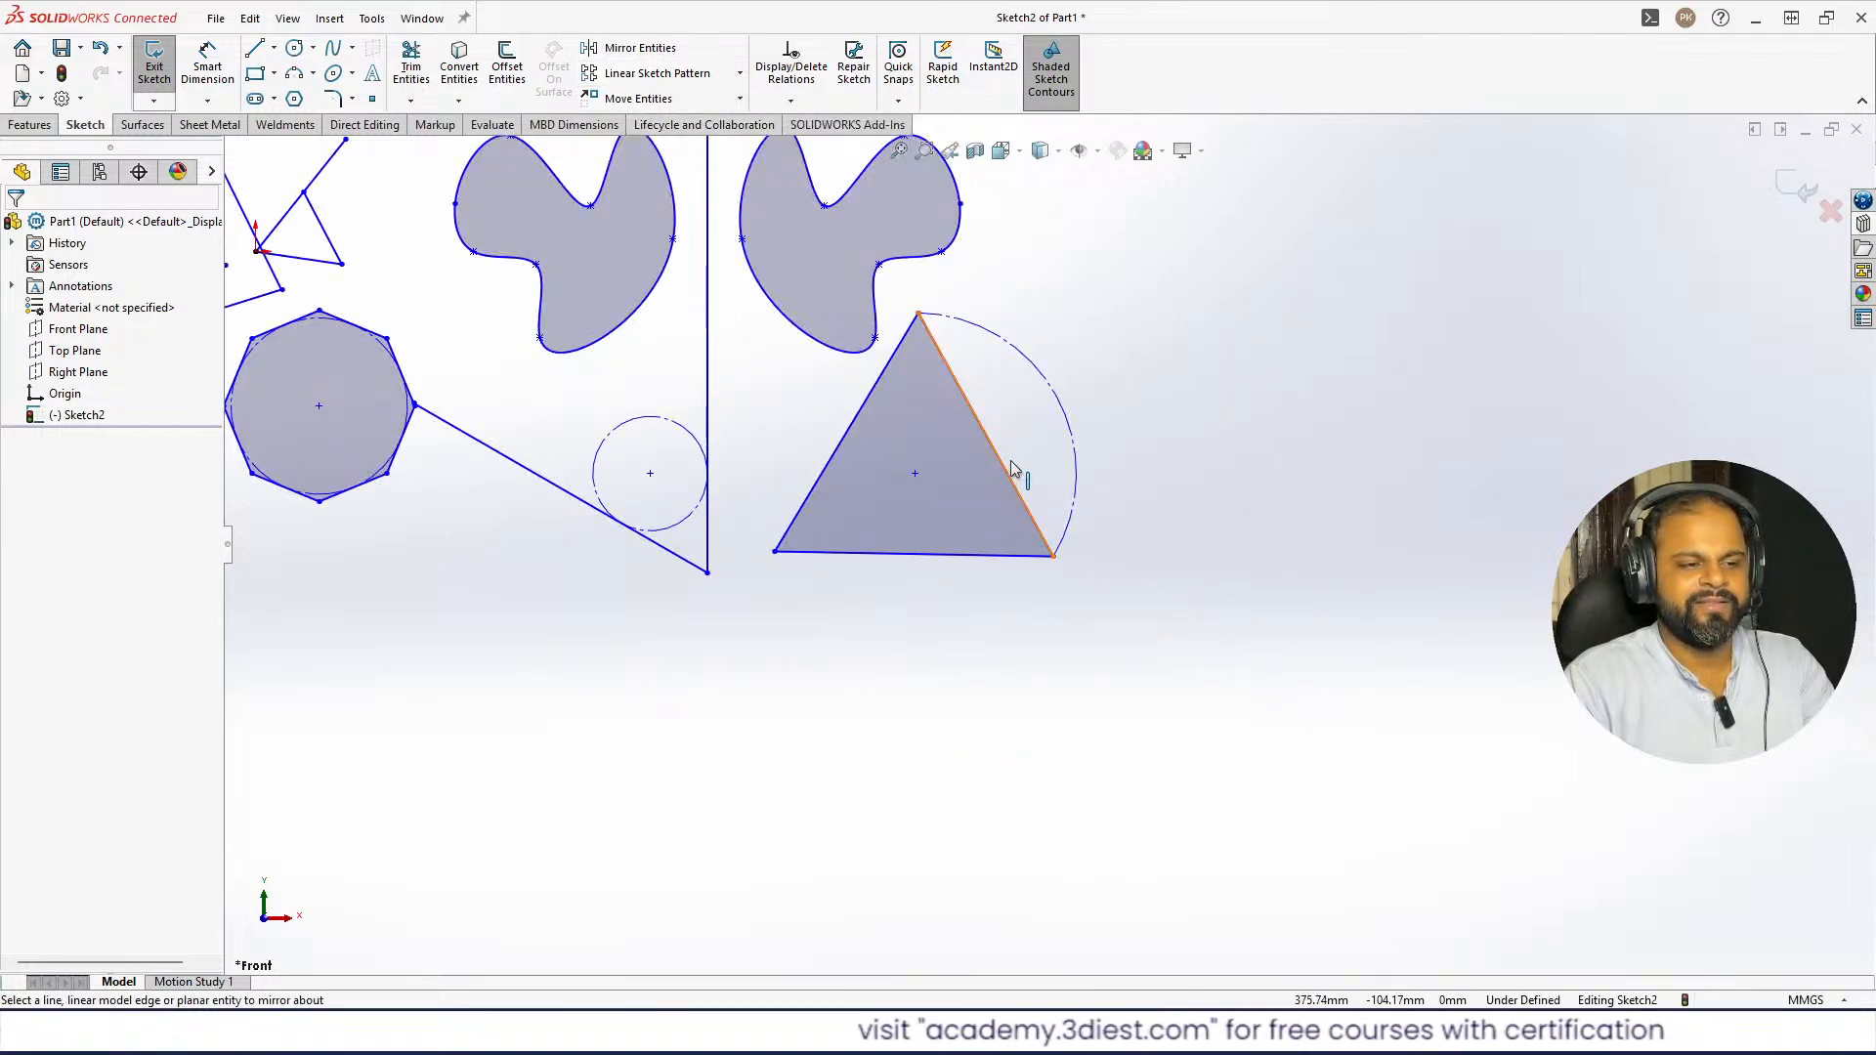
pyautogui.scroll(2, 830, 523)
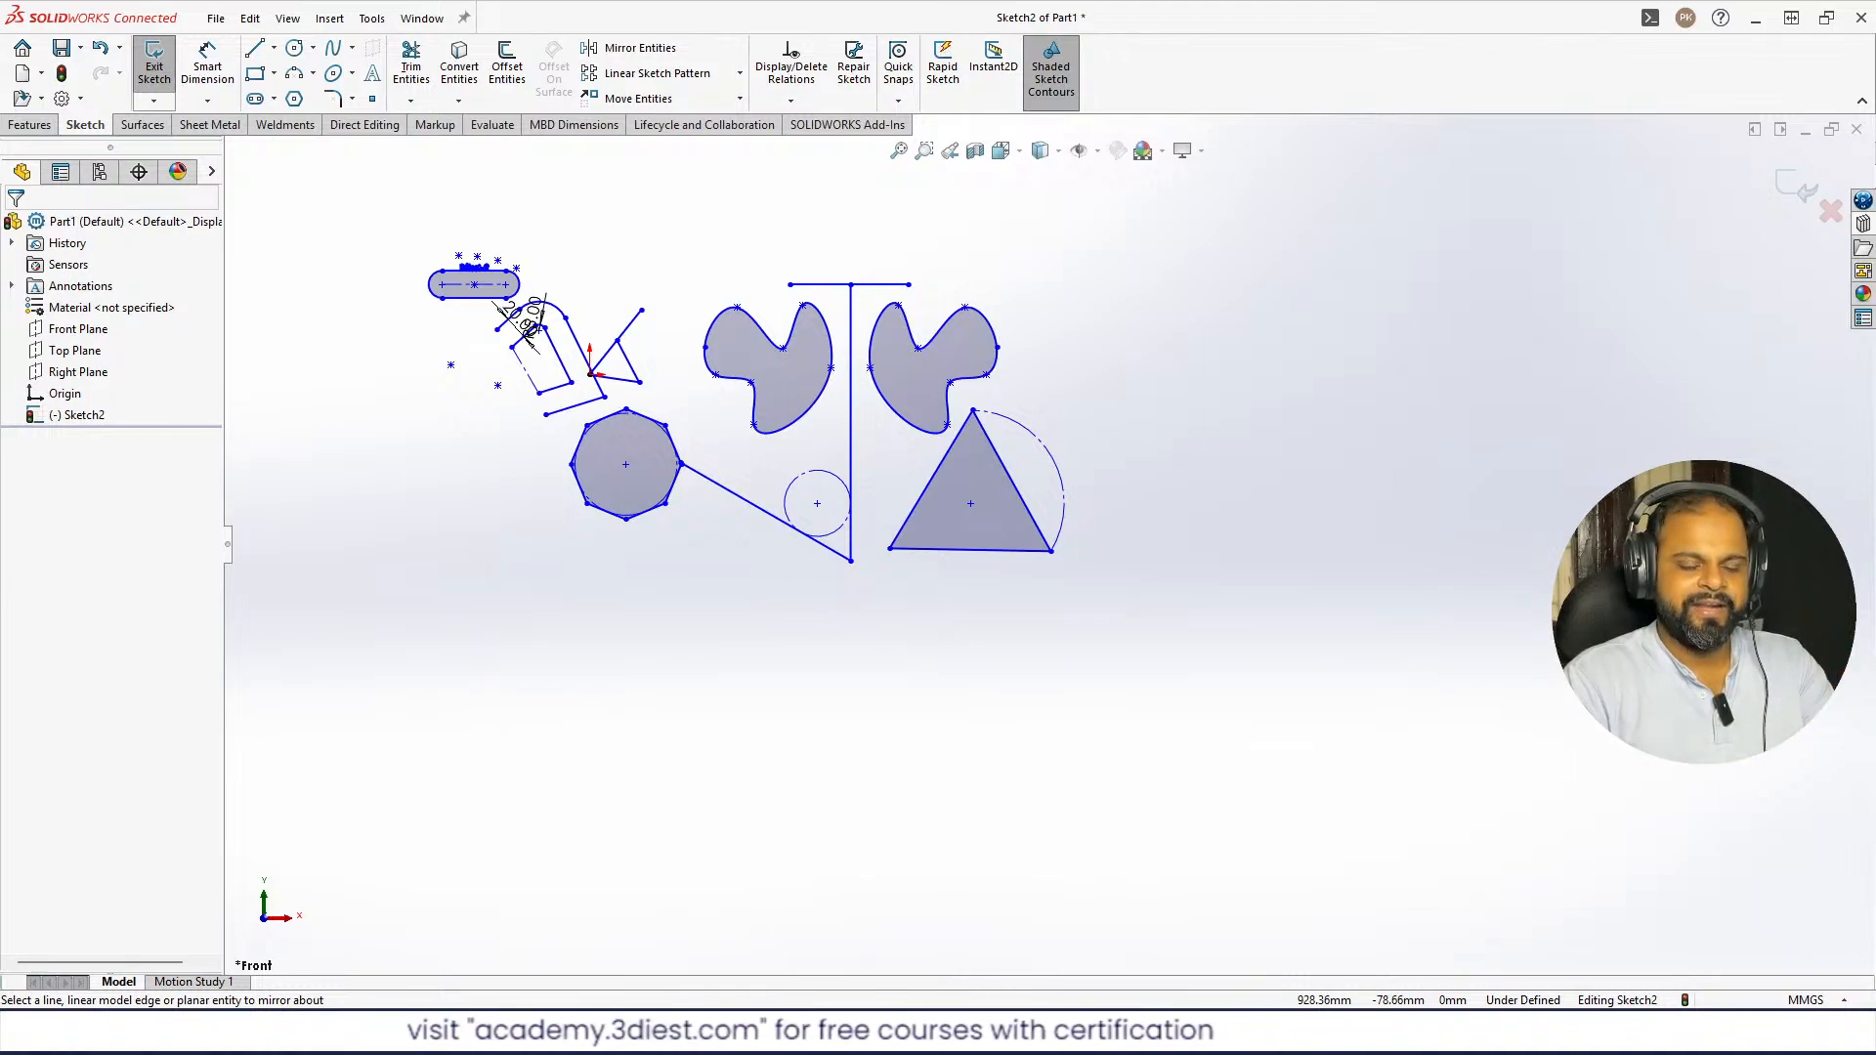
pyautogui.click(636, 74)
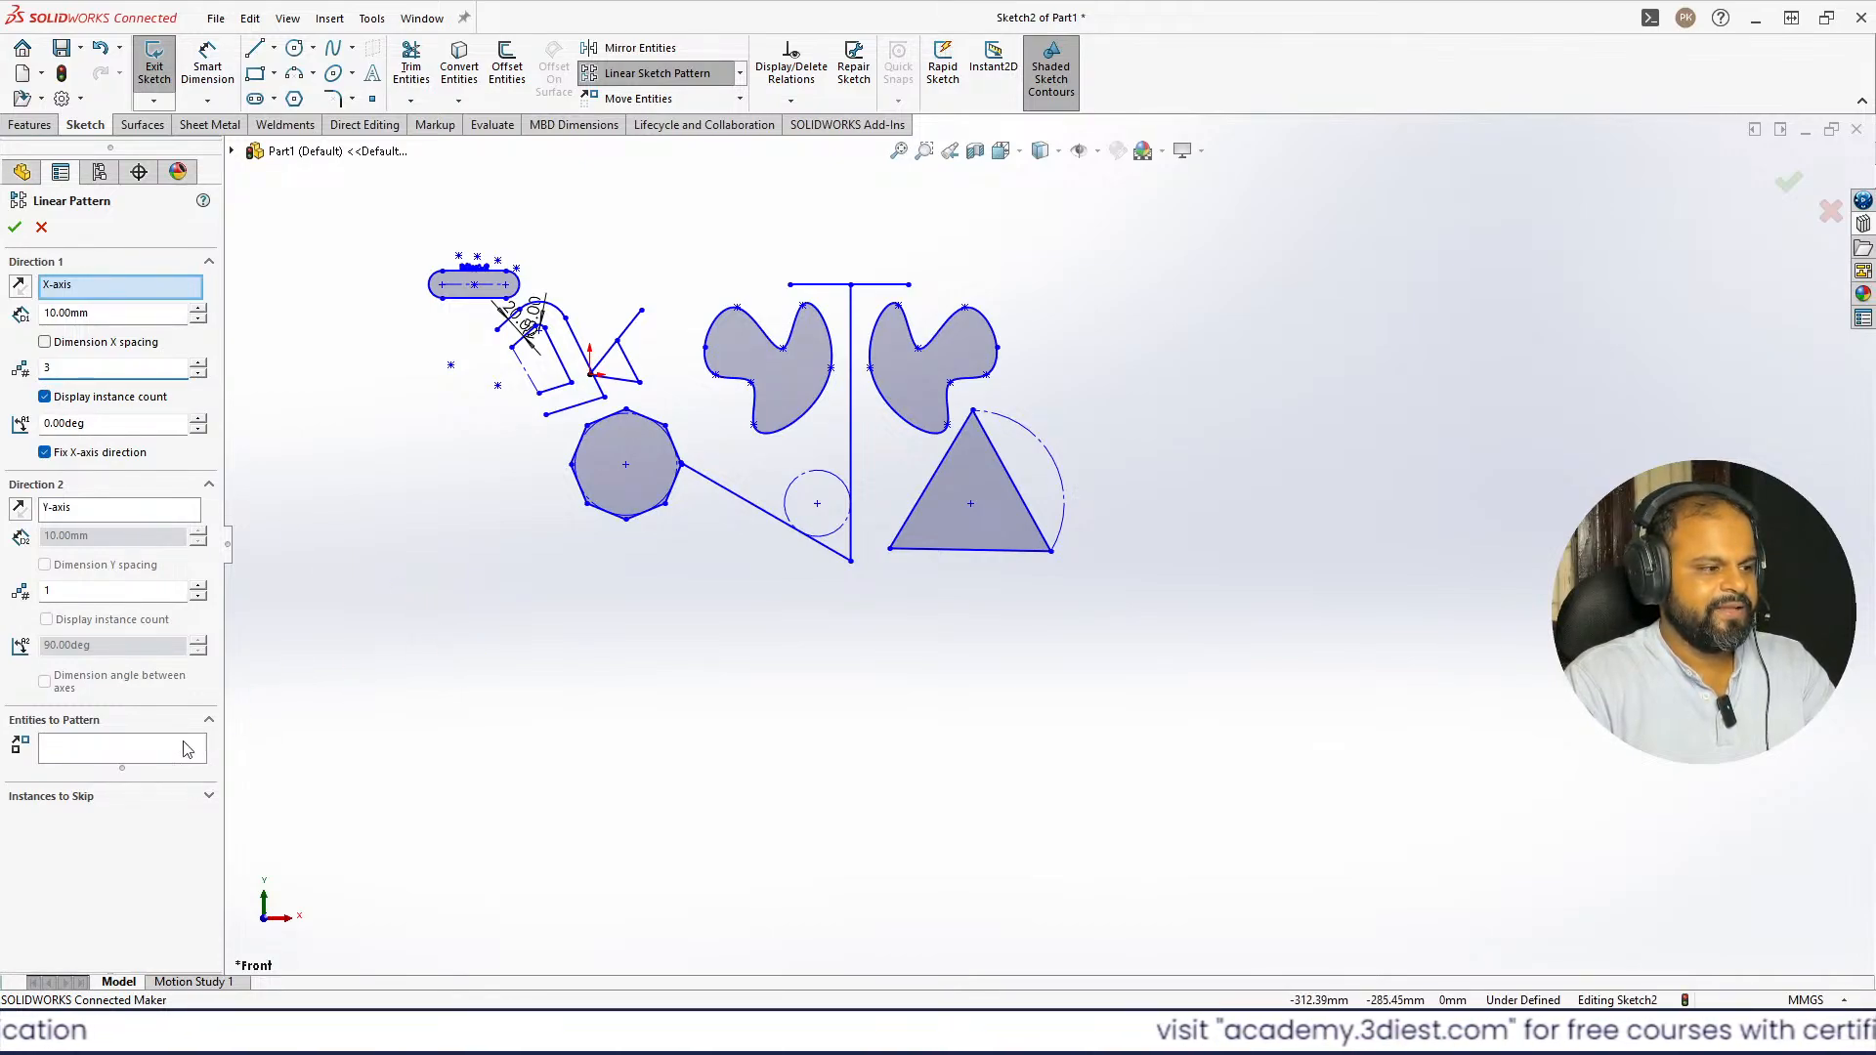
pyautogui.click(121, 750)
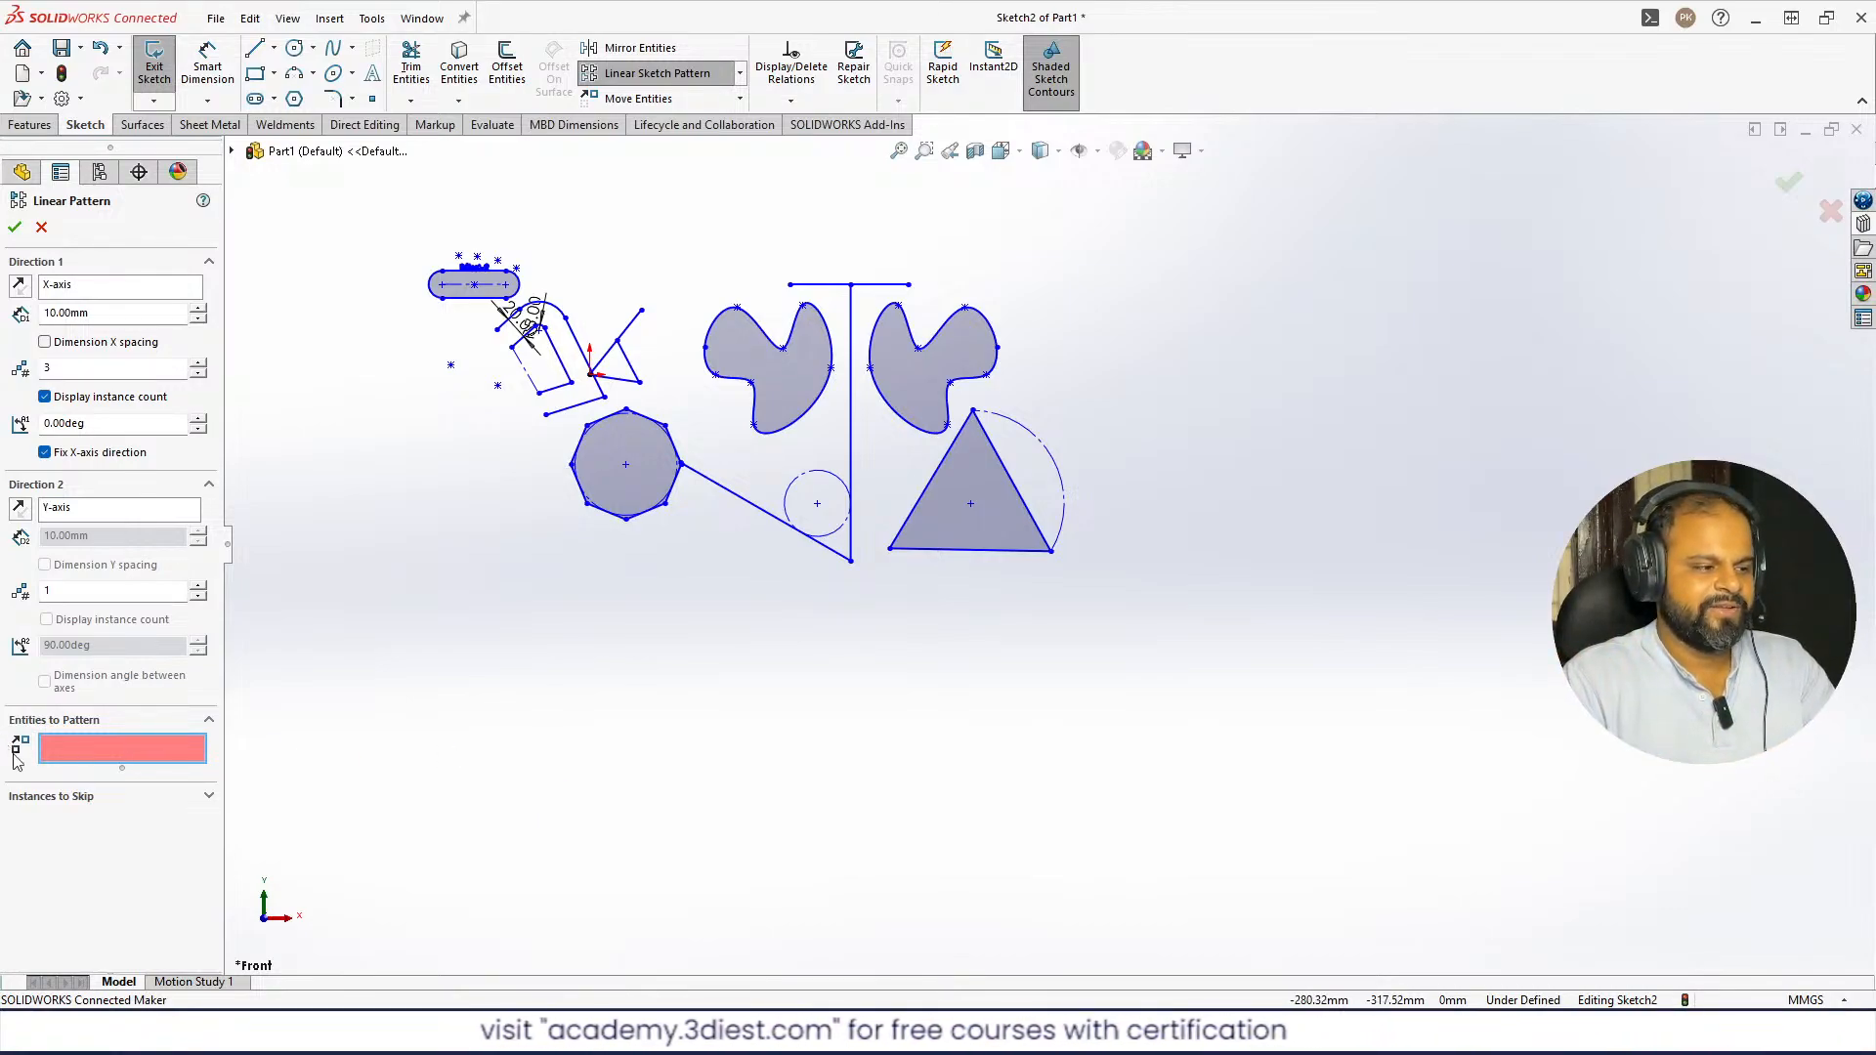
pyautogui.click(927, 488)
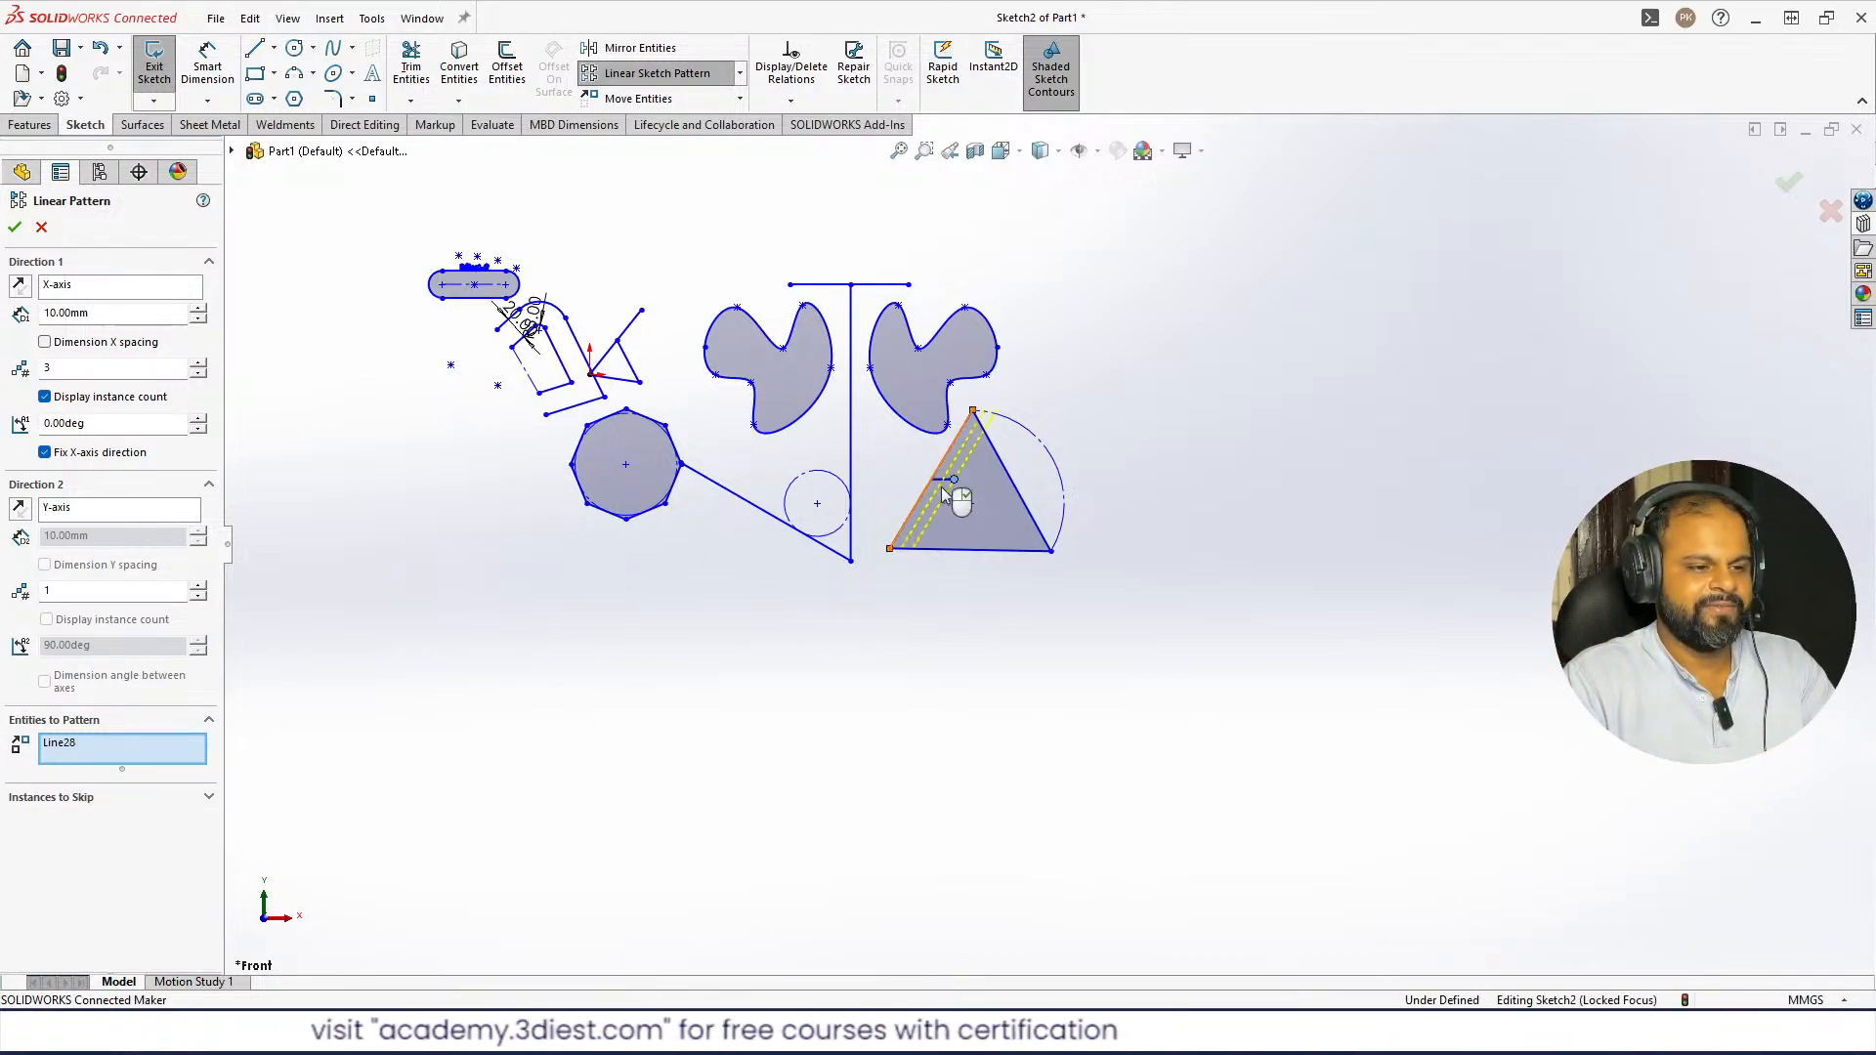
pyautogui.click(1009, 483)
pyautogui.click(953, 548)
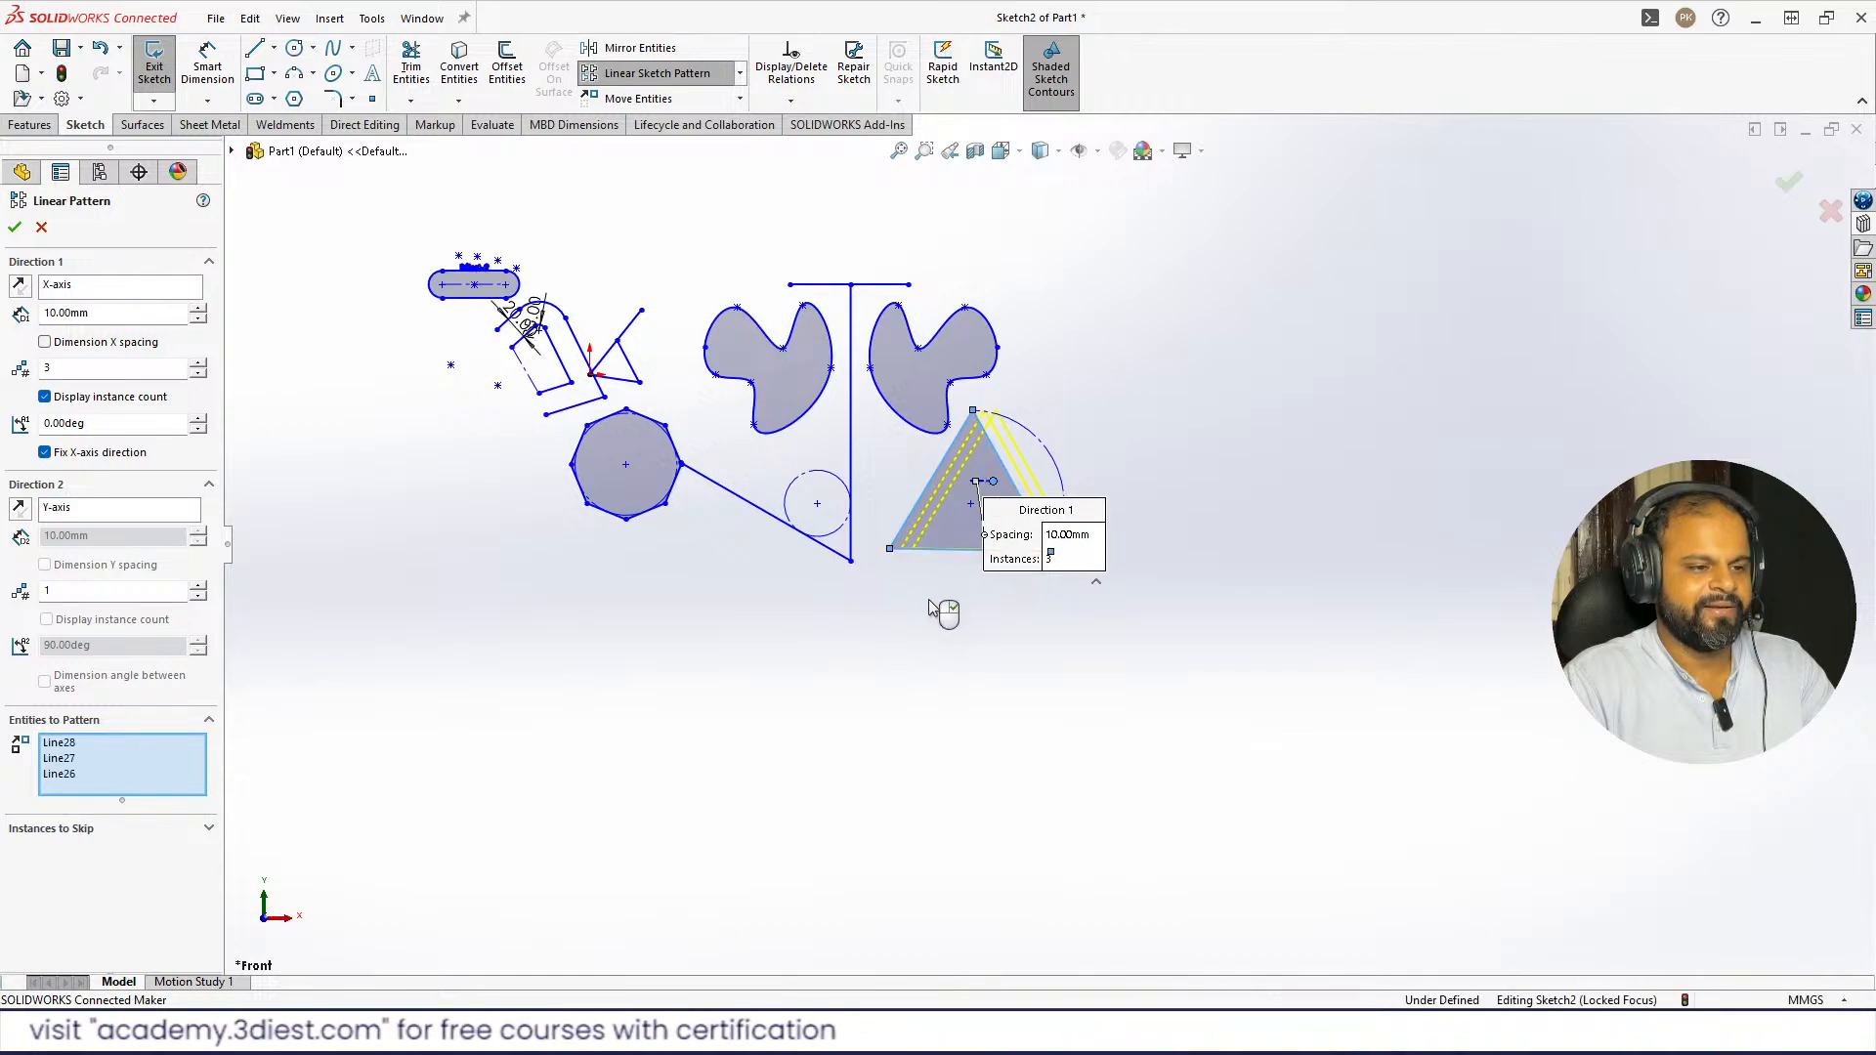
# - Set the triangle pattern's X-axis direction to 5 instances with 150 mm spacing
pyautogui.scroll(3, 813, 587)
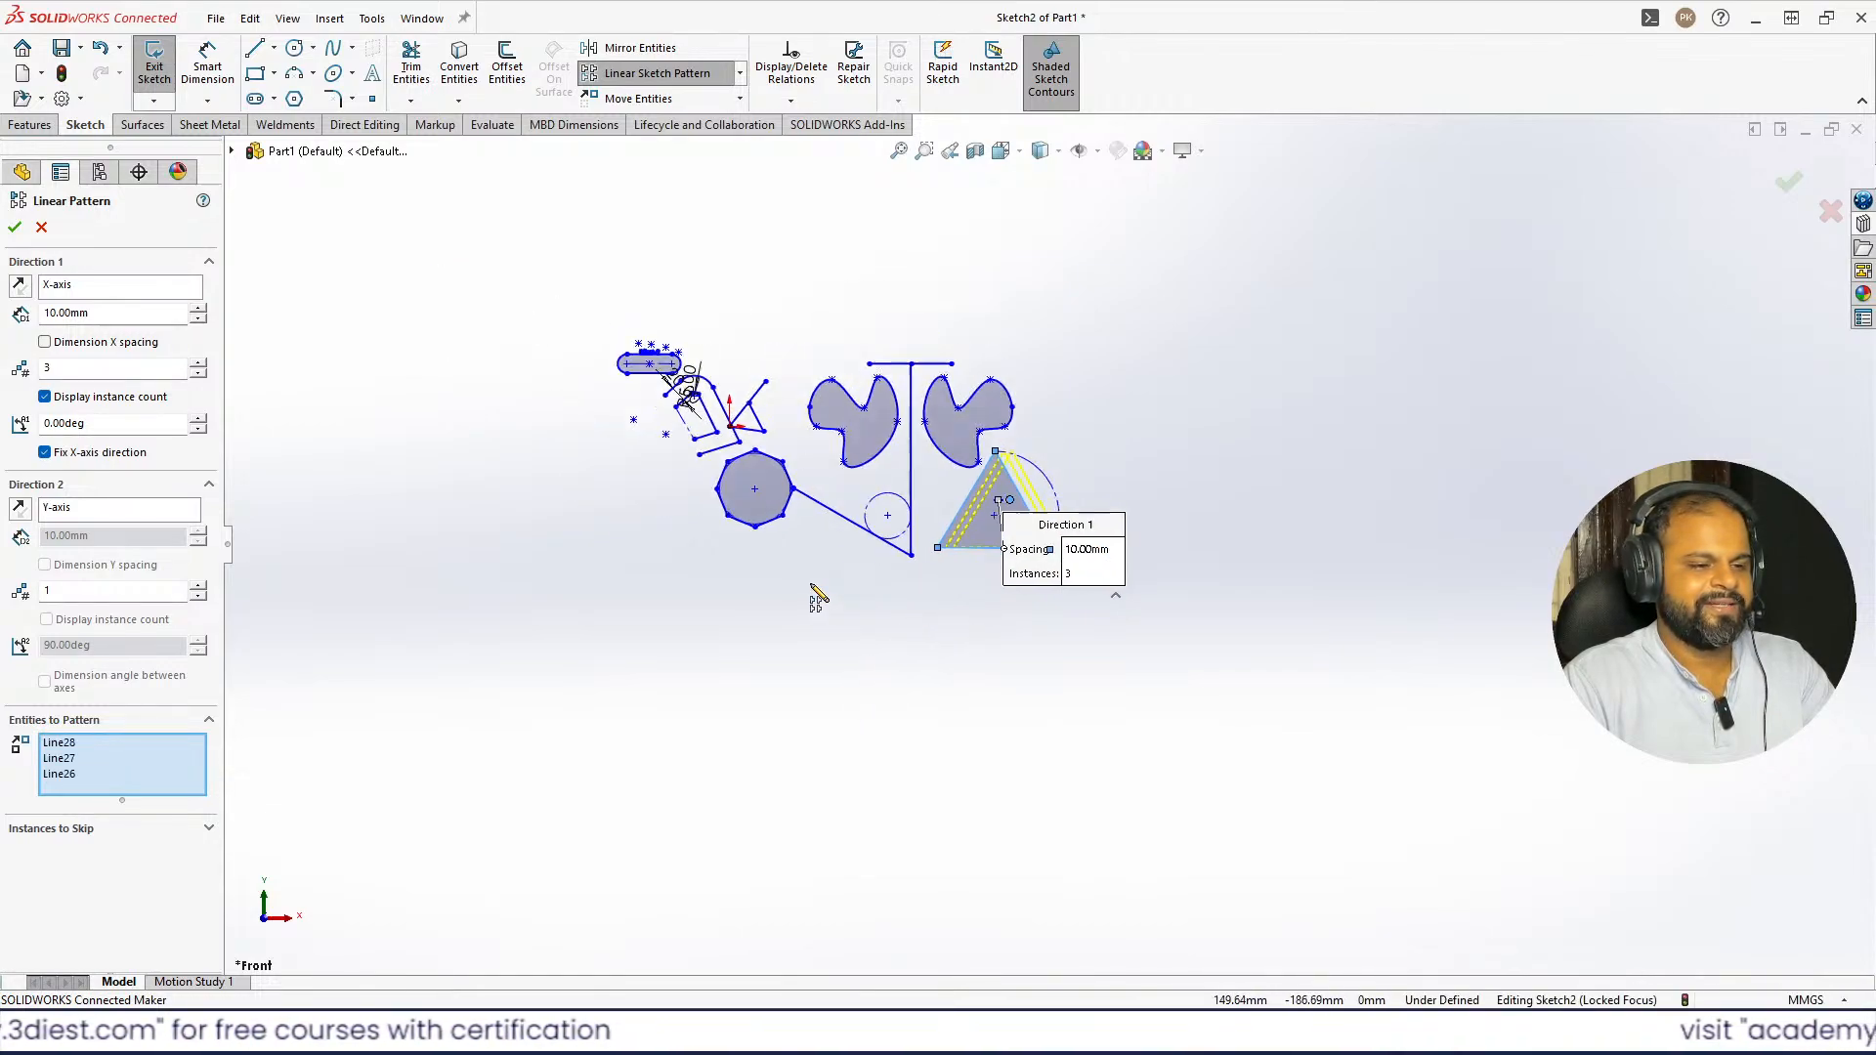
pyautogui.scroll(-2, 1149, 559)
pyautogui.scroll(-2, 1123, 559)
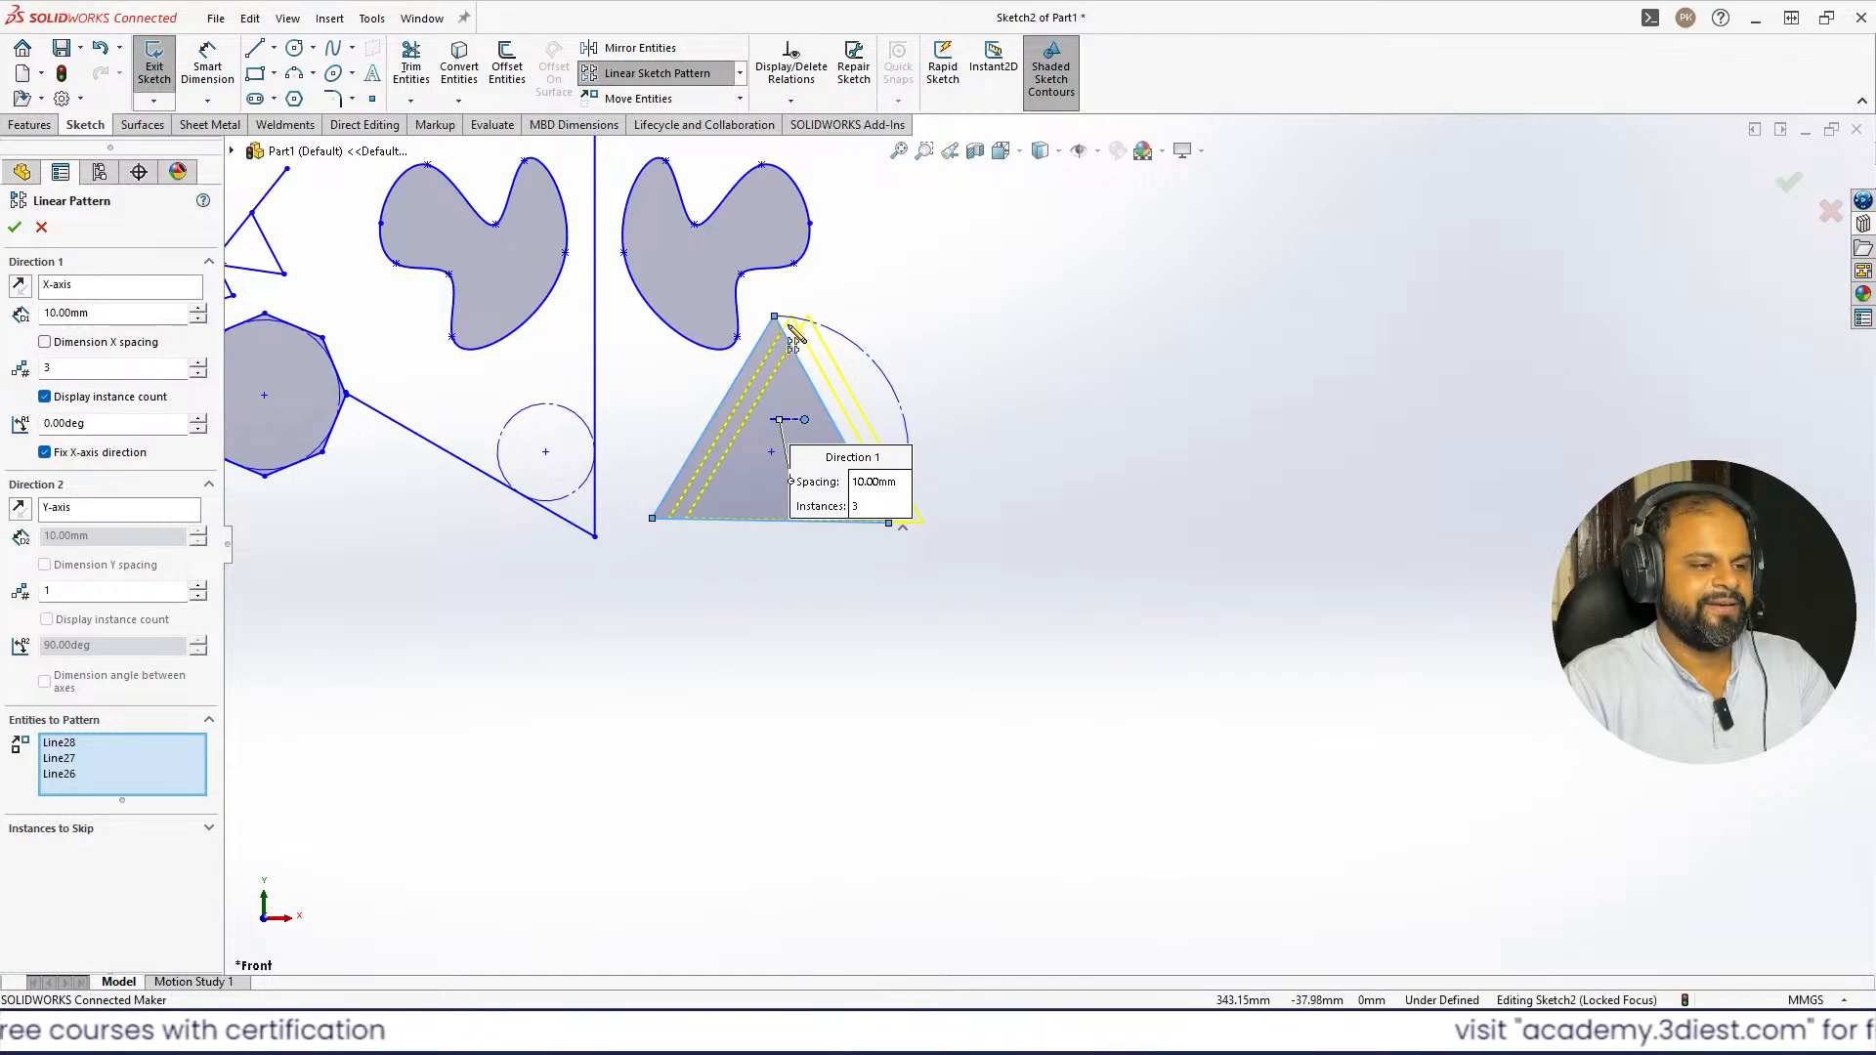
pyautogui.scroll(2, 999, 648)
pyautogui.scroll(-1, 855, 424)
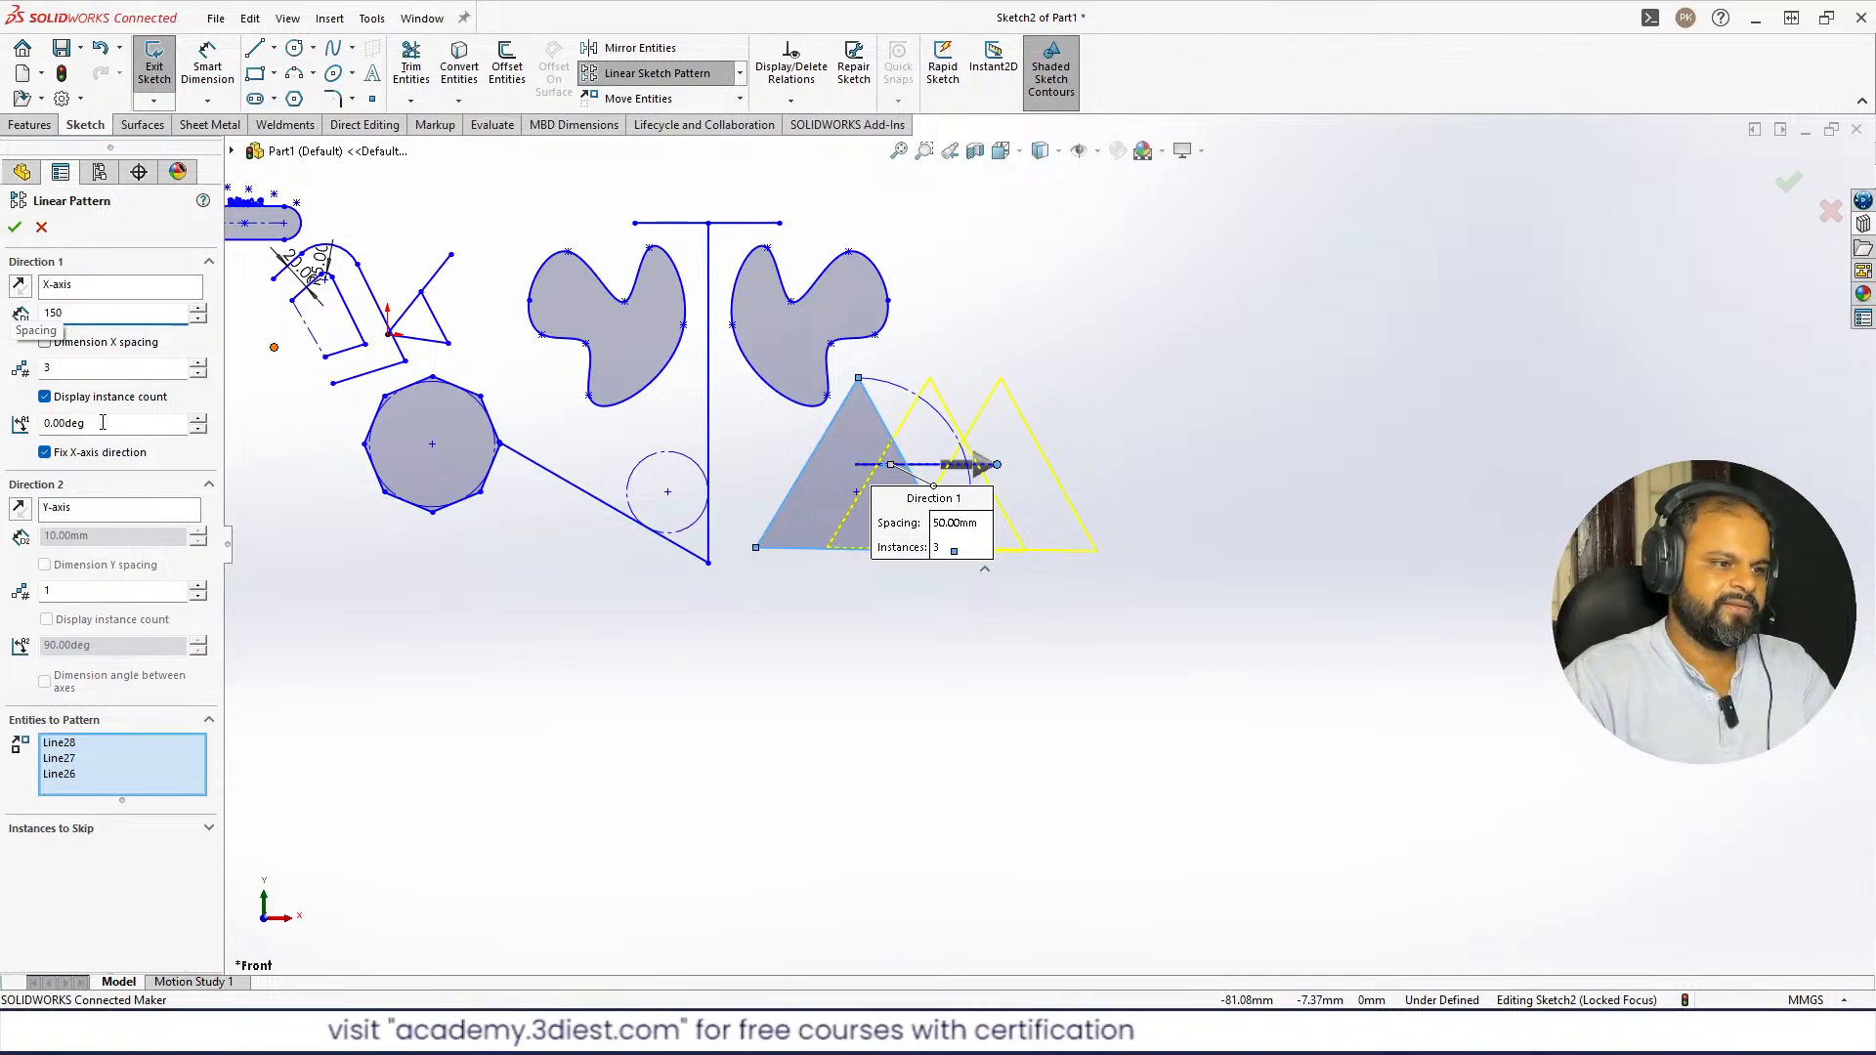
pyautogui.press('Return')
pyautogui.scroll(2, 993, 589)
pyautogui.scroll(-2, 1215, 625)
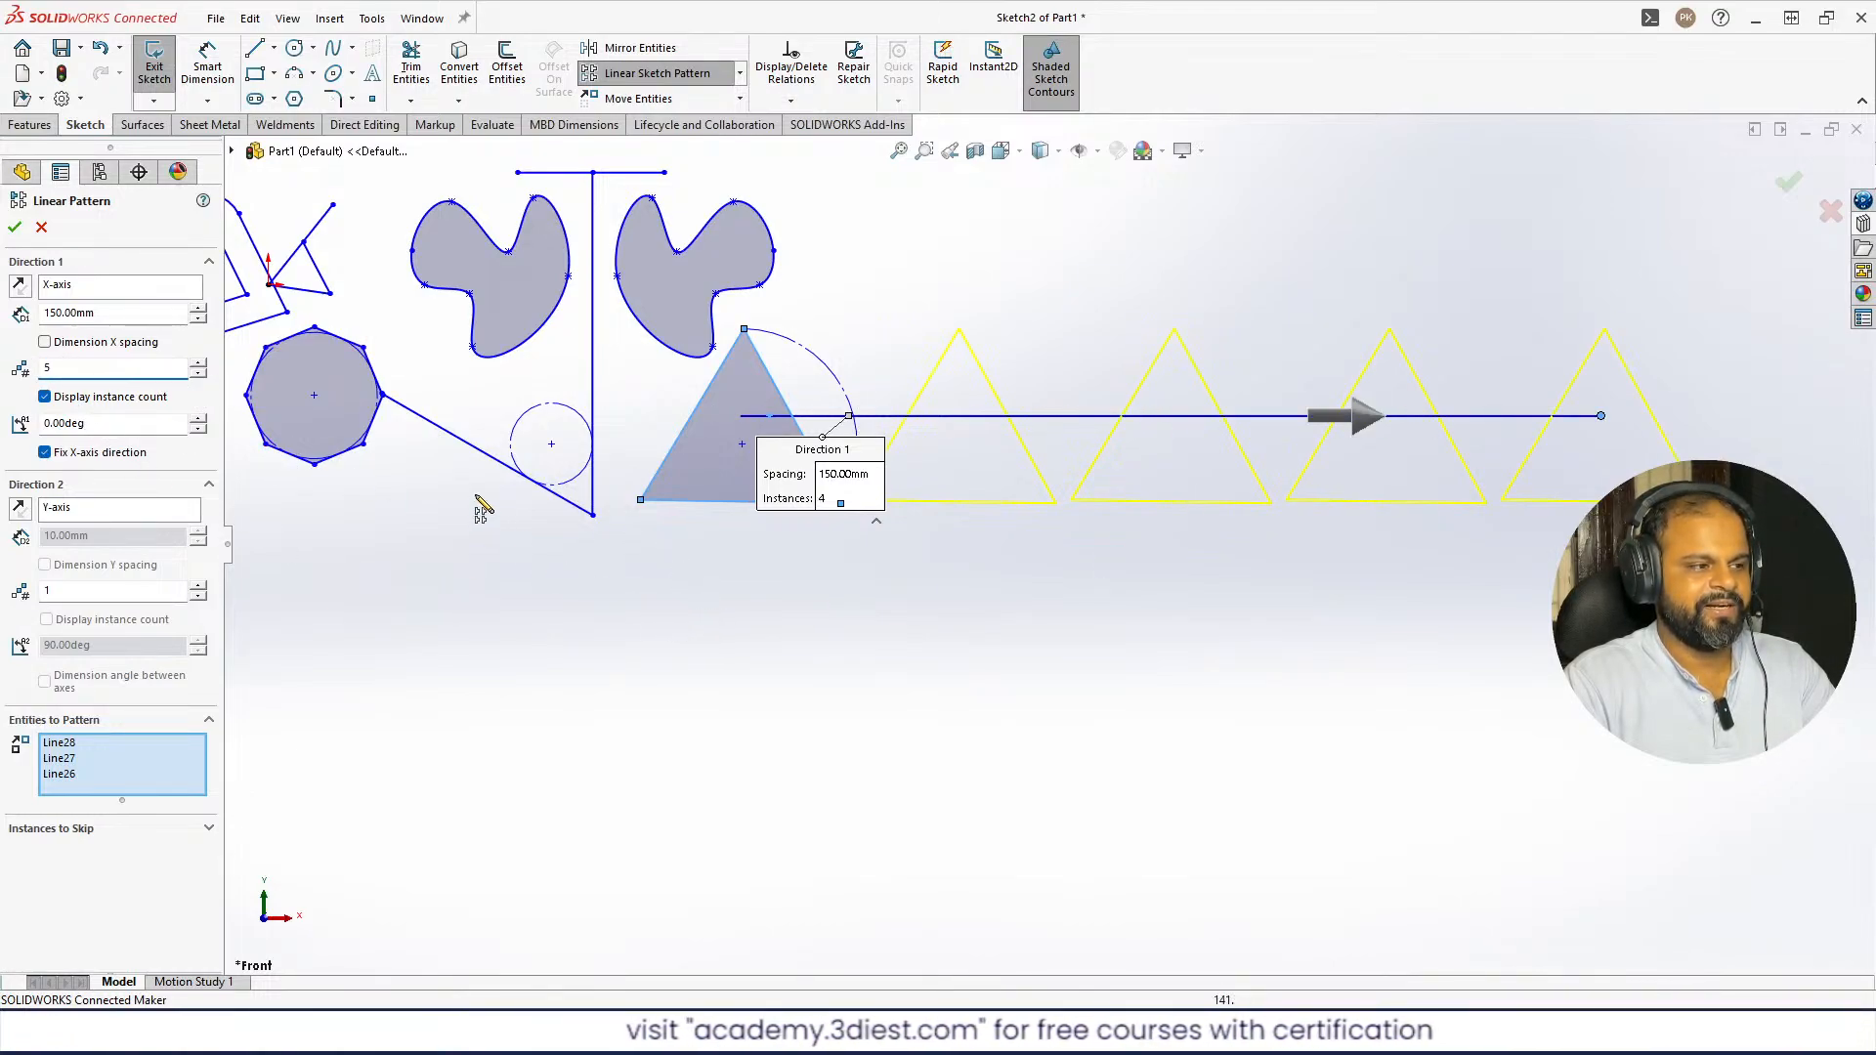
pyautogui.scroll(-2, 1046, 544)
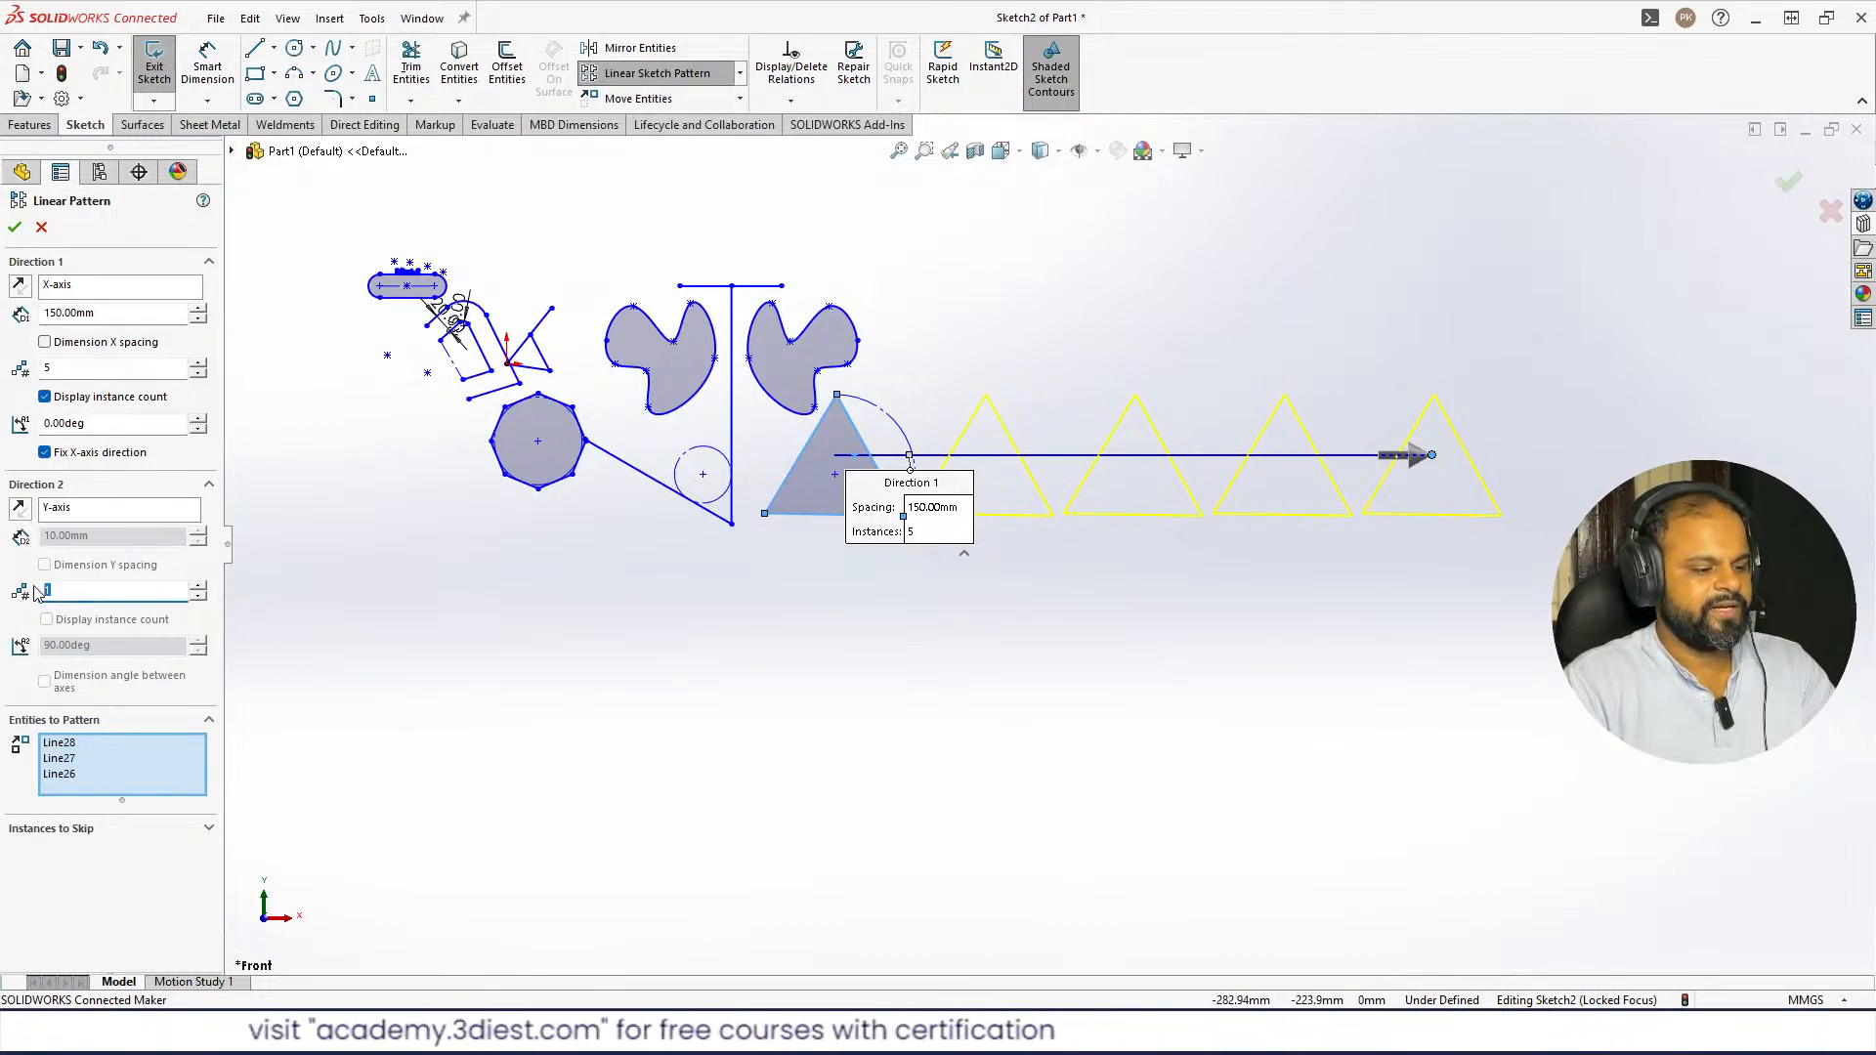
# - Add 3 instances at 150 mm spacing along the Y-axis, display their count, reverse them downward and finish the triangle pattern
pyautogui.click(918, 798)
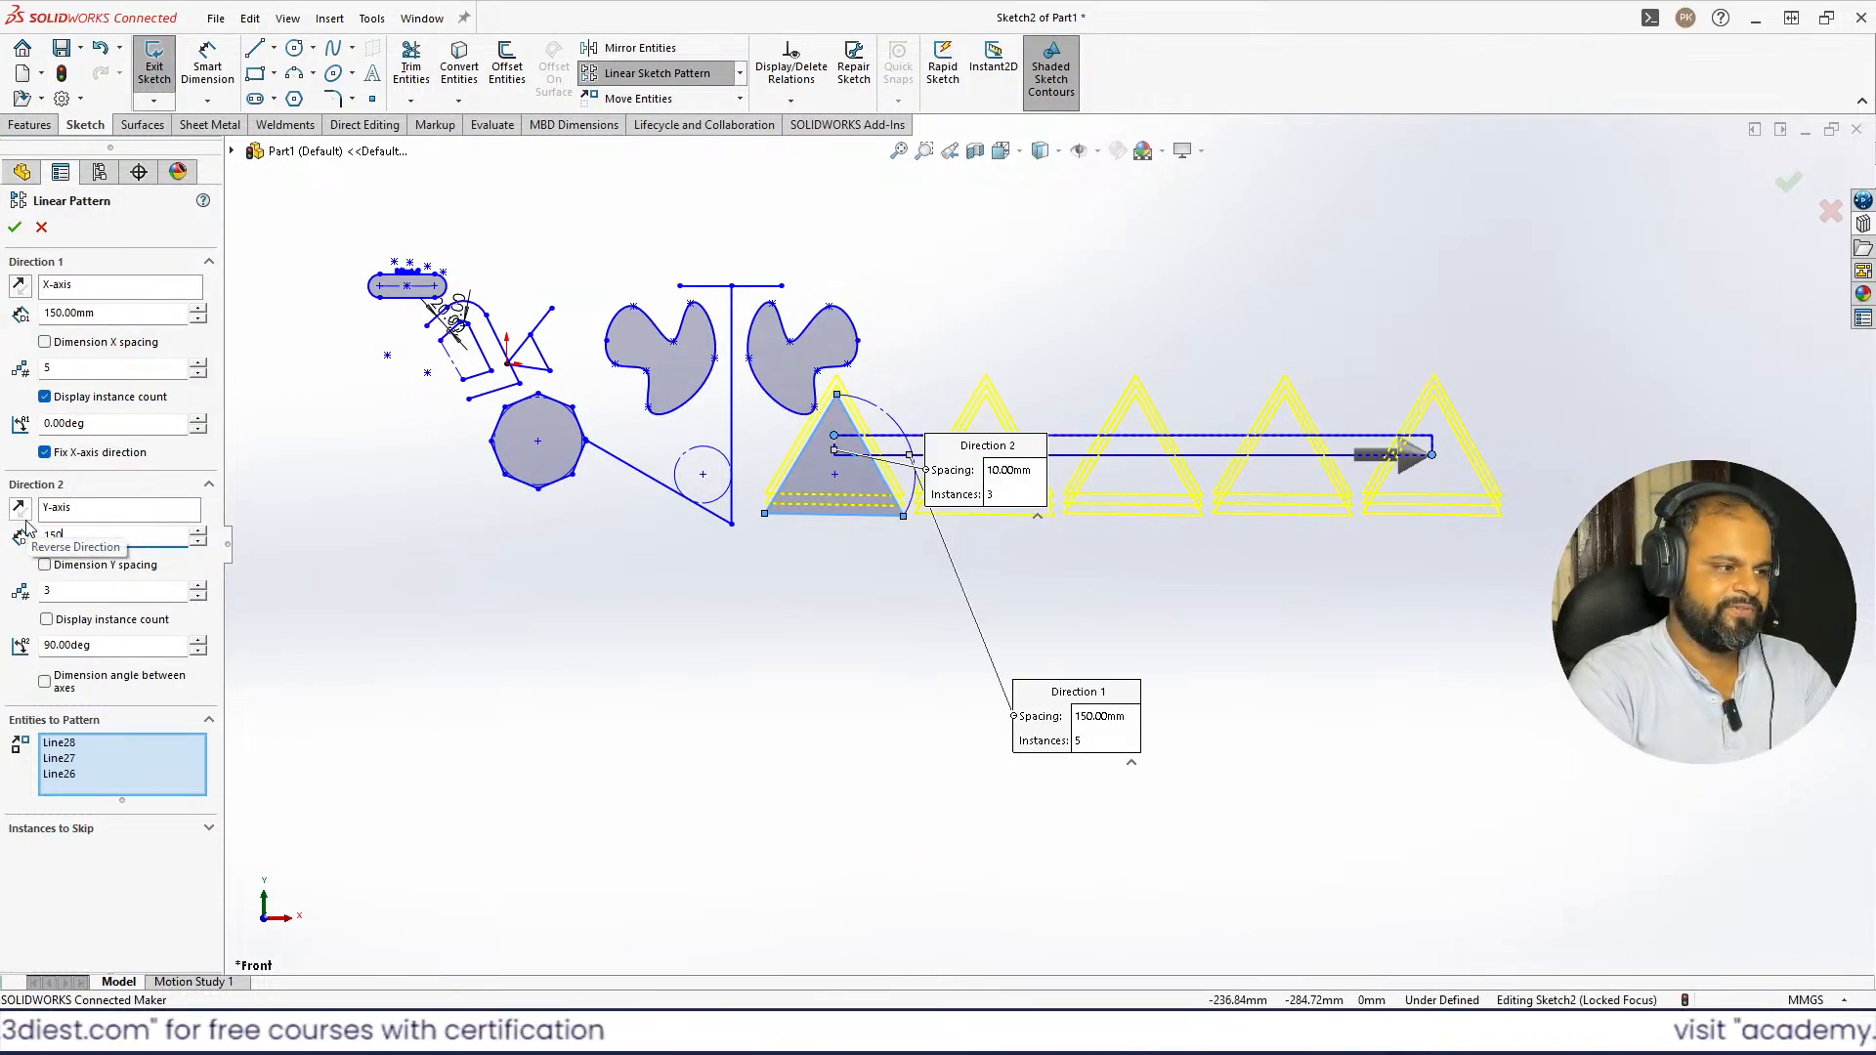
pyautogui.click(154, 615)
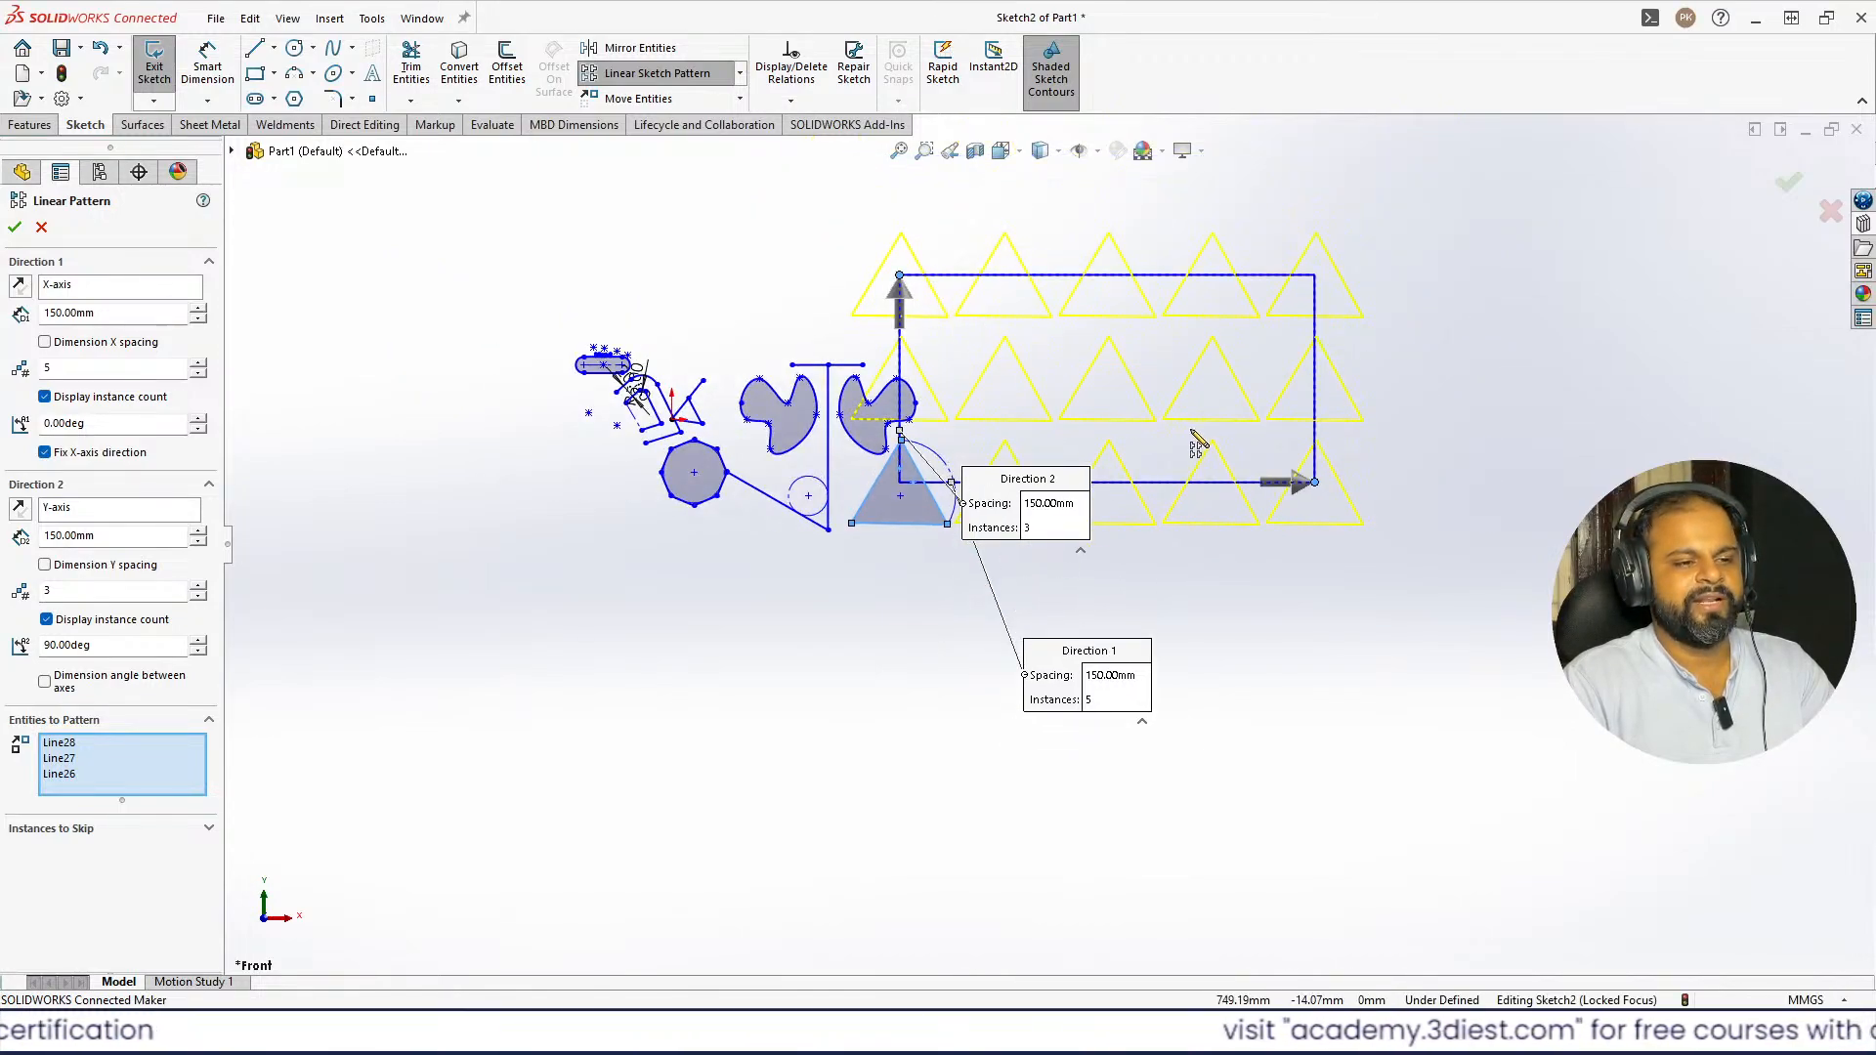
pyautogui.scroll(-2, 1199, 445)
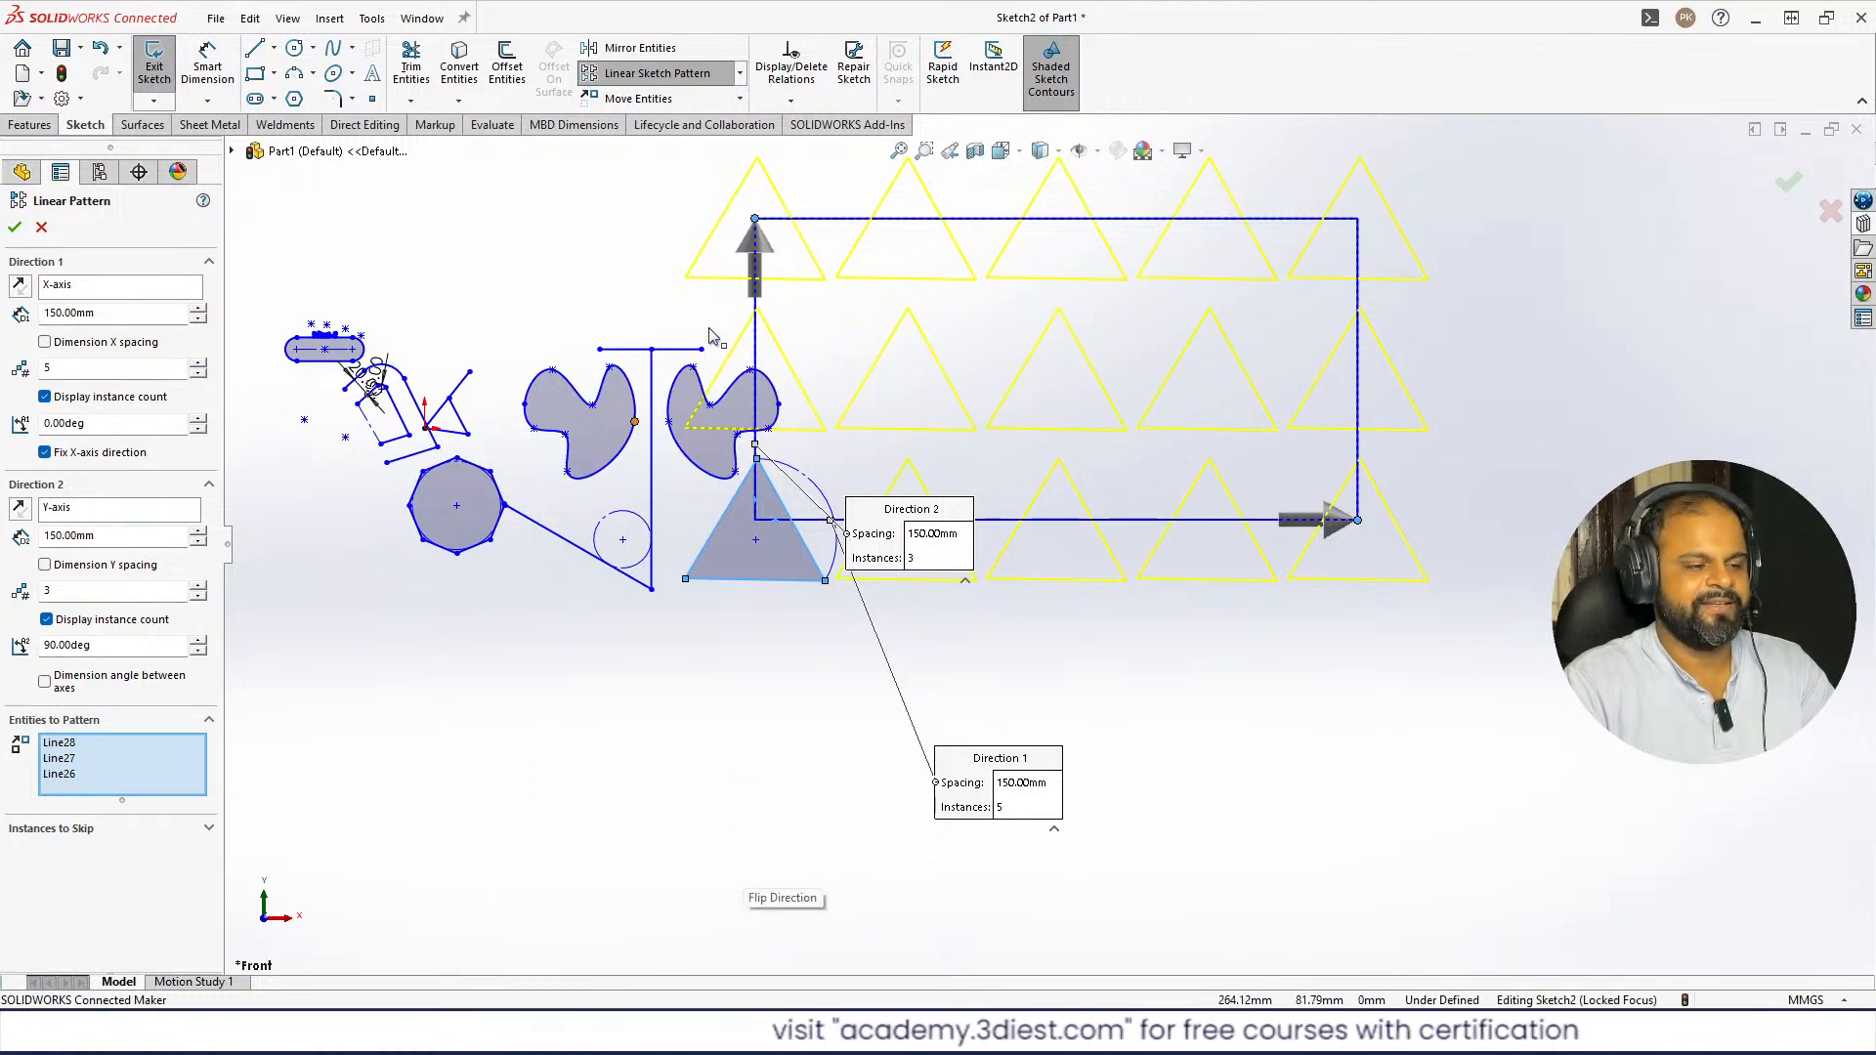
pyautogui.click(18, 508)
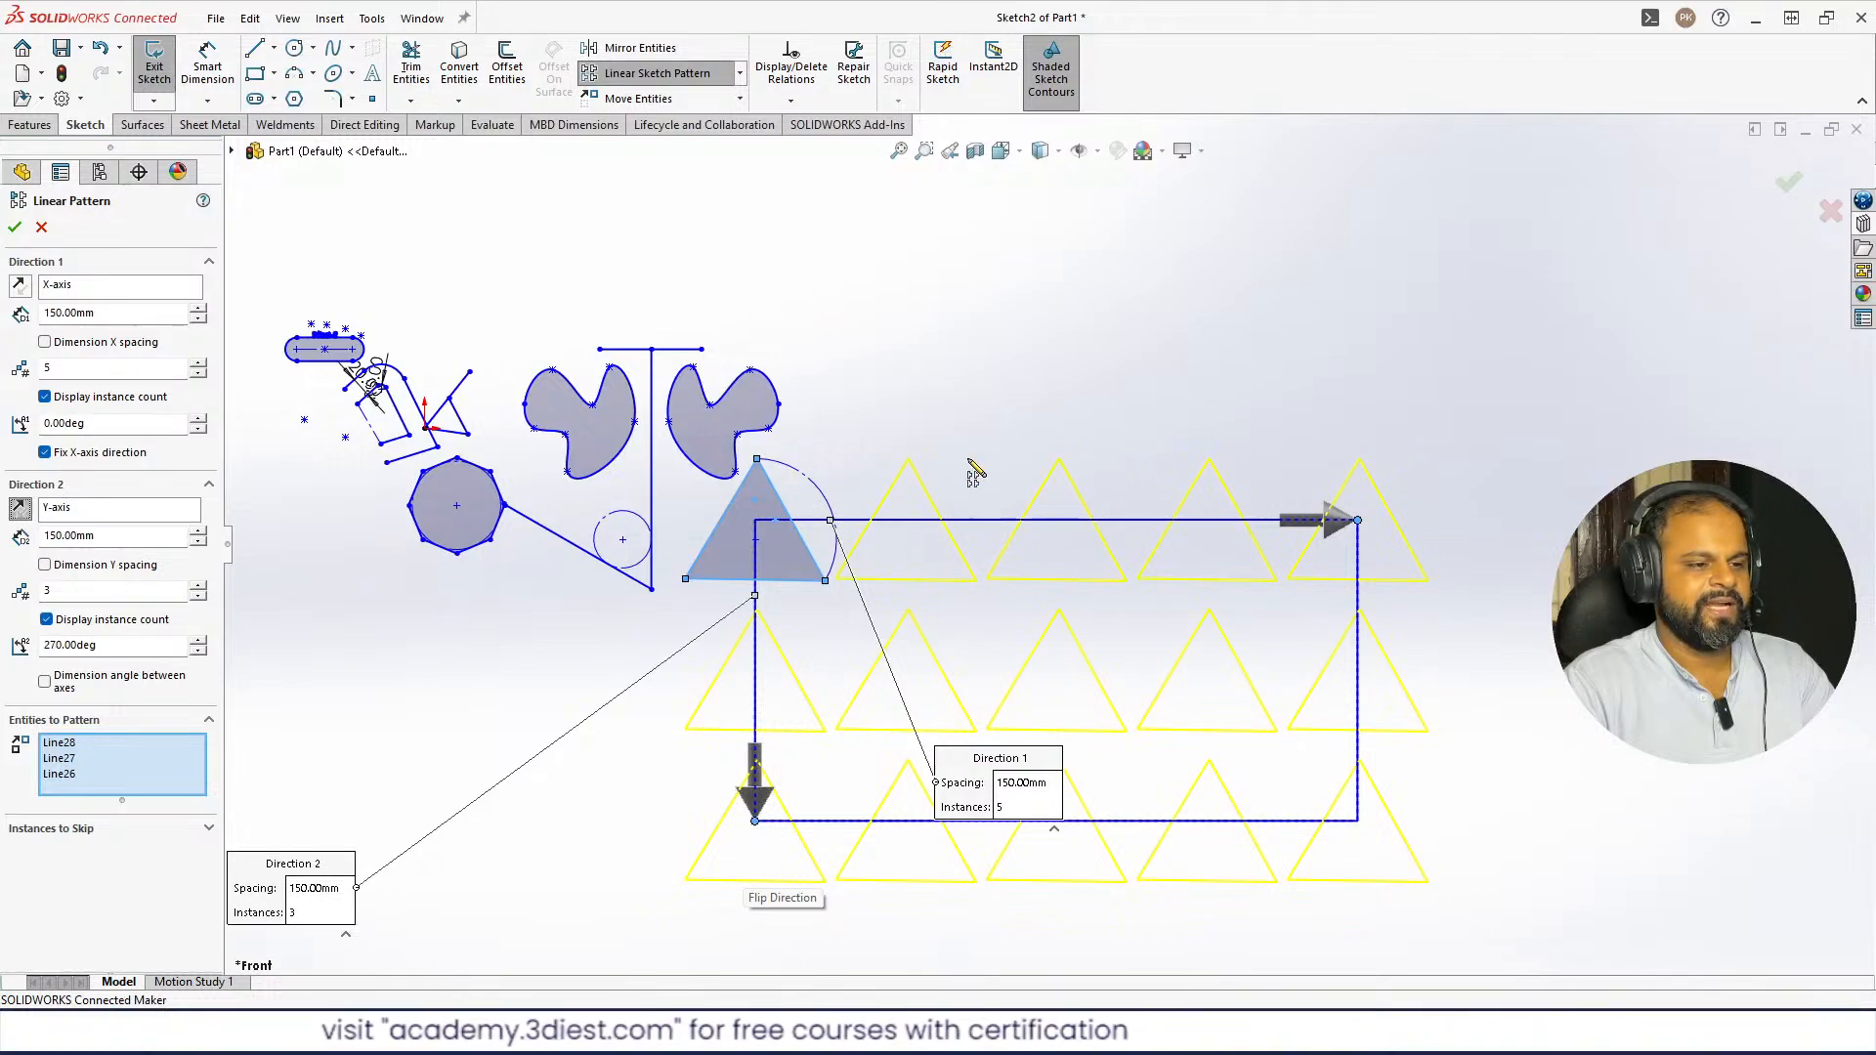
pyautogui.scroll(1, 1035, 540)
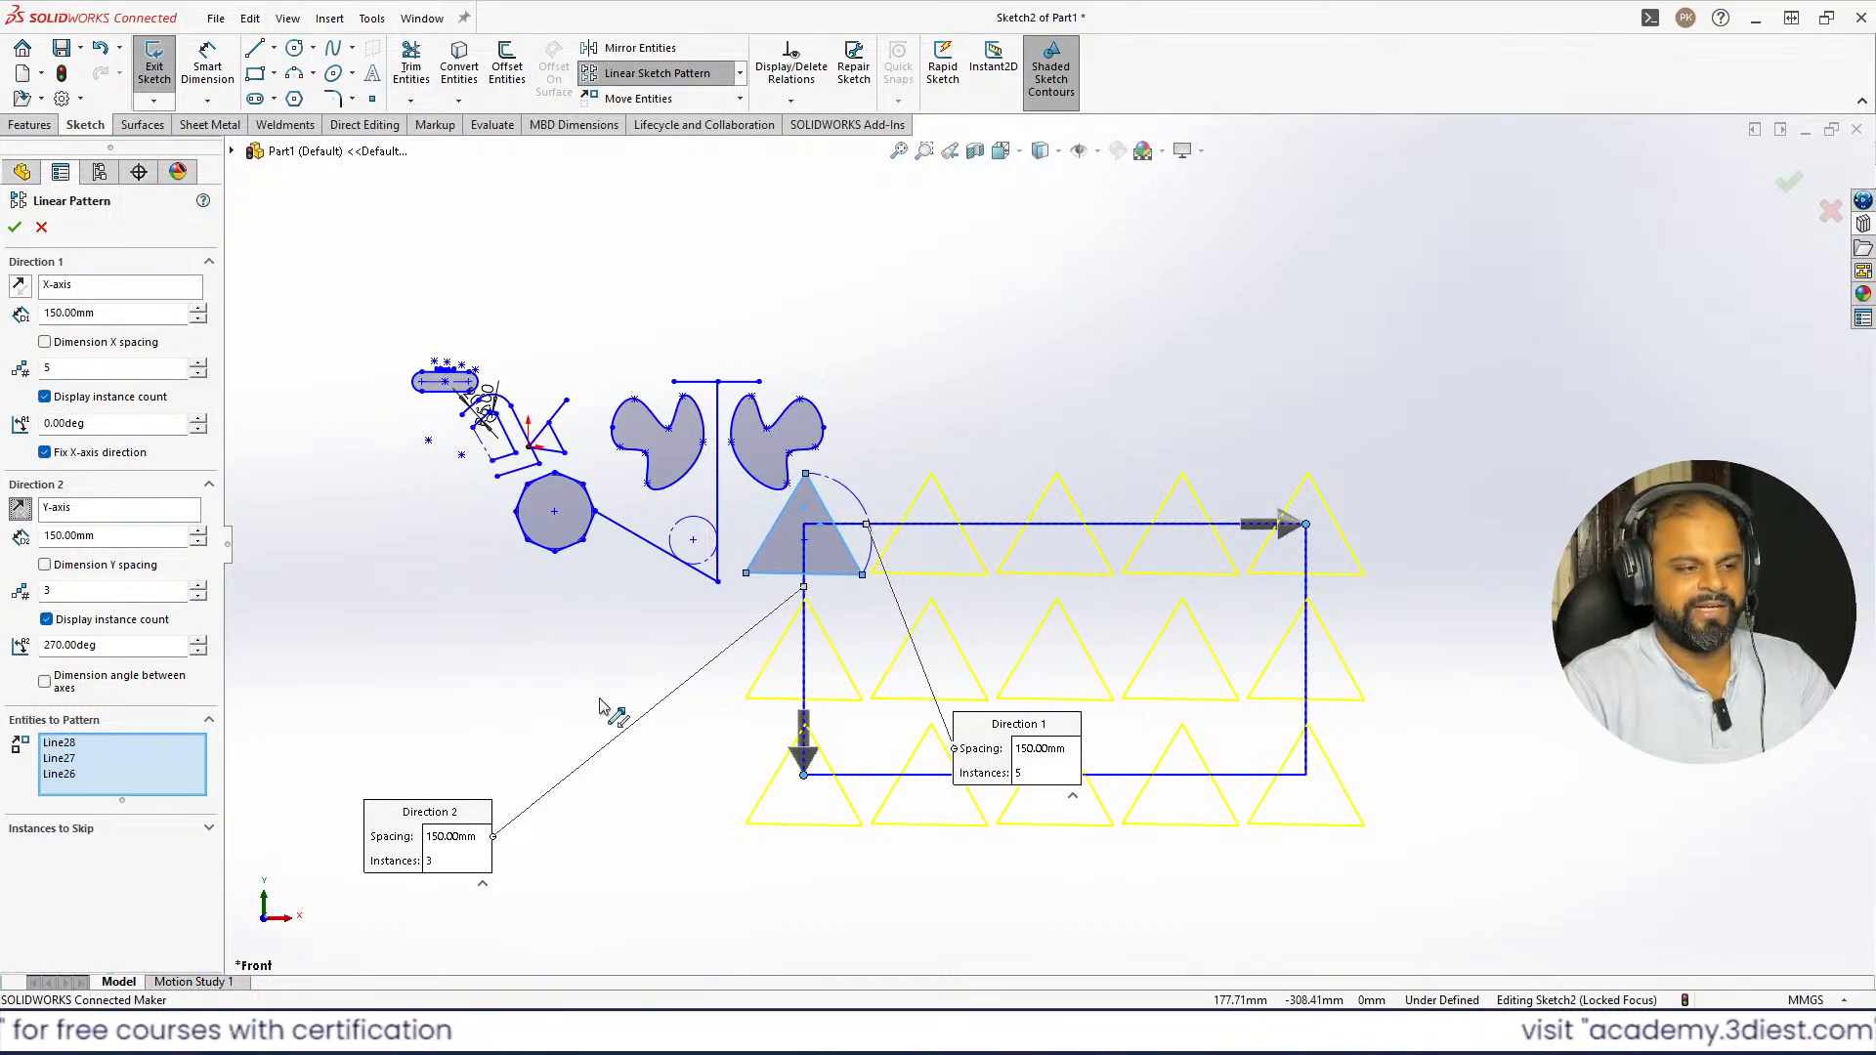
pyautogui.click(14, 227)
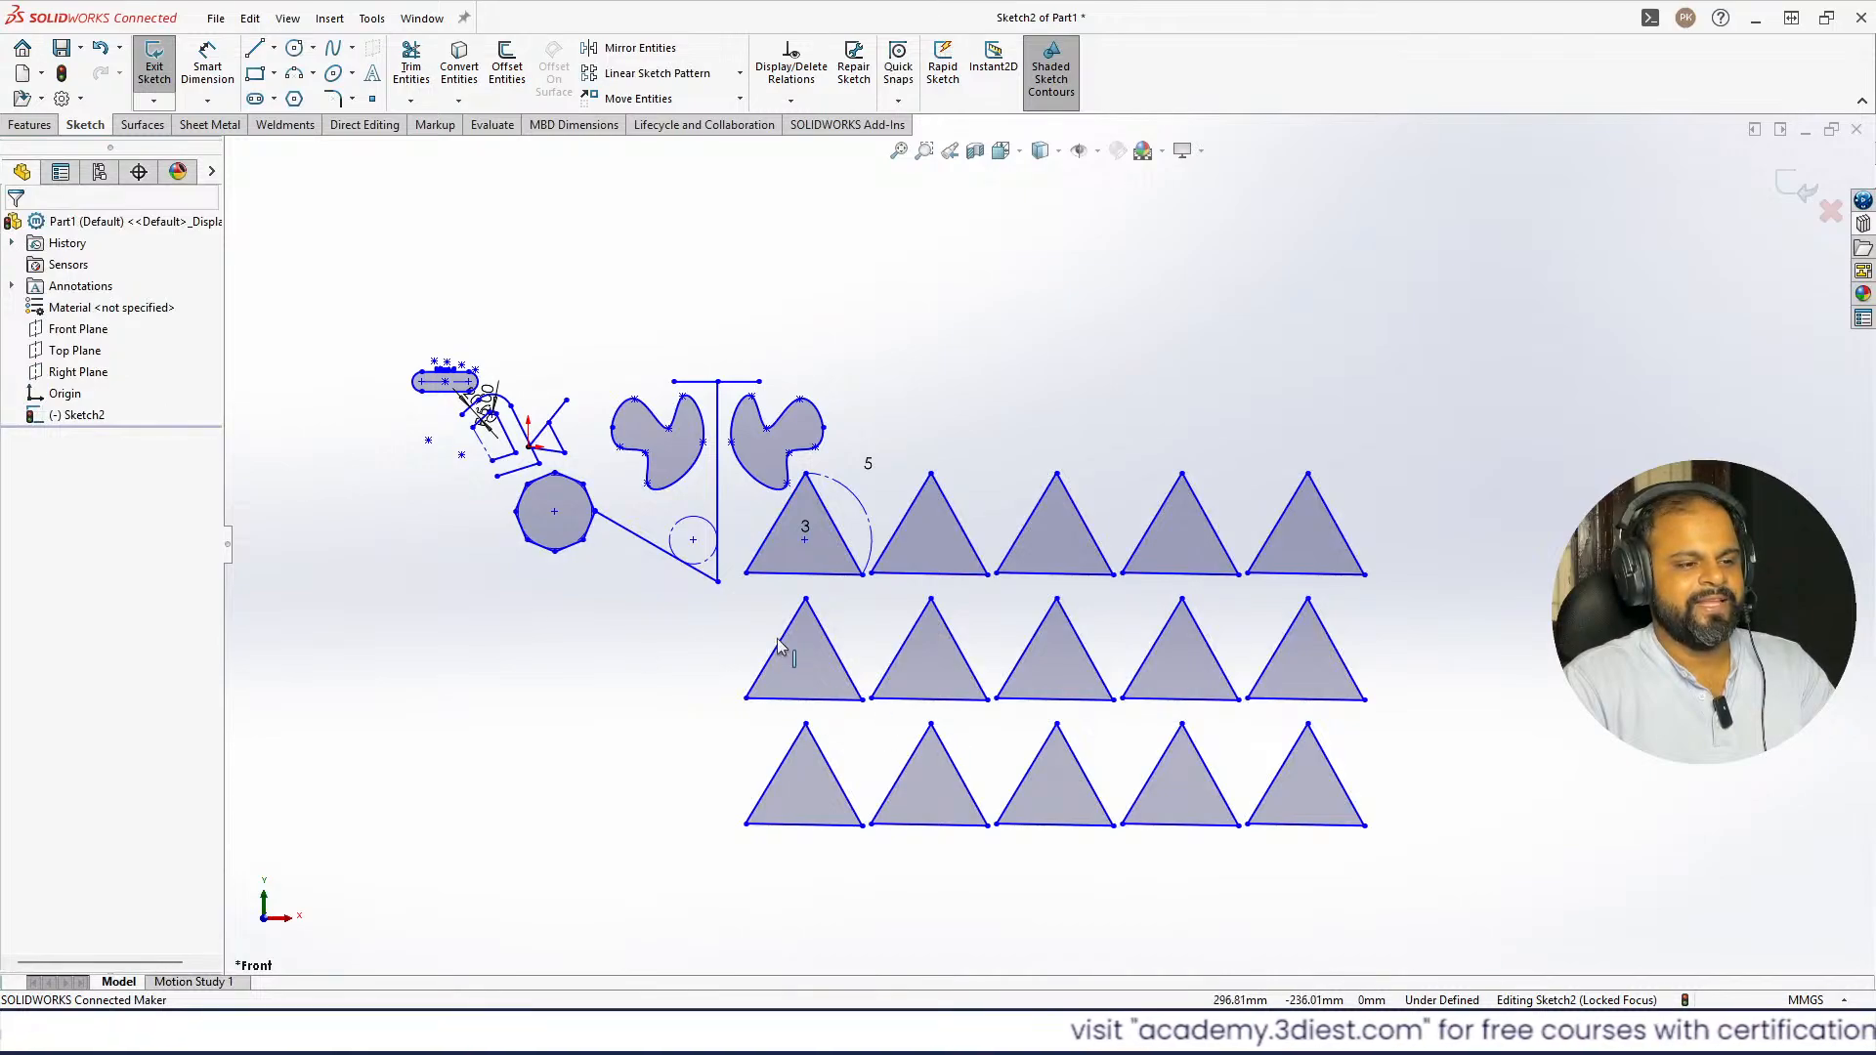
# - Change the triangle pattern's horizontal instance count to 6 through its dimension in the sketch
pyautogui.scroll(-1, 936, 767)
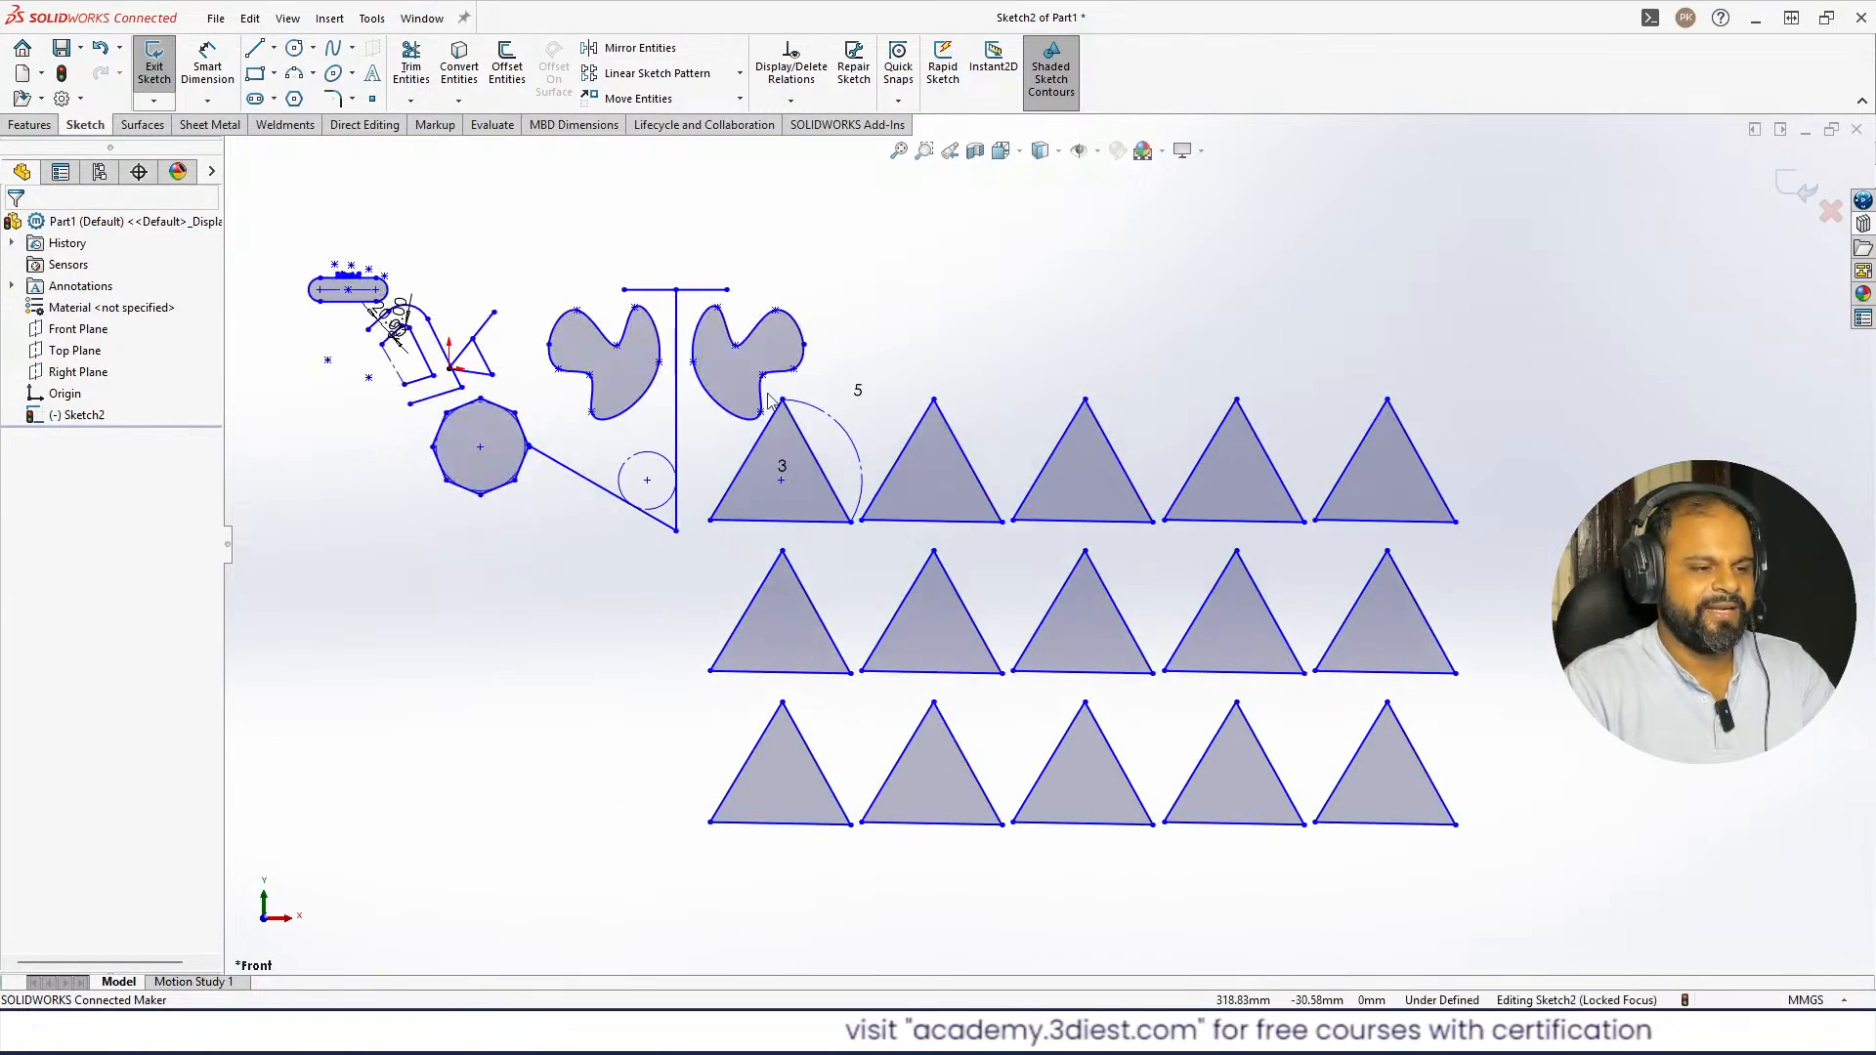
pyautogui.scroll(2, 1021, 751)
pyautogui.scroll(-3, 1018, 767)
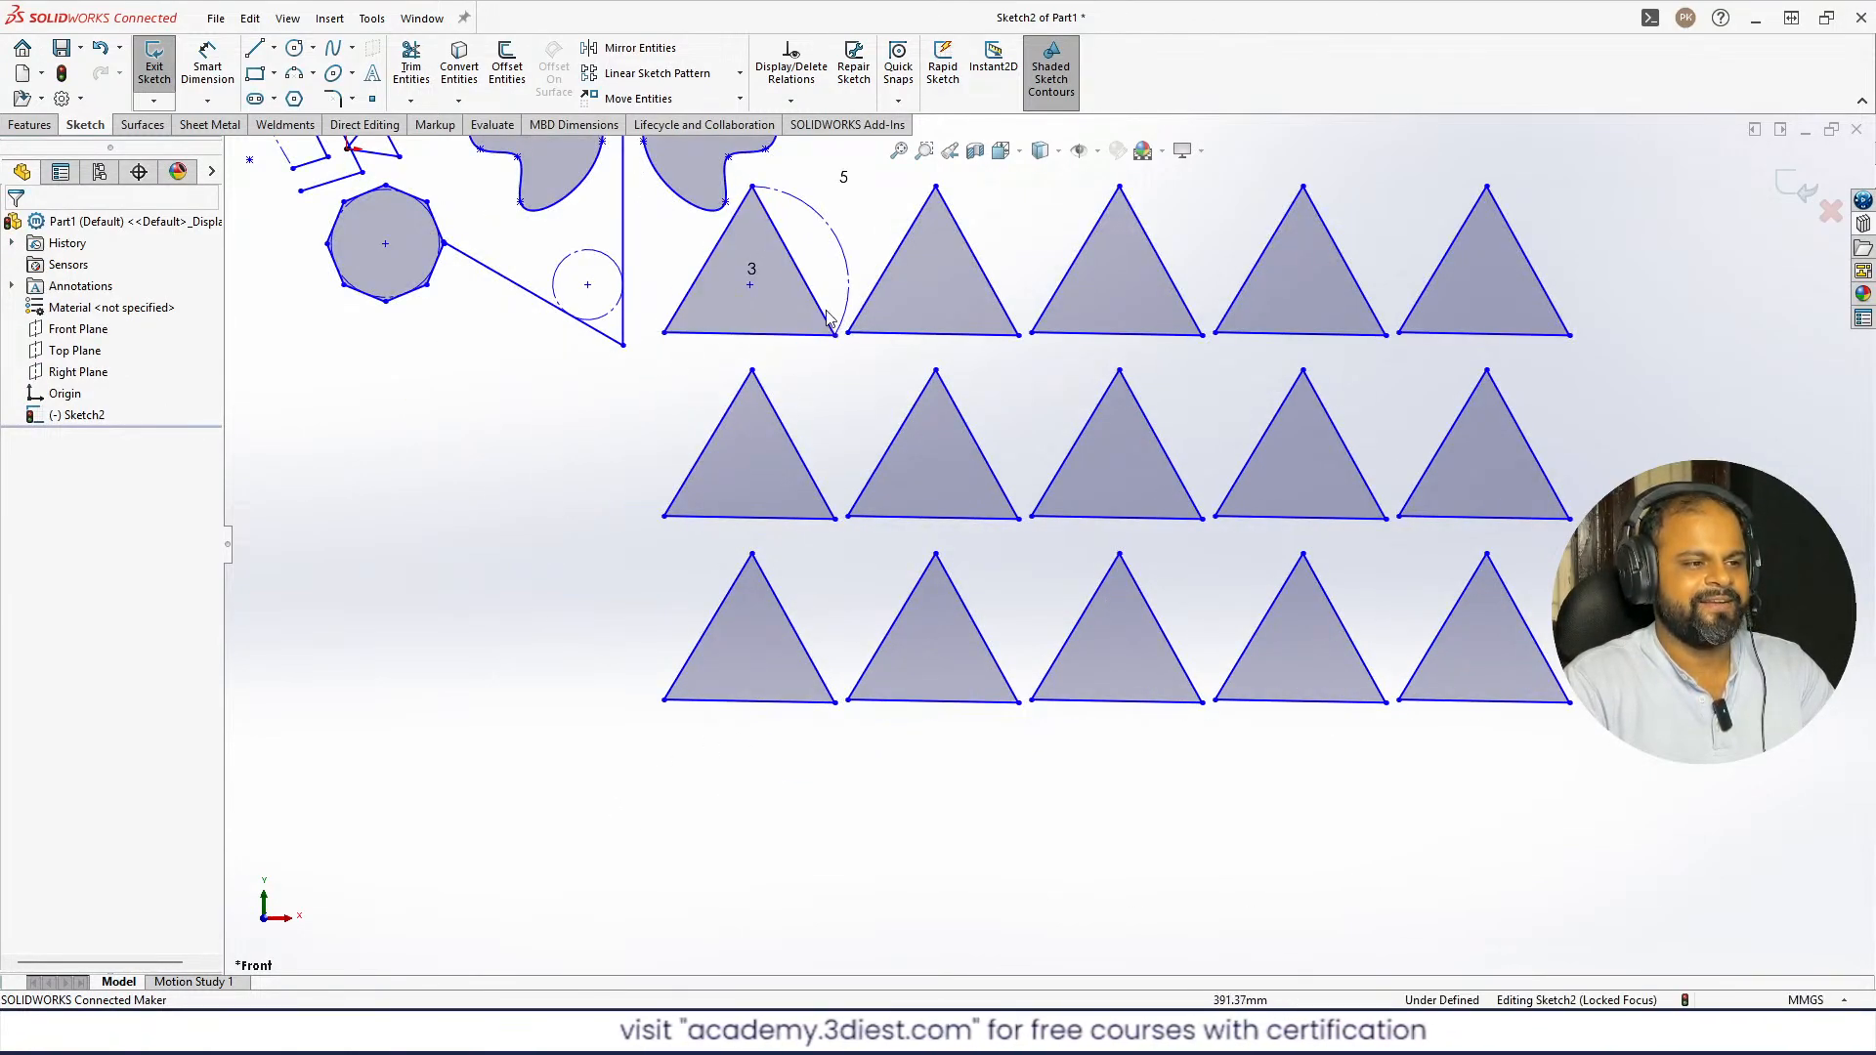
pyautogui.scroll(1, 752, 293)
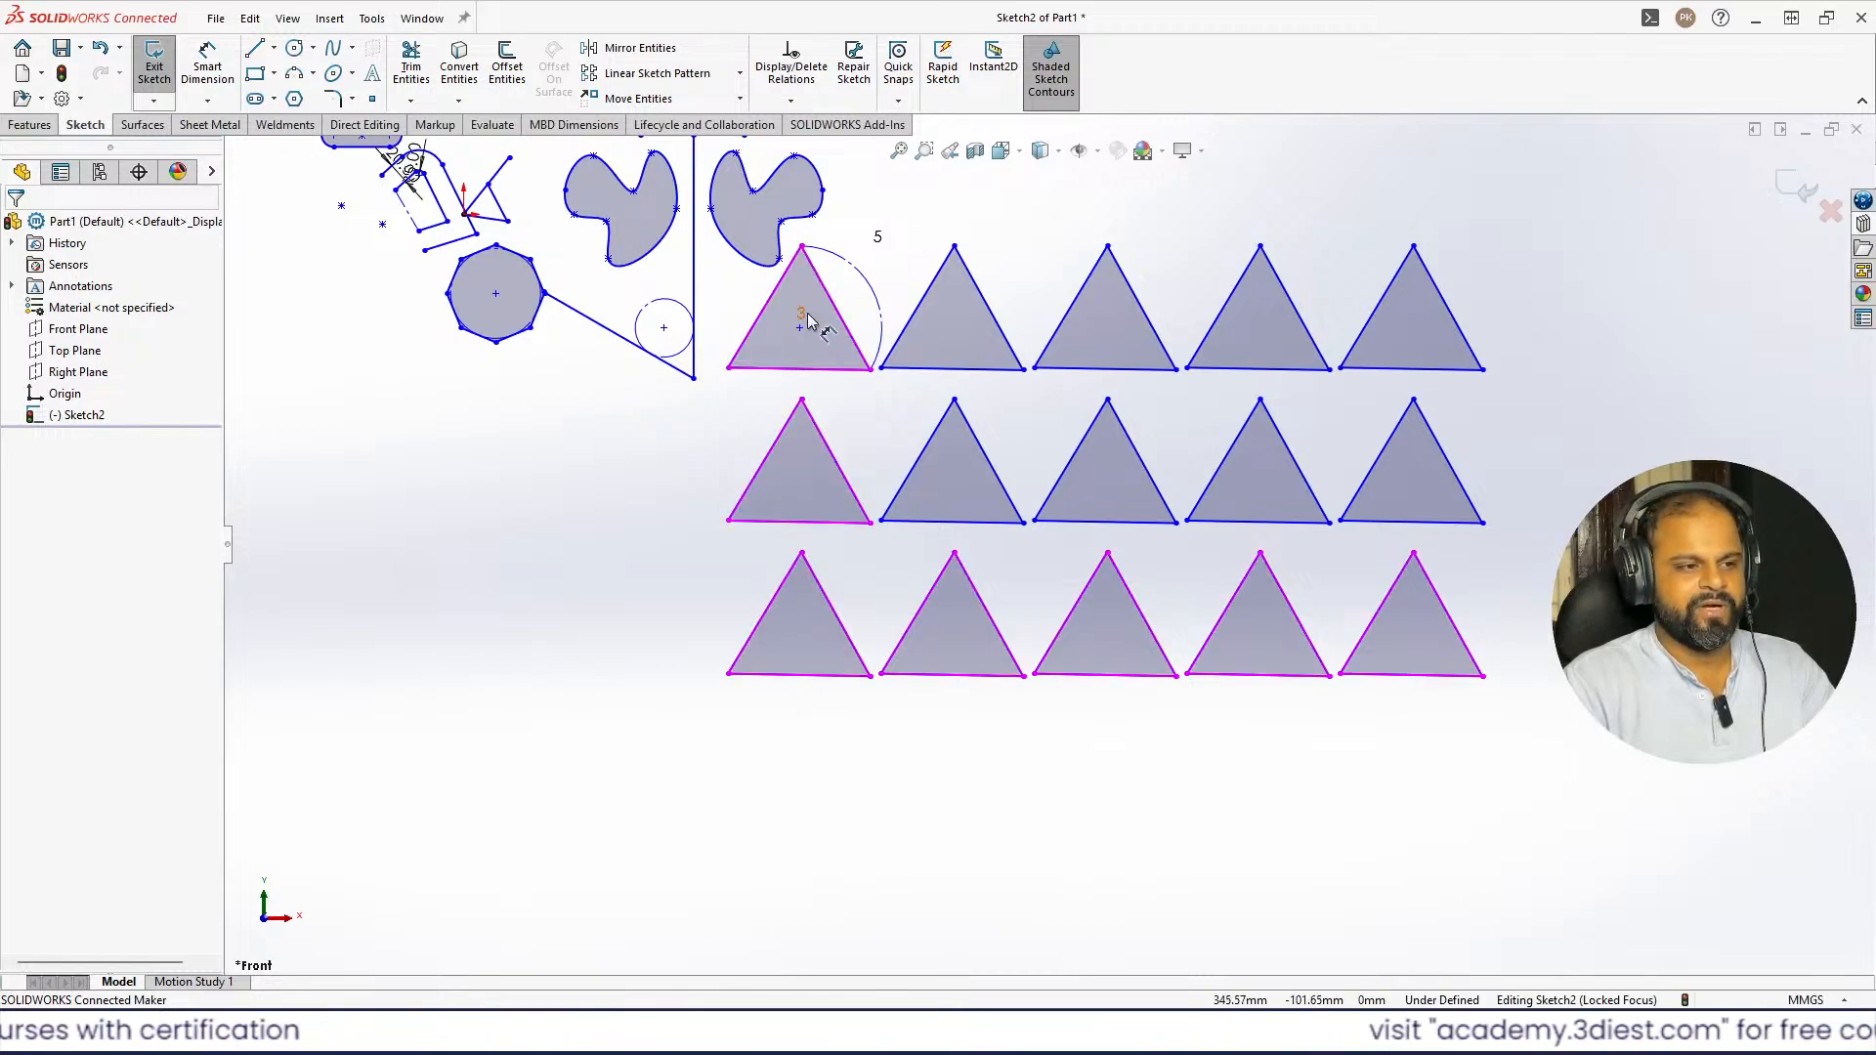
pyautogui.doubleClick(878, 240)
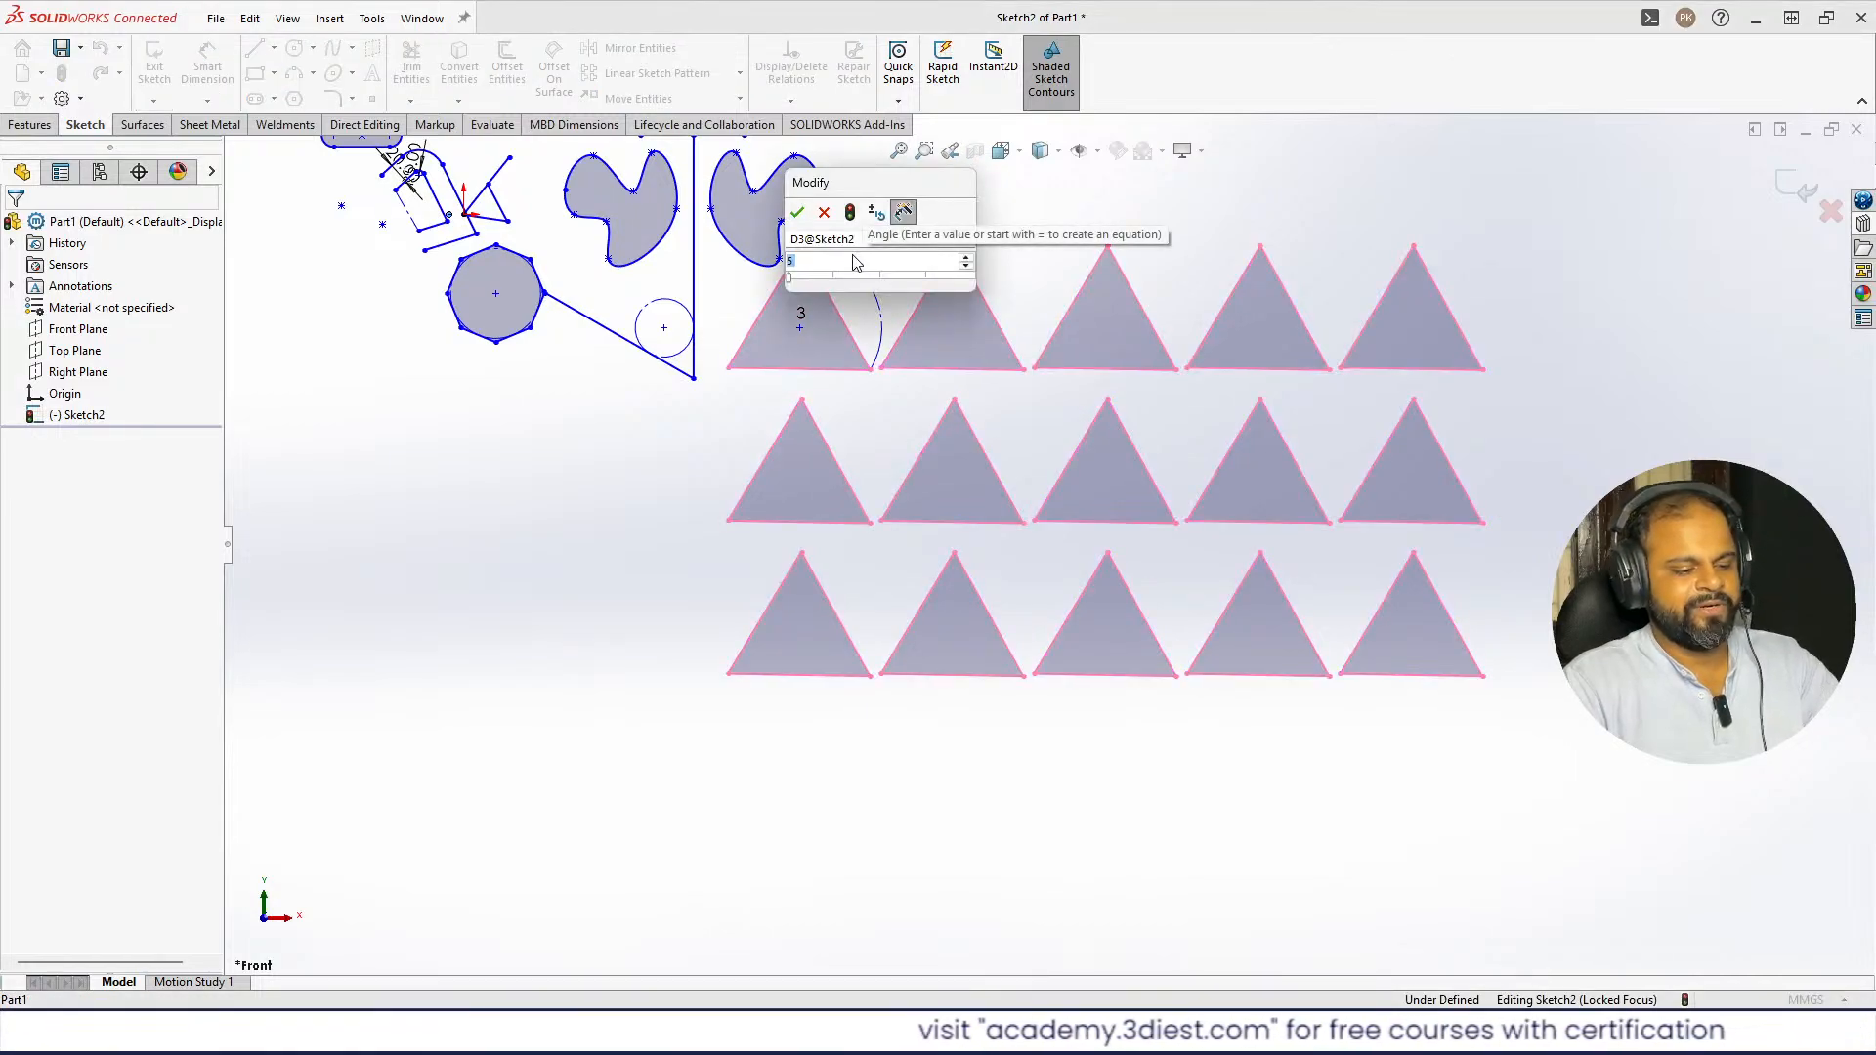
pyautogui.press('Escape')
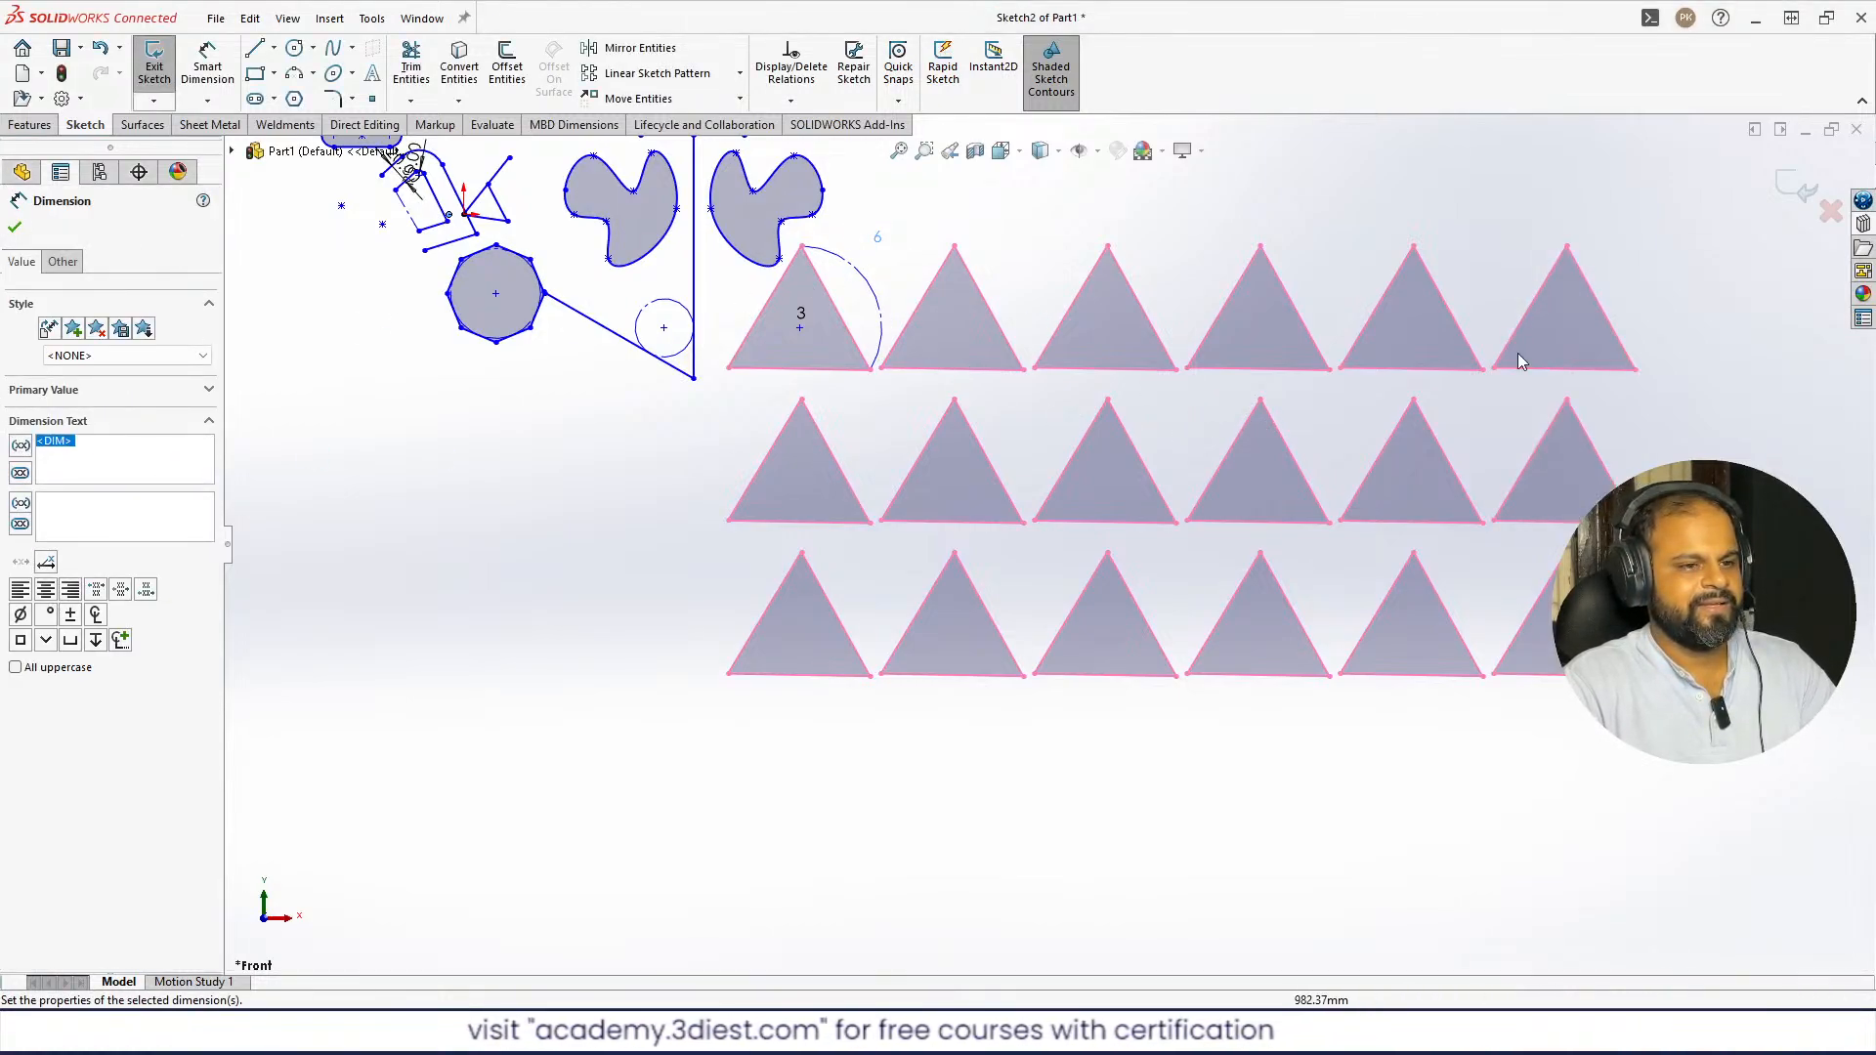
pyautogui.click(14, 229)
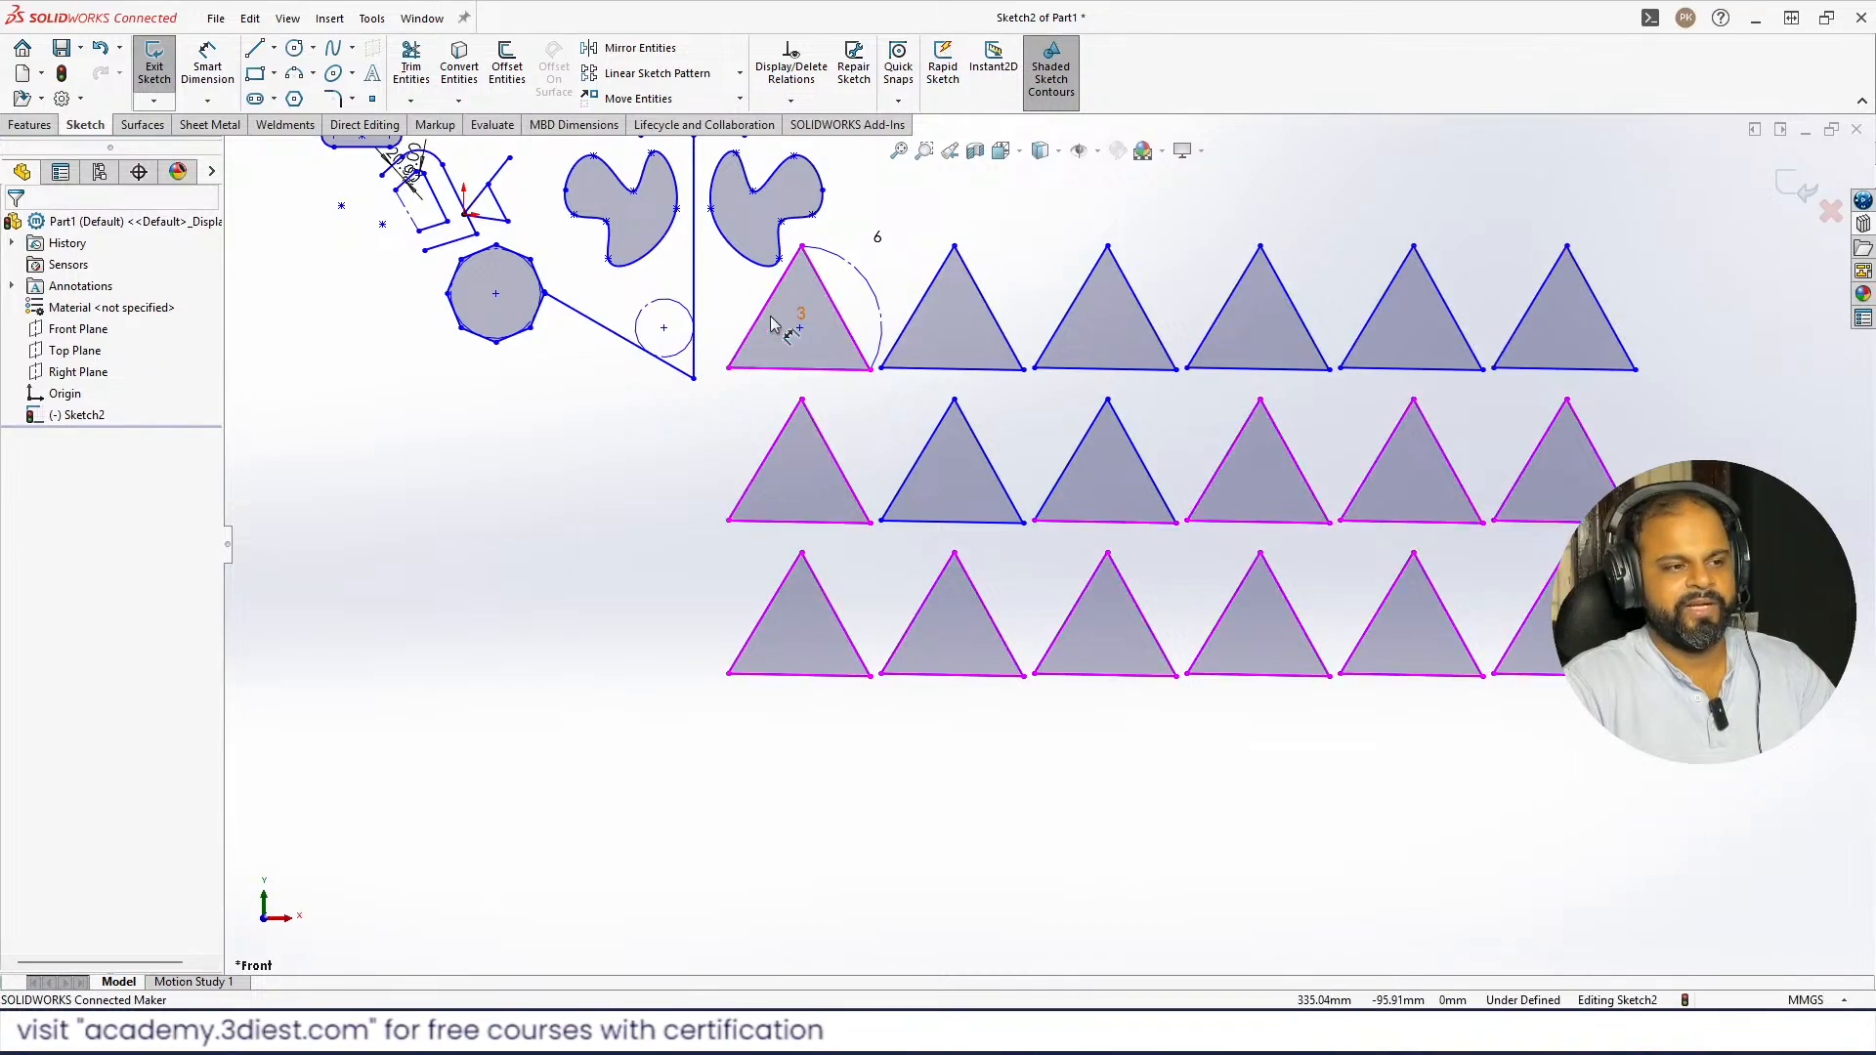
# - Change the triangle pattern's vertical instance count to 4 through its dimension in the sketch
pyautogui.doubleClick(800, 313)
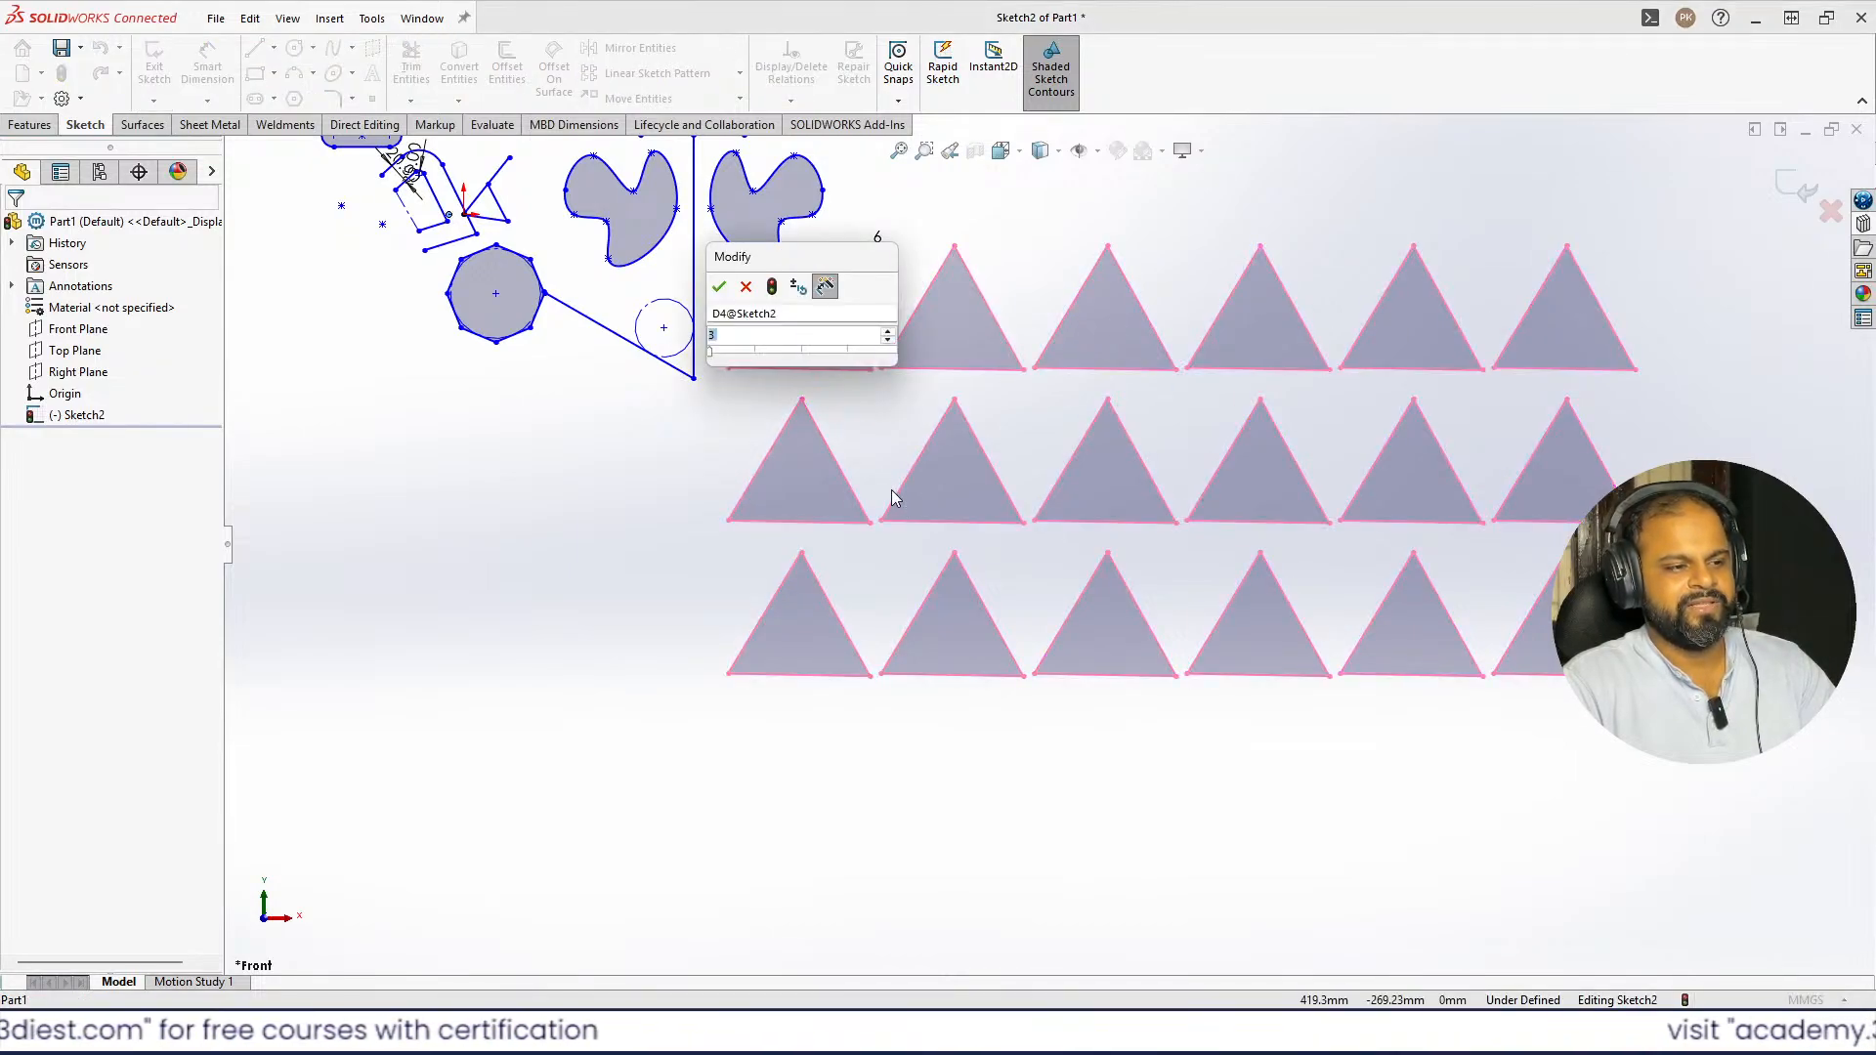
pyautogui.write('4')
pyautogui.press('Return')
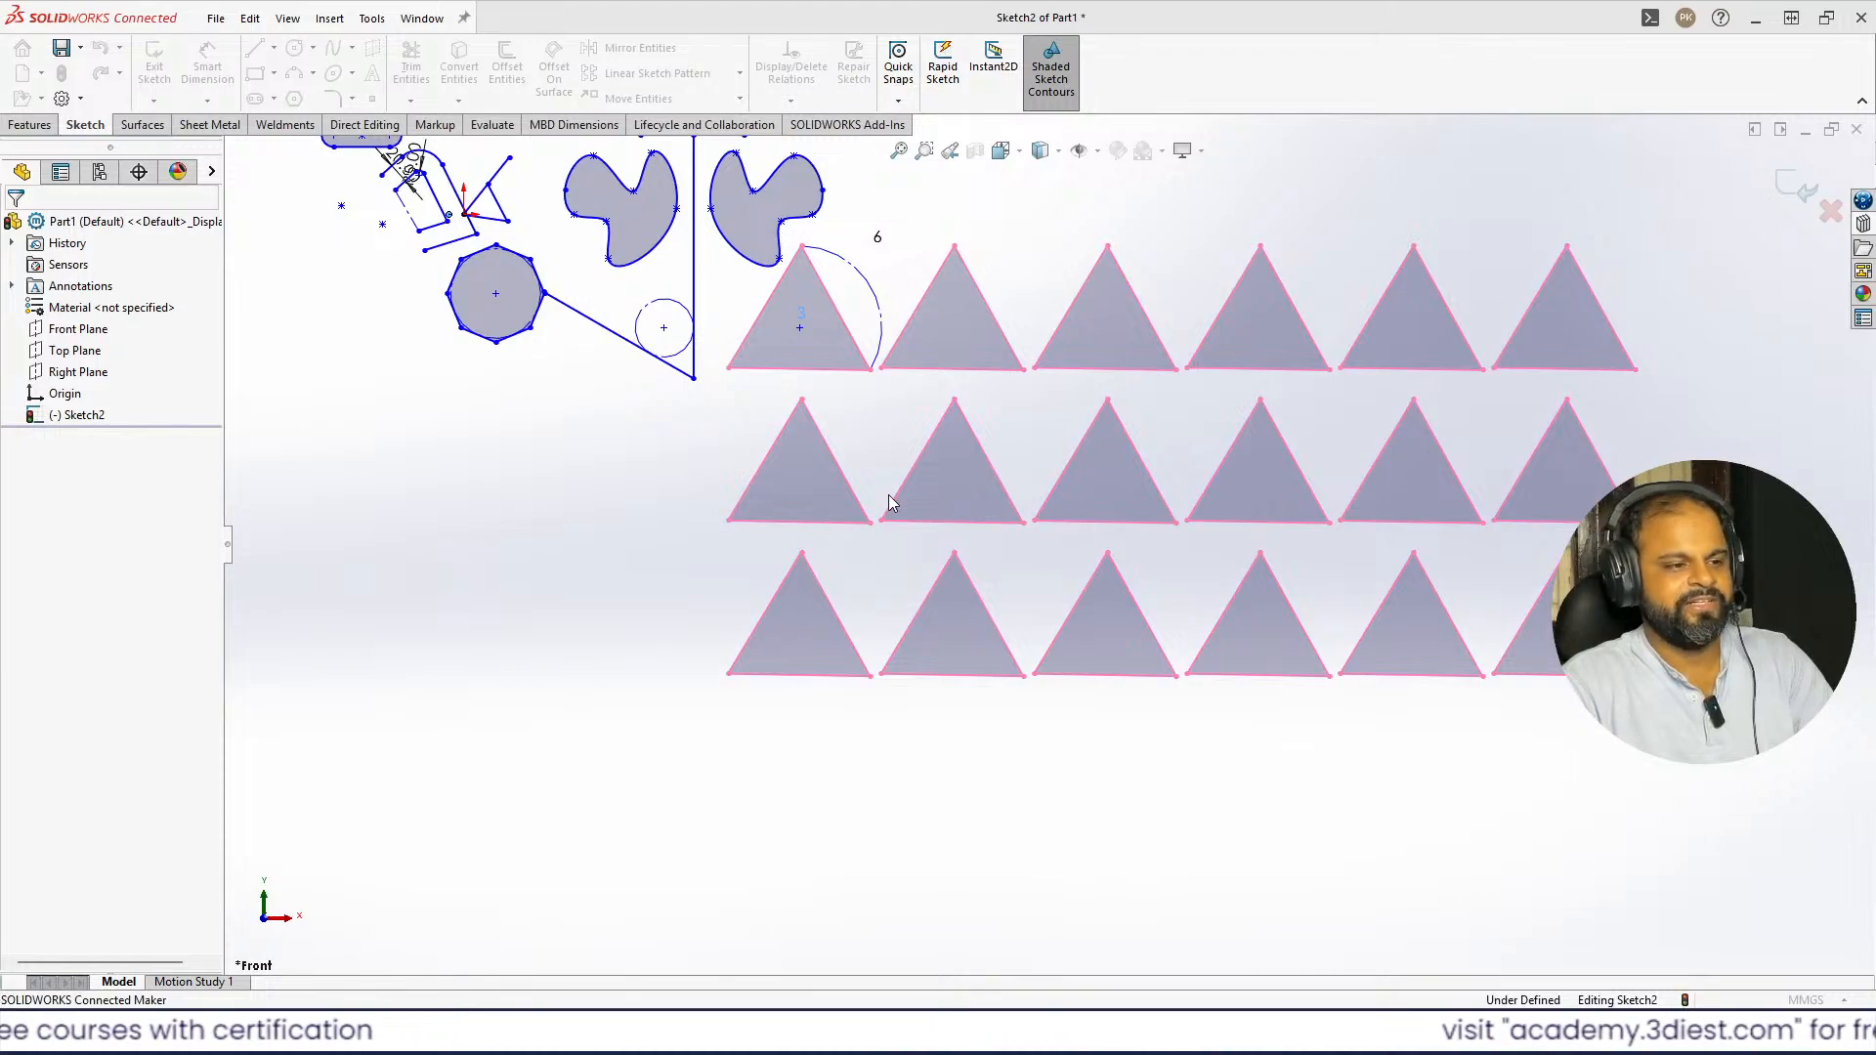
pyautogui.click(16, 228)
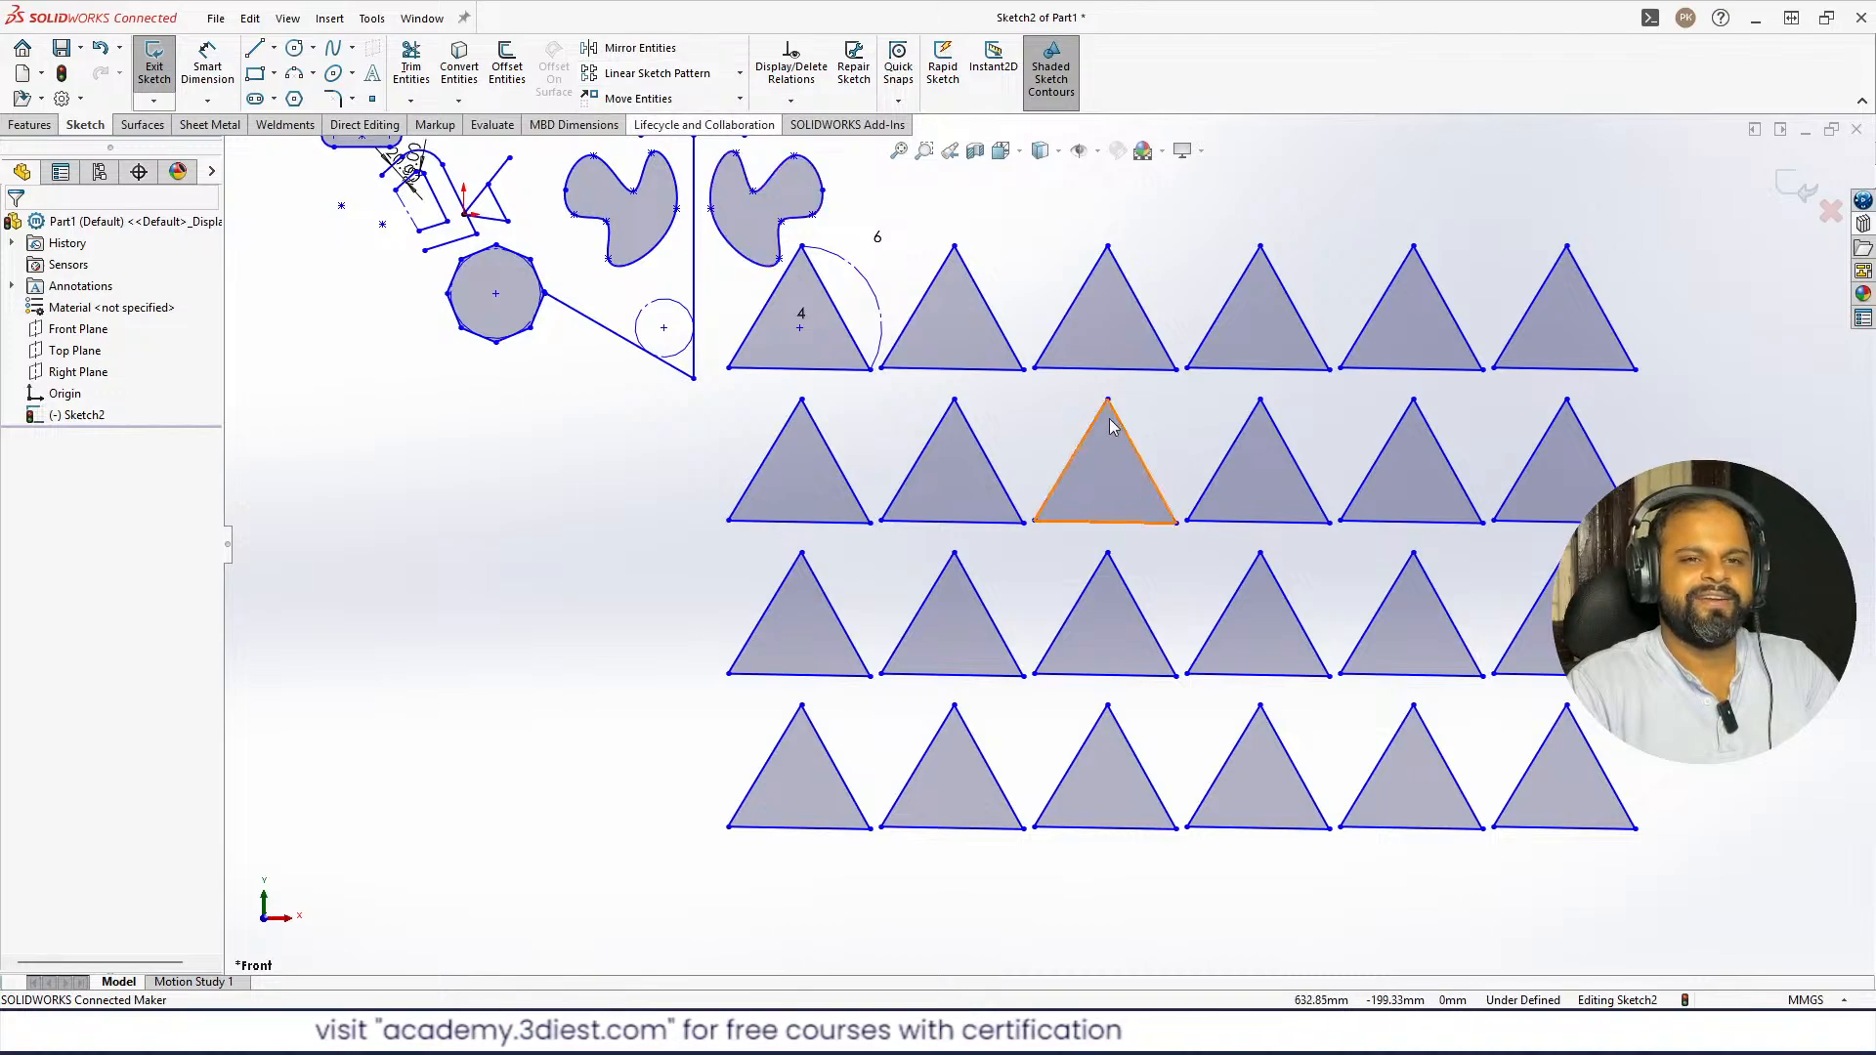
pyautogui.scroll(3, 1046, 547)
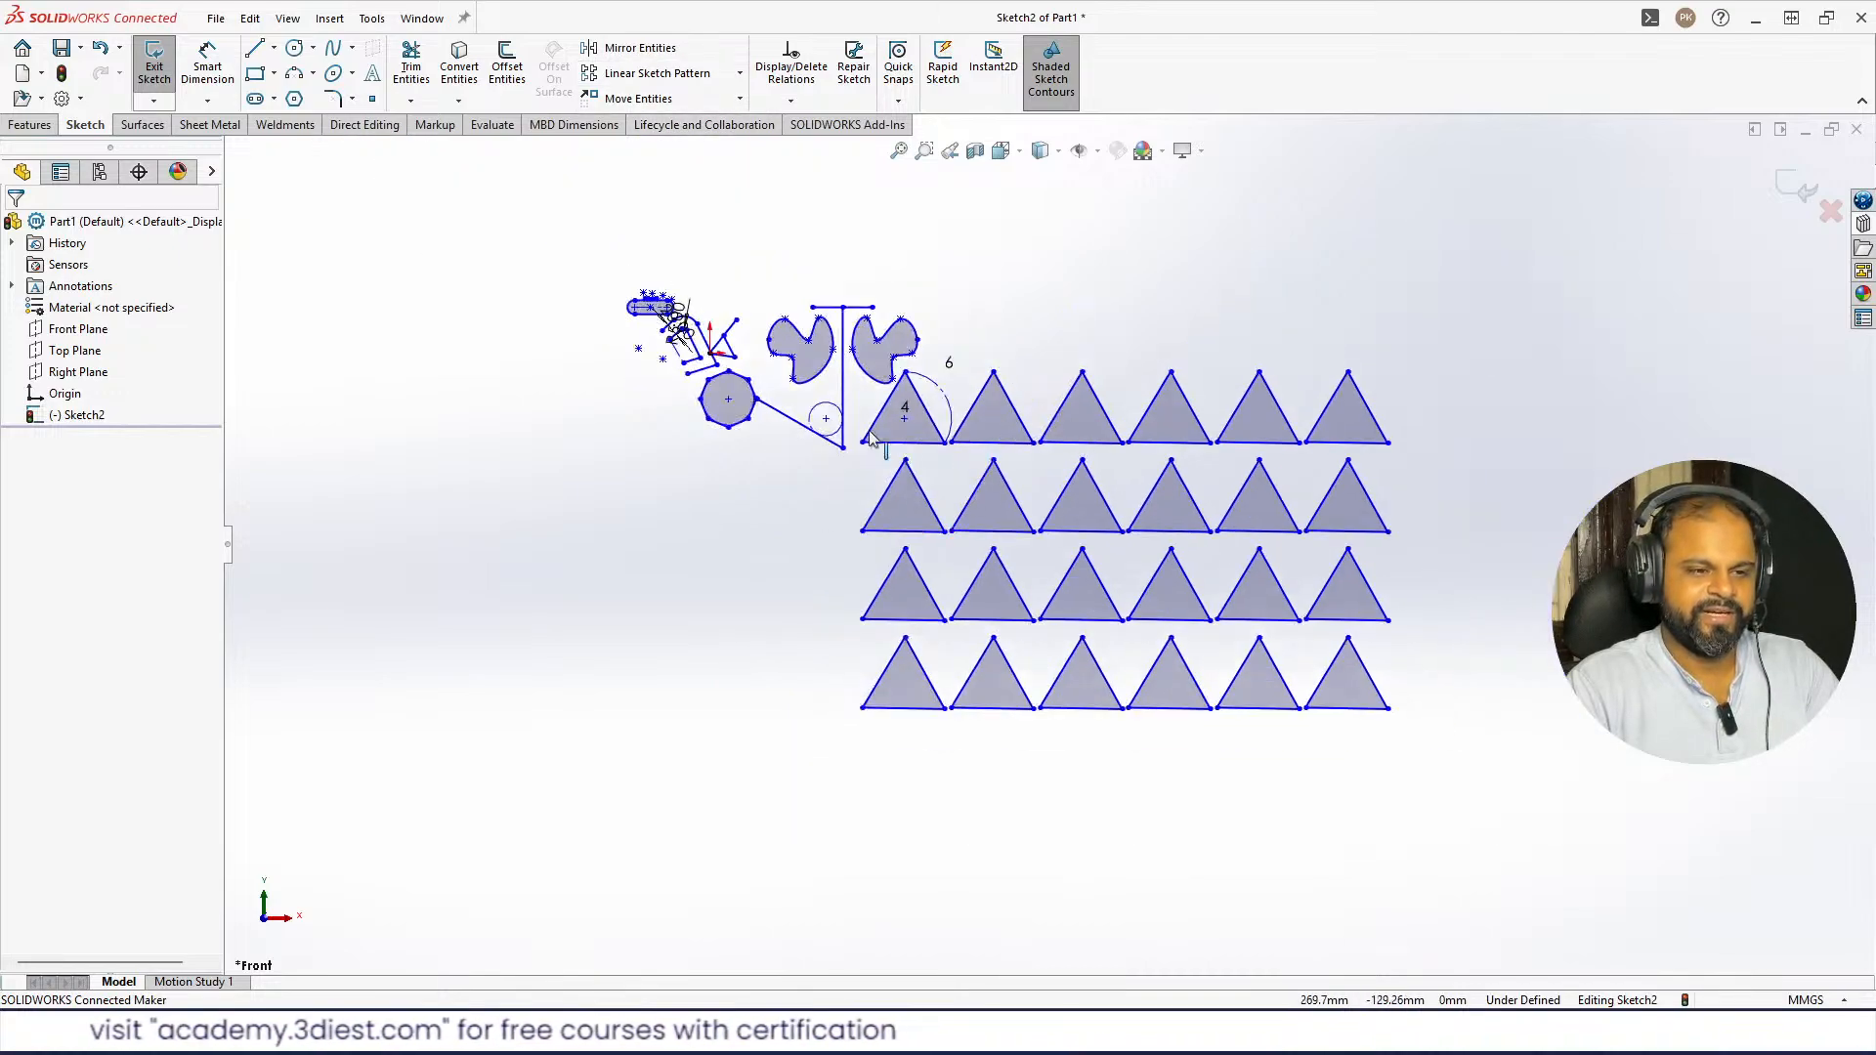
pyautogui.scroll(-2, 764, 428)
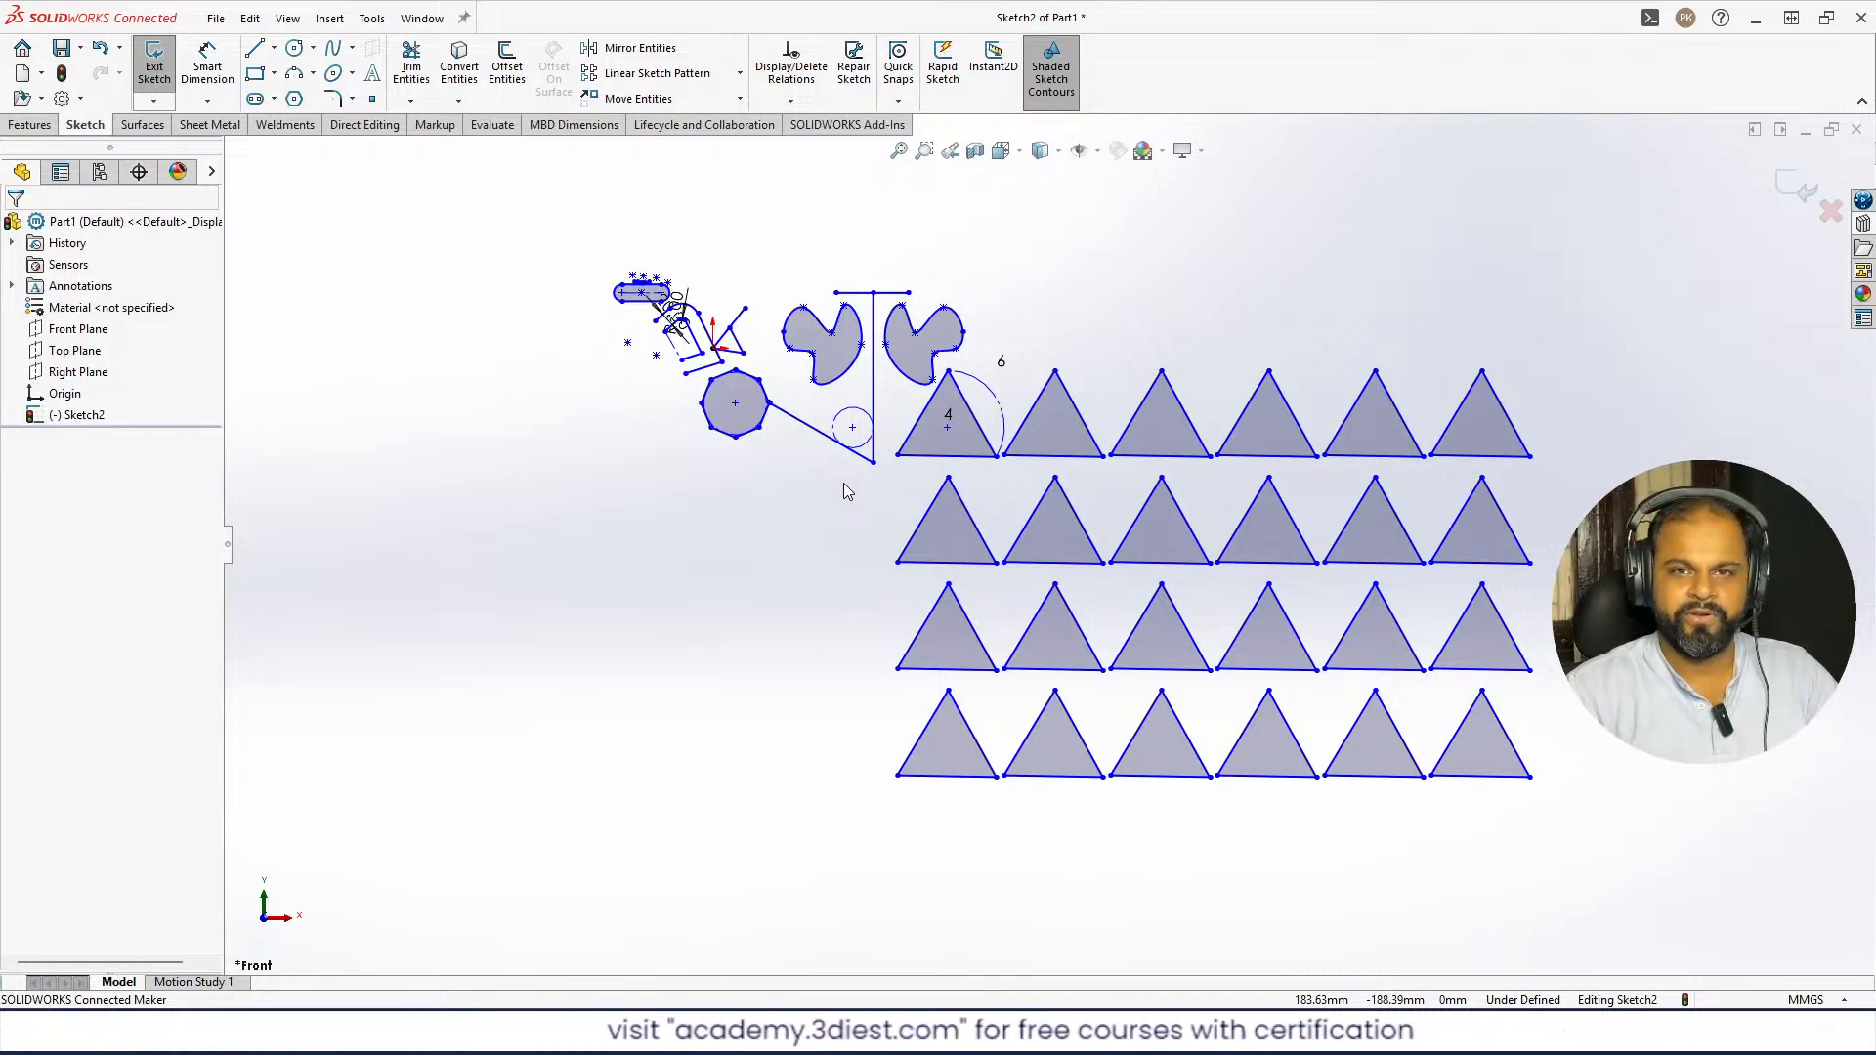
pyautogui.press('f')
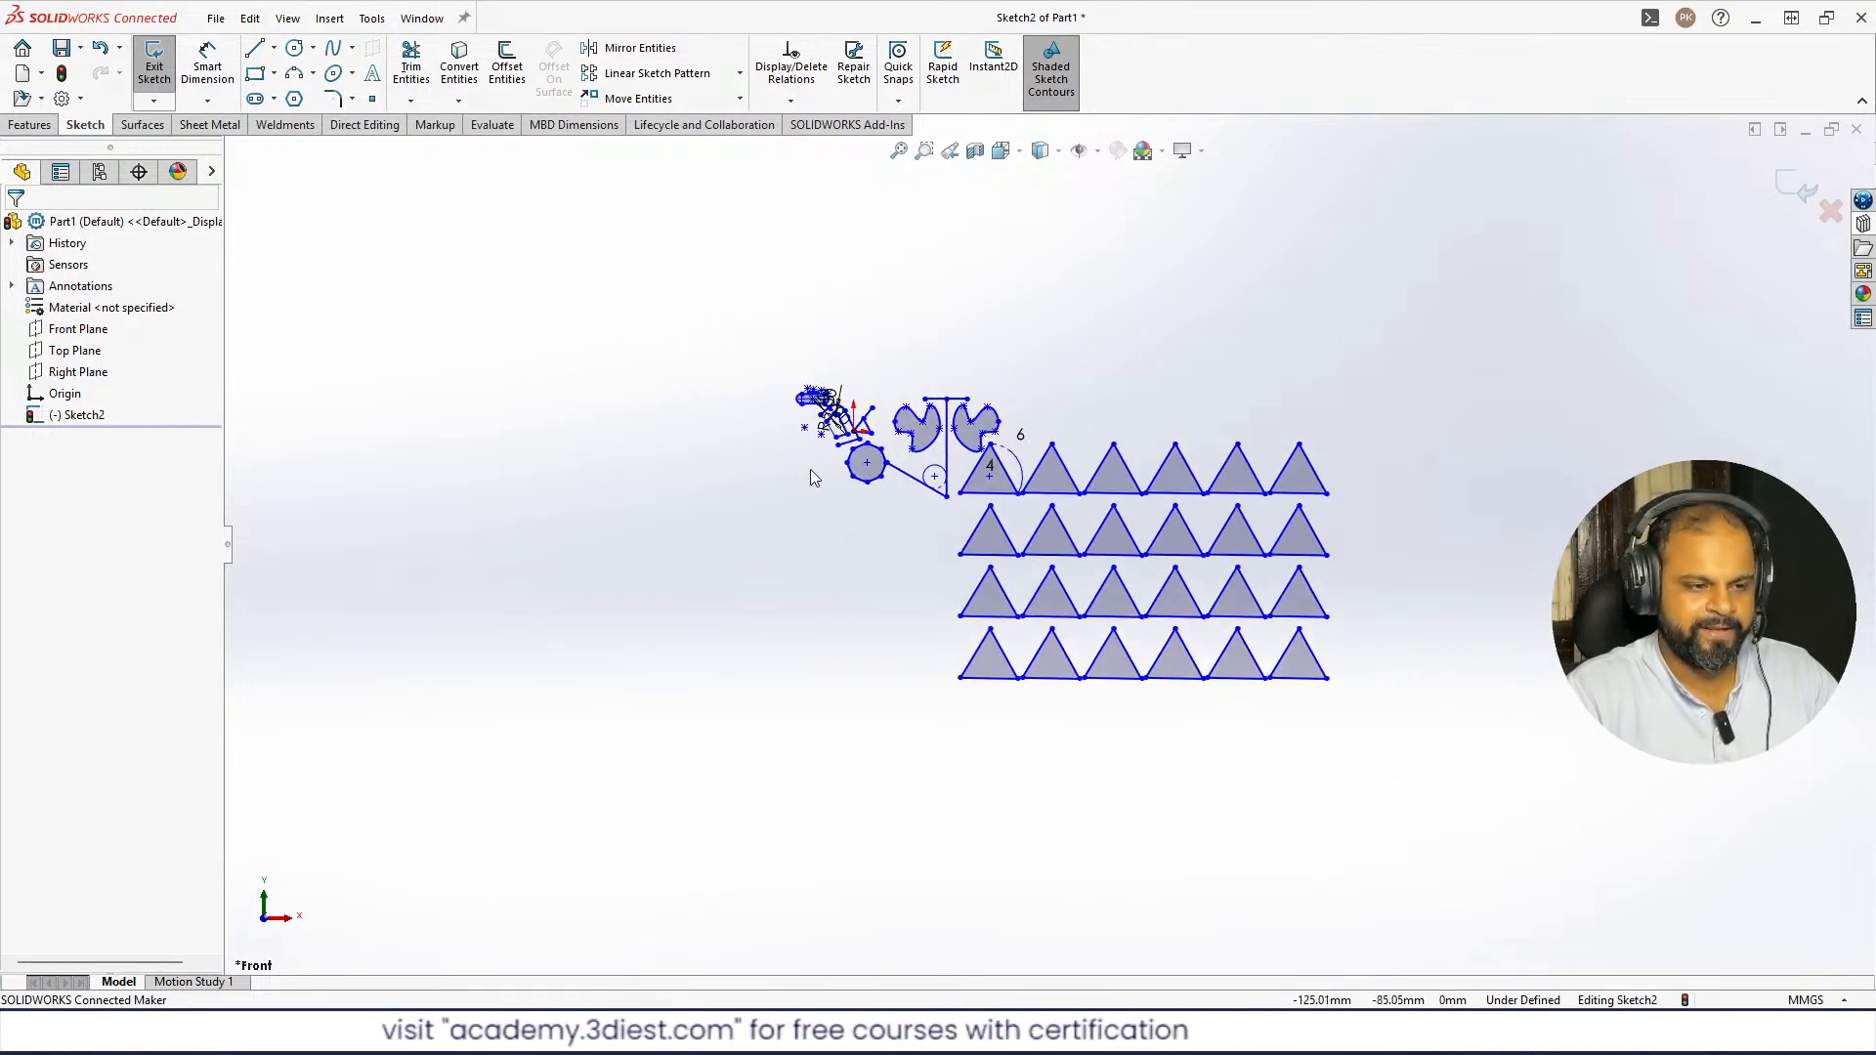
pyautogui.scroll(-3, 1387, 583)
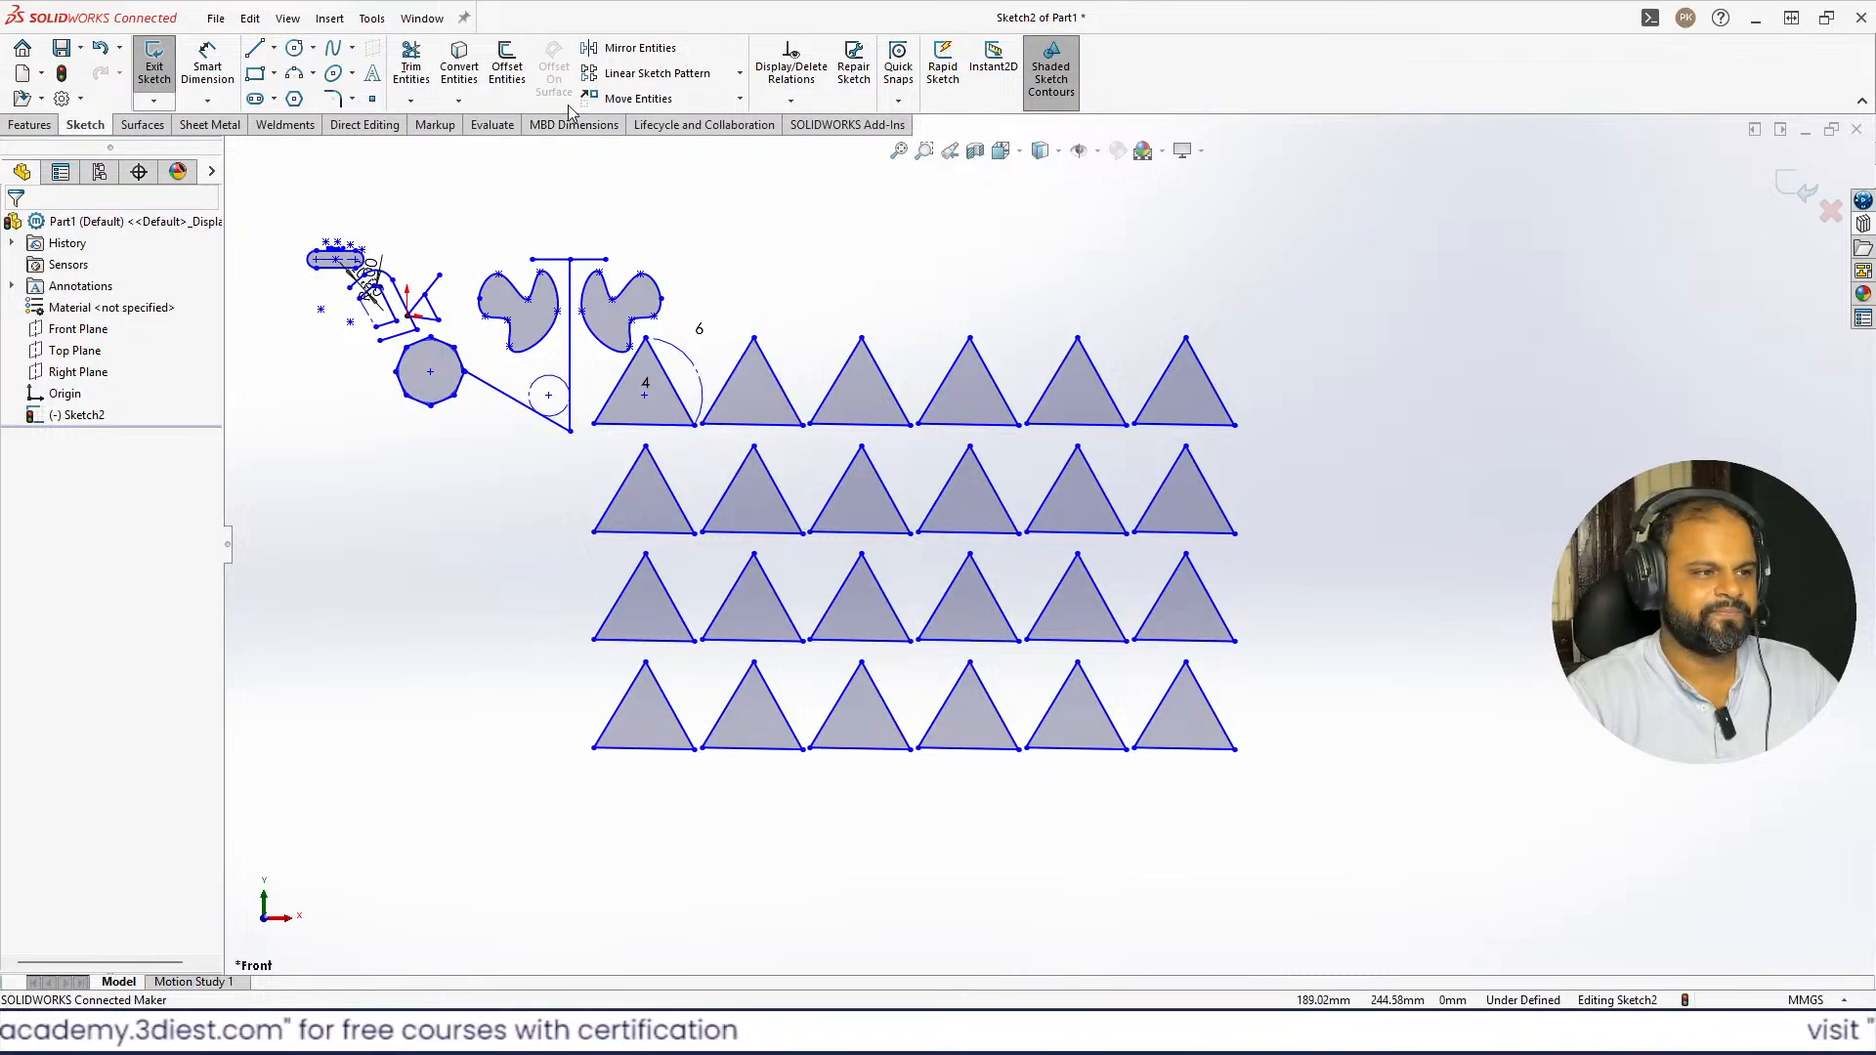
# - Start a circular sketch pattern and select all eight sides of the octagon below the origin as the entities to pattern
pyautogui.click(740, 74)
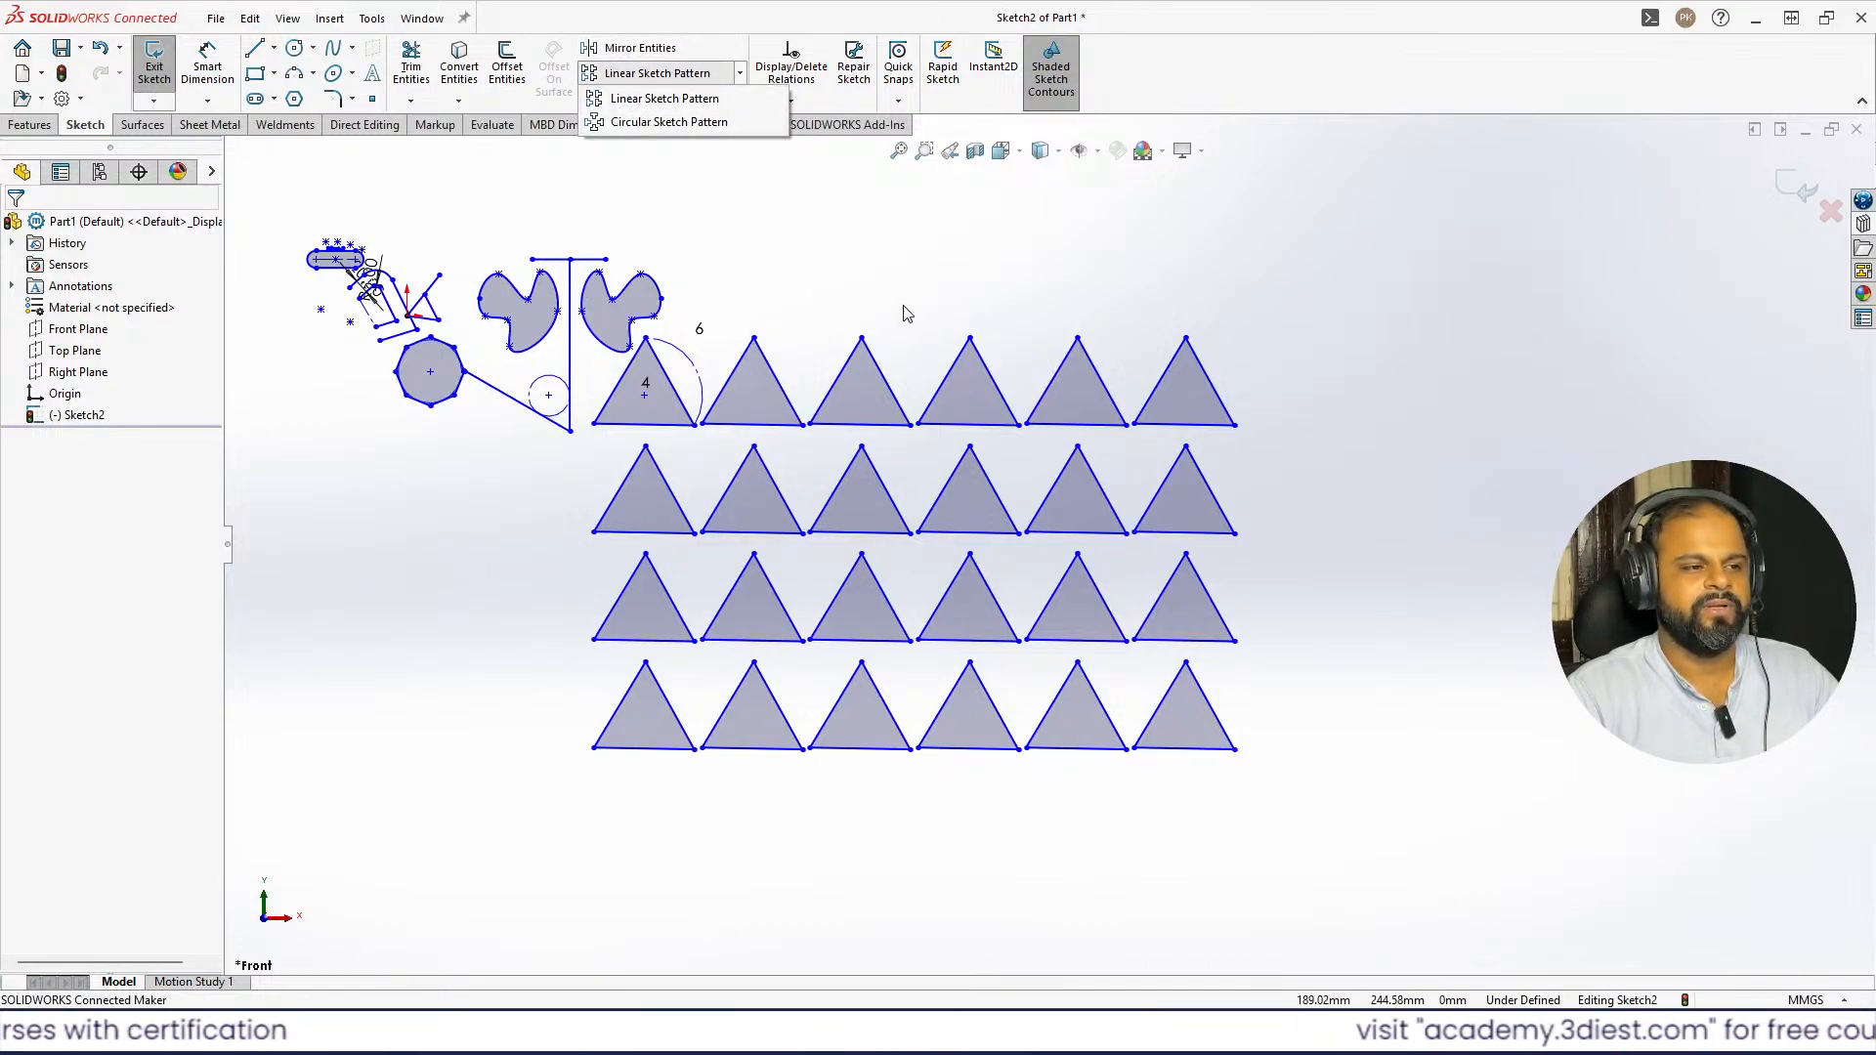
pyautogui.click(657, 125)
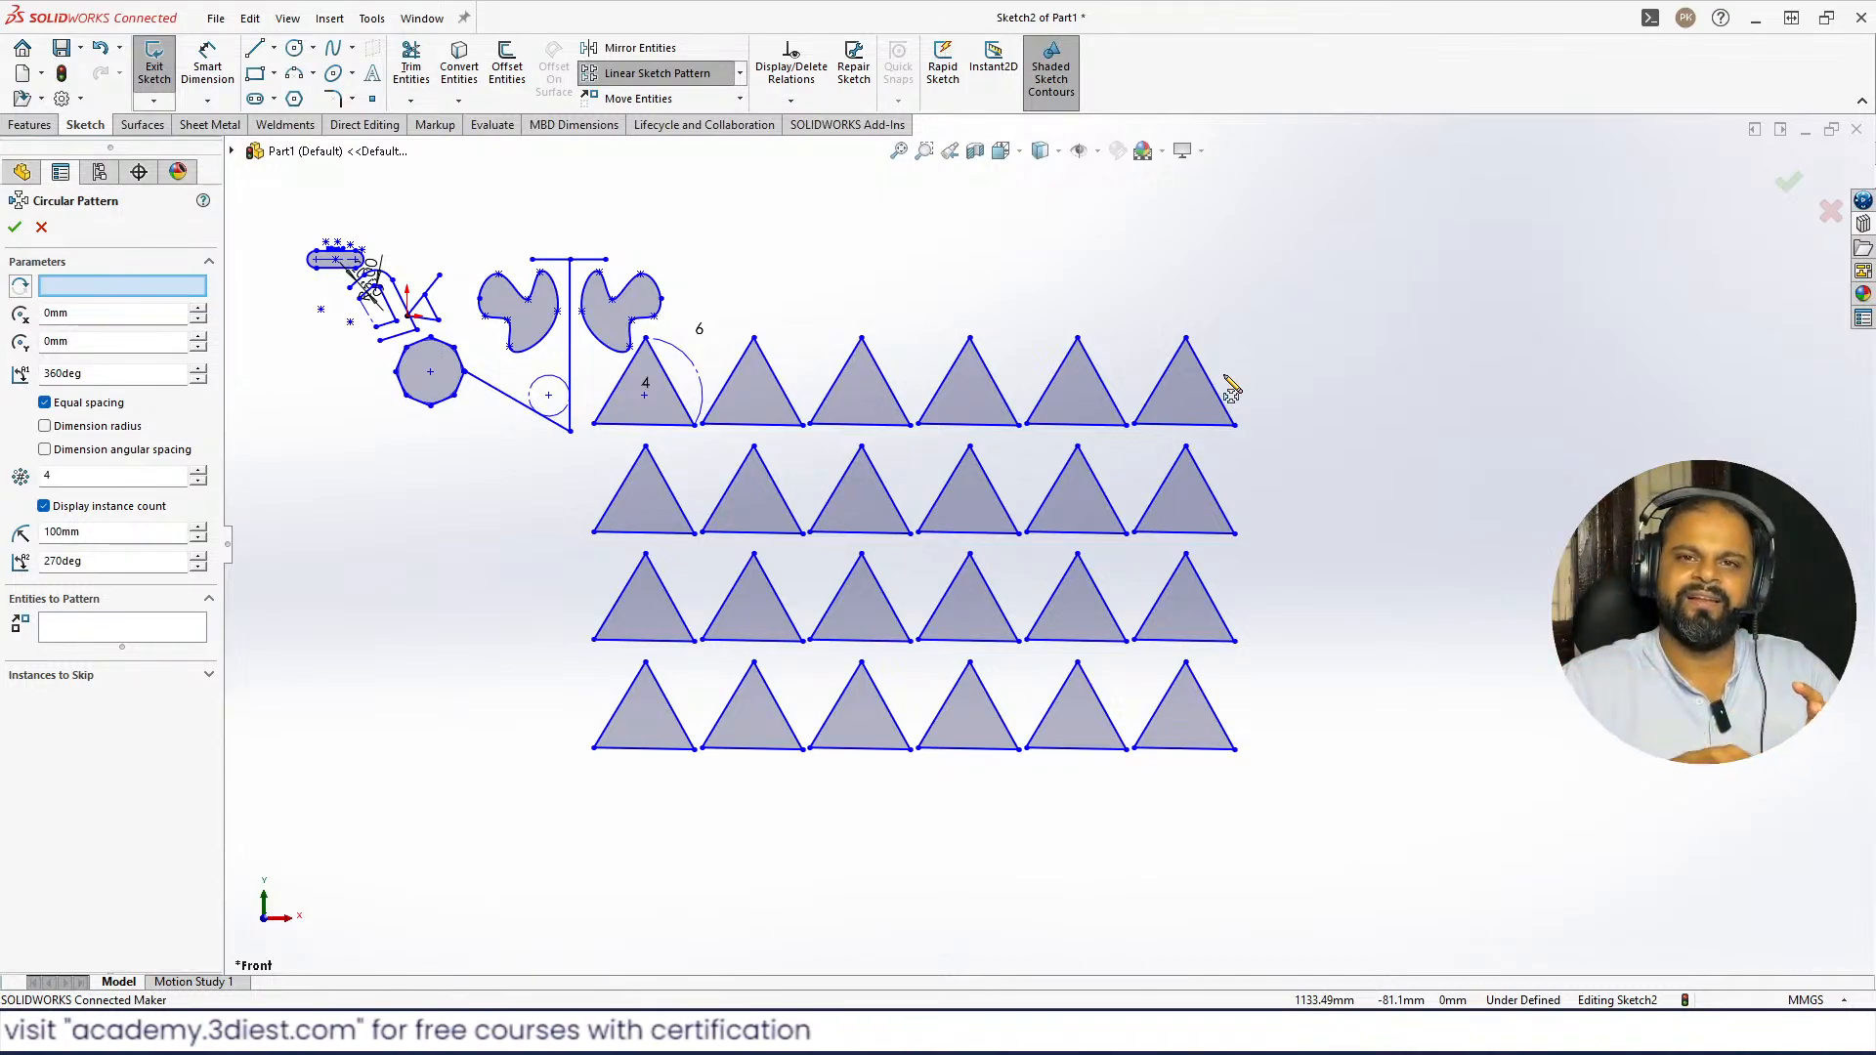
pyautogui.scroll(3, 1031, 387)
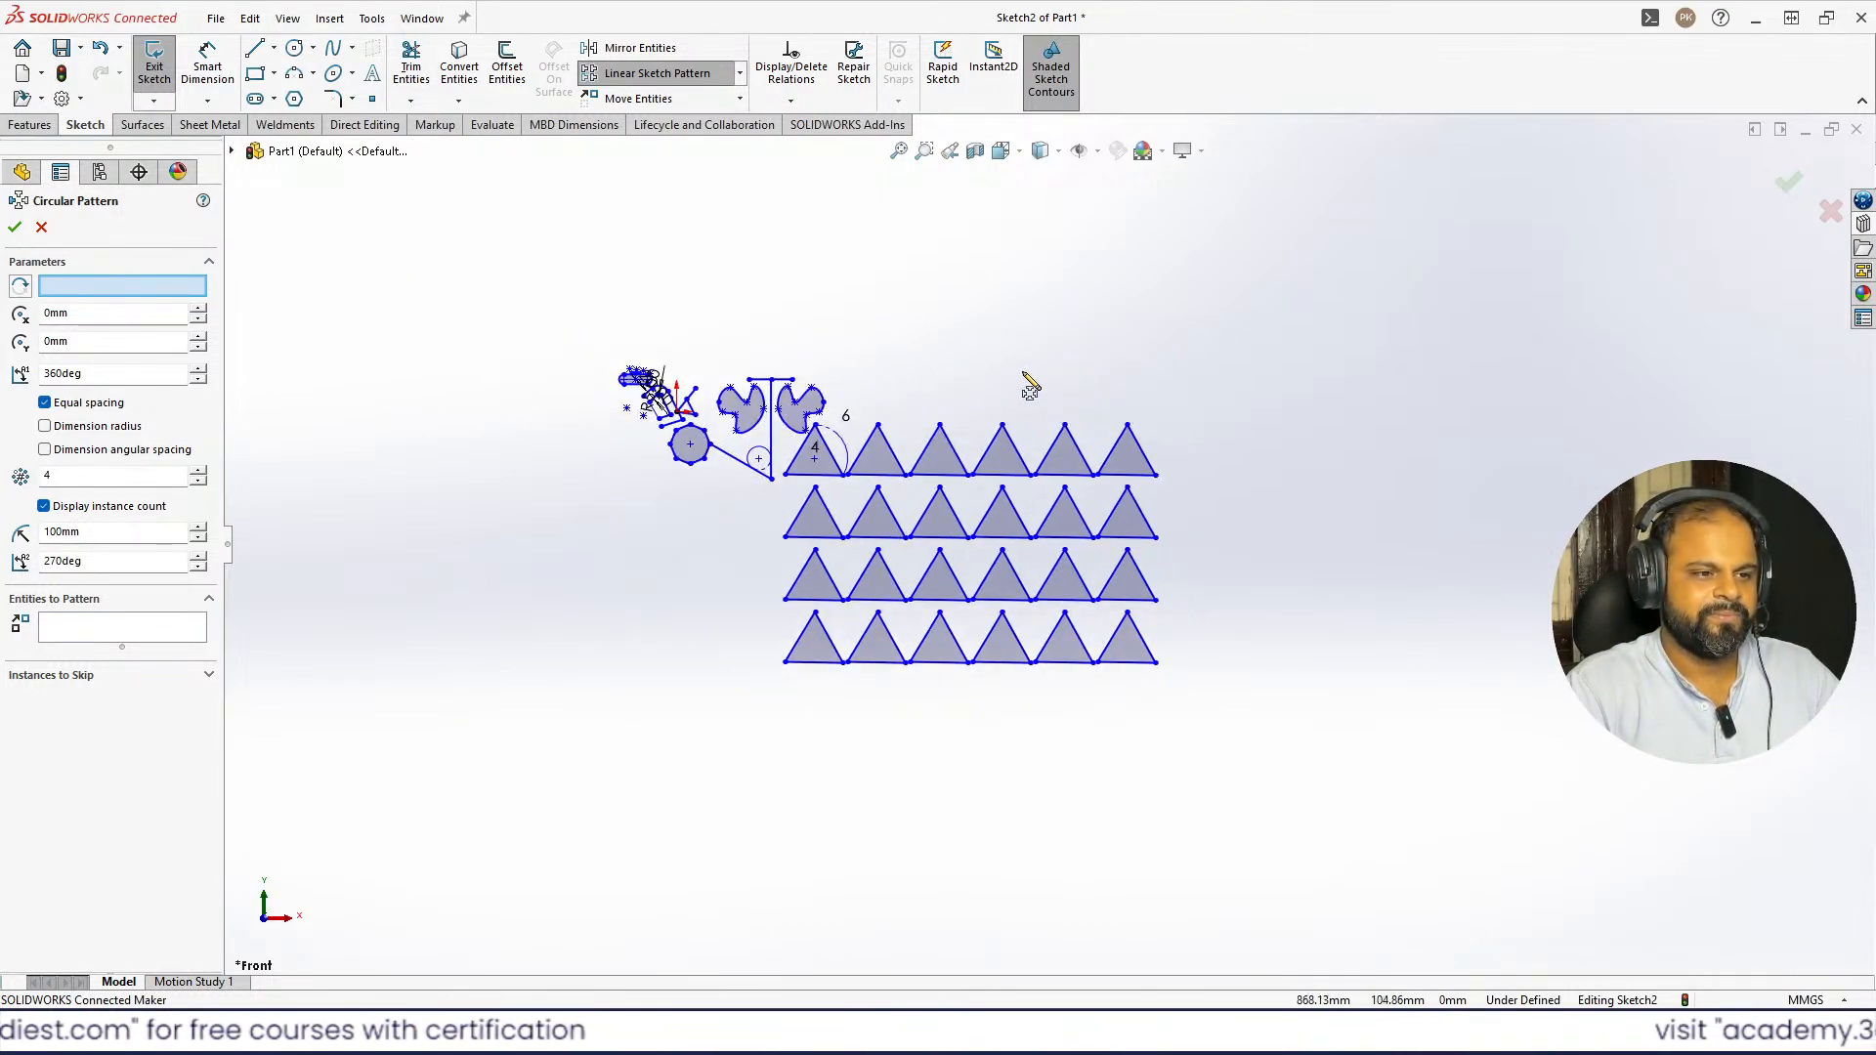
pyautogui.scroll(-4, 733, 537)
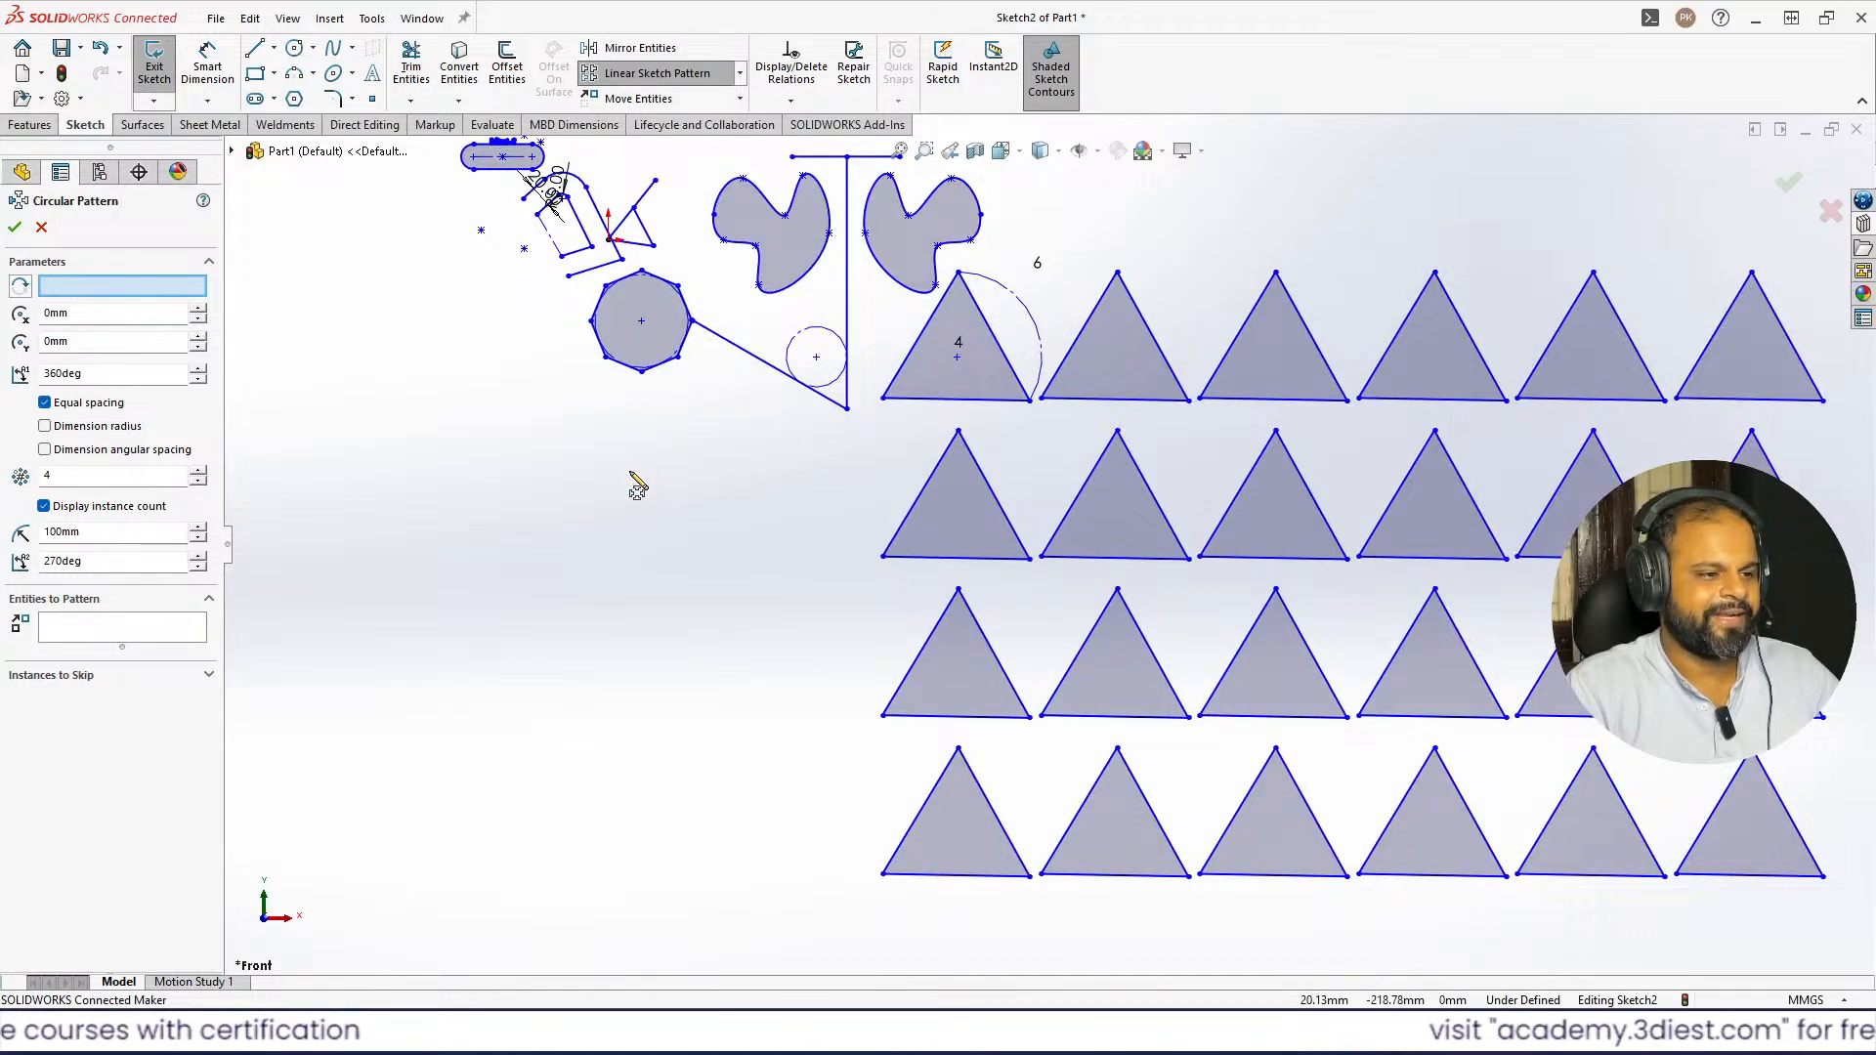
pyautogui.scroll(2, 674, 445)
pyautogui.scroll(-1, 735, 307)
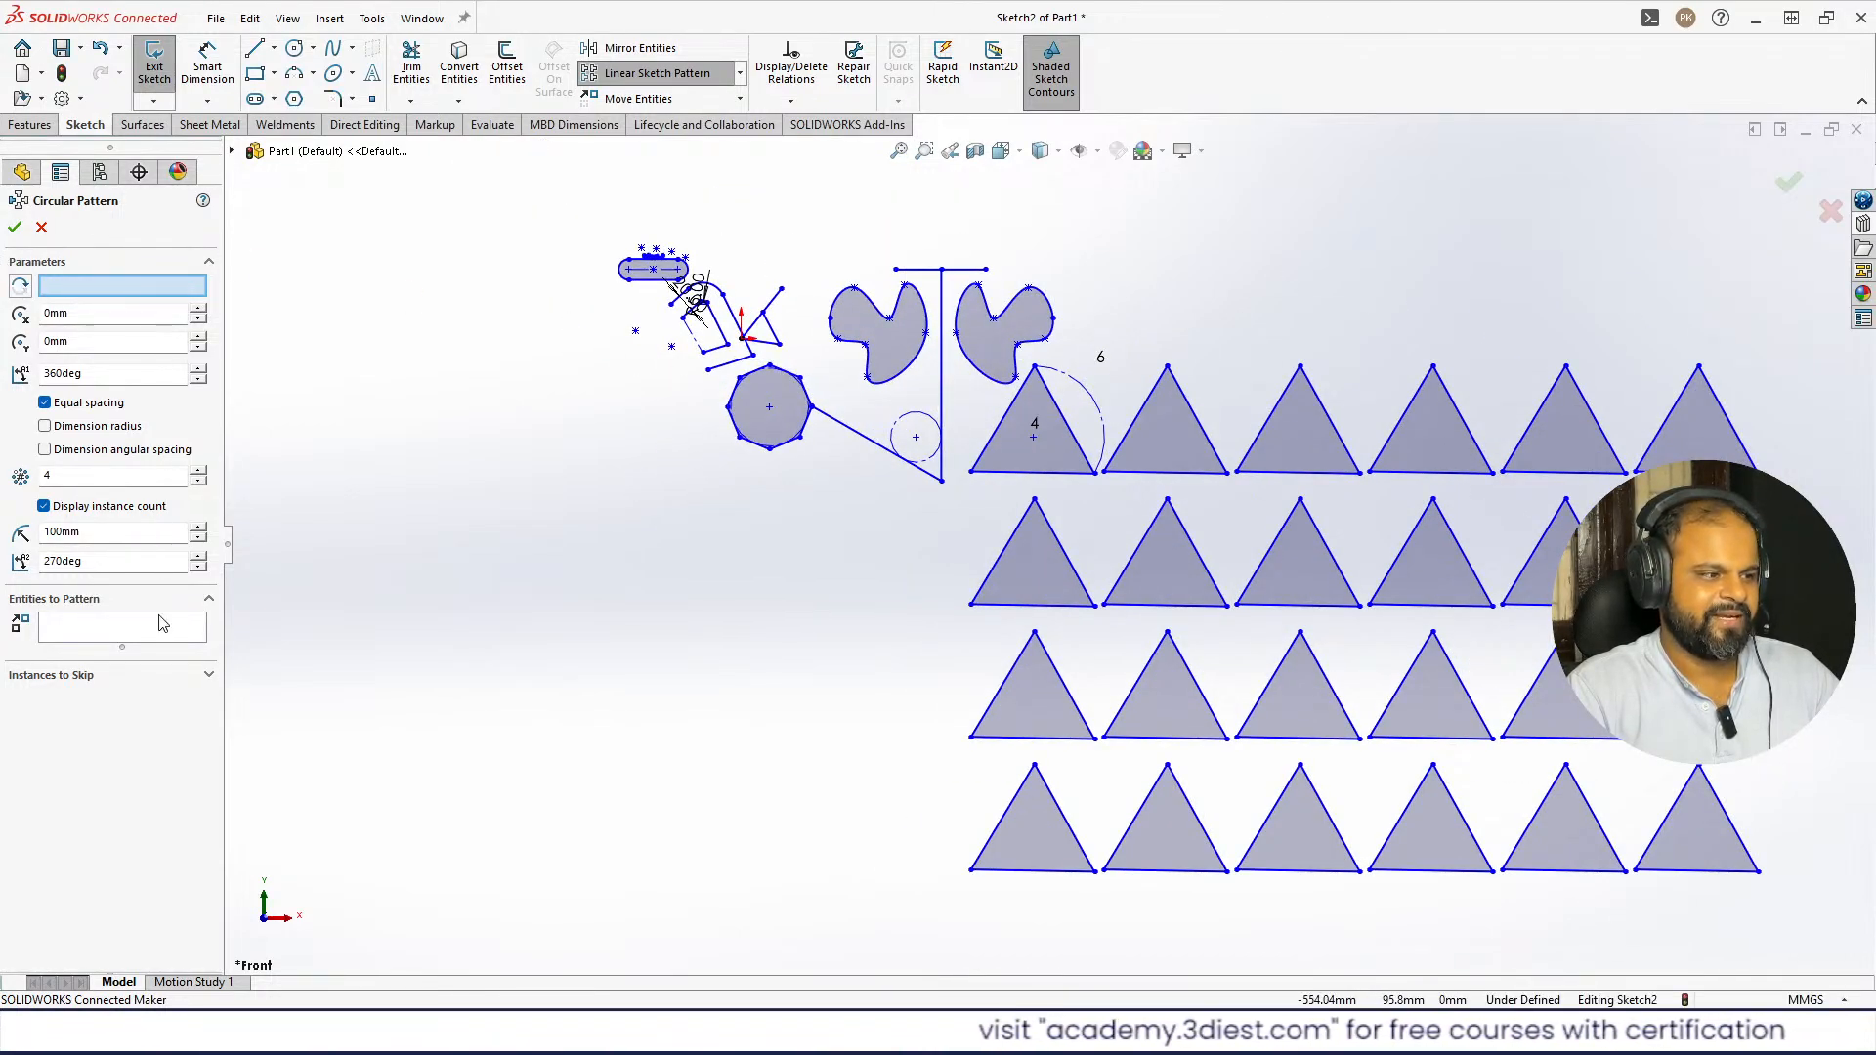
pyautogui.click(107, 633)
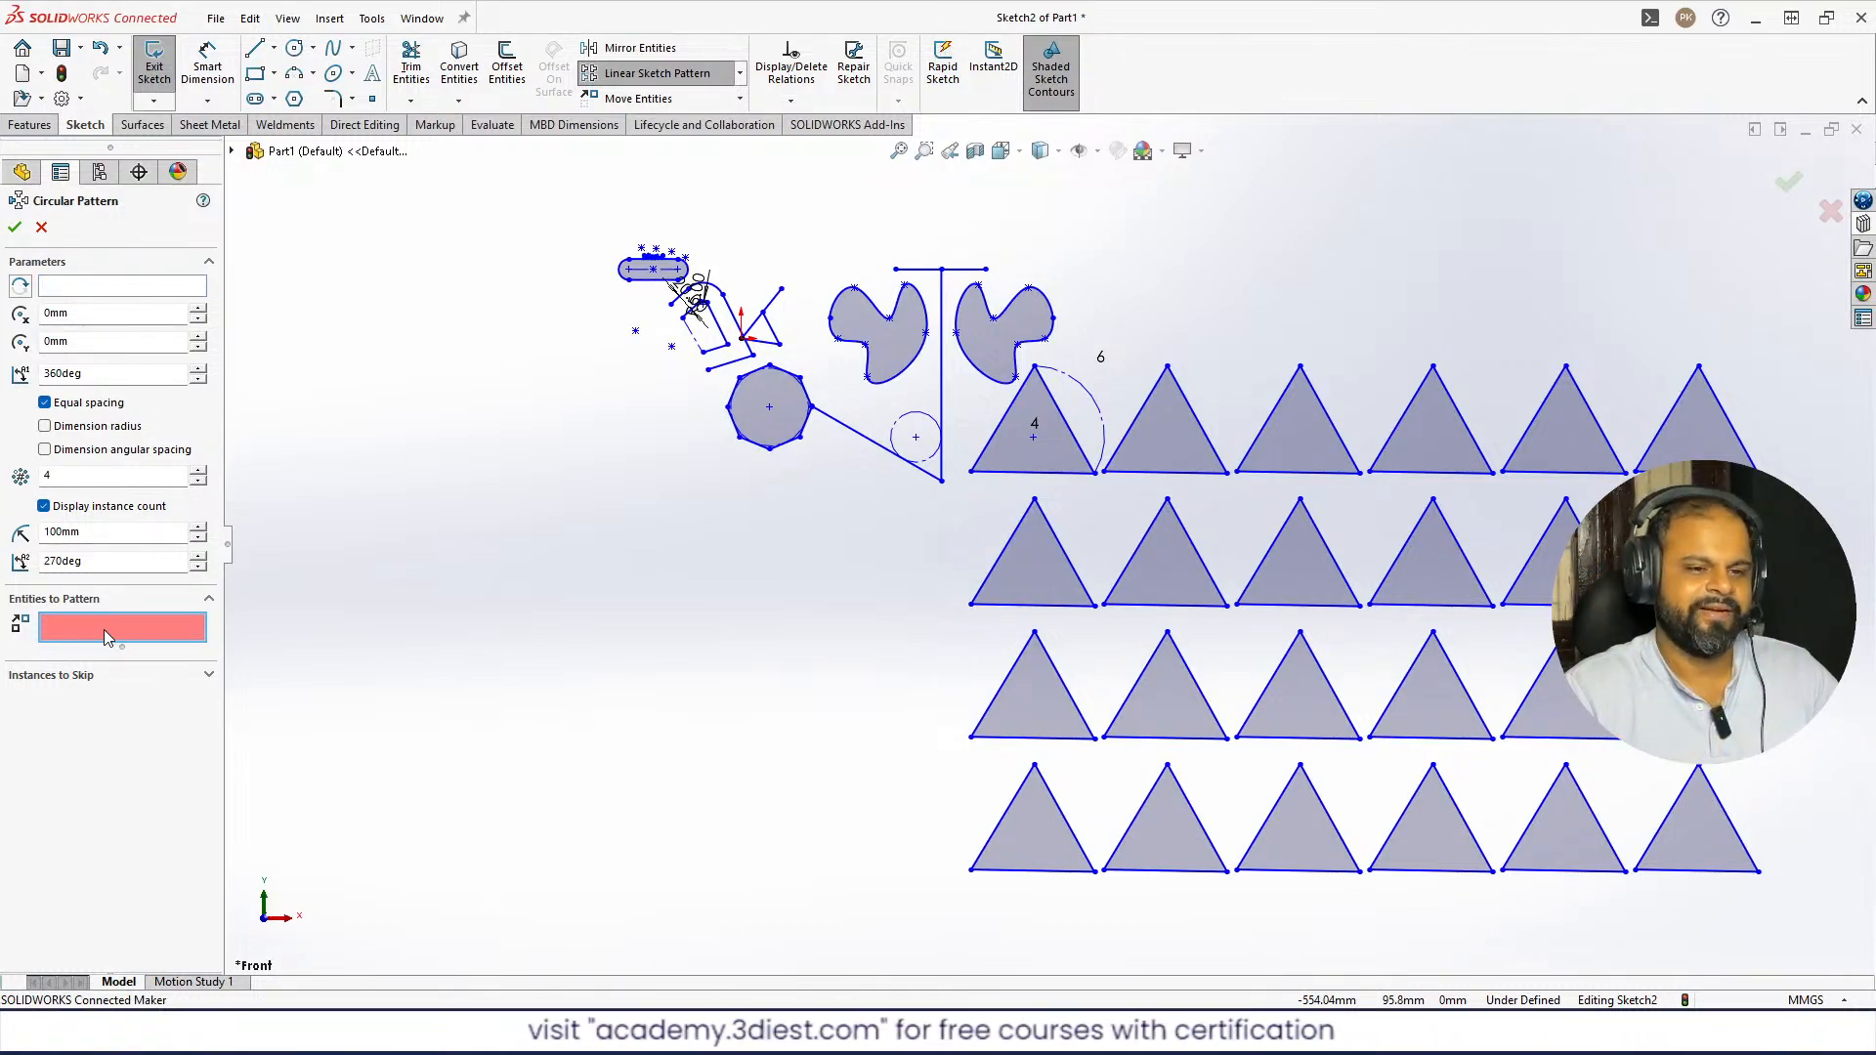
pyautogui.scroll(-1, 833, 379)
pyautogui.scroll(-3, 801, 410)
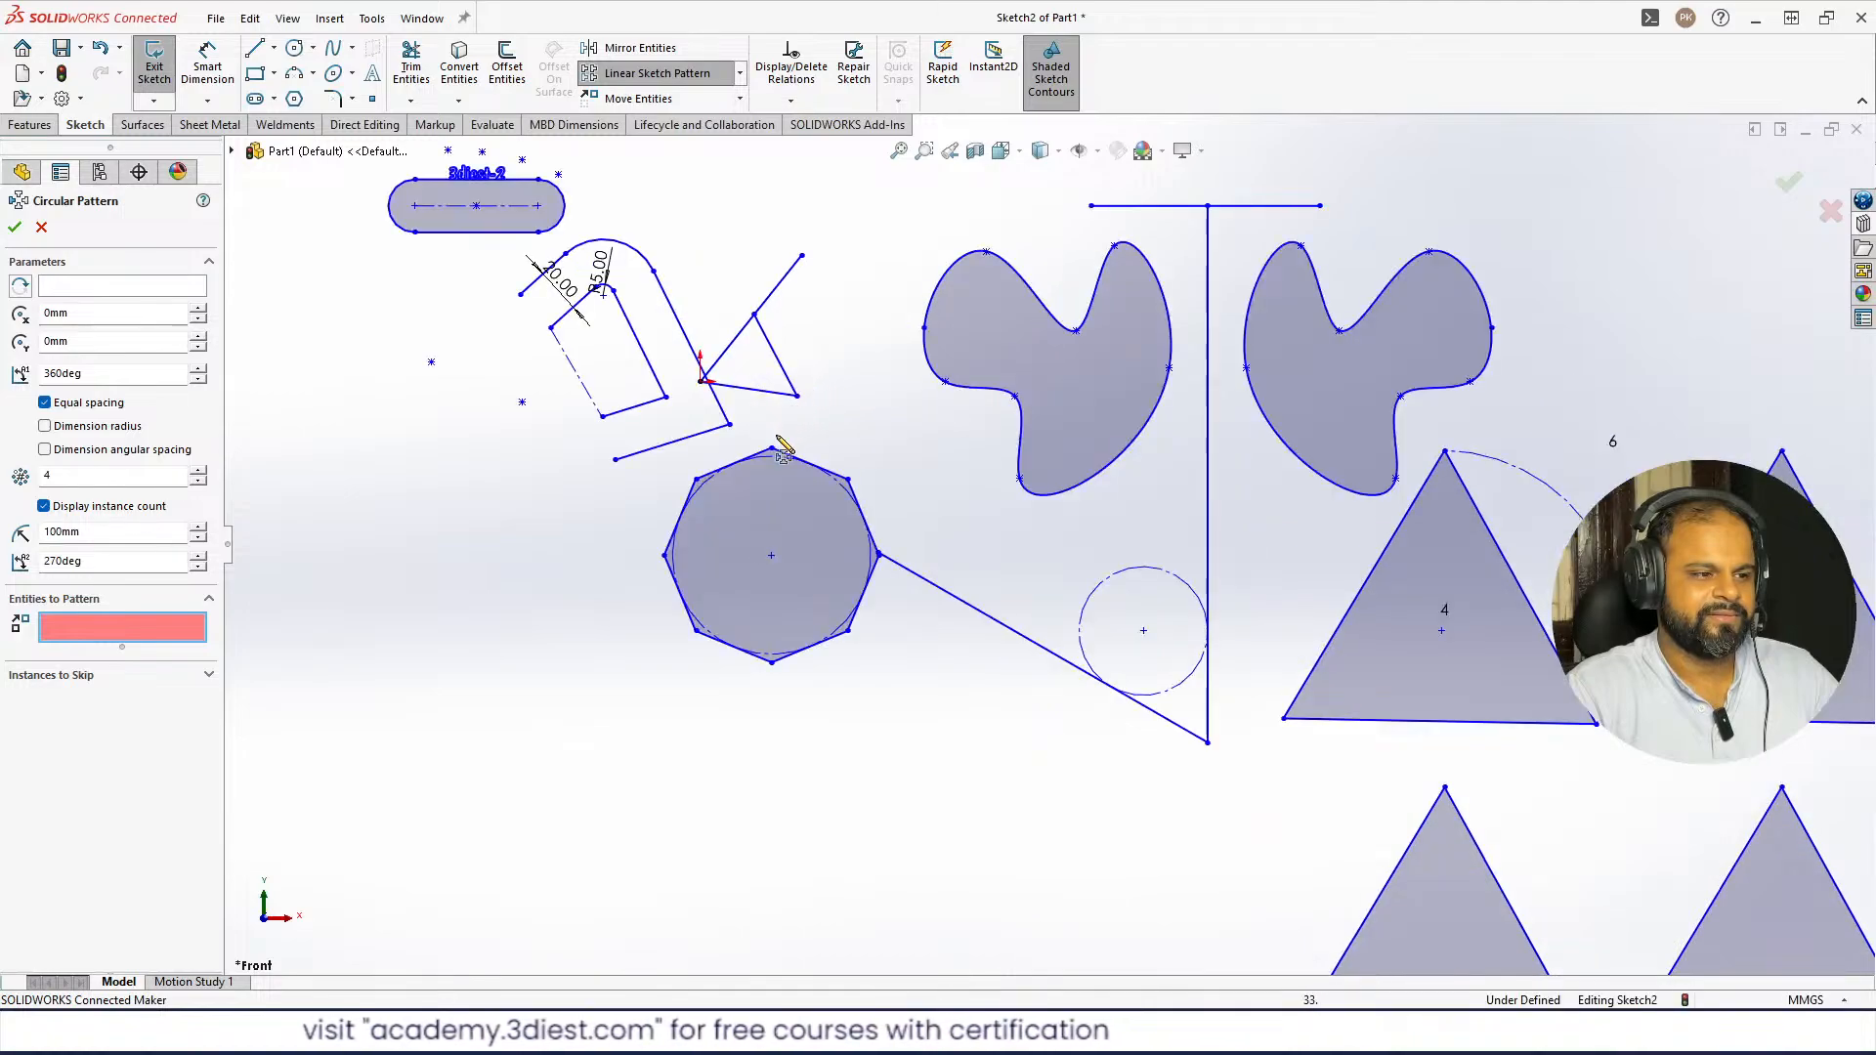
pyautogui.scroll(-2, 879, 626)
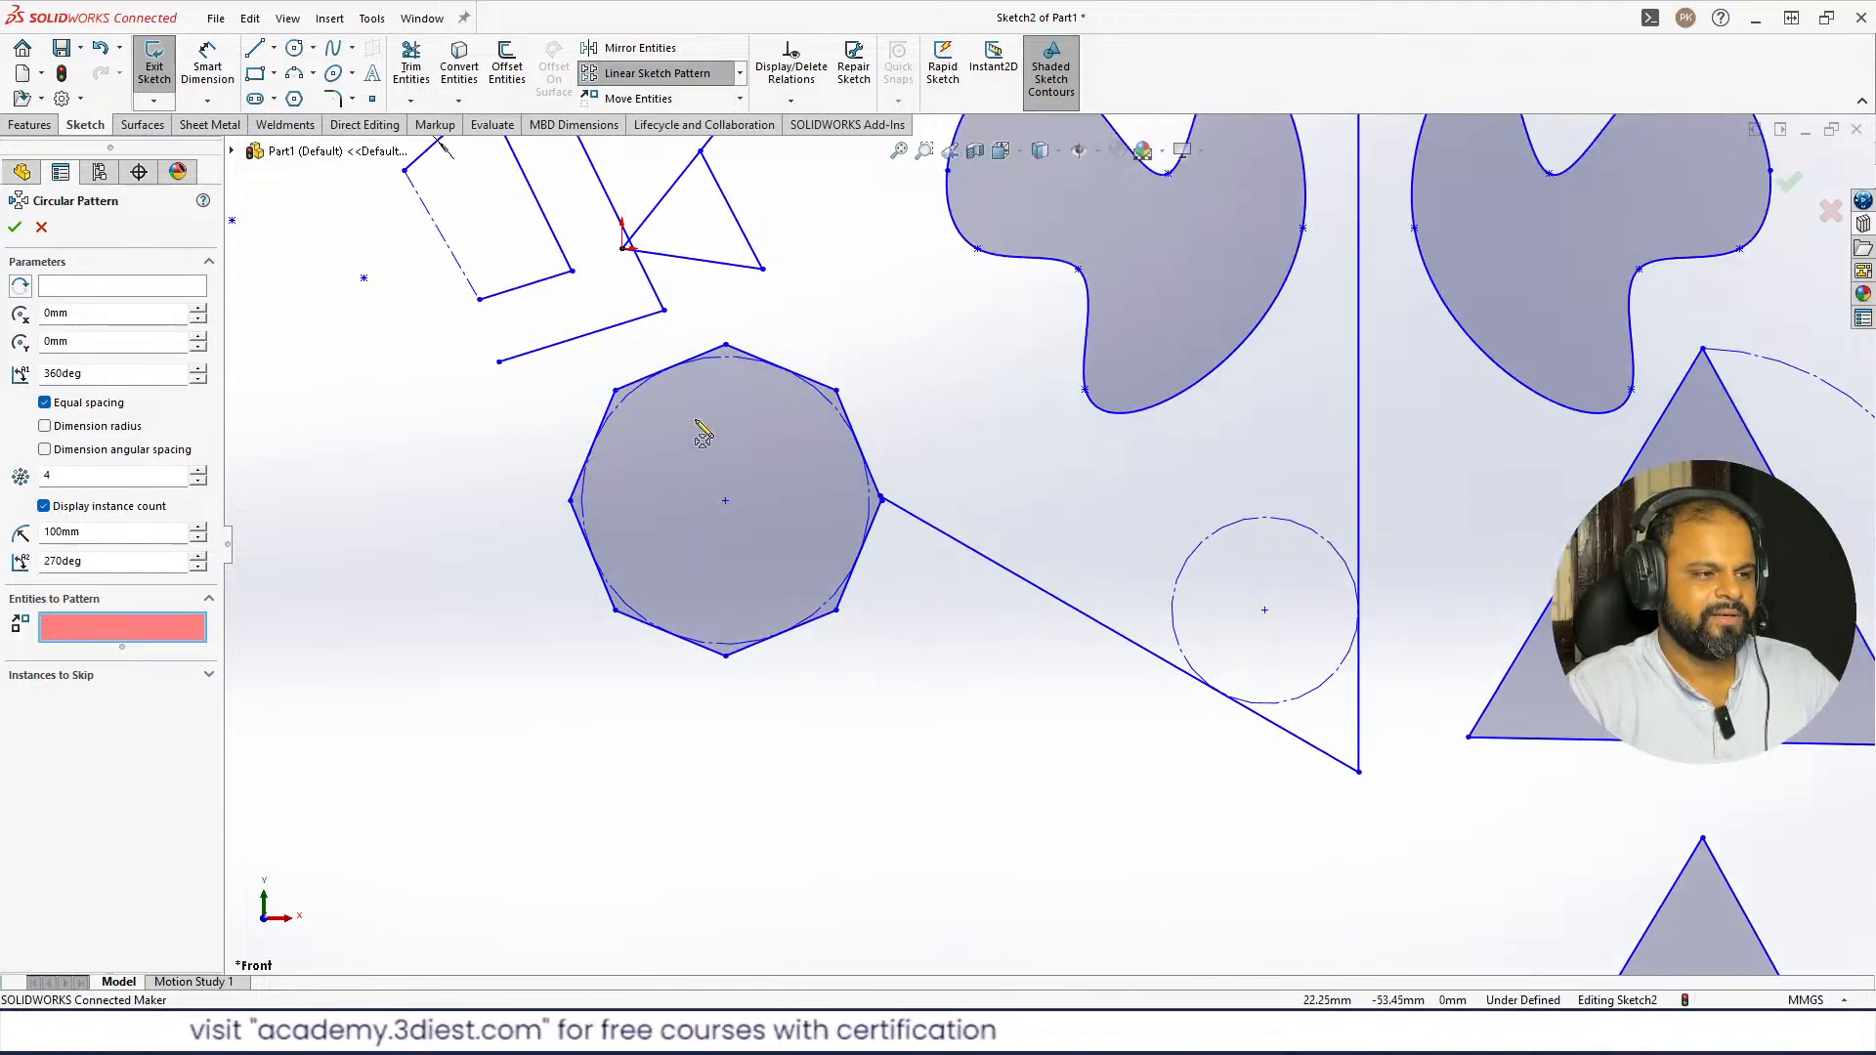
pyautogui.click(719, 354)
pyautogui.click(764, 365)
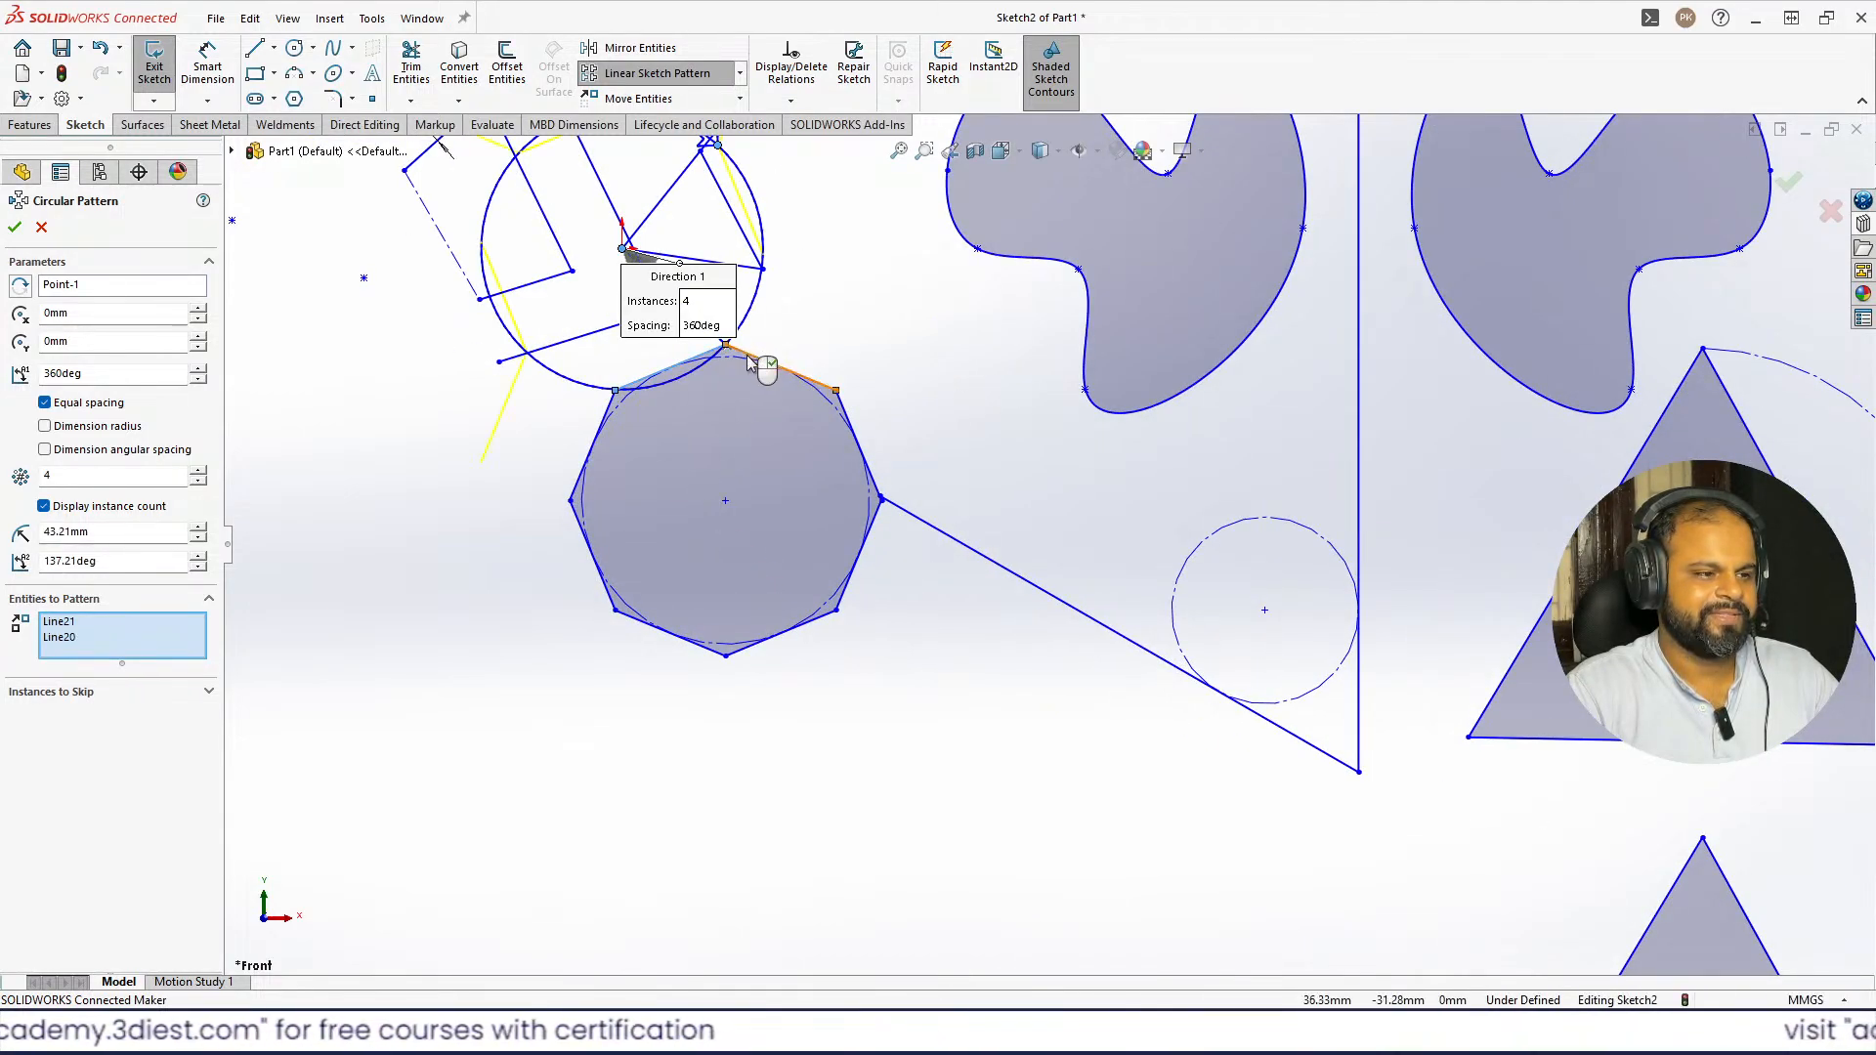
pyautogui.click(854, 435)
pyautogui.click(860, 566)
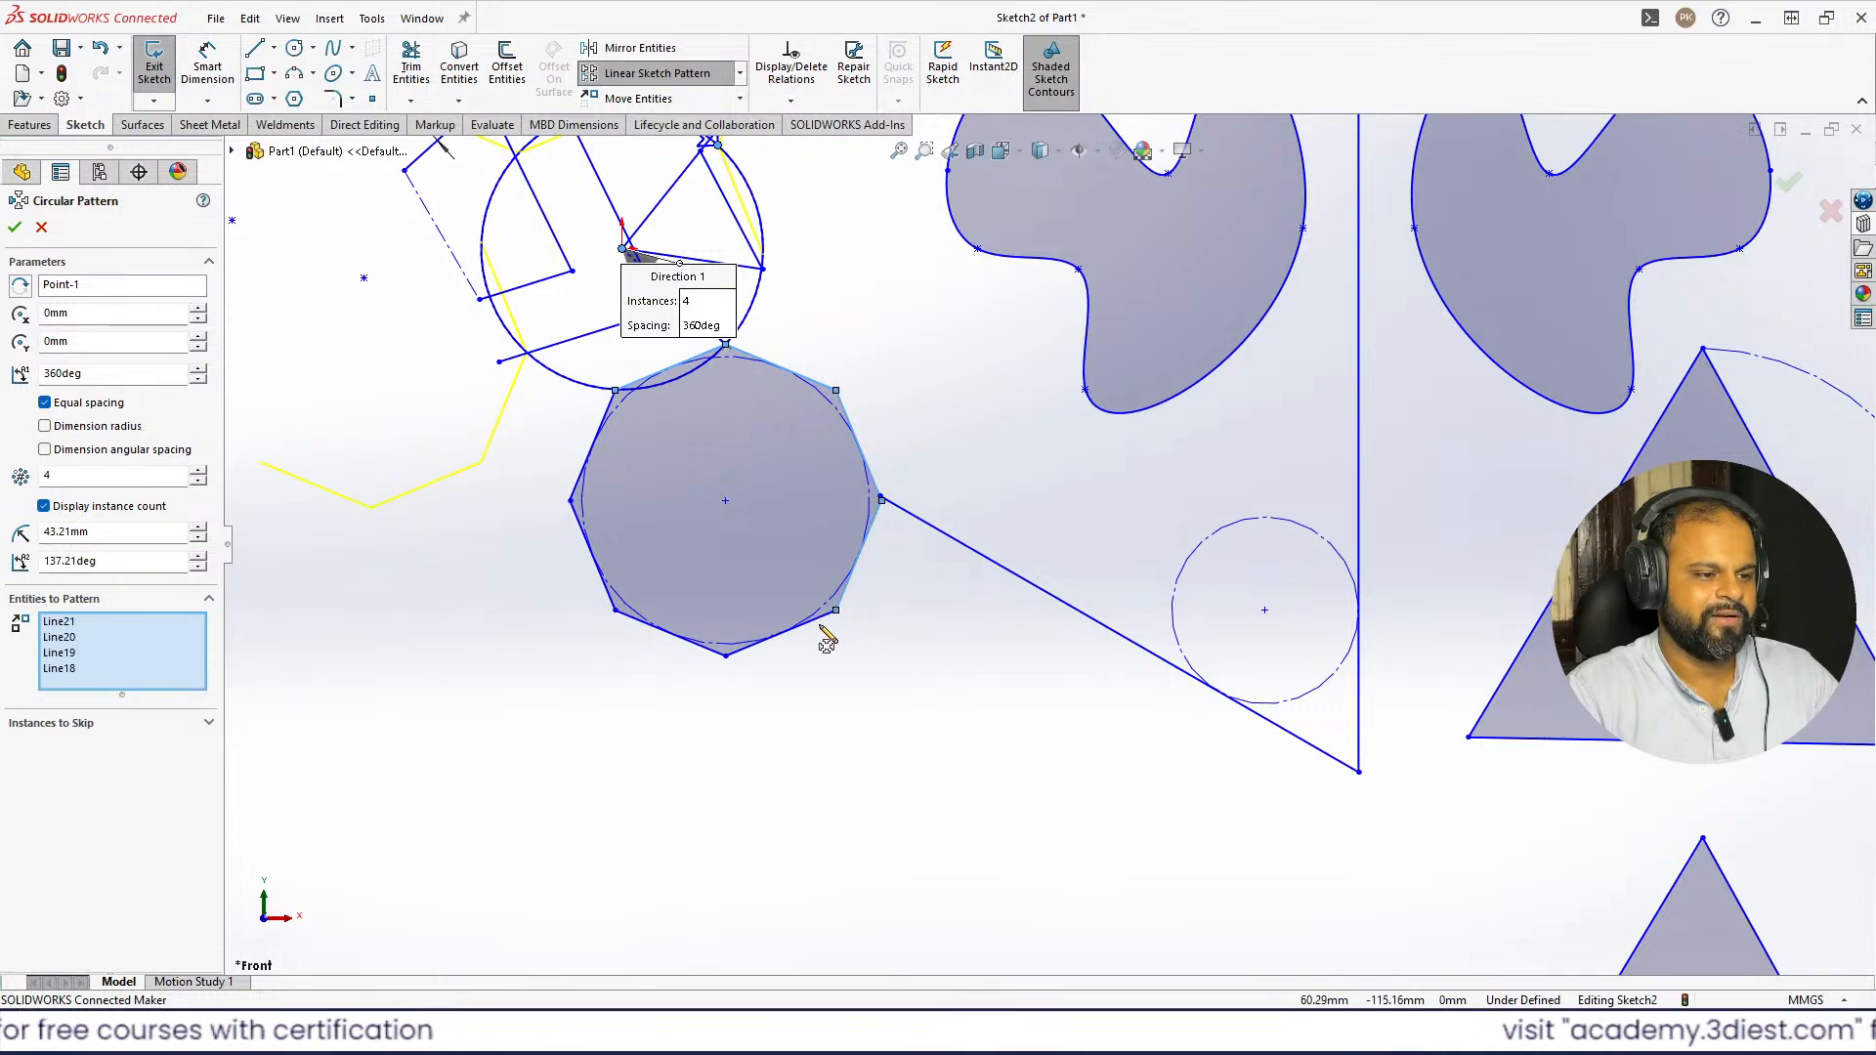
pyautogui.click(786, 631)
pyautogui.click(681, 647)
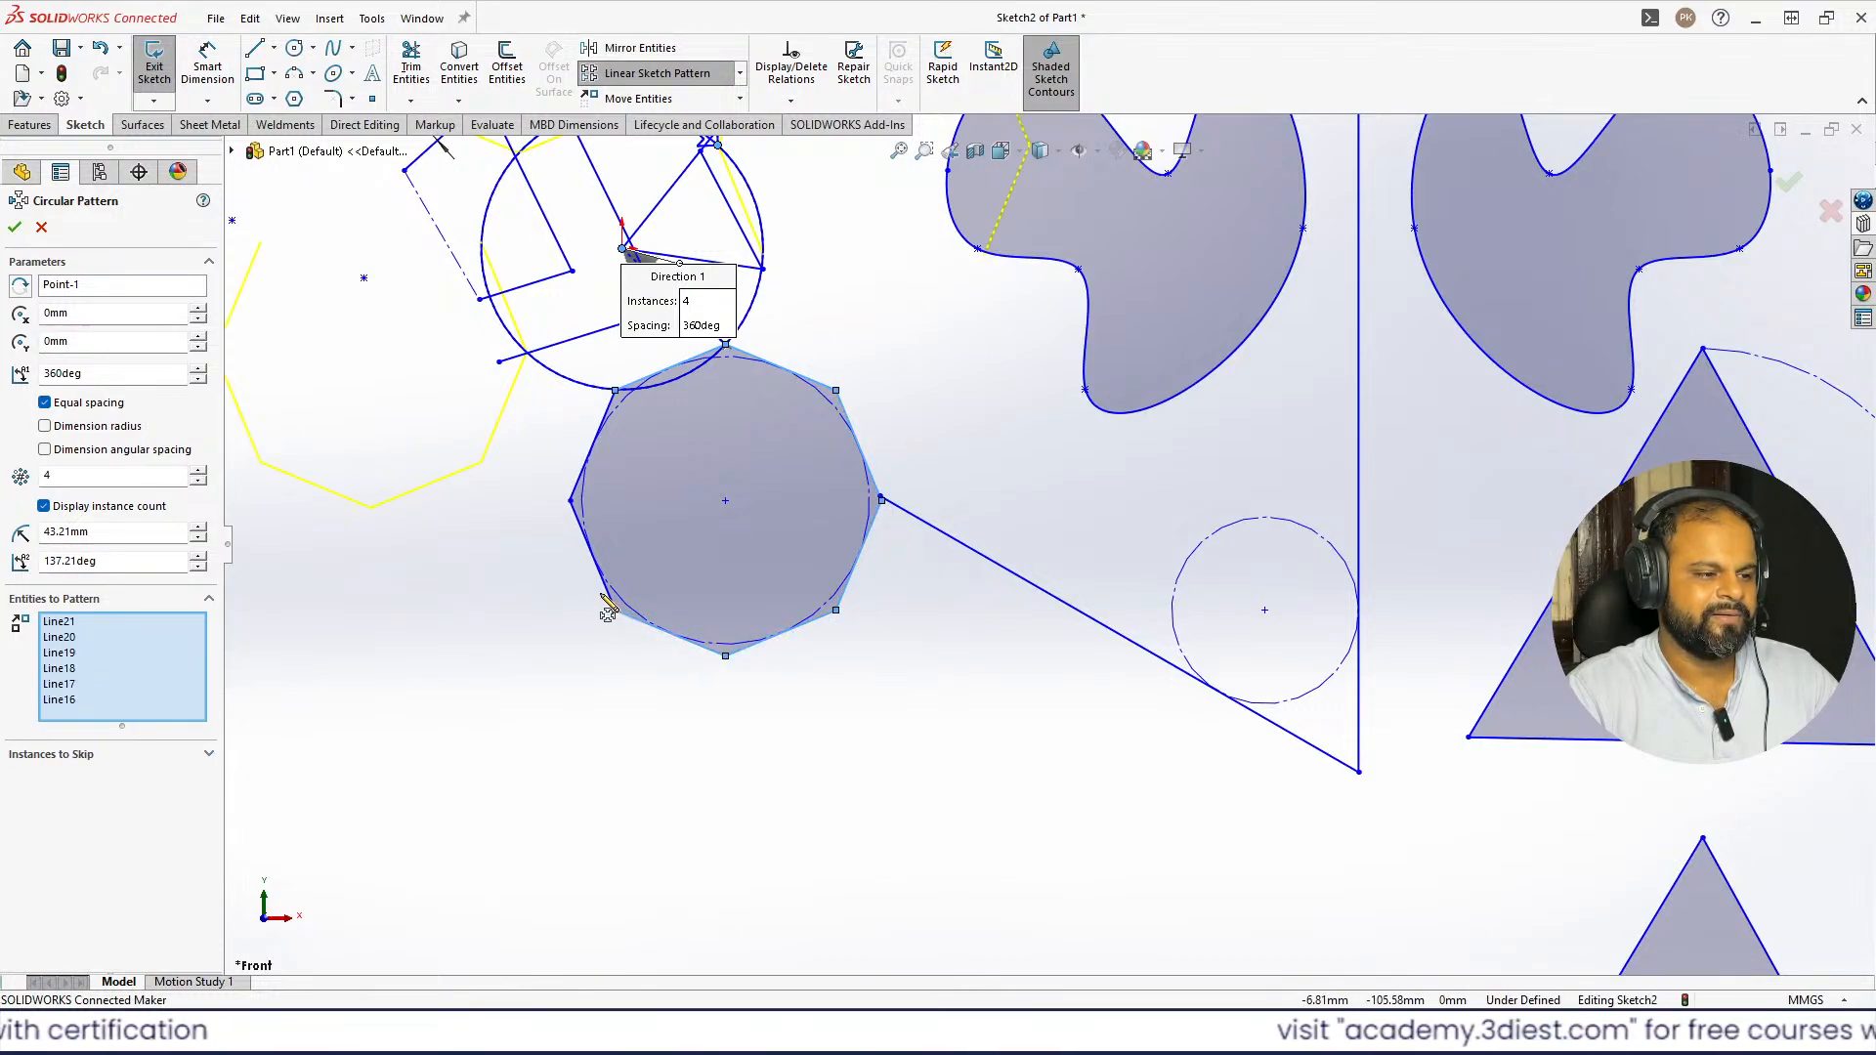
pyautogui.click(605, 581)
pyautogui.click(588, 451)
pyautogui.scroll(3, 625, 543)
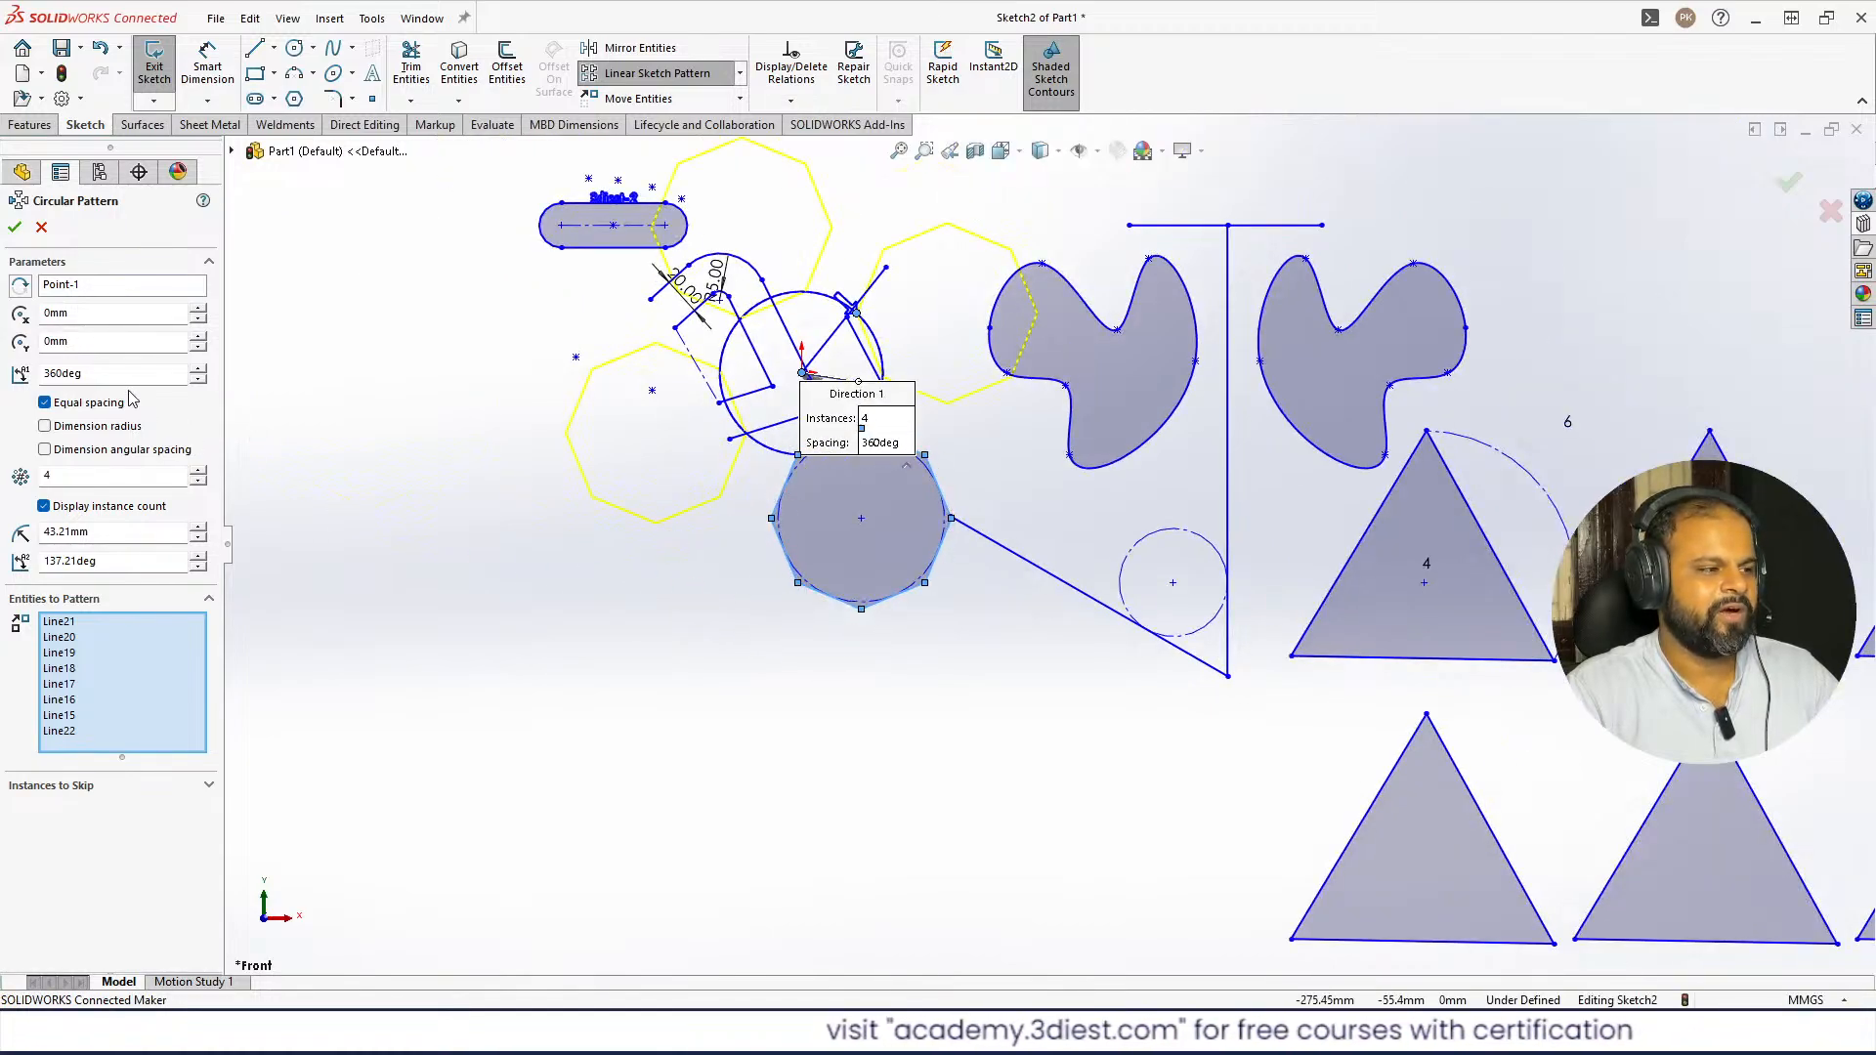
# - Replace the circular pattern's centre point with the lower endpoint of the vertical line, where it meets the slanted line
pyautogui.click(84, 287)
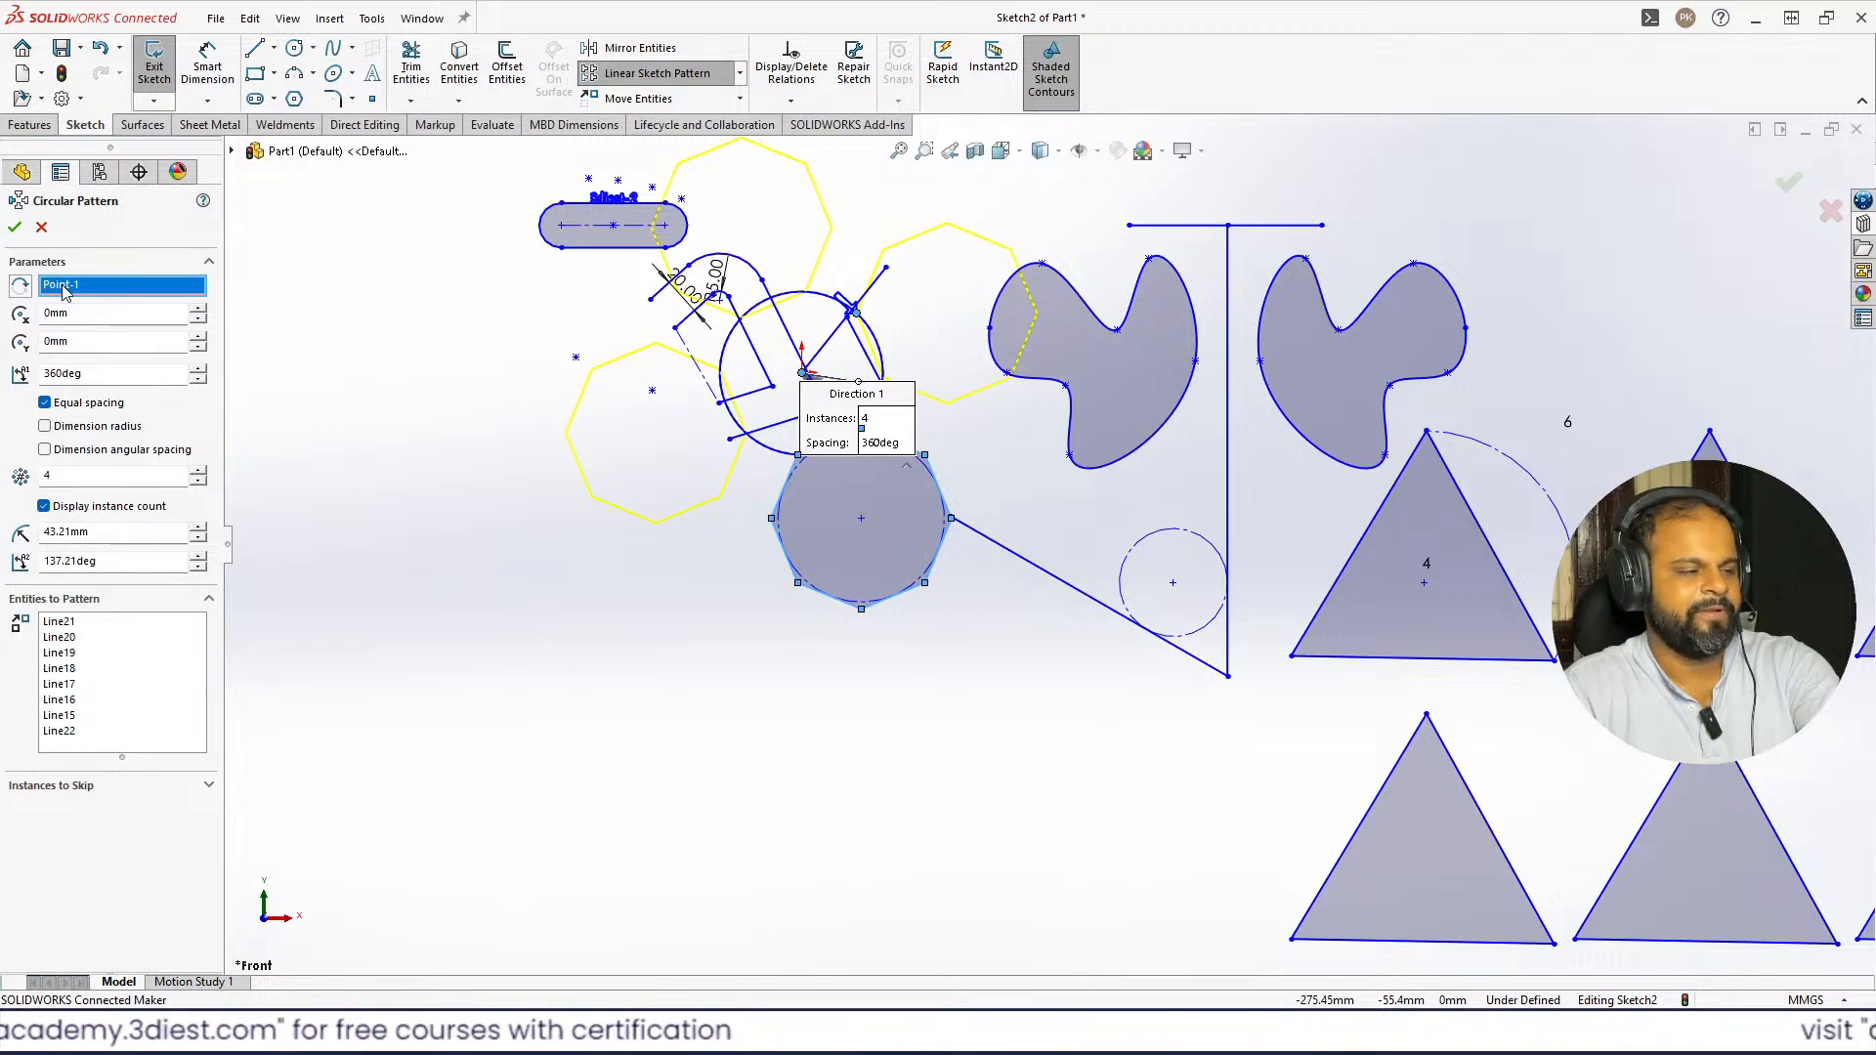
pyautogui.press('Delete')
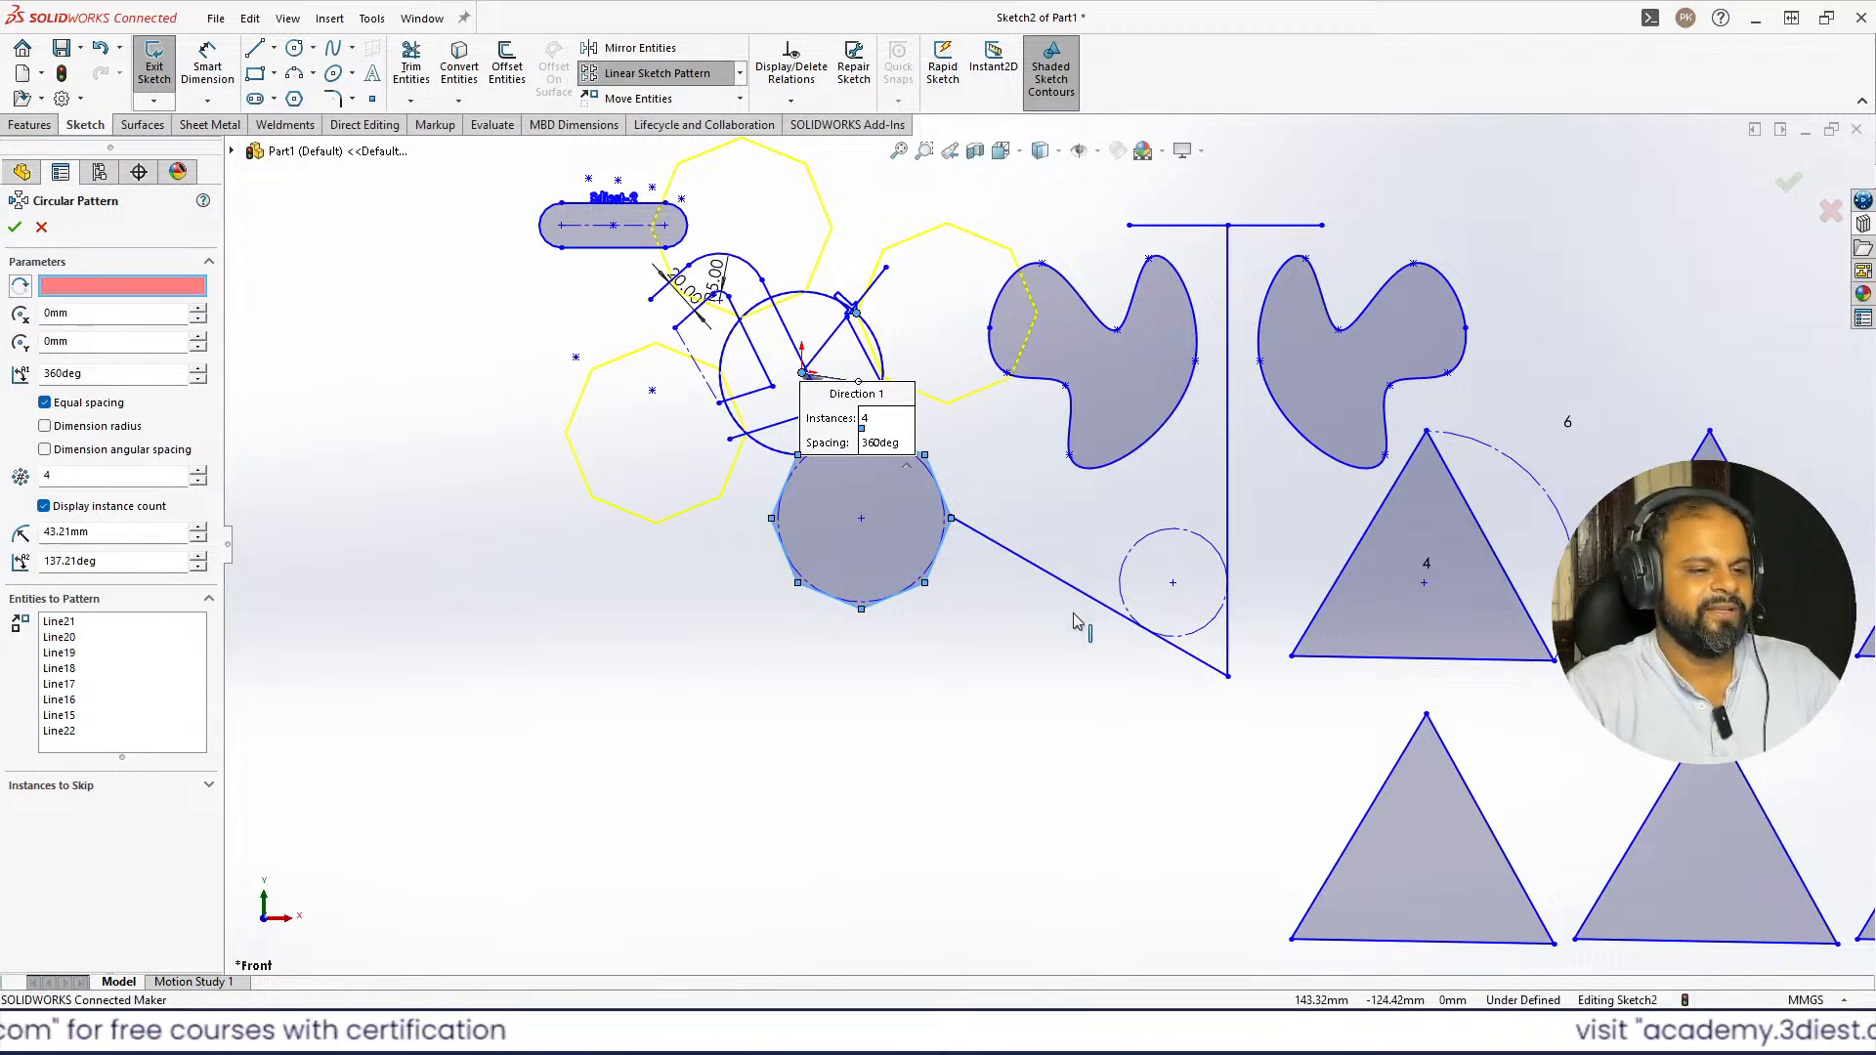
pyautogui.scroll(-2, 1221, 728)
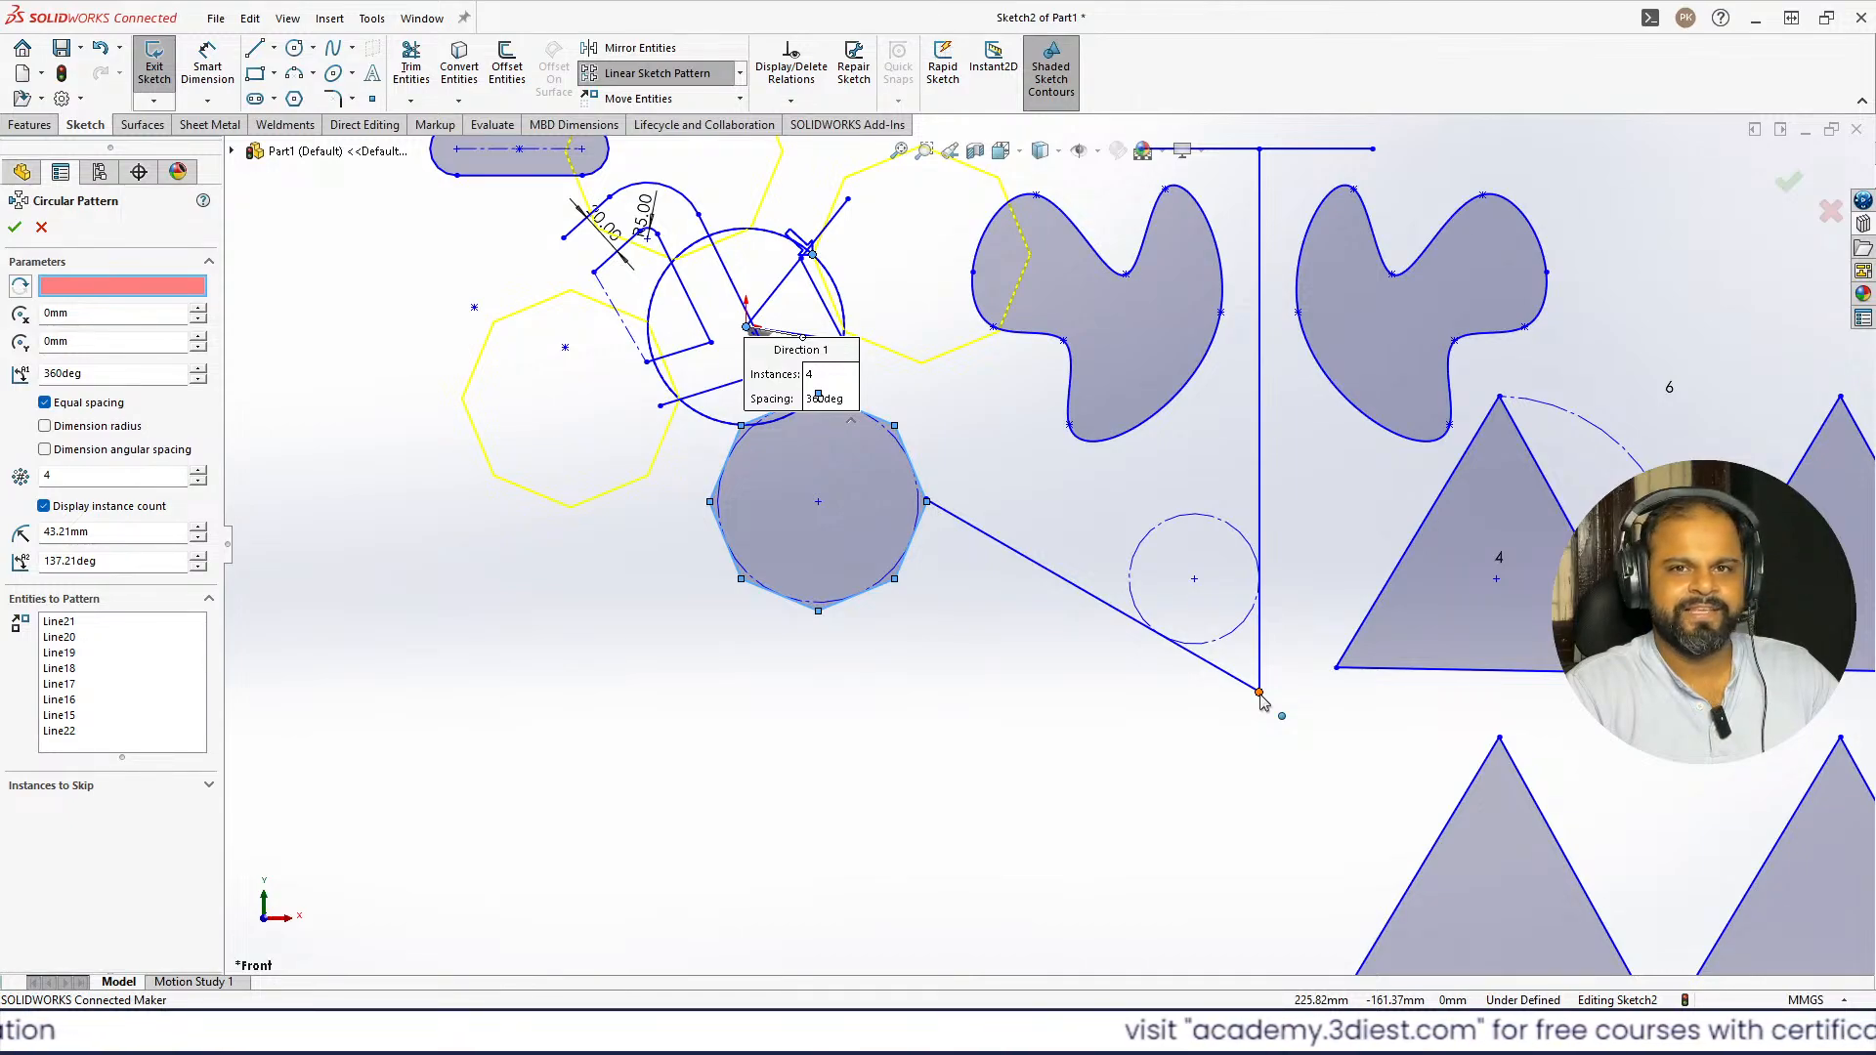
pyautogui.click(1259, 694)
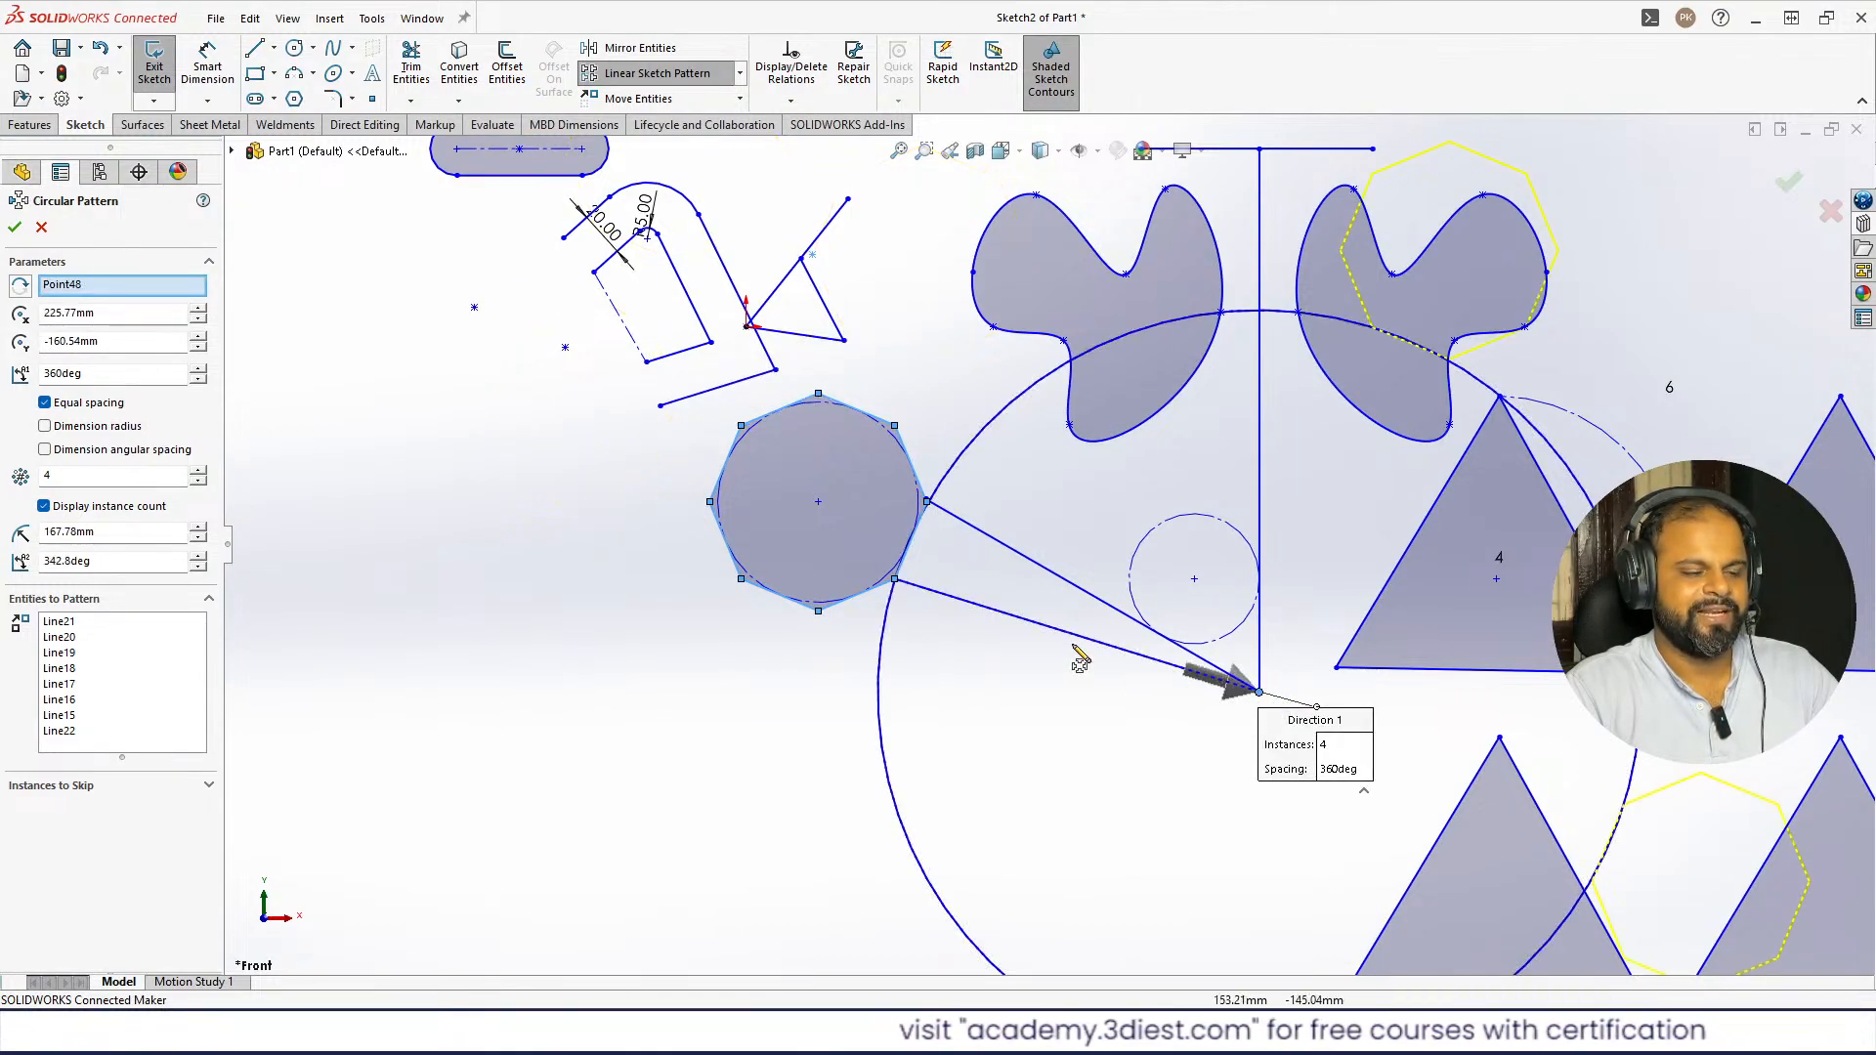
pyautogui.scroll(4, 1241, 684)
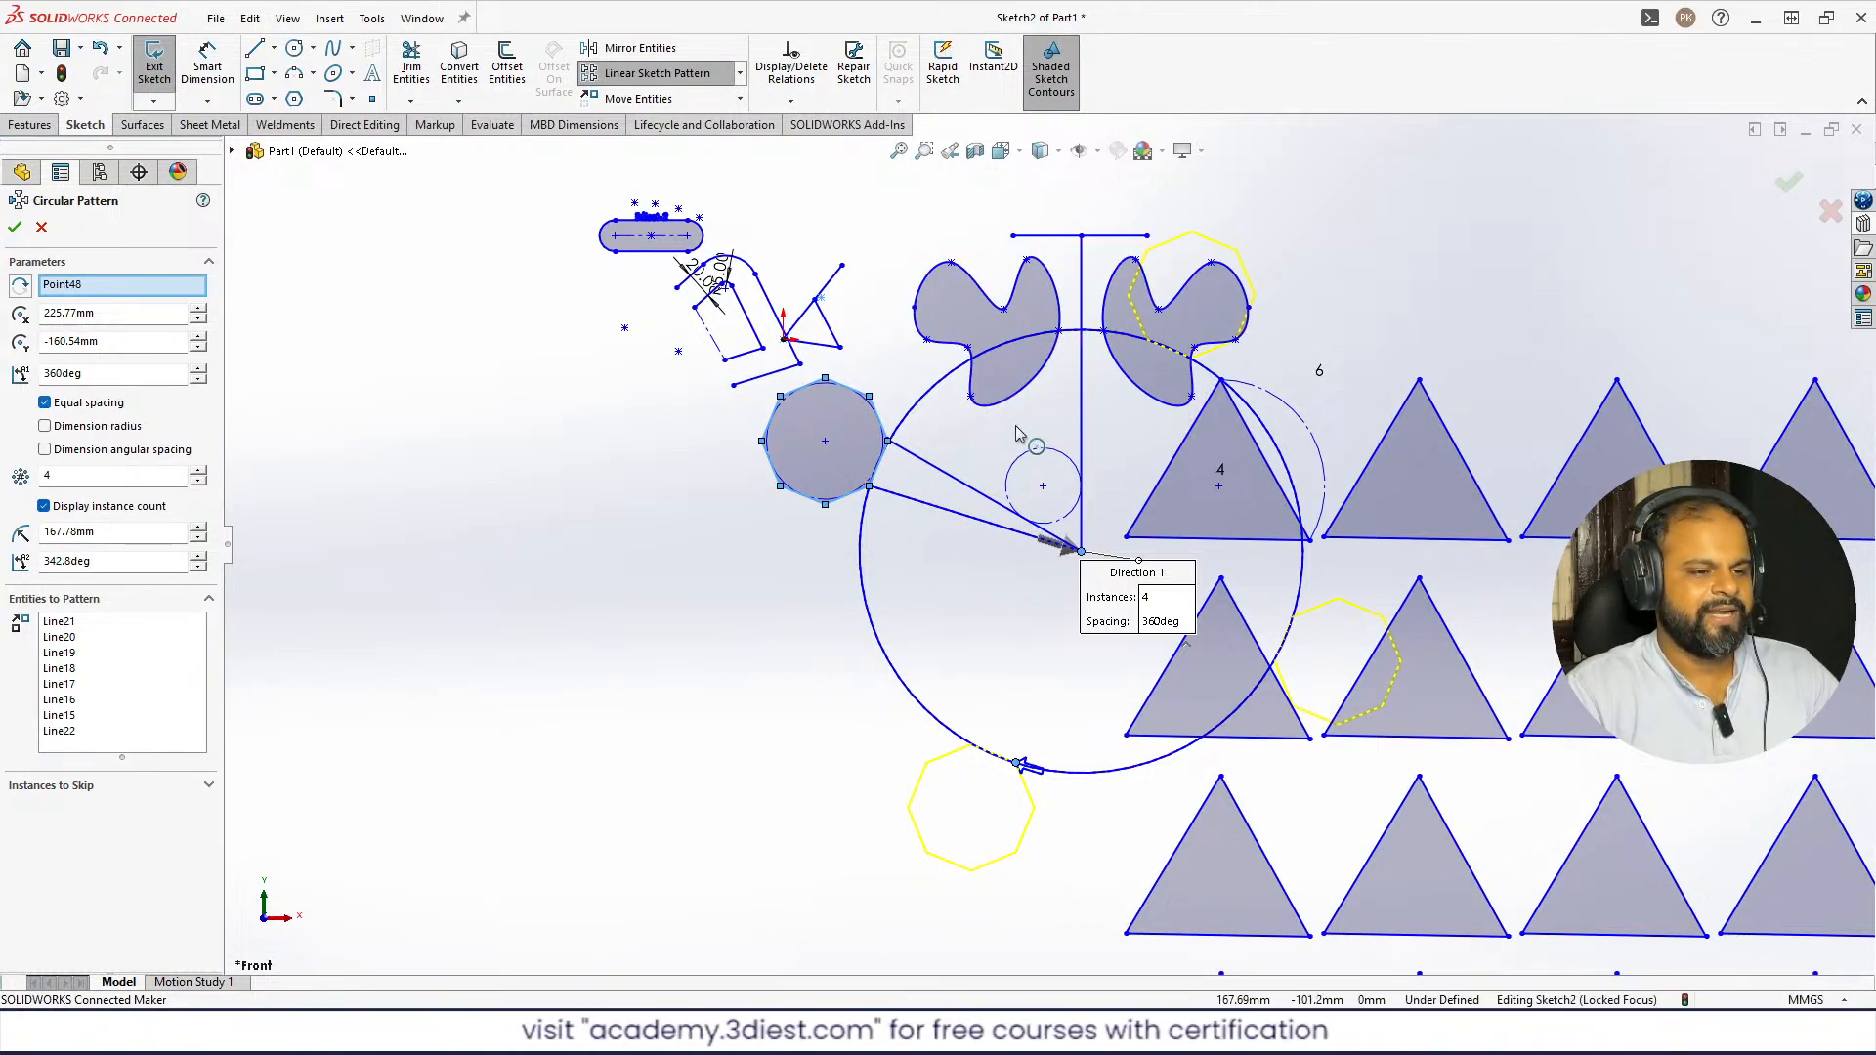
# - Set the circular octagon pattern to 12 instances and finish it
pyautogui.click(54, 481)
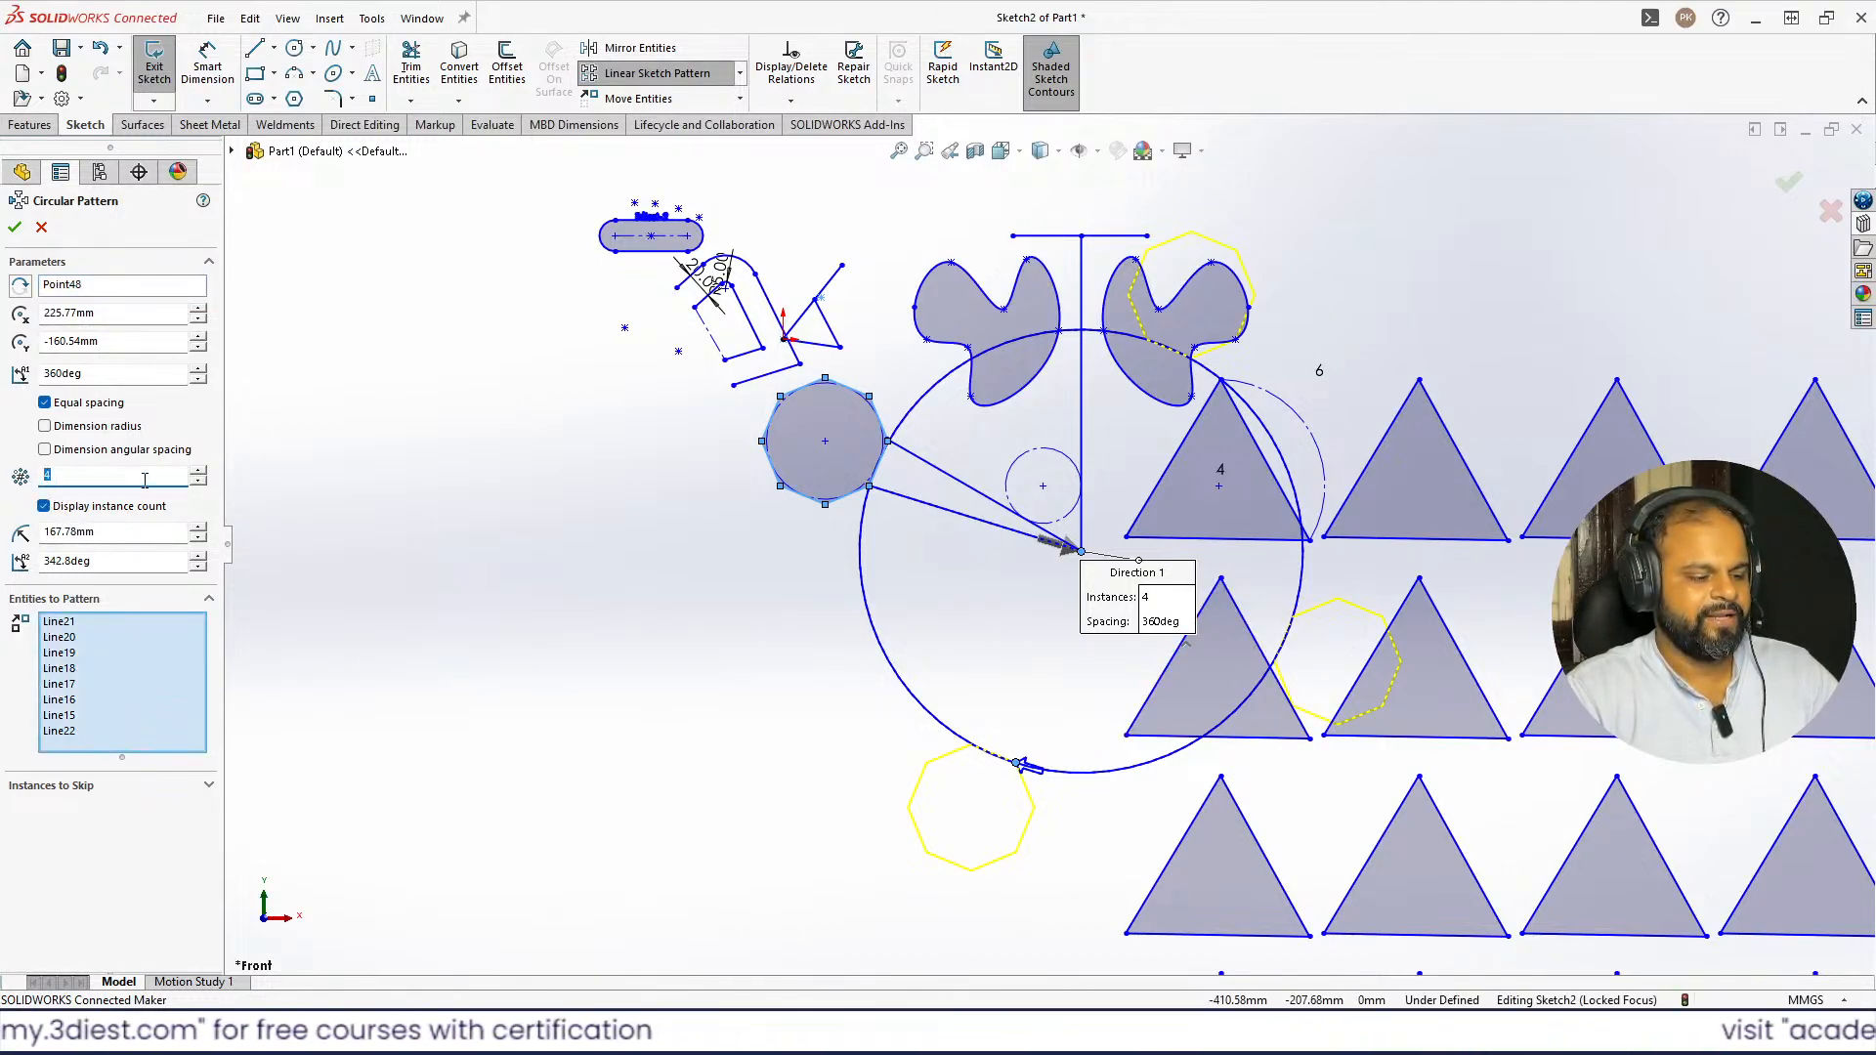
pyautogui.write('12')
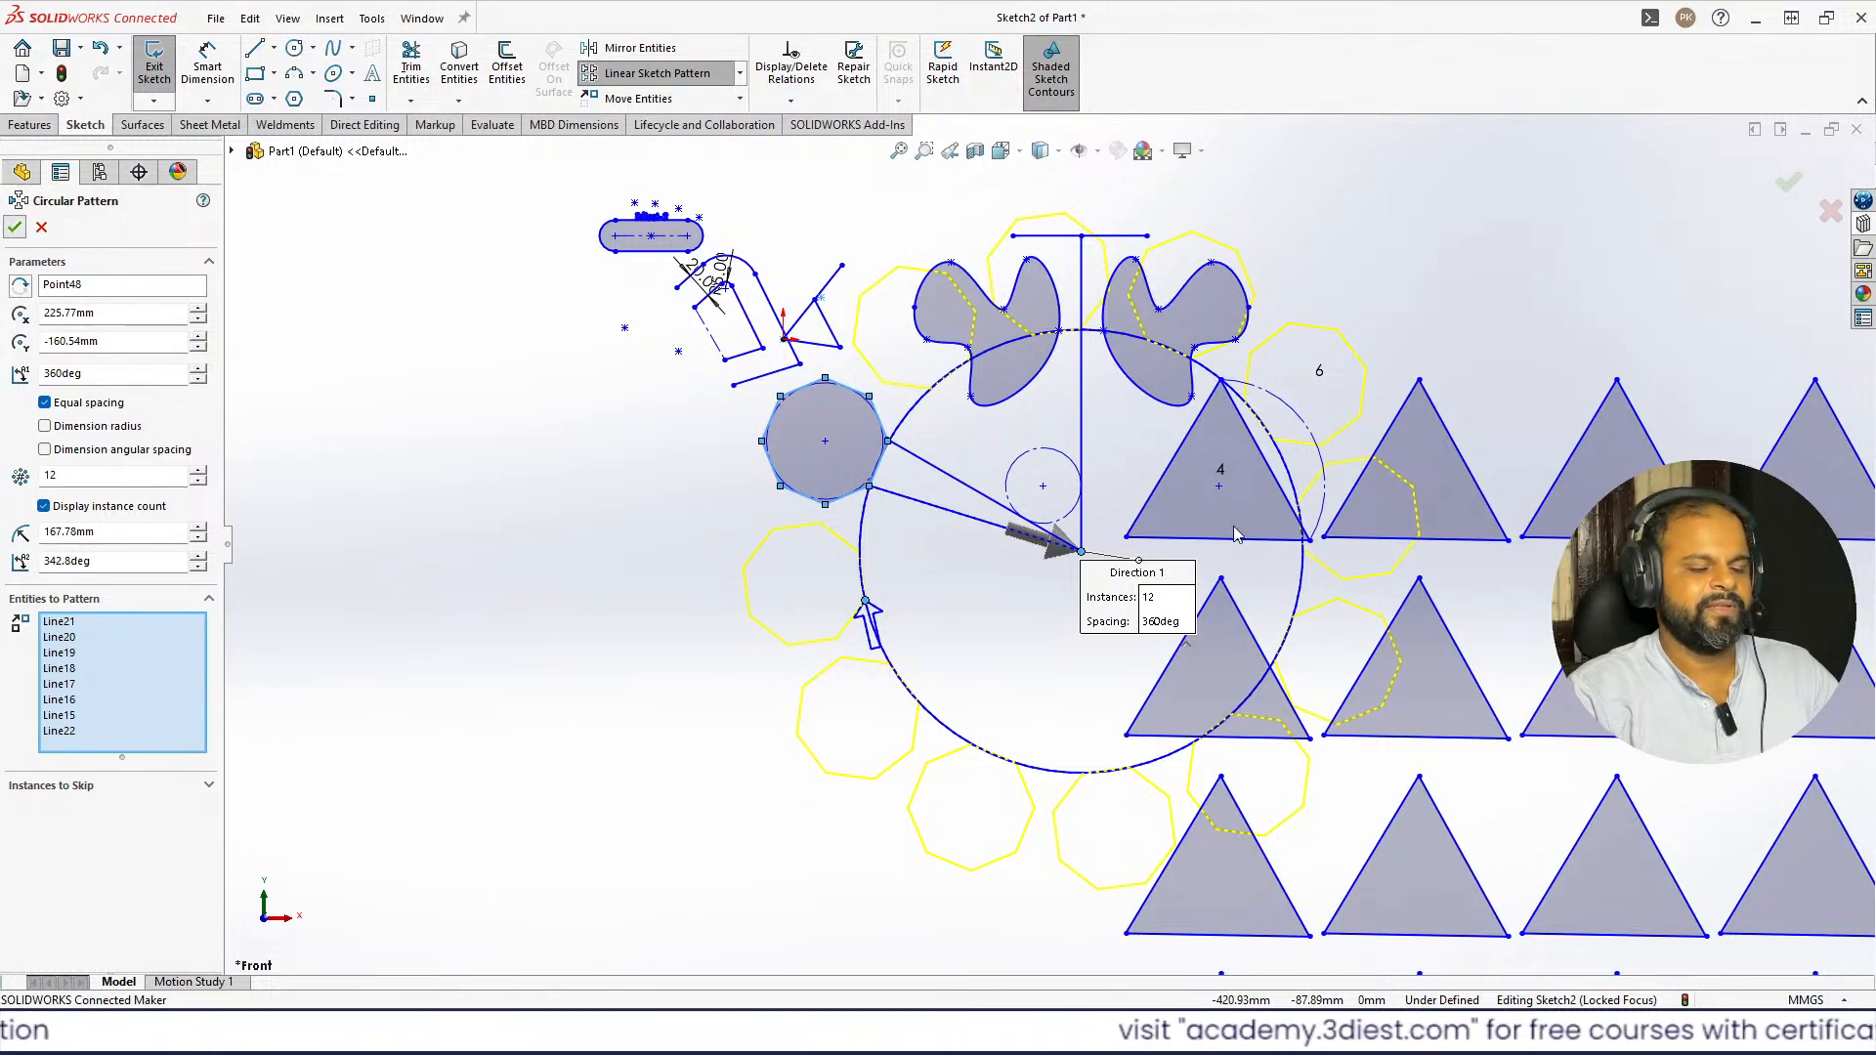
pyautogui.press('Return')
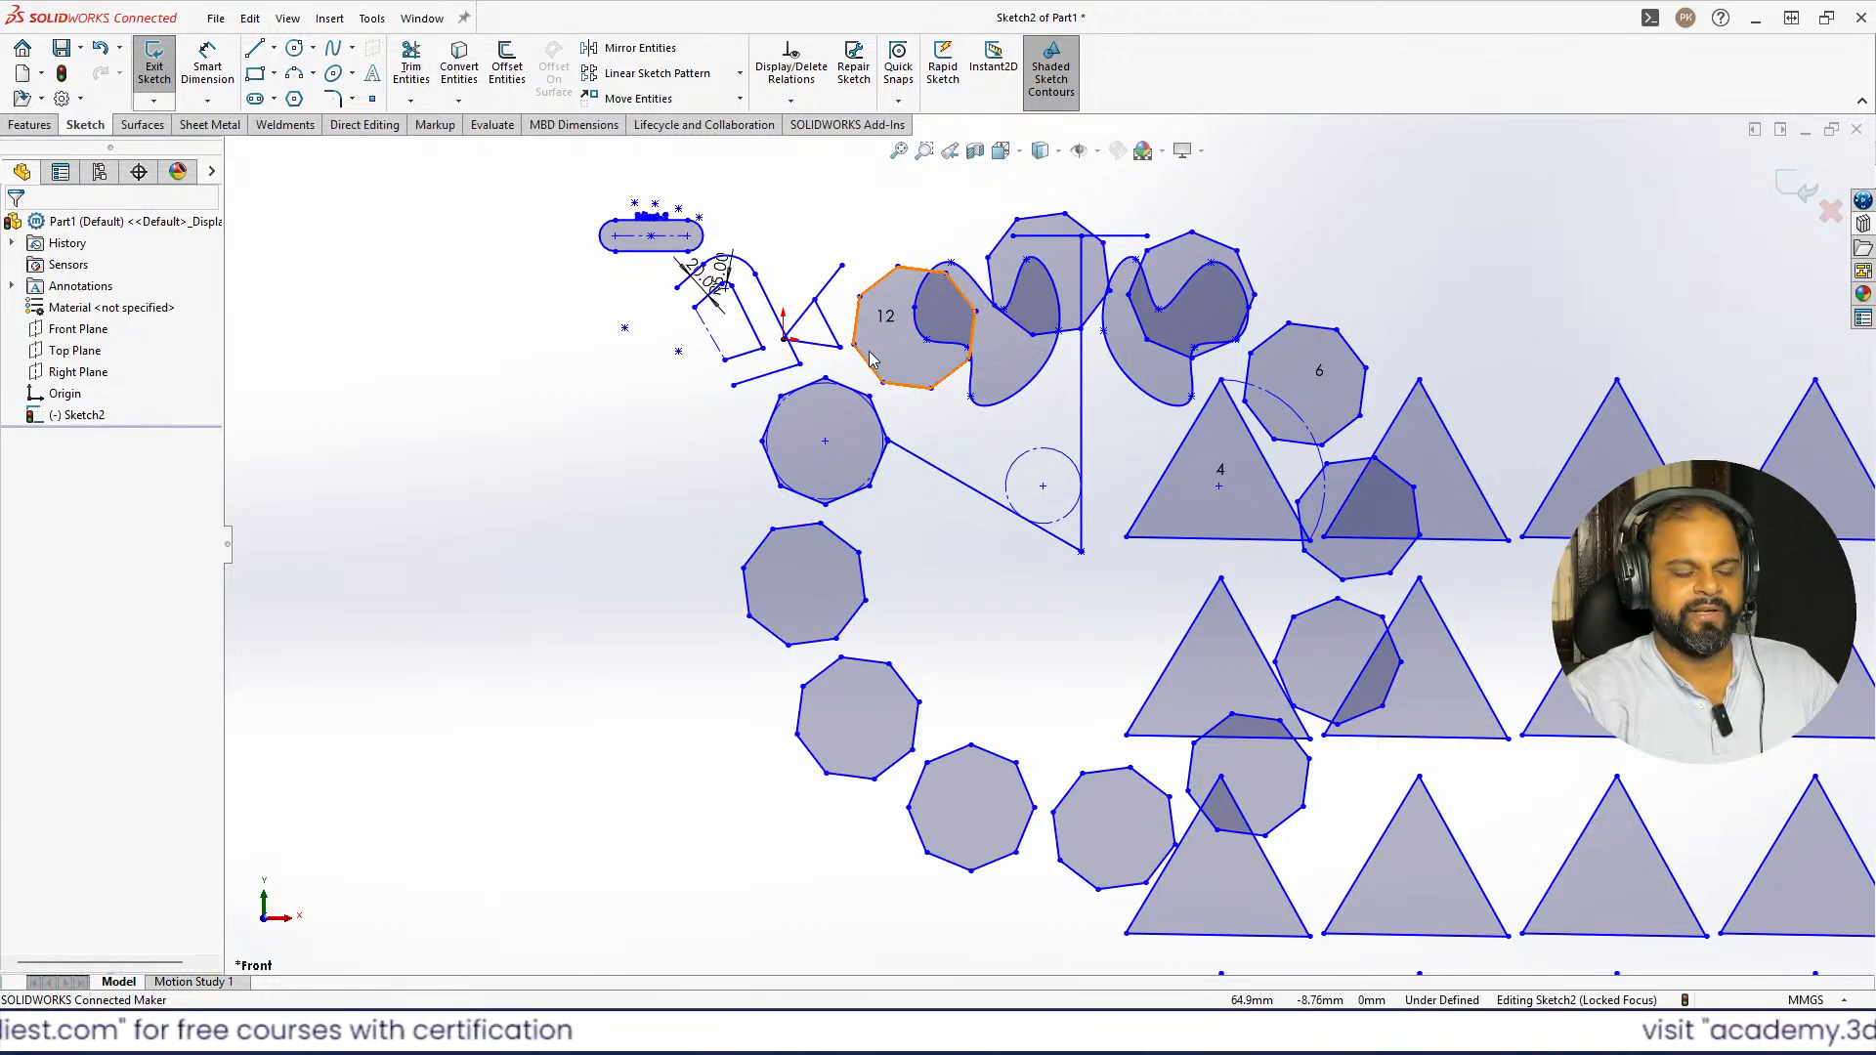
# - Change the circular octagon pattern's instance count to 10 through its dimension in the sketch
pyautogui.scroll(-2, 1113, 478)
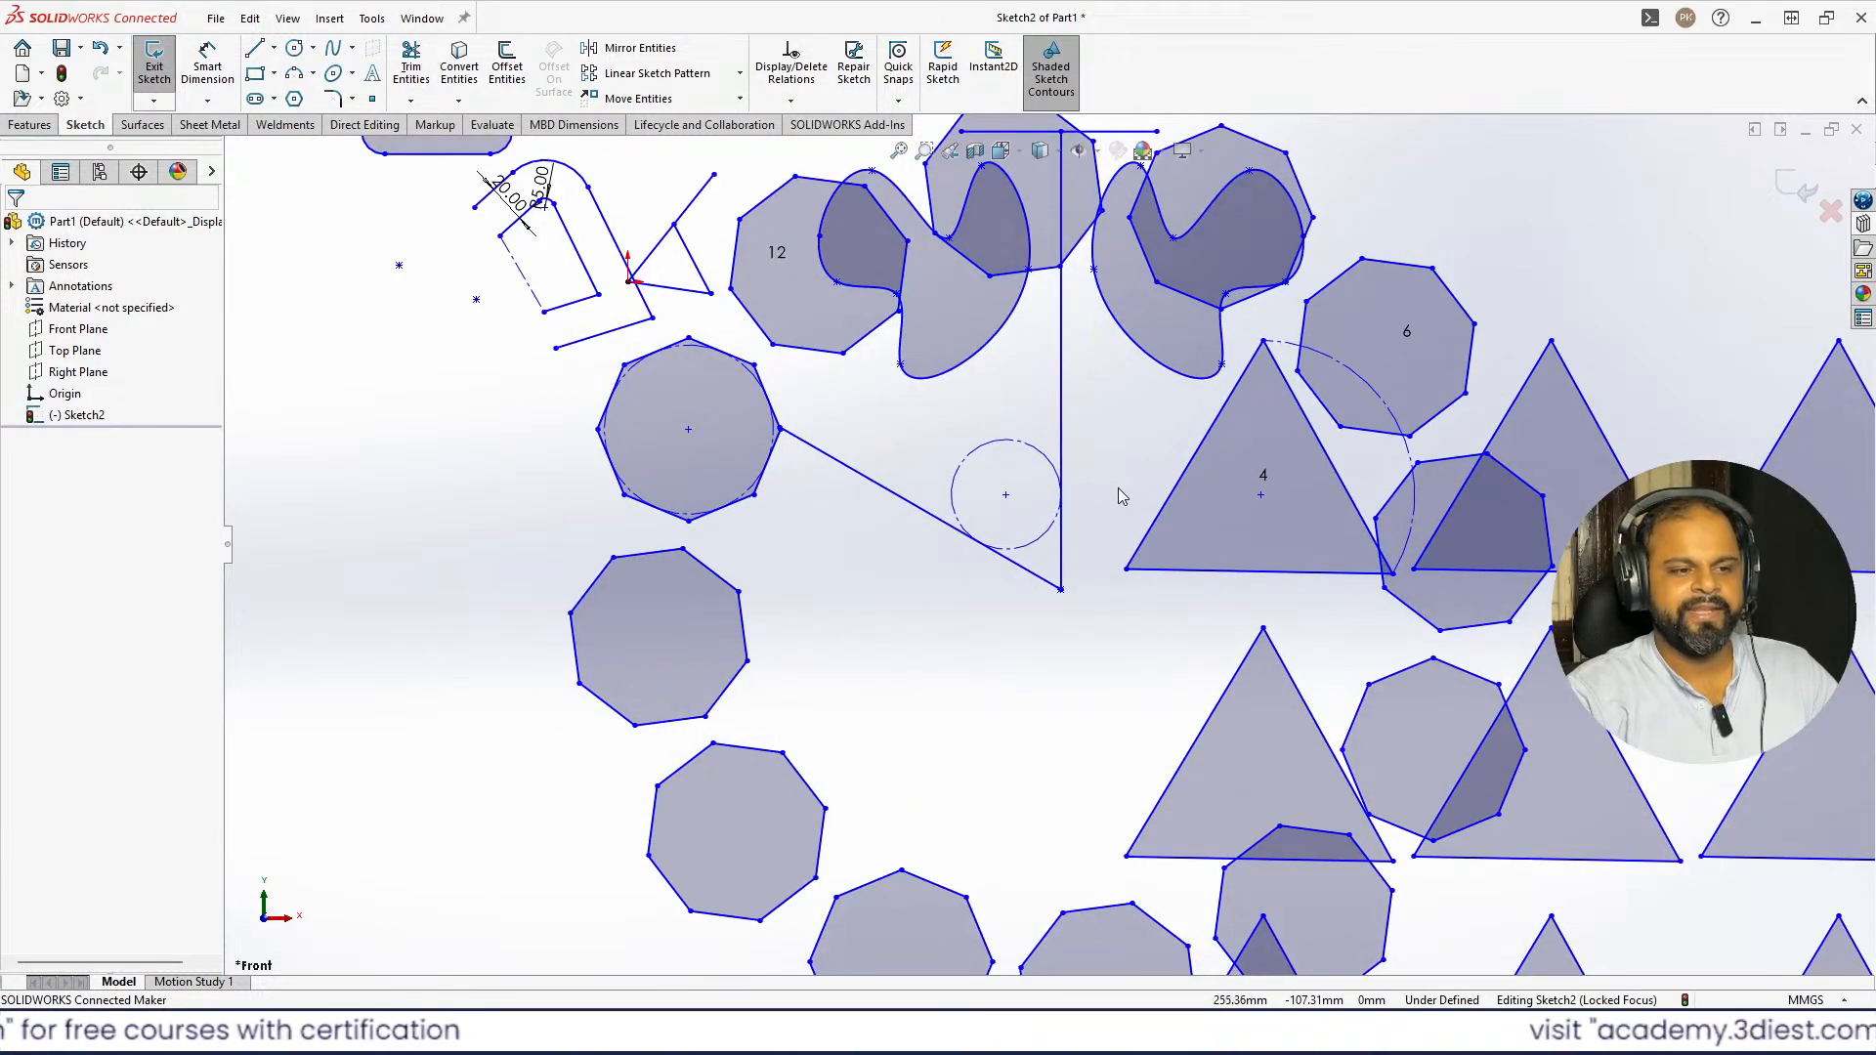
pyautogui.doubleClick(781, 256)
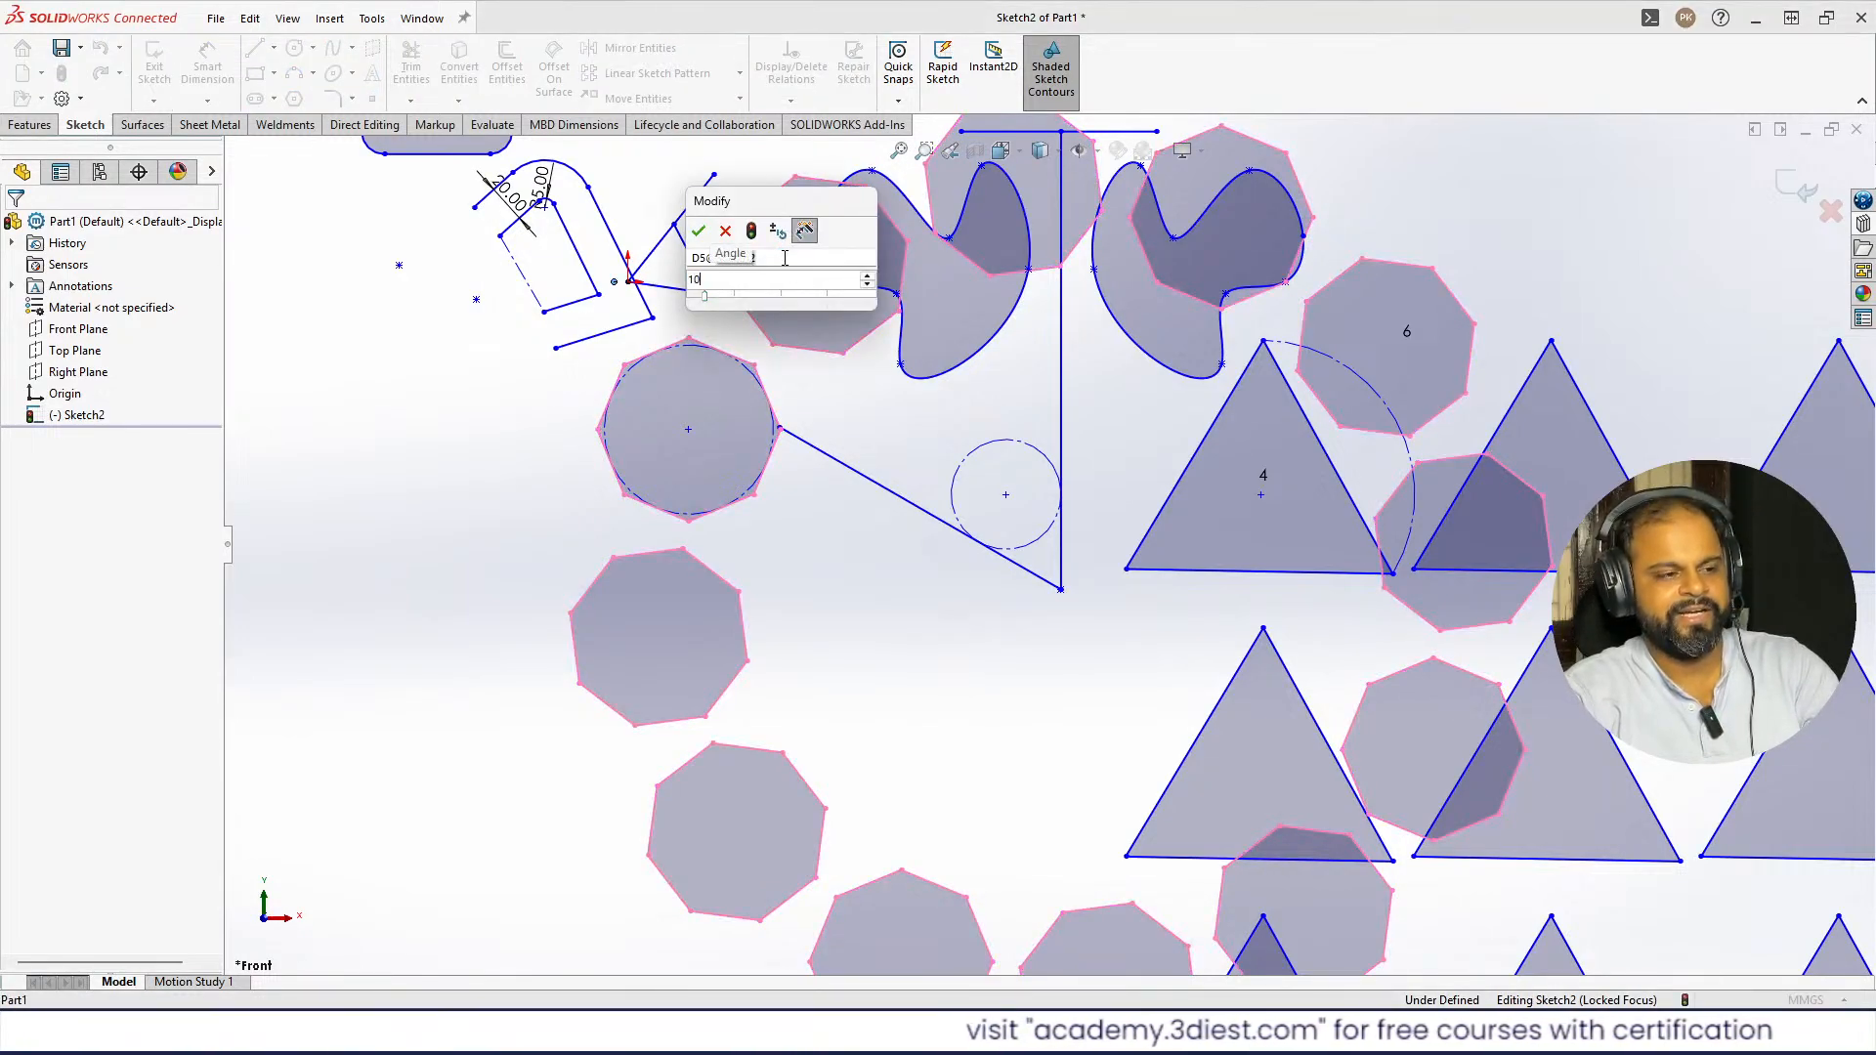
pyautogui.press('Return')
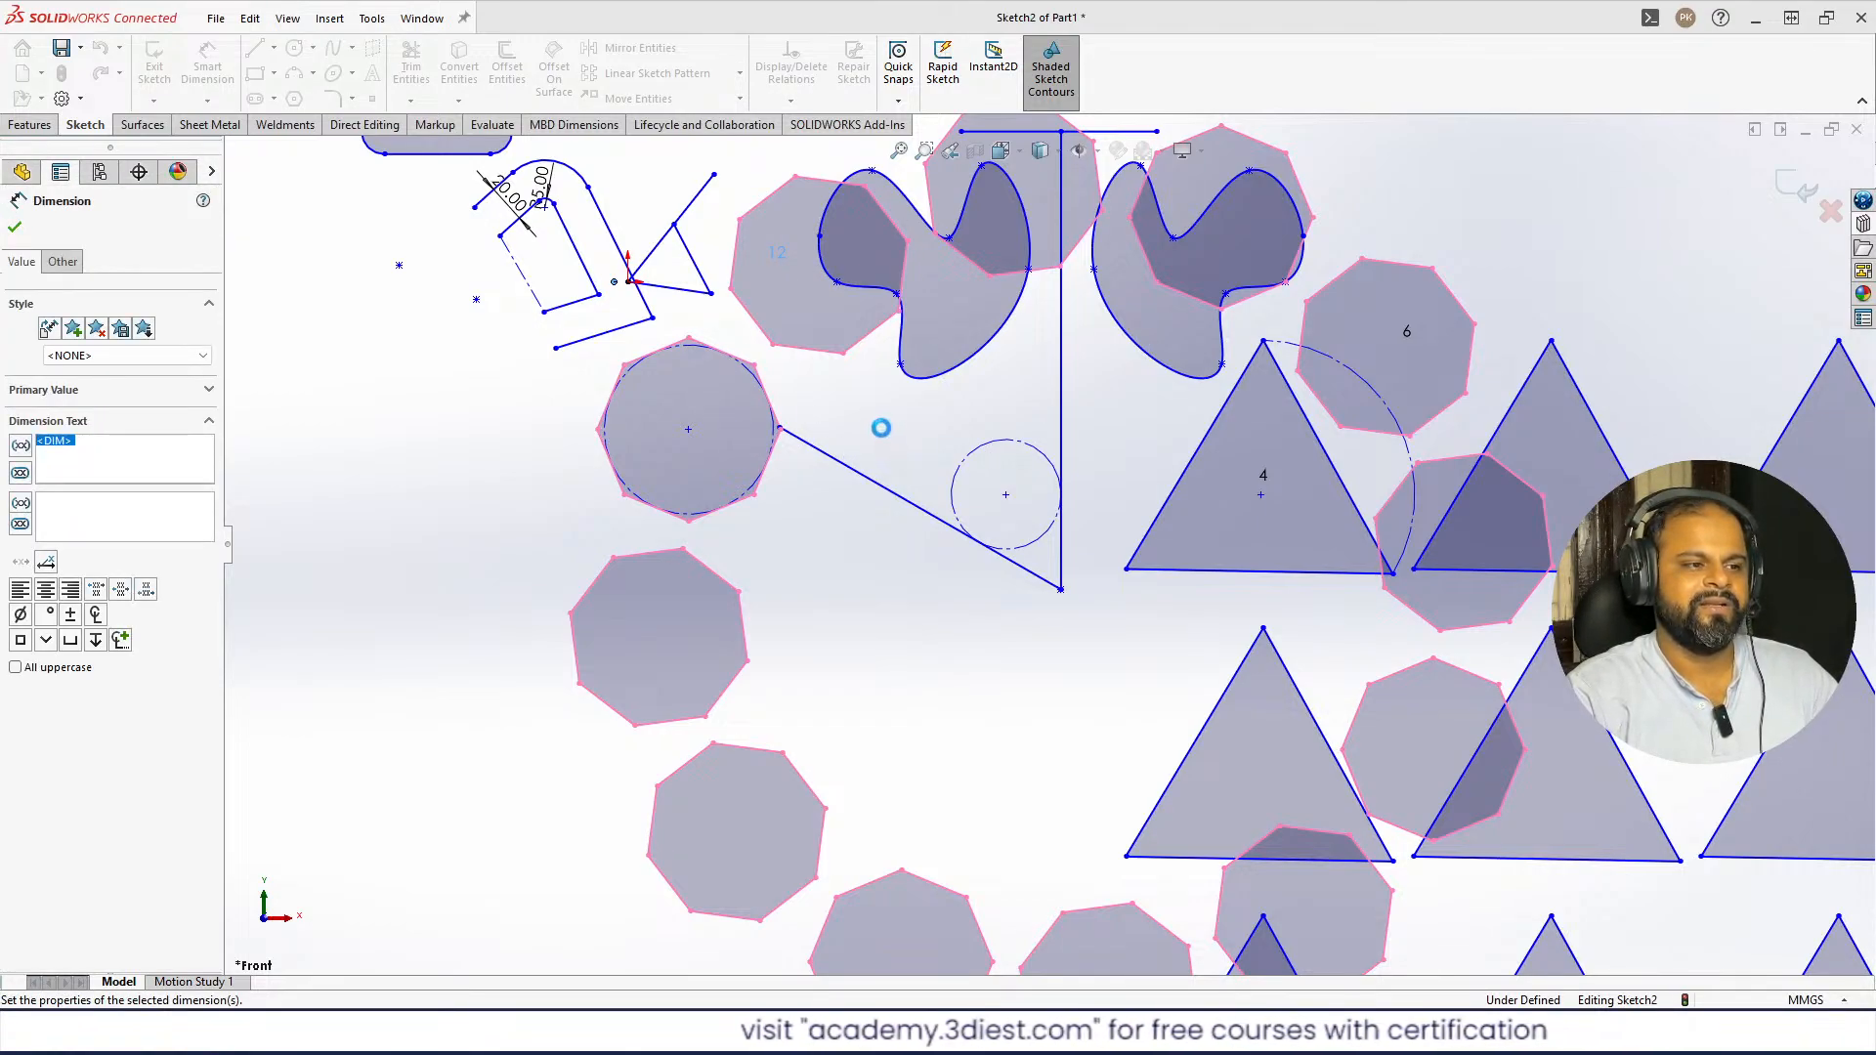
pyautogui.scroll(4, 883, 435)
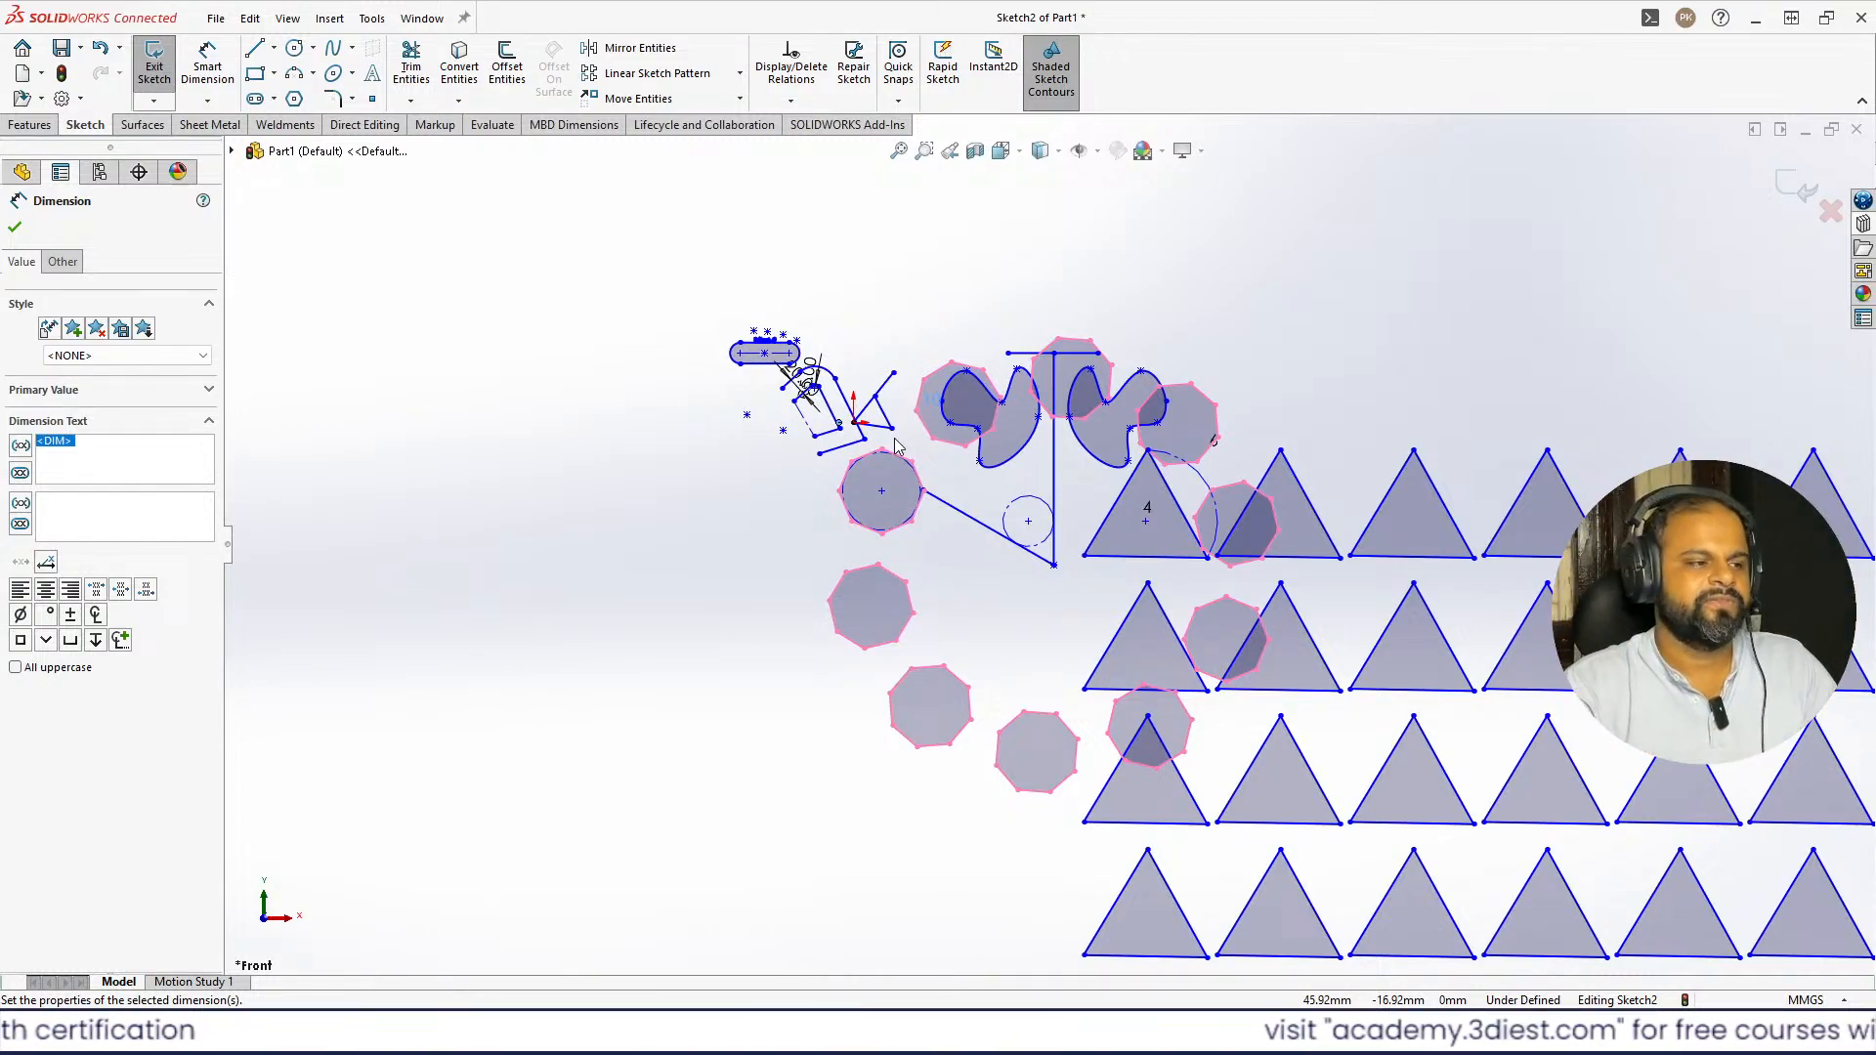
pyautogui.click(15, 227)
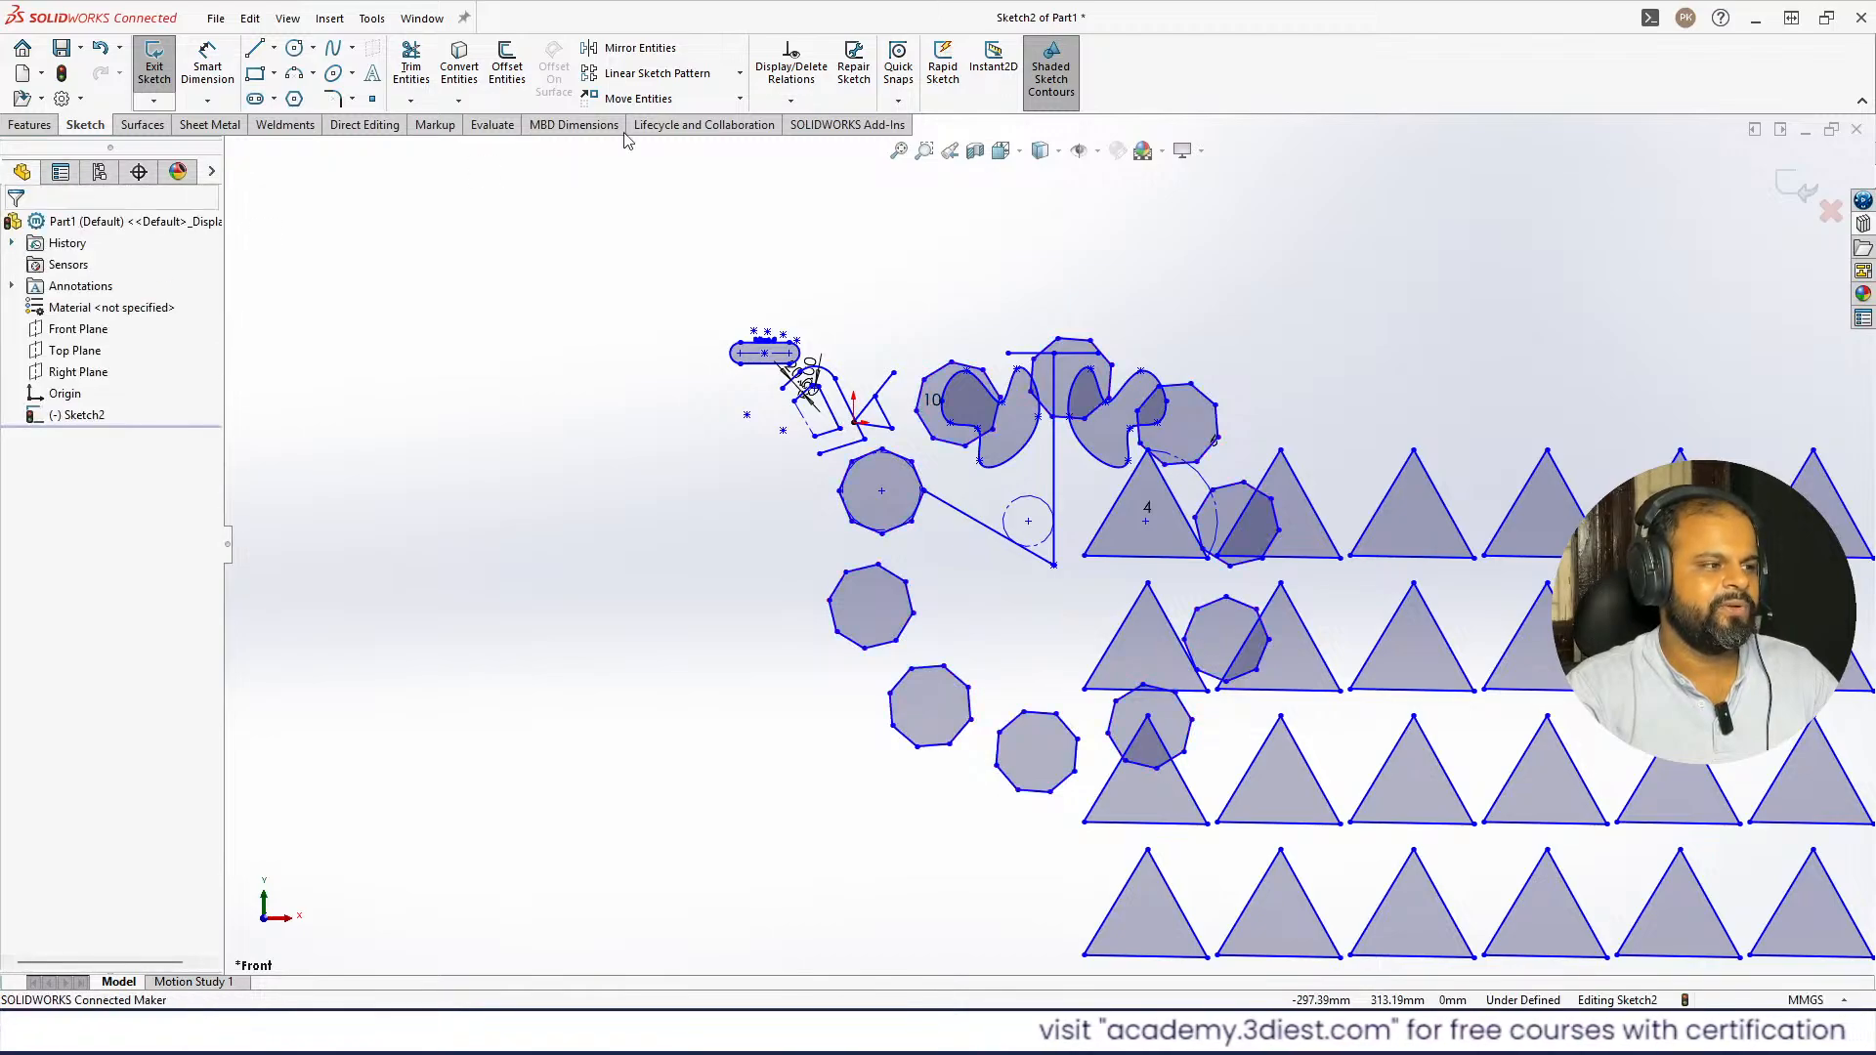
pyautogui.click(740, 73)
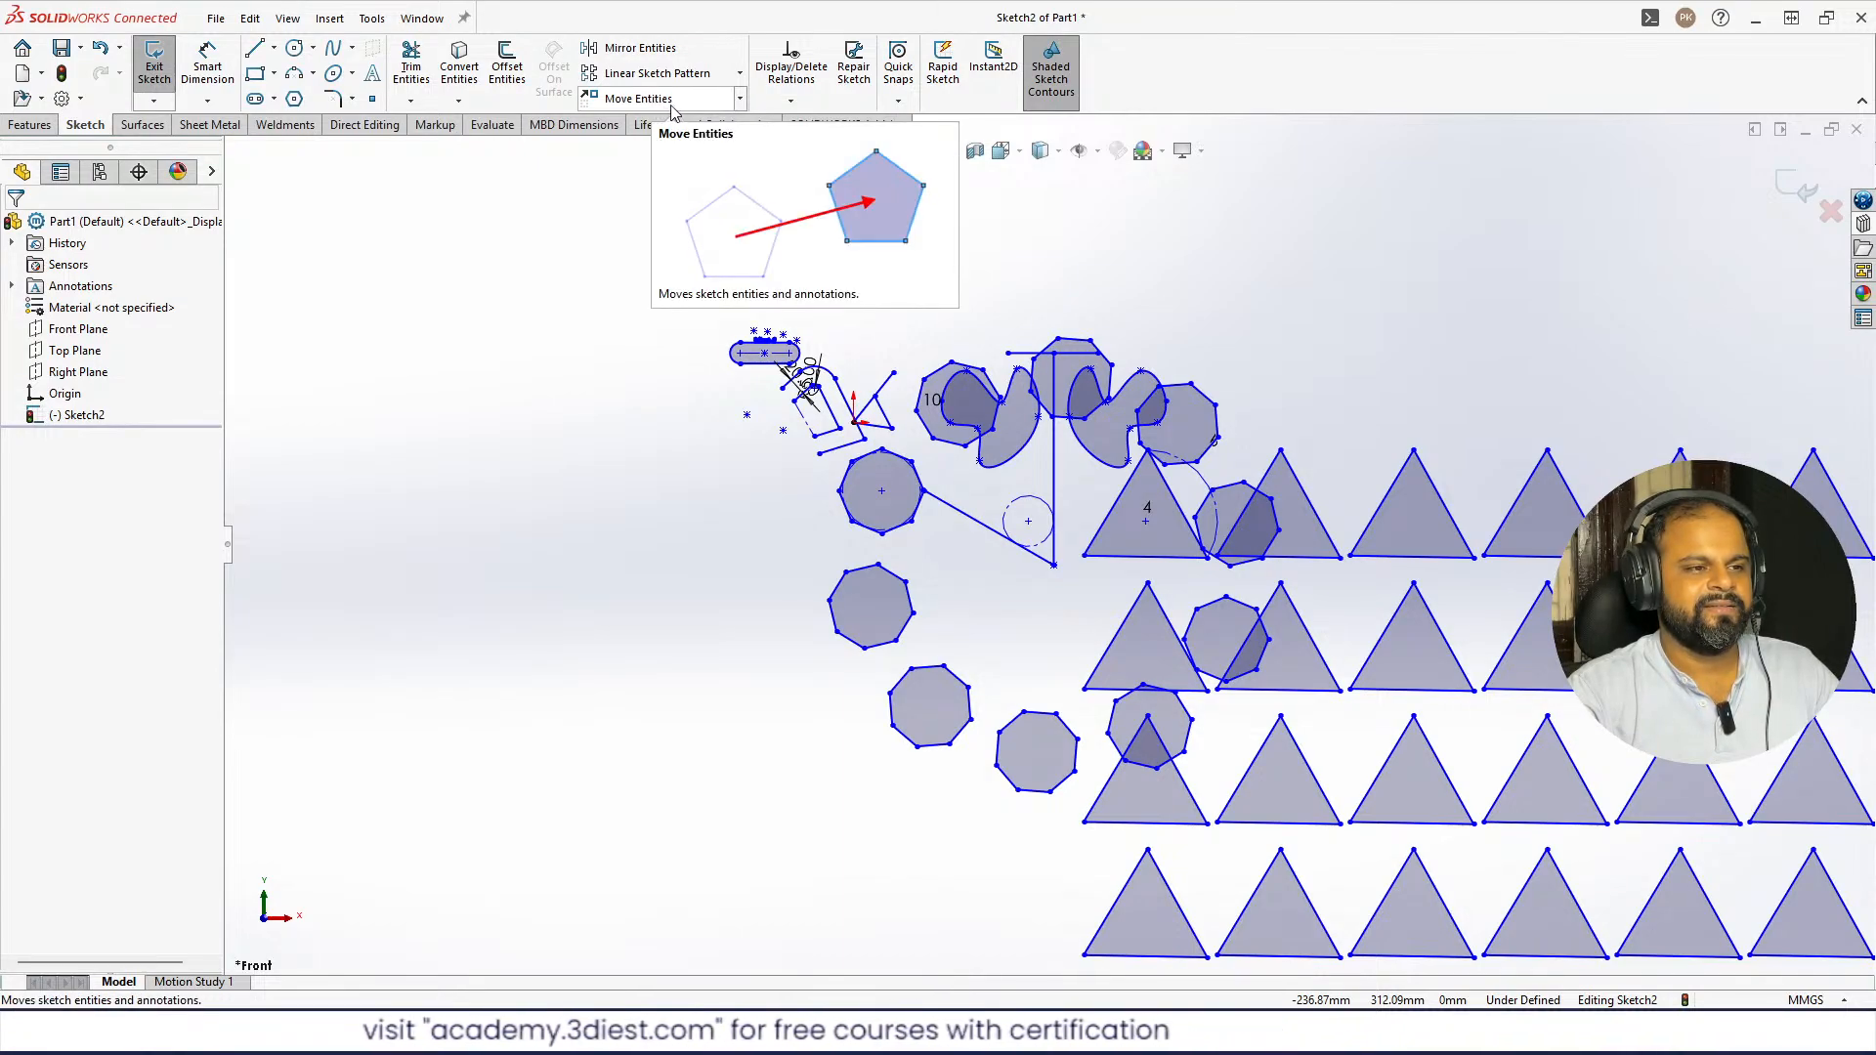
pyautogui.click(740, 99)
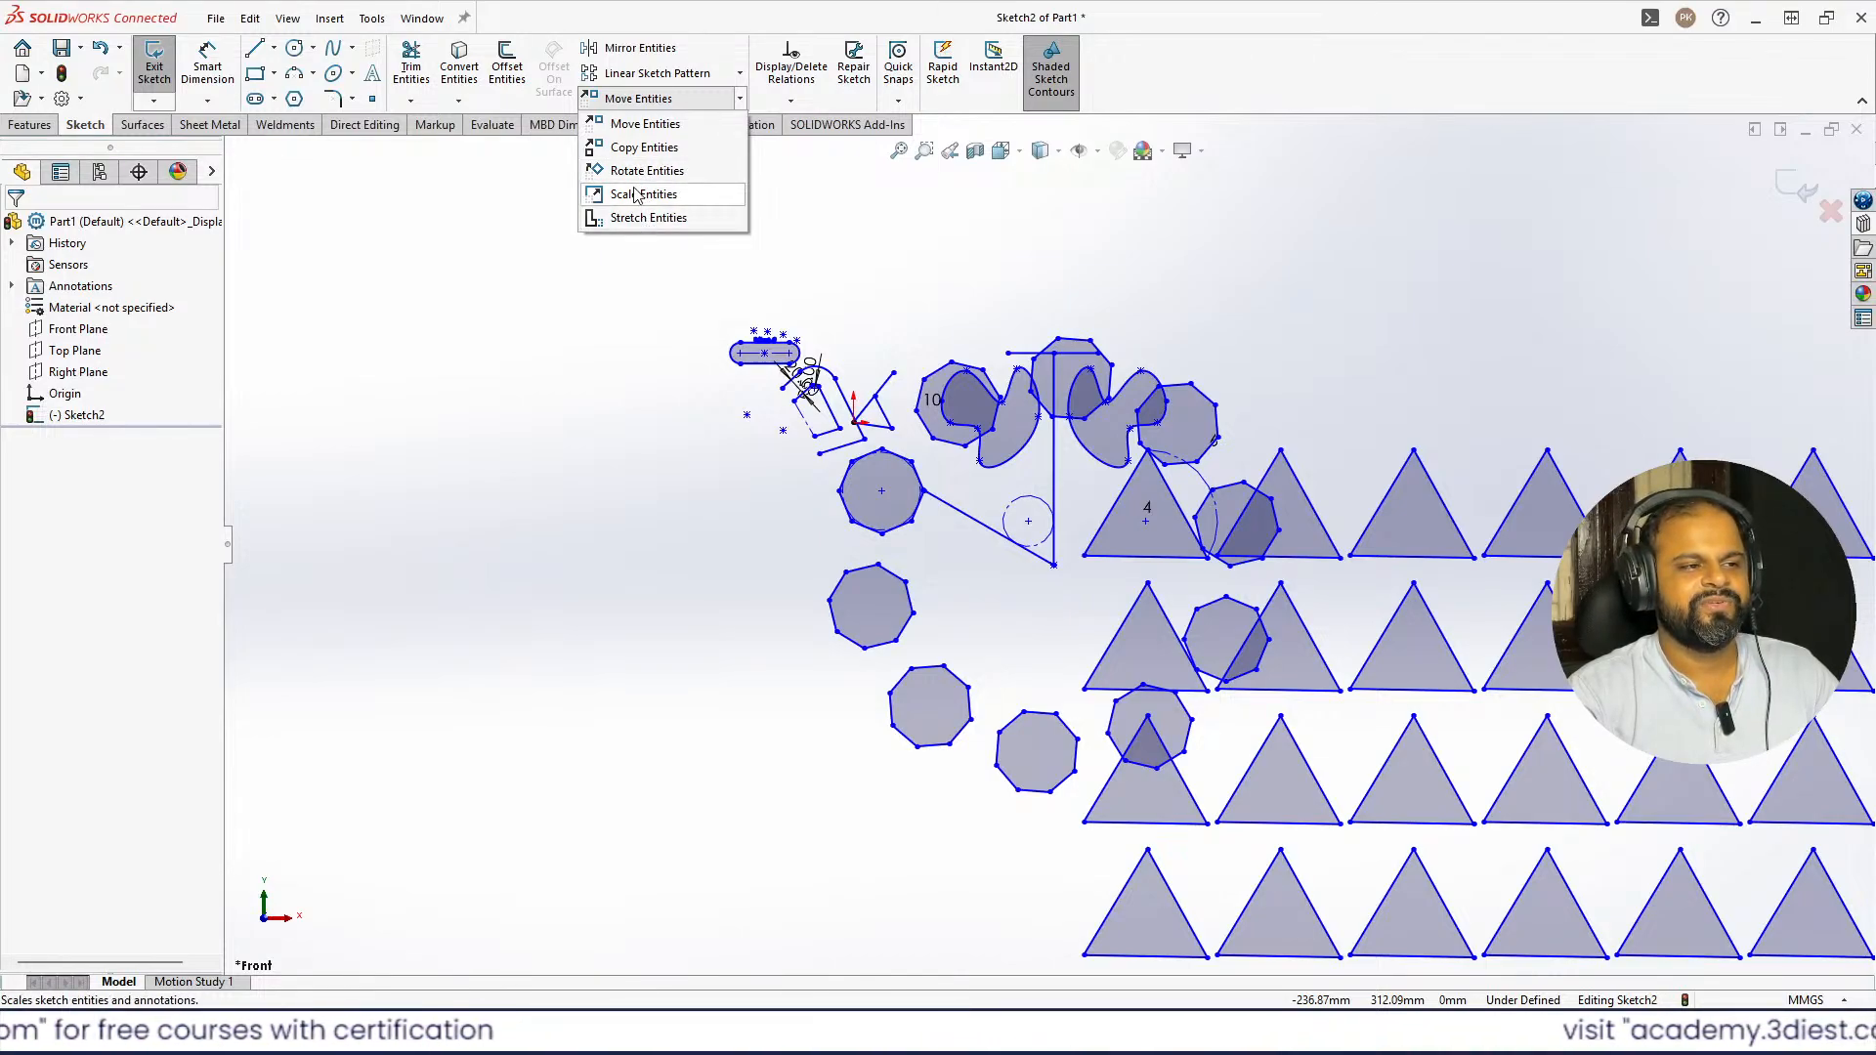
pyautogui.click(531, 539)
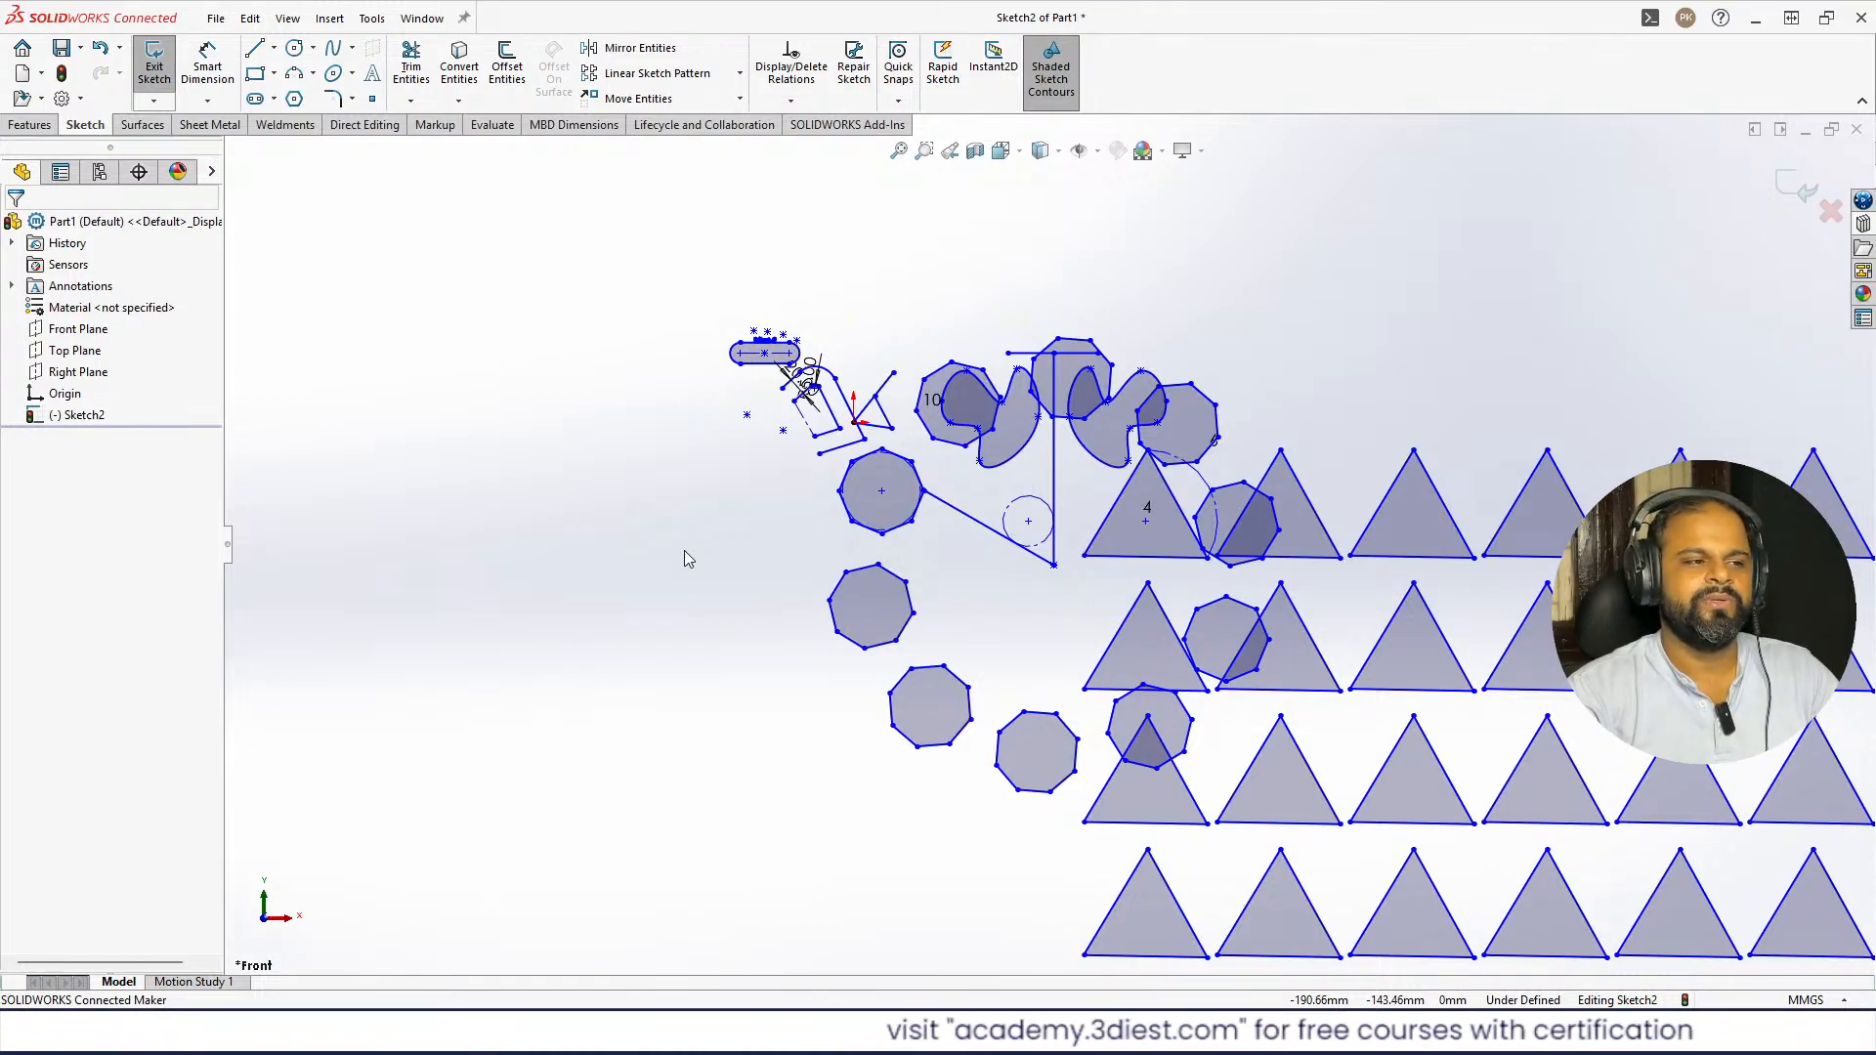
pyautogui.click(742, 100)
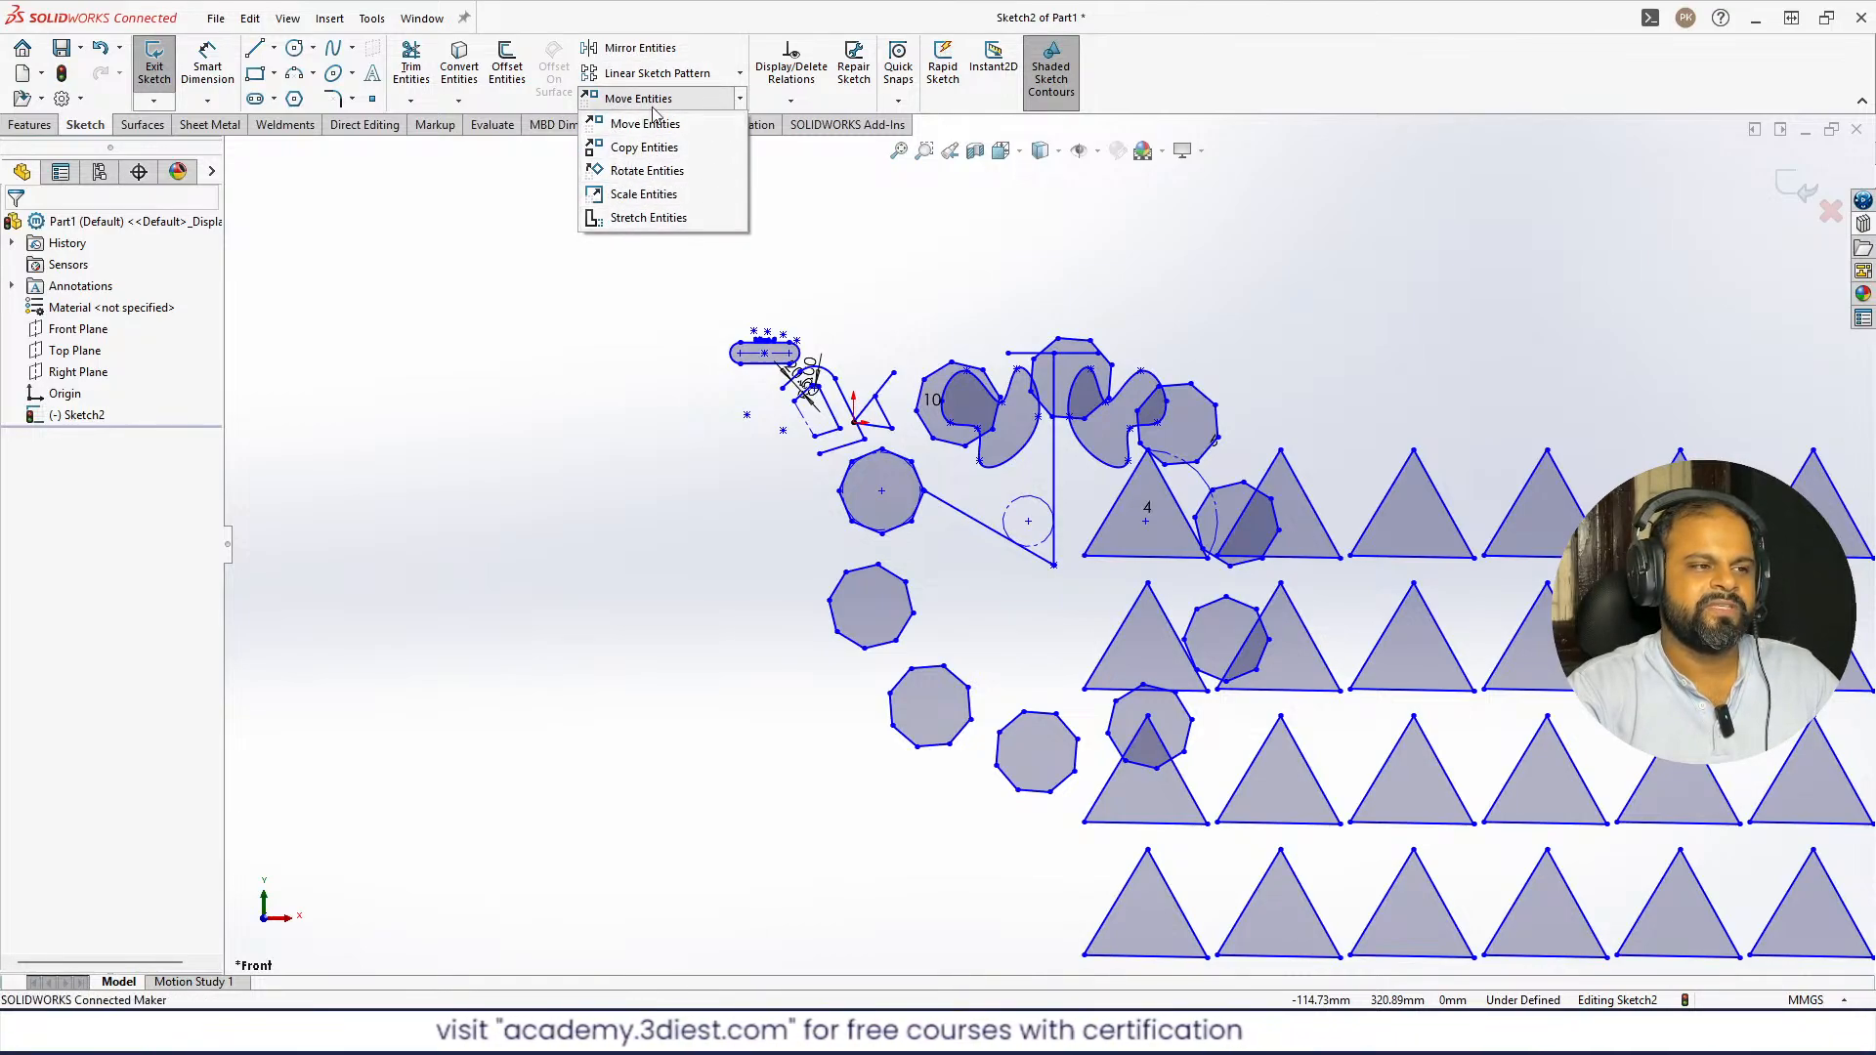
pyautogui.scroll(-3, 977, 391)
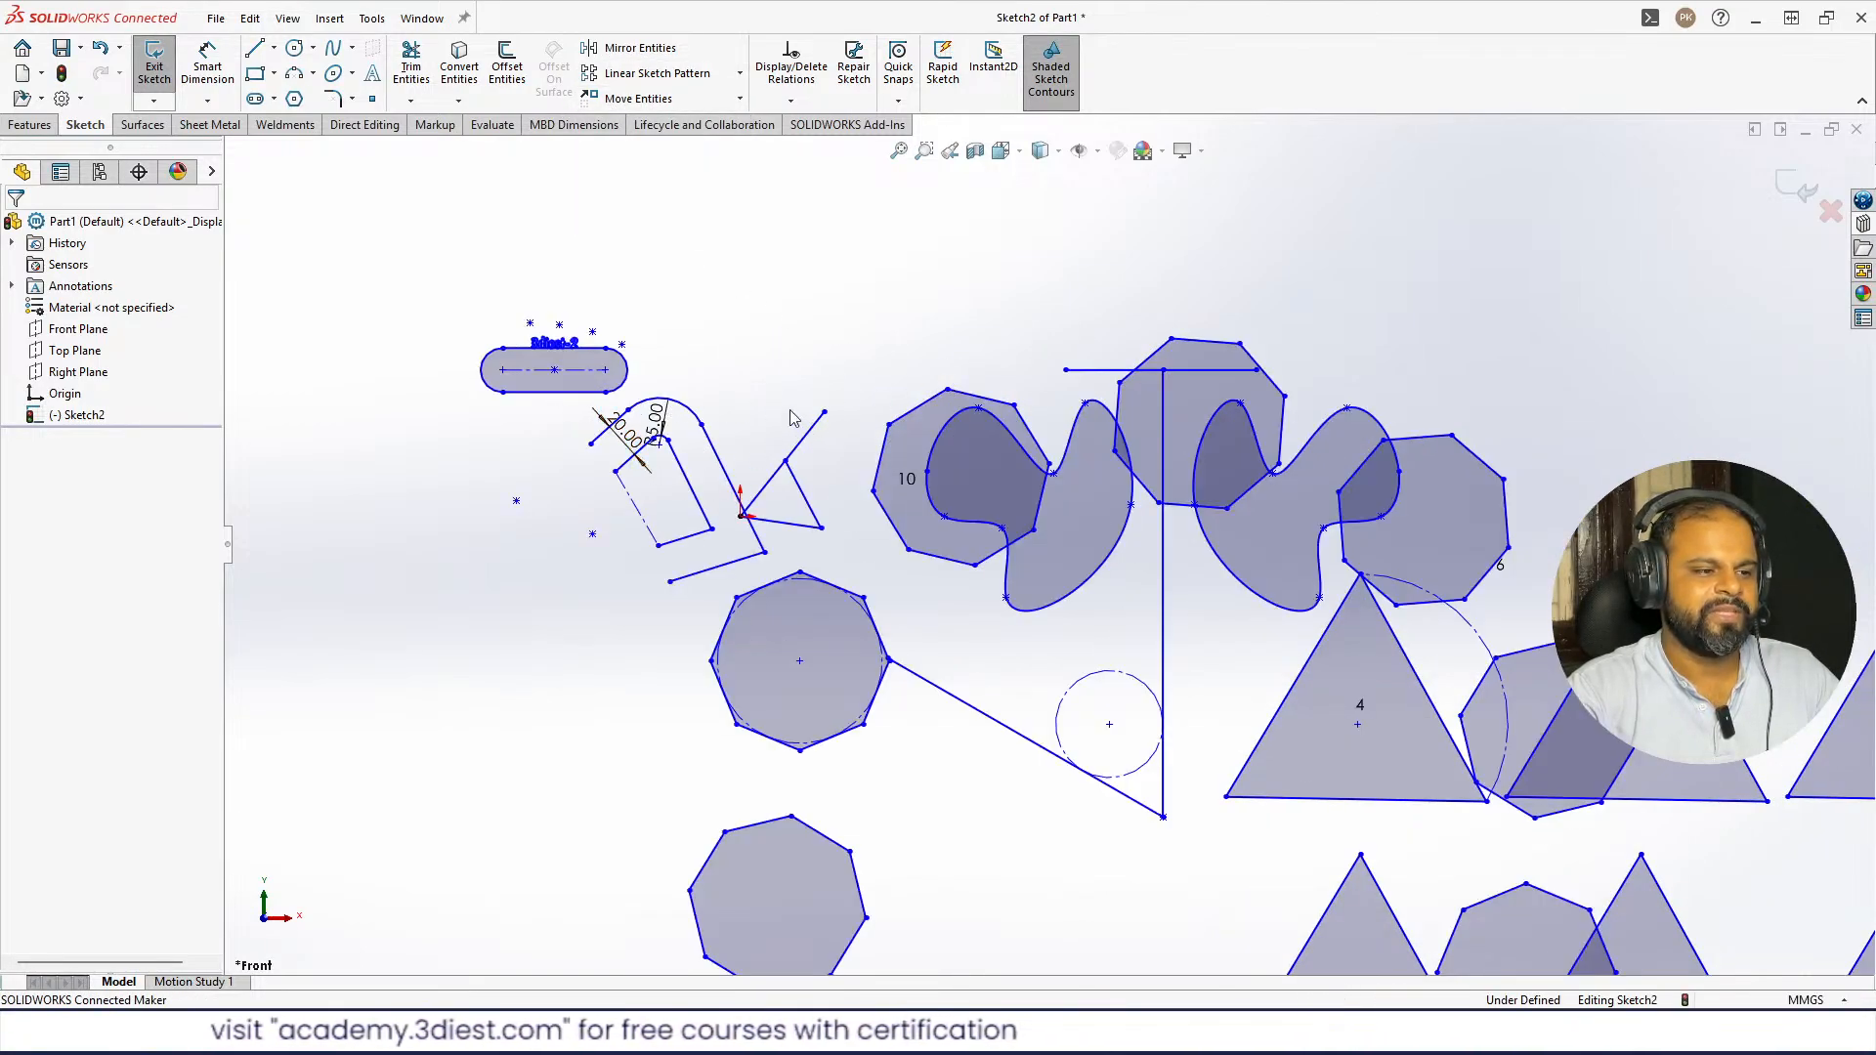
pyautogui.scroll(2, 1068, 535)
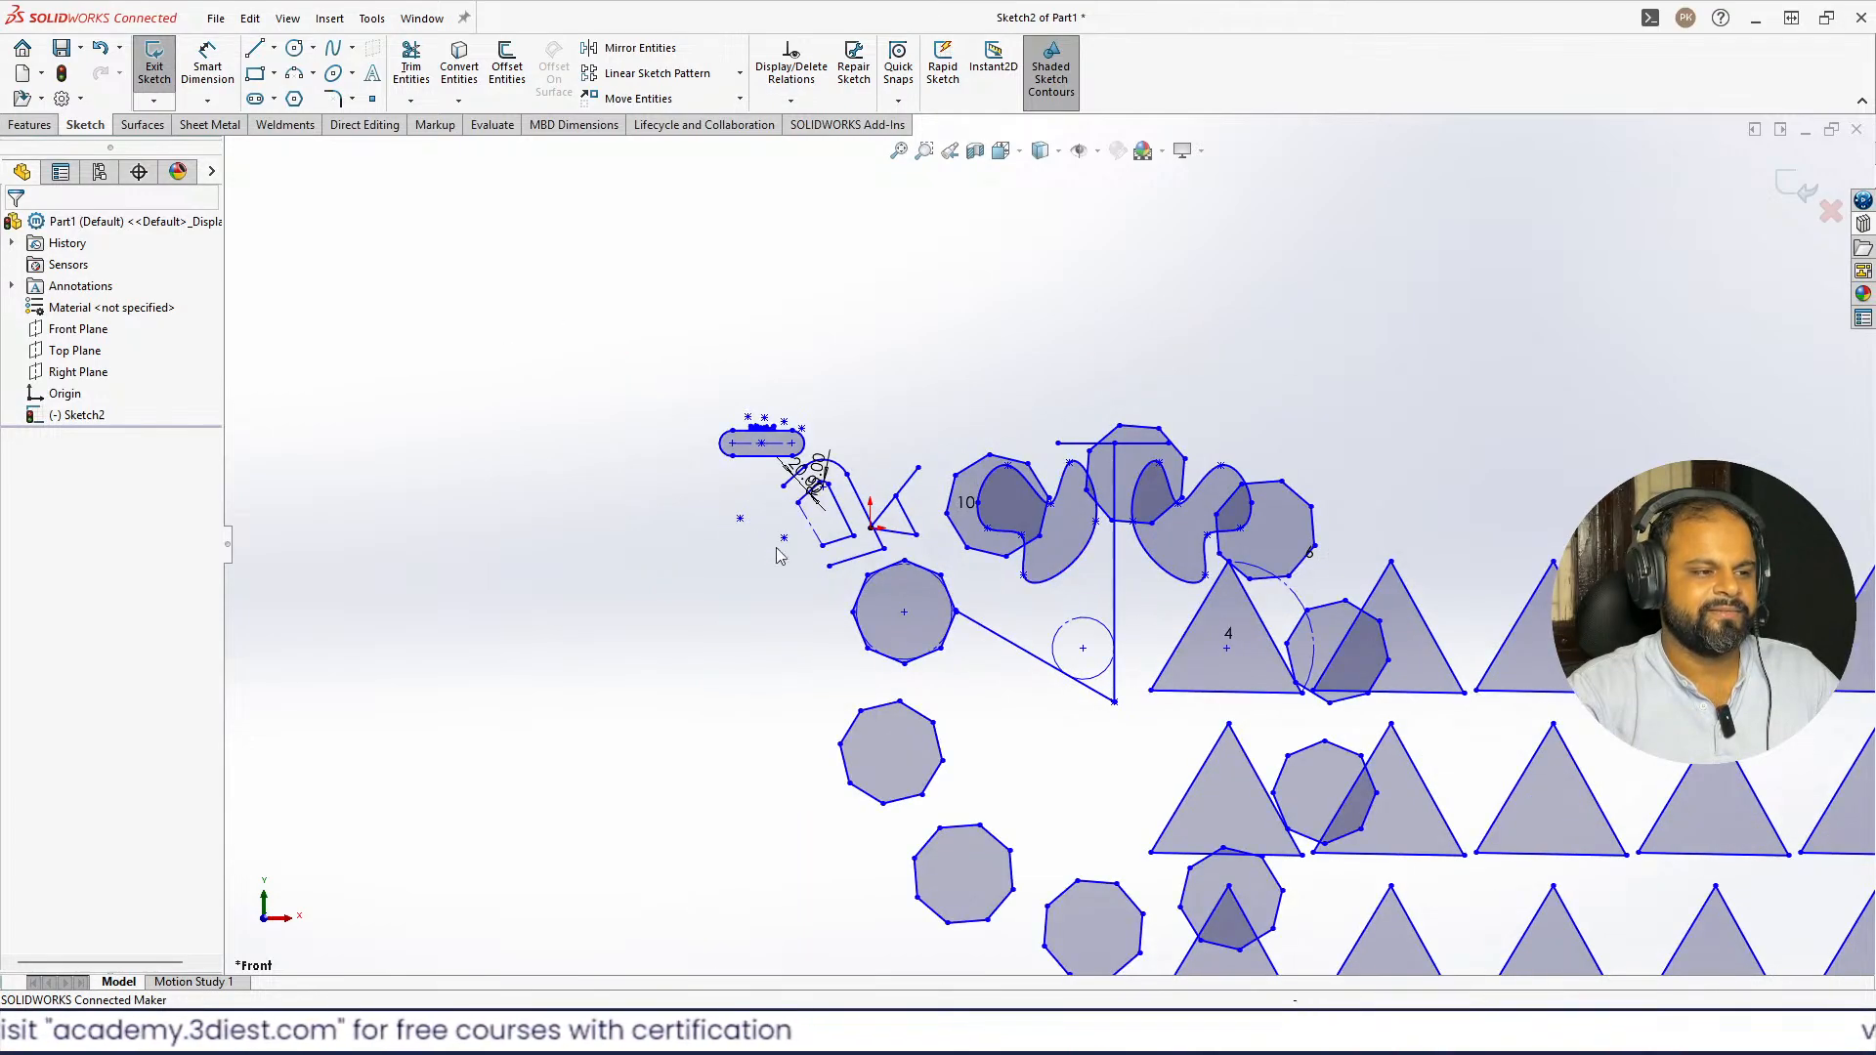
# - Move the slot, its 3diest-2 text and the four points above it farther left of the origin, using the slot centreline's left endpoint as base point
pyautogui.scroll(-4, 723, 460)
pyautogui.moveTo(700, 234); pyautogui.dragTo(1055, 396)
pyautogui.scroll(-3, 865, 181)
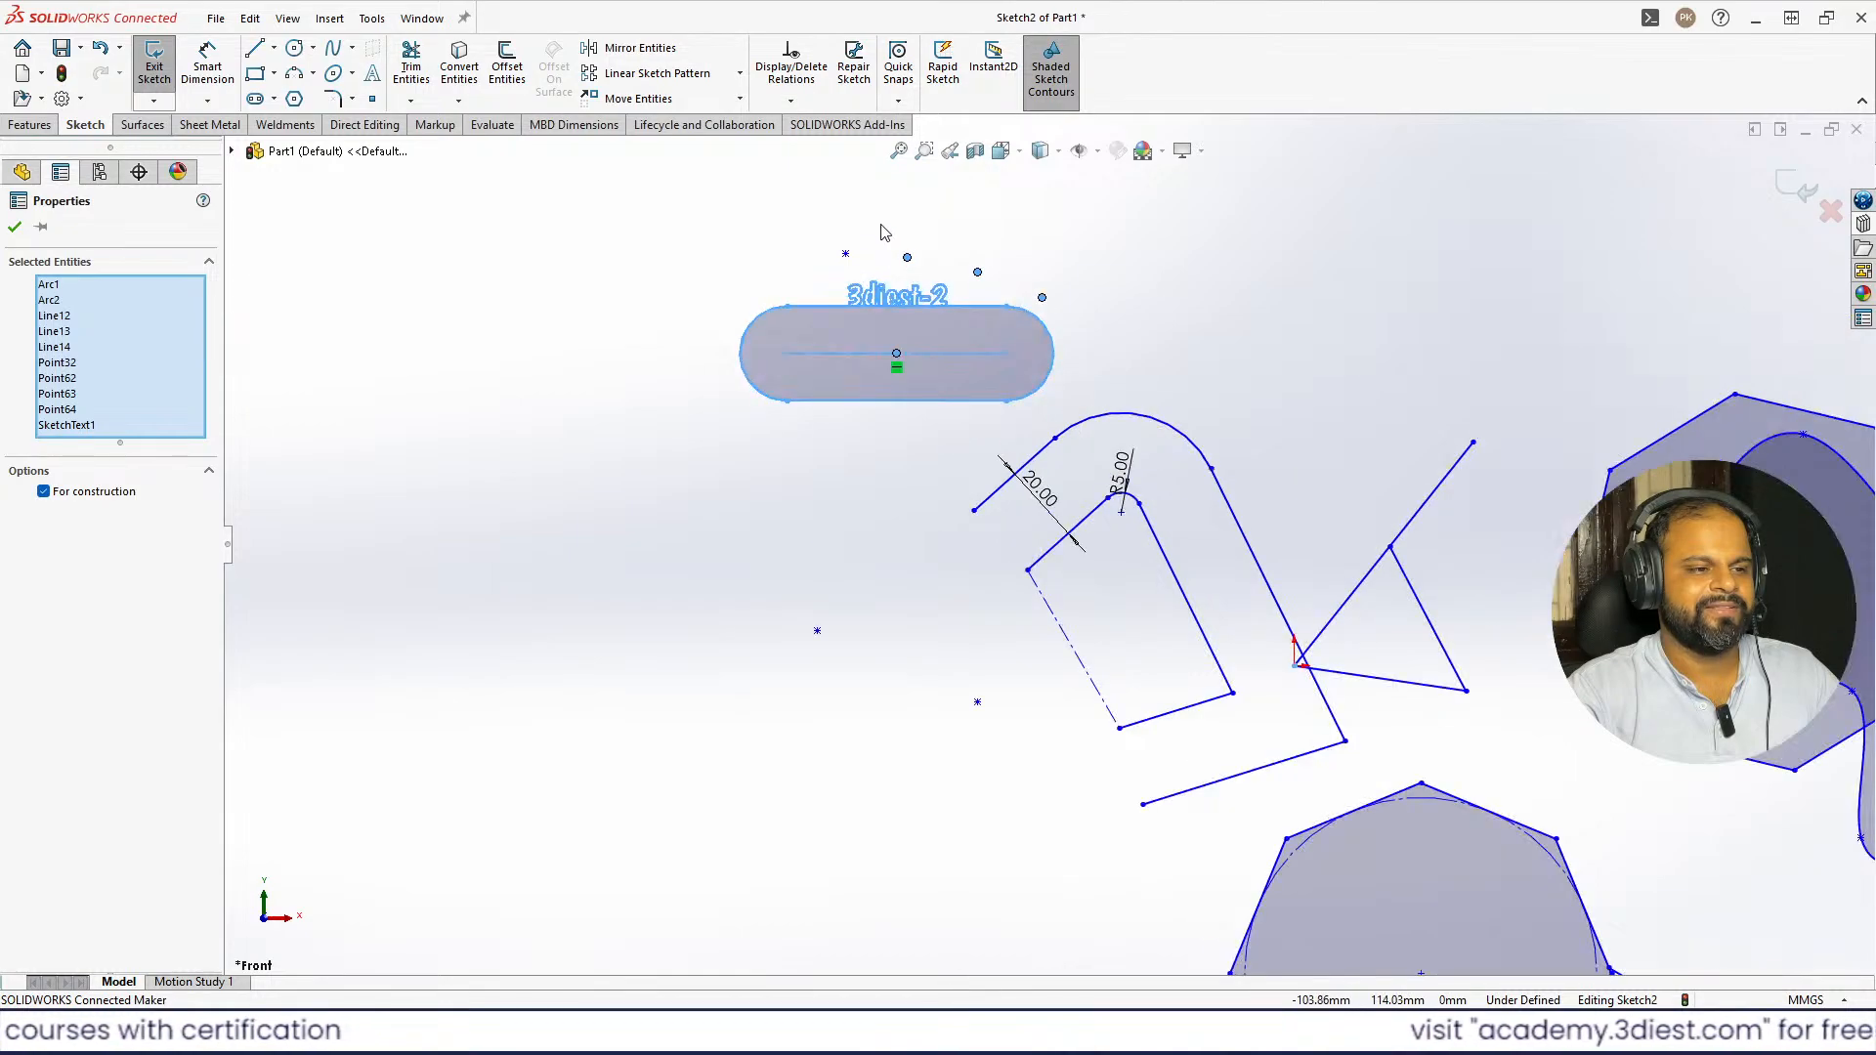
pyautogui.click(611, 268)
pyautogui.moveTo(584, 246); pyautogui.dragTo(1216, 598)
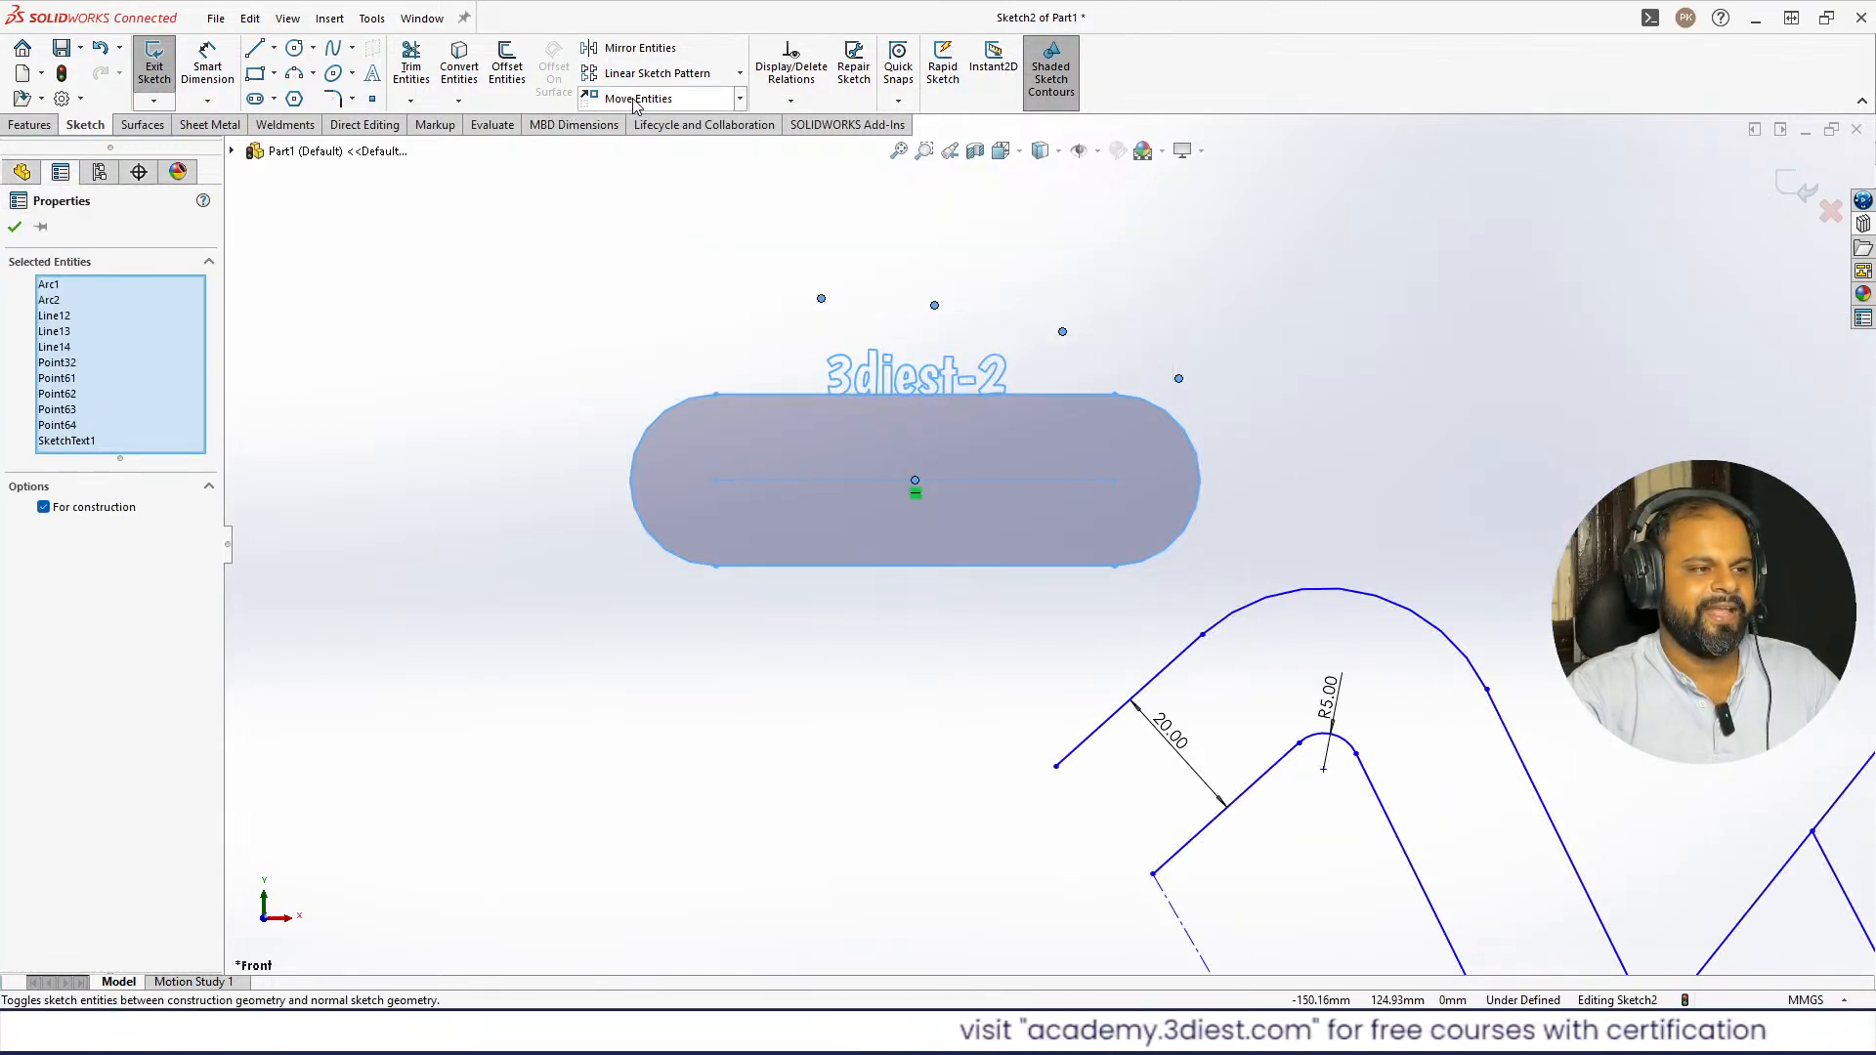
pyautogui.click(740, 99)
pyautogui.click(645, 124)
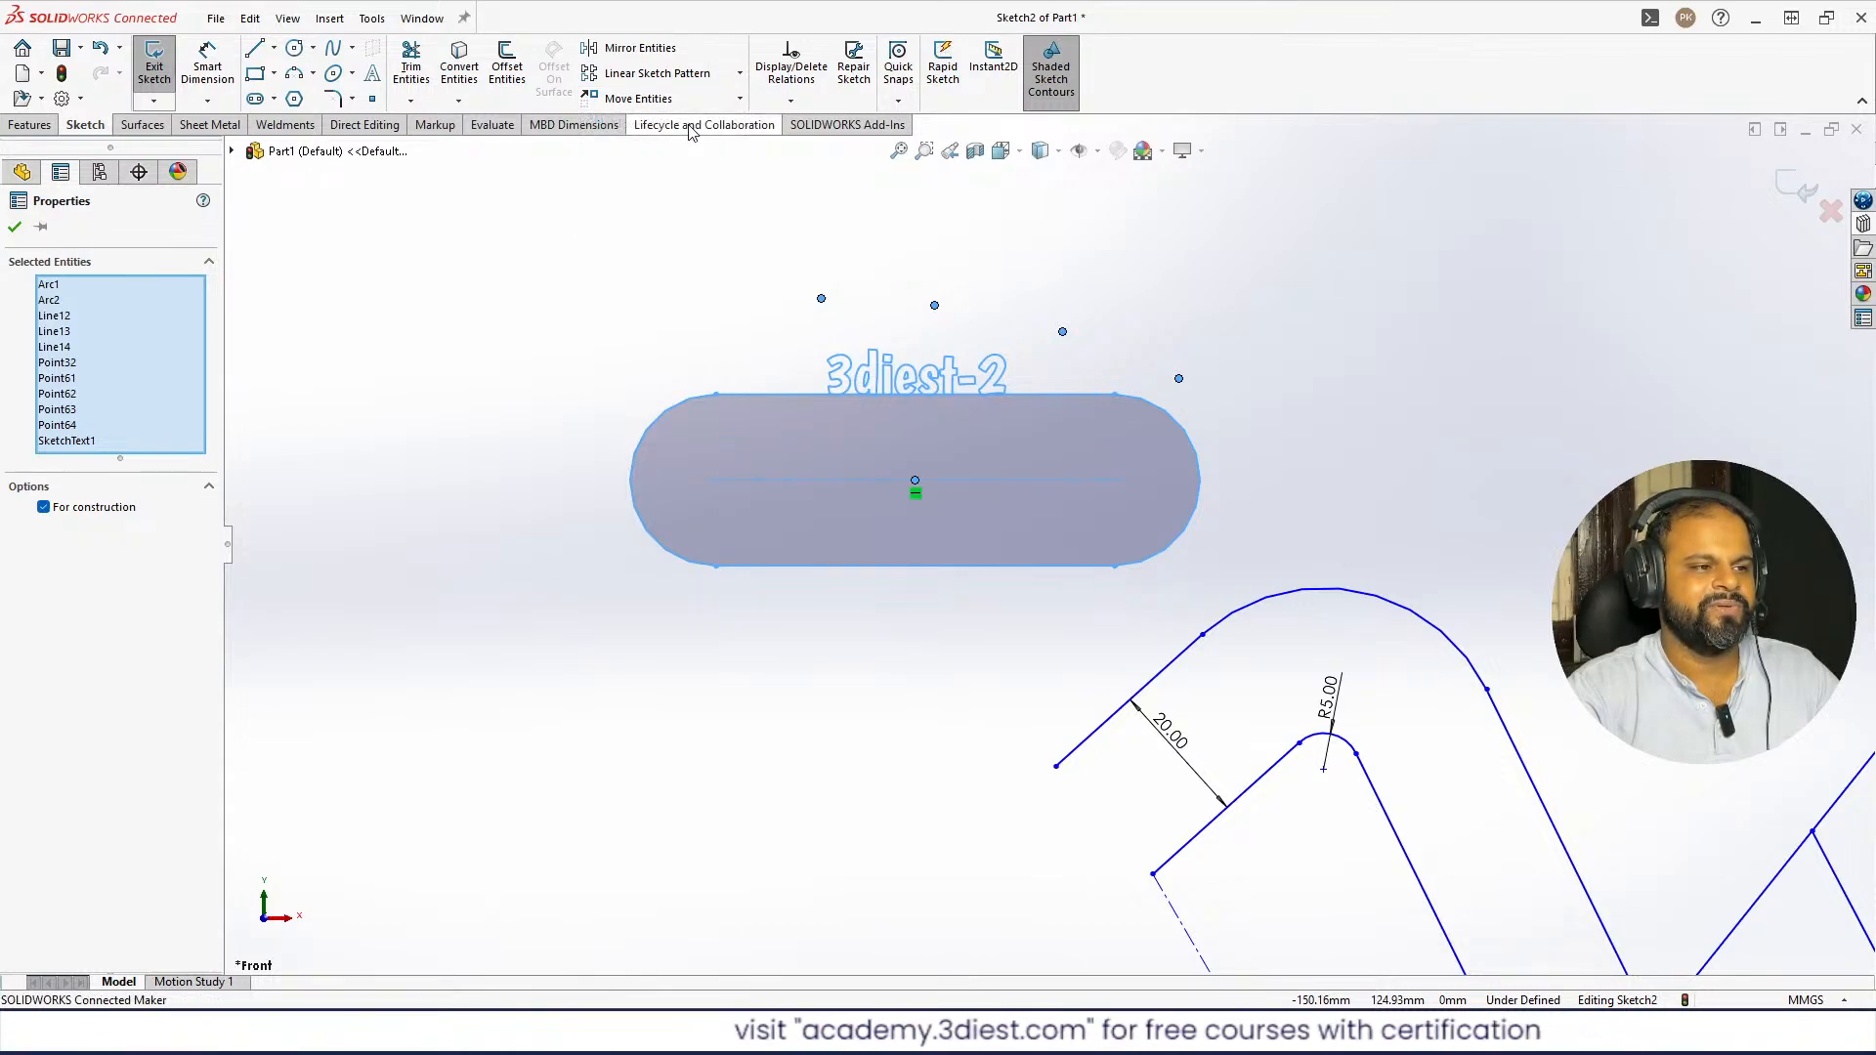
pyautogui.scroll(3, 1044, 547)
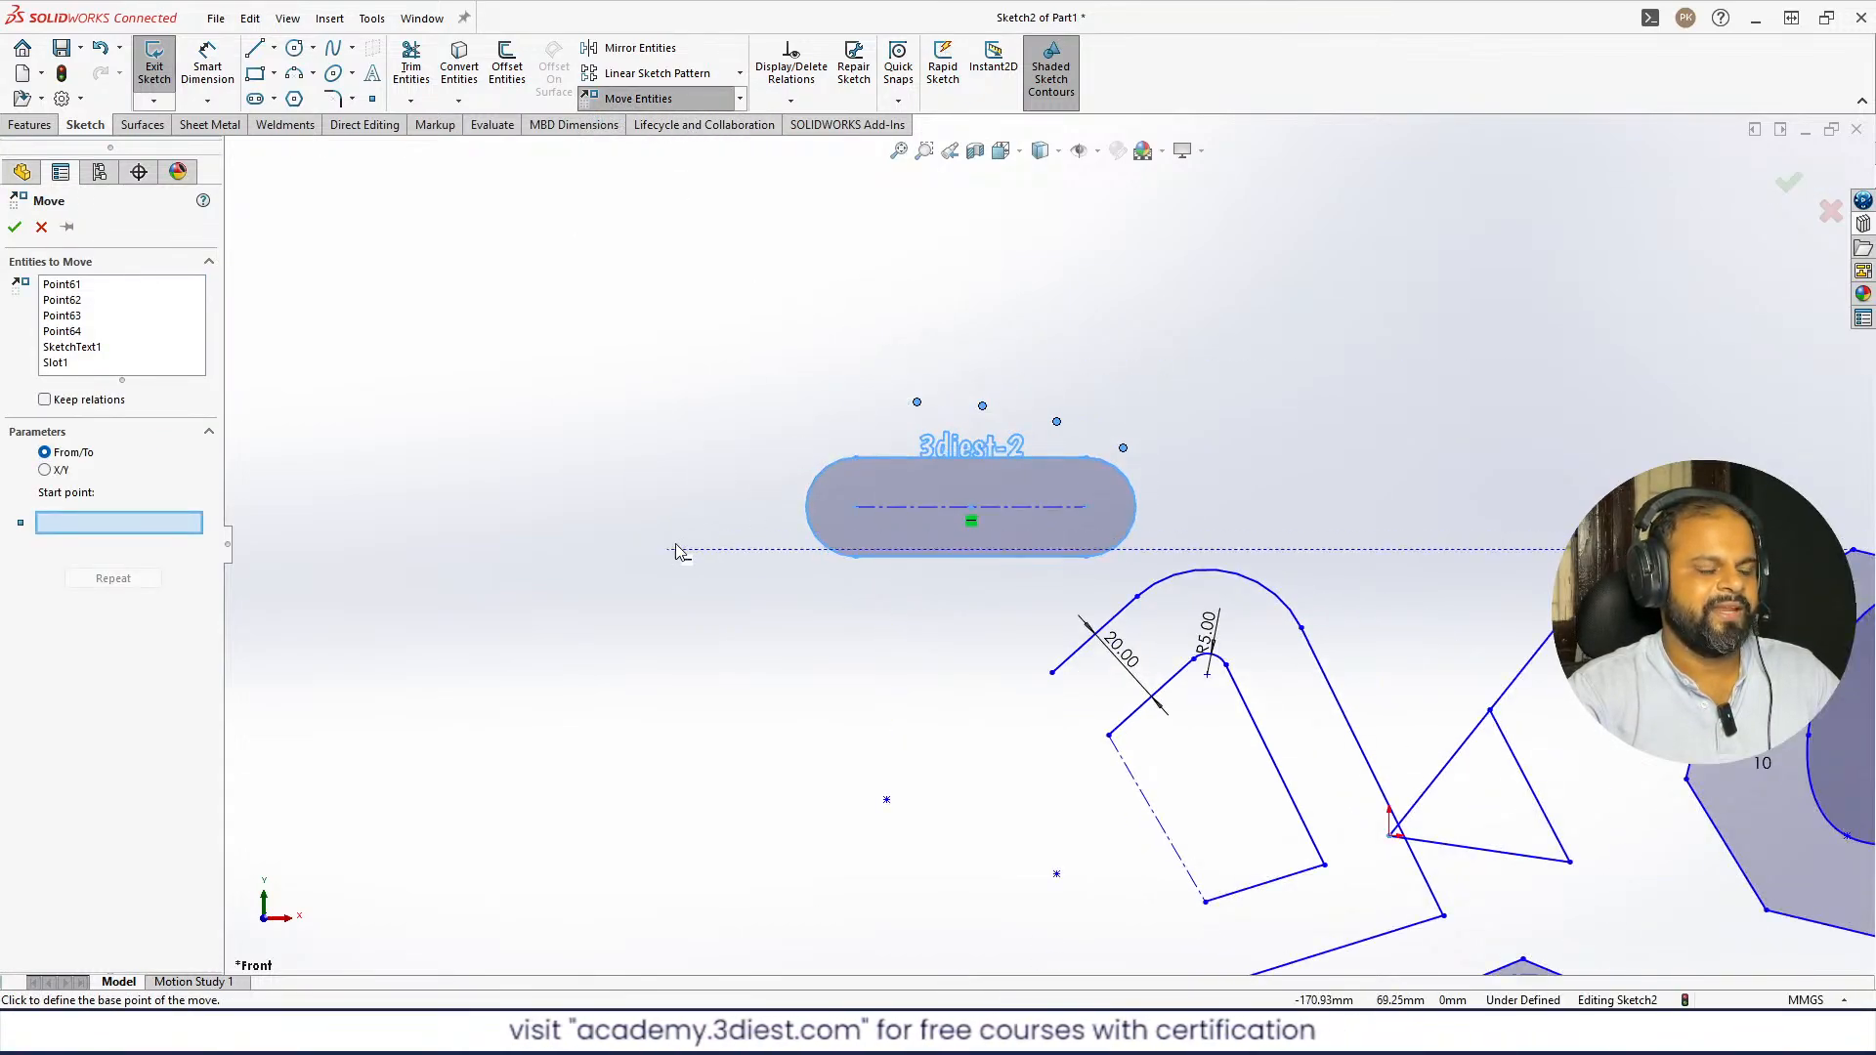
pyautogui.click(857, 509)
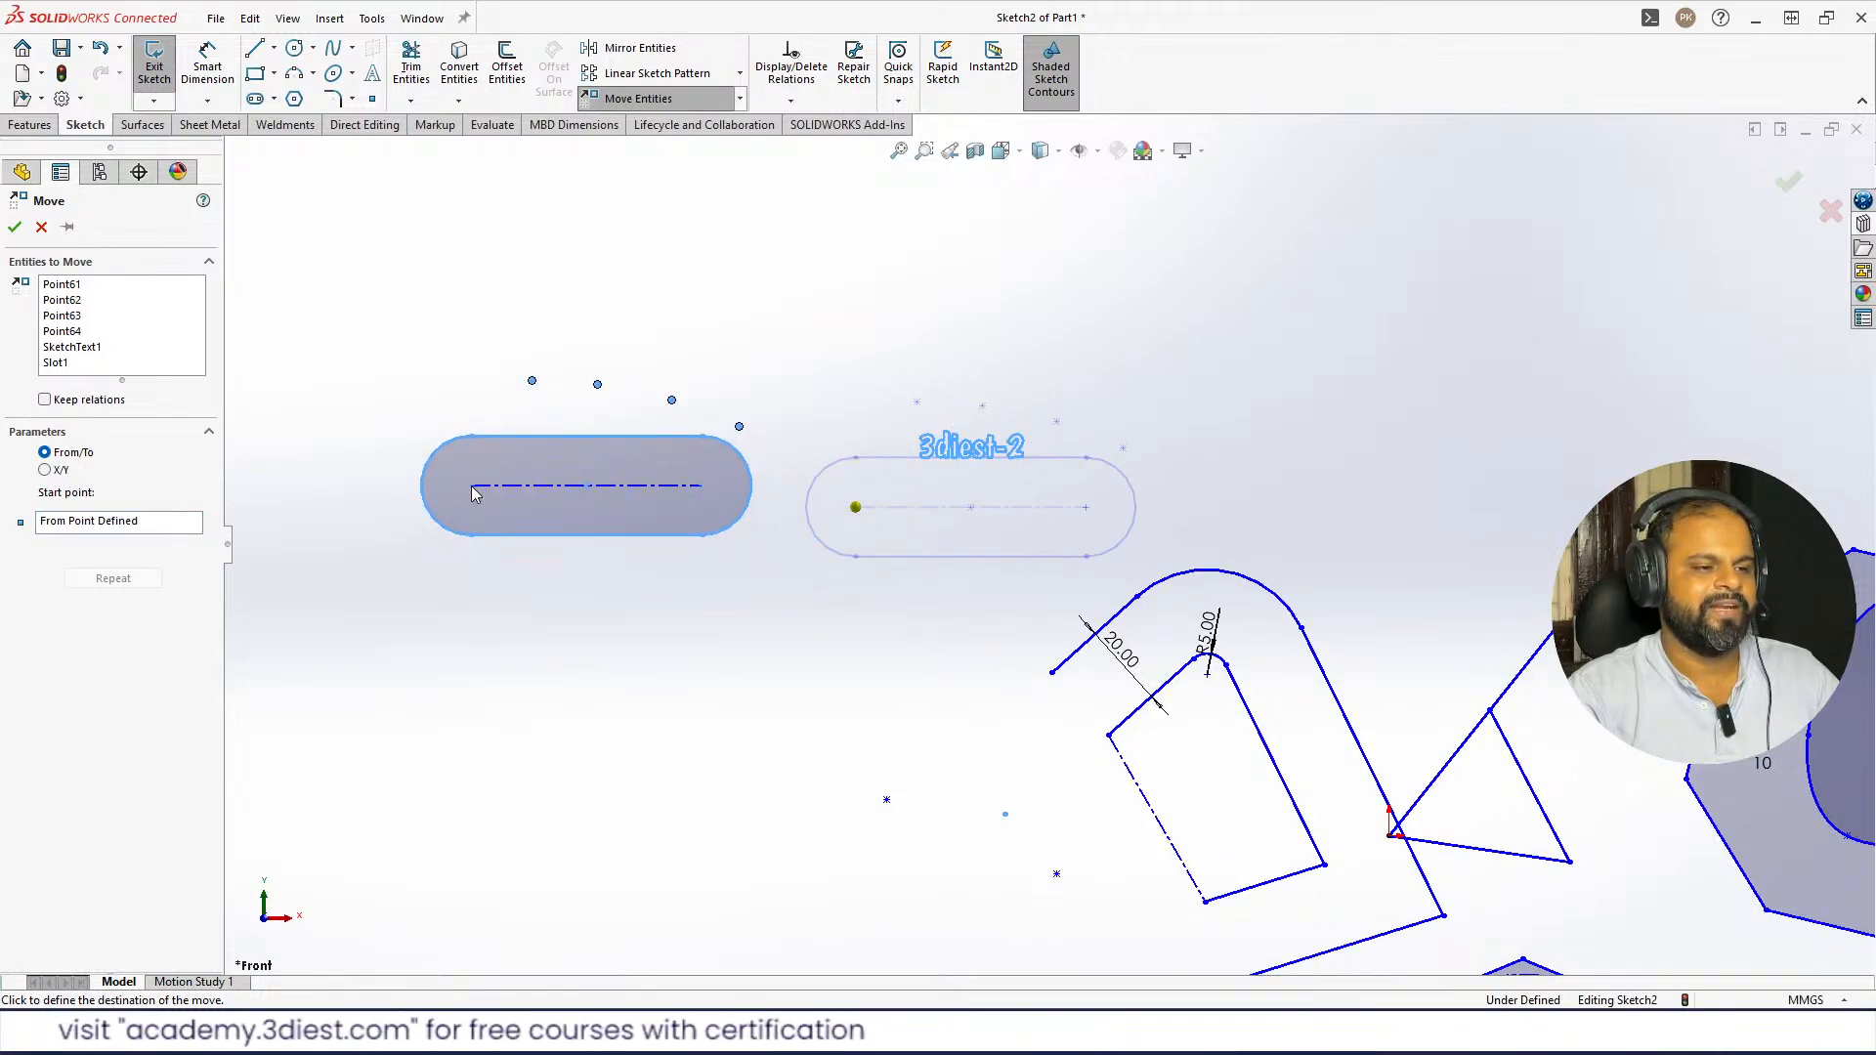
pyautogui.click(472, 487)
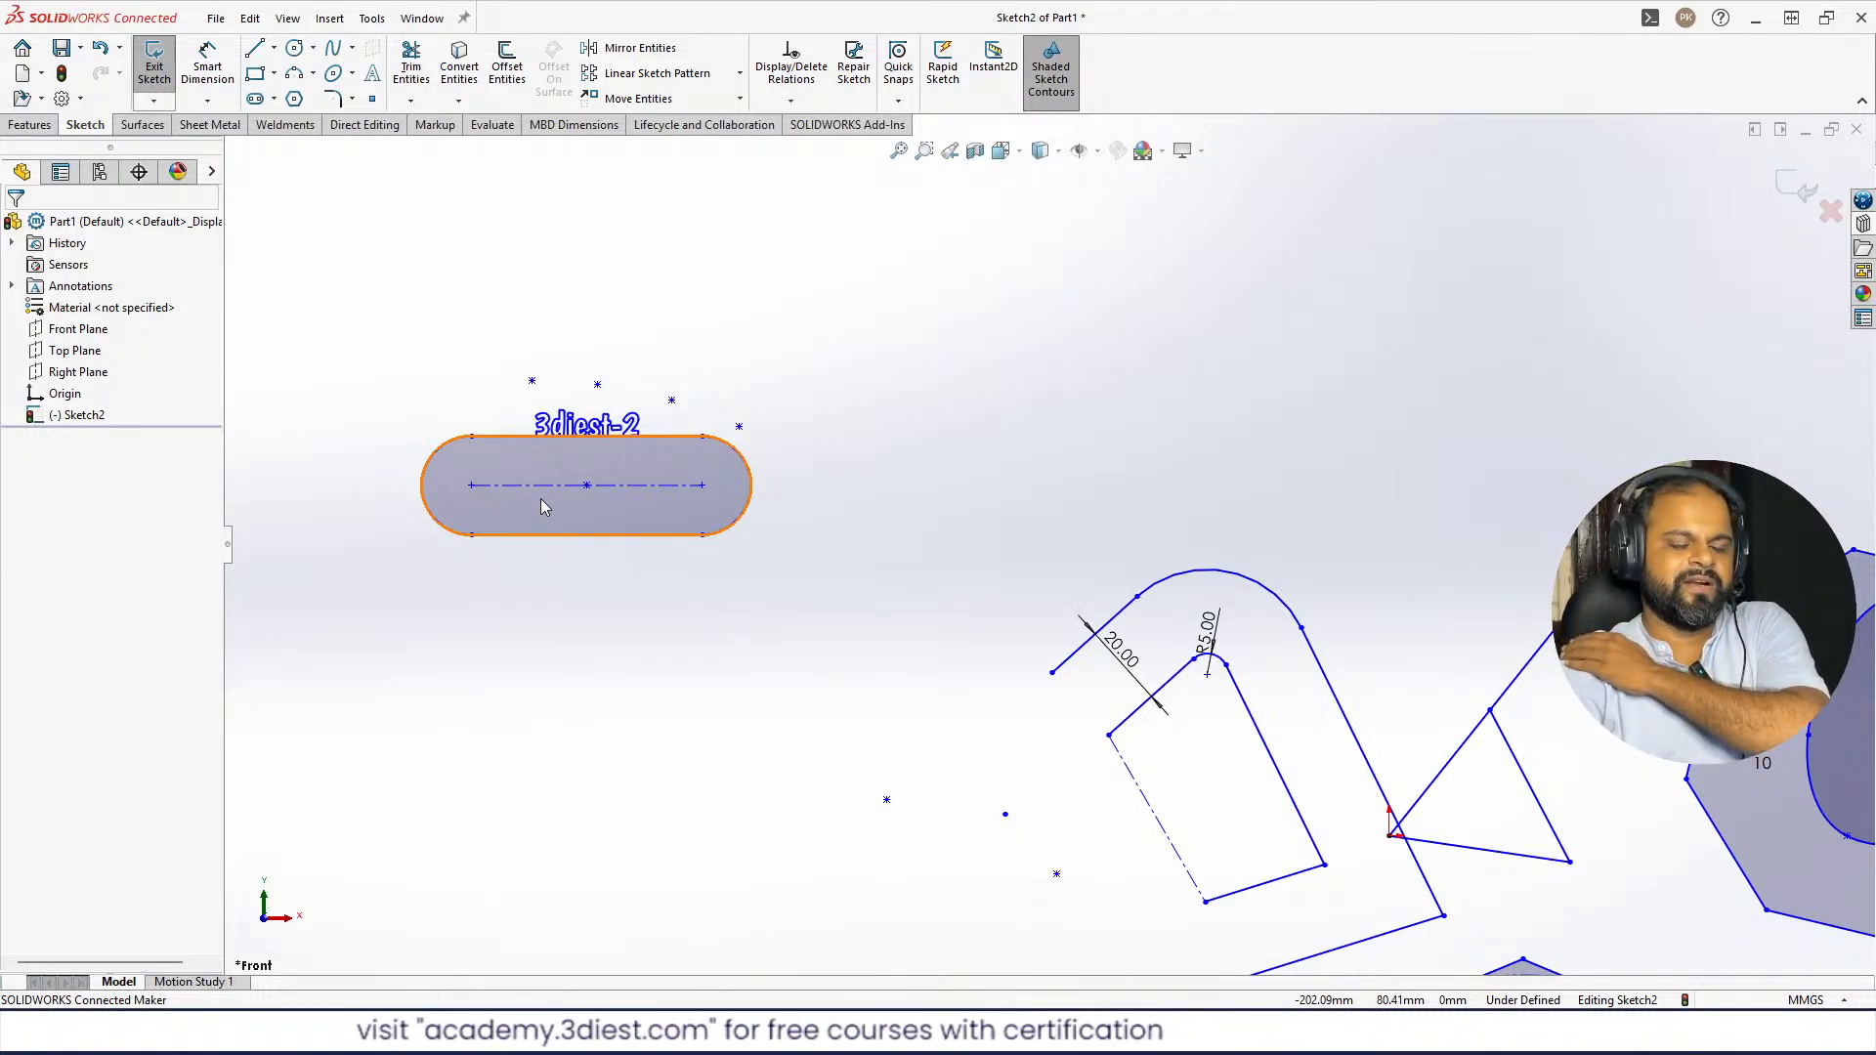
# - Copy the slot with its 3diest-2 text and four points horizontally to the right, using the slot centreline's left endpoint as base point
pyautogui.click(739, 101)
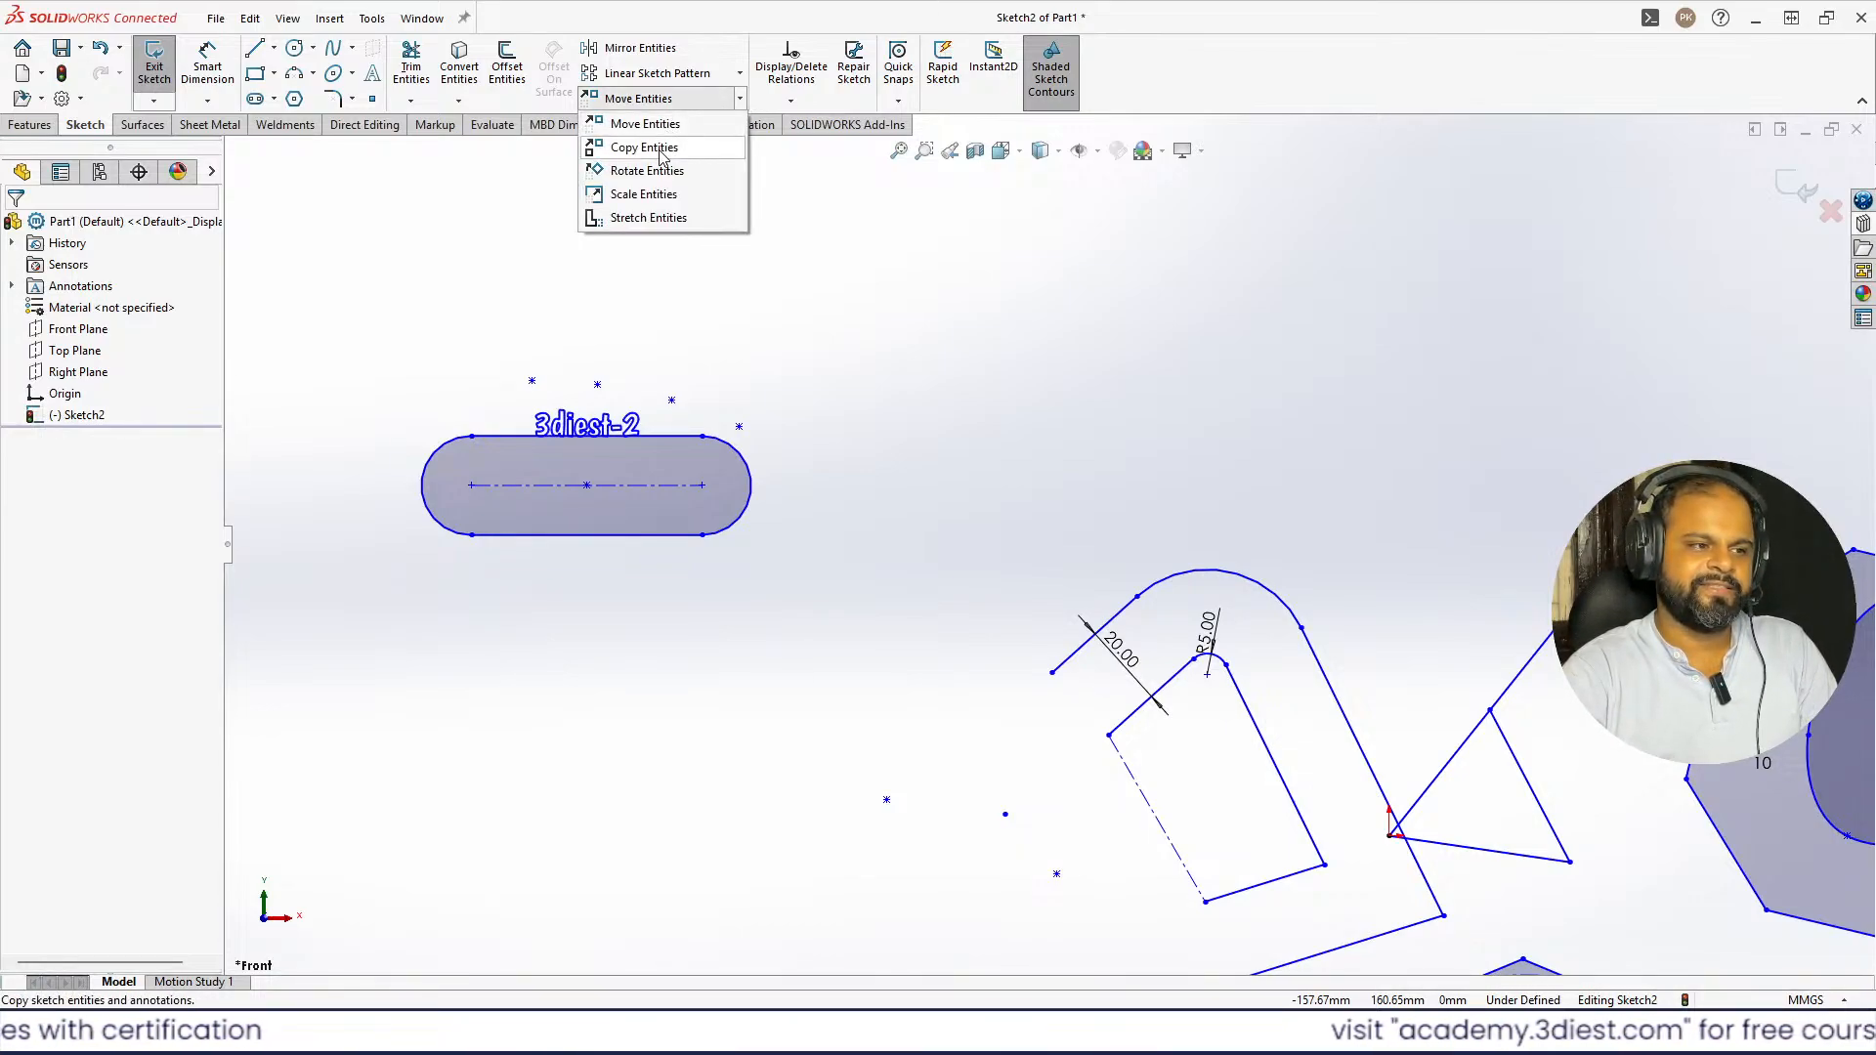
pyautogui.click(422, 354)
pyautogui.moveTo(488, 460); pyautogui.dragTo(839, 606)
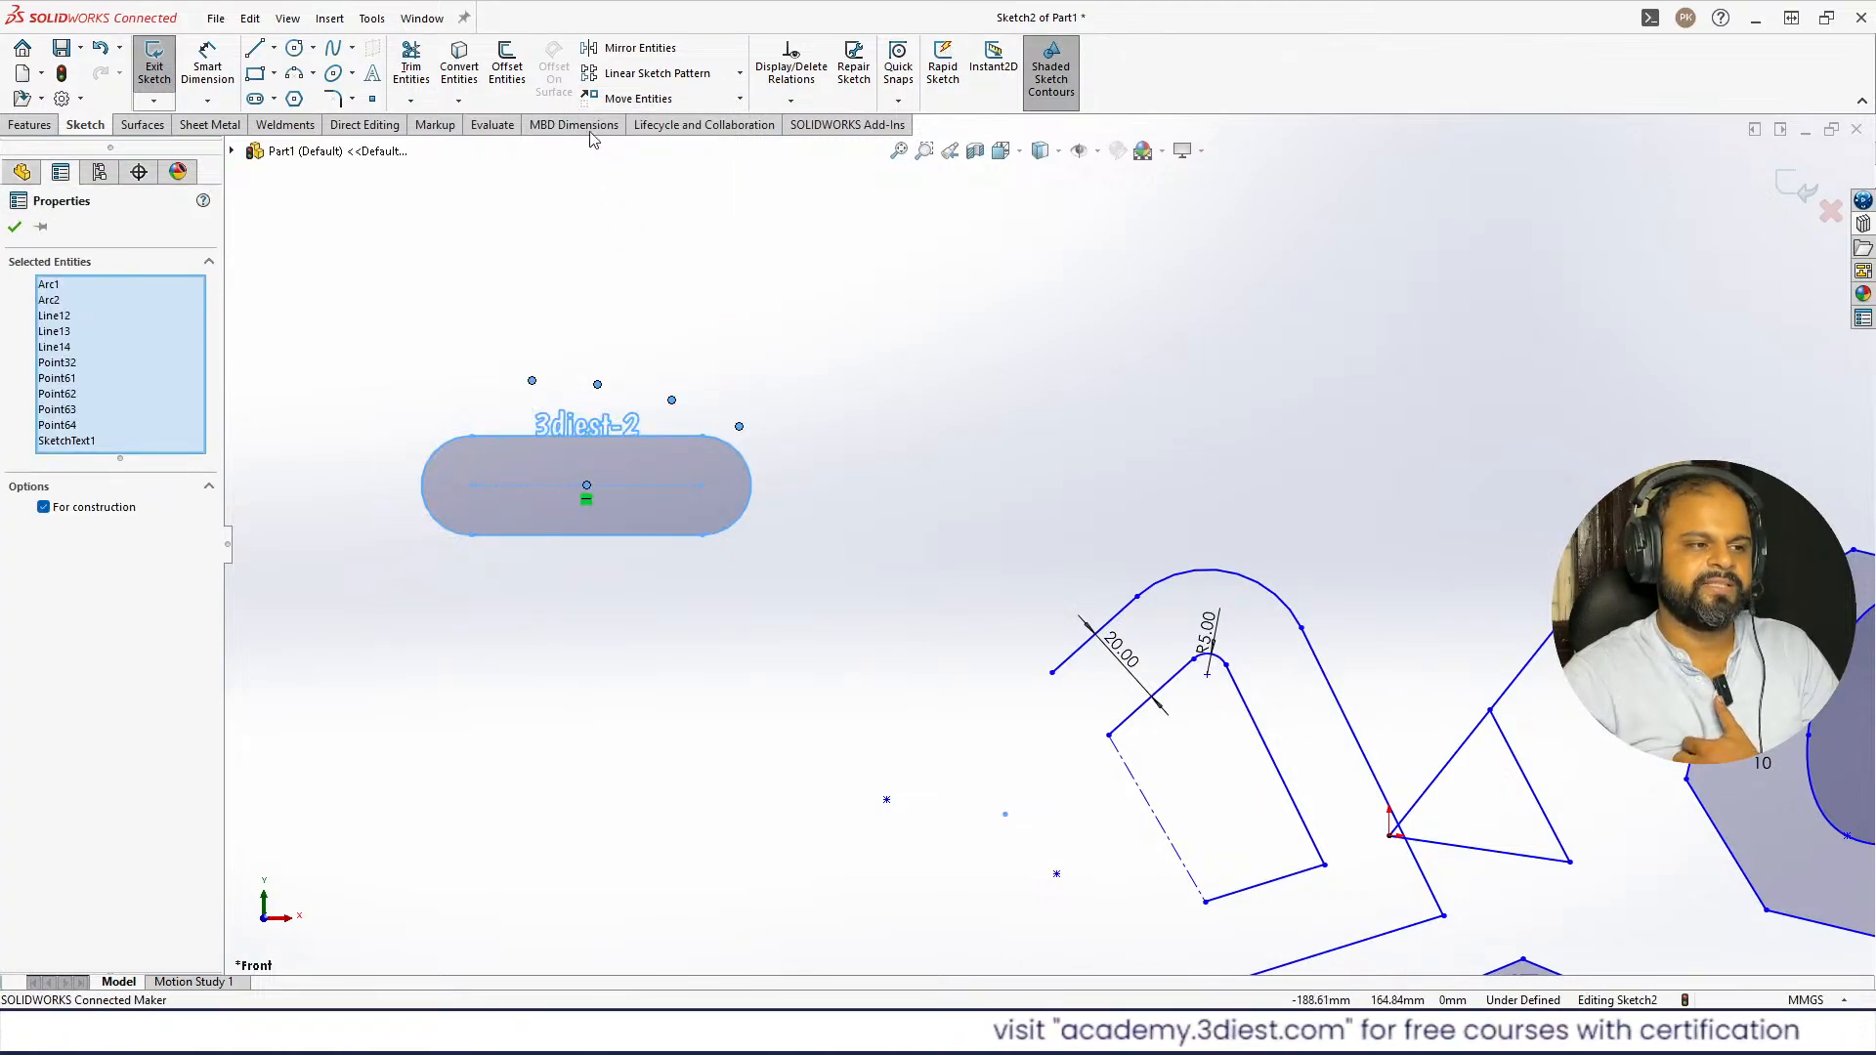
pyautogui.click(740, 99)
pyautogui.click(671, 150)
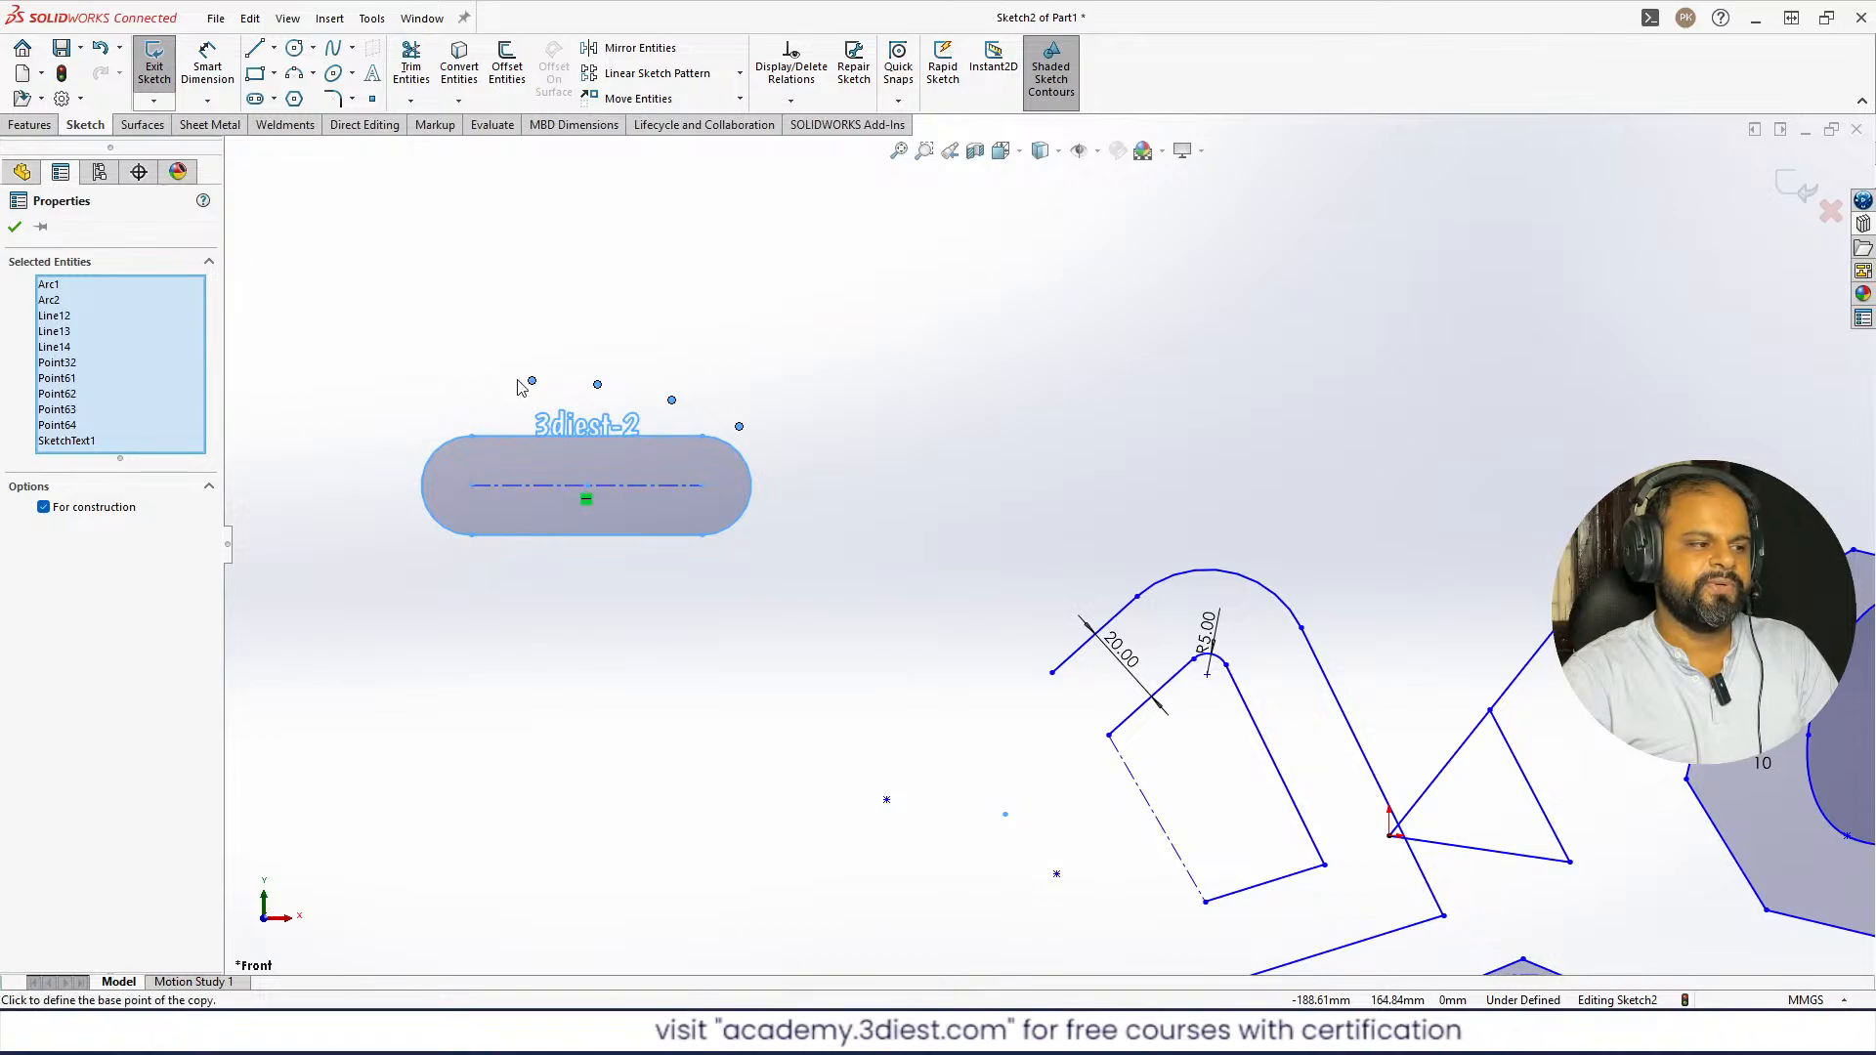
pyautogui.click(493, 497)
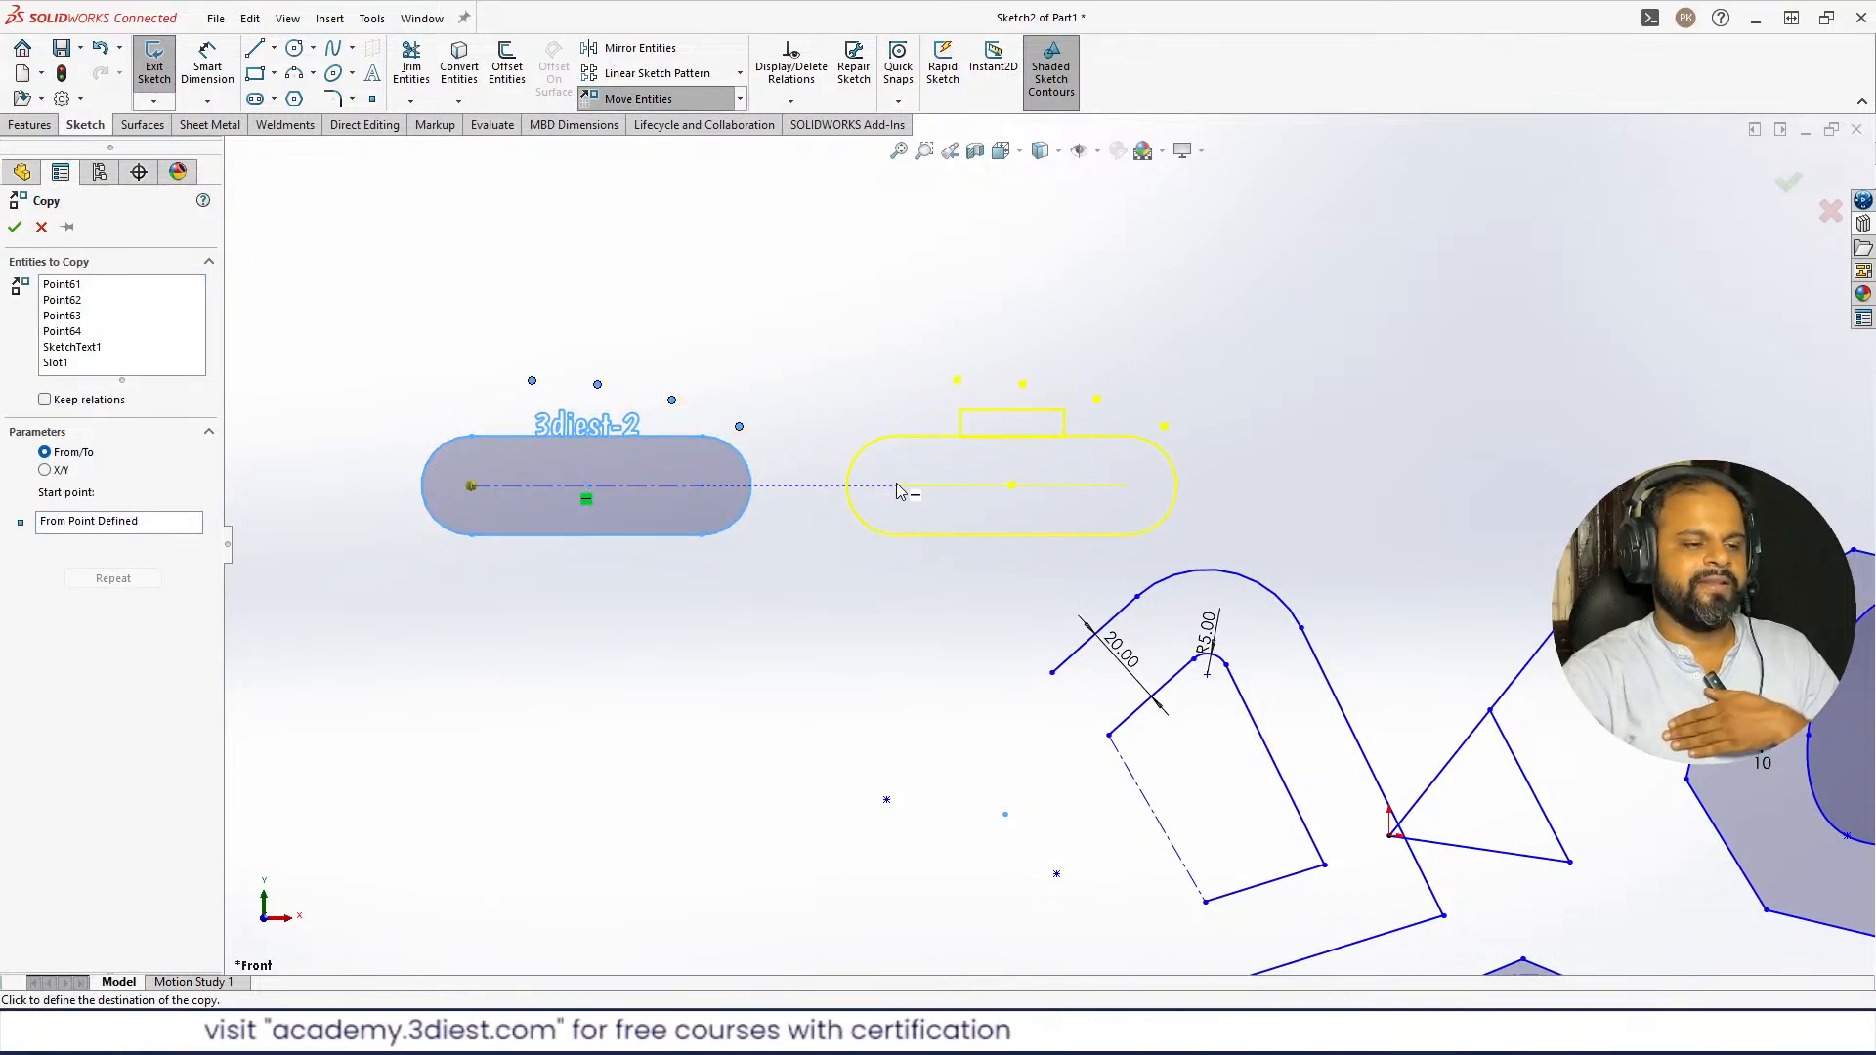
pyautogui.click(897, 485)
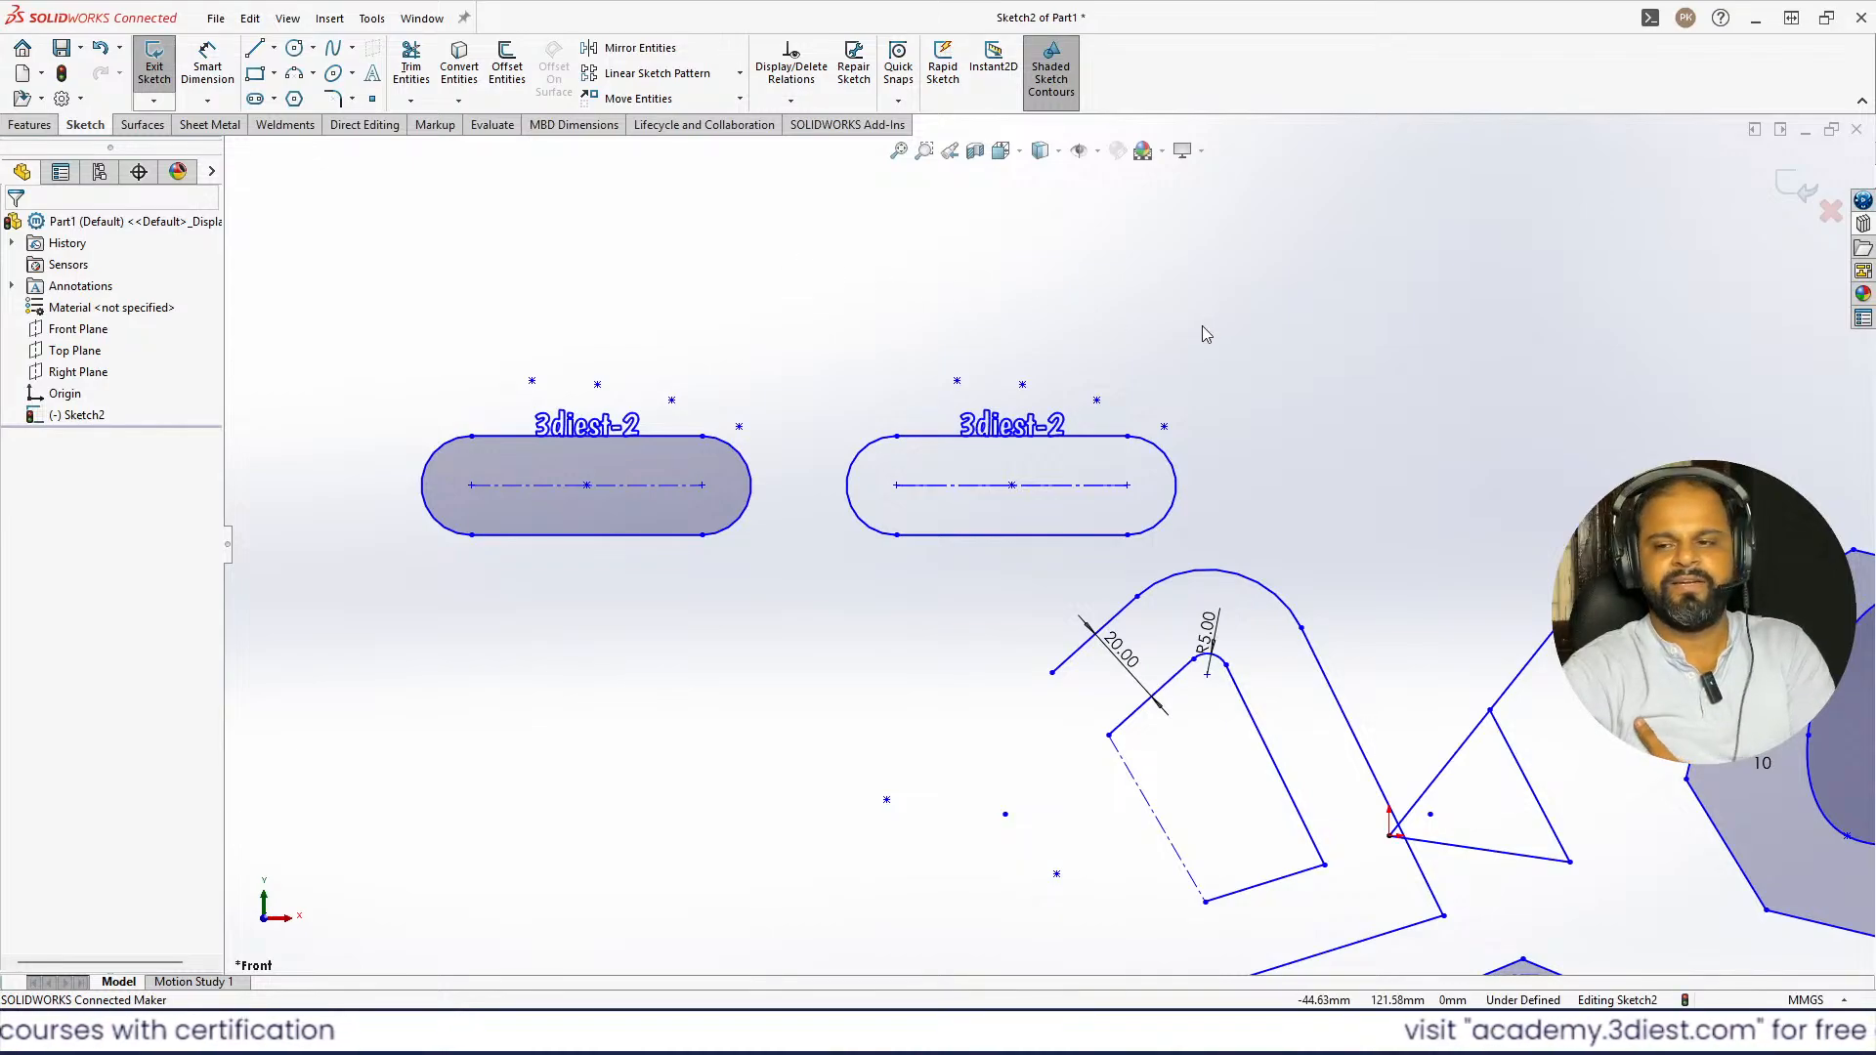
pyautogui.scroll(-5, 950, 523)
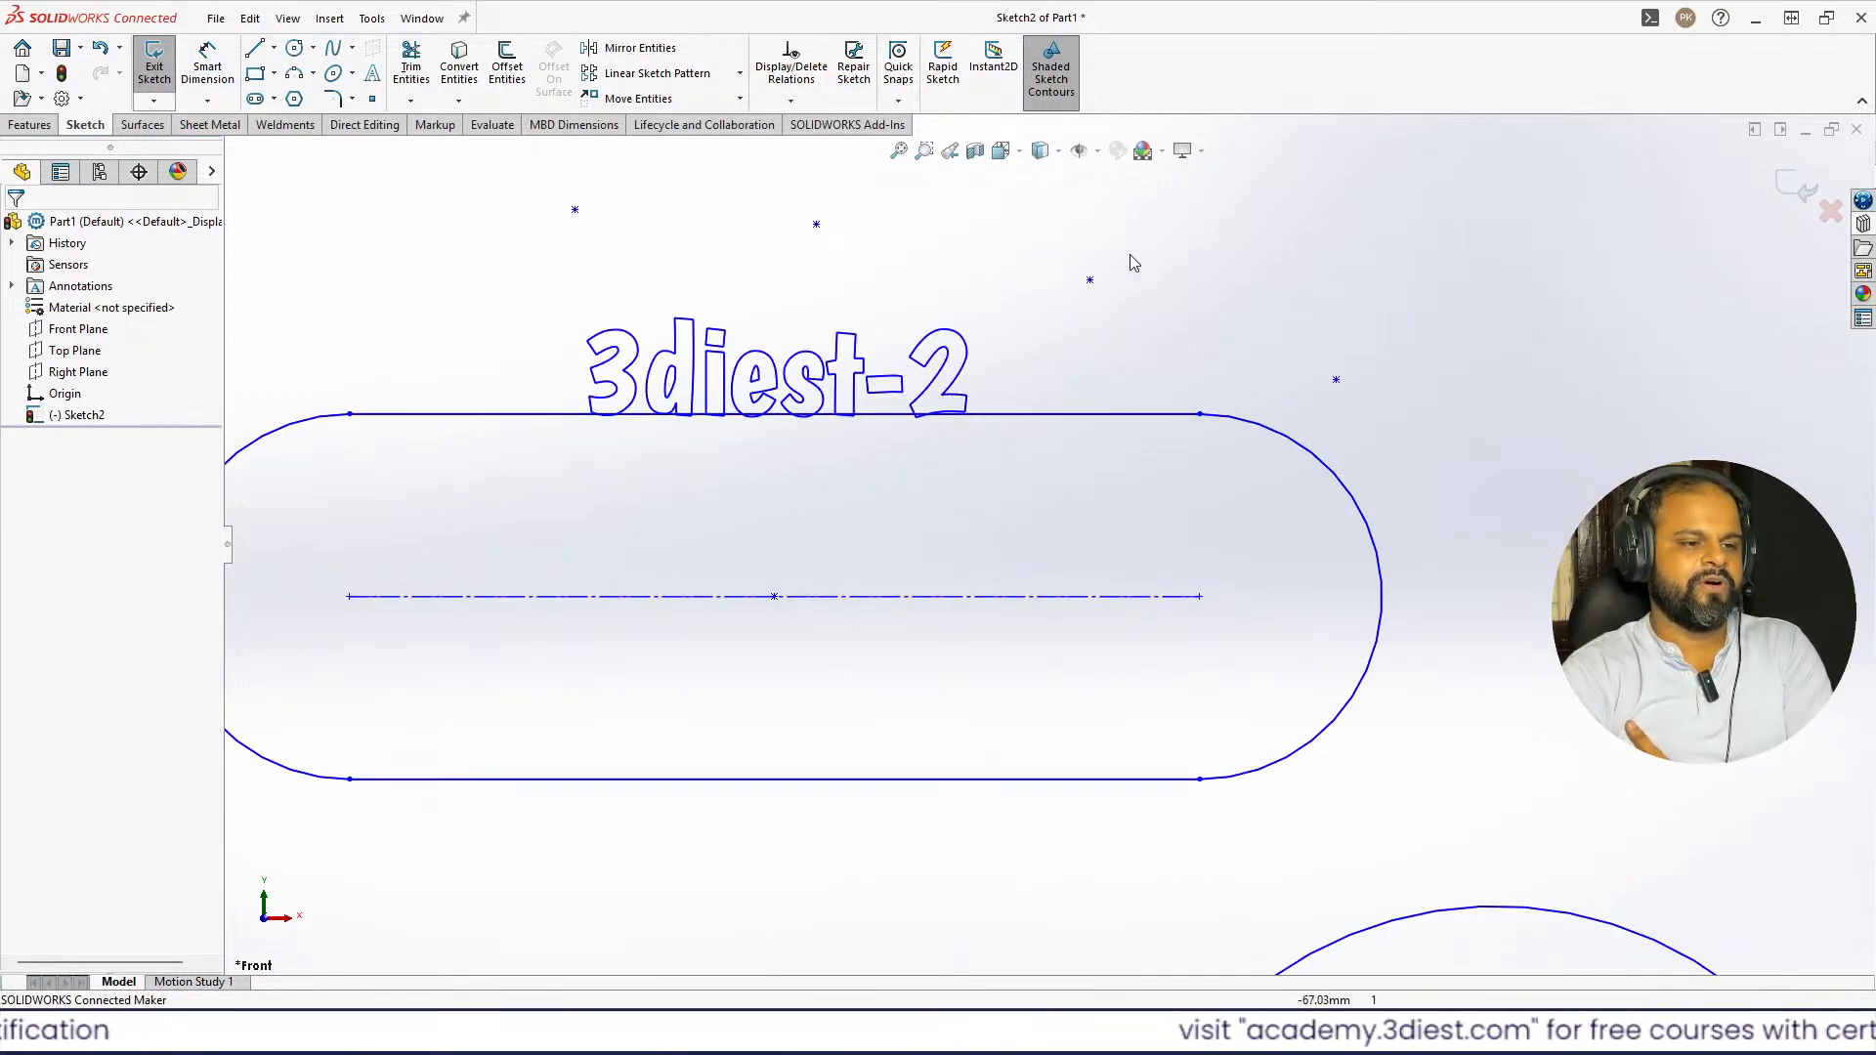
pyautogui.scroll(5, 1130, 254)
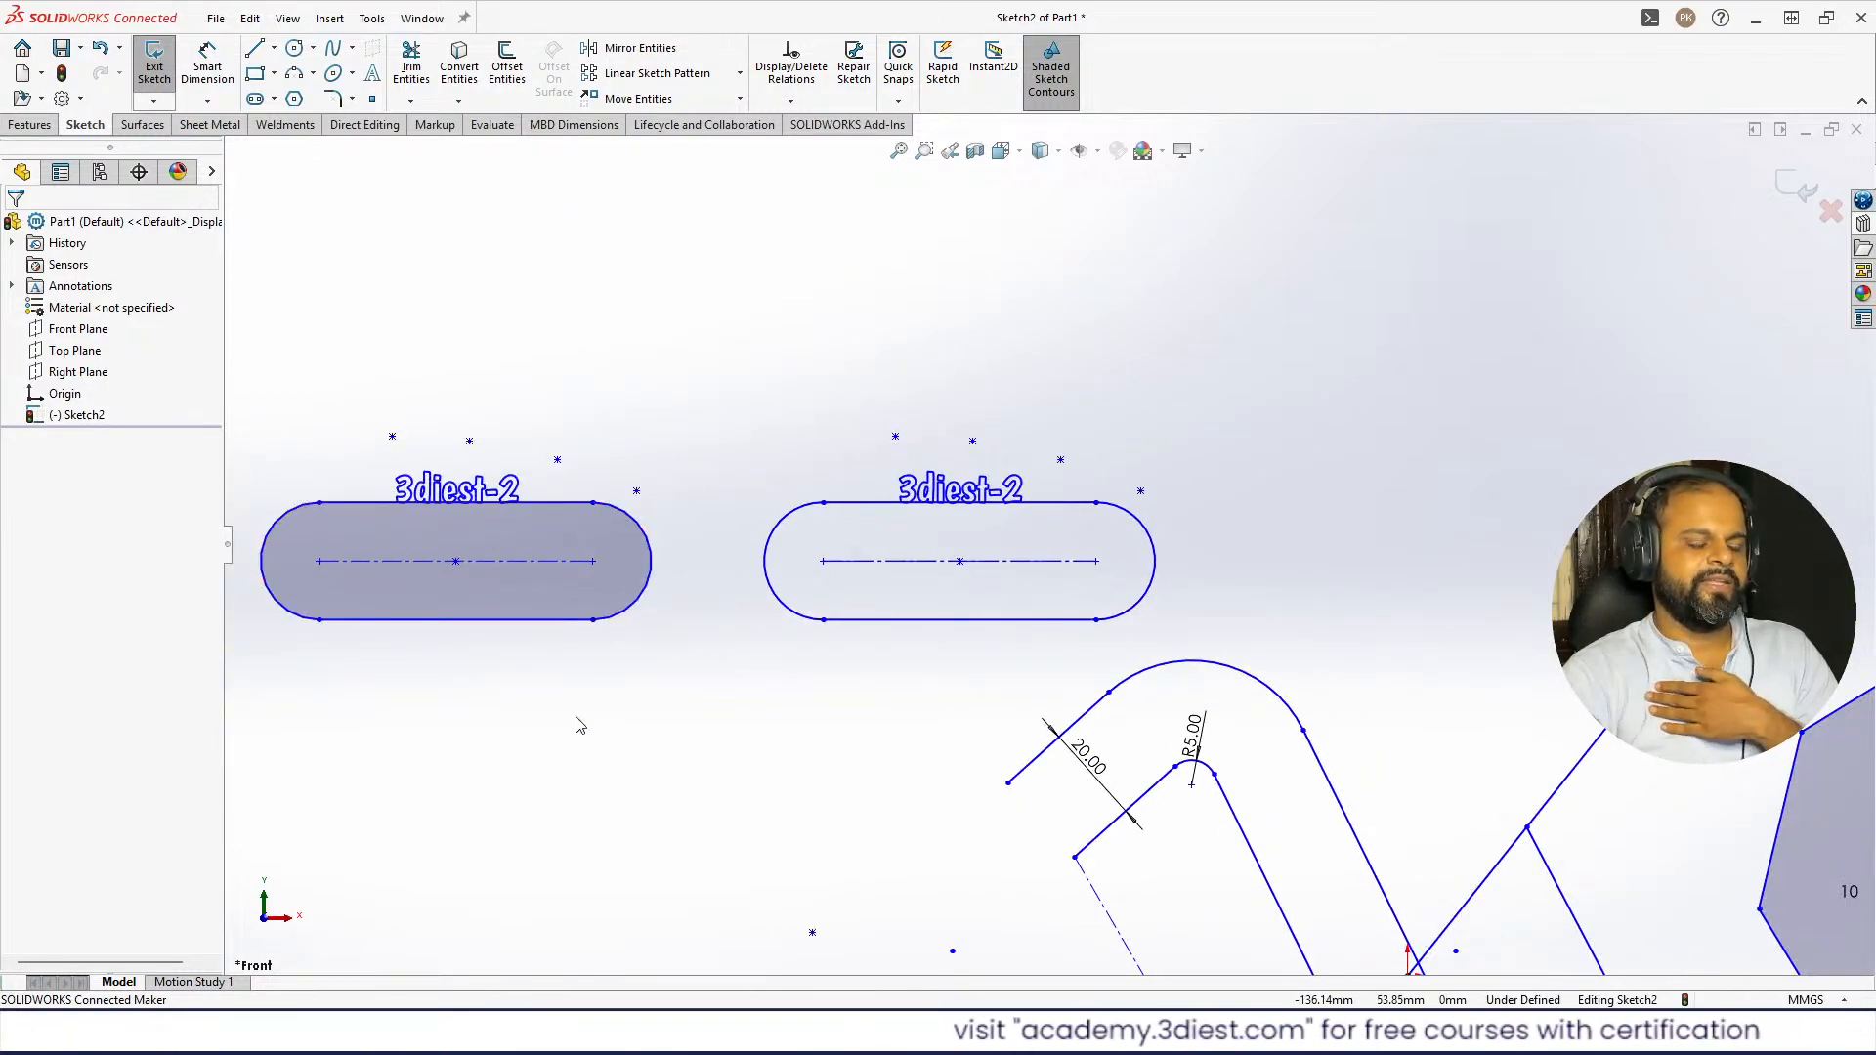
pyautogui.click(739, 99)
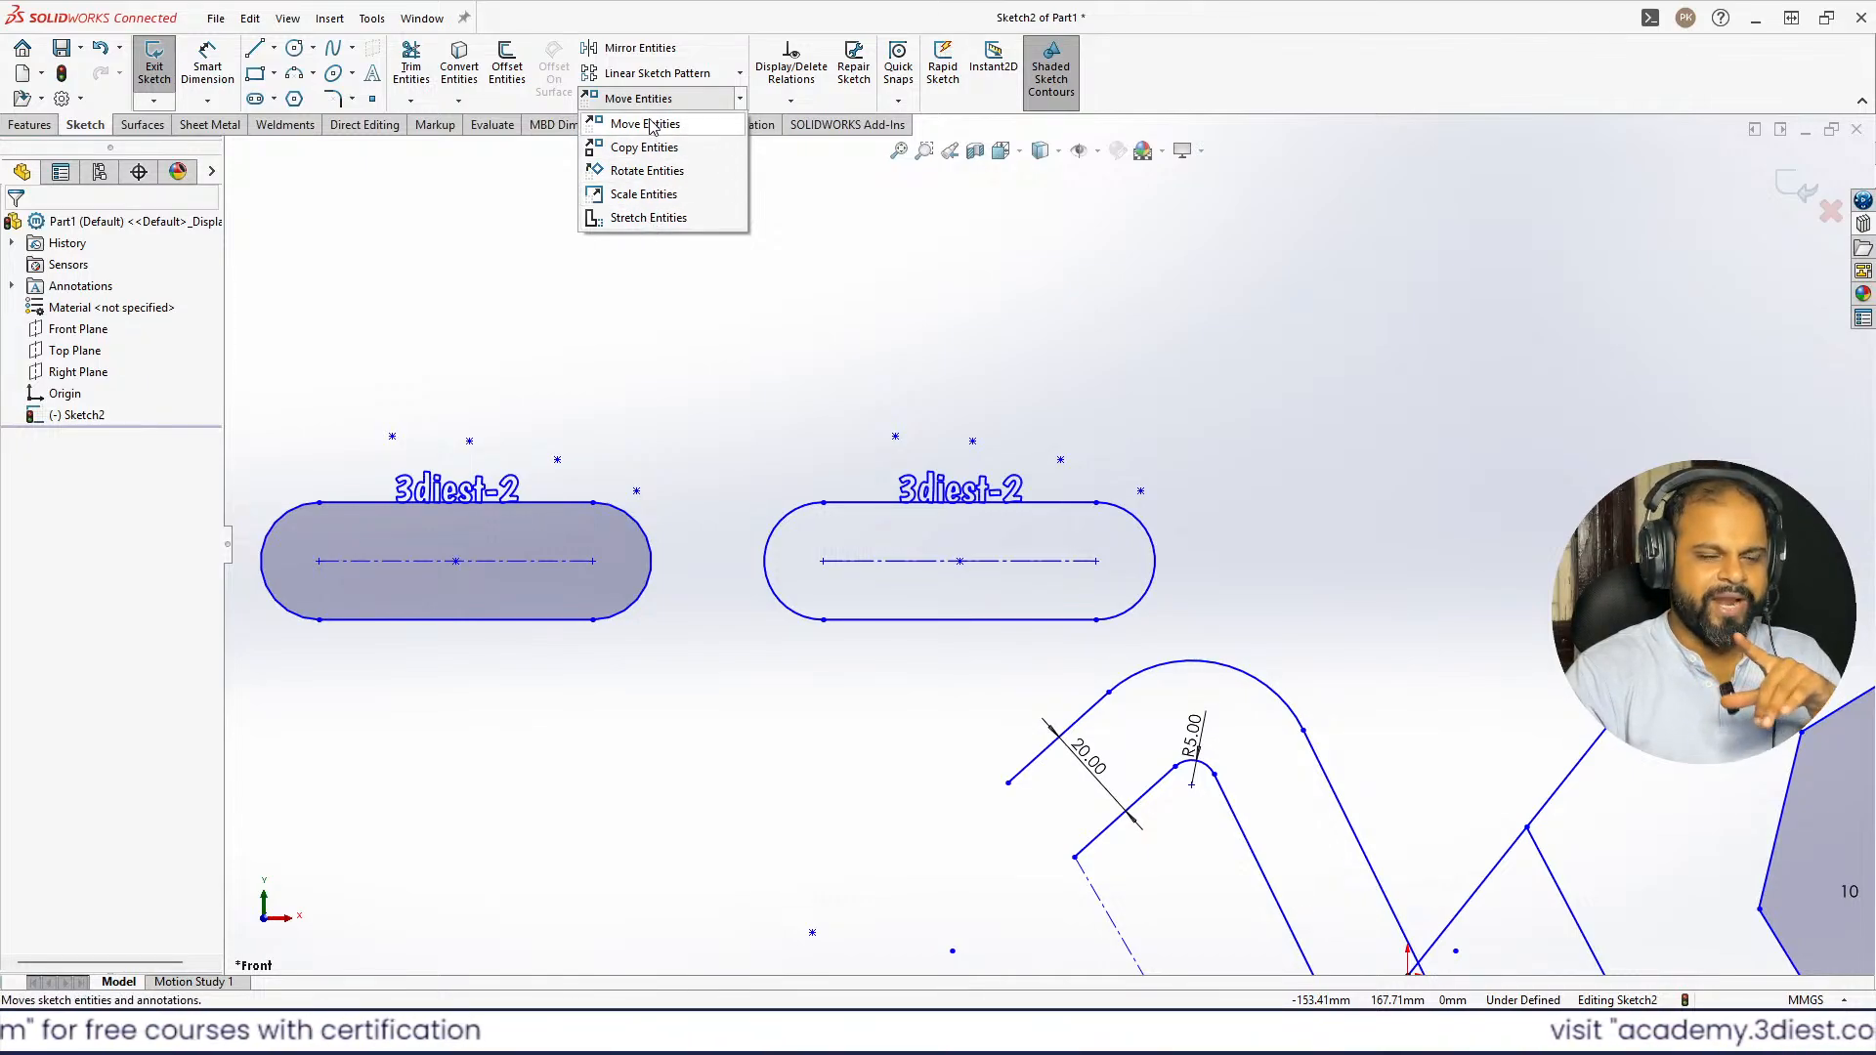
pyautogui.click(727, 495)
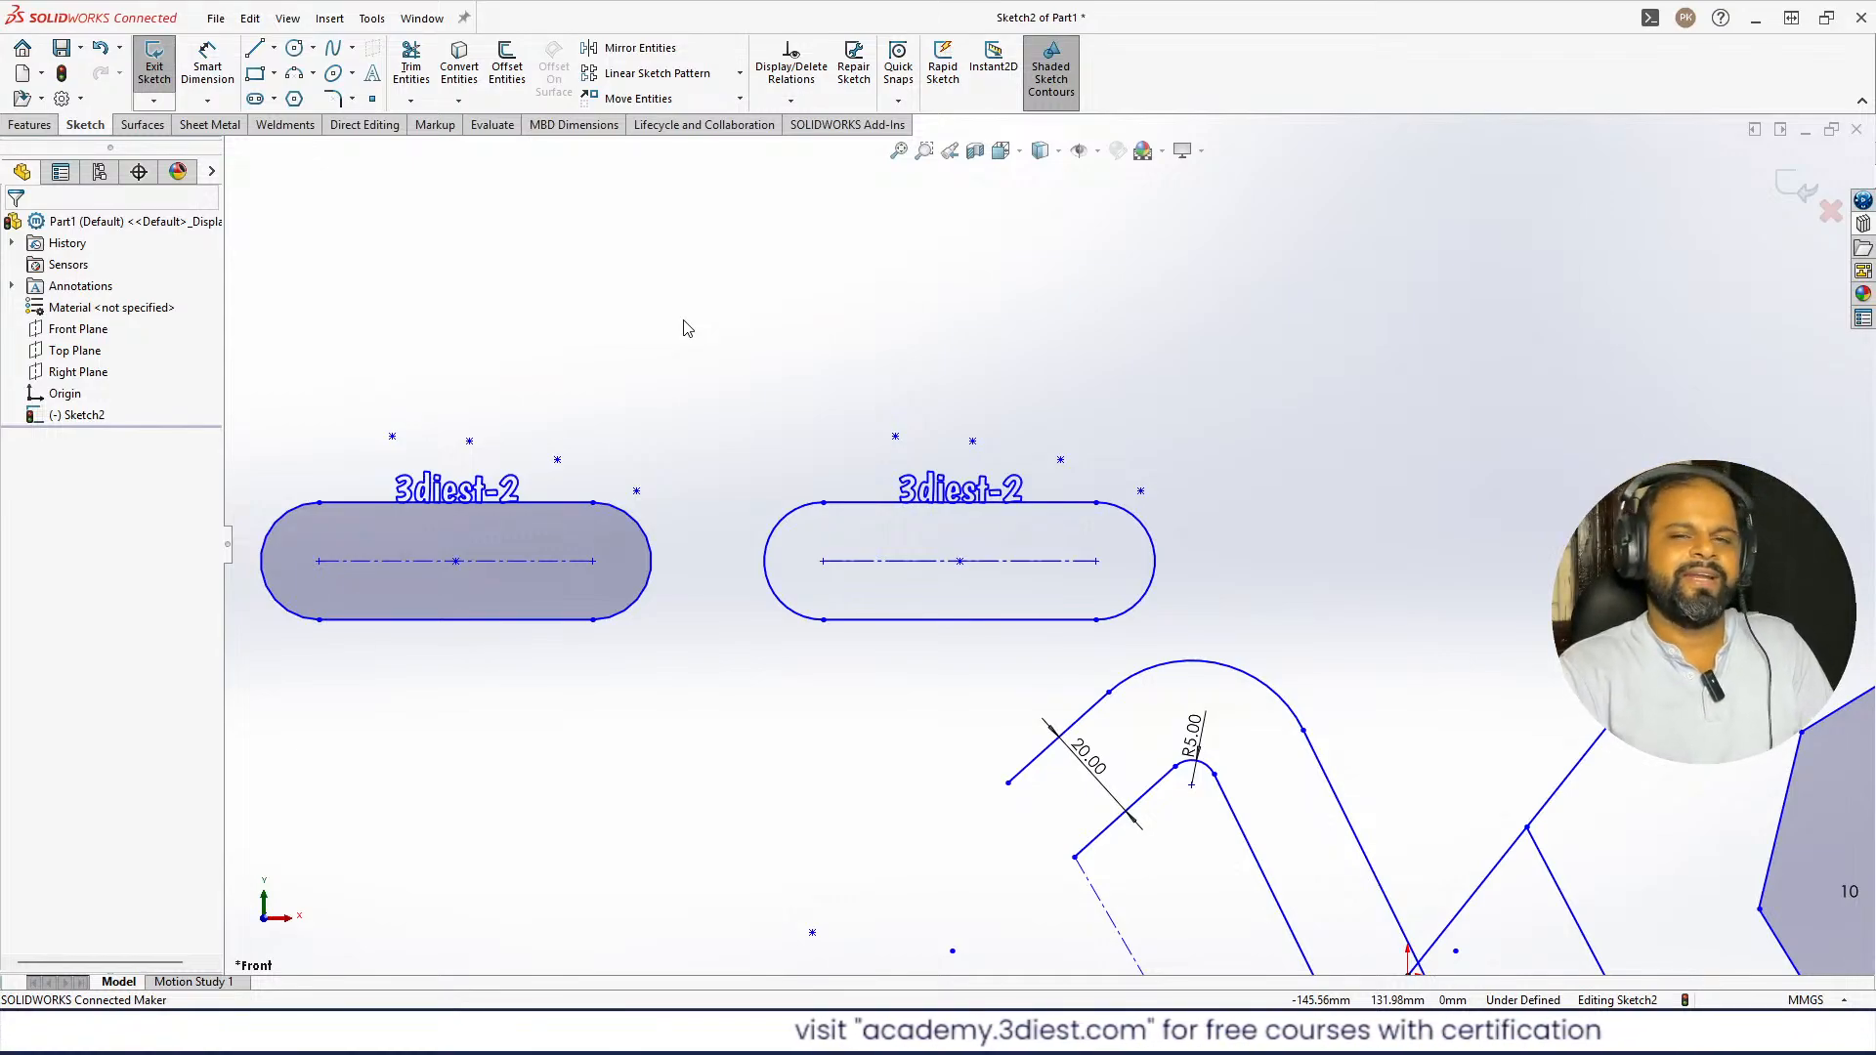
pyautogui.click(740, 98)
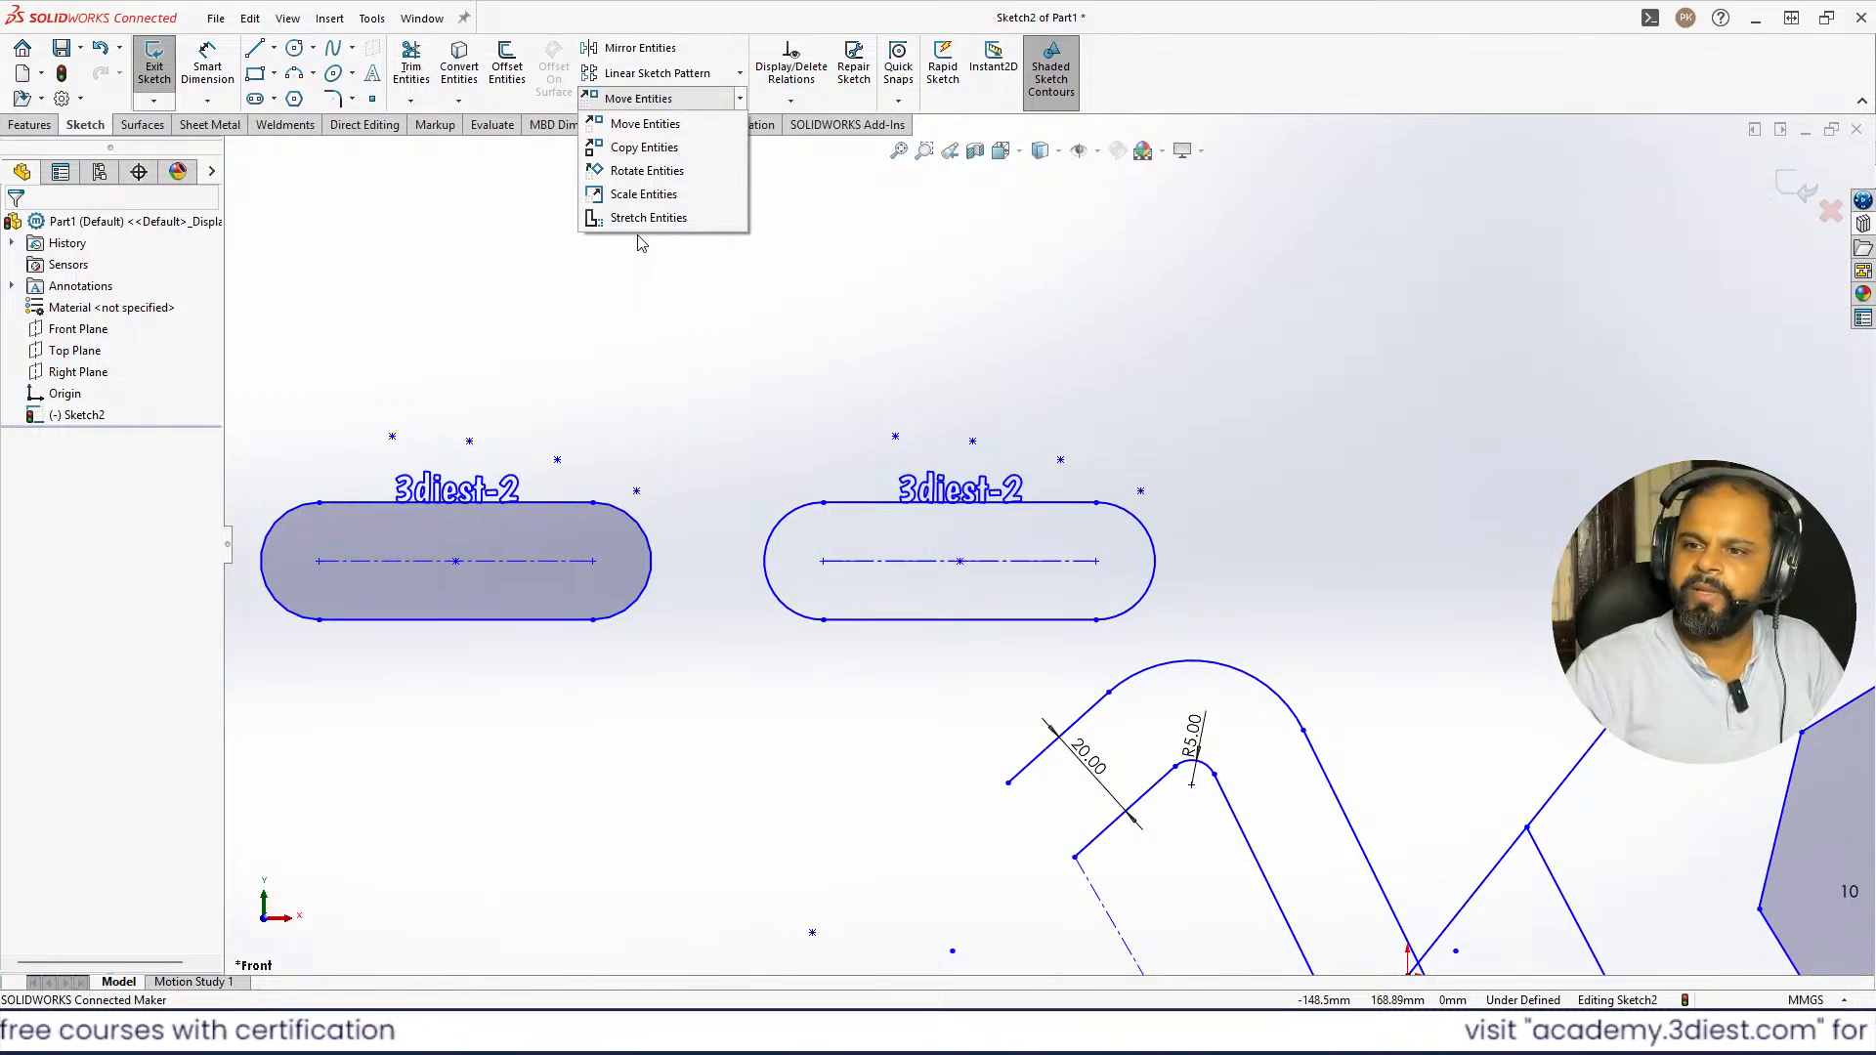
pyautogui.click(1829, 269)
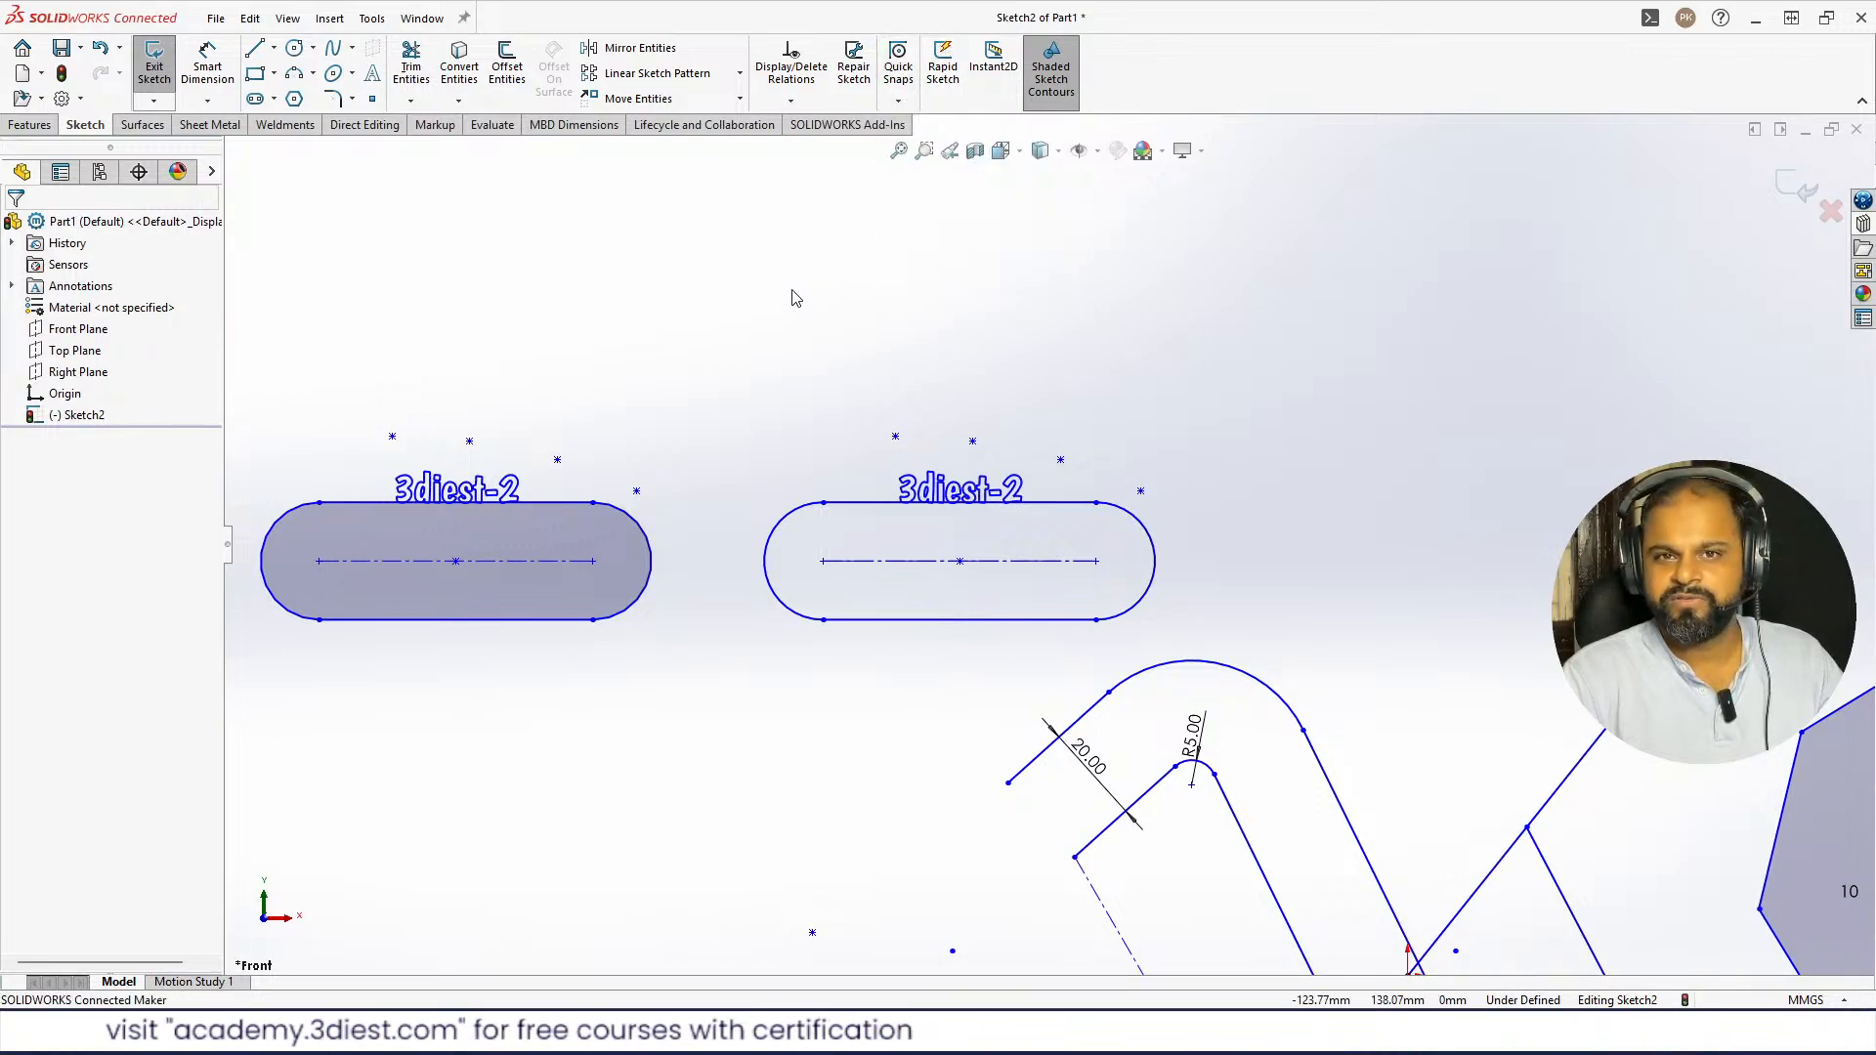
pyautogui.scroll(10, 850, 386)
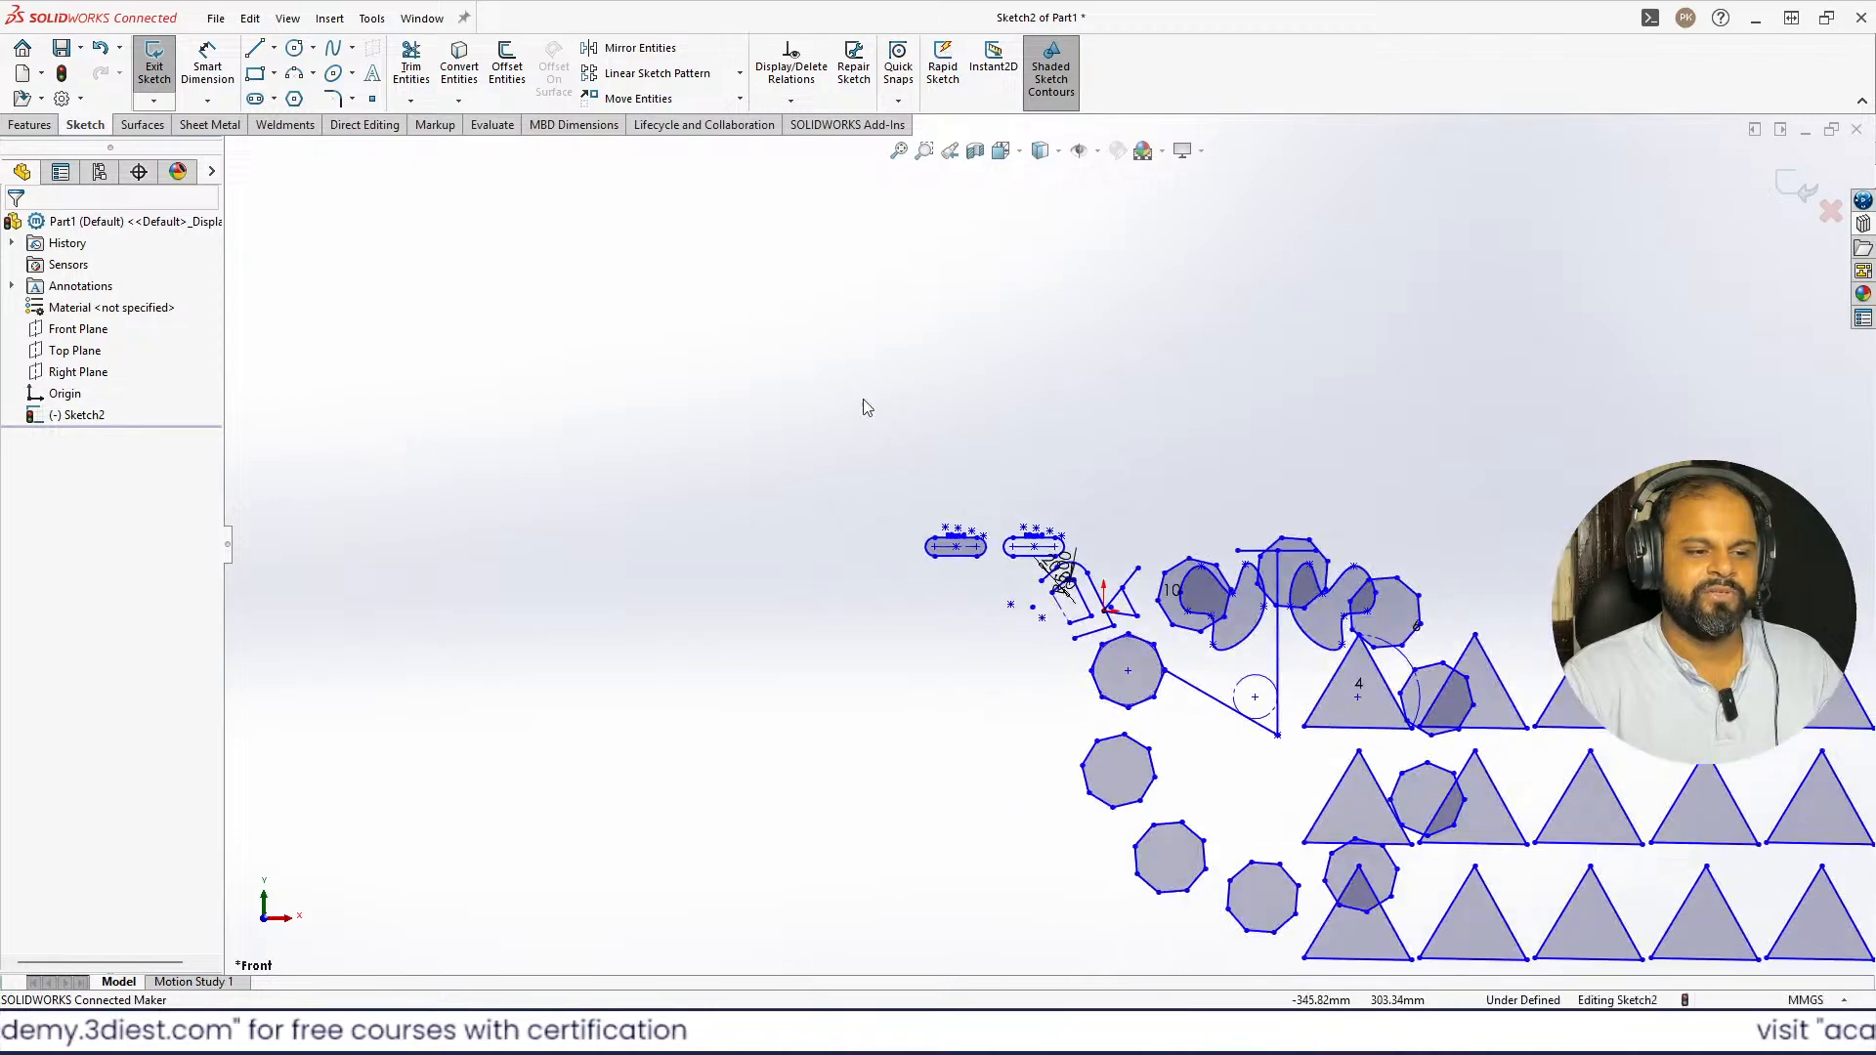
pyautogui.scroll(2, 874, 364)
pyautogui.scroll(-3, 1469, 841)
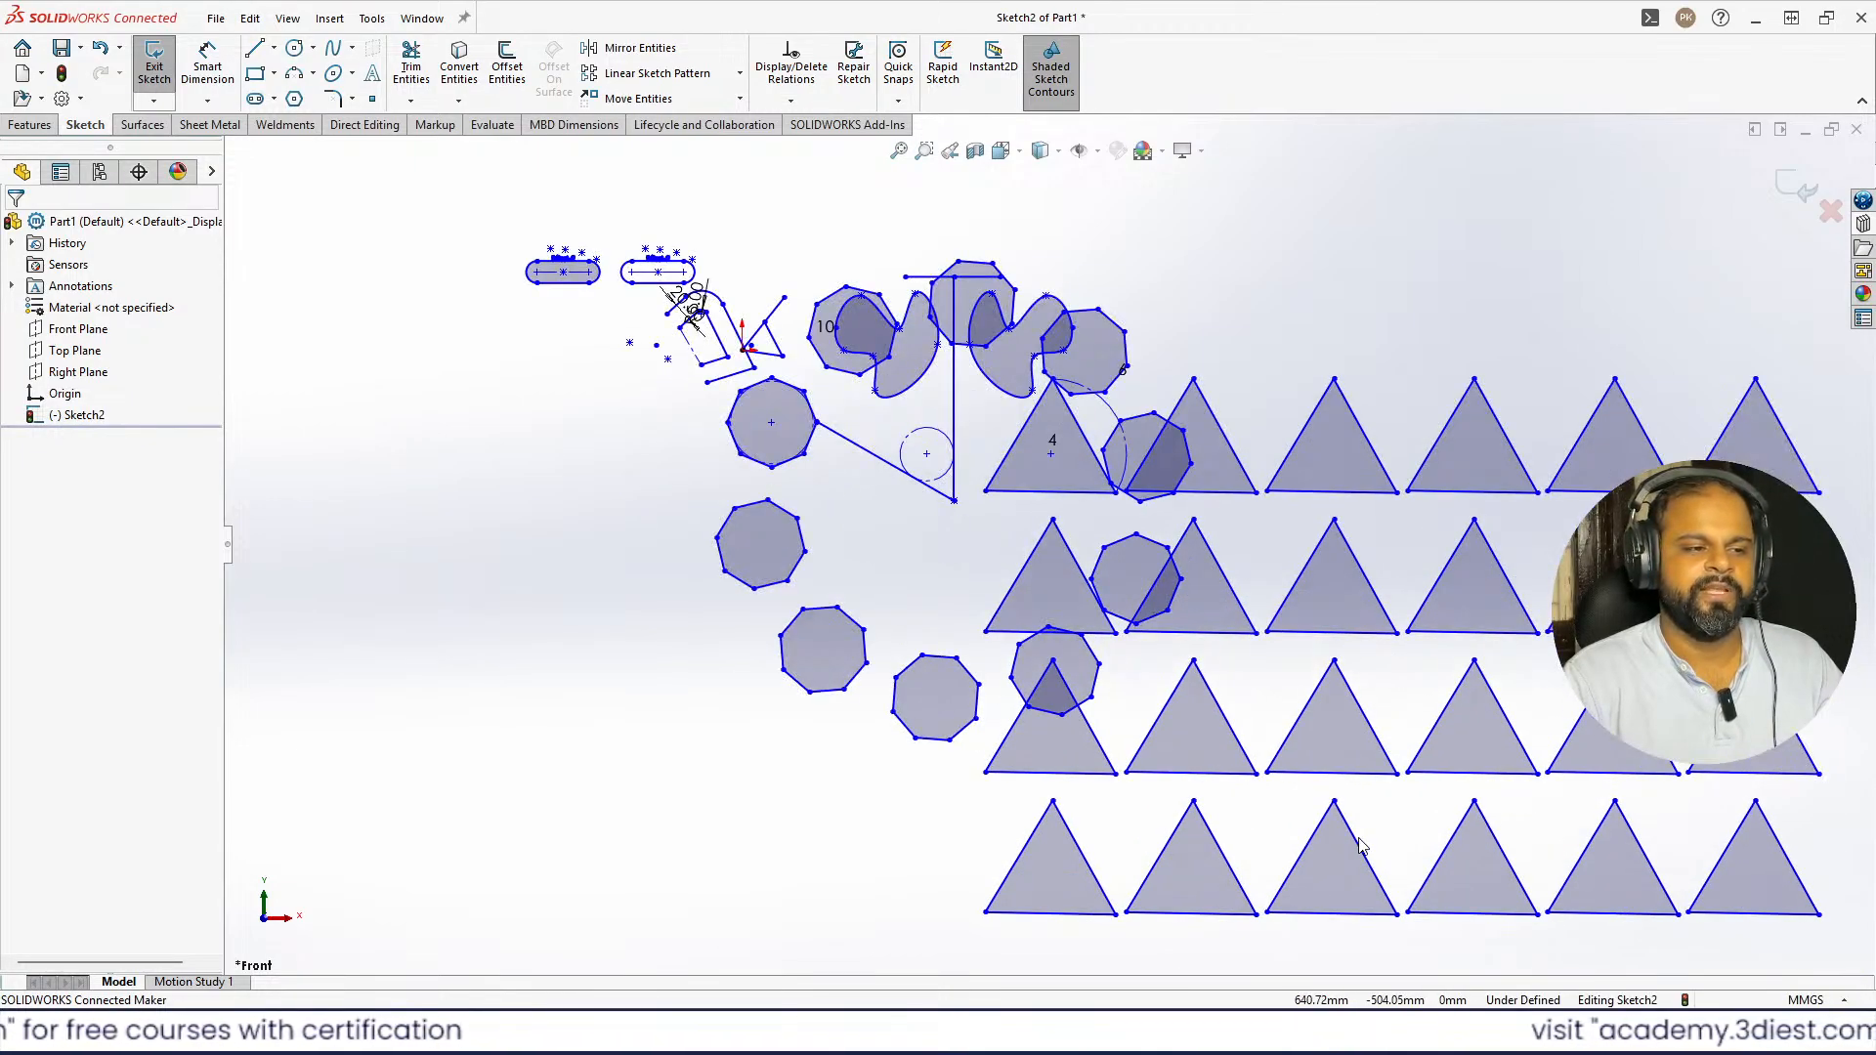
pyautogui.scroll(-2, 1690, 557)
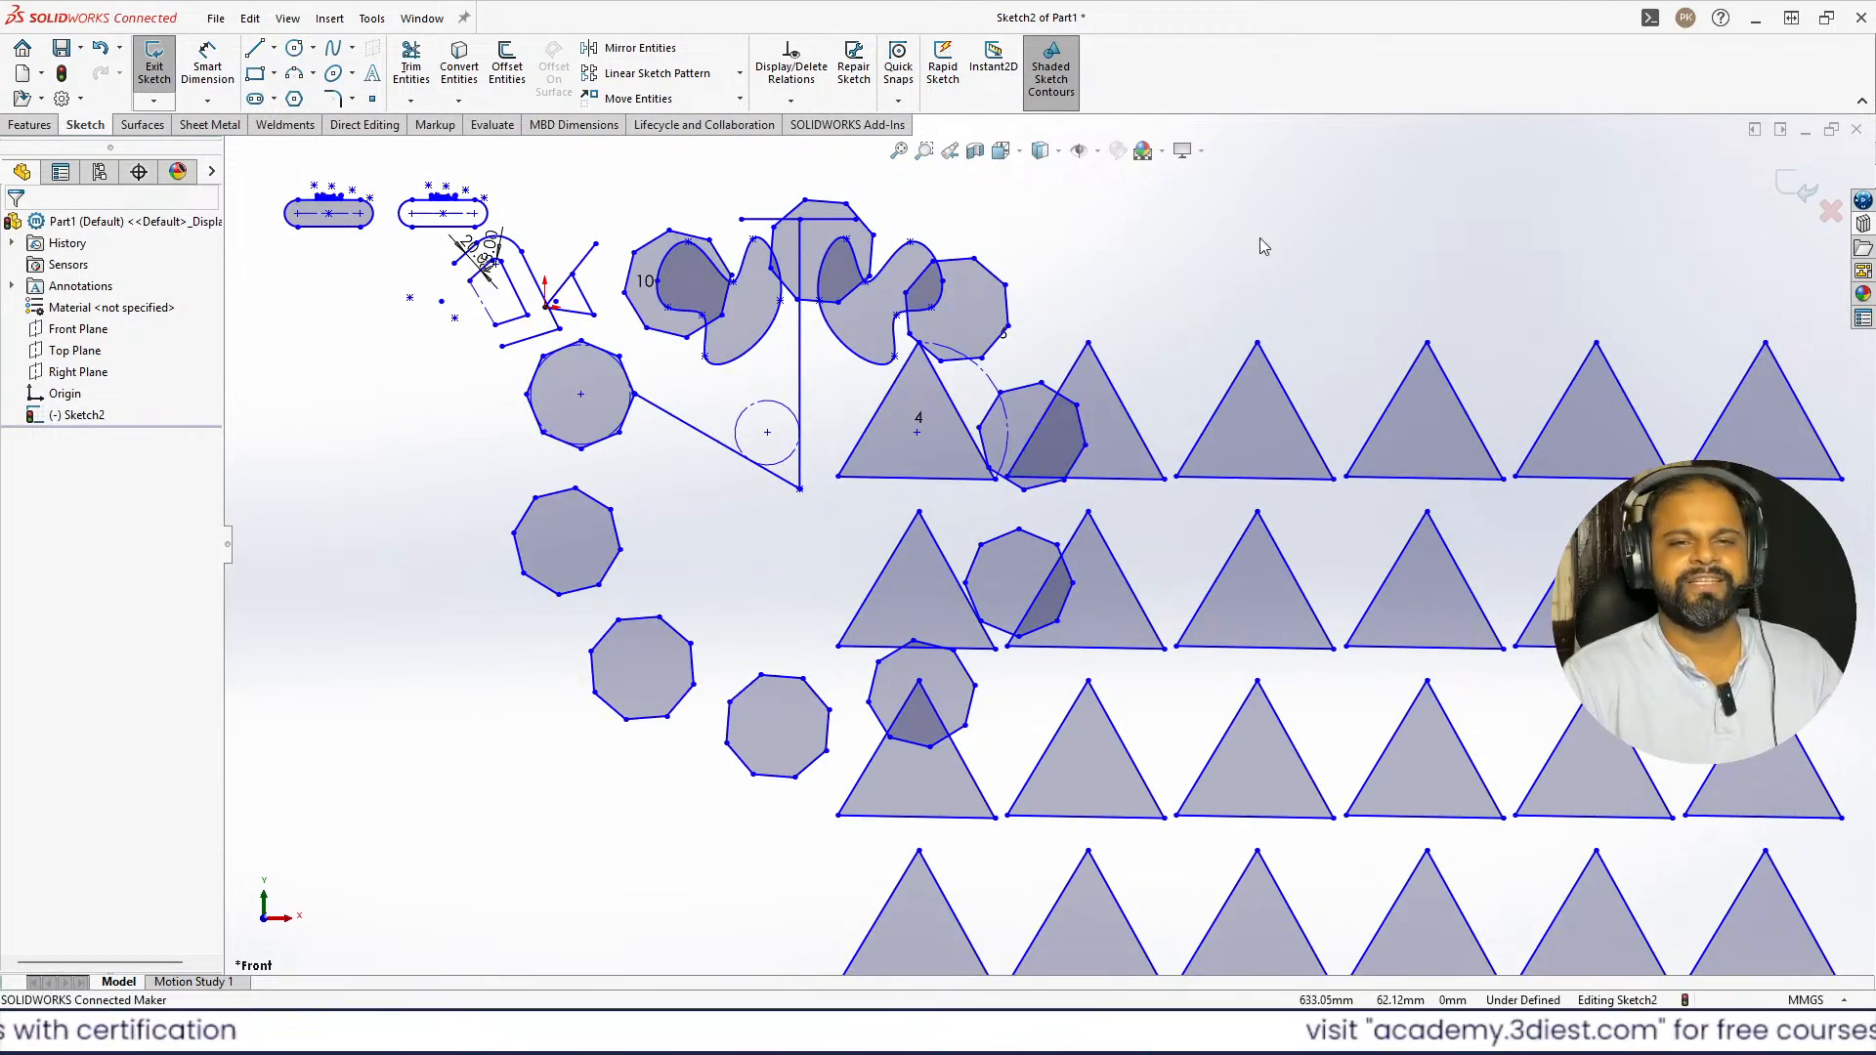